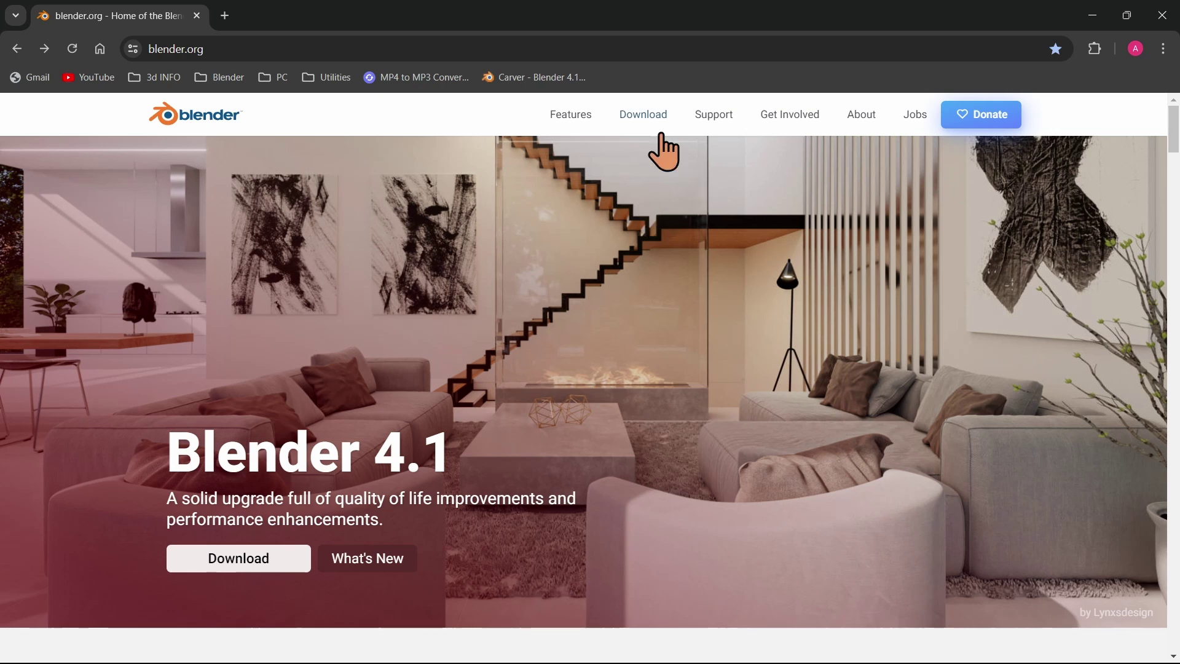
# Download the Human Base Meshes v1.1 asset bundle from the demo files section of blender.org.
pyautogui.click(644, 123)
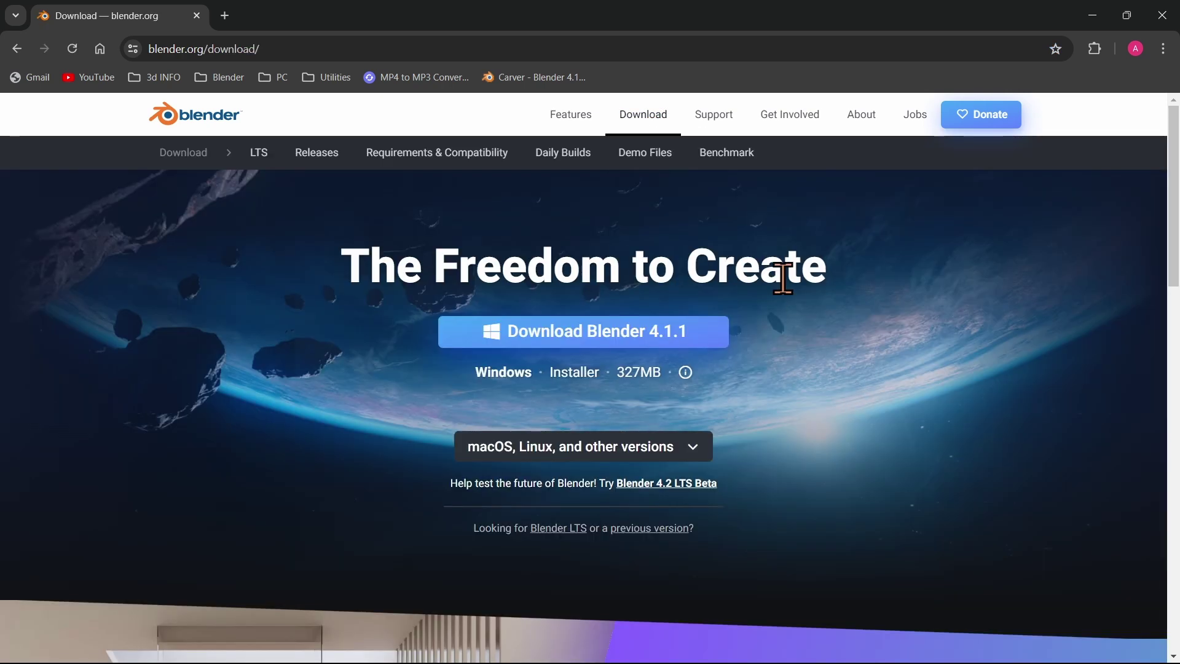
pyautogui.click(638, 158)
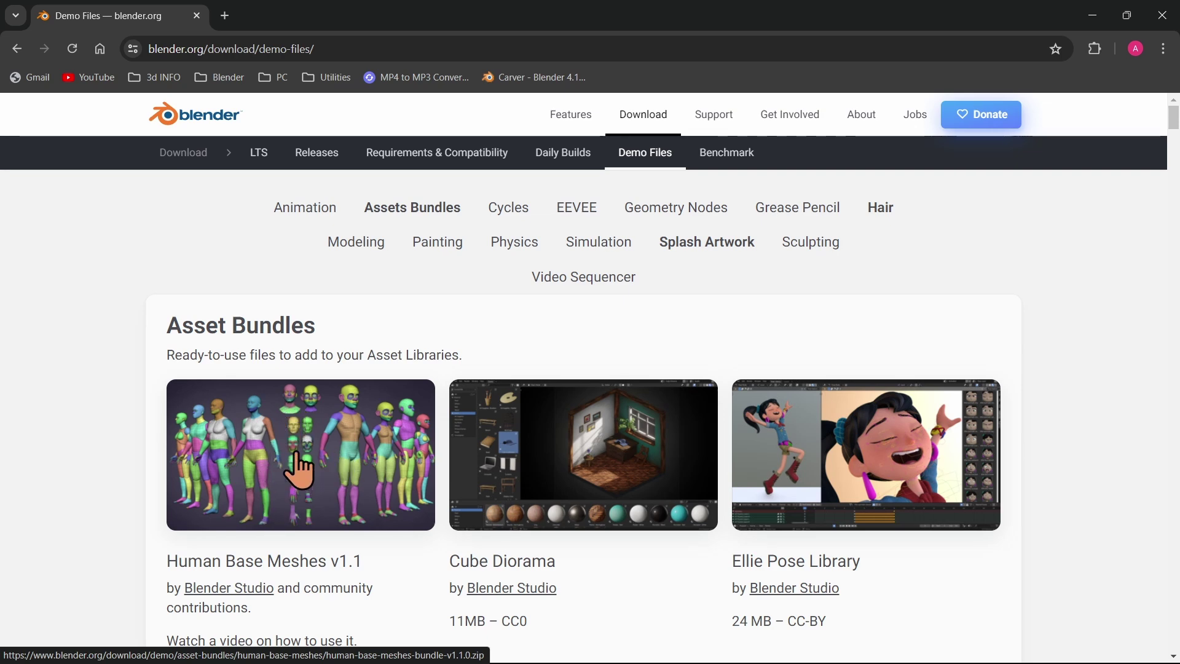
pyautogui.scroll(-2, 298, 485)
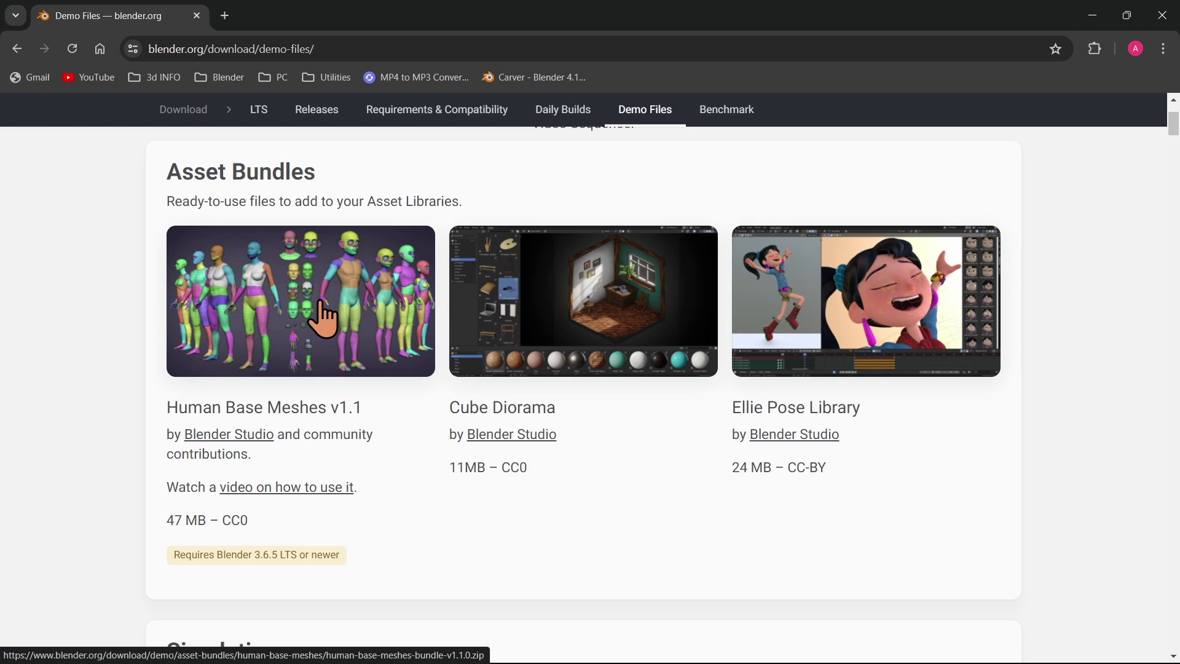
pyautogui.click(321, 302)
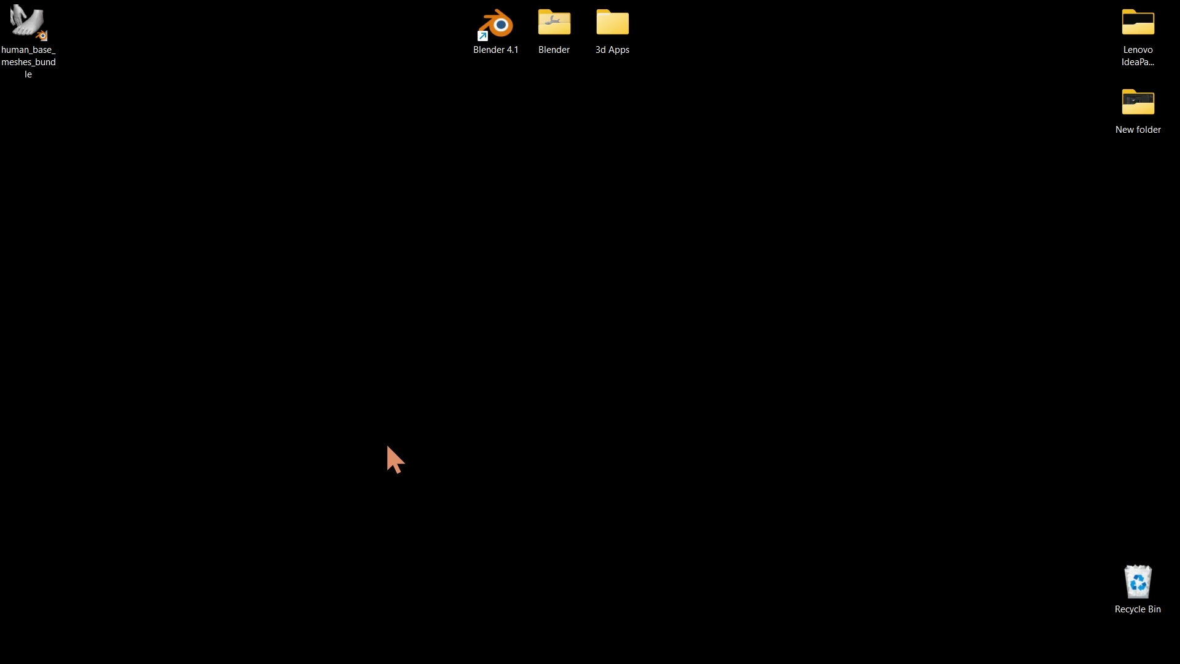
# Open human_base_meshes_bundle from the desktop in Blender and join the text editor and asset browser areas into the 3D viewport.
pyautogui.click(30, 25)
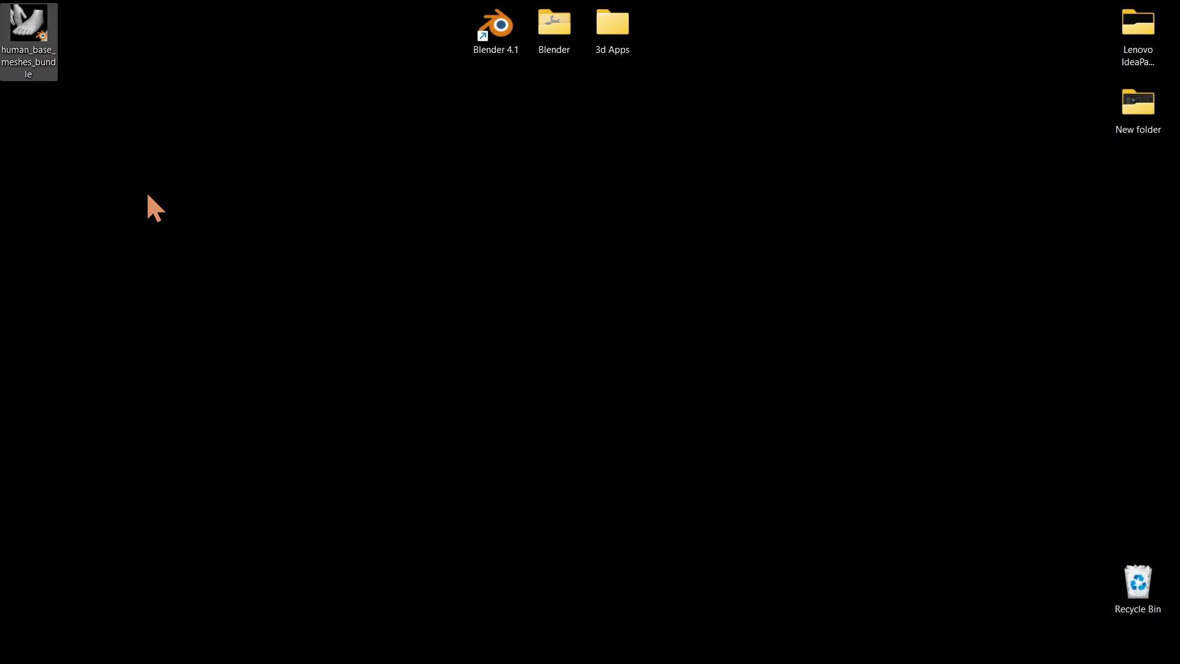
pyautogui.doubleClick(26, 29)
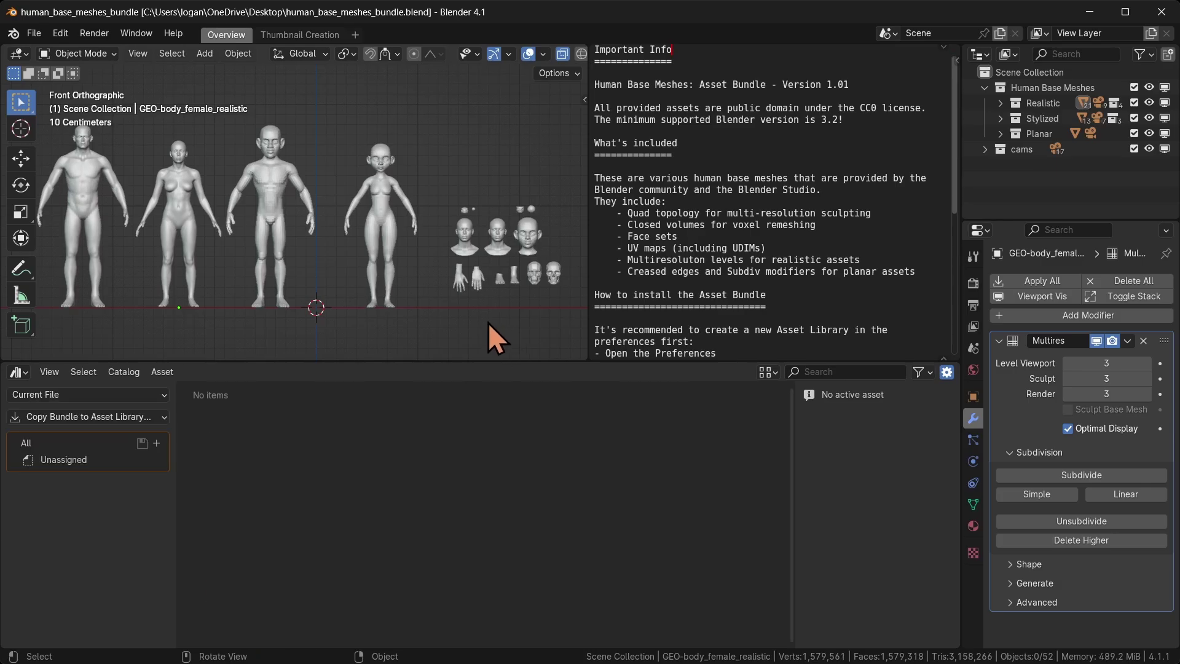
pyautogui.rightClick(585, 255)
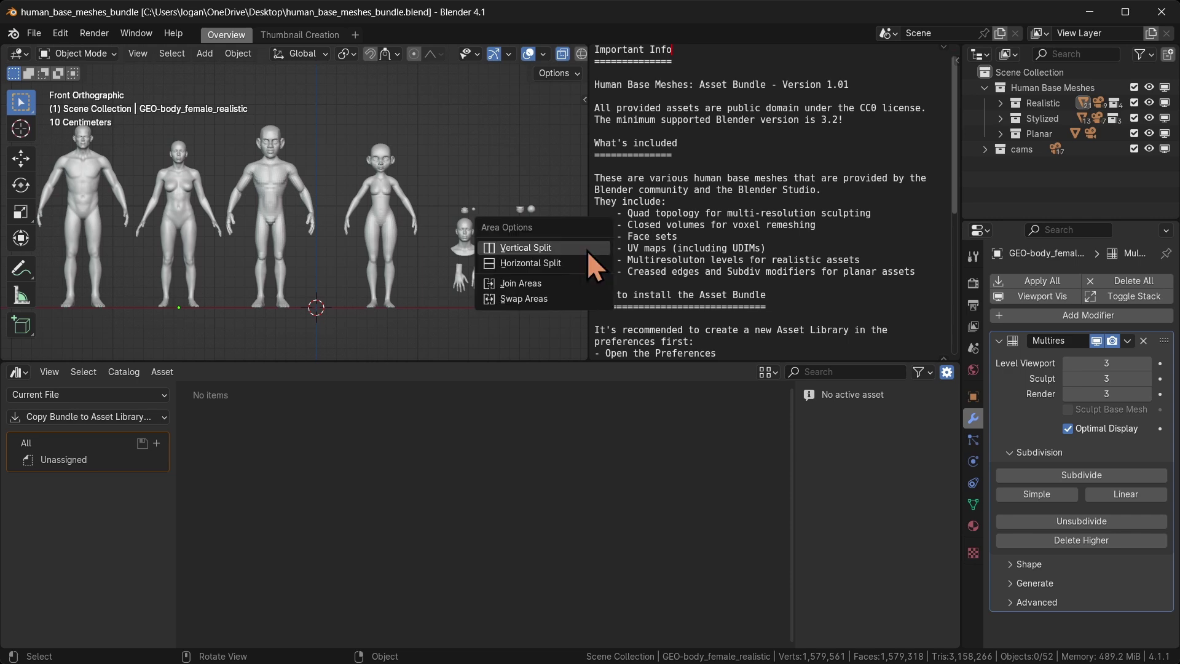
pyautogui.click(572, 284)
pyautogui.click(643, 284)
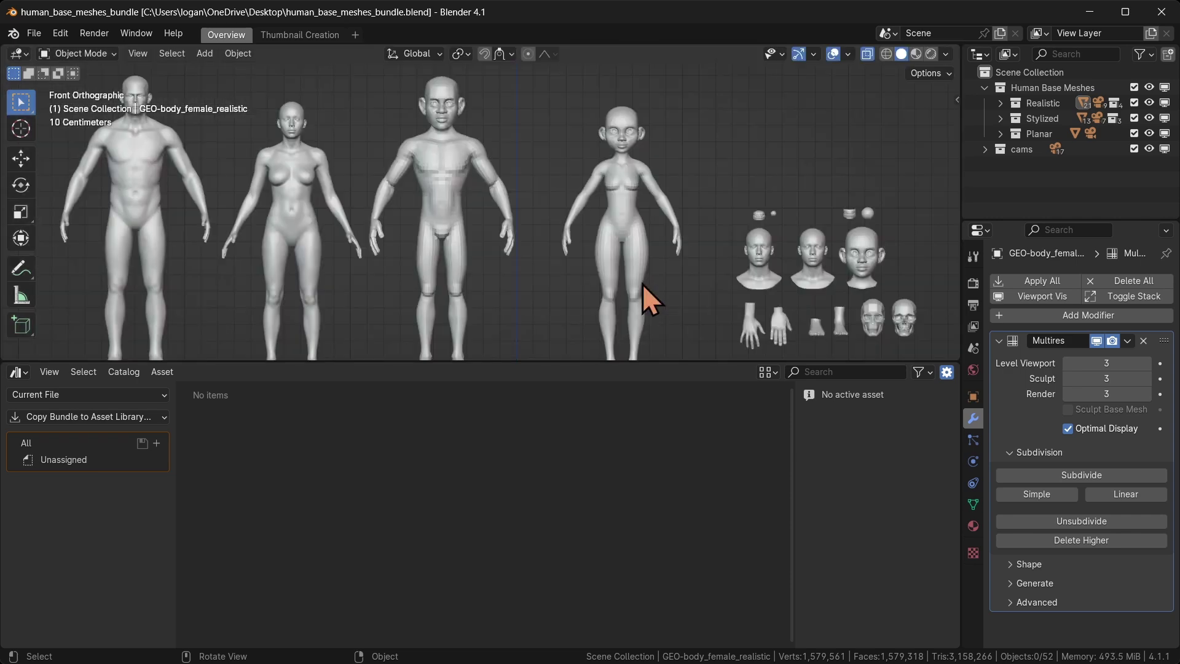
pyautogui.rightClick(607, 361)
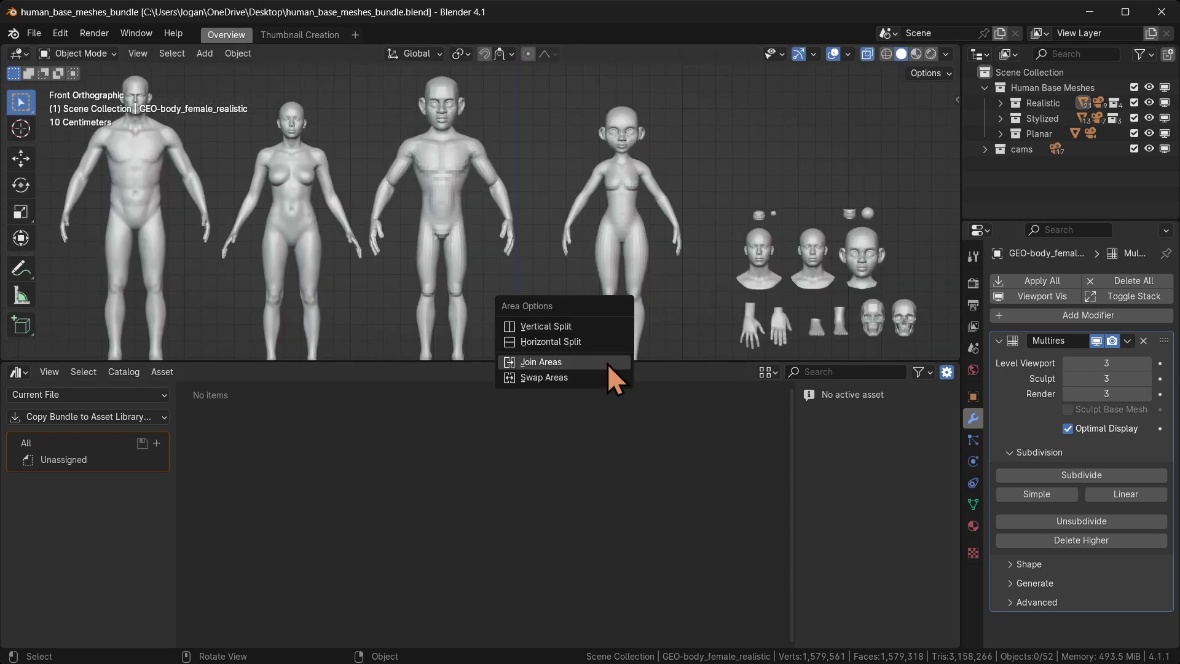
pyautogui.click(553, 362)
pyautogui.click(550, 387)
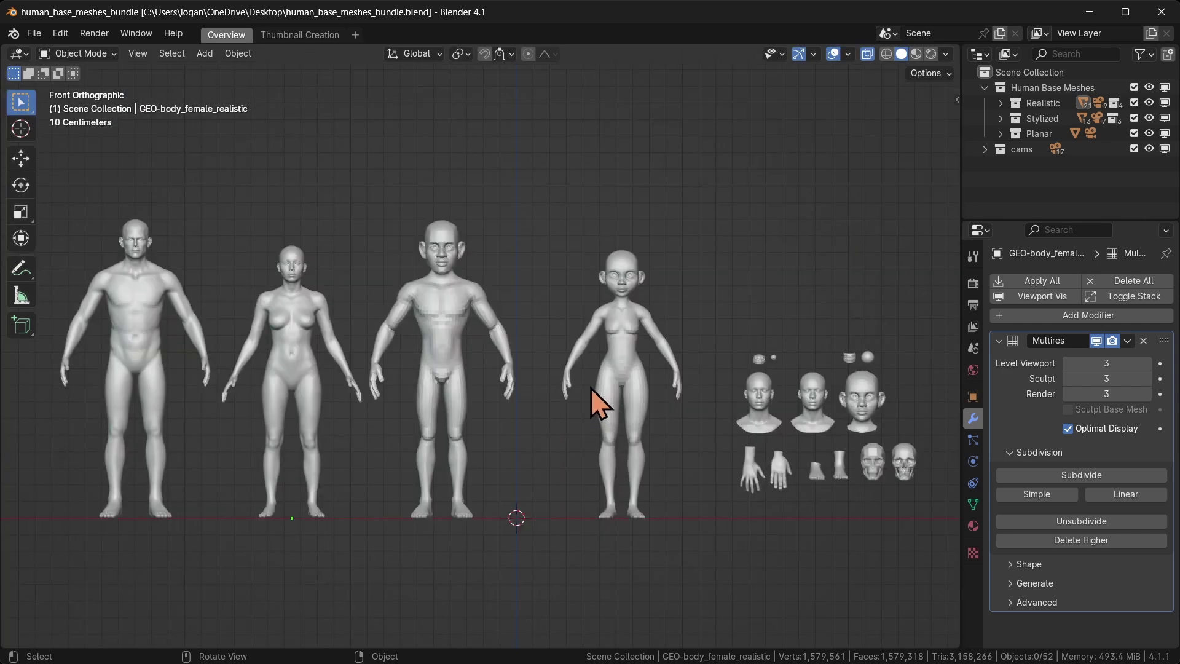
# Delete the four full-body figures, including their eyes, and keep the separate heads, hands, feet and skulls.
pyautogui.moveTo(795, 434); pyautogui.dragTo(772, 418, button='middle')
pyautogui.scroll(5, 772, 419)
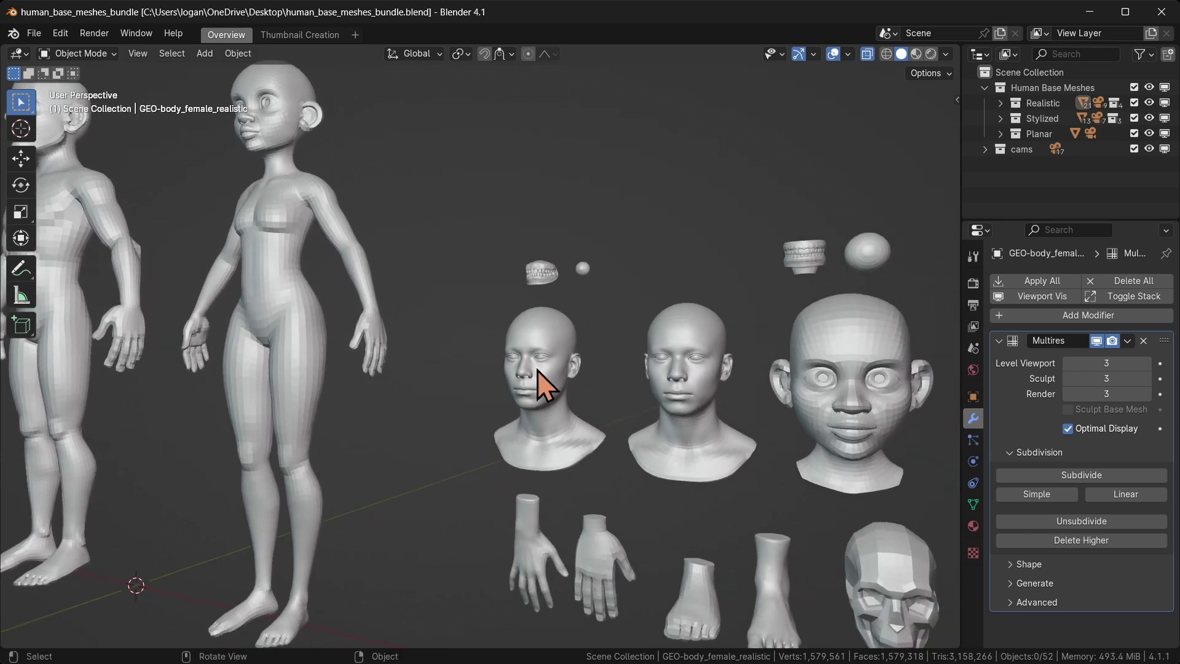
pyautogui.click(536, 375)
pyautogui.scroll(-6, 561, 408)
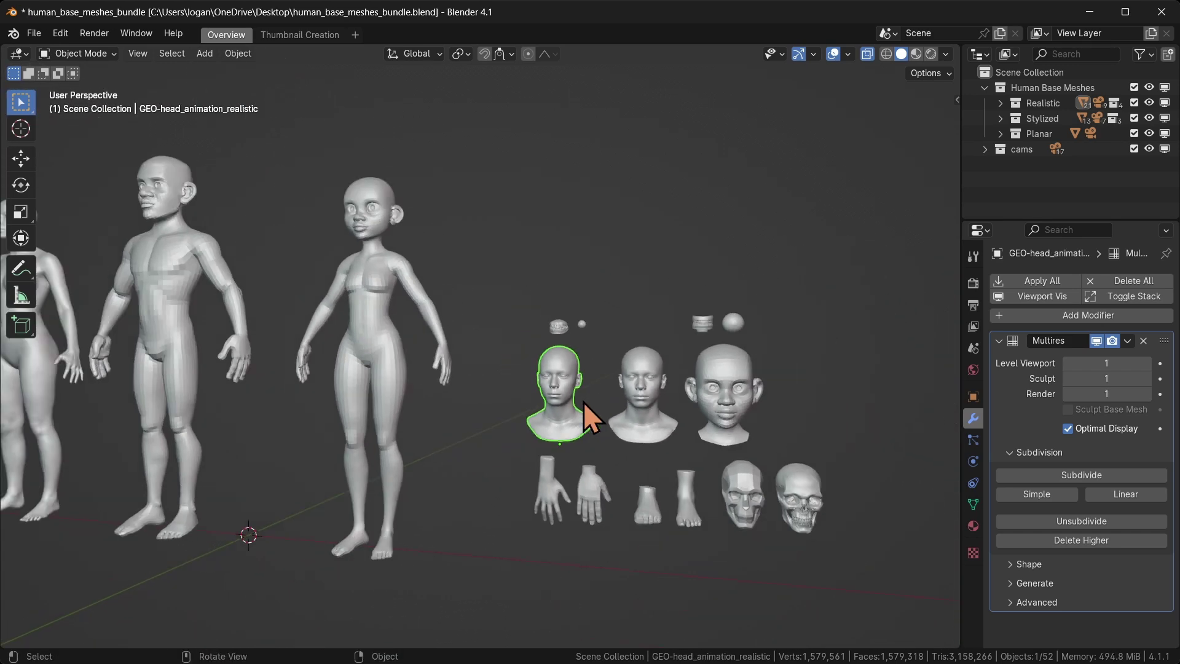
pyautogui.moveTo(483, 398); pyautogui.dragTo(459, 370, button='middle')
pyautogui.press('b')
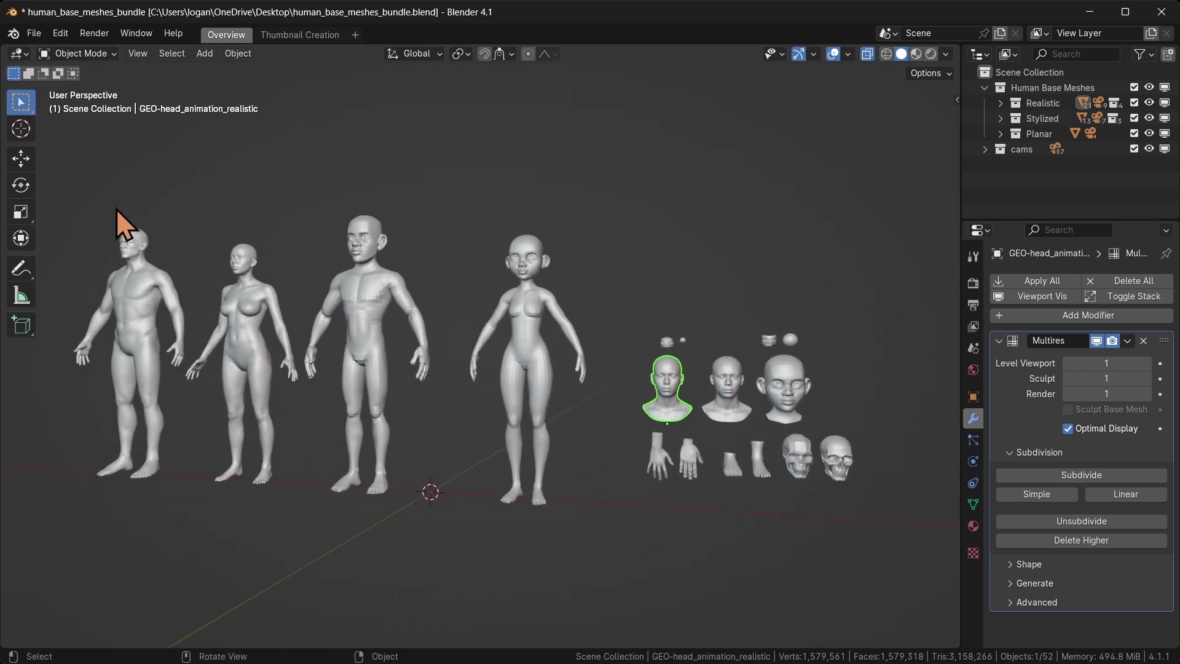
pyautogui.moveTo(75, 178); pyautogui.dragTo(608, 531)
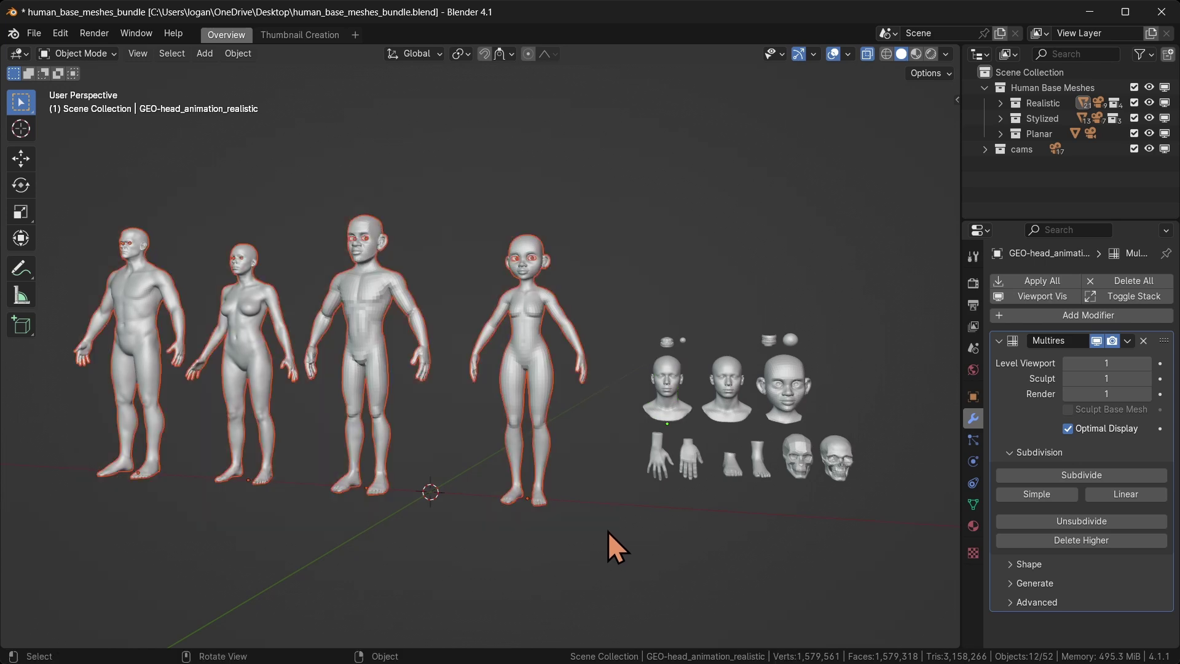
pyautogui.moveTo(495, 398); pyautogui.dragTo(547, 393, button='middle')
pyautogui.press('x')
pyautogui.click(529, 393)
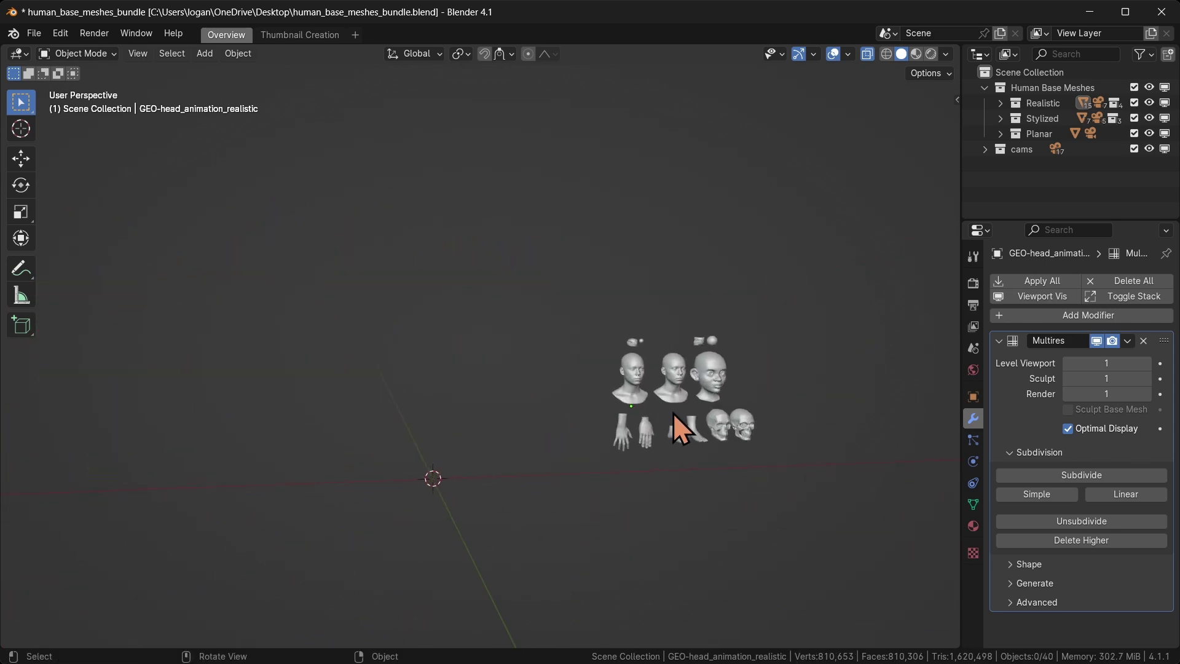
pyautogui.moveTo(680, 421); pyautogui.dragTo(540, 440, button='middle')
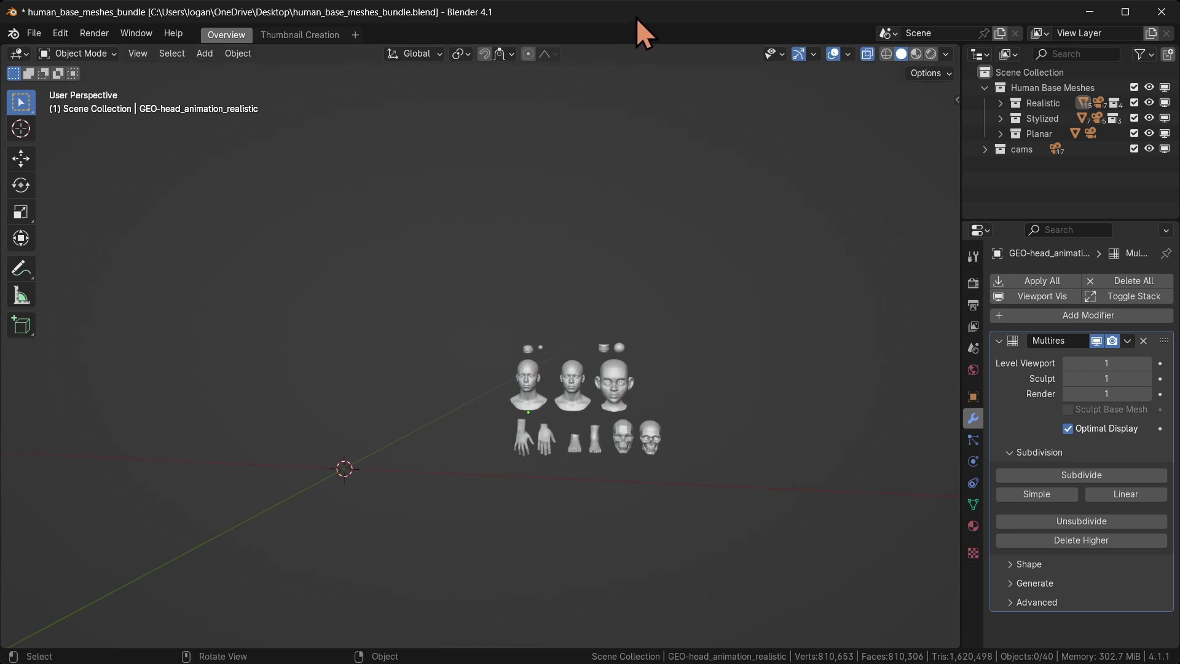
pyautogui.moveTo(636, 17); pyautogui.dragTo(692, 19)
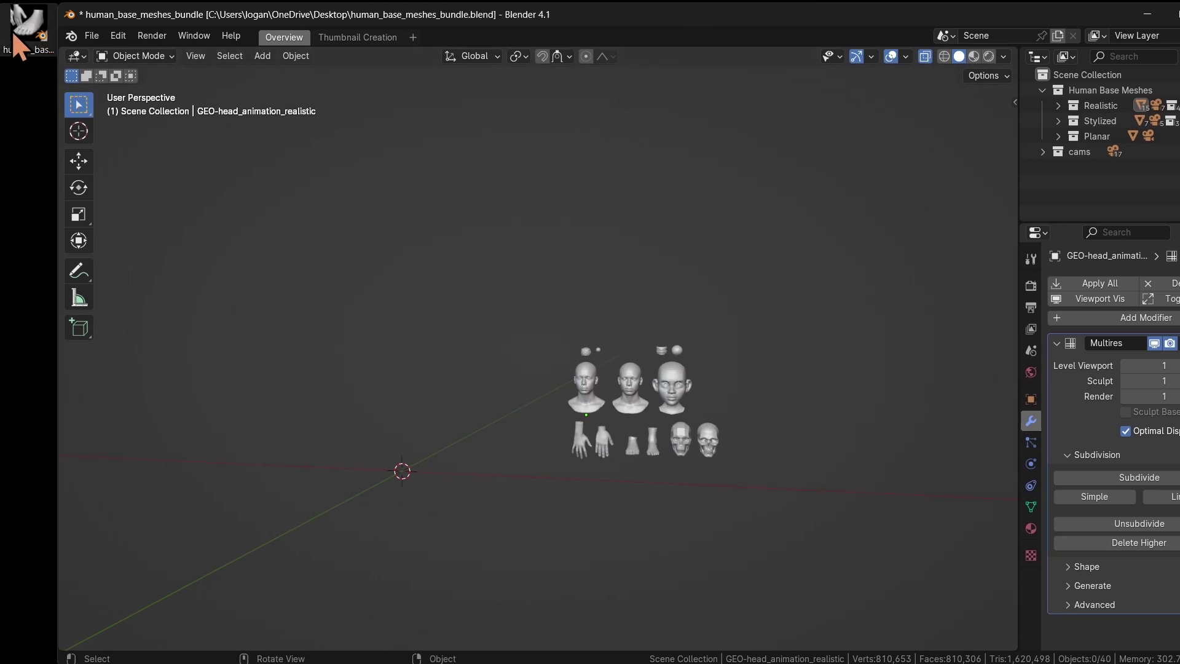
pyautogui.doubleClick(832, 18)
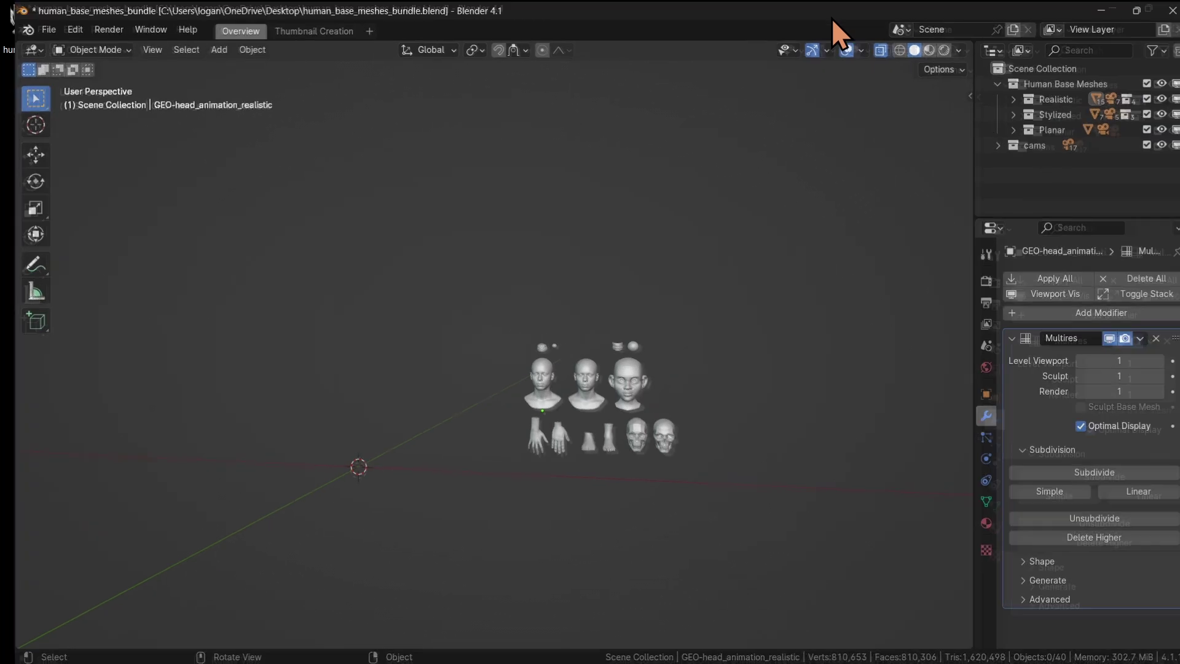
# Delete the planar-style and stylized heads, the stylized teeth and eyeball, the second hand, both feet and both skulls.
pyautogui.scroll(3, 596, 371)
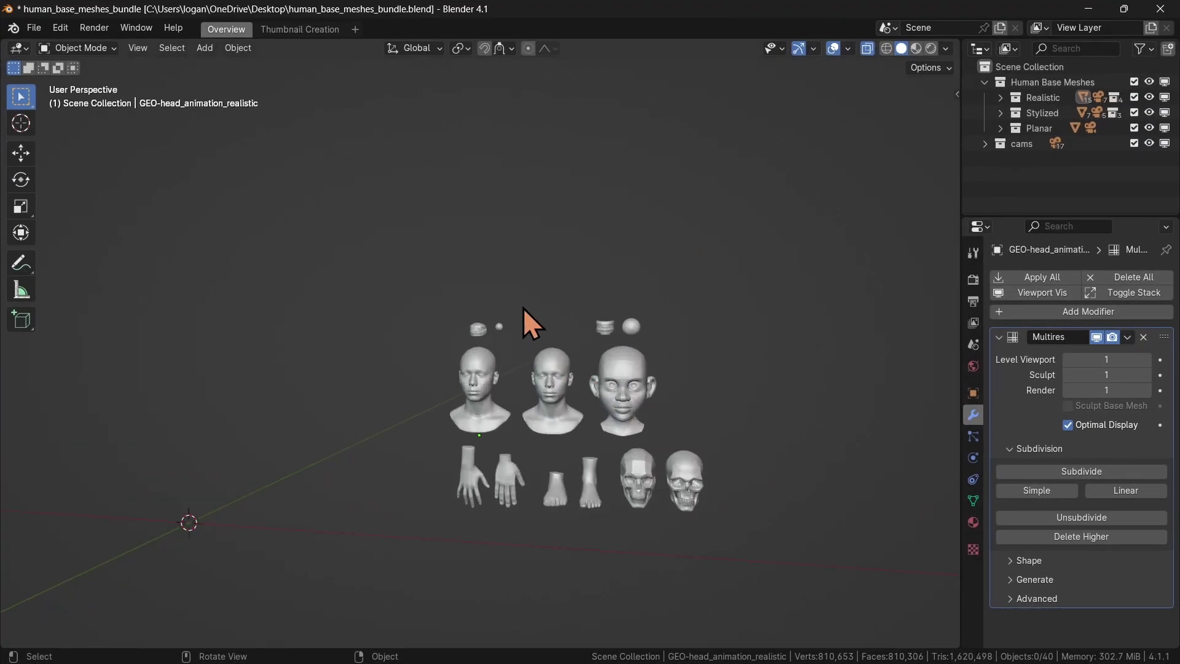
pyautogui.moveTo(523, 306); pyautogui.dragTo(762, 527)
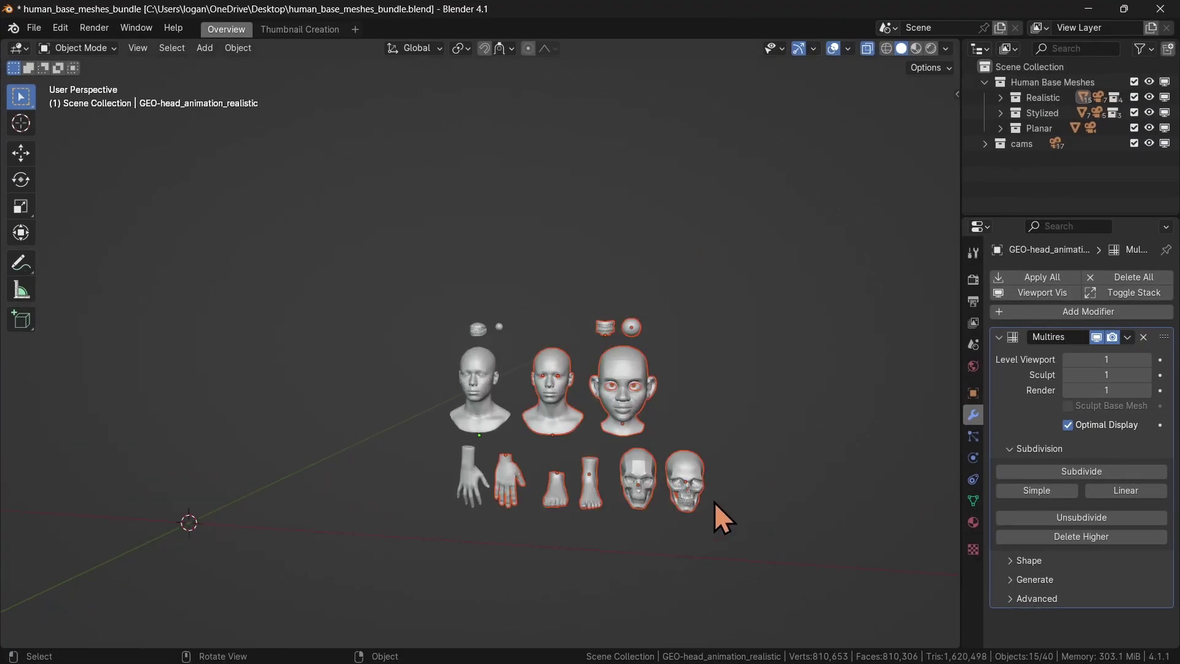
pyautogui.press('x')
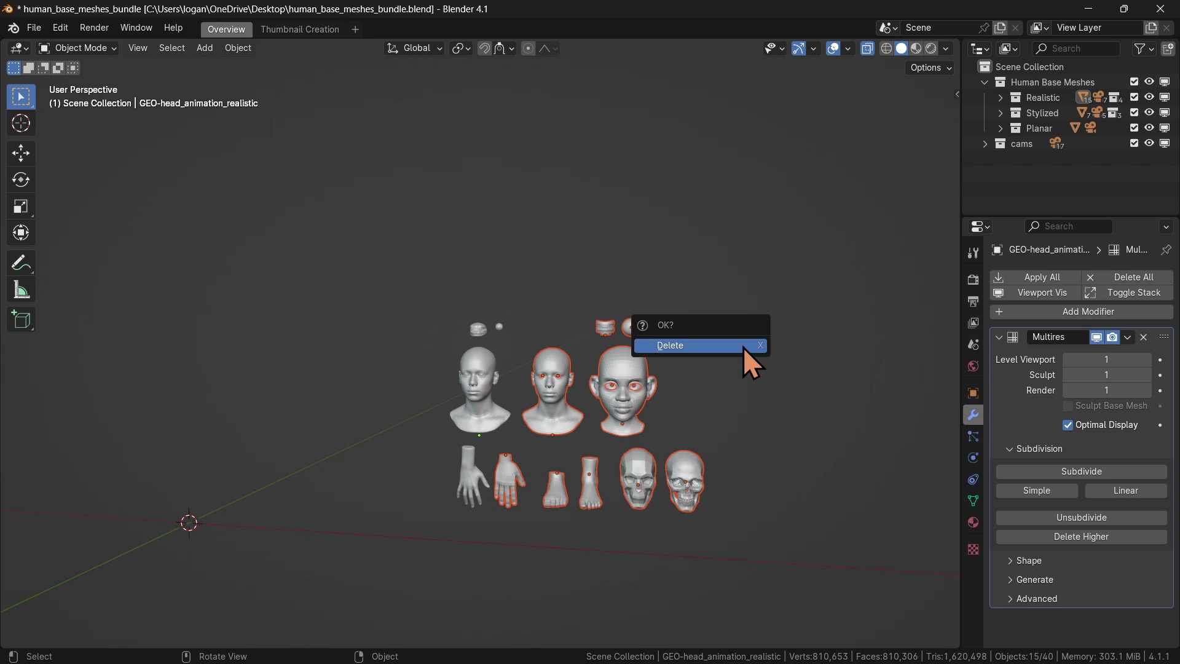
pyautogui.click(743, 346)
# Delete the teeth and eyeball above the realistic head.
pyautogui.press('KP_1')
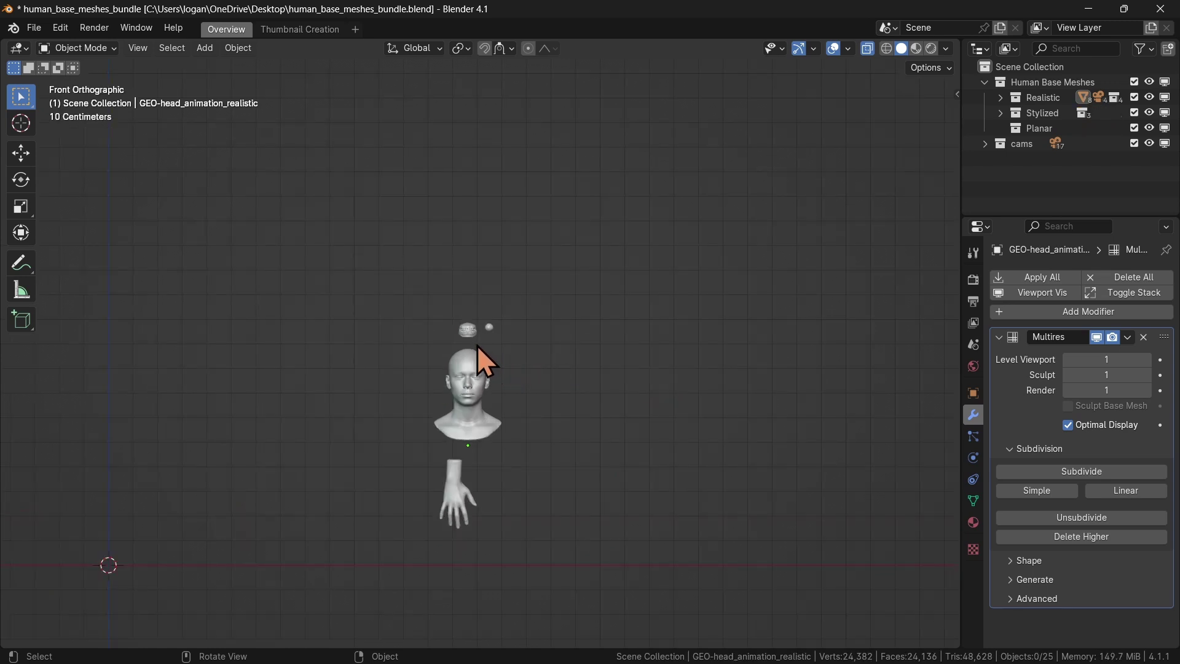
pyautogui.scroll(4, 410, 305)
pyautogui.moveTo(398, 291); pyautogui.dragTo(541, 341)
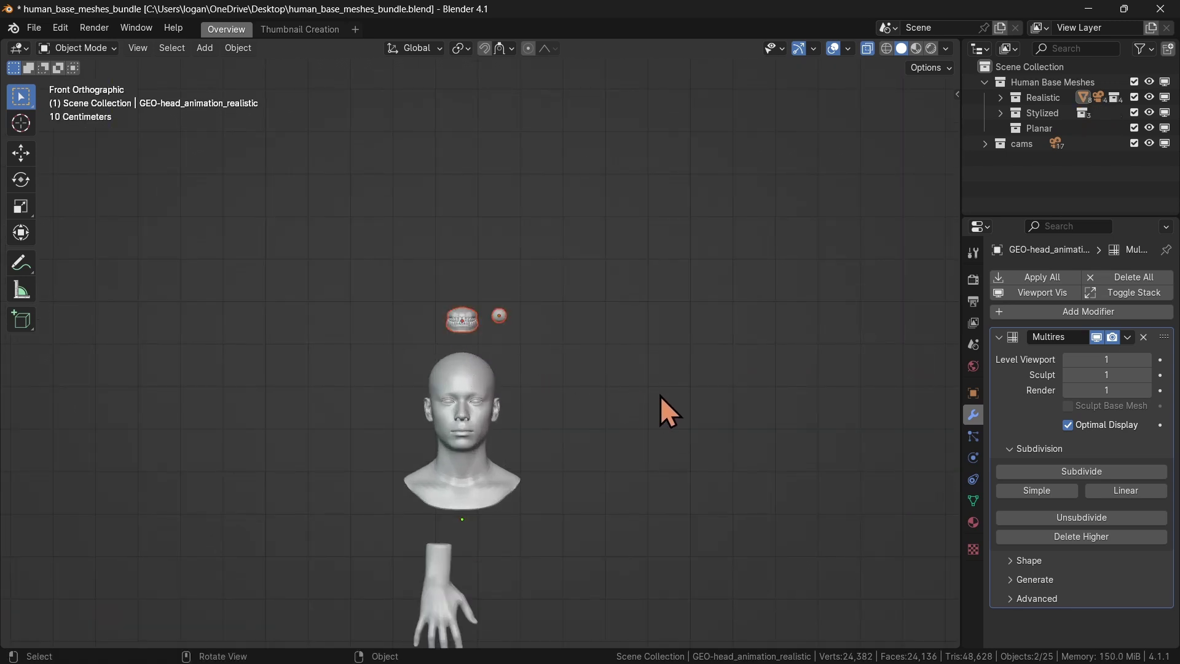
pyautogui.press('x')
pyautogui.click(658, 395)
# Delete the realistic hand below the head.
pyautogui.keyDown('shift'); pyautogui.moveTo(545, 469); pyautogui.dragTo(632, 303, button='middle'); pyautogui.keyUp('shift')
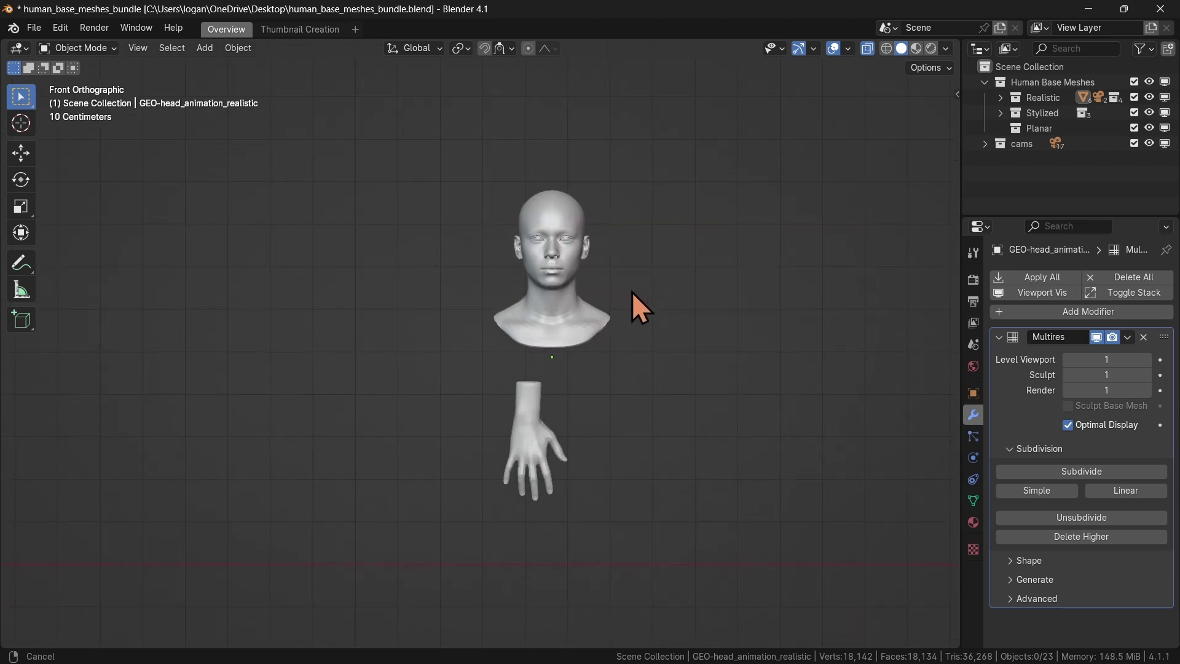
pyautogui.click(551, 438)
pyautogui.press('x')
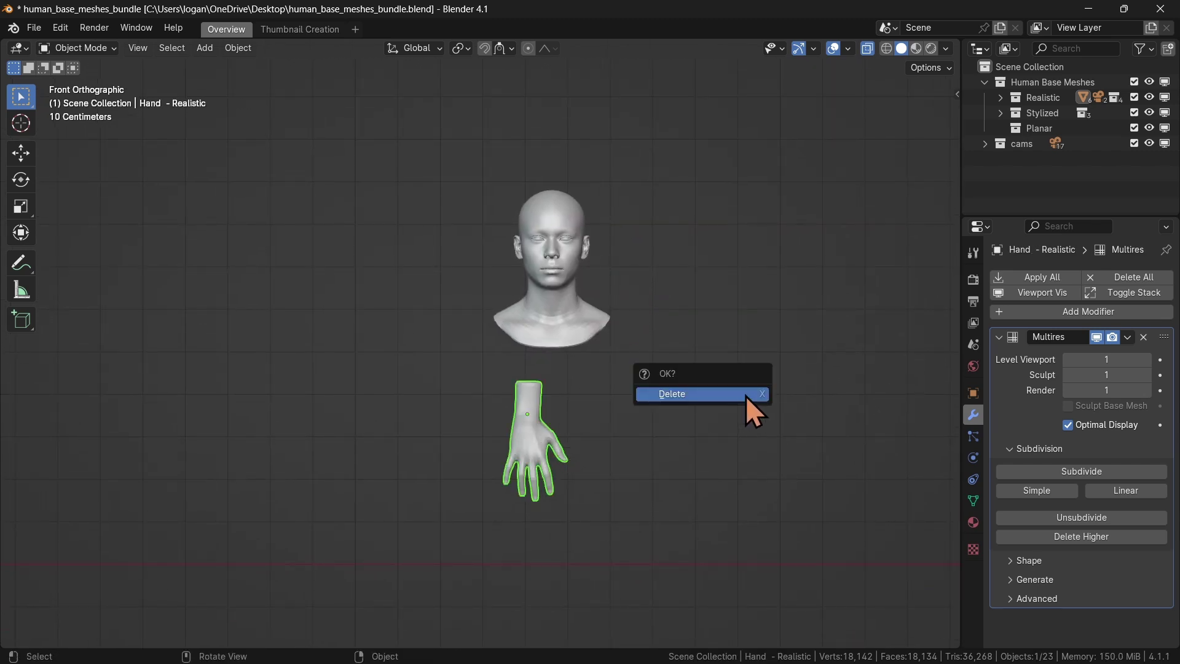
pyautogui.click(747, 396)
# Select the remaining realistic head, show its transform values and clear its location to 0 m on all axes.
pyautogui.click(557, 286)
pyautogui.moveTo(570, 298); pyautogui.dragTo(659, 344, button='middle')
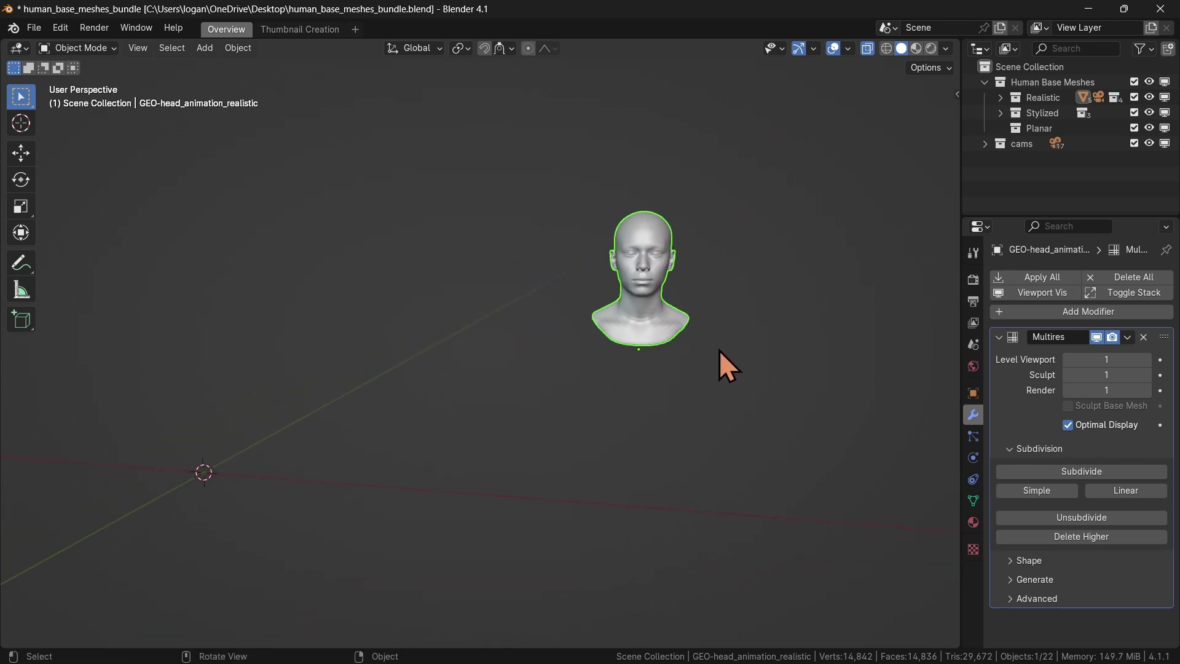
pyautogui.hotkey('ctrl', 'a')
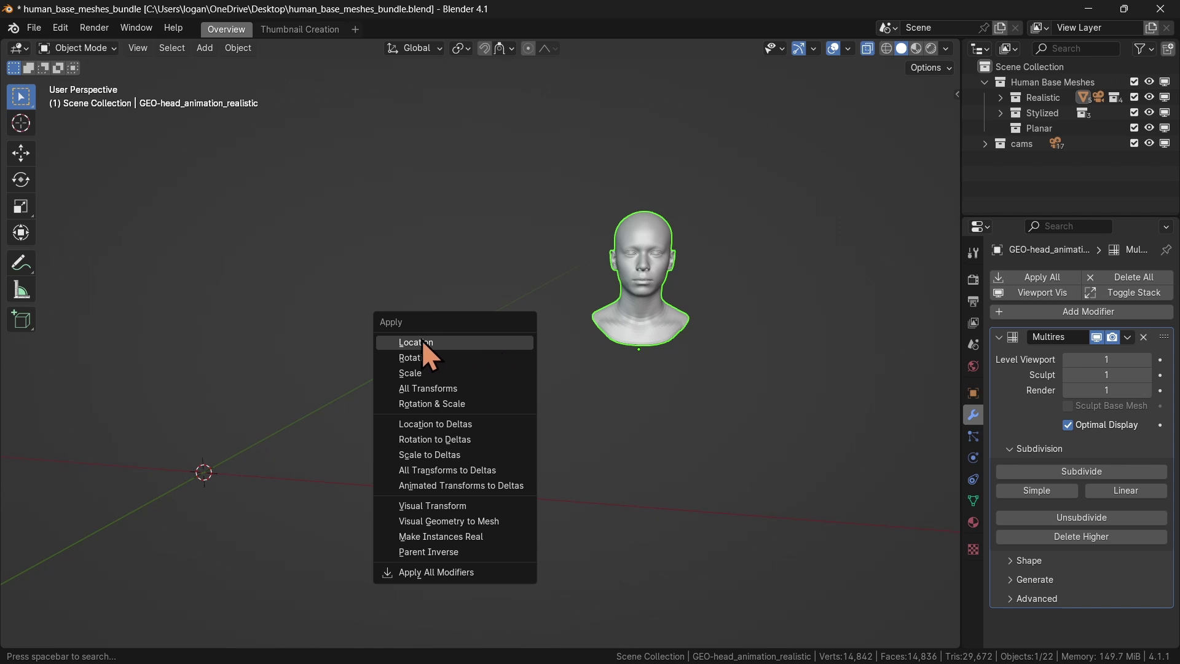
pyautogui.click(445, 374)
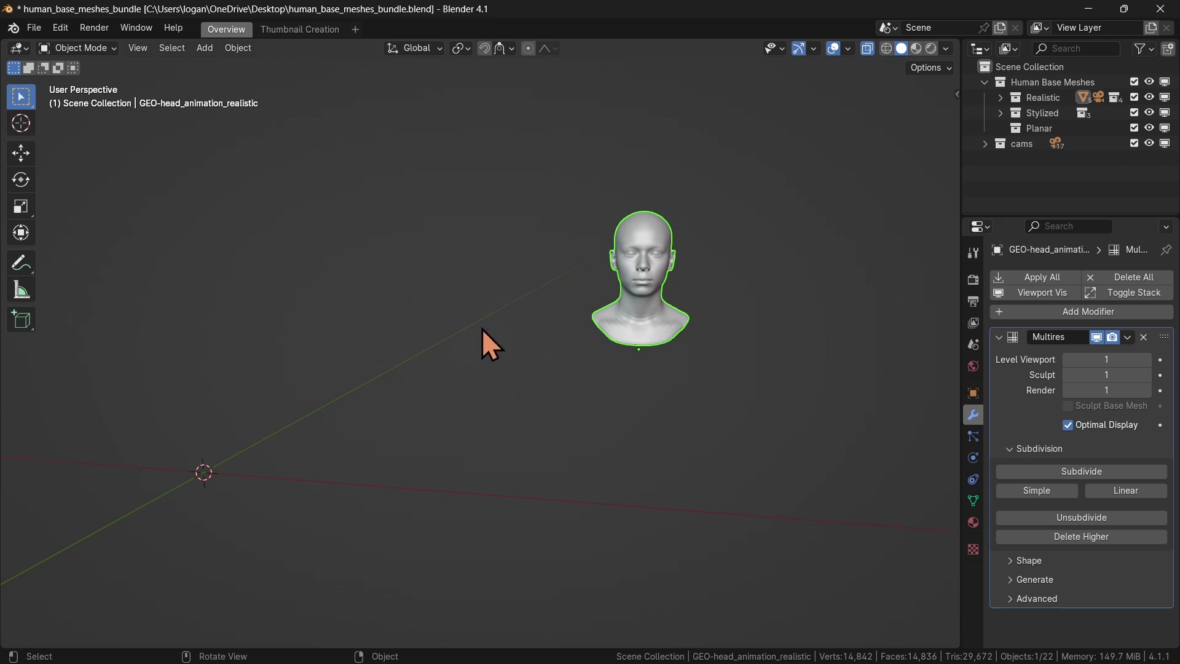
pyautogui.press('n')
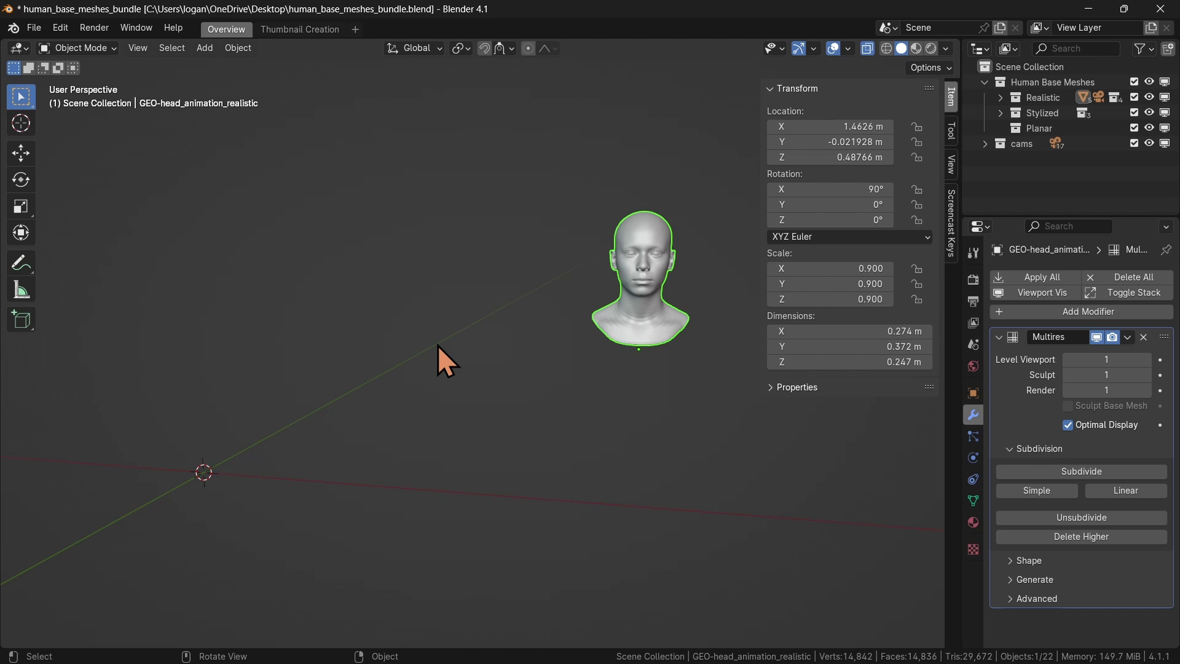
pyautogui.hotkey('alt', 'g')
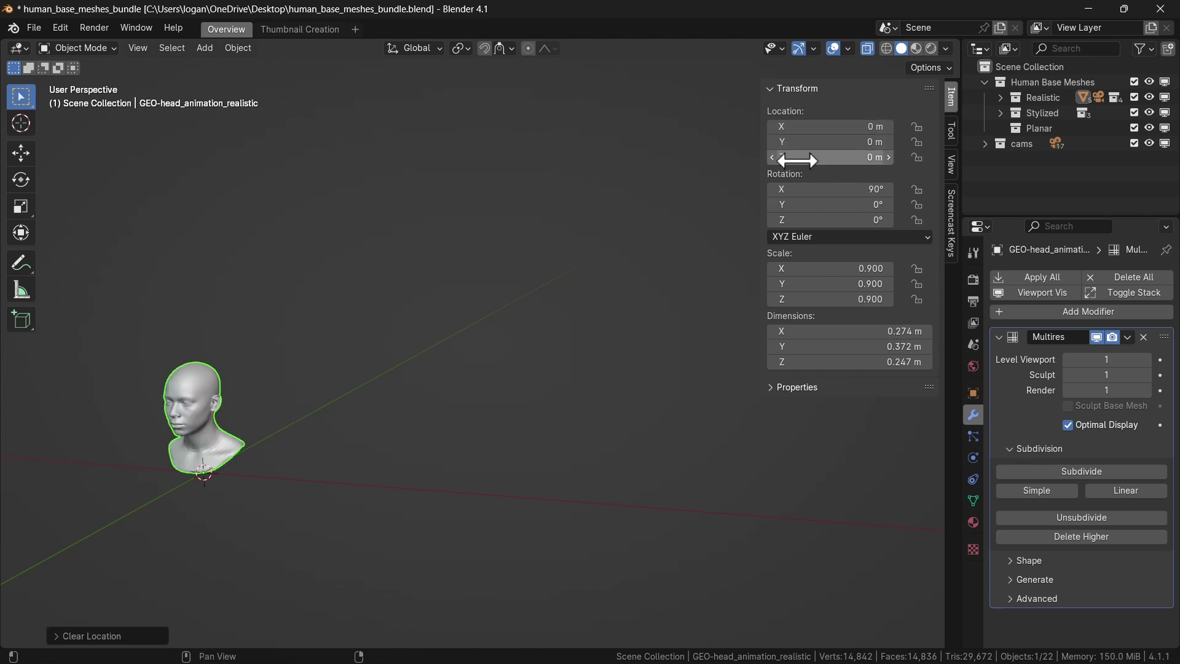
# Try clearing the head's rotation to 0° on all axes and undo that change.
pyautogui.moveTo(323, 387)
pyautogui.mouseDown(button='middle')
pyautogui.moveTo(389, 348)
pyautogui.moveTo(395, 363)
pyautogui.moveTo(350, 414)
pyautogui.moveTo(397, 418)
pyautogui.moveTo(333, 394)
pyautogui.mouseUp(button='middle')
pyautogui.press('KP_Decimal')
pyautogui.press('KP_Decimal')
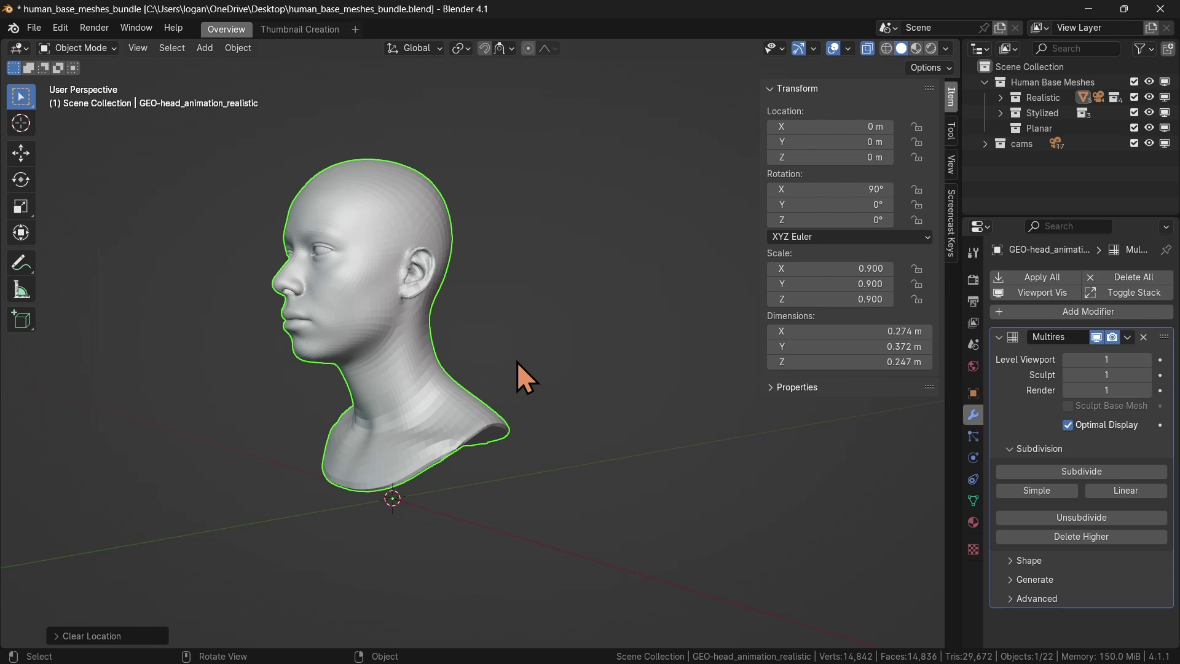
pyautogui.hotkey('alt', 'r')
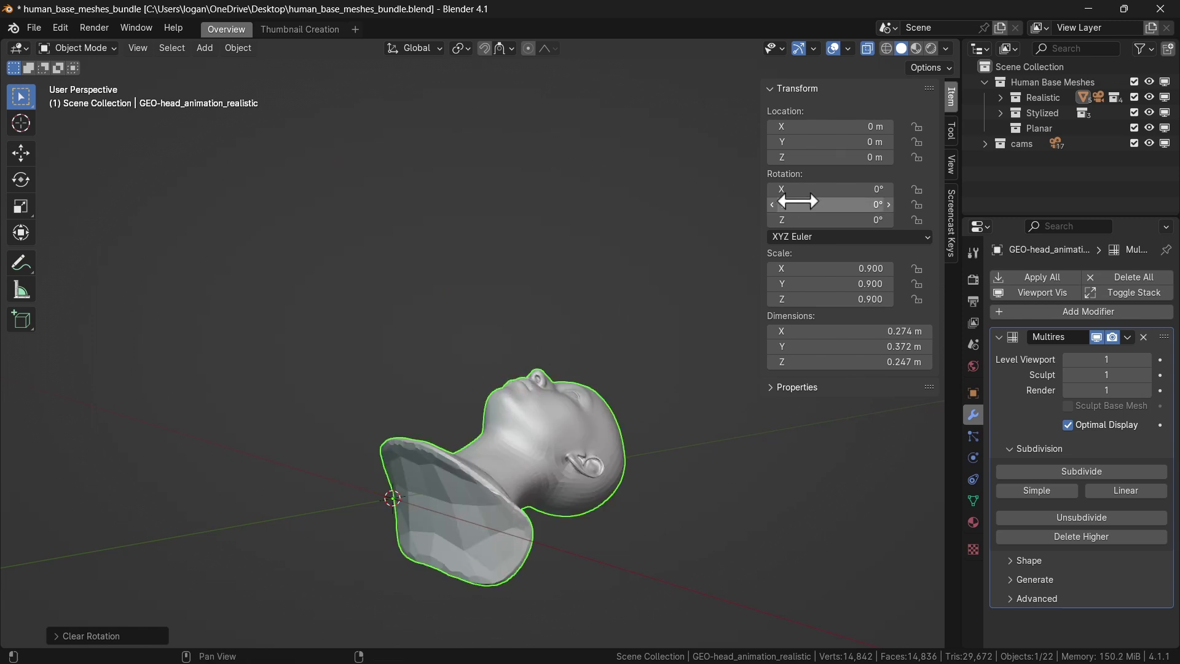
pyautogui.hotkey('ctrl', 'z')
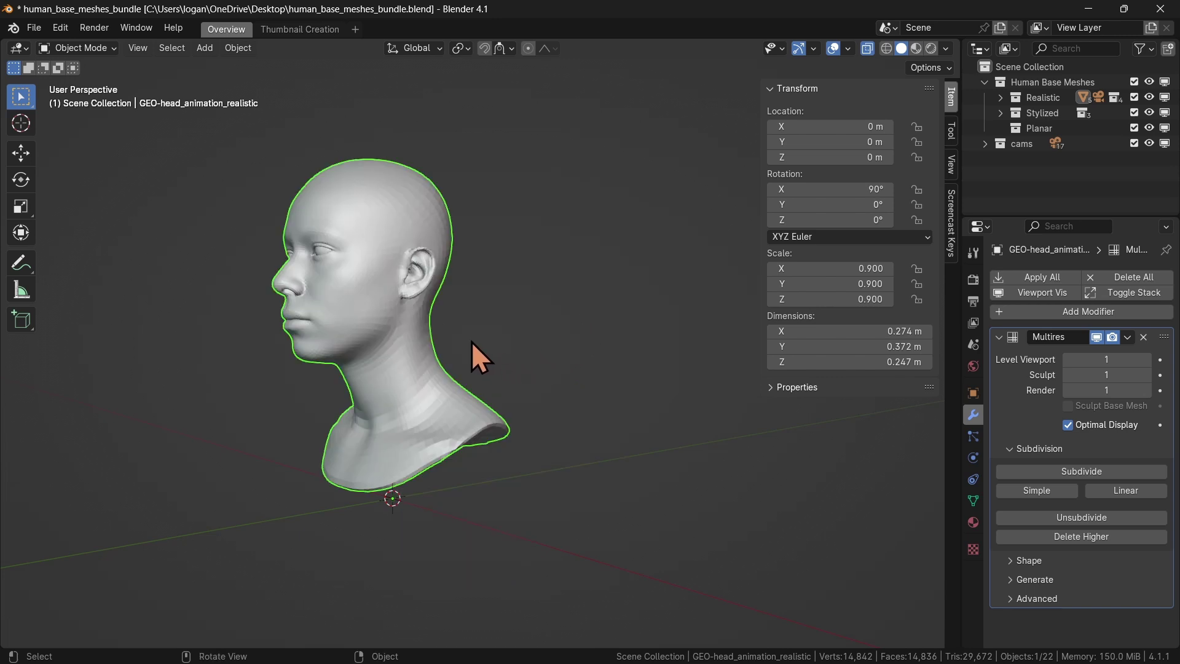
# Apply the head's scale so it becomes 1.000 on all axes.
pyautogui.hotkey('ctrl', 'a')
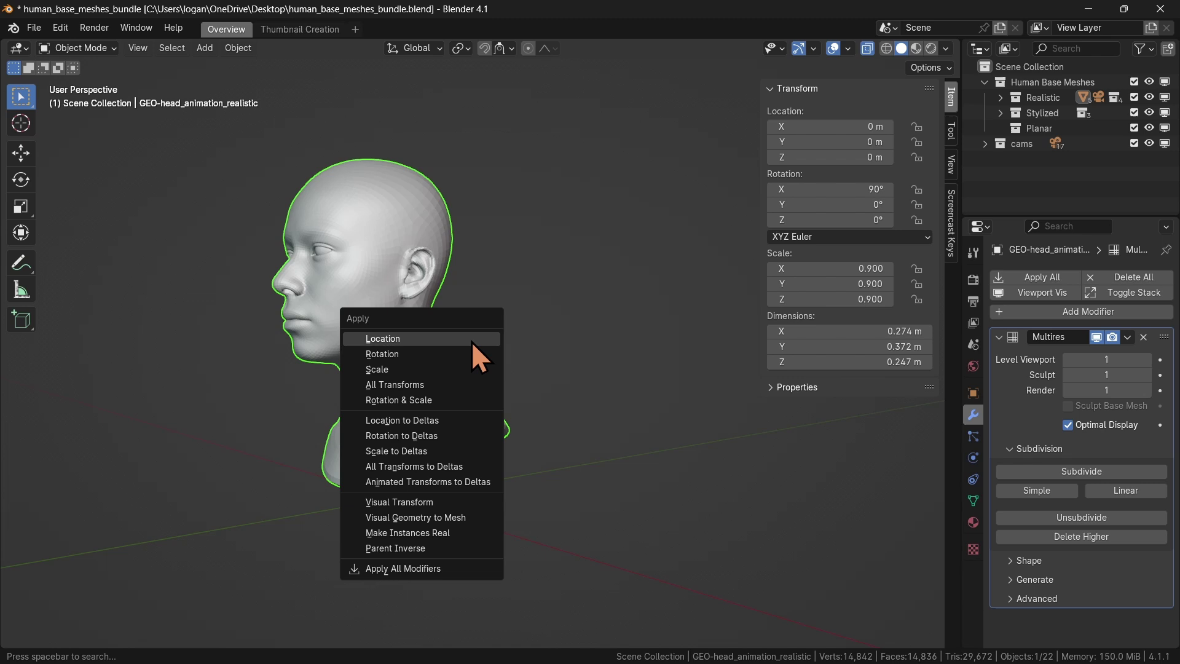
pyautogui.click(424, 371)
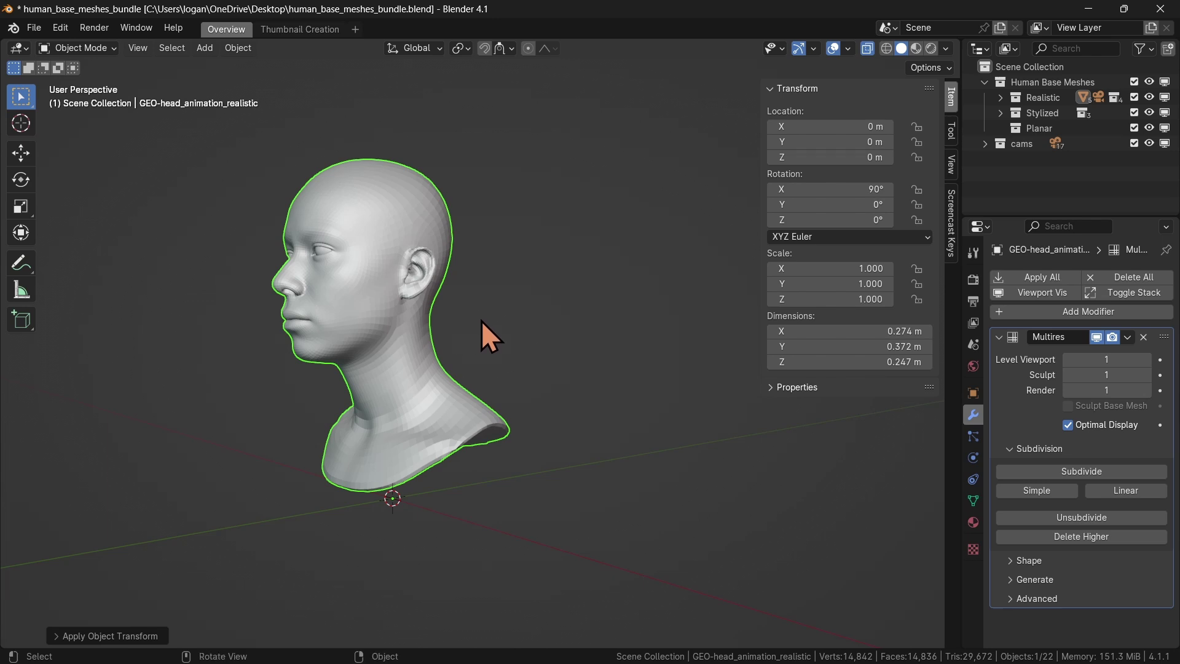
# Try clearing the head's rotation to 0° on all axes and undo that change.
pyautogui.hotkey('alt', 'r')
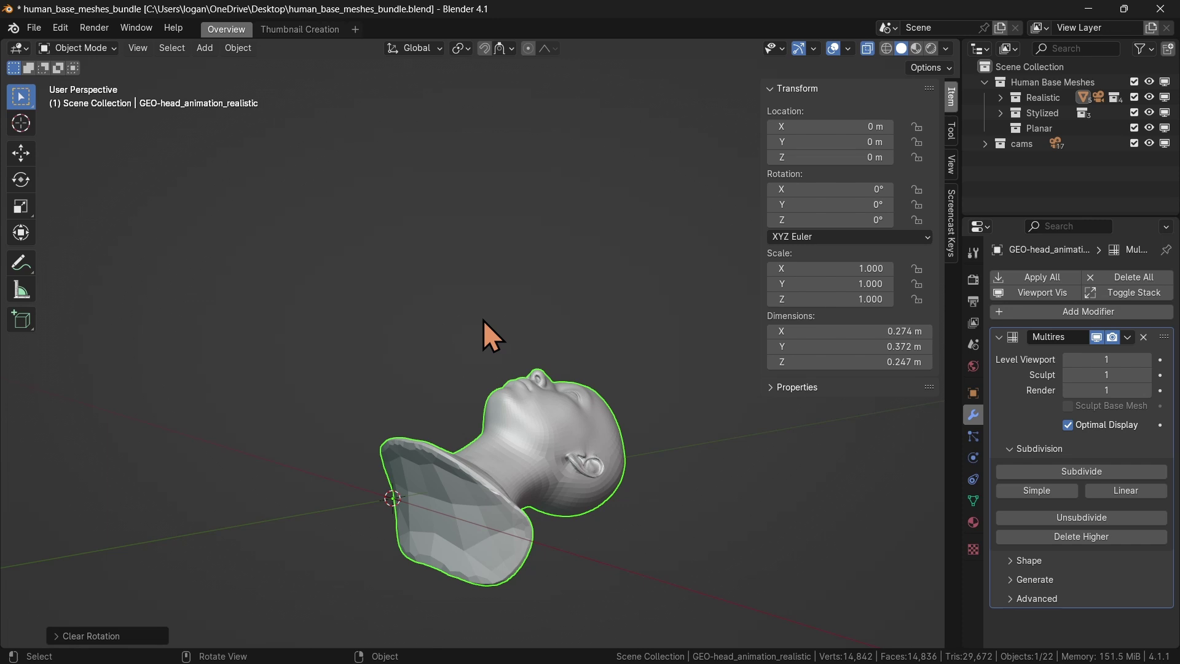
pyautogui.rightClick(483, 319)
pyautogui.press('Escape')
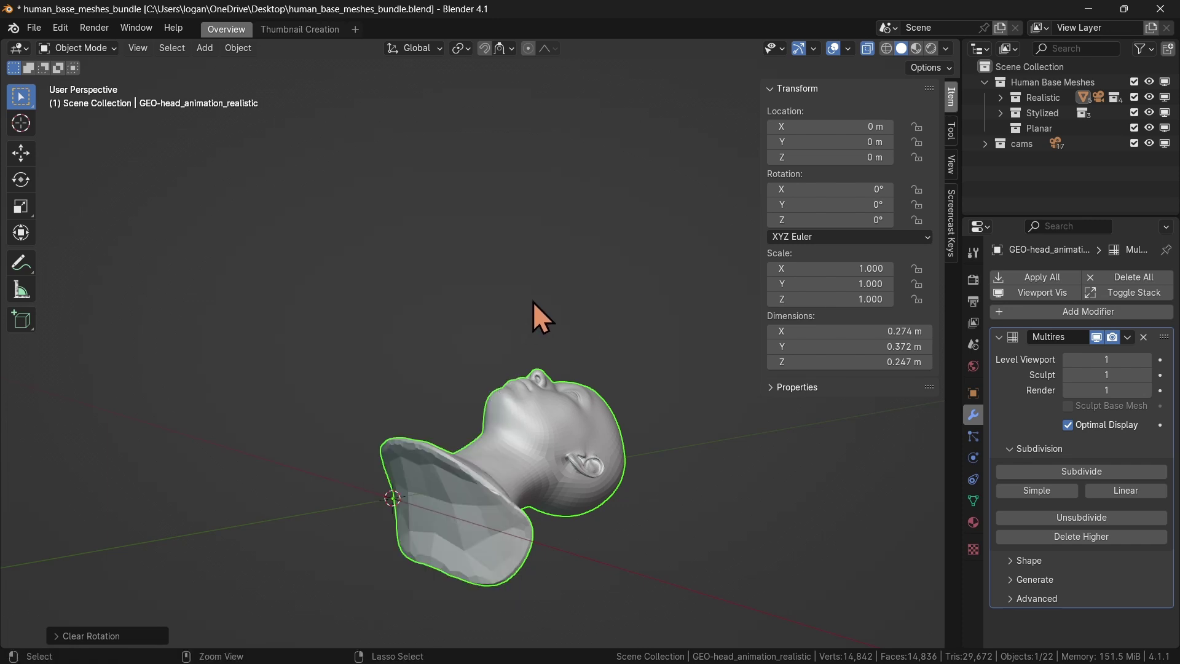
pyautogui.hotkey('ctrl', 'z')
# Try a free trackball rotation of the head in front view and cancel it.
pyautogui.press('KP_1')
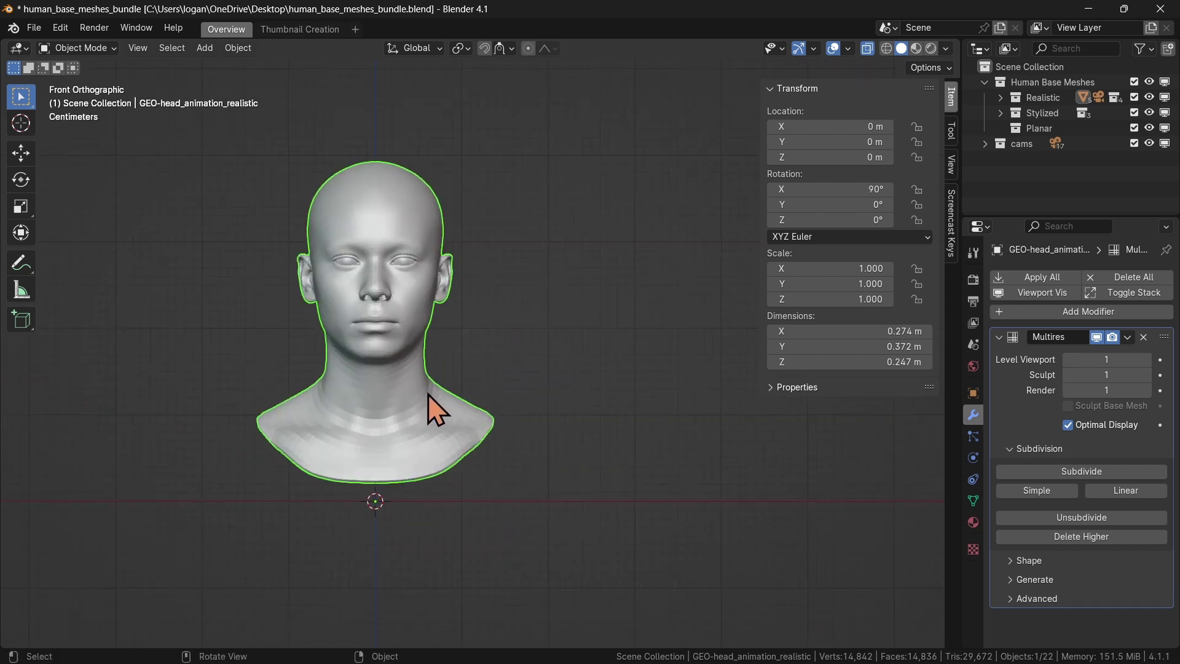
pyautogui.moveTo(429, 395); pyautogui.dragTo(480, 365, button='middle')
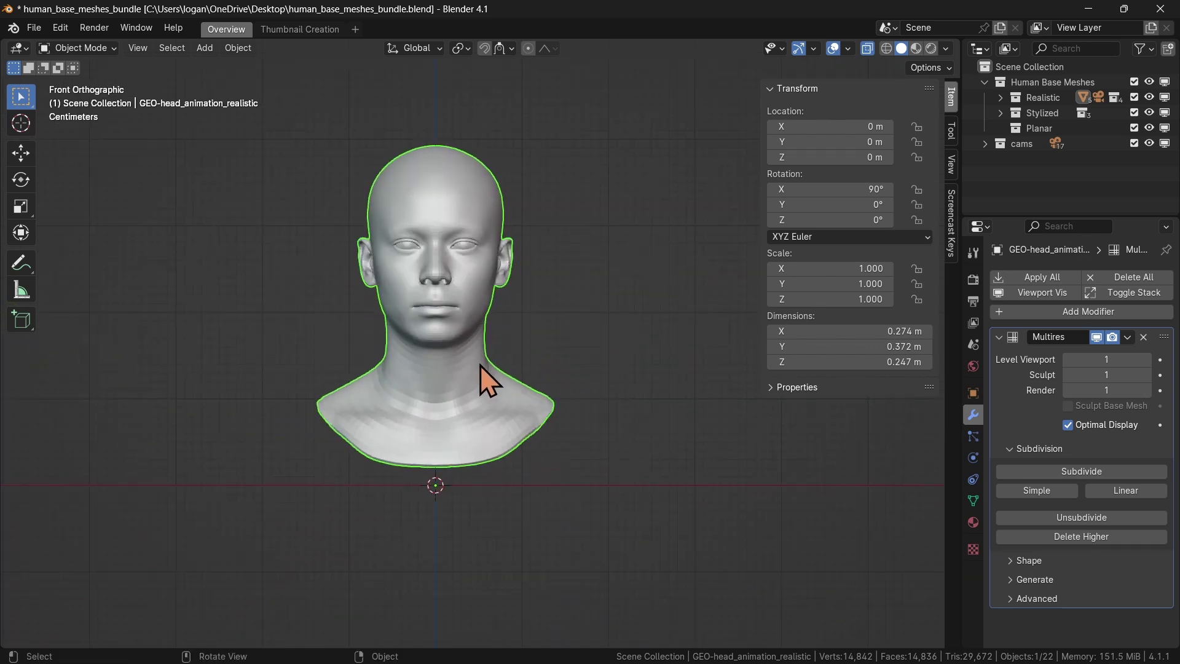
pyautogui.scroll(2, 480, 365)
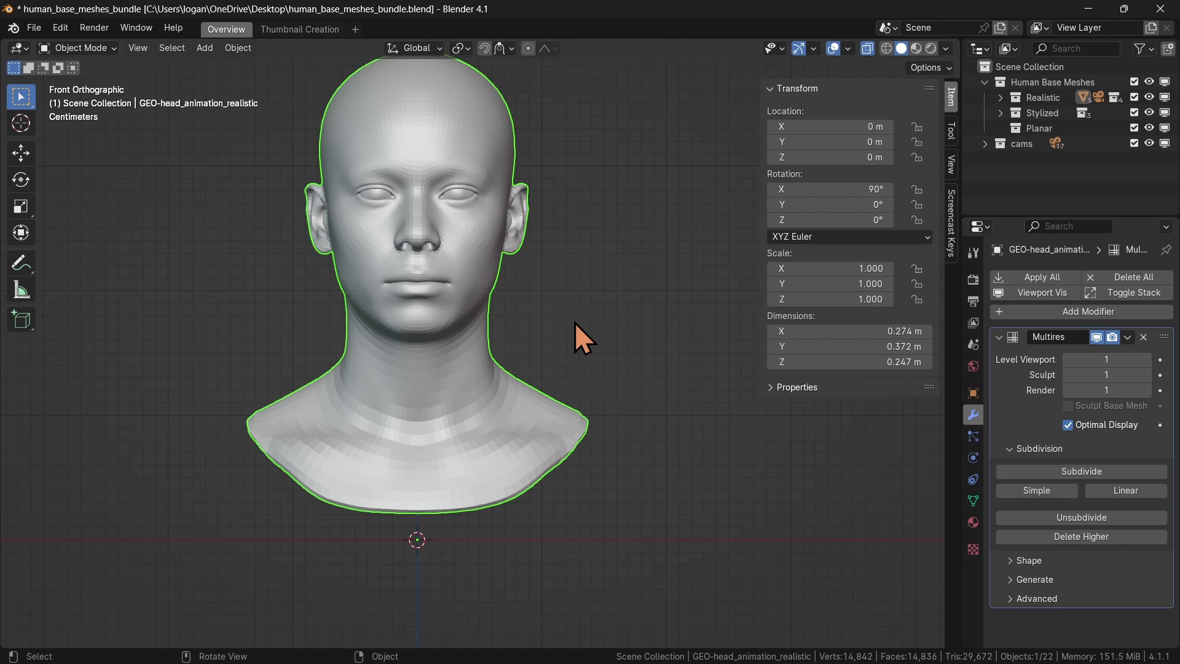
pyautogui.press('r')
pyautogui.press('r')
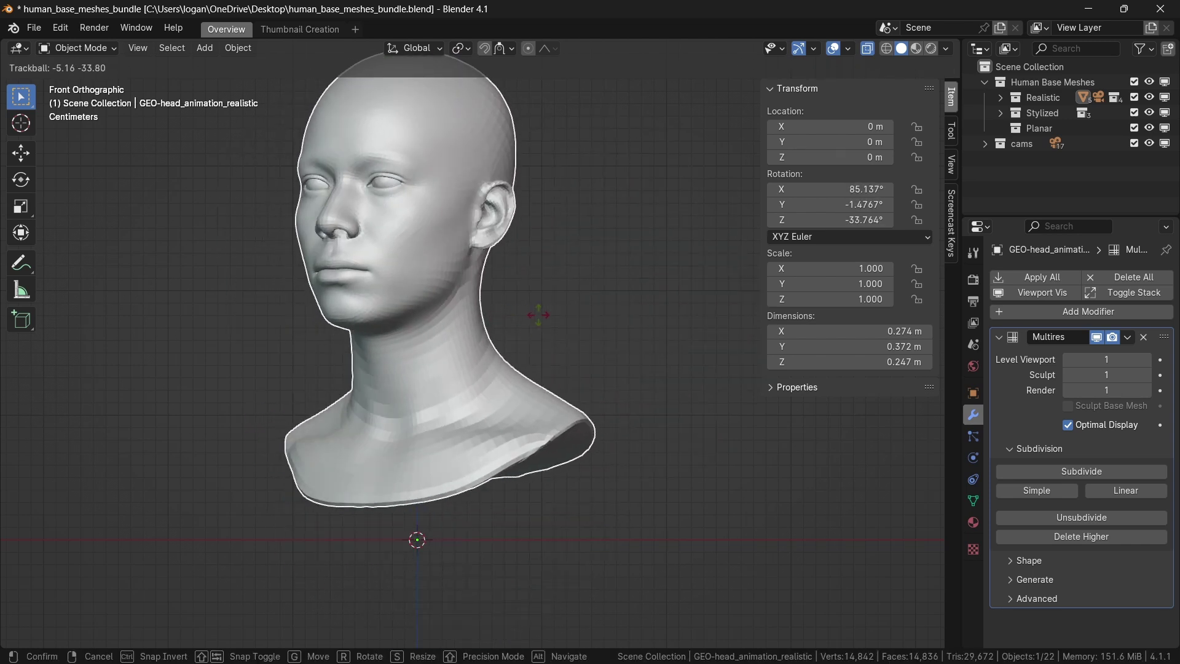
pyautogui.press('Escape')
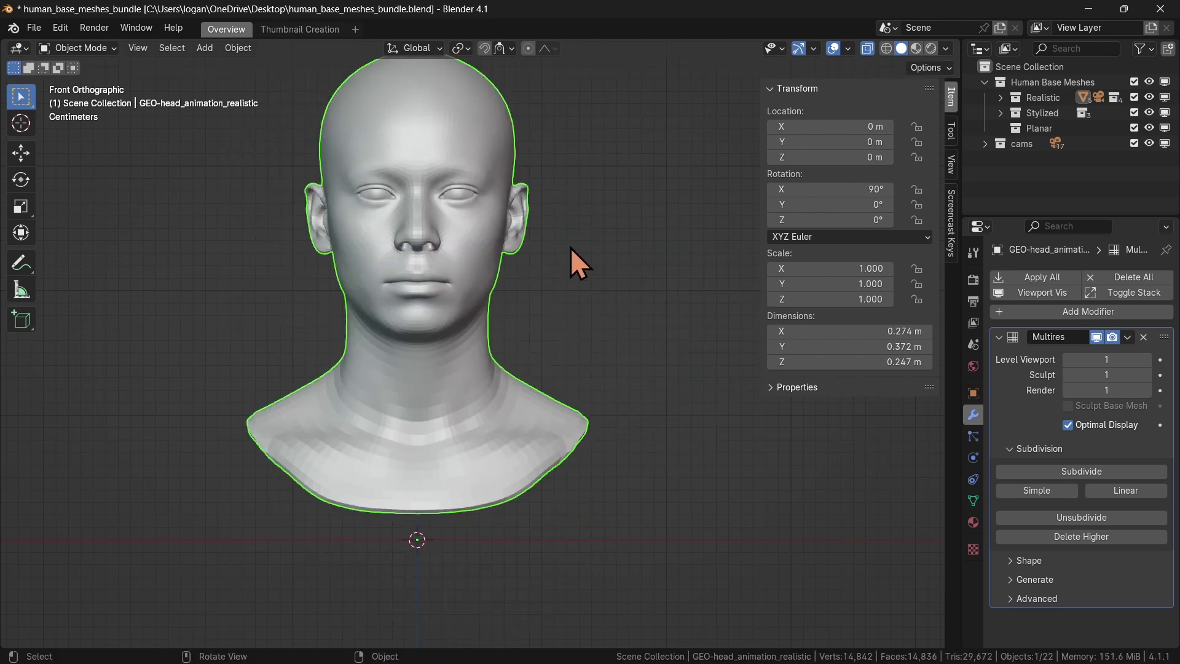
# Move the head down about 0.032 m along the global Z axis in front view.
pyautogui.press('g')
pyautogui.press('z')
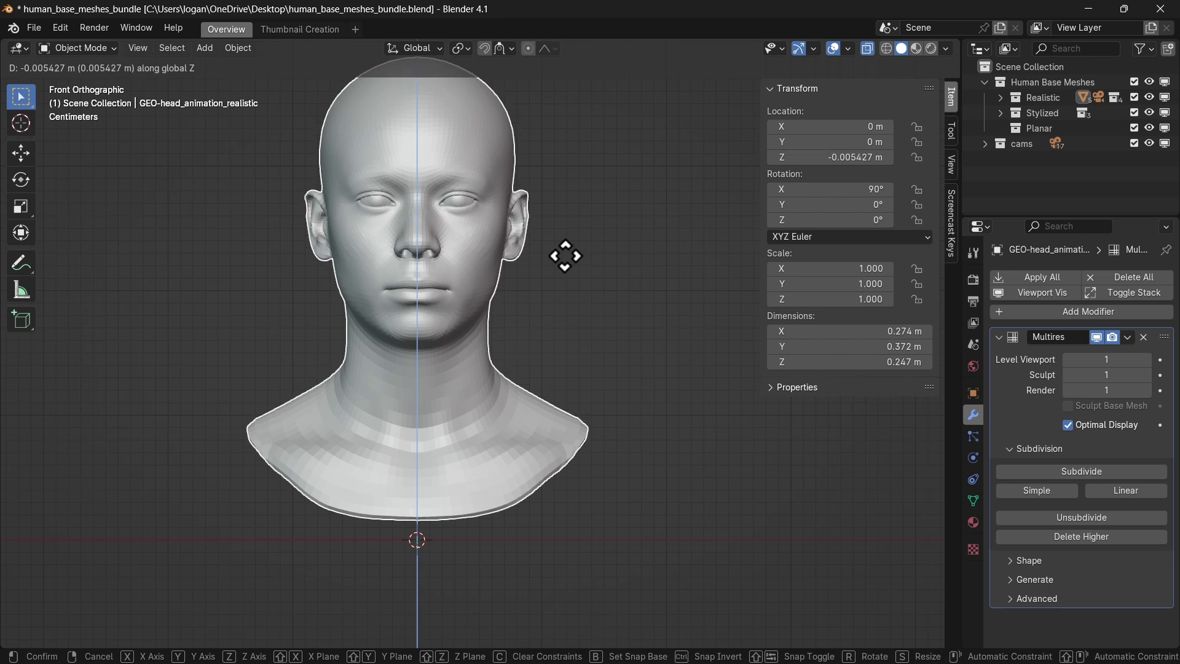
pyautogui.click(563, 284)
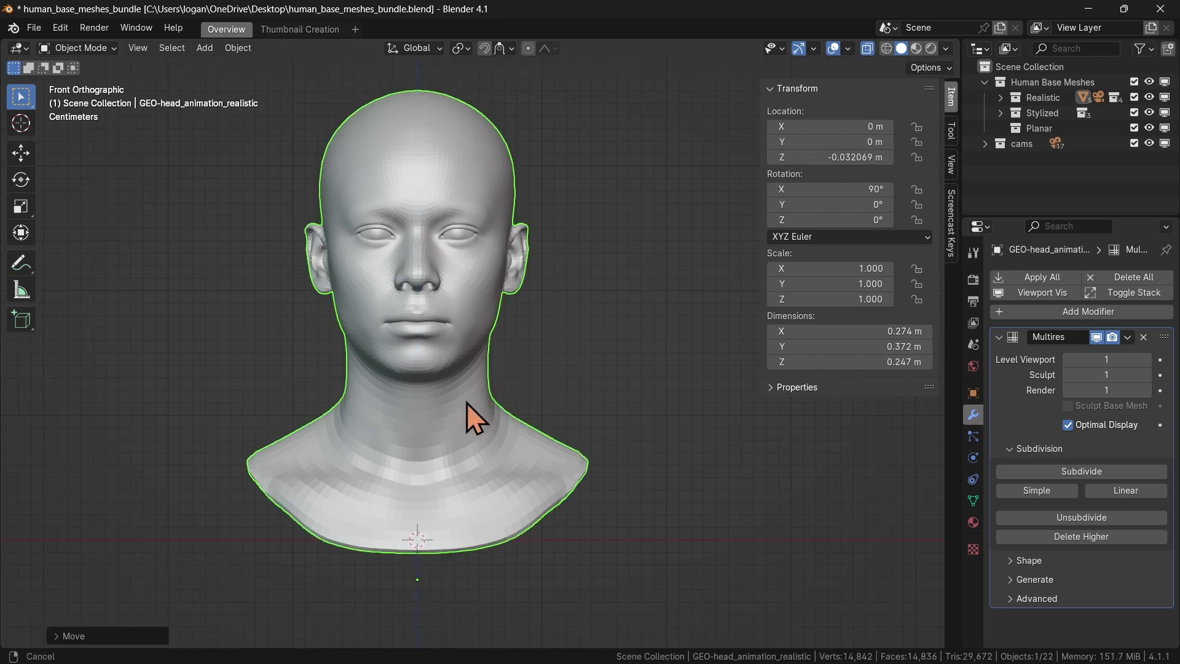
pyautogui.keyDown('shift'); pyautogui.moveTo(467, 403); pyautogui.dragTo(461, 299, button='middle'); pyautogui.keyUp('shift')
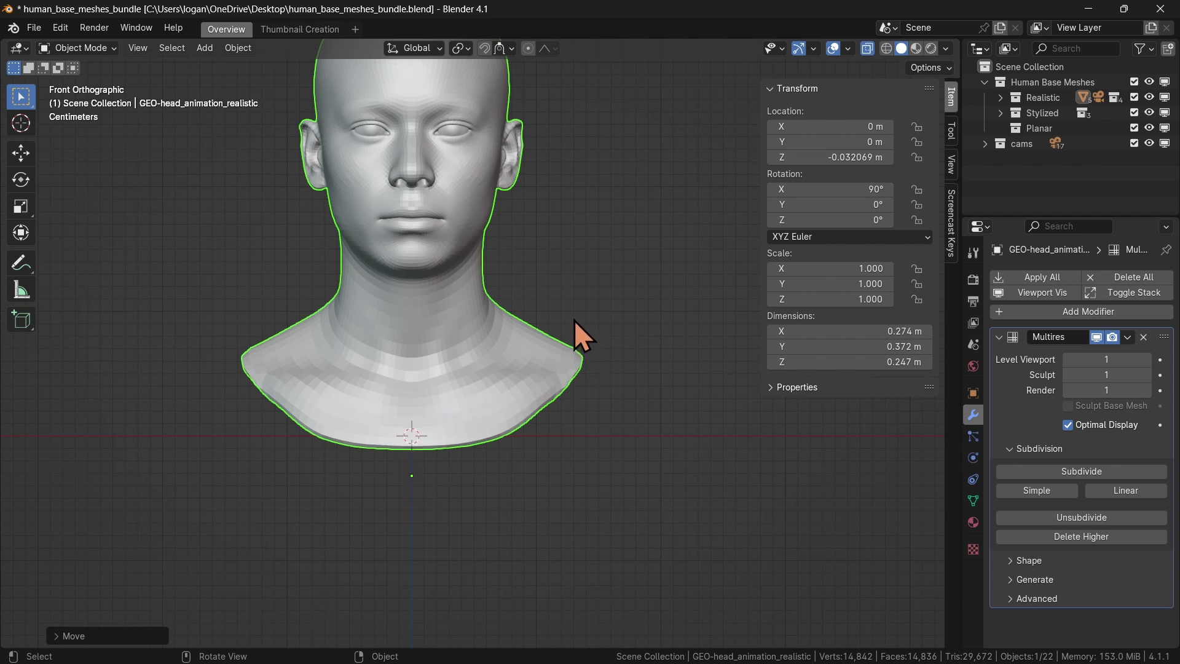
# Snap the 3D cursor to the world origin and to the grid, and snap the head itself to the grid.
pyautogui.hotkey('shift', 's')
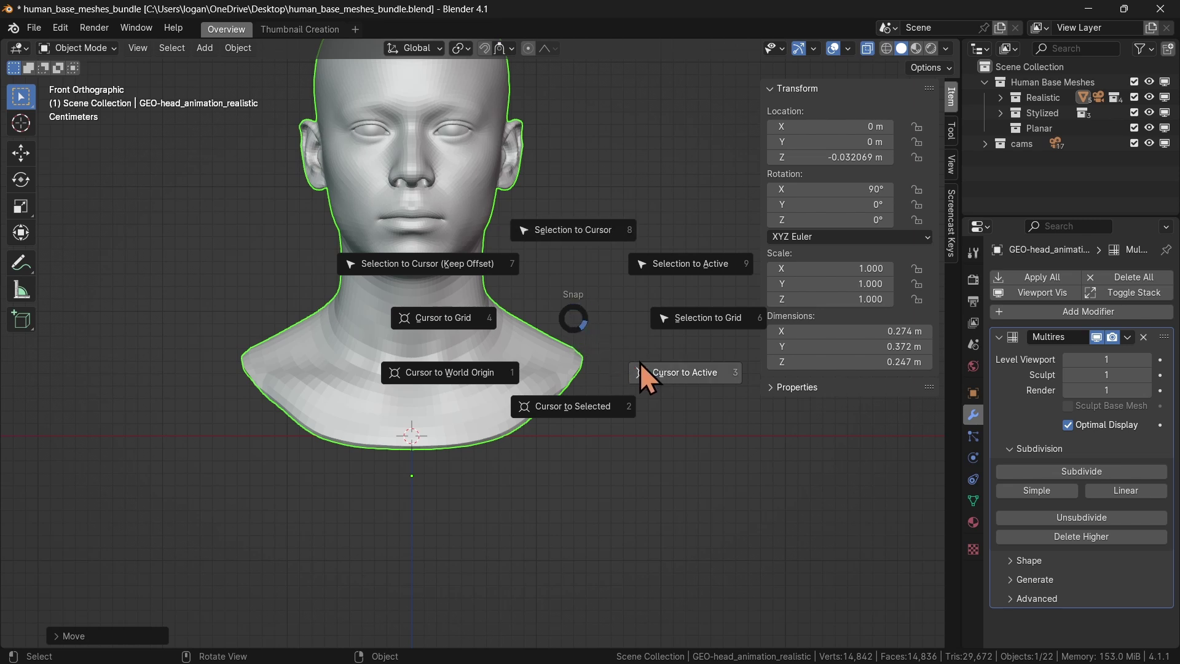
pyautogui.click(456, 373)
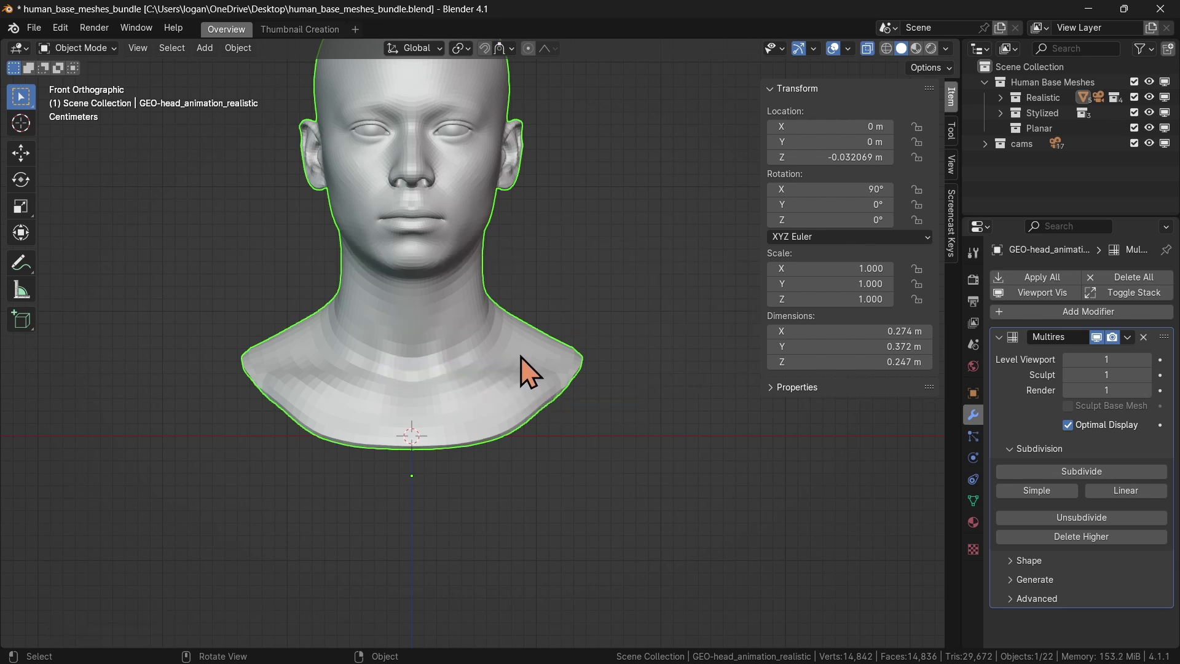
pyautogui.hotkey('shift', 's')
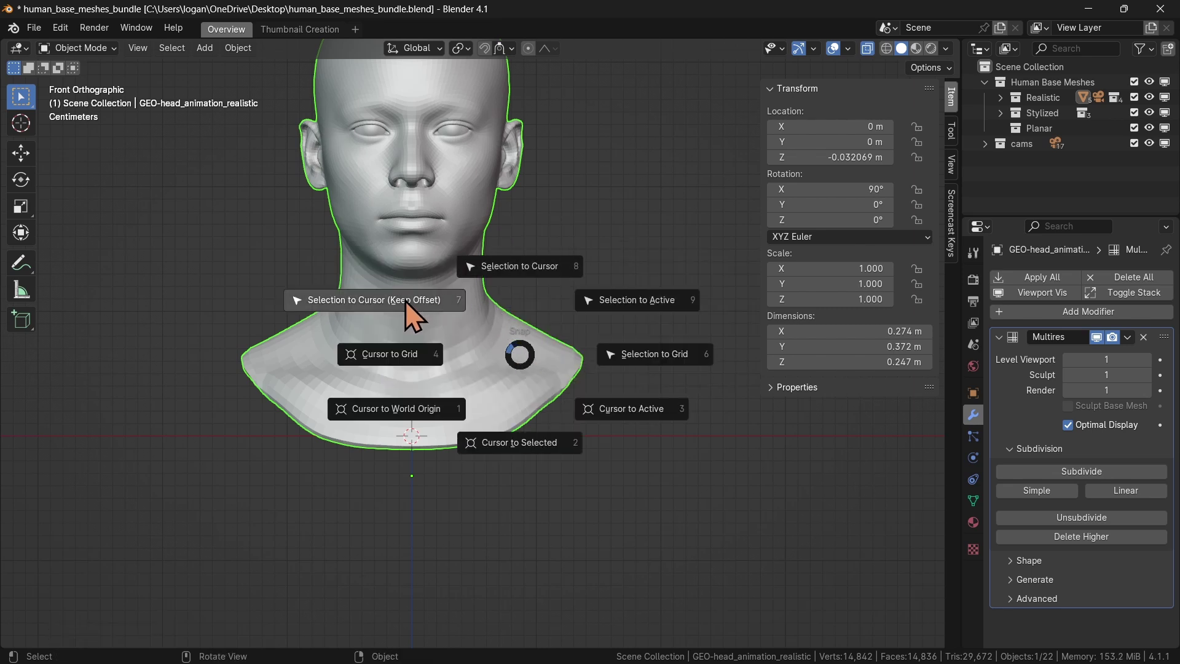
pyautogui.click(400, 362)
pyautogui.hotkey('shift', 's')
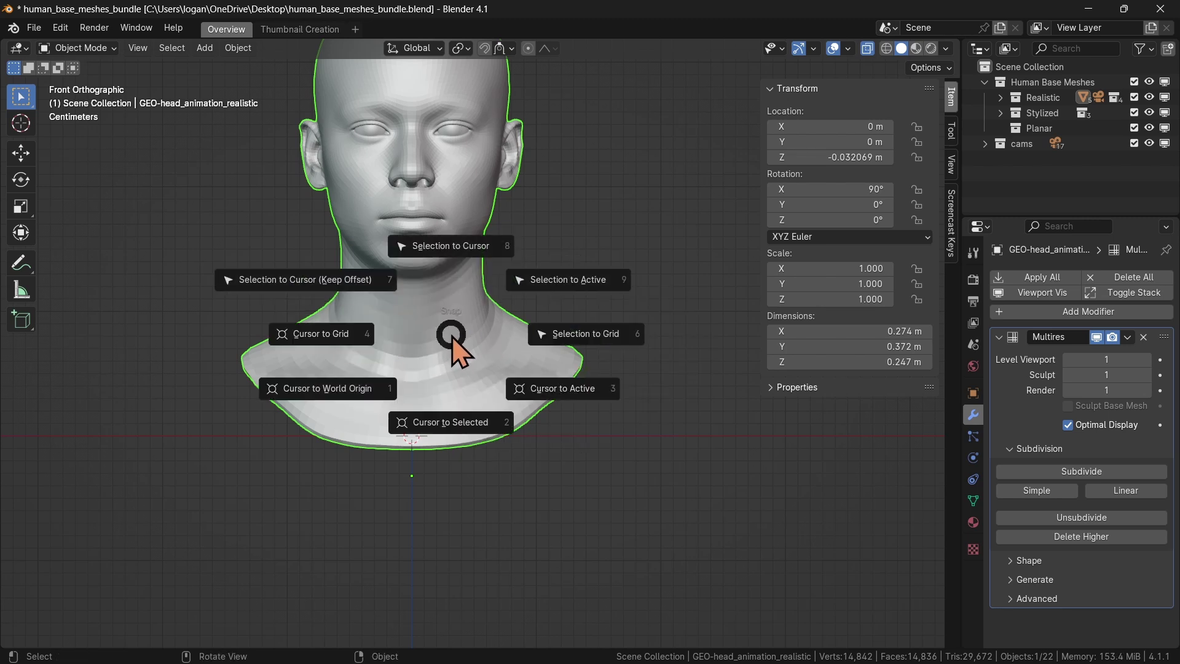
pyautogui.click(582, 337)
# Clear the head's location to 0 m on all axes.
pyautogui.moveTo(440, 325)
pyautogui.keyDown('shift'); pyautogui.mouseDown(button='middle')
pyautogui.moveTo(443, 303)
pyautogui.moveTo(453, 376)
pyautogui.moveTo(450, 346)
pyautogui.mouseUp(button='middle'); pyautogui.keyUp('shift')
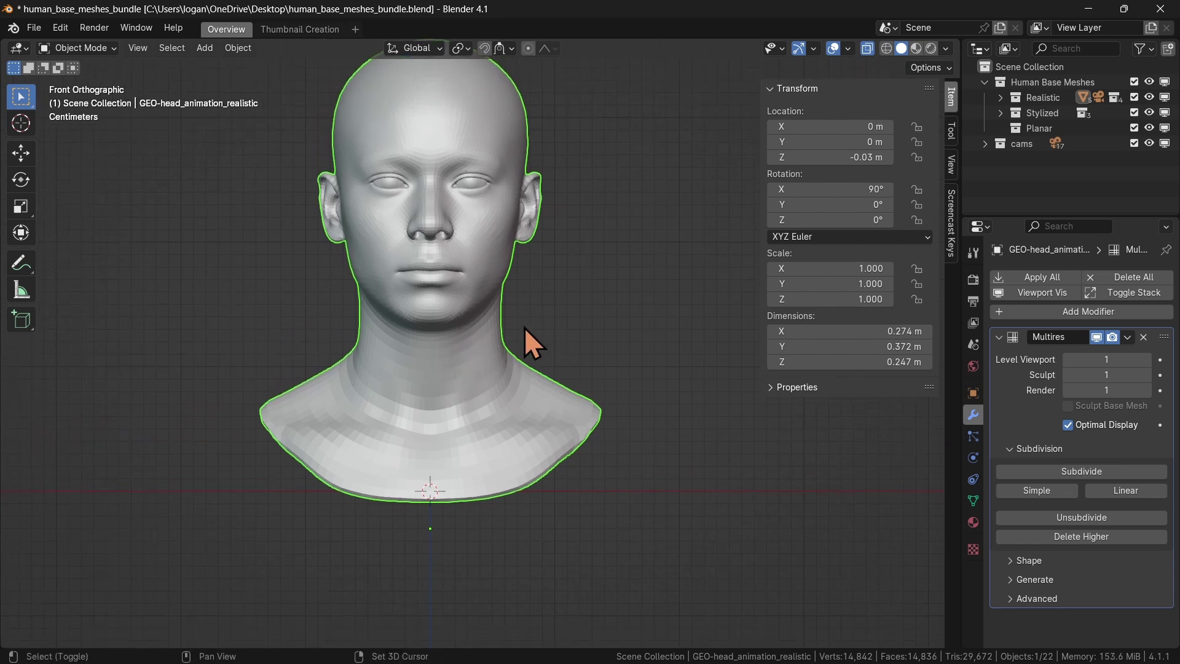
pyautogui.keyDown('shift'); pyautogui.moveTo(523, 335); pyautogui.dragTo(528, 380, button='middle'); pyautogui.keyUp('shift')
pyautogui.press('KP_0')
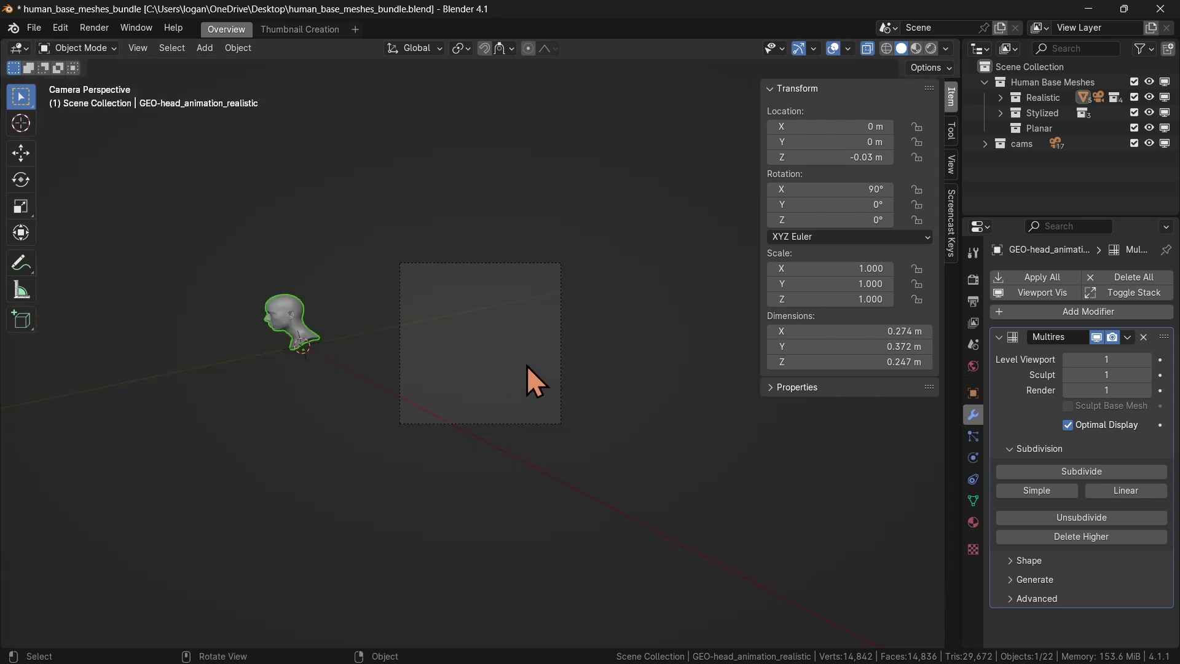
pyautogui.moveTo(426, 348); pyautogui.dragTo(469, 394, button='middle')
pyautogui.press('KP_1')
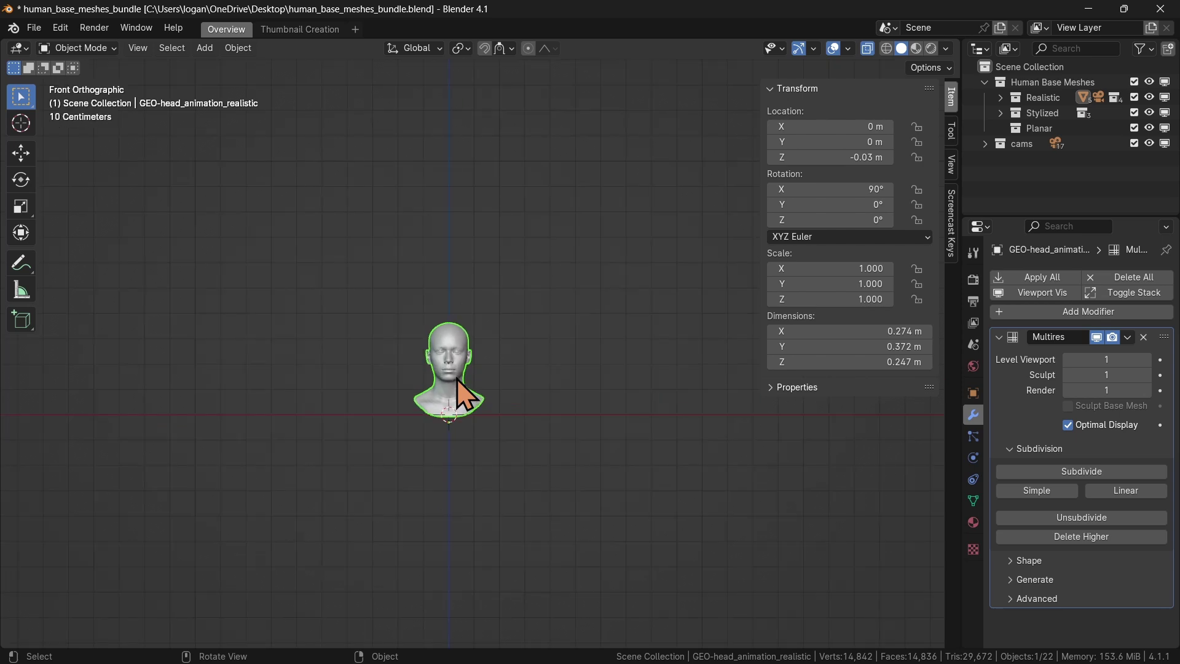
pyautogui.scroll(5, 460, 390)
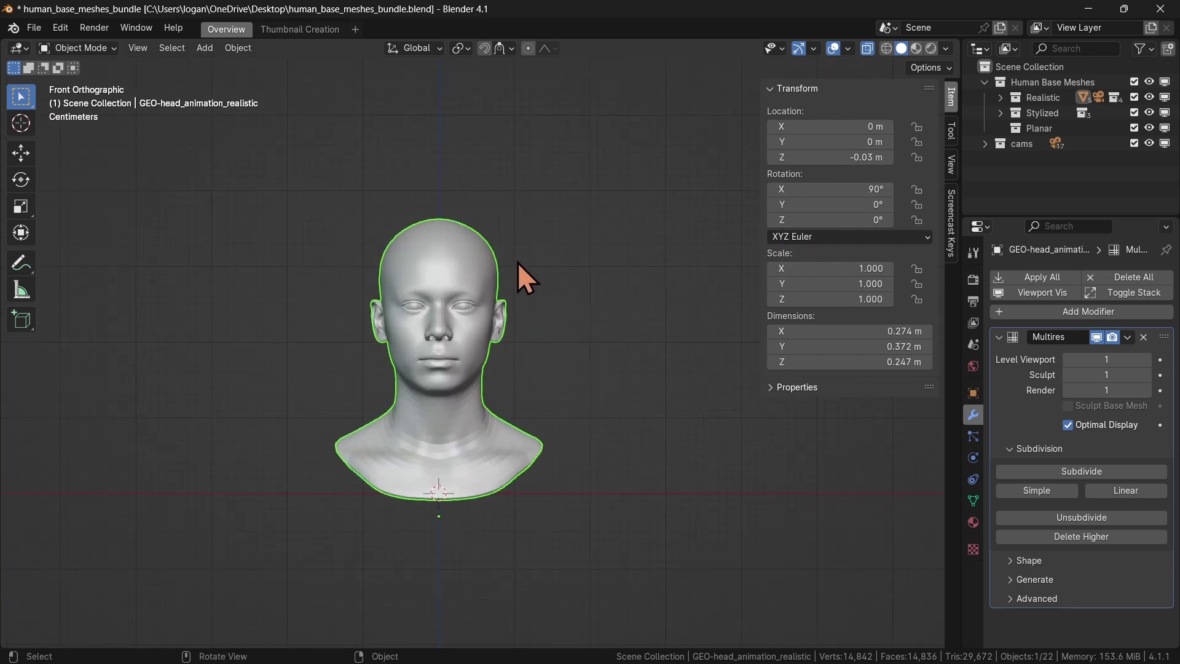
pyautogui.hotkey('ctrl', 'g')
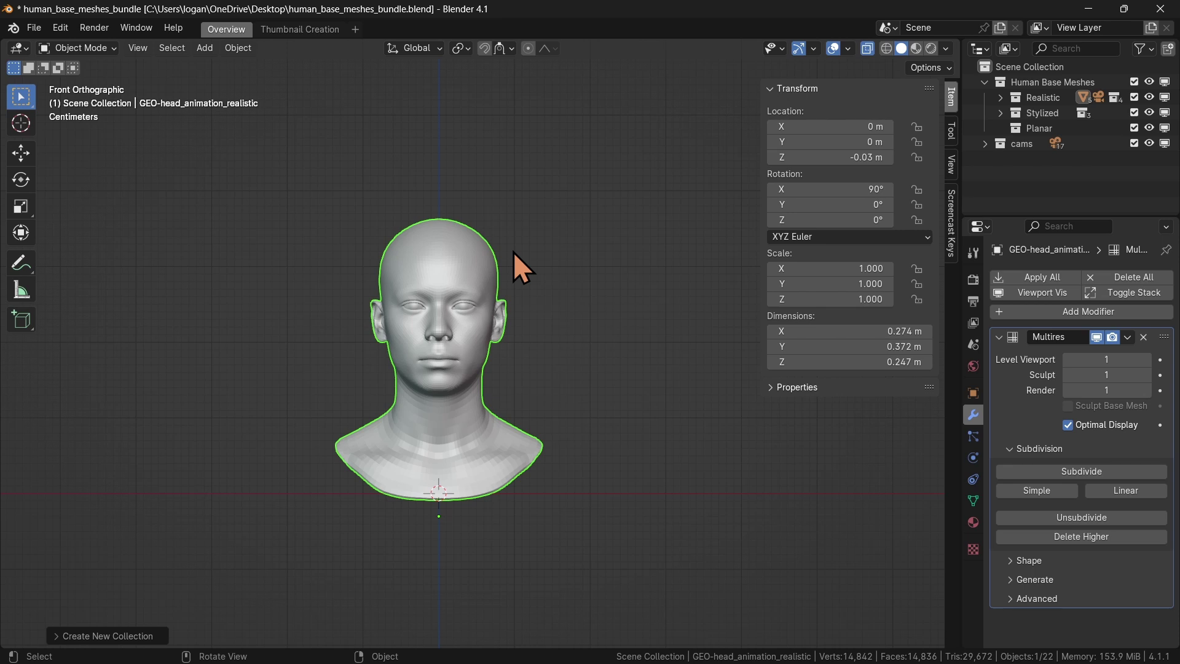
pyautogui.hotkey('alt', 'g')
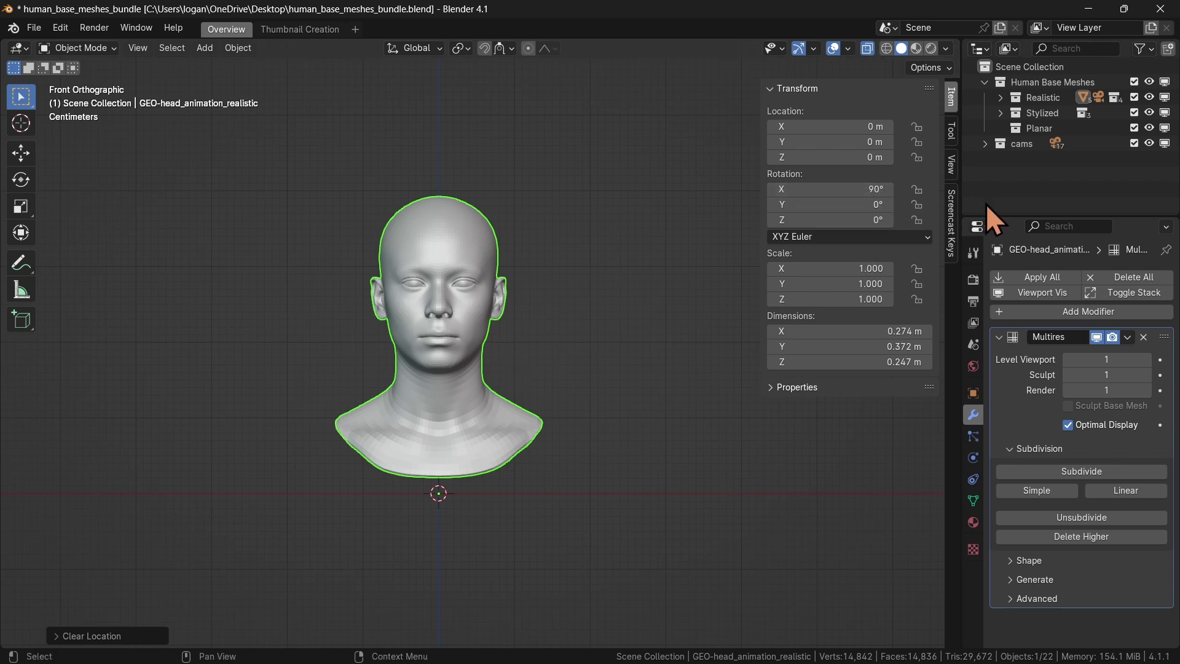
# Hide the transform values, enlarge the Outliner and reveal the selected head in its hierarchy.
pyautogui.press('n')
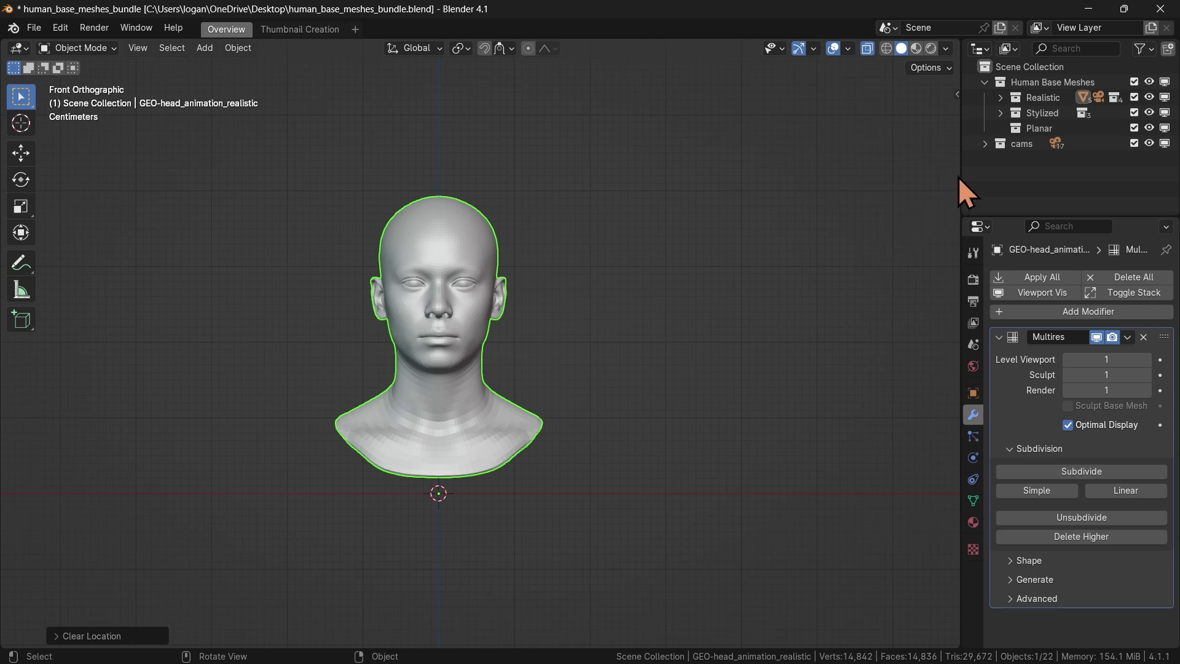
pyautogui.moveTo(959, 178); pyautogui.dragTo(702, 185)
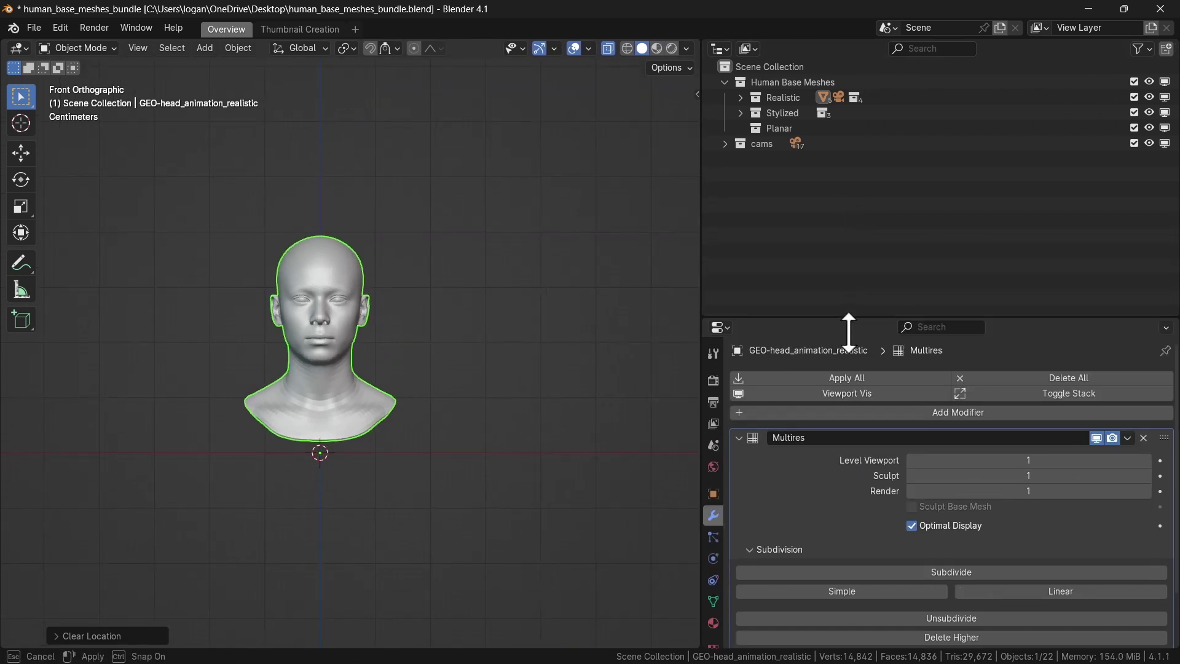
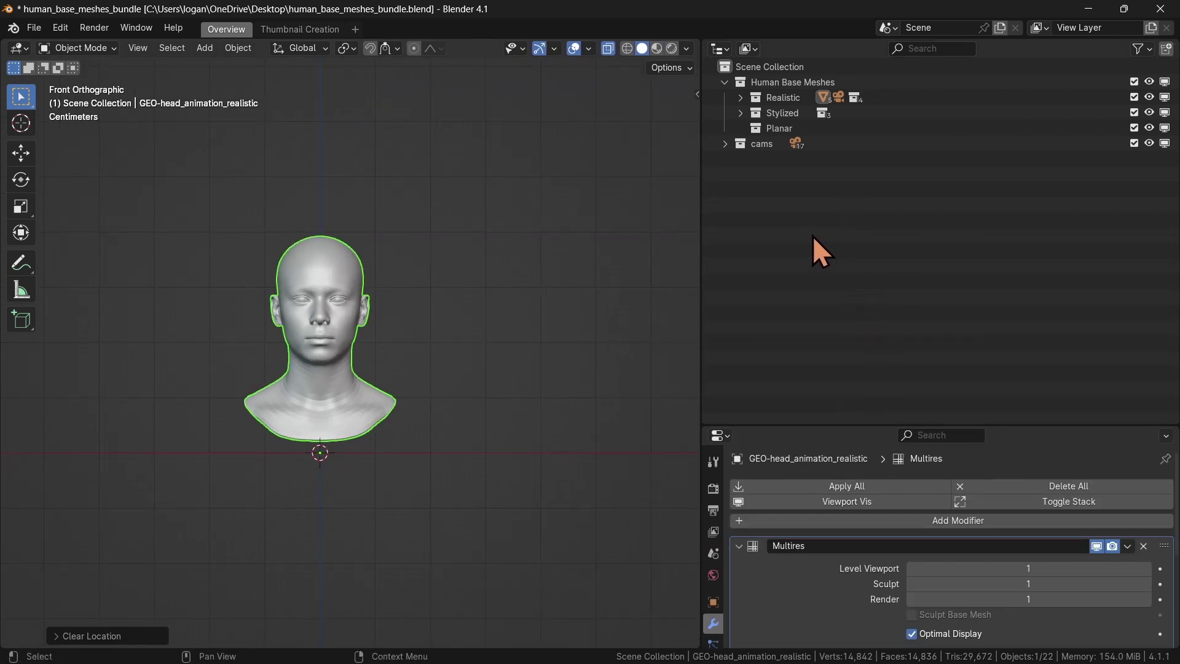
pyautogui.press('KP_Decimal')
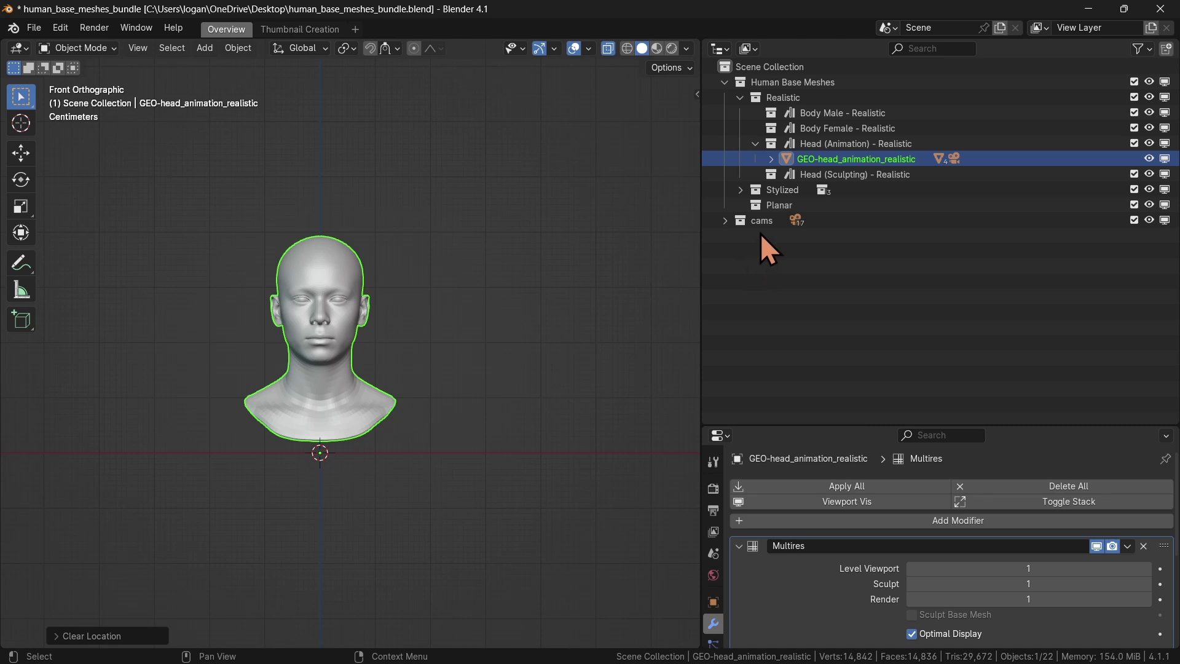
# Delete the Stylized, Planar and cams collections without deleting the items they contain.
pyautogui.click(725, 220)
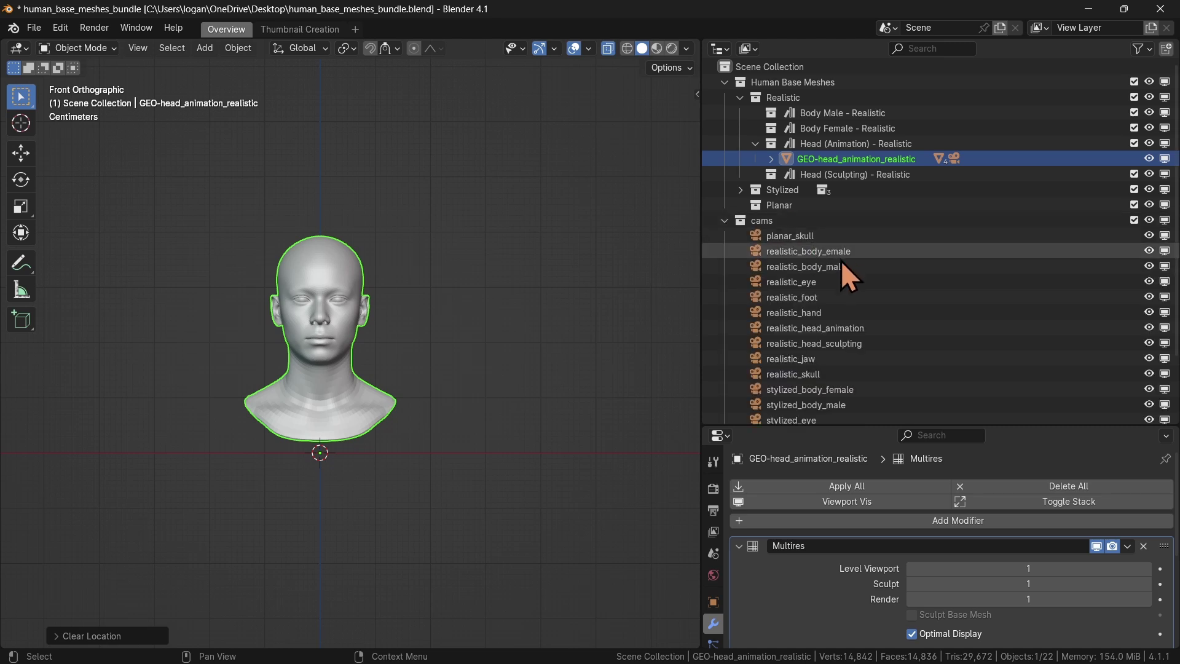
pyautogui.click(726, 221)
pyautogui.moveTo(747, 255); pyautogui.dragTo(879, 193)
pyautogui.rightClick(879, 193)
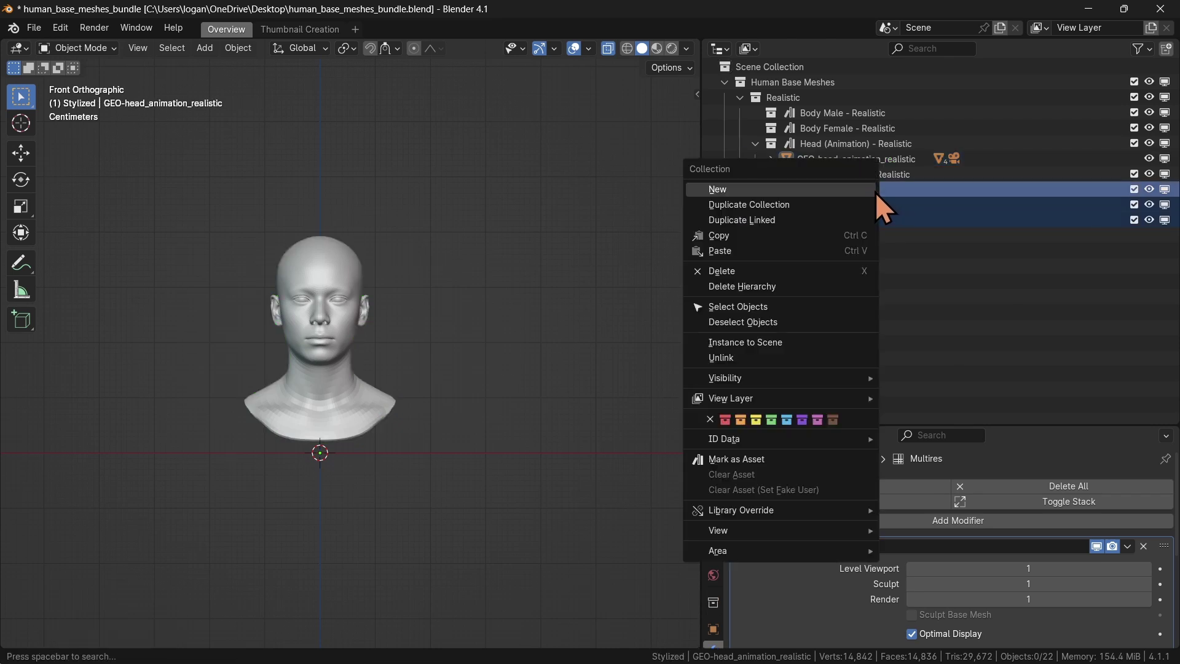
pyautogui.click(756, 270)
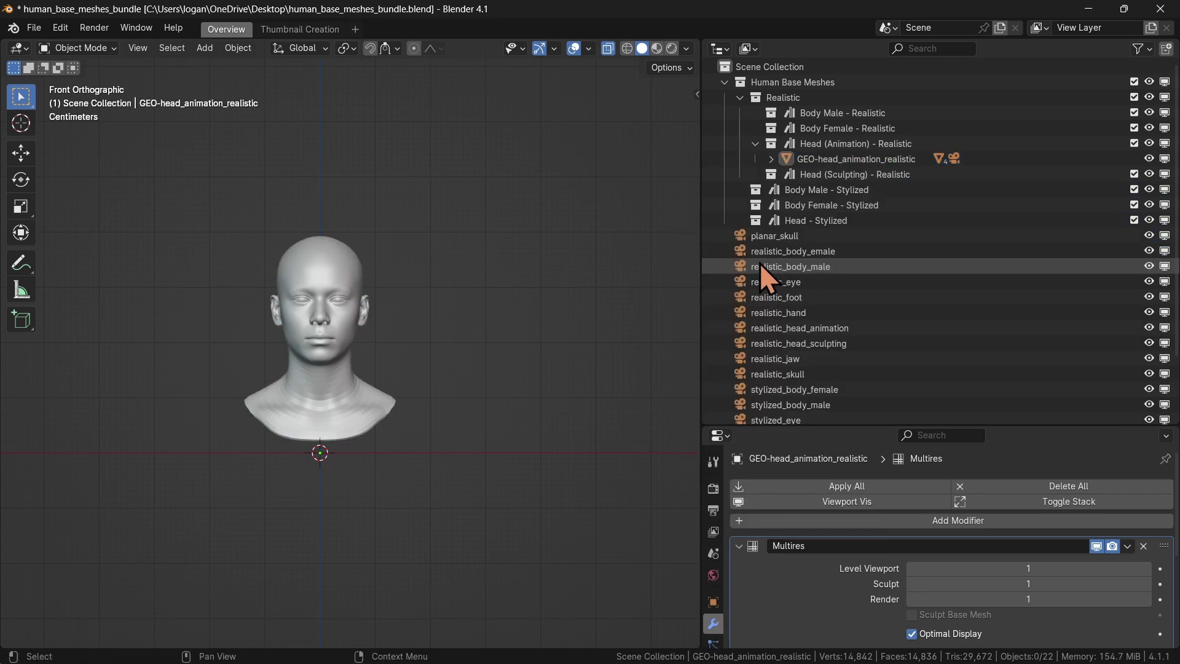
# Delete all the leftover camera objects, from planar_skull through stylized_jaw, from the scene.
pyautogui.moveTo(961, 237); pyautogui.dragTo(854, 414)
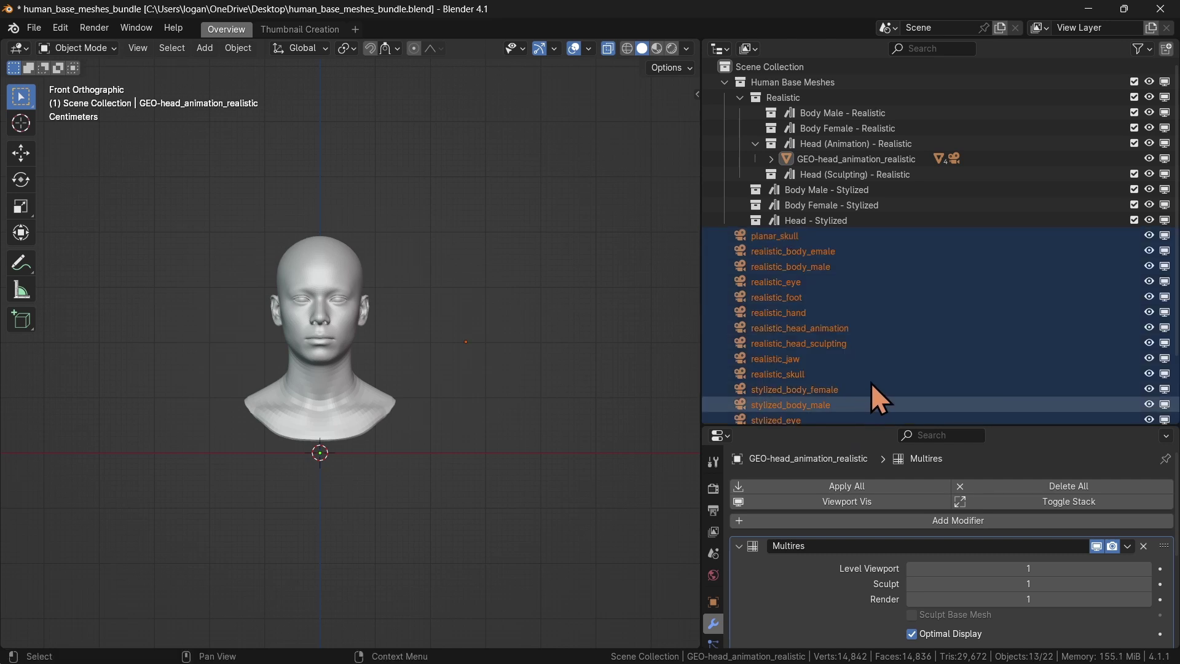
pyautogui.rightClick(897, 326)
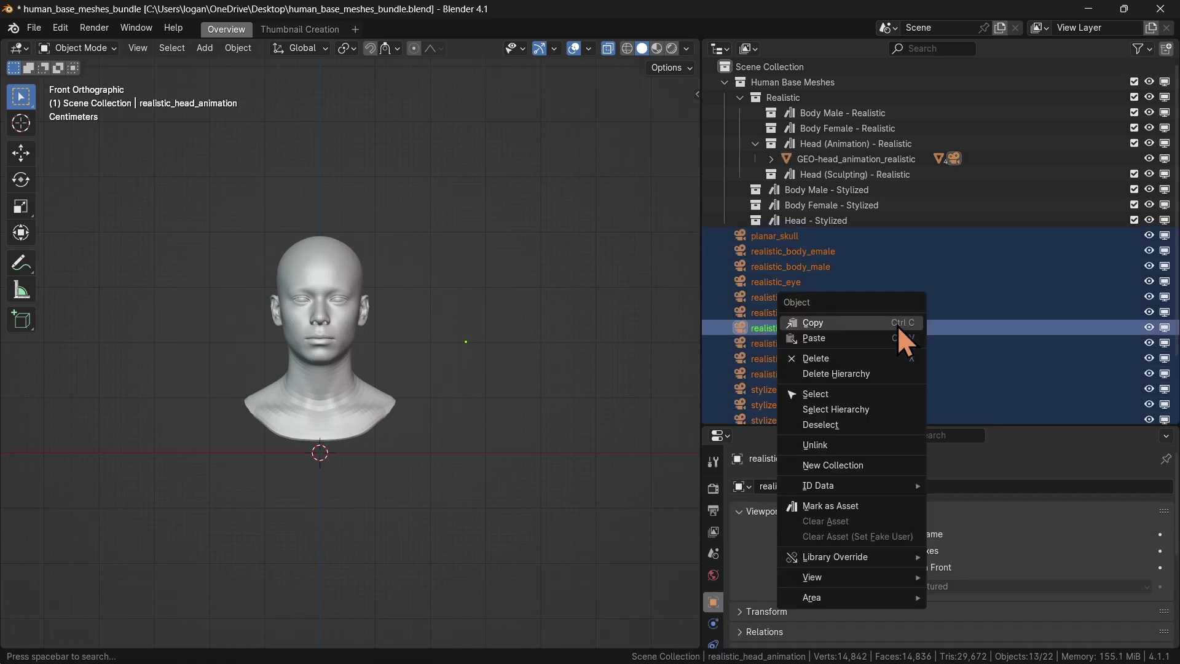
pyautogui.click(860, 357)
pyautogui.moveTo(794, 323); pyautogui.dragTo(935, 238)
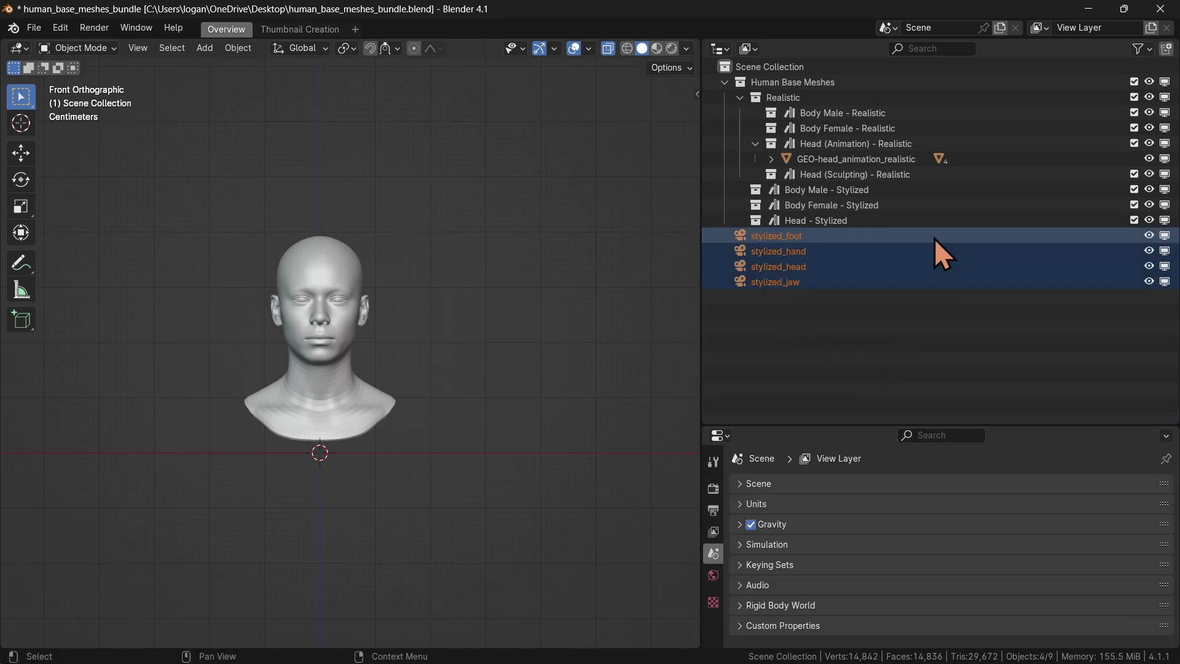
pyautogui.rightClick(935, 238)
pyautogui.click(886, 239)
# Delete the Body Male - Stylized, Body Female - Stylized and Head - Stylized collections.
pyautogui.moveTo(806, 266); pyautogui.dragTo(901, 193)
pyautogui.rightClick(901, 193)
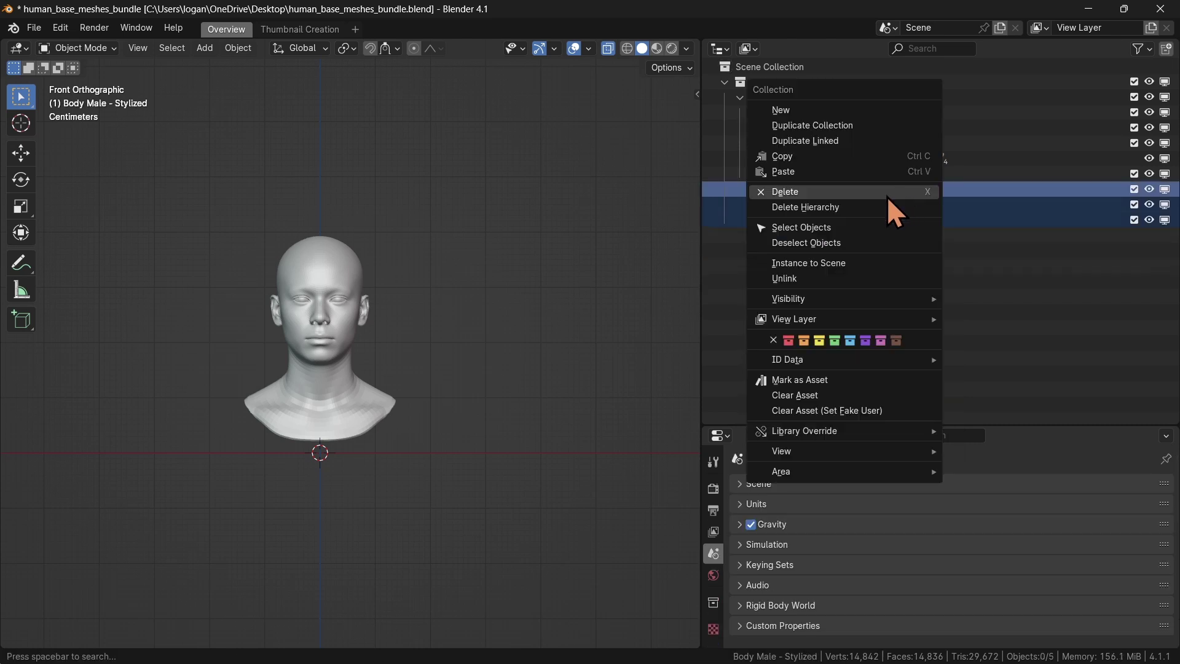
pyautogui.click(891, 197)
# Delete the Head (Sculpting) - Realistic, Body Female - Realistic and Body Male - Realistic collections, and select the remaining head.
pyautogui.click(827, 177)
pyautogui.rightClick(826, 176)
pyautogui.click(821, 176)
pyautogui.click(831, 128)
pyautogui.rightClick(831, 127)
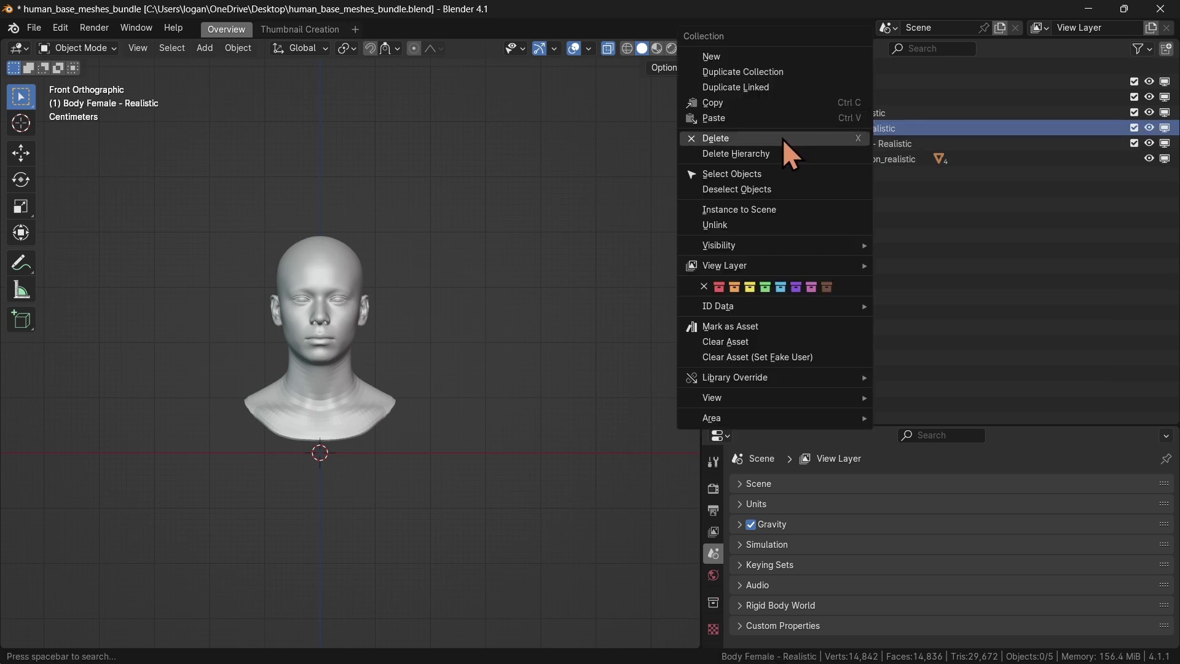
pyautogui.click(783, 138)
pyautogui.click(850, 112)
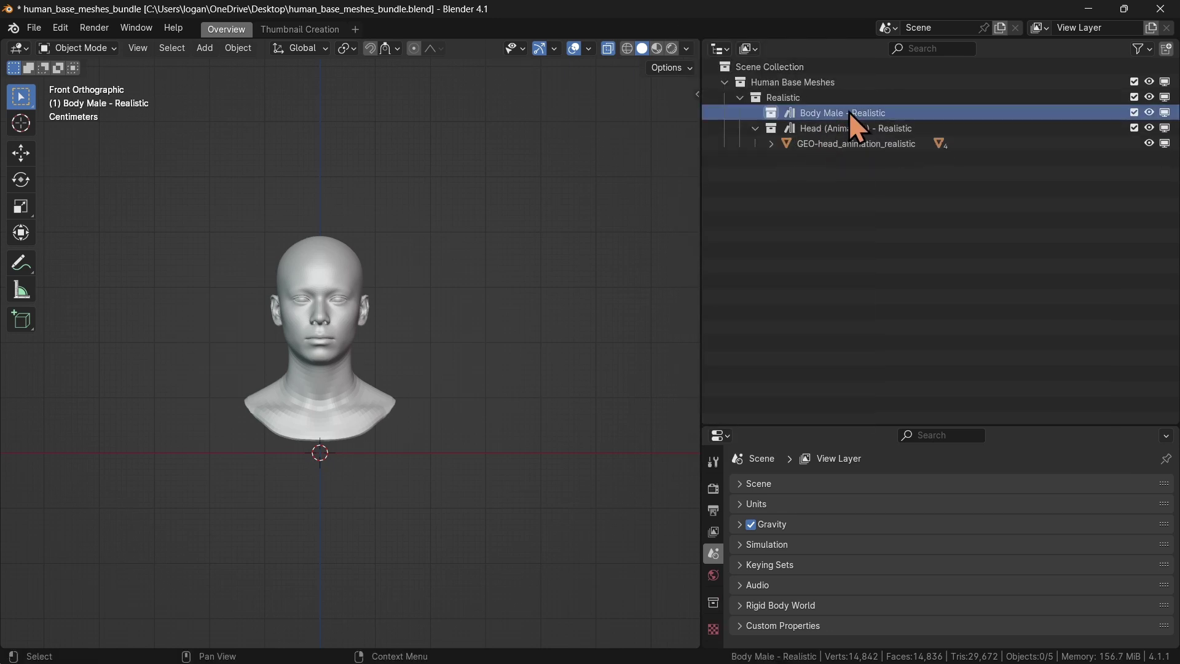
pyautogui.rightClick(850, 112)
pyautogui.click(790, 135)
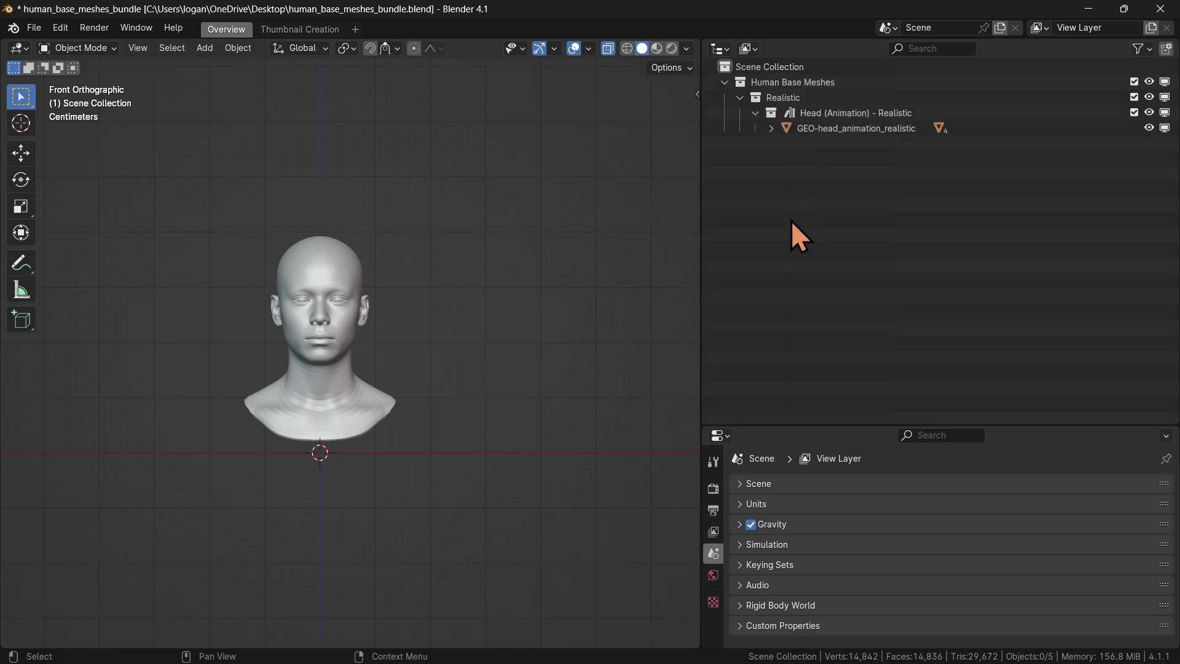
pyautogui.click(330, 294)
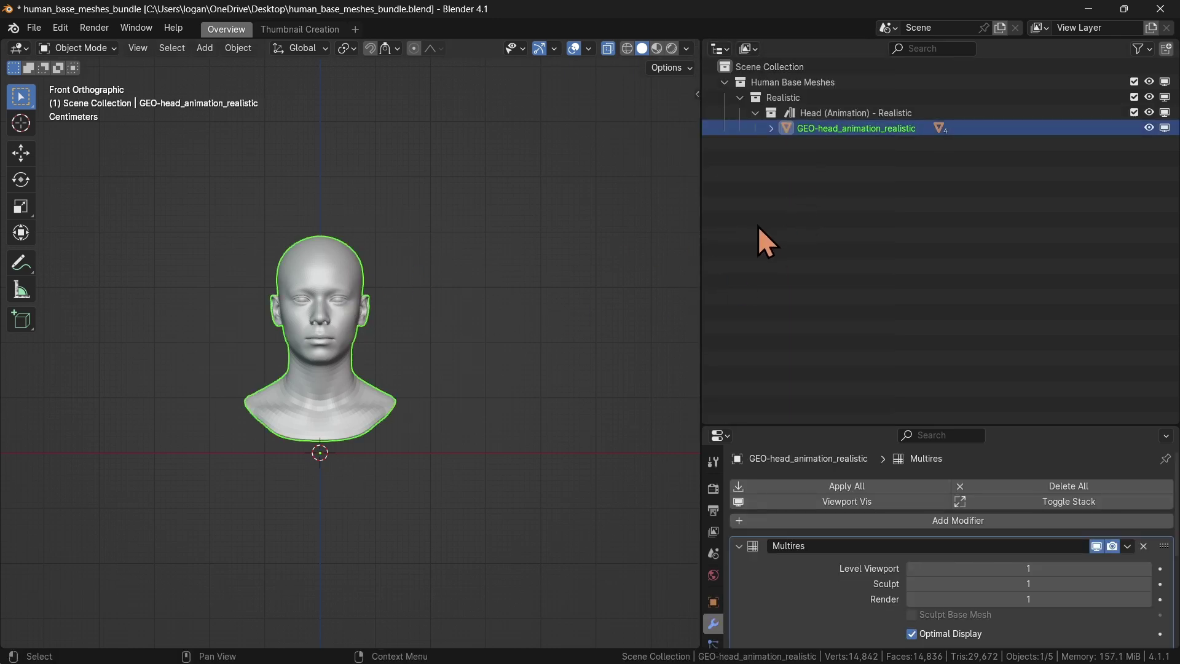
# Expand the hierarchy of the Head (Animation) - Realistic collection and select the head's four iris and sclera objects.
pyautogui.click(844, 114)
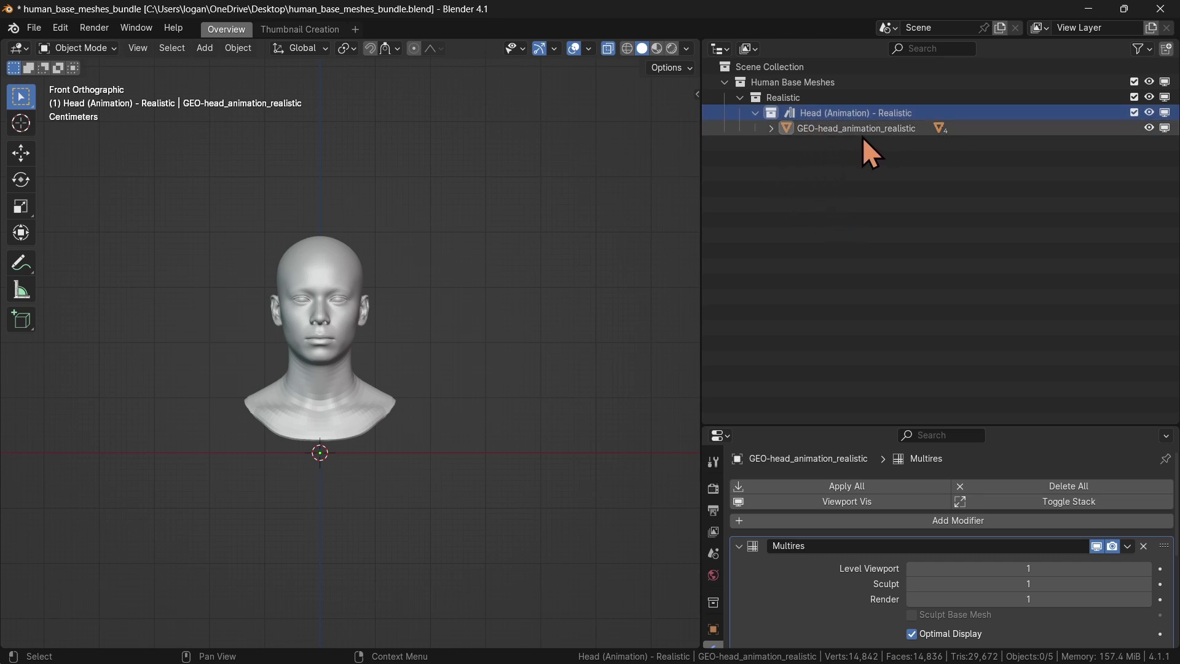
pyautogui.click(774, 130)
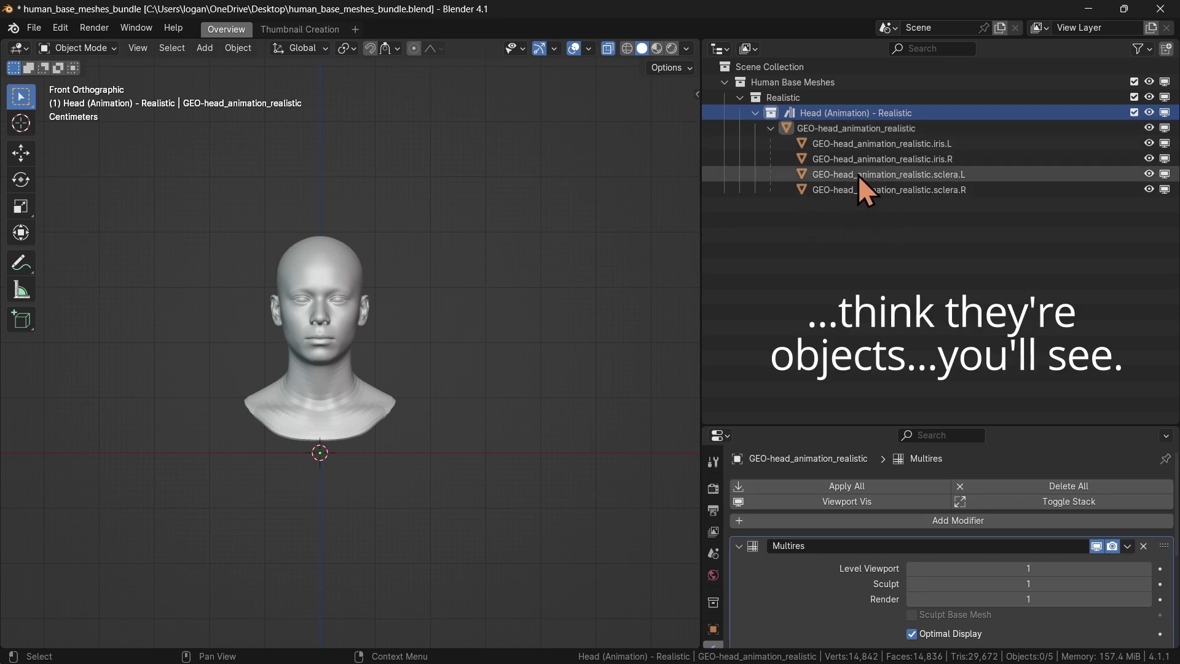
pyautogui.click(755, 113)
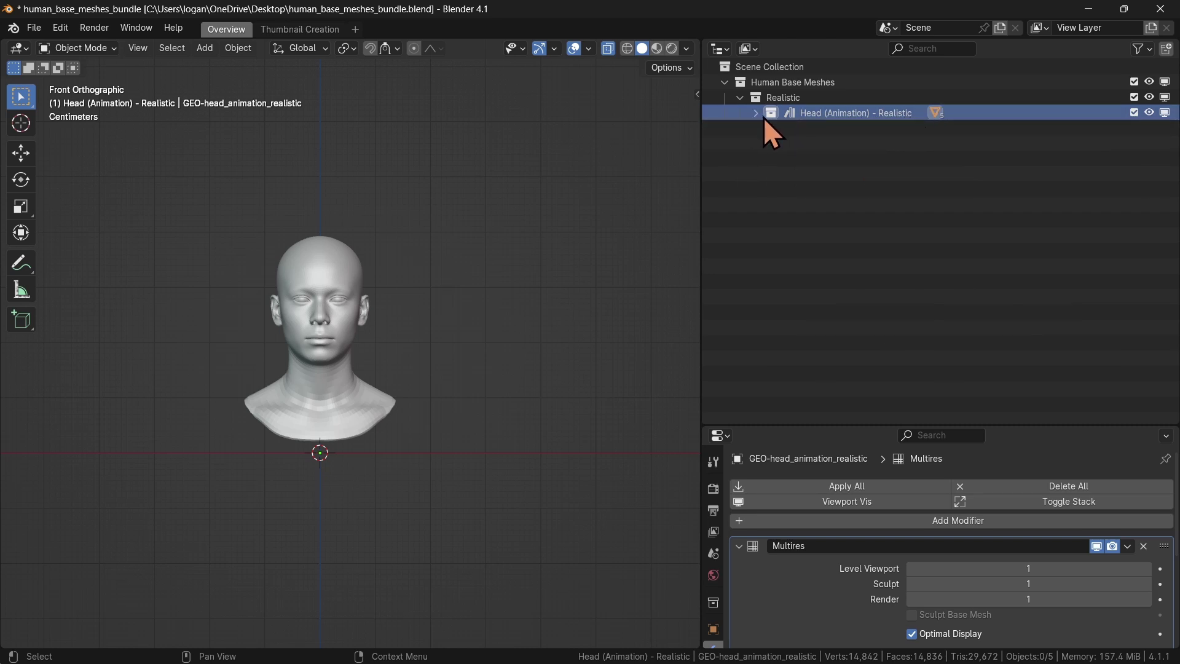
pyautogui.click(755, 113)
pyautogui.moveTo(818, 231); pyautogui.dragTo(984, 131)
pyautogui.moveTo(830, 217); pyautogui.dragTo(949, 148)
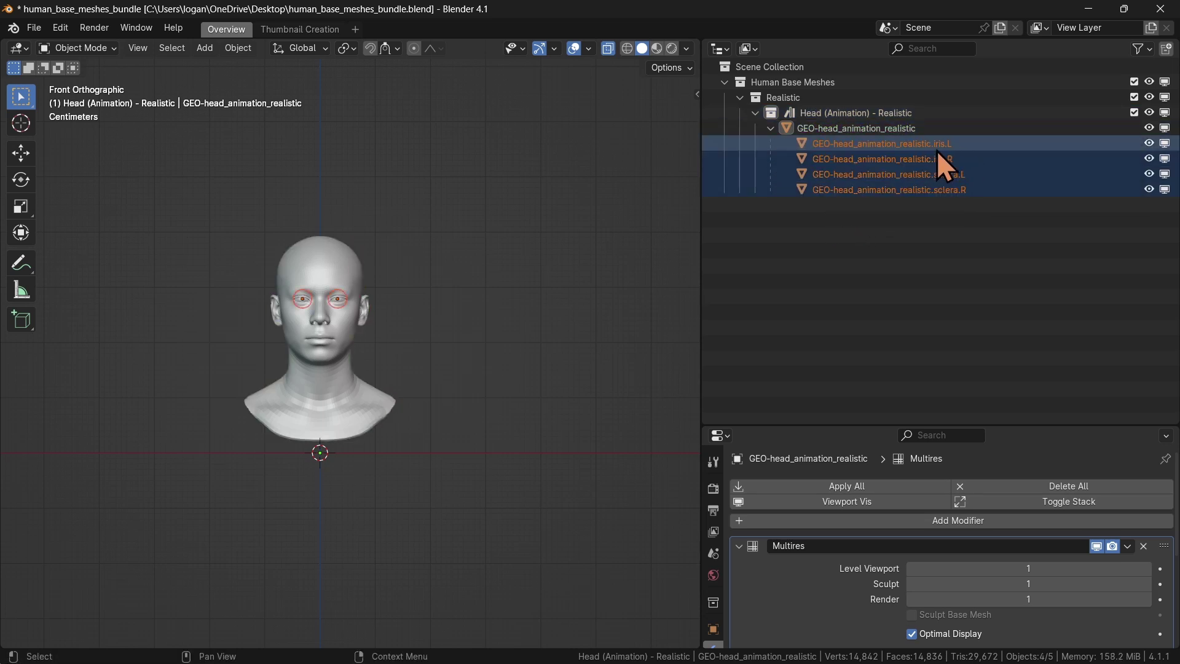
# Select the GEO-head_animation_realistic.sclera.R object and try moving it away from its eye socket.
pyautogui.click(841, 196)
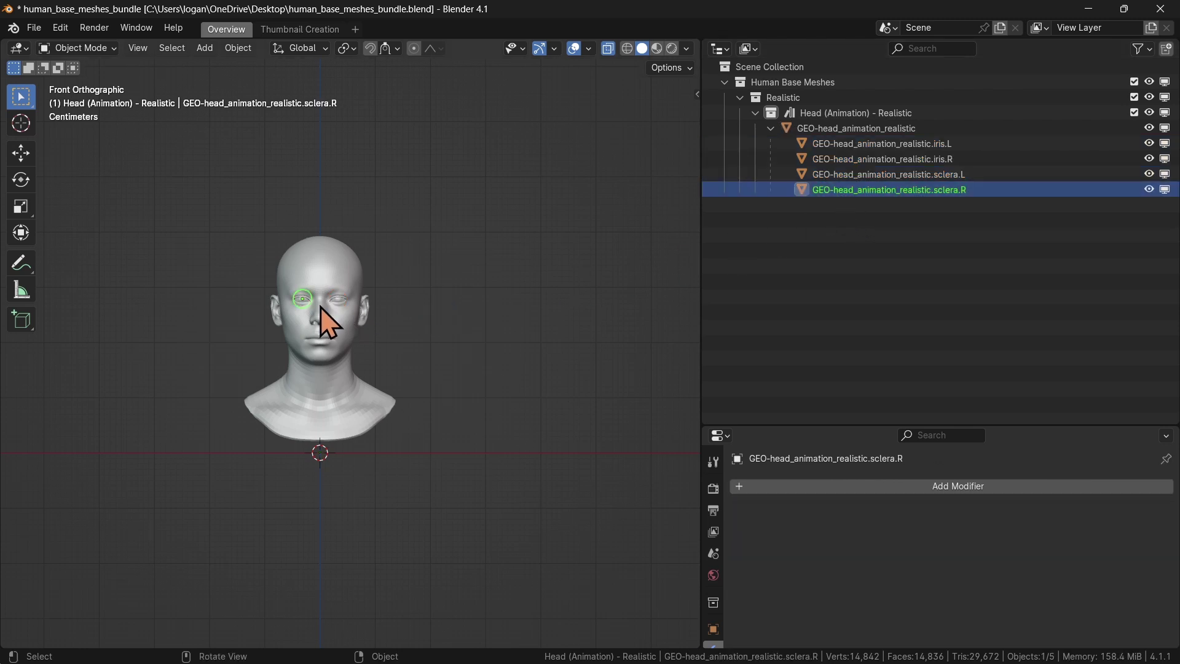
pyautogui.scroll(9, 322, 298)
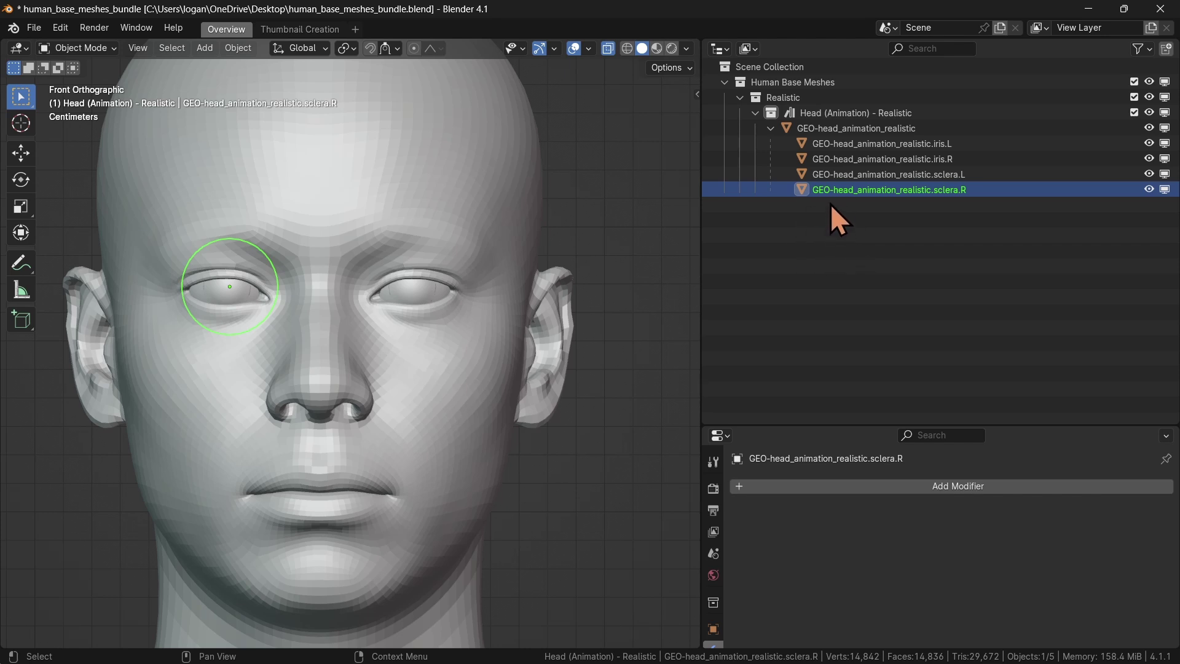
pyautogui.scroll(3, 251, 301)
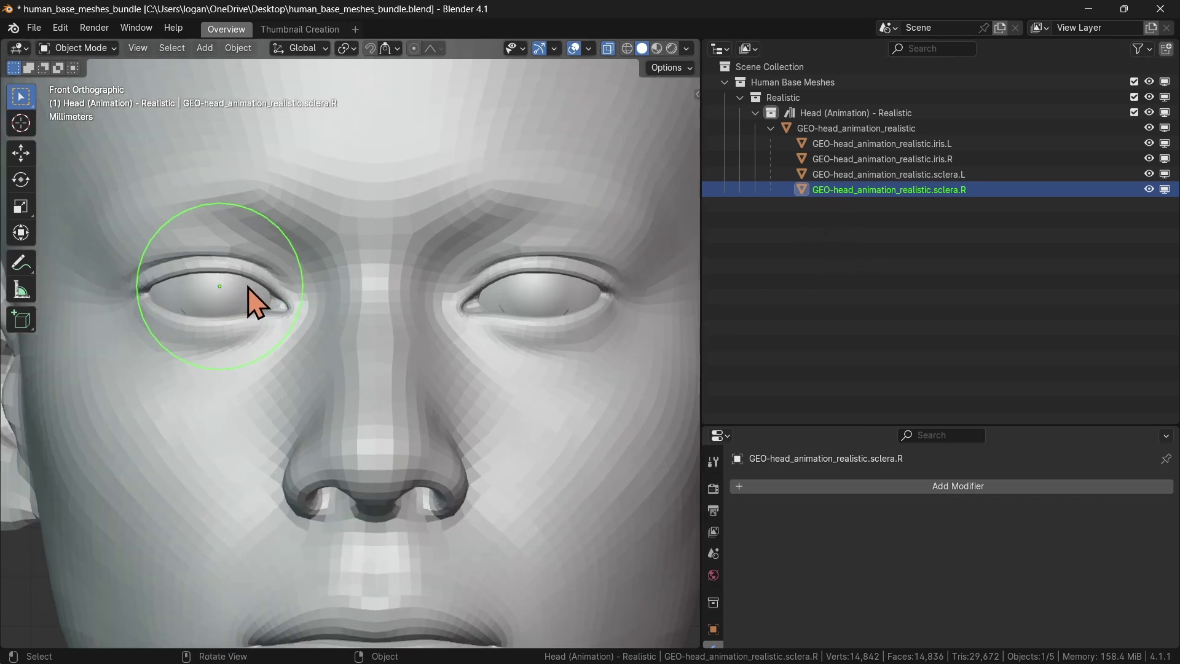
pyautogui.press('g')
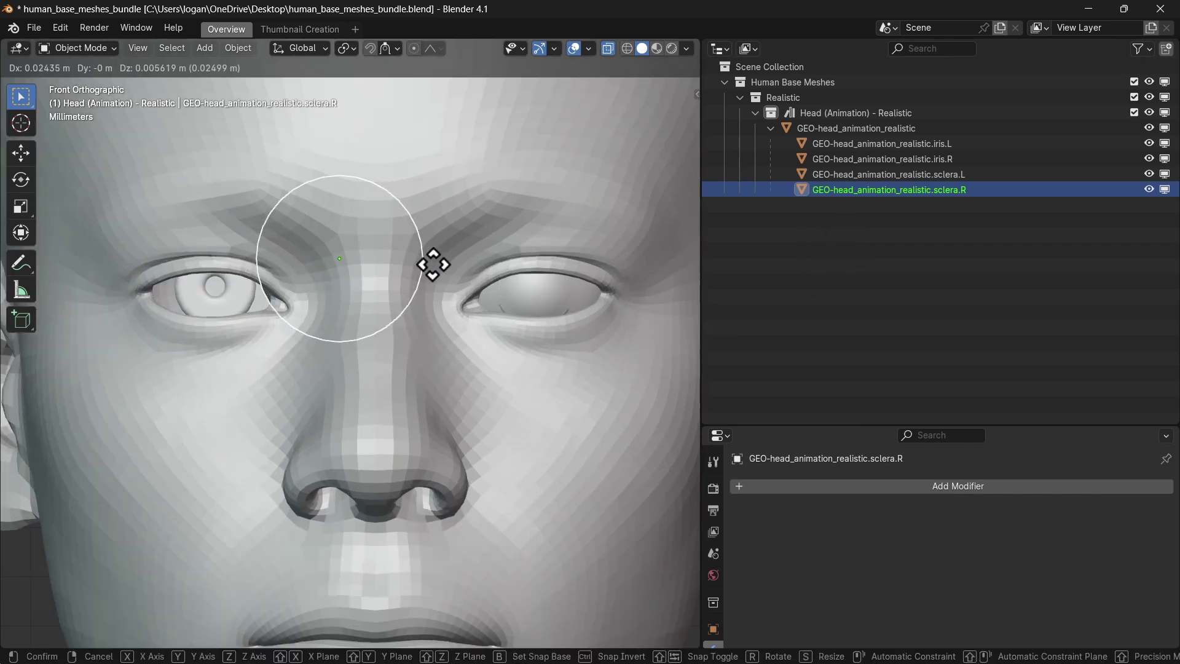
pyautogui.rightClick(430, 266)
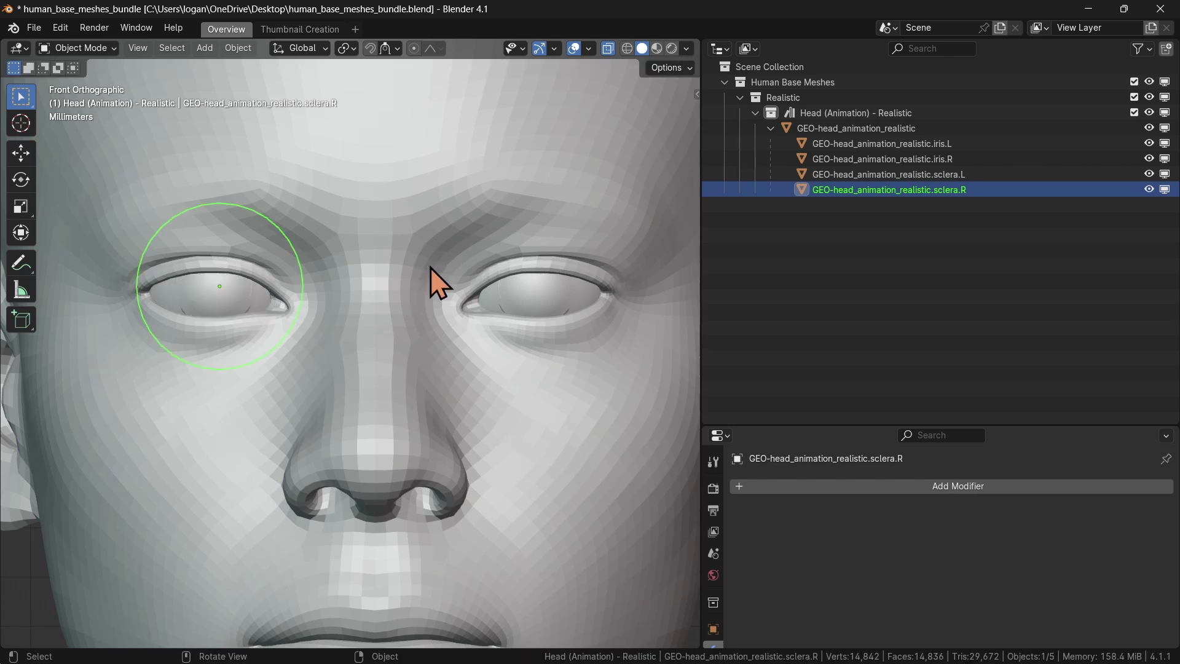
# Show the viewport in wireframe and join the head, iris and sclera meshes into a single object with sclera.R active.
pyautogui.scroll(-3, 575, 288)
pyautogui.scroll(-4, 570, 286)
pyautogui.keyDown('shift'); pyautogui.moveTo(569, 289); pyautogui.dragTo(438, 307, button='middle'); pyautogui.keyUp('shift')
pyautogui.press('z')
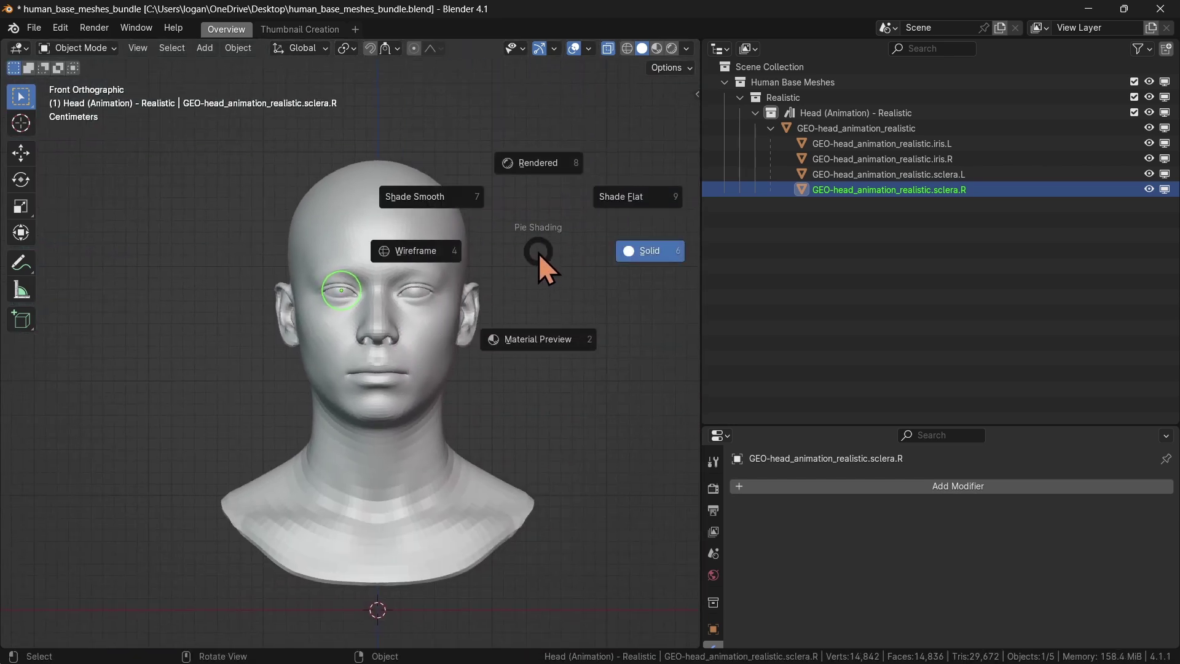
pyautogui.click(411, 260)
pyautogui.moveTo(176, 143); pyautogui.dragTo(625, 599)
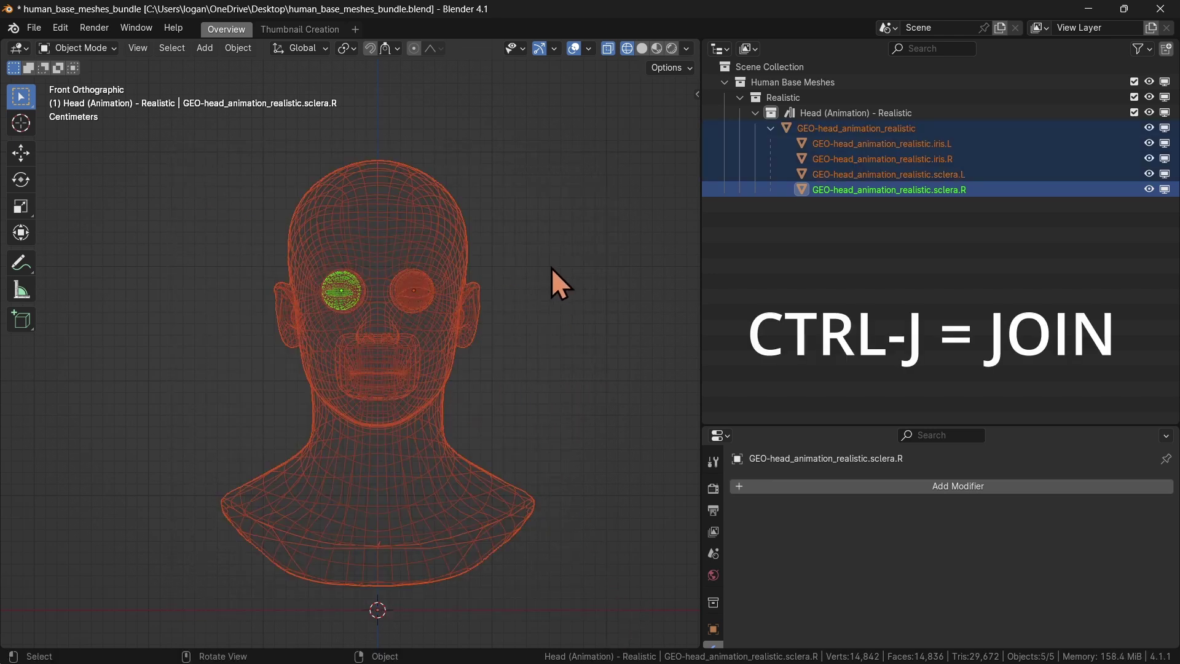
pyautogui.hotkey('ctrl', 'j')
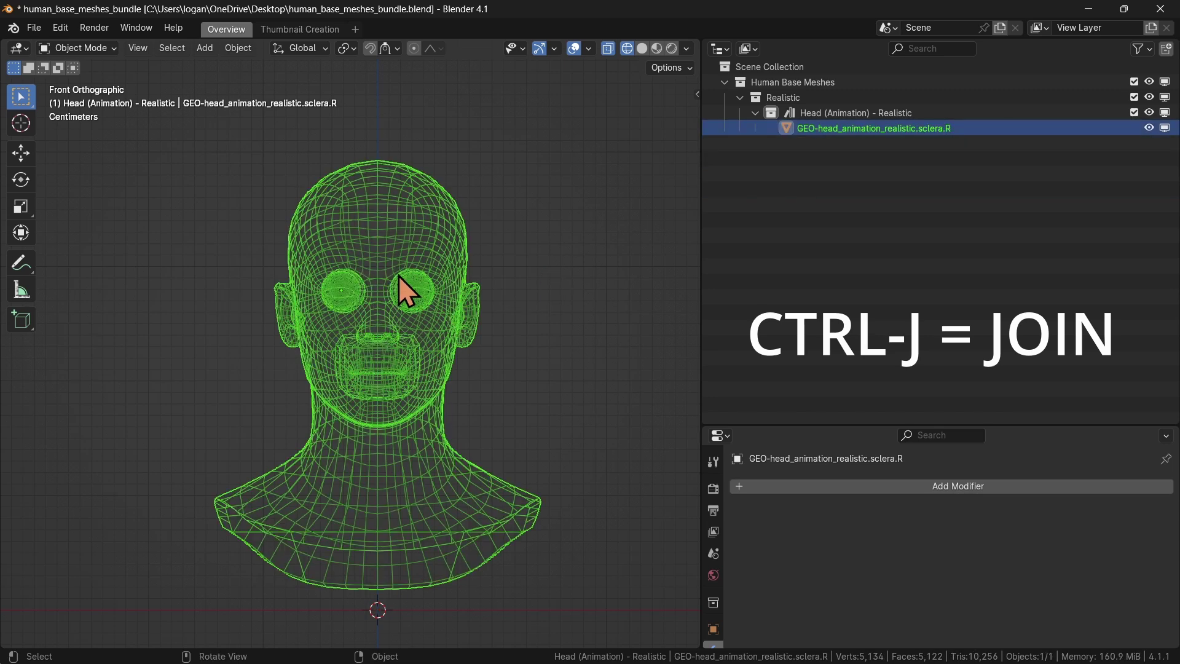
pyautogui.moveTo(400, 287); pyautogui.dragTo(361, 302, button='middle')
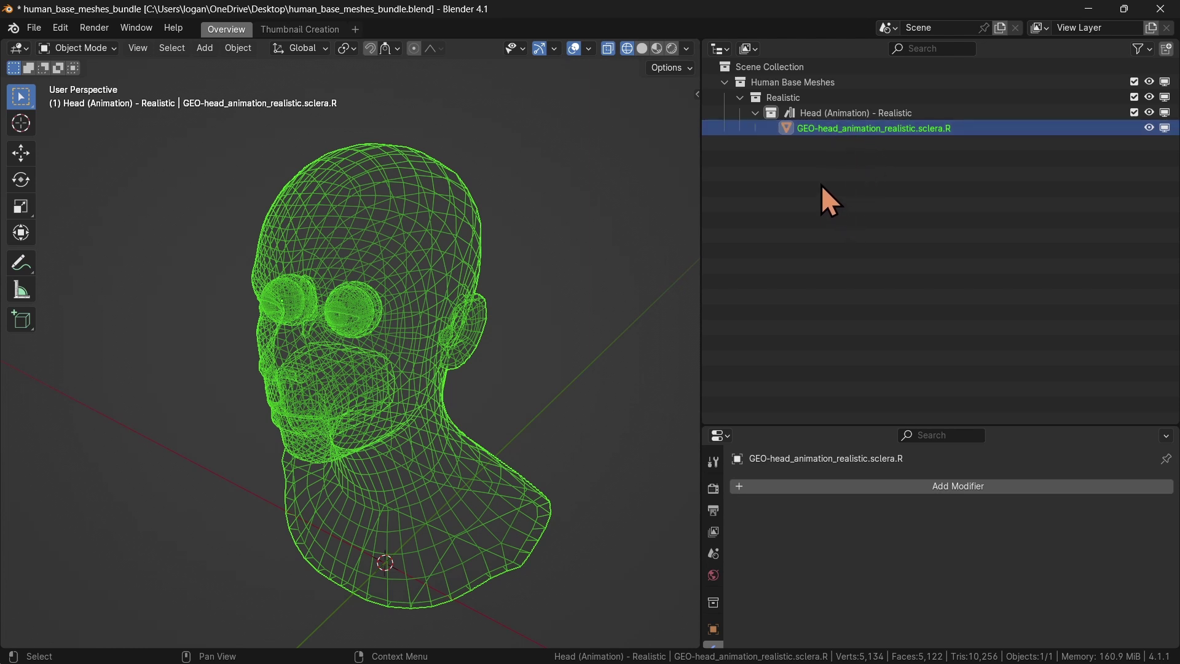
# Rename the Head (Animation) - Realistic collection as Blender Realistic.
pyautogui.click(824, 112)
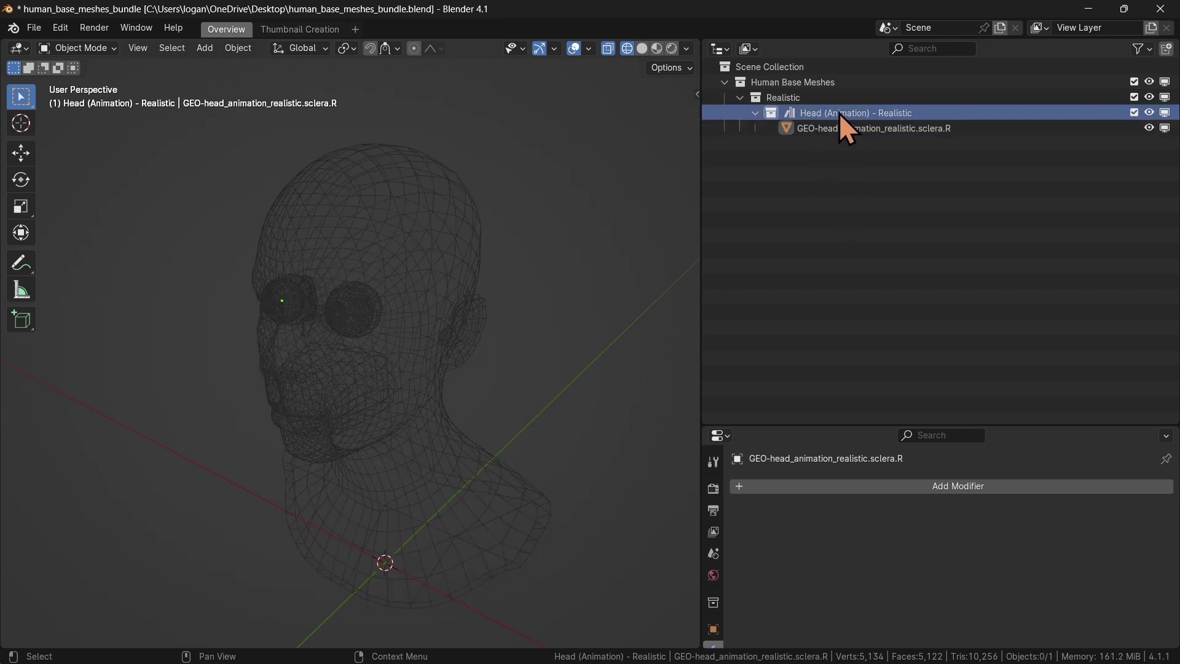
pyautogui.doubleClick(839, 113)
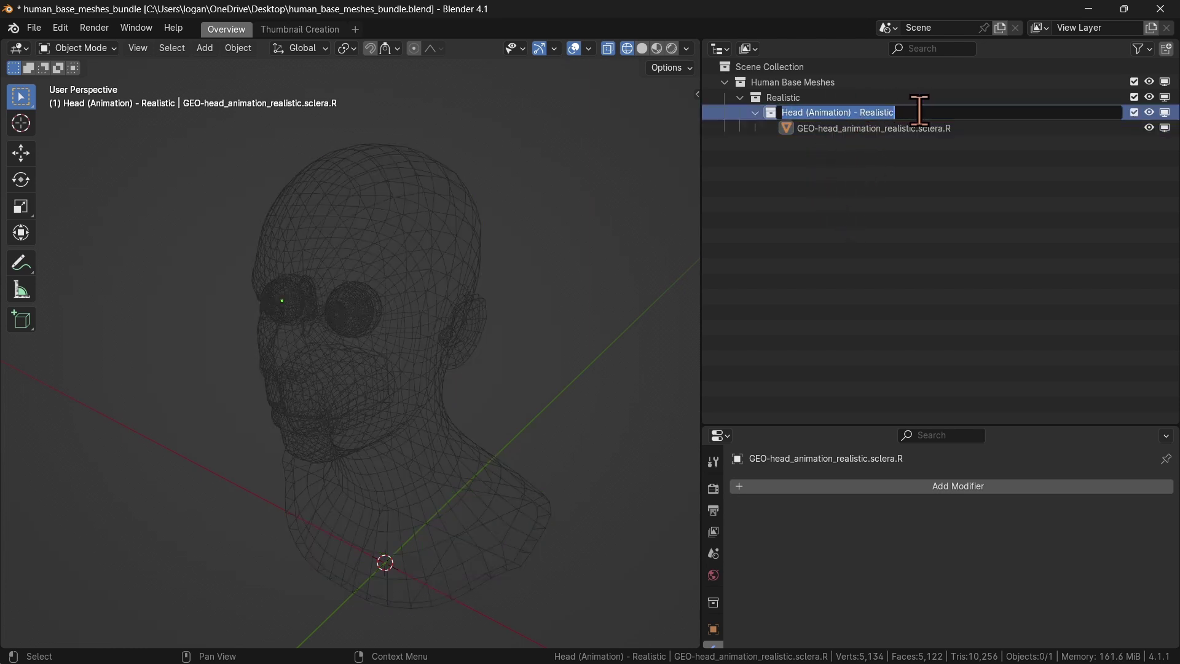
pyautogui.click(859, 112)
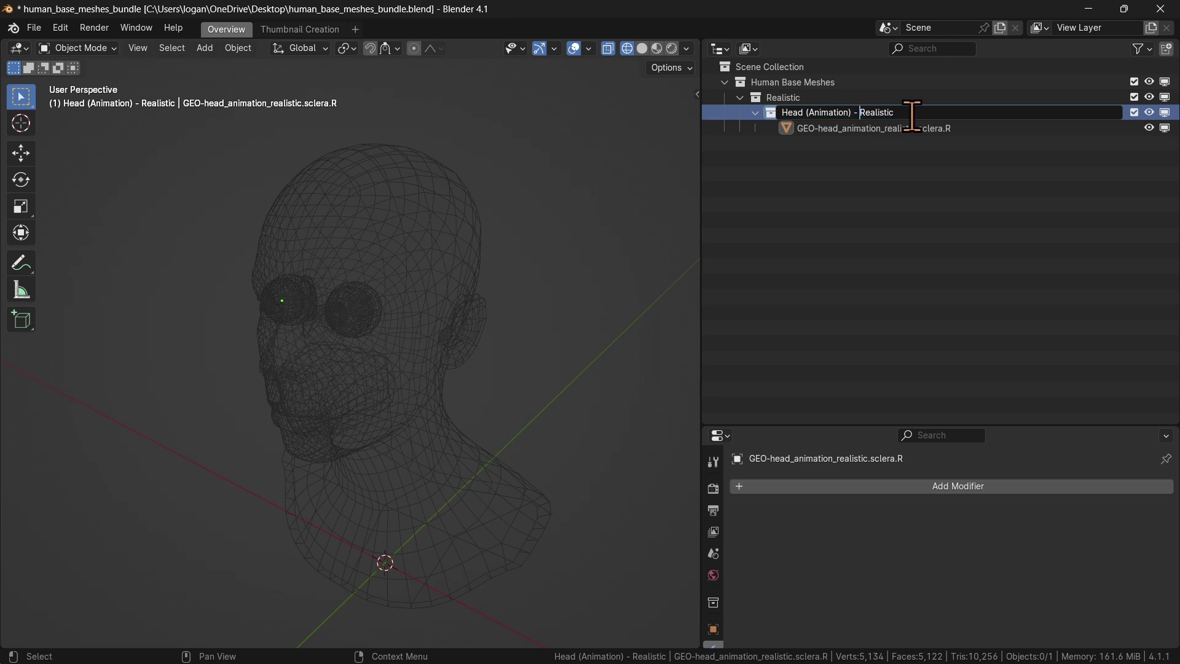
pyautogui.press('BackSpace')
pyautogui.press('BackSpace')
pyautogui.press('BackSpace')
pyautogui.press('BackSpace')
pyautogui.press('BackSpace')
pyautogui.press('BackSpace')
pyautogui.press('BackSpace')
pyautogui.press('BackSpace')
pyautogui.press('BackSpace')
pyautogui.press('BackSpace')
pyautogui.press('BackSpace')
pyautogui.press('BackSpace')
pyautogui.press('BackSpace')
pyautogui.press('BackSpace')
pyautogui.press('BackSpace')
pyautogui.press('BackSpace')
pyautogui.press('BackSpace')
pyautogui.press('BackSpace')
pyautogui.press('BackSpace')
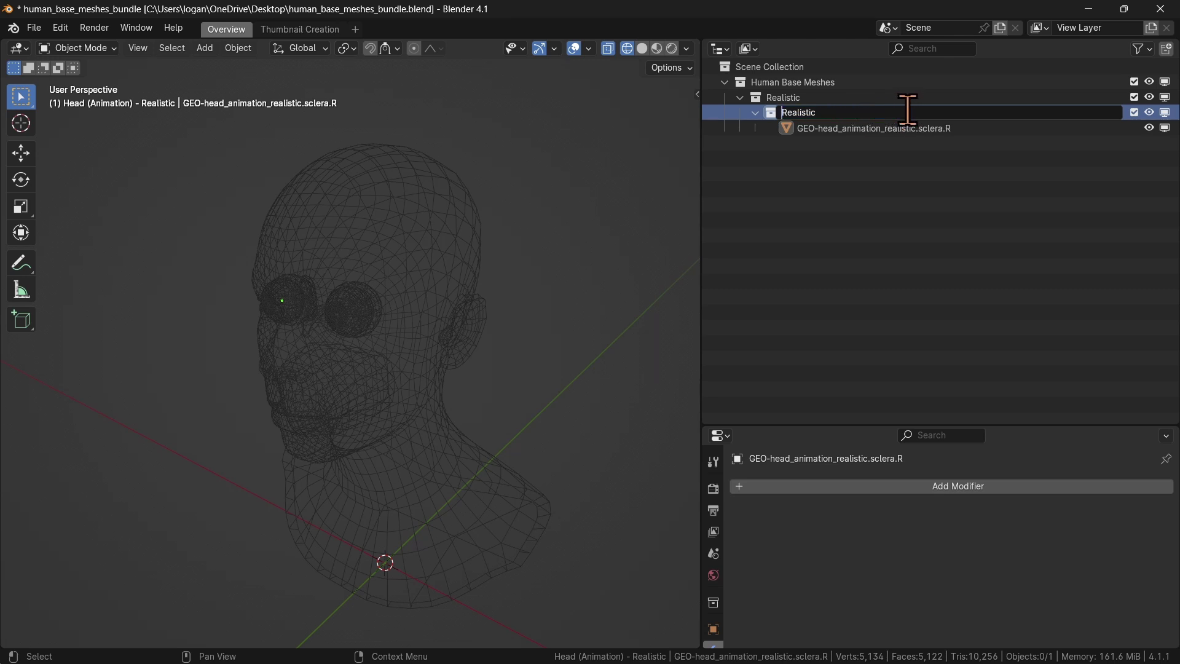
pyautogui.write('Blendr')
pyautogui.press('BackSpace')
pyautogui.write('er')
pyautogui.press('Return')
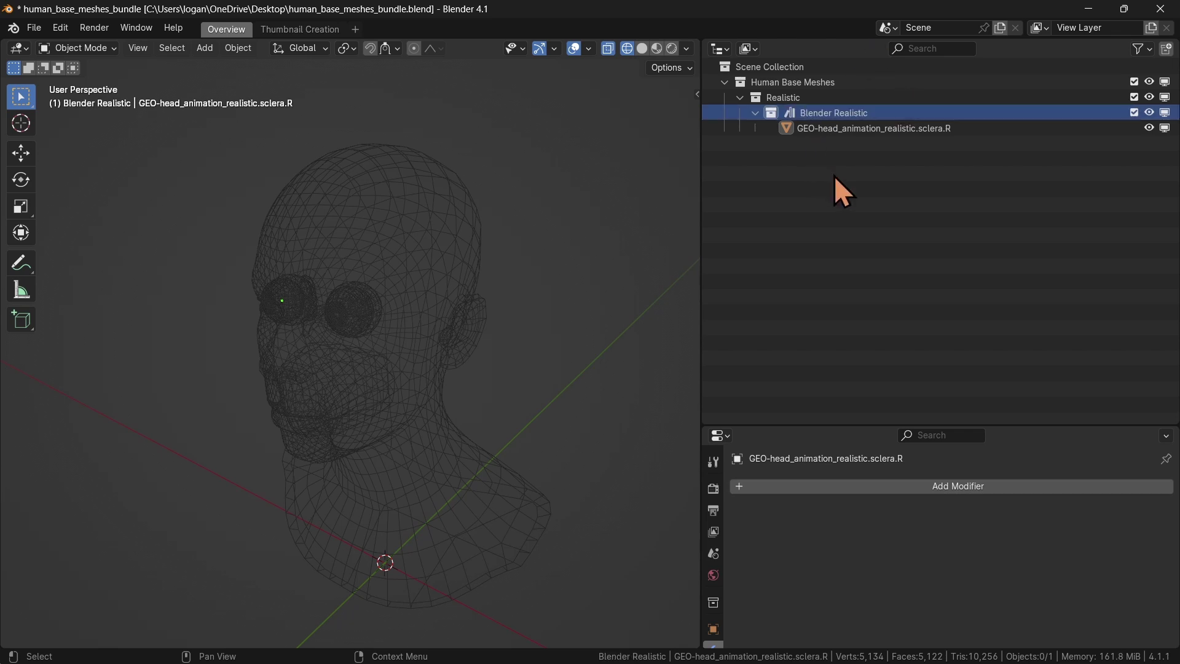
# Select the joined head in solid shading seen from the front, and enlarge the Properties editor.
pyautogui.click(438, 281)
pyautogui.press('z')
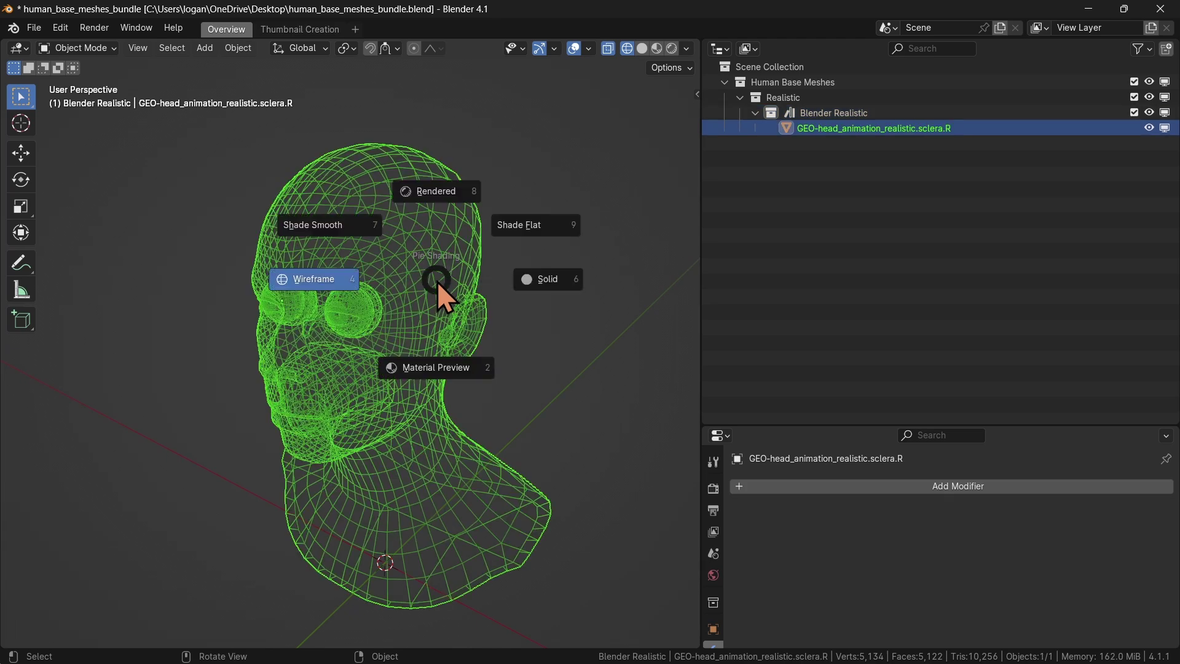
pyautogui.click(534, 279)
pyautogui.moveTo(396, 323)
pyautogui.mouseDown(button='middle')
pyautogui.moveTo(483, 296)
pyautogui.moveTo(415, 304)
pyautogui.moveTo(454, 296)
pyautogui.moveTo(455, 317)
pyautogui.mouseUp(button='middle')
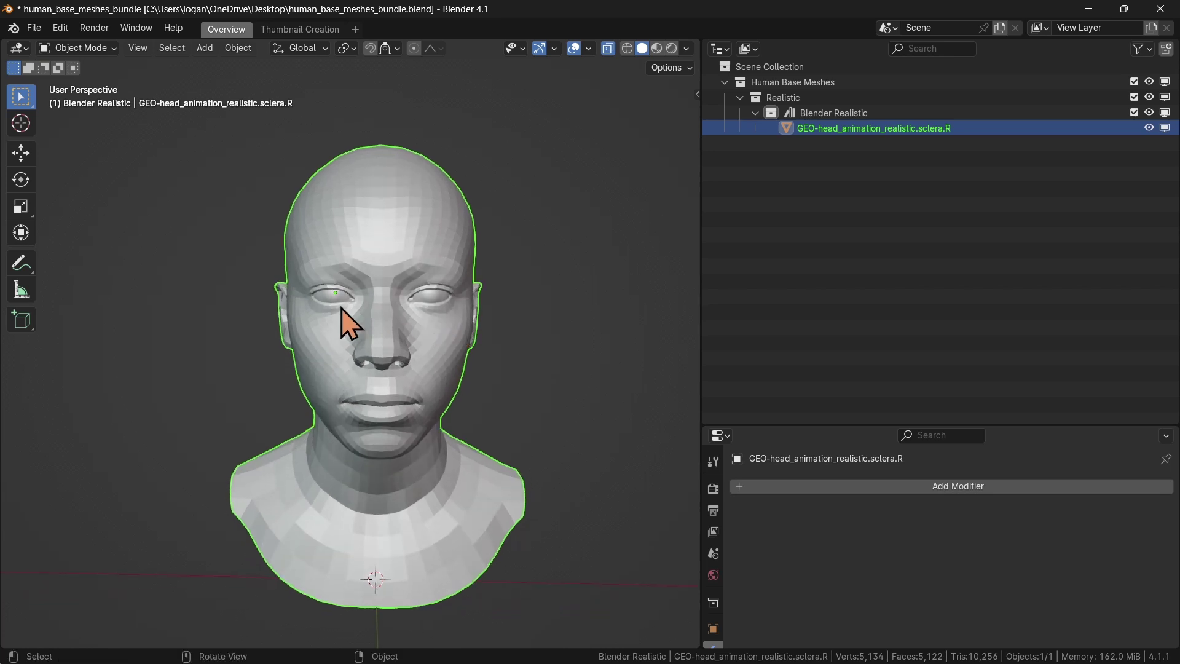
pyautogui.scroll(3, 342, 314)
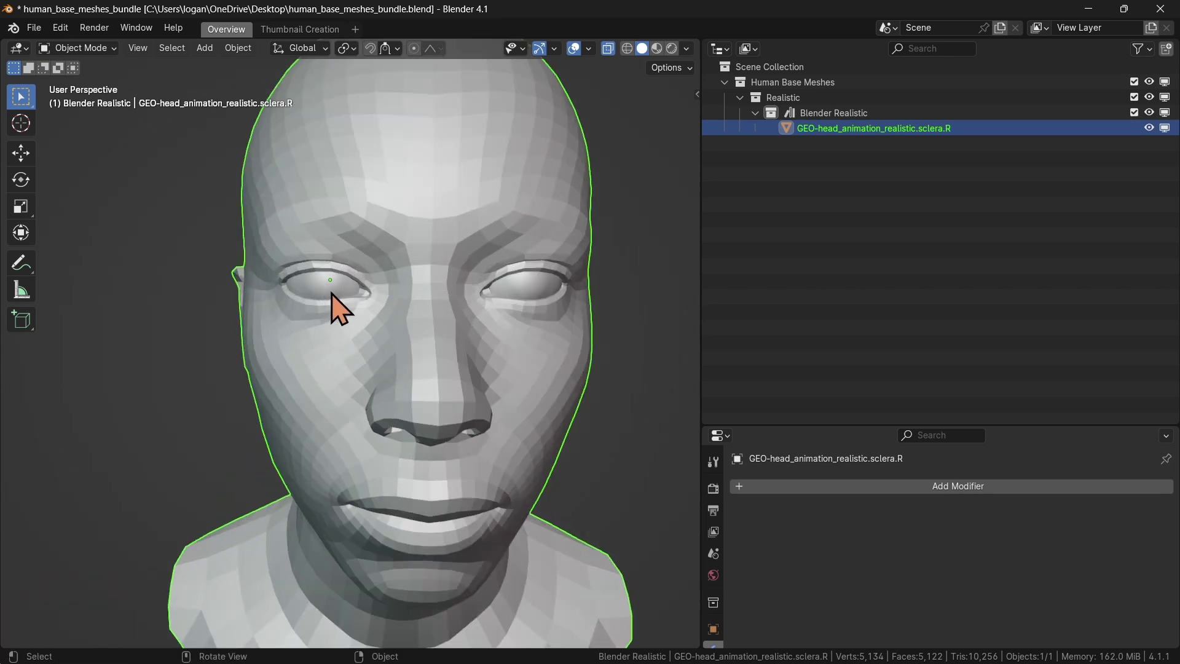
pyautogui.scroll(-5, 332, 298)
pyautogui.moveTo(363, 344); pyautogui.dragTo(427, 321, button='middle')
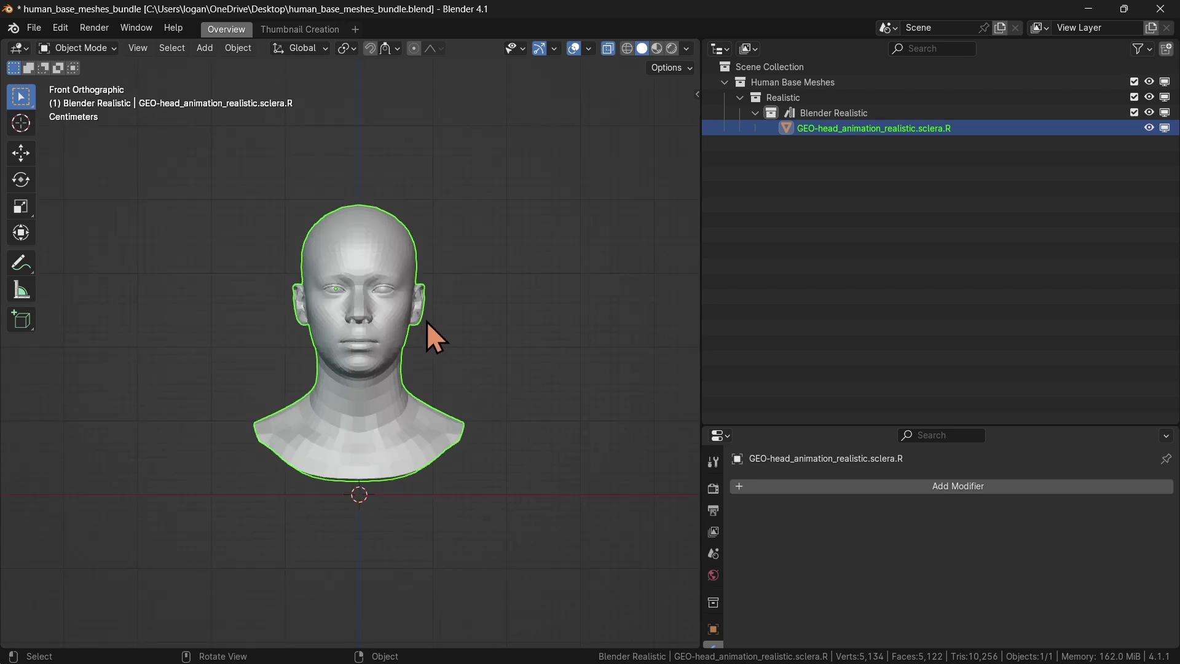
pyautogui.moveTo(822, 428); pyautogui.dragTo(813, 241)
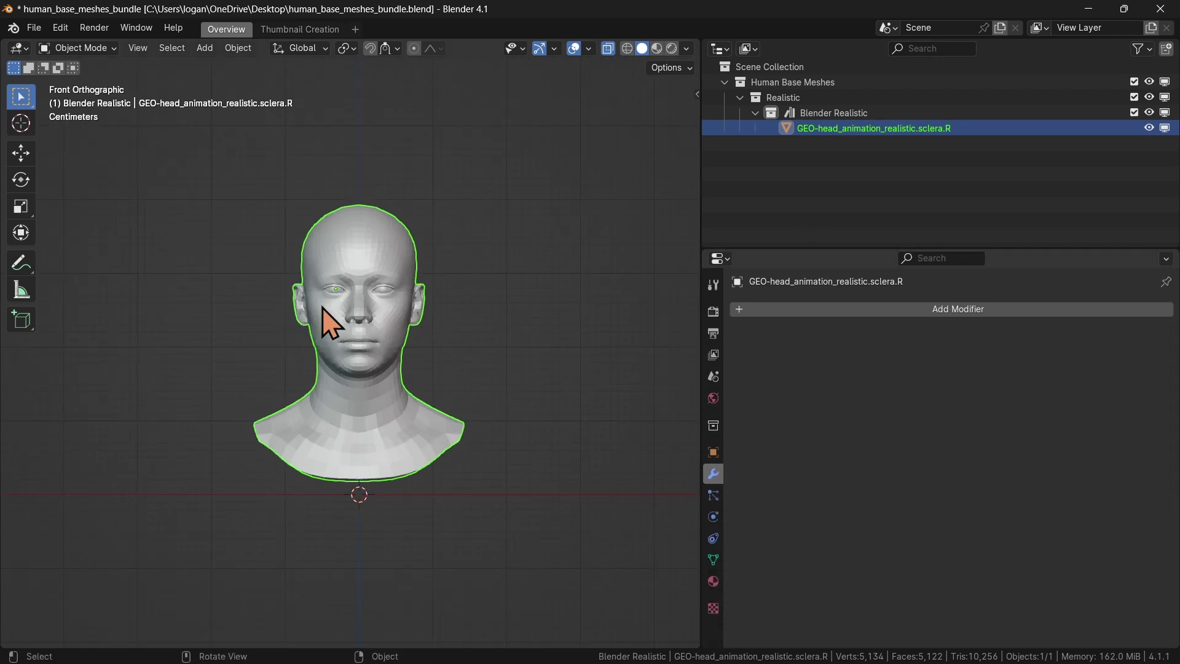
# Examine the joined head's mesh in Edit Mode, then return to Object Mode.
pyautogui.scroll(4, 343, 321)
pyautogui.press('Tab')
pyautogui.moveTo(442, 266); pyautogui.dragTo(455, 364, button='middle')
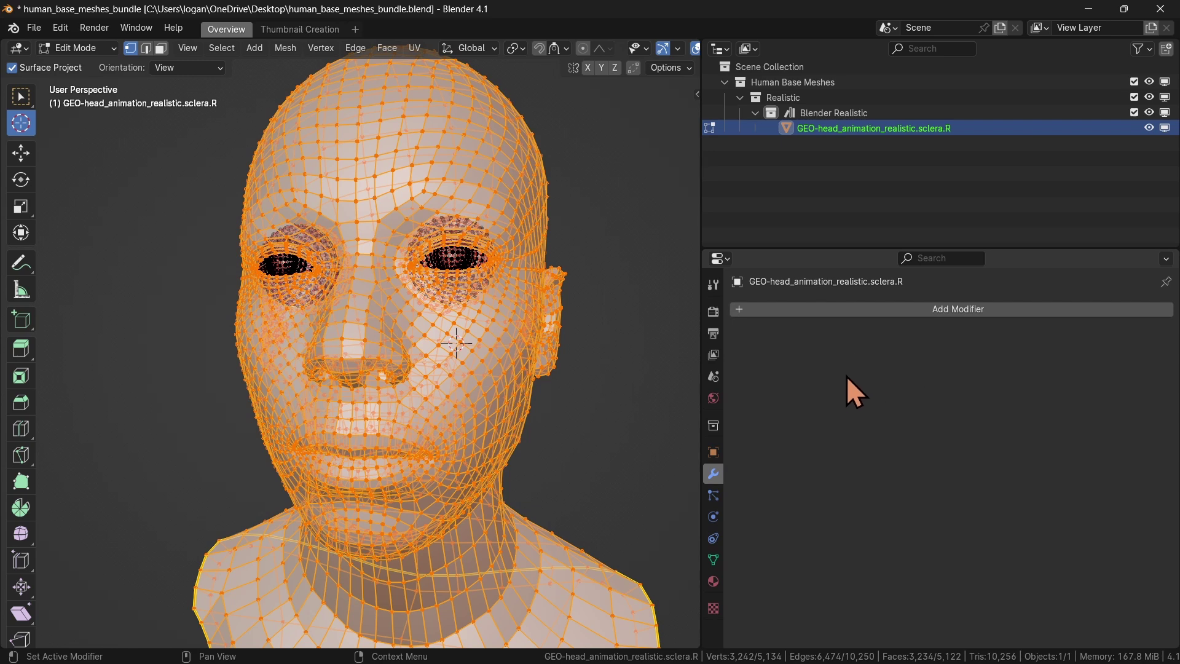
pyautogui.press('Tab')
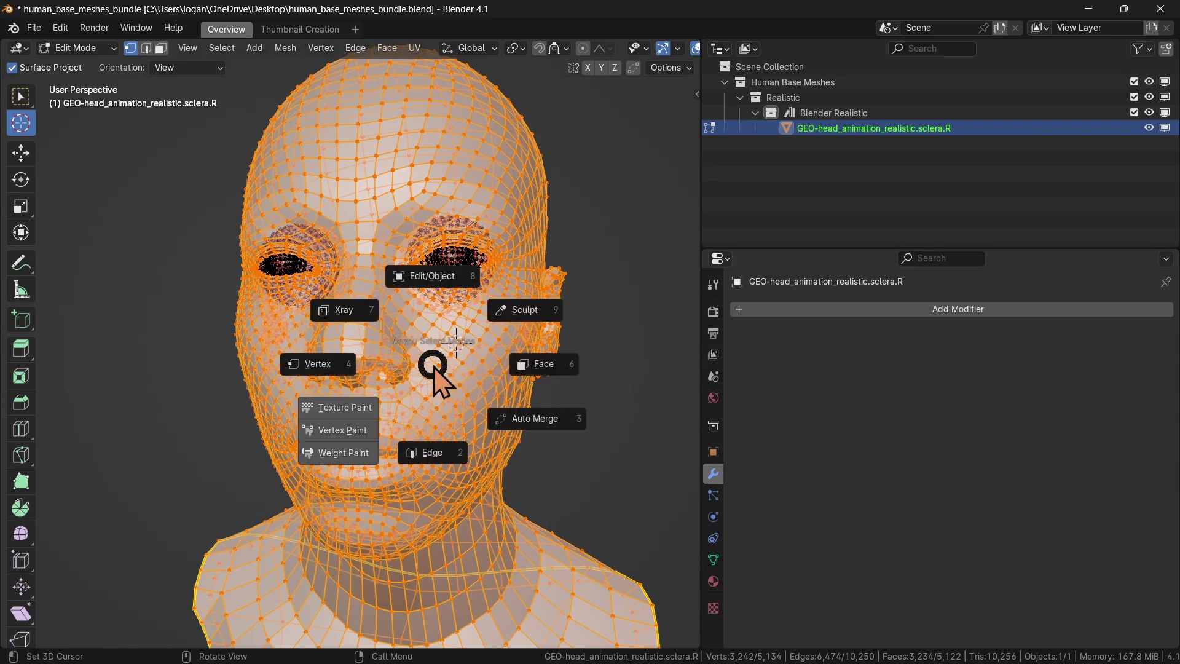
pyautogui.click(430, 297)
pyautogui.moveTo(463, 362)
pyautogui.mouseDown(button='middle')
pyautogui.moveTo(385, 396)
pyautogui.moveTo(475, 369)
pyautogui.mouseUp(button='middle')
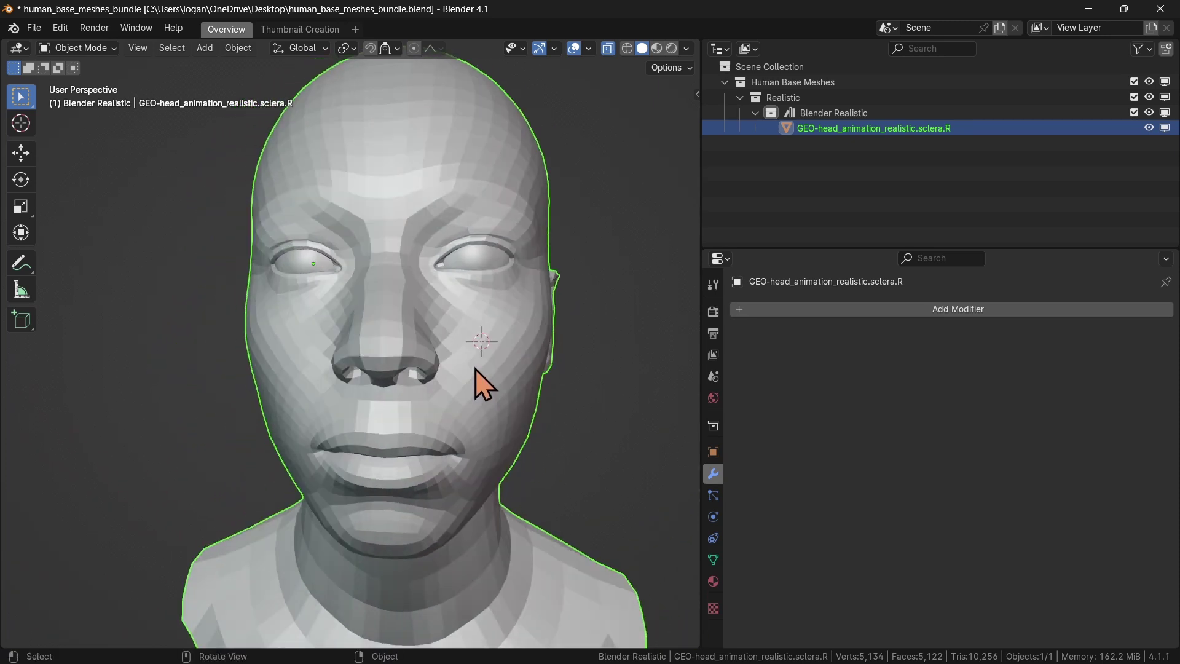
# Set the view to front orthographic and reset the 3D cursor to the world origin with everything framed.
pyautogui.press('KP_1')
pyautogui.scroll(-3, 455, 350)
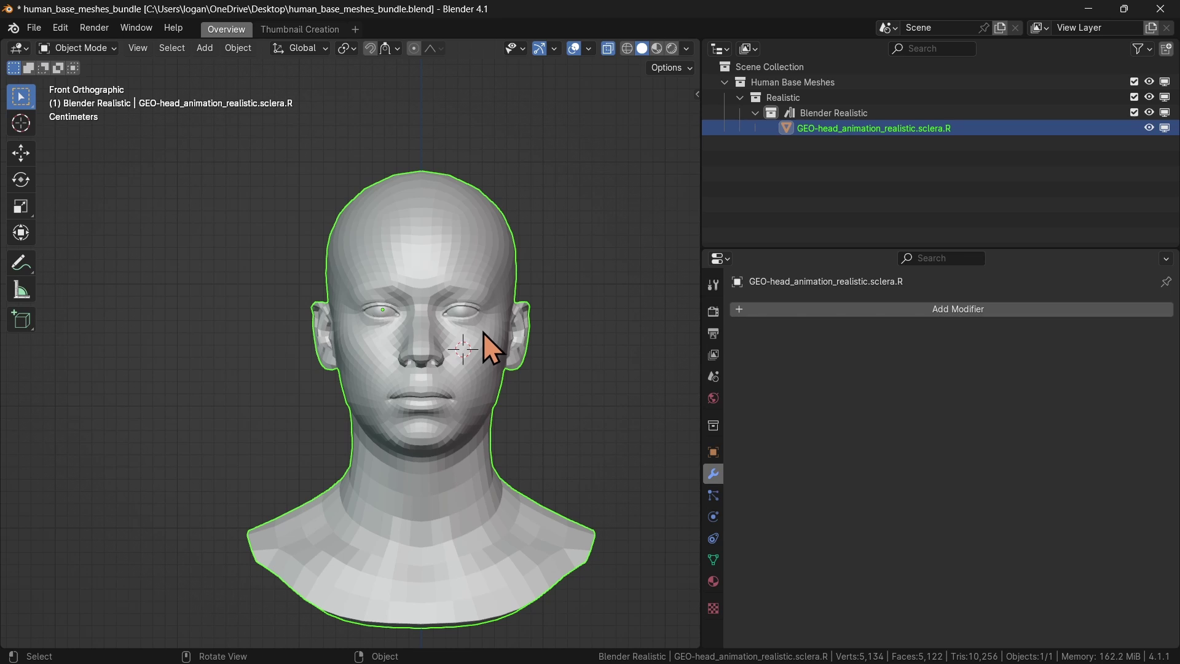
pyautogui.hotkey('shift', 'c')
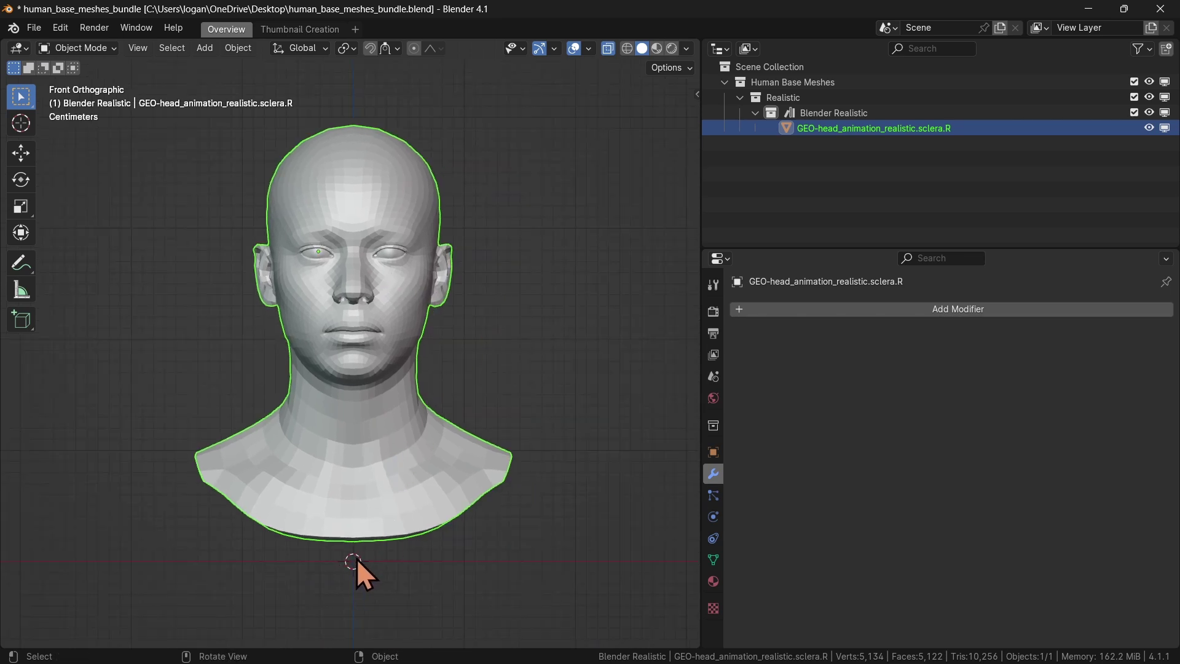
# Save the scene on the Desktop as a new file named Blender Real head, and move the window aside to reveal the desktop.
pyautogui.click(32, 31)
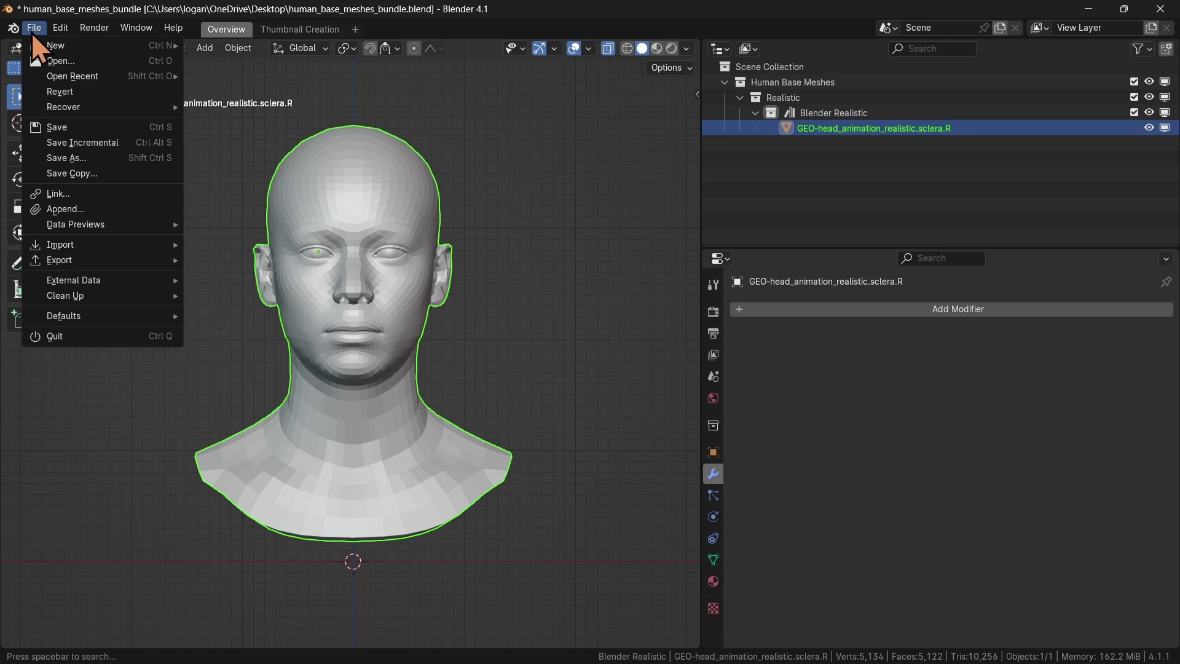
pyautogui.click(79, 163)
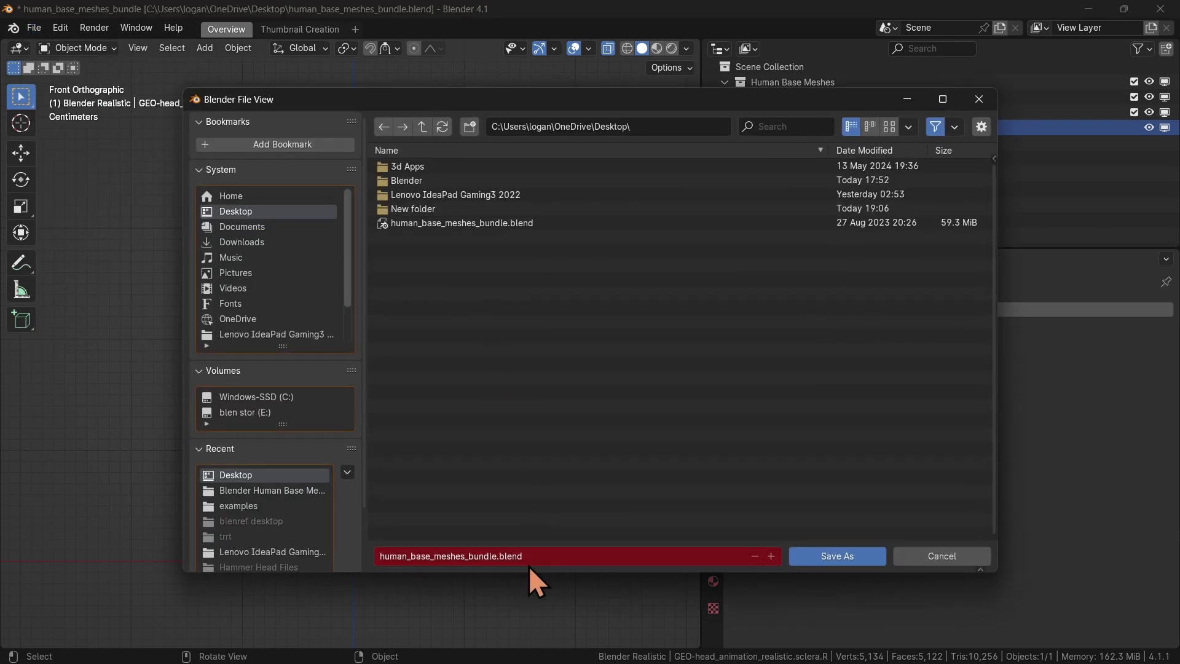
pyautogui.click(572, 557)
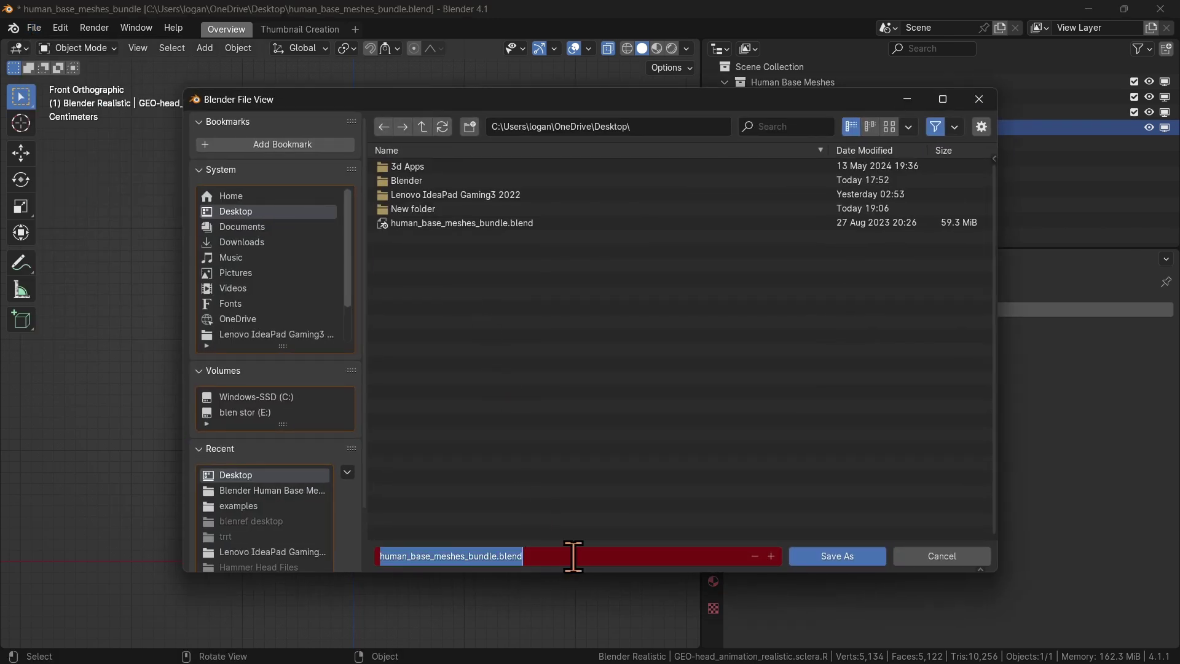
pyautogui.write('Blender')
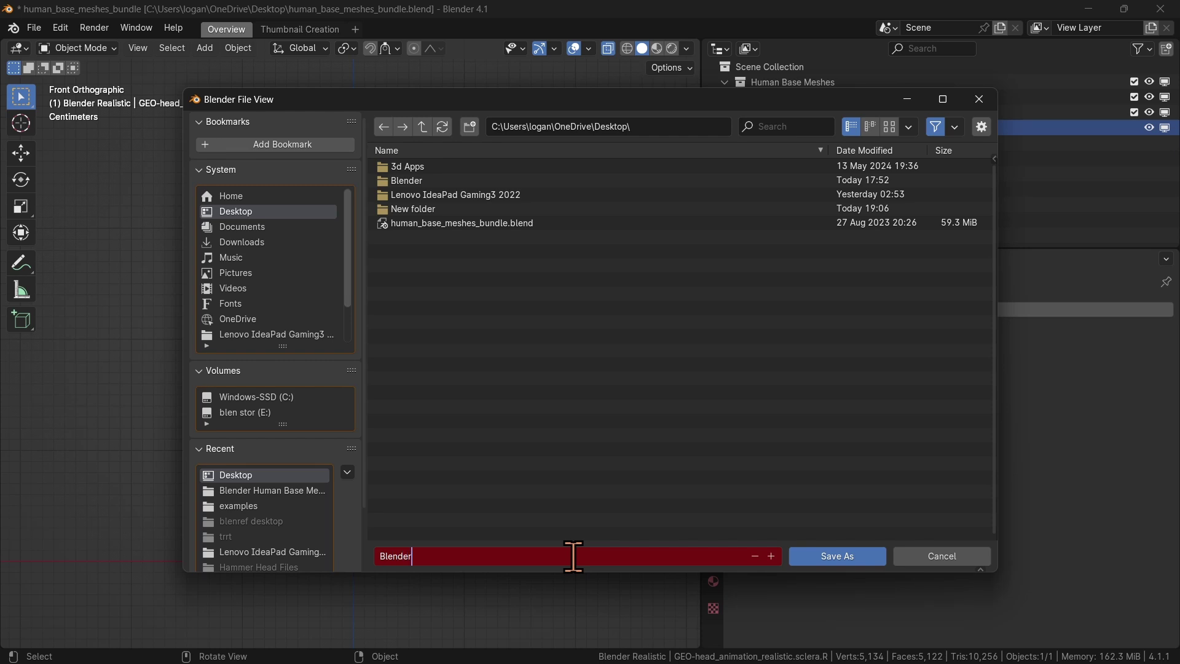
pyautogui.write(' Real head')
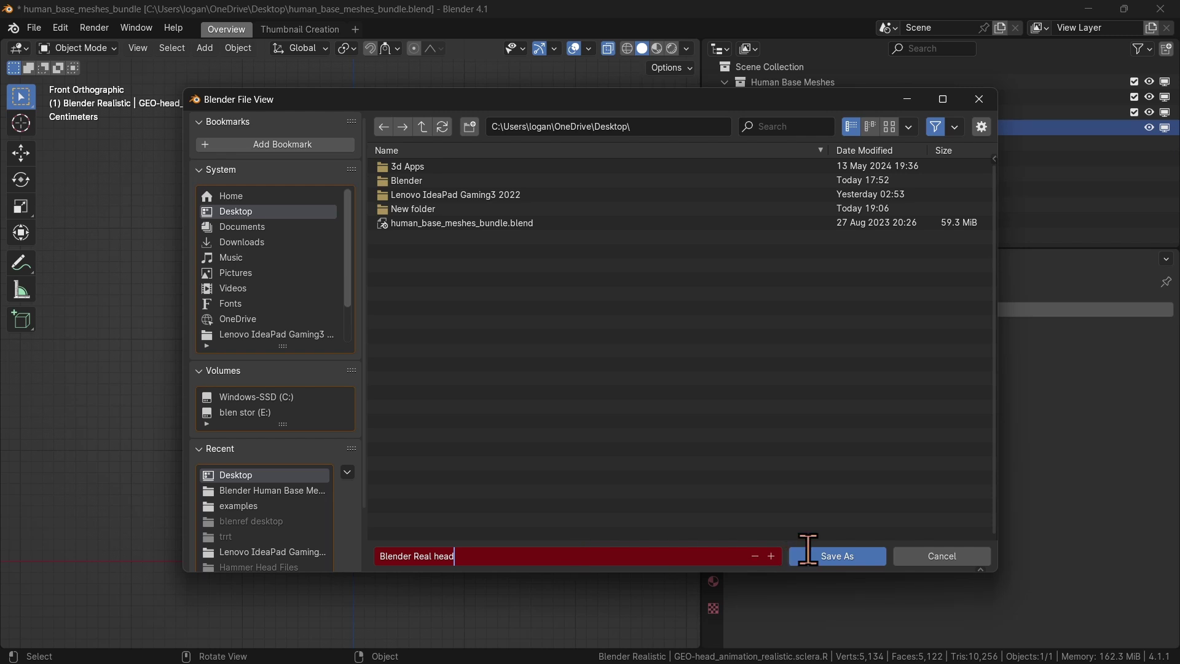
pyautogui.click(844, 557)
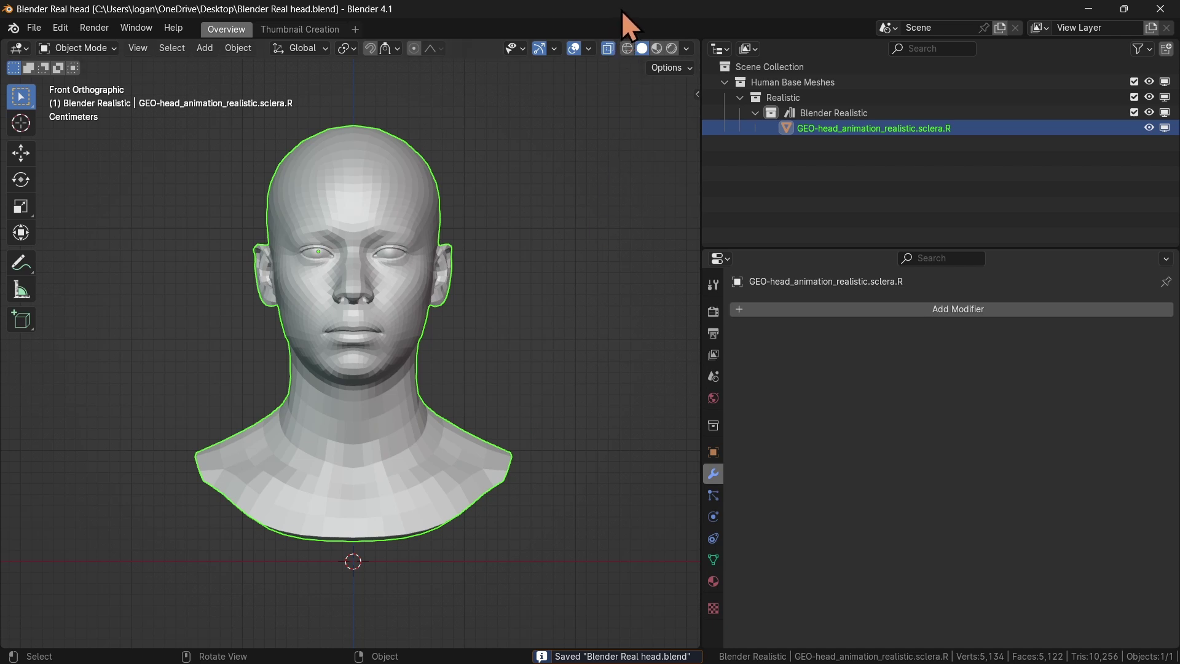
pyautogui.moveTo(622, 11); pyautogui.dragTo(698, 17)
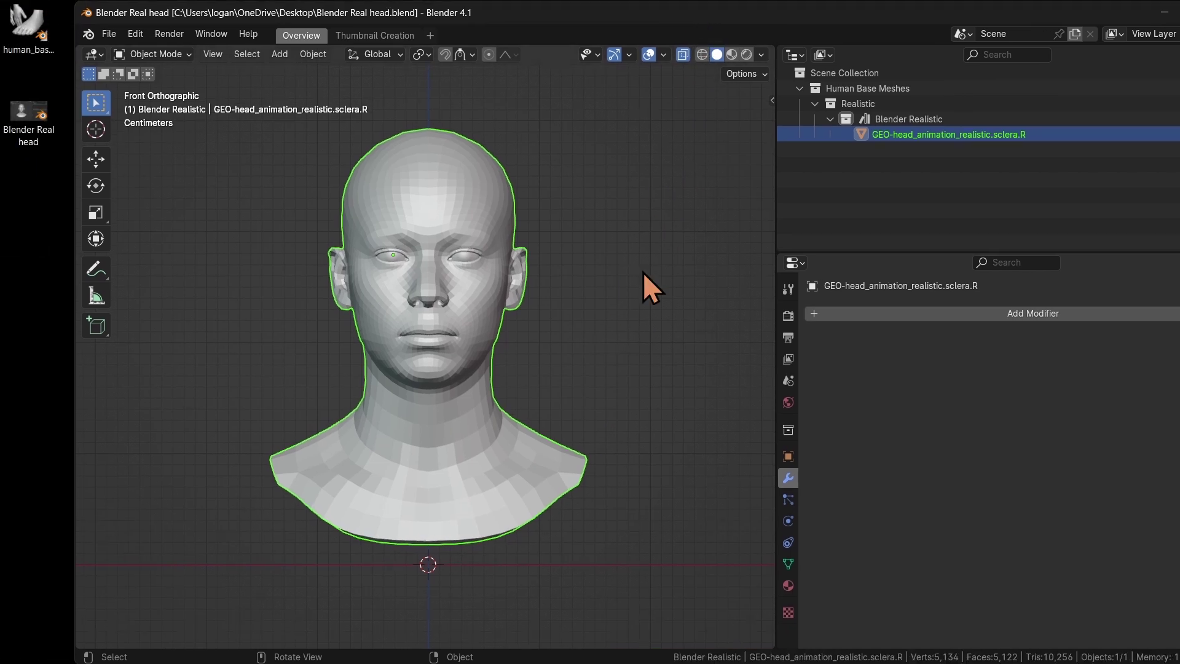
# Close the Blender scene and move the human_base_meshes_bundle file off the desktop.
pyautogui.moveTo(1060, 17); pyautogui.dragTo(1016, 19)
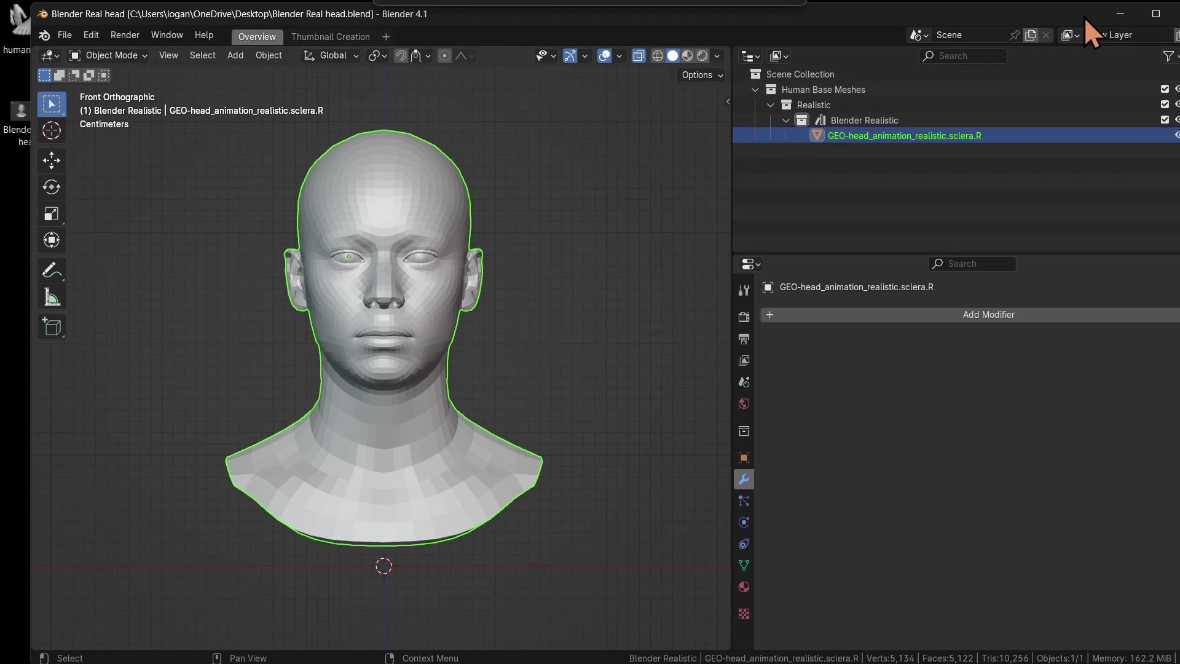
pyautogui.click(1174, 17)
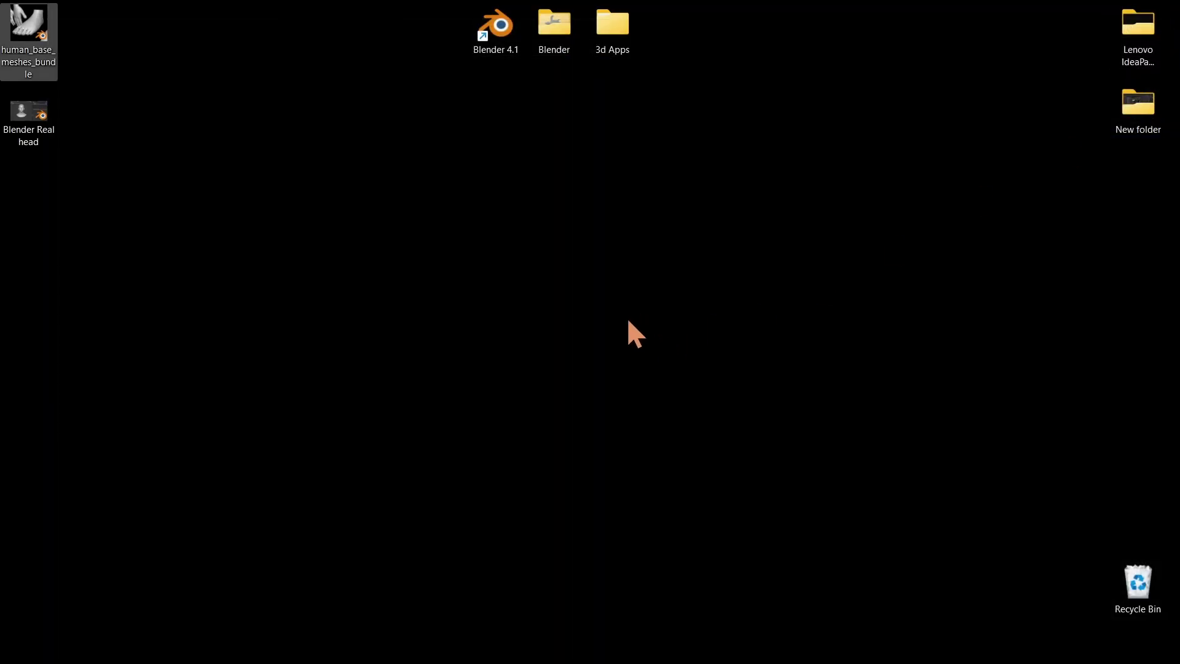
pyautogui.click(518, 323)
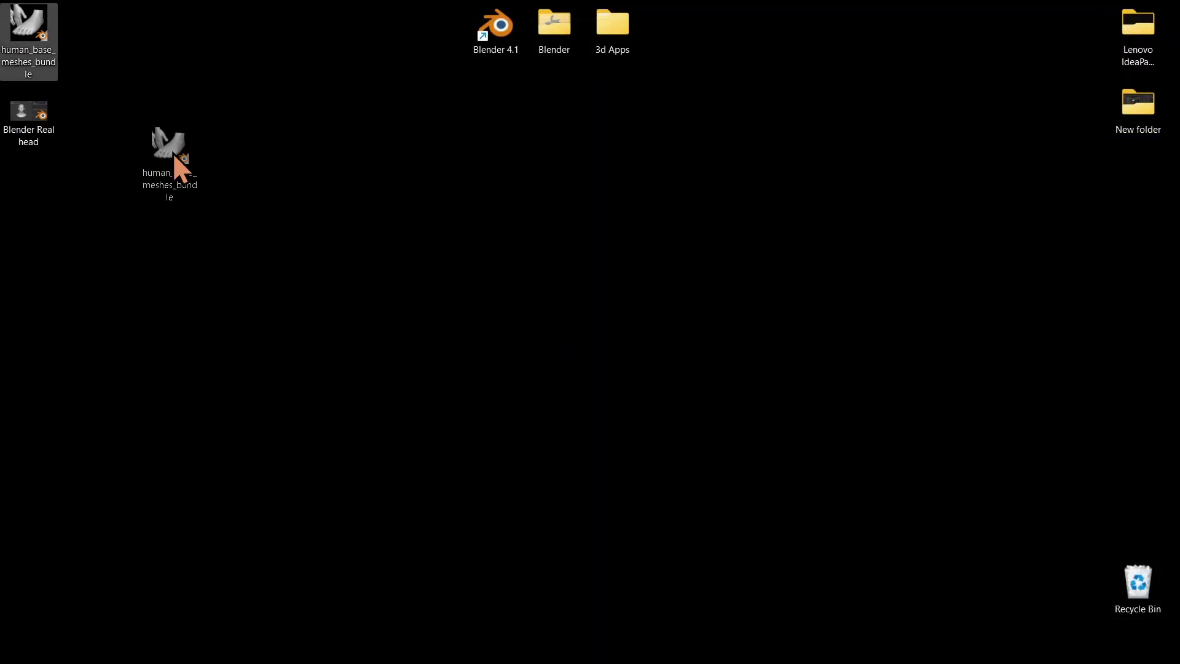
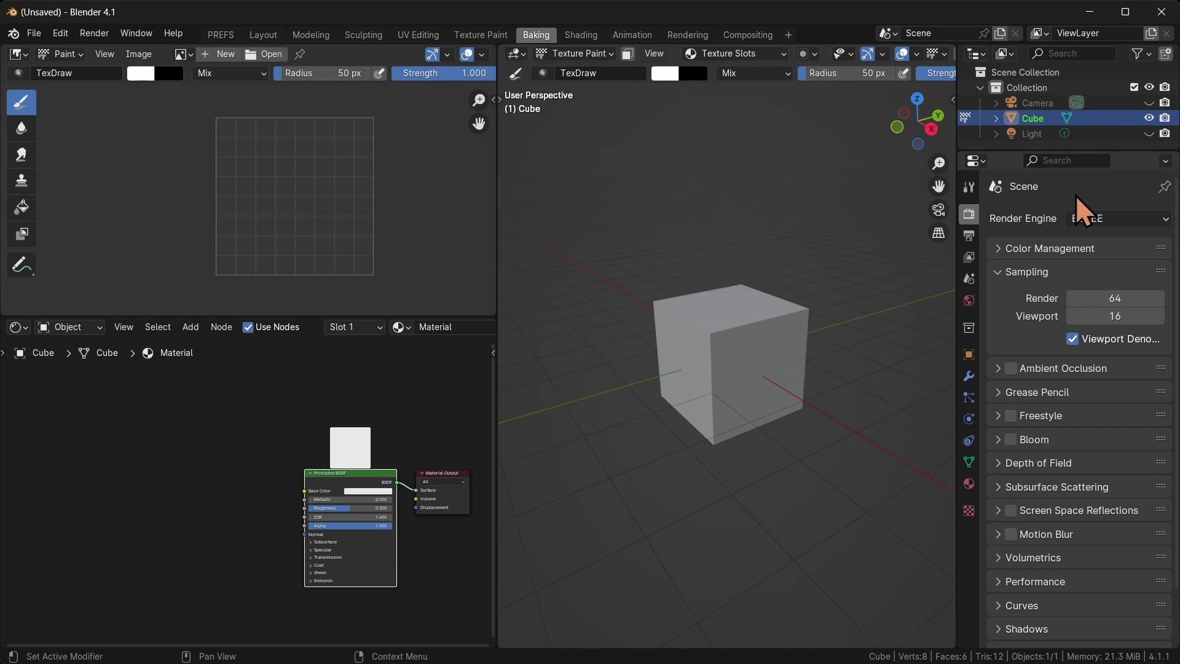
# Set the render engine to Cycles in the new scene and switch to the Layout workspace.
pyautogui.click(1119, 219)
pyautogui.click(1101, 278)
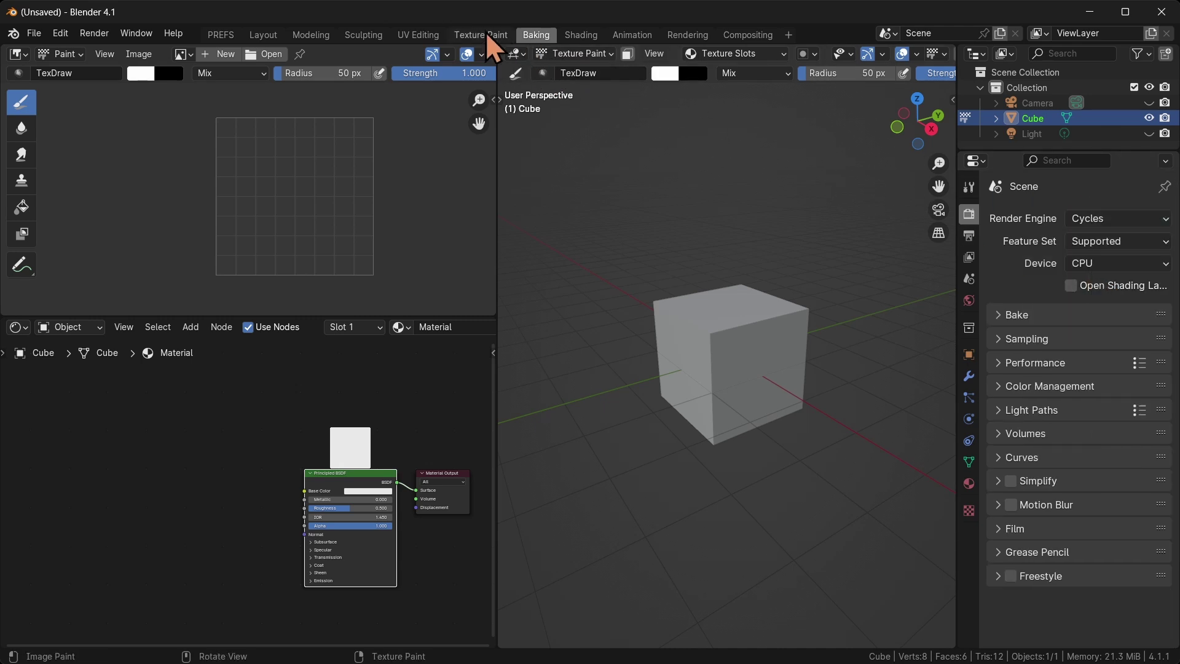
pyautogui.click(265, 35)
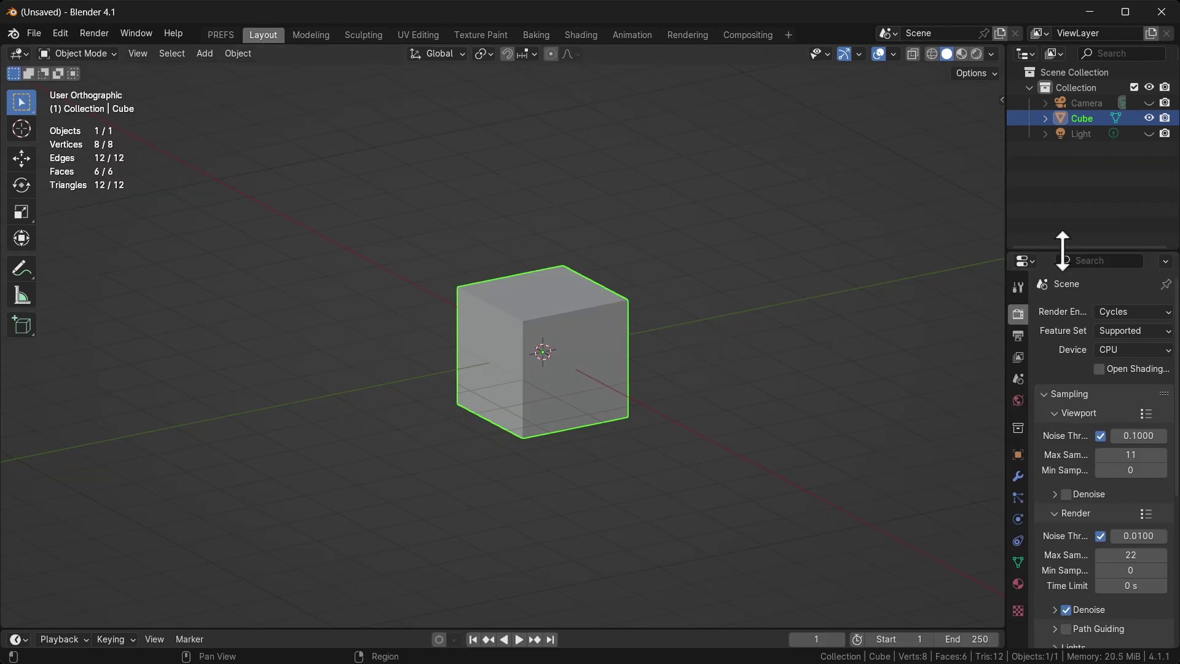
# Enlarge the Properties editor and set the render engine to EEVEE.
pyautogui.moveTo(1052, 251); pyautogui.dragTo(1062, 221)
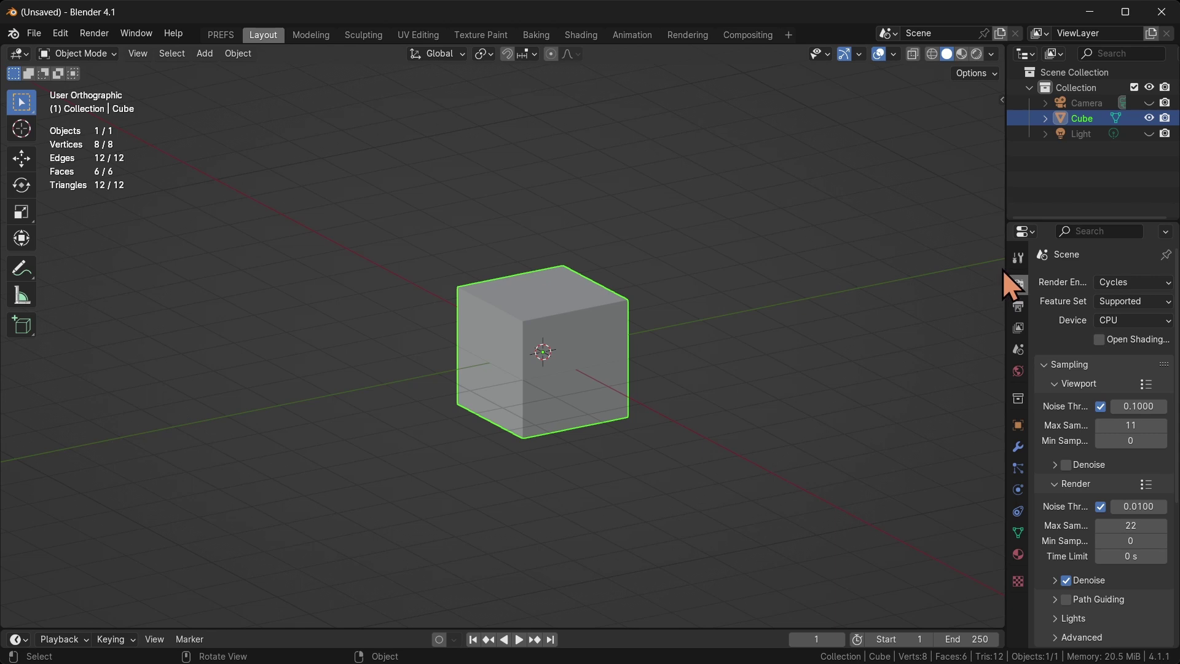
pyautogui.moveTo(1004, 268); pyautogui.dragTo(933, 270)
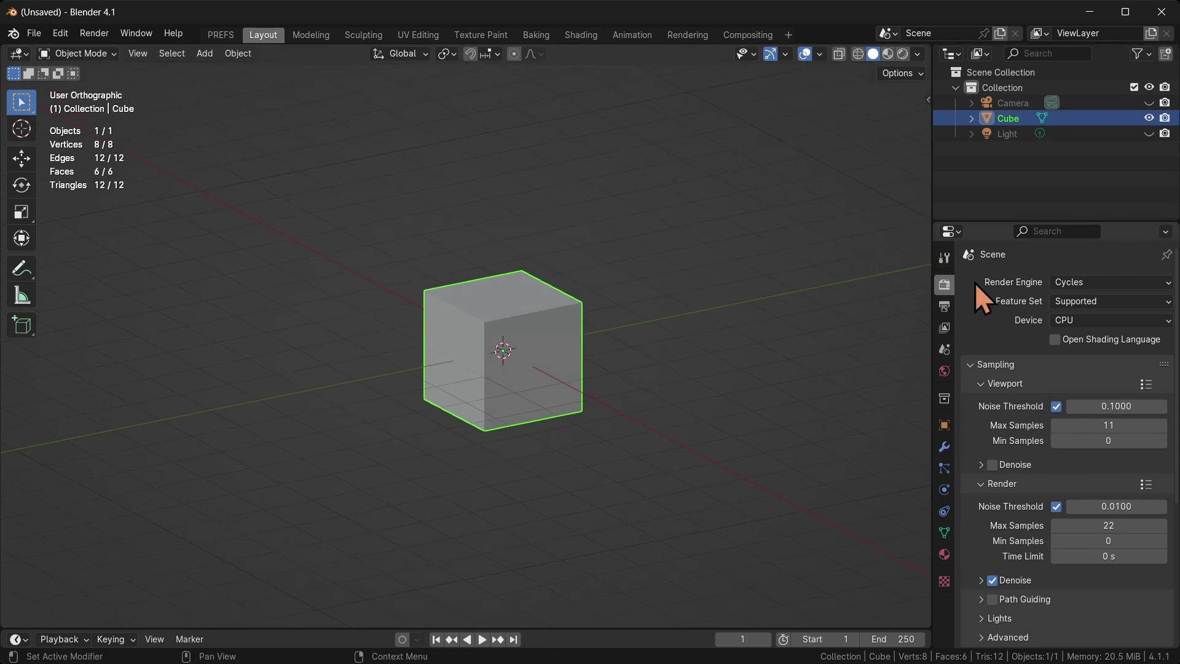
pyautogui.click(1086, 284)
pyautogui.click(1085, 305)
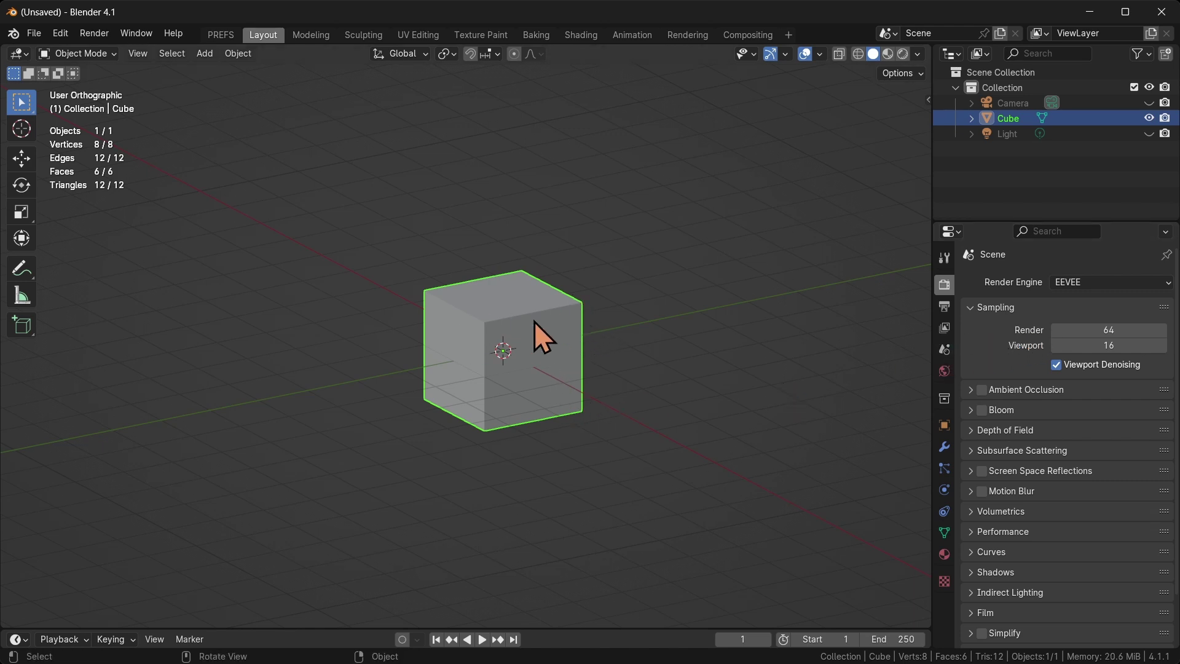
# Reduce the Blender window to reveal the desktop and start appending from another blend file.
pyautogui.scroll(-3, 534, 322)
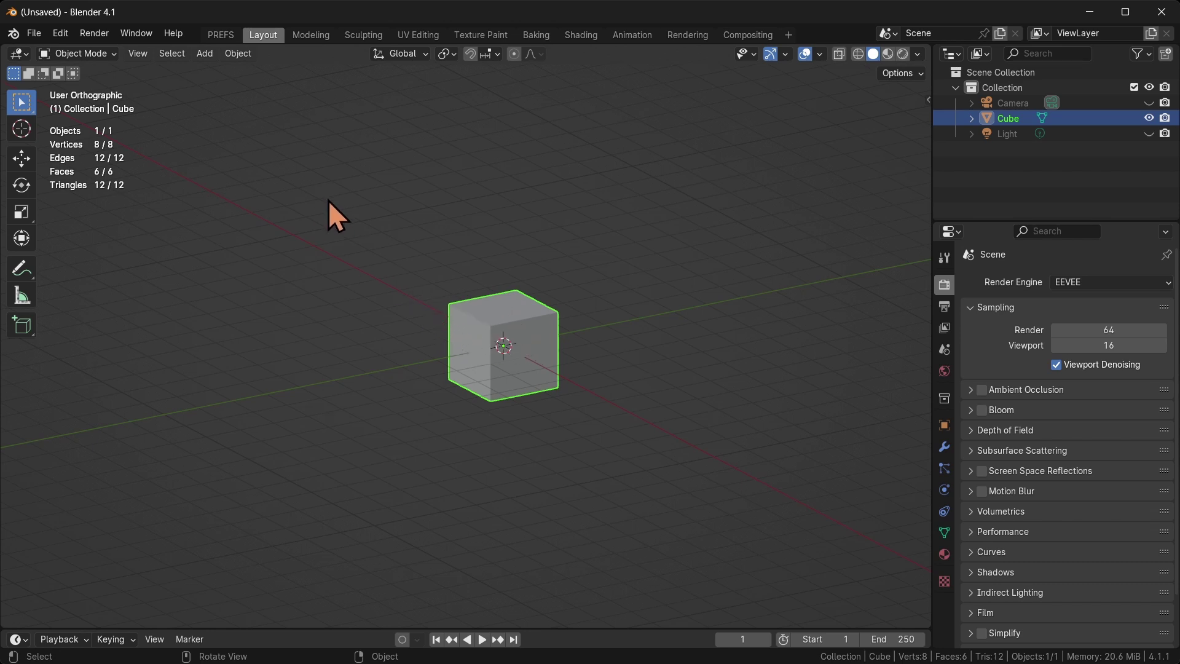
pyautogui.click(29, 35)
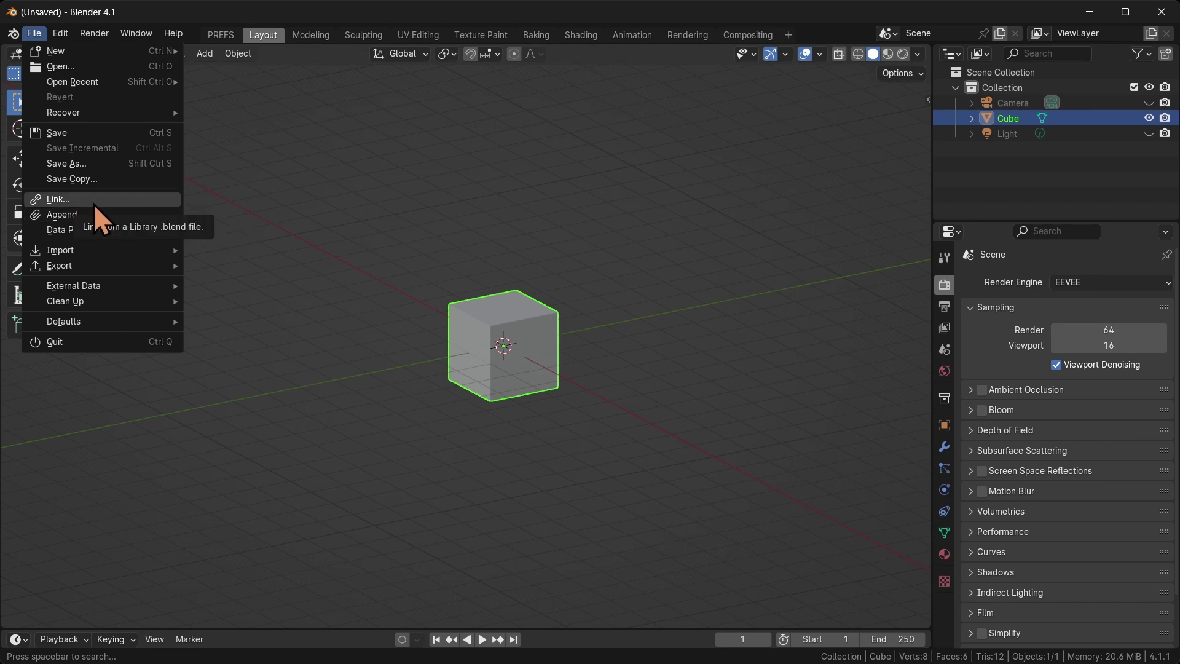
pyautogui.doubleClick(340, 18)
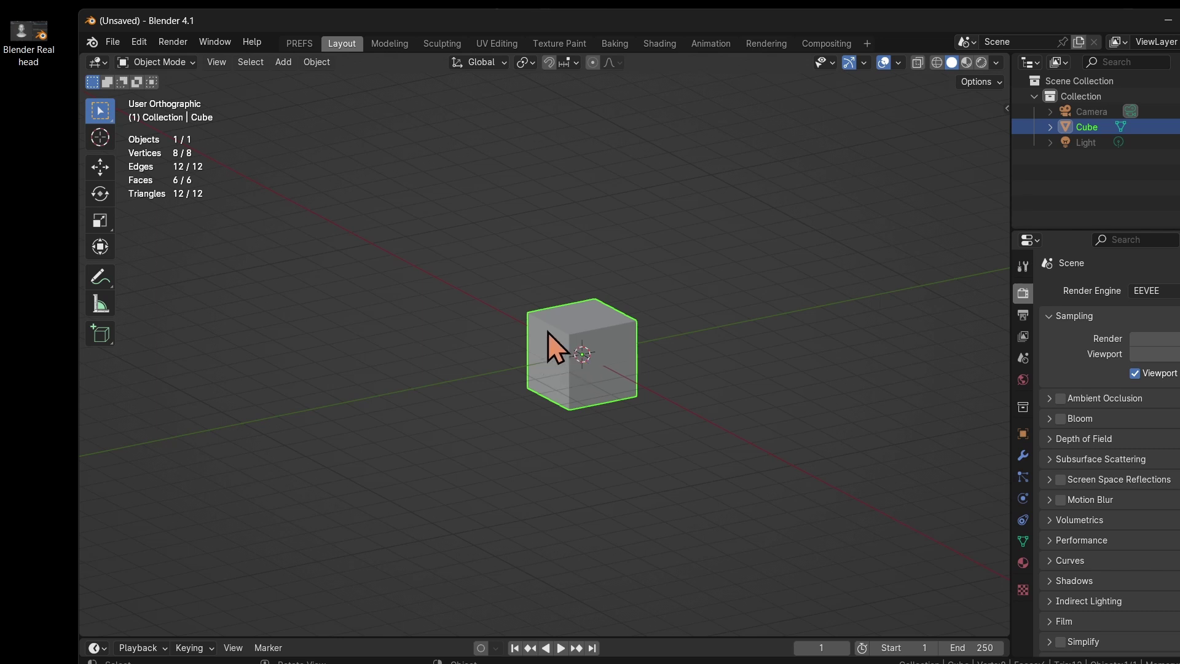
pyautogui.click(113, 43)
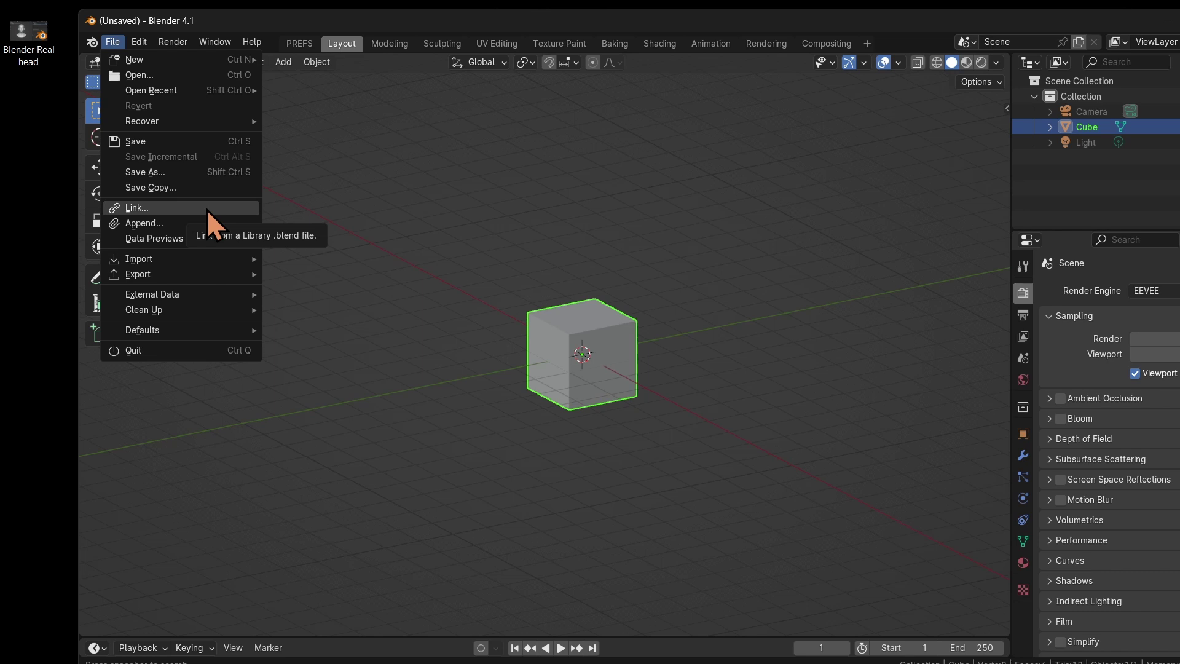
pyautogui.click(166, 223)
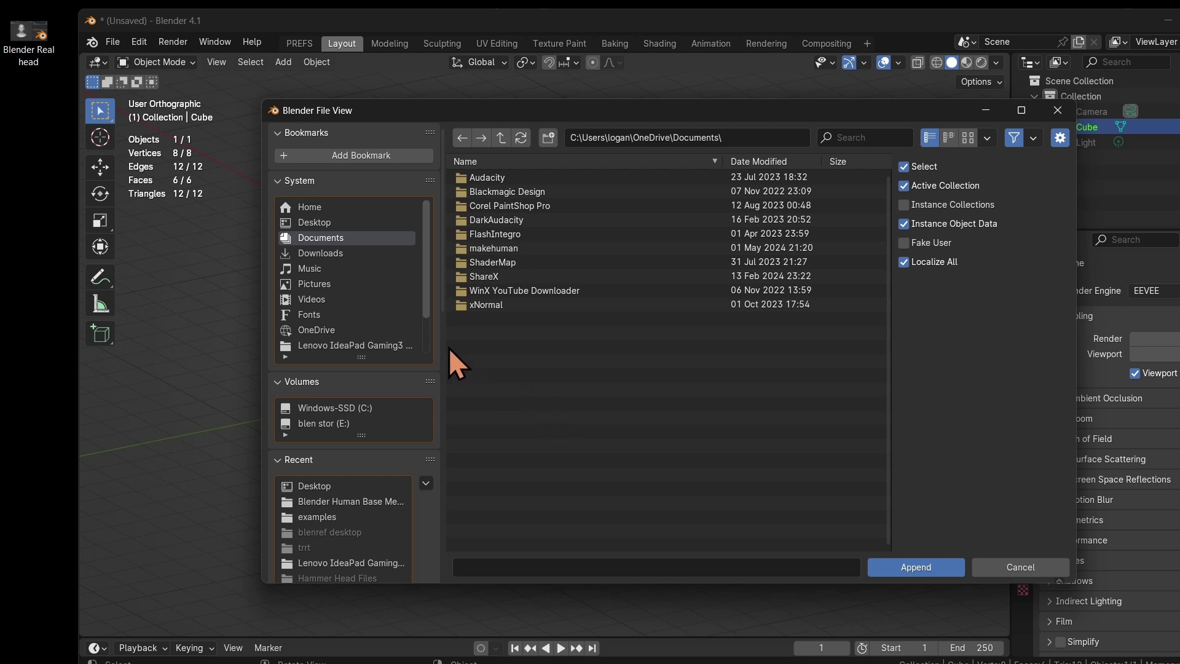
# Show the Desktop files as thumbnails and open the Object folder inside Blender Real head.blend.
pyautogui.click(308, 223)
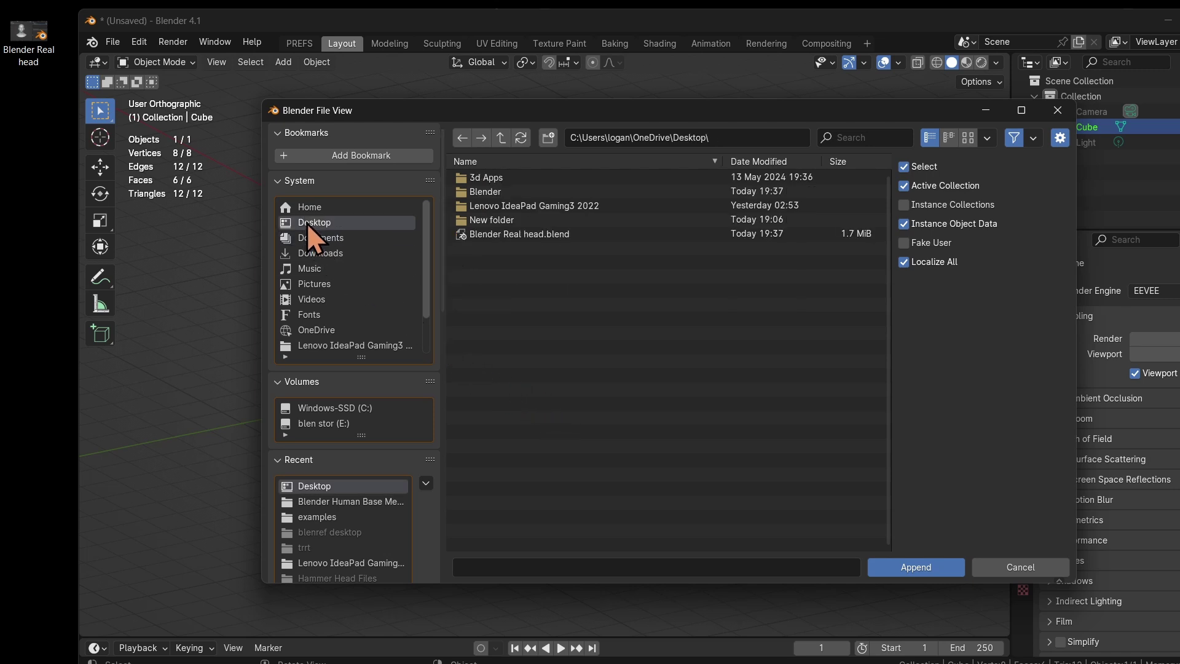
pyautogui.click(526, 235)
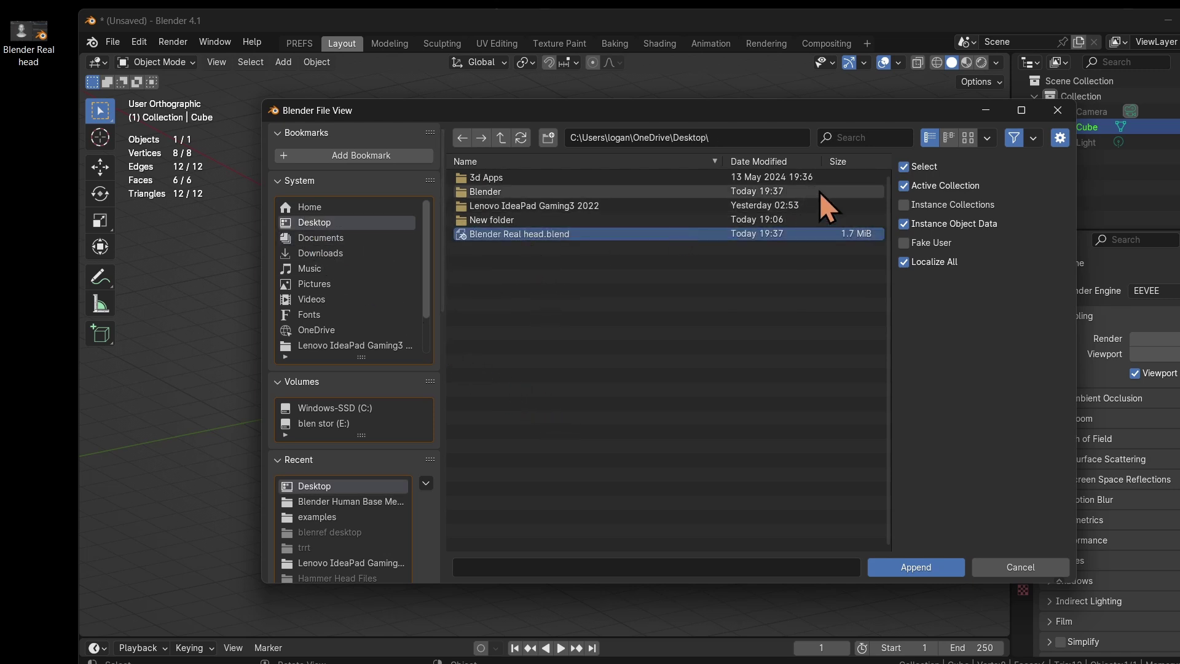
pyautogui.click(968, 137)
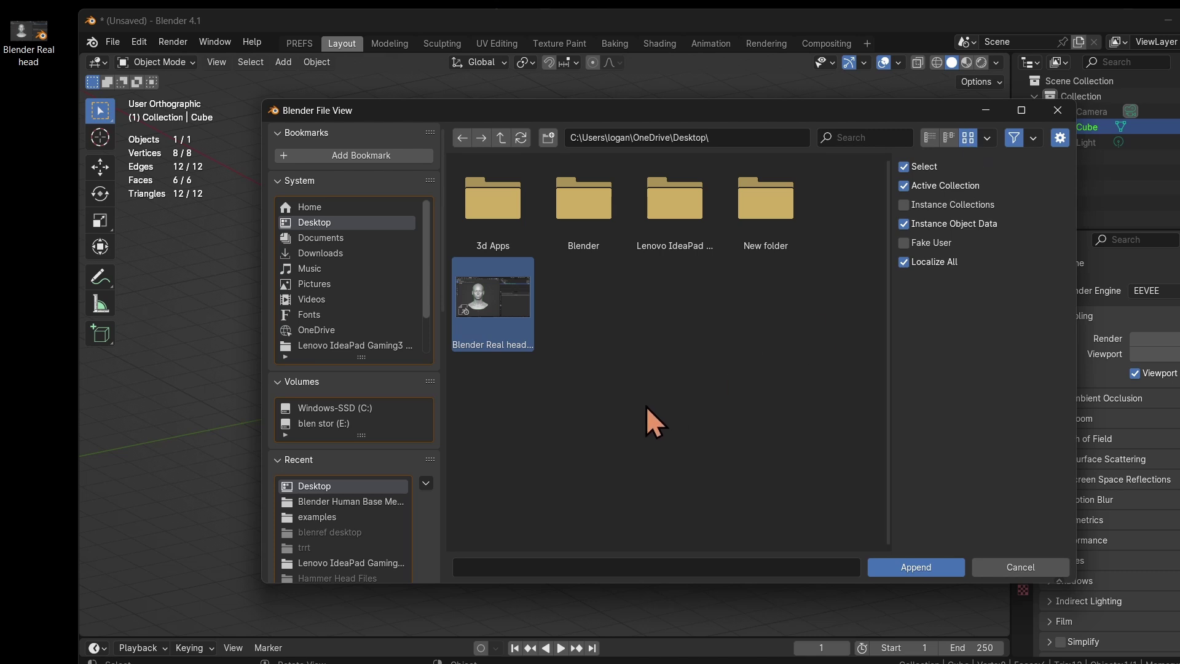
pyautogui.click(912, 568)
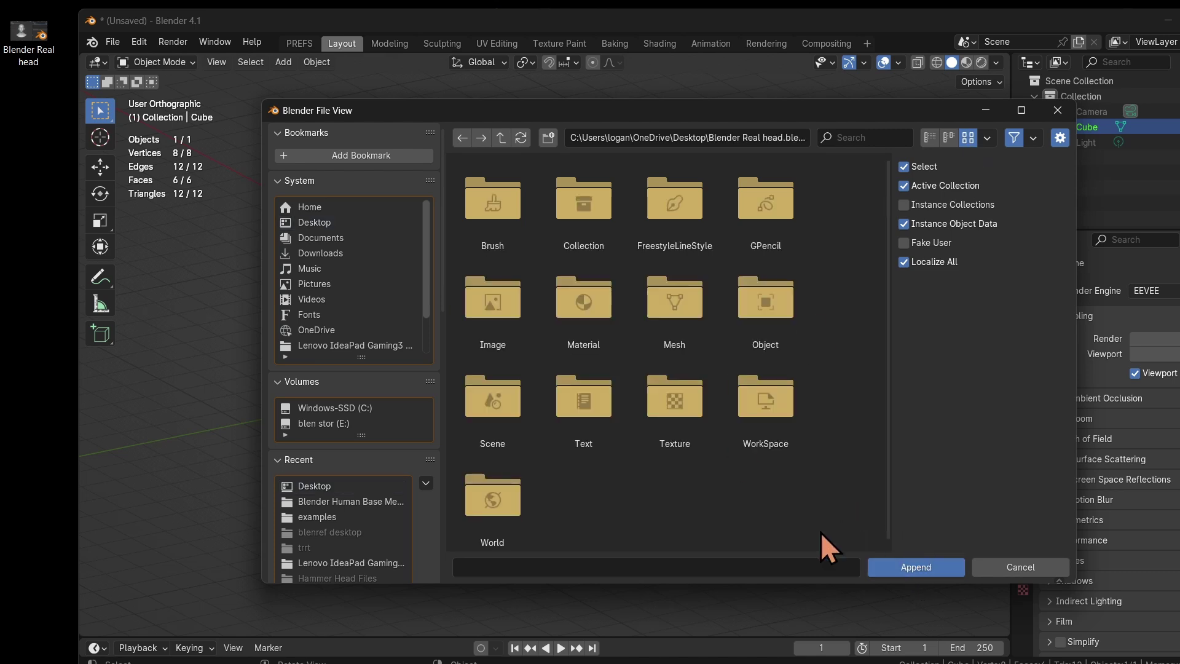
pyautogui.click(762, 306)
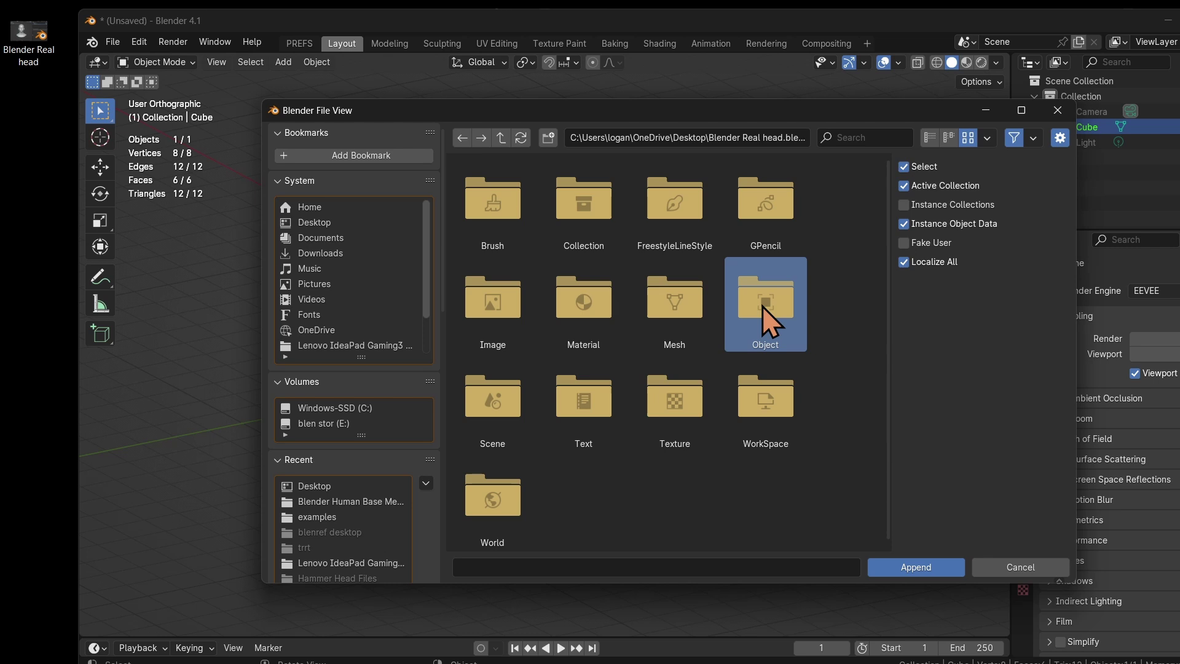
pyautogui.doubleClick(762, 306)
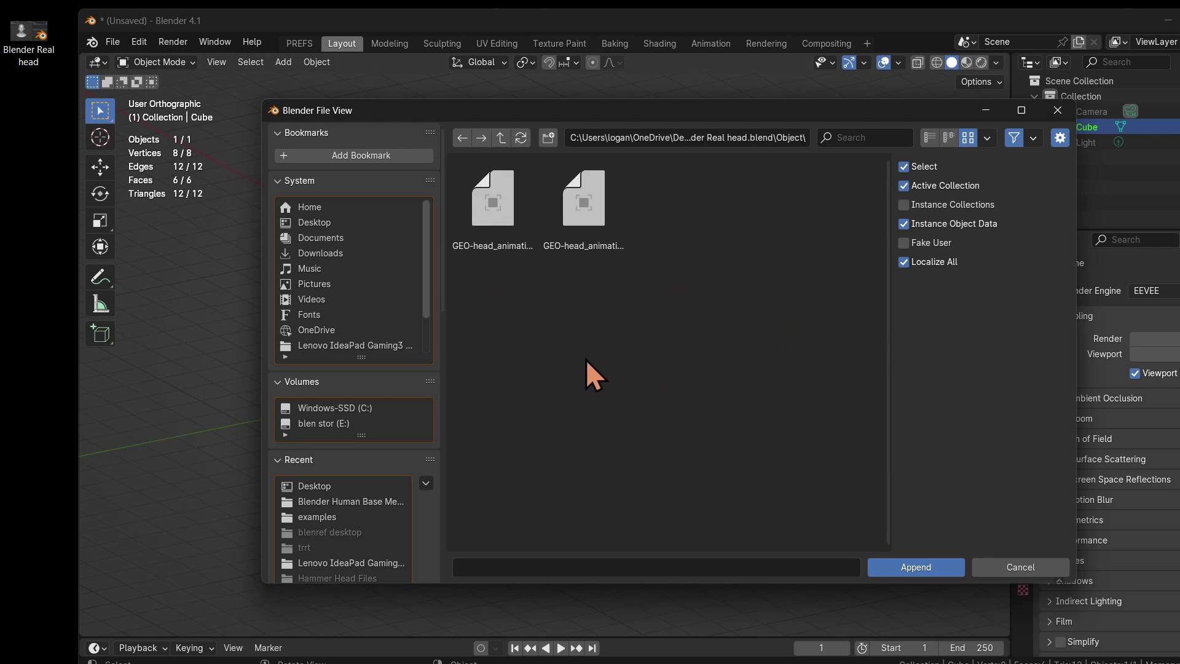
# Widen the file browser and examine the full names of the two stored head objects.
pyautogui.click(599, 205)
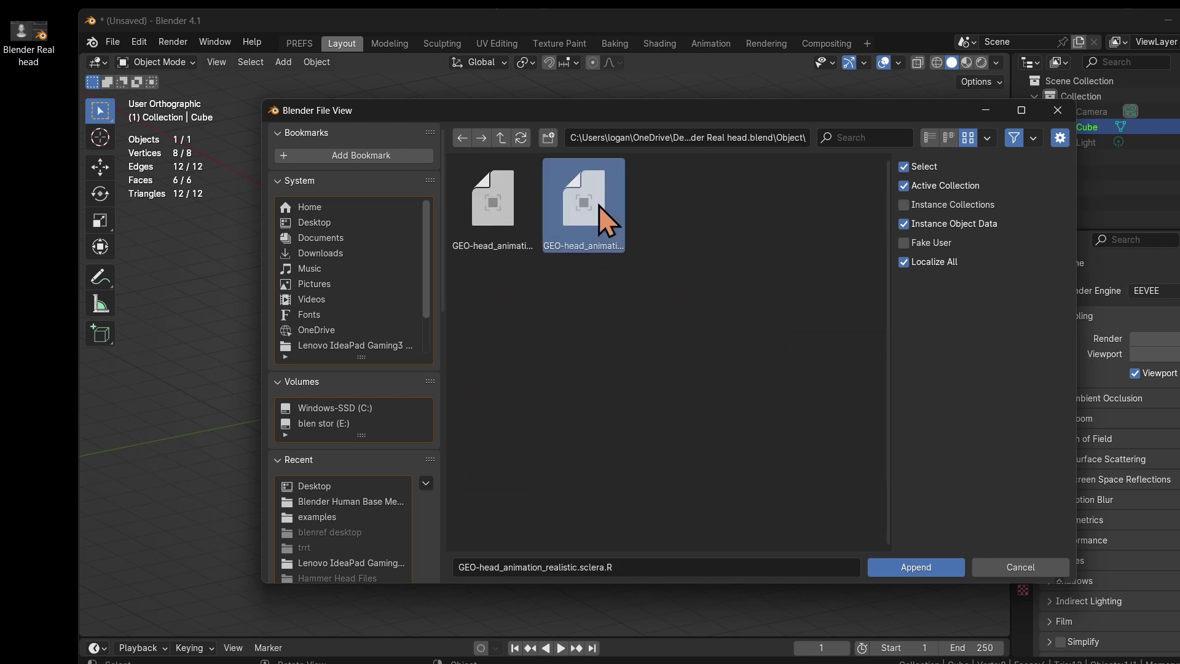
pyautogui.moveTo(260, 264); pyautogui.dragTo(100, 270)
pyautogui.click(341, 208)
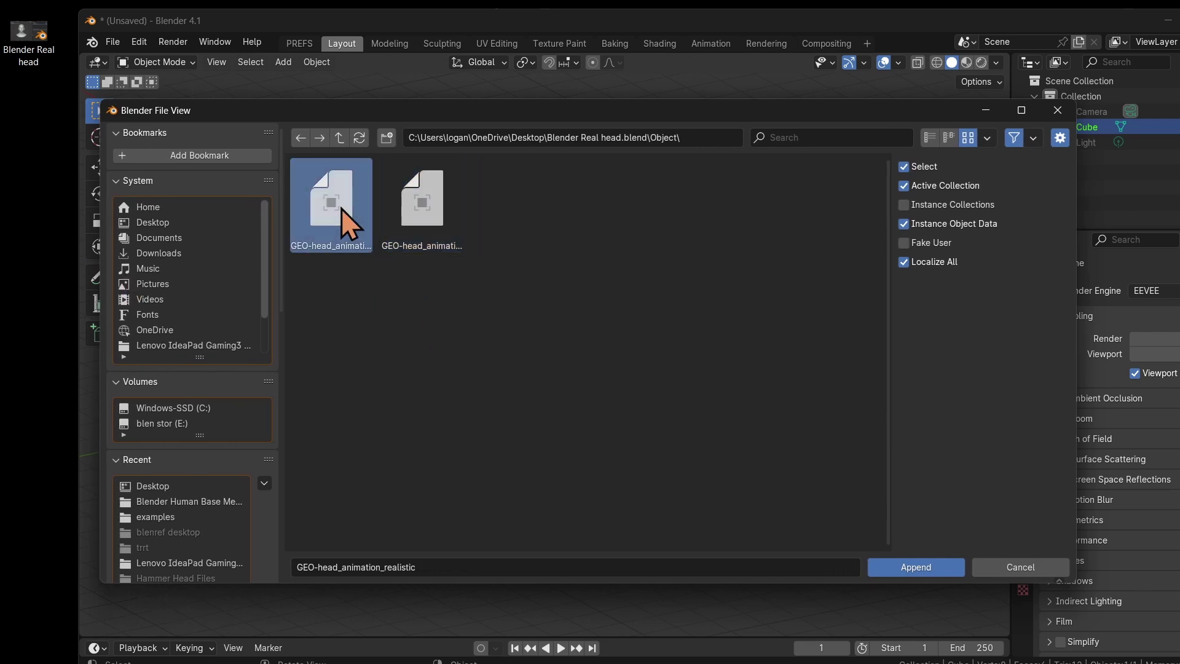
pyautogui.click(415, 206)
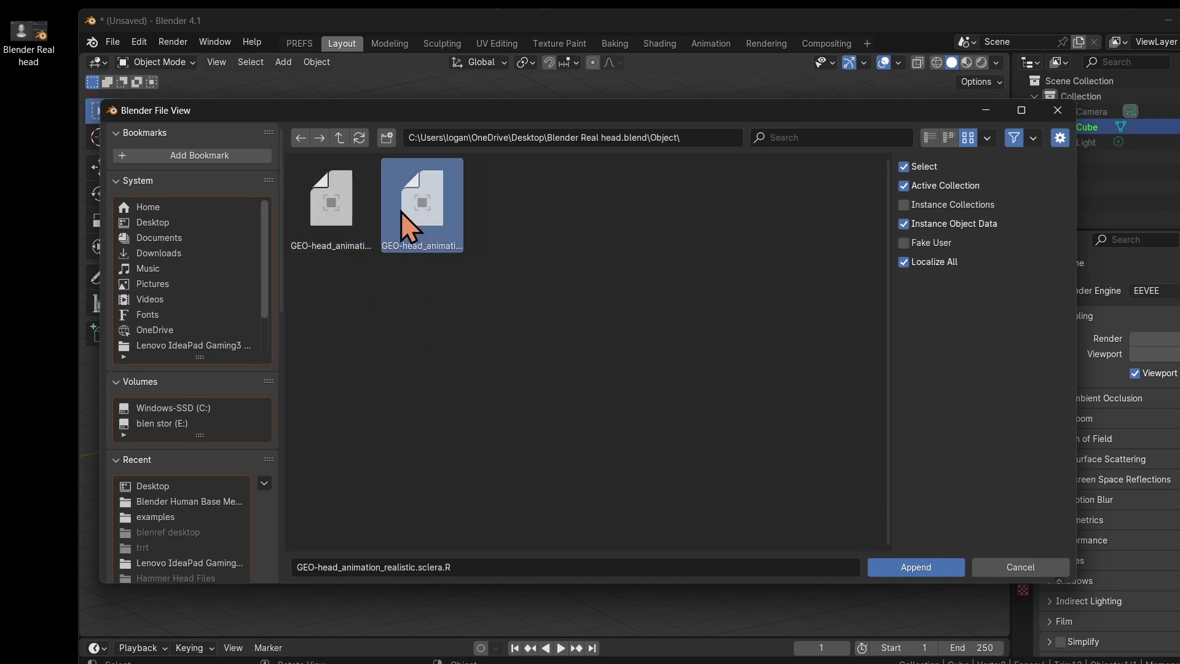
pyautogui.click(331, 215)
pyautogui.click(421, 216)
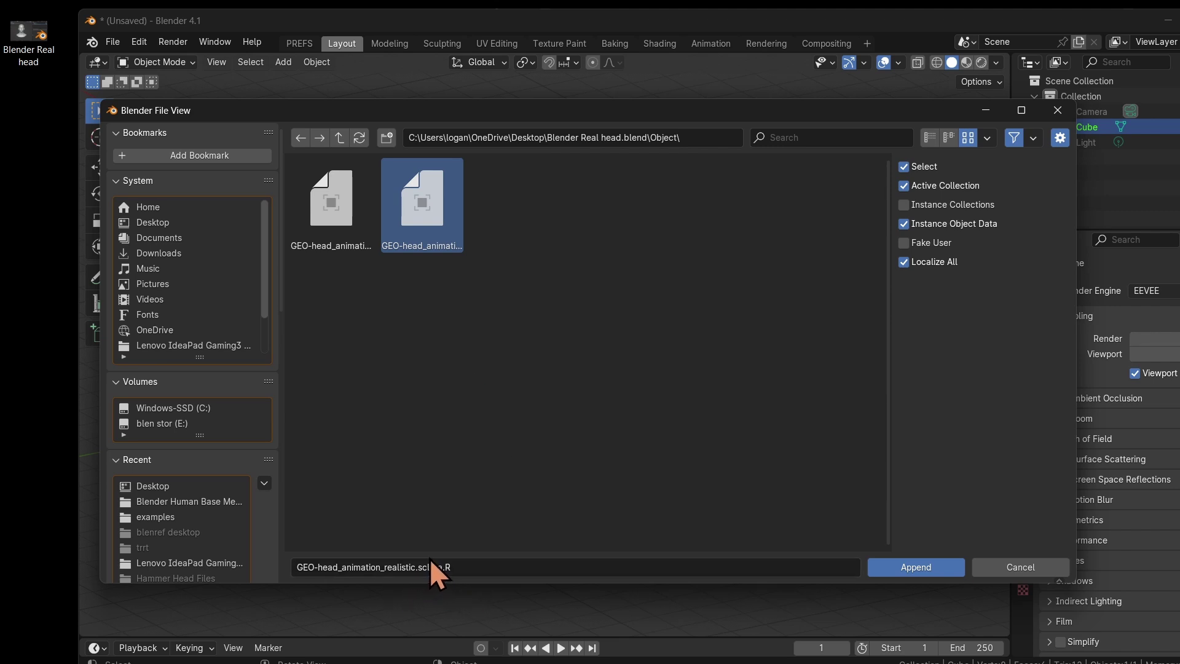
pyautogui.click(327, 196)
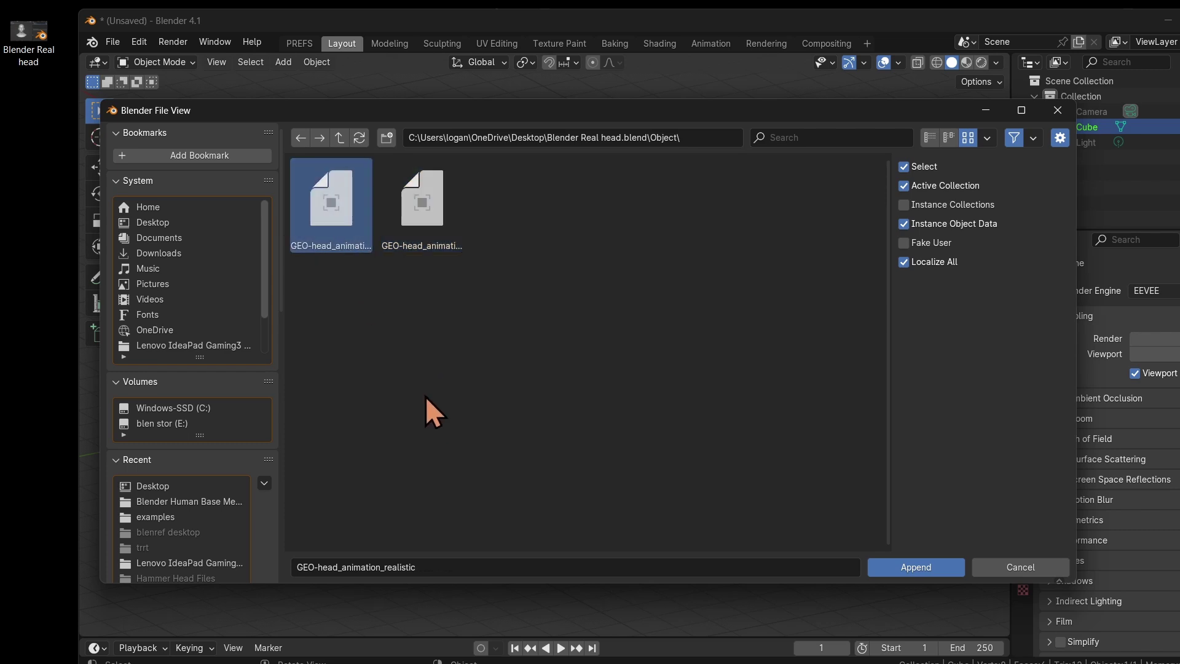
# Append both GEO-head_animation_realistic and GEO-head_animation_realistic.sclera.R to the scene, and maximize the Blender window.
pyautogui.moveTo(335, 315); pyautogui.dragTo(438, 203)
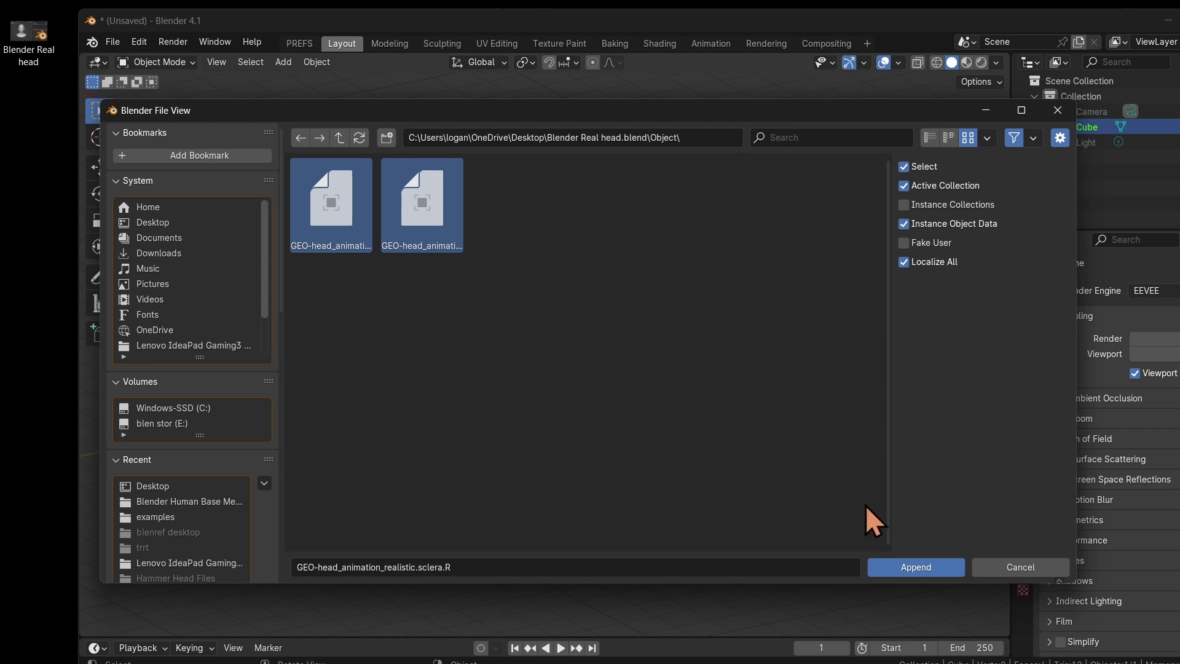
pyautogui.click(920, 566)
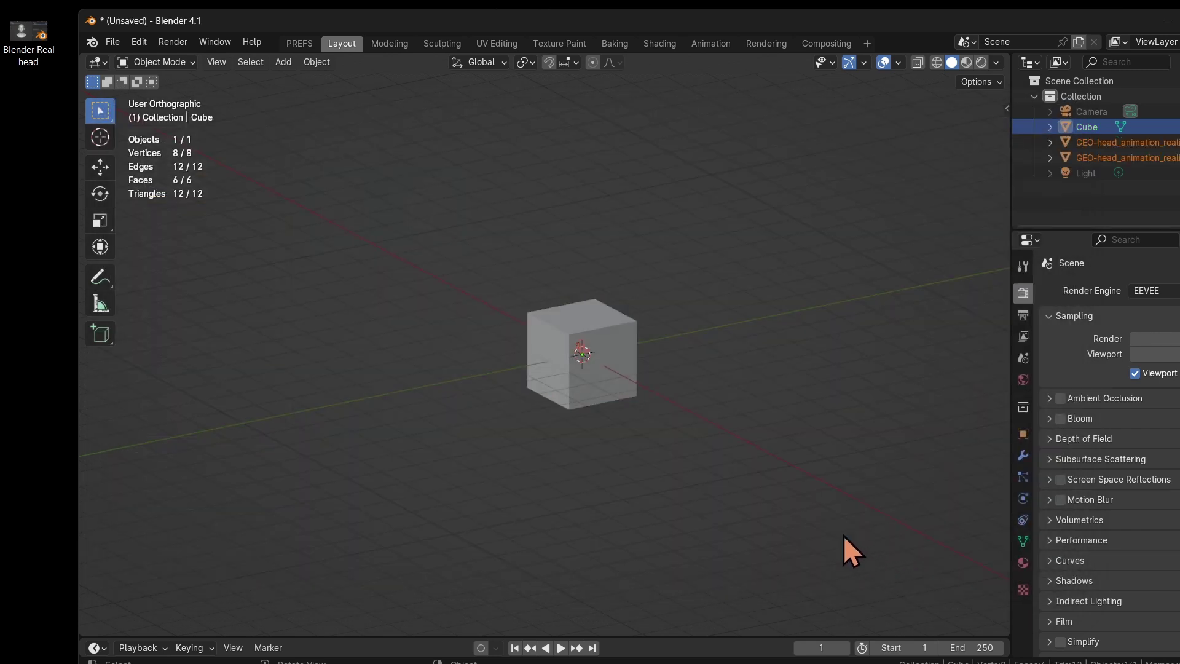
pyautogui.doubleClick(1077, 20)
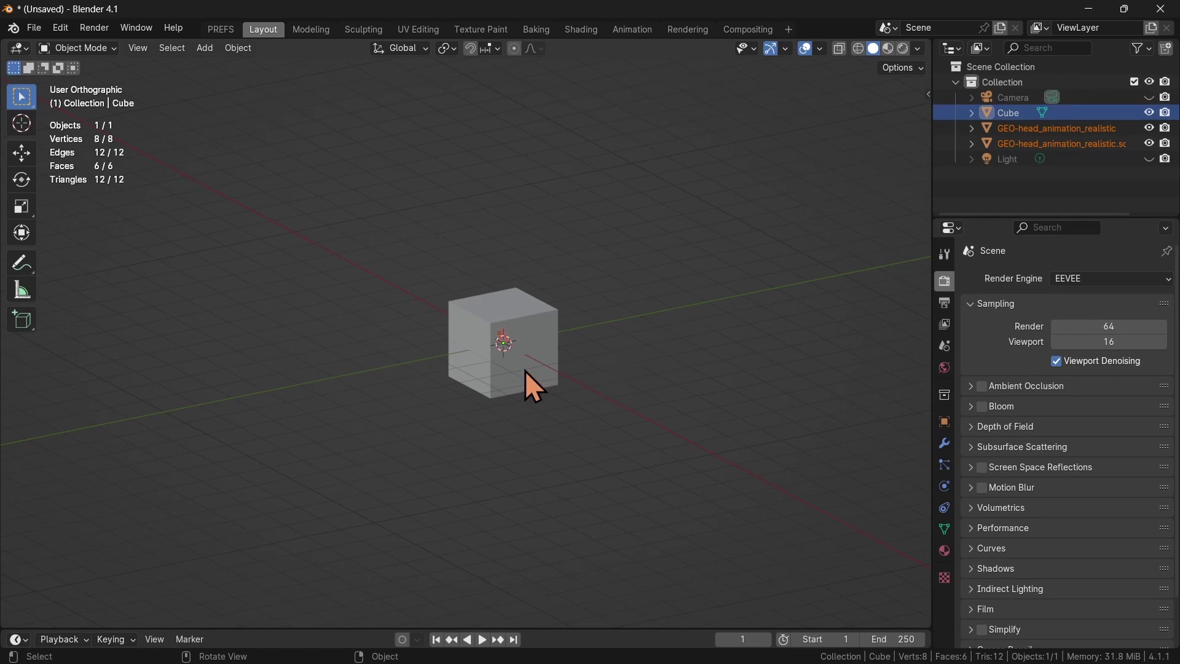
# Delete the default cube that surrounds the appended heads.
pyautogui.scroll(8, 514, 340)
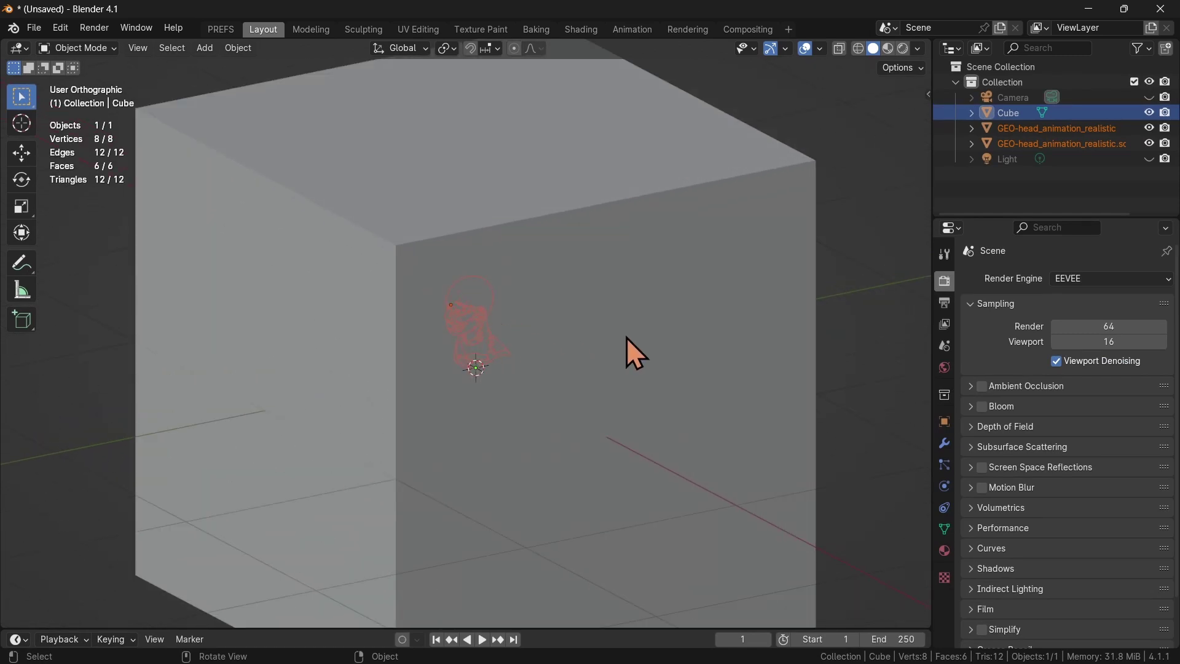
pyautogui.click(626, 337)
pyautogui.press('x')
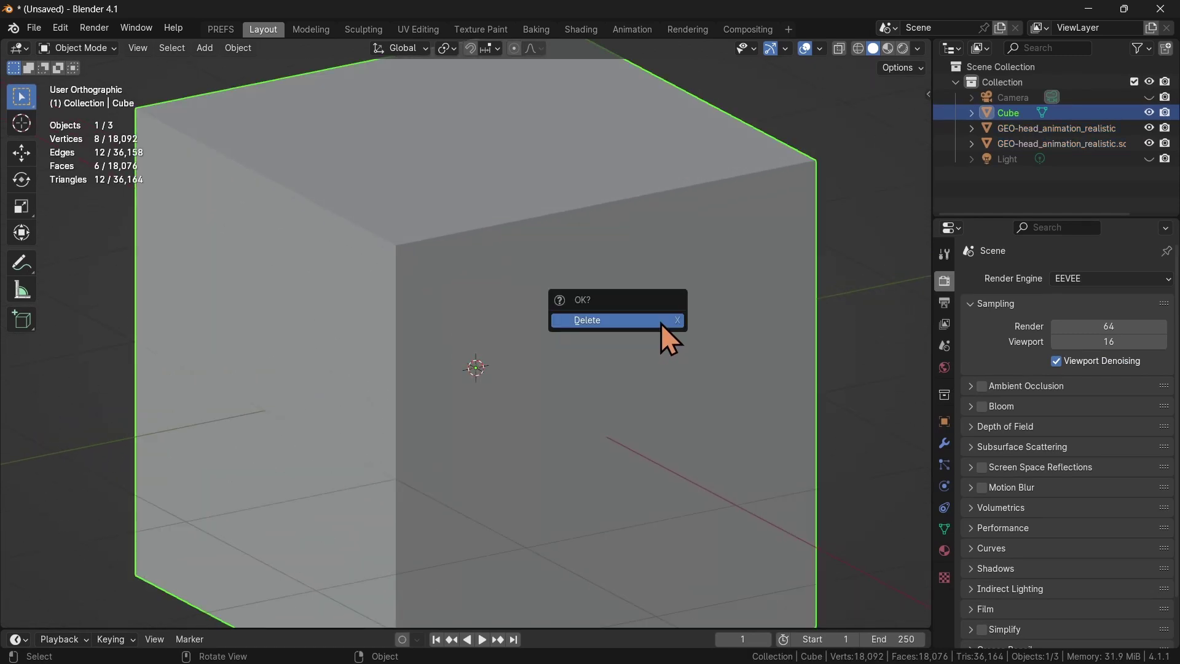
pyautogui.click(661, 324)
# Select the GEO-head_animation_realistic object and frame it in the viewport.
pyautogui.scroll(-7, 593, 348)
pyautogui.moveTo(593, 348); pyautogui.dragTo(574, 306, button='middle')
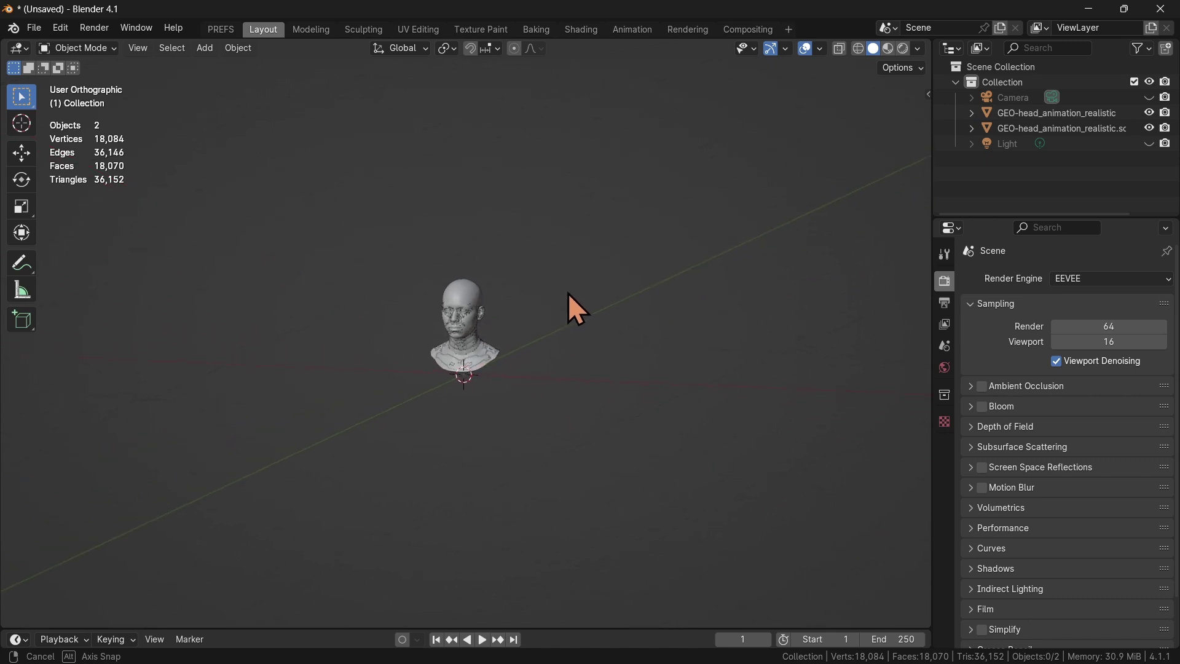
pyautogui.scroll(6, 482, 354)
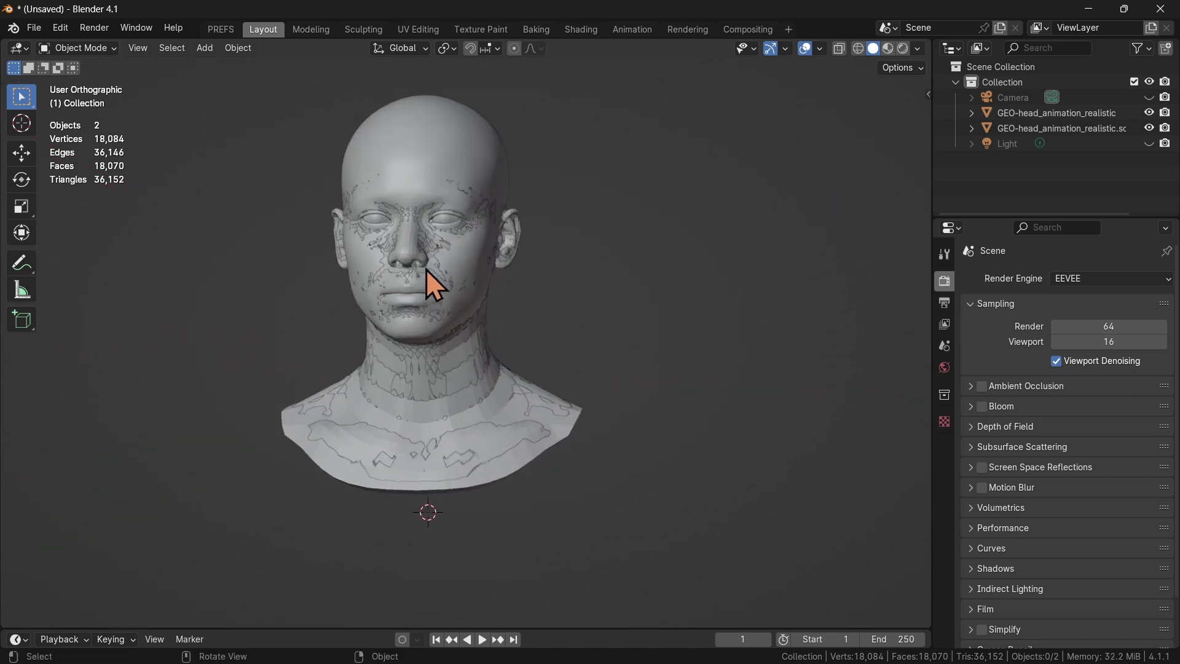
pyautogui.scroll(2, 429, 272)
pyautogui.moveTo(466, 275)
pyautogui.mouseDown(button='middle')
pyautogui.moveTo(461, 315)
pyautogui.moveTo(452, 305)
pyautogui.moveTo(487, 281)
pyautogui.mouseUp(button='middle')
pyautogui.click(490, 278)
pyautogui.press('KP_Decimal')
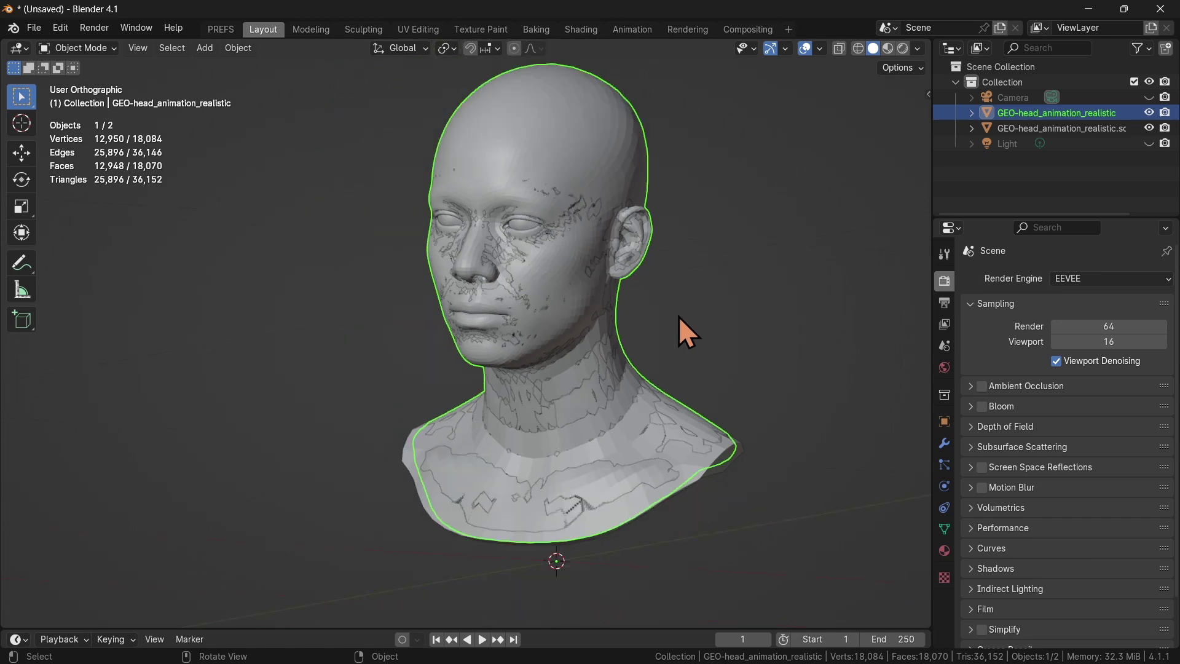
# Shift GEO-head_animation_realistic aside to inspect the other head overlapping it, and cancel the move.
pyautogui.hotkey('shift', 'd')
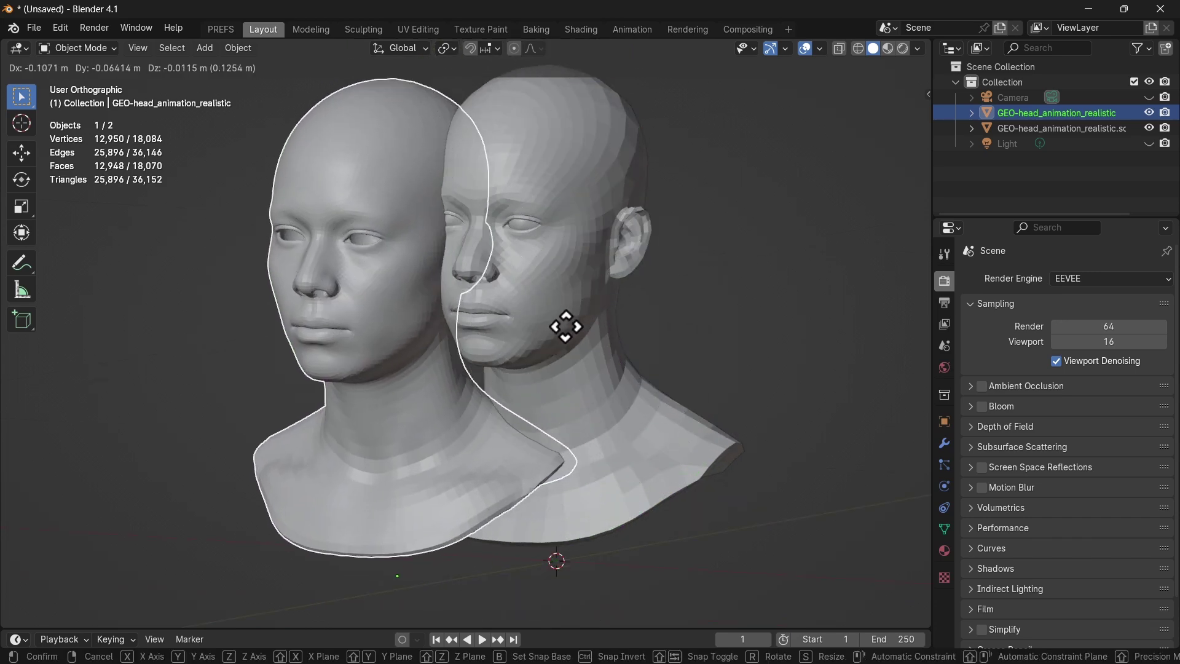
pyautogui.rightClick(566, 326)
pyautogui.scroll(-3, 676, 311)
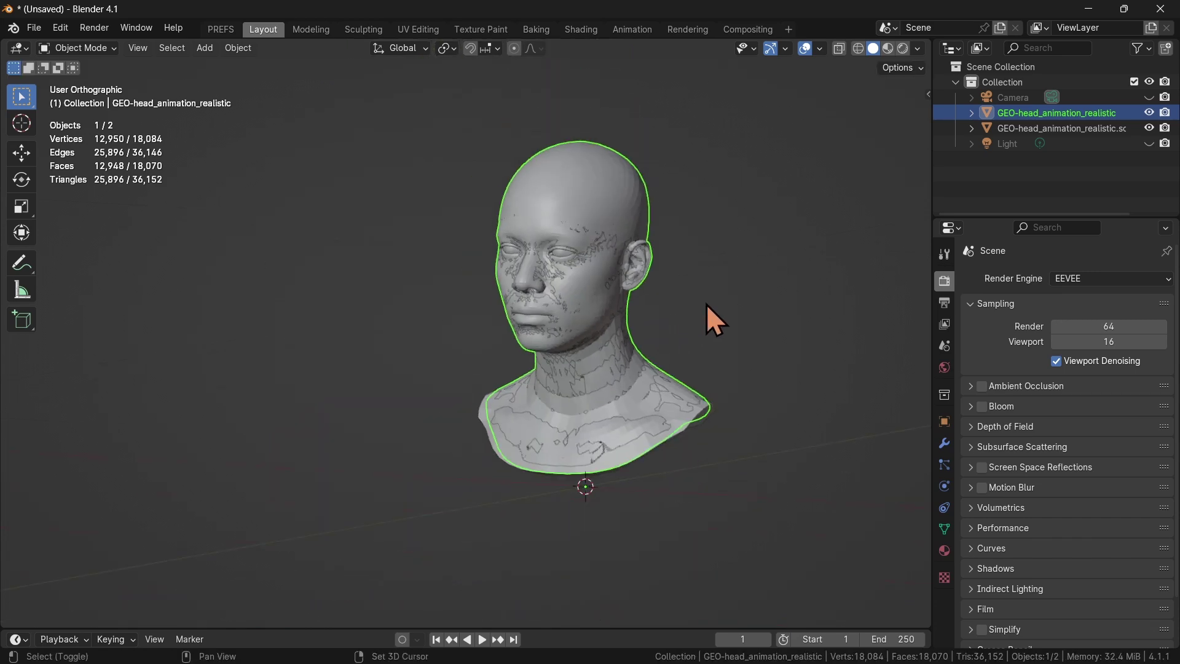
# Remove the Multires modifier from GEO-head_animation_realistic, adjusting the editor sizes to fit its modifier settings.
pyautogui.moveTo(706, 304); pyautogui.dragTo(602, 325, button='middle')
pyautogui.click(940, 446)
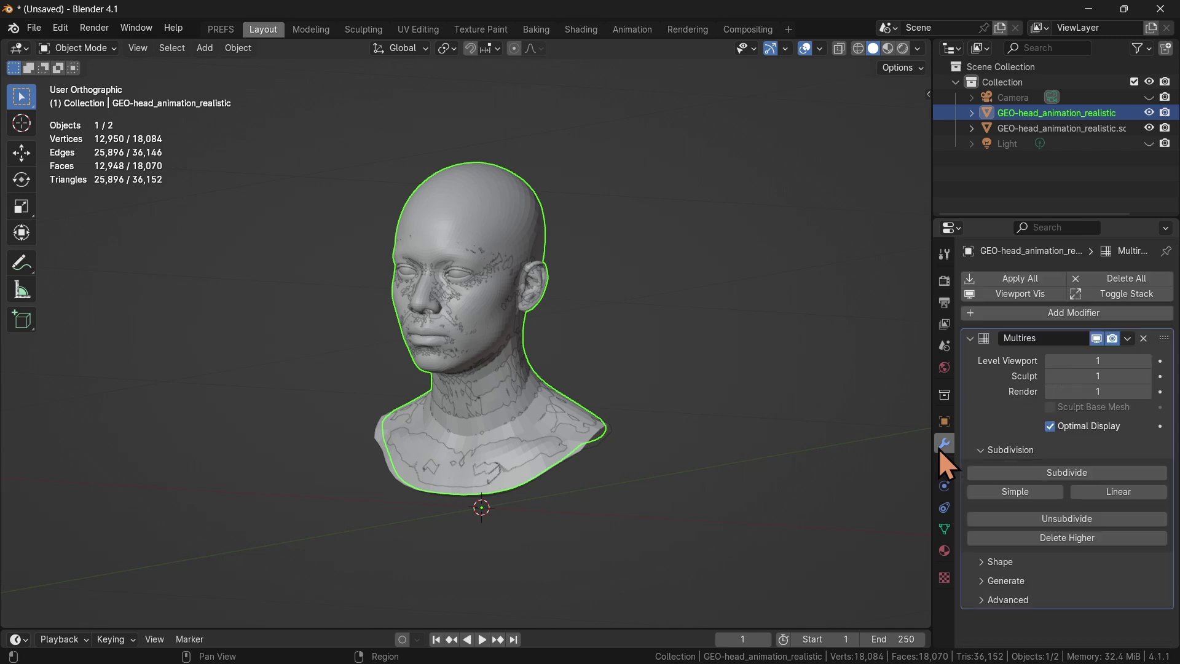
pyautogui.moveTo(935, 329); pyautogui.dragTo(824, 338)
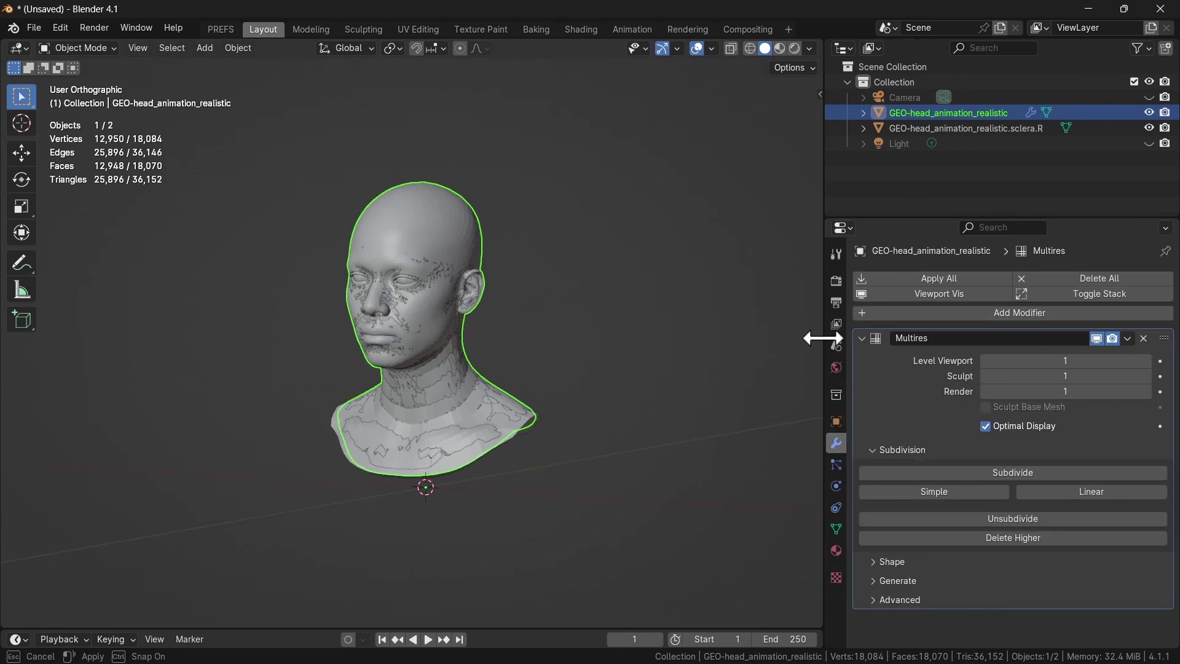
pyautogui.moveTo(912, 216); pyautogui.dragTo(914, 179)
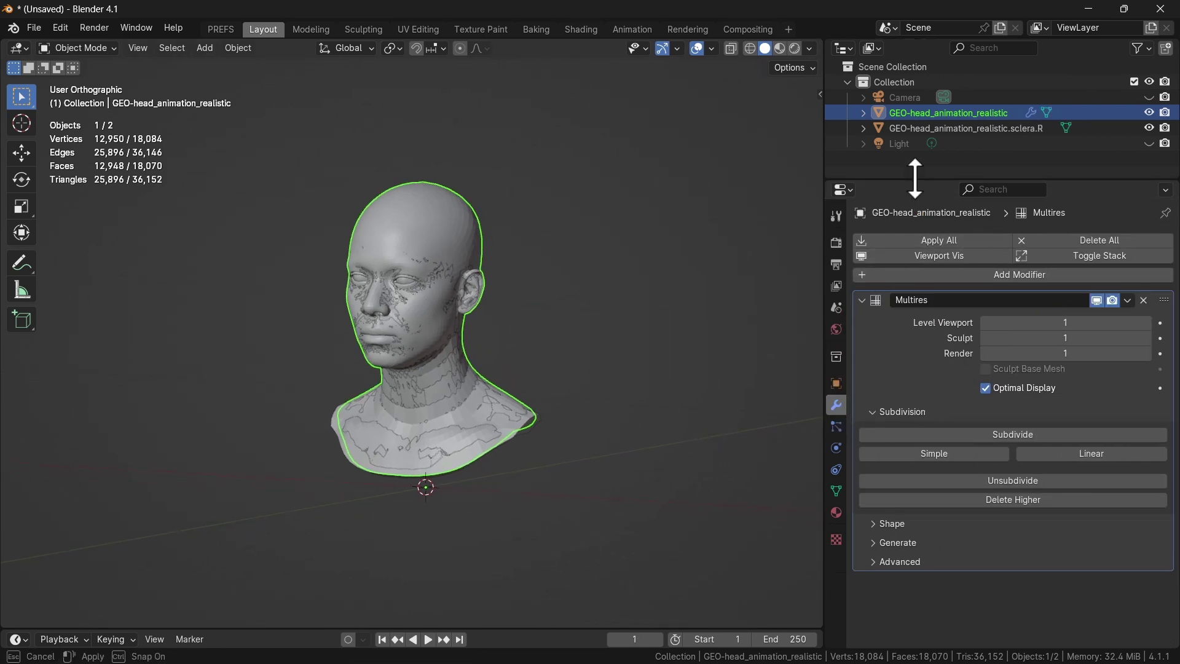
pyautogui.click(1144, 300)
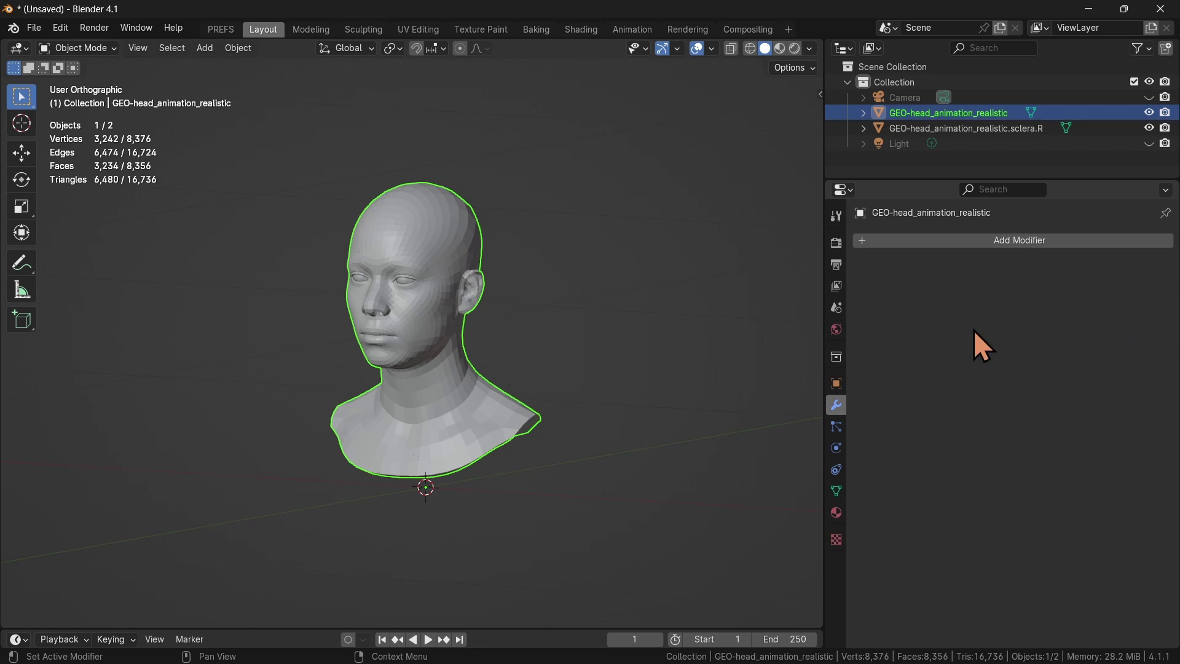
pyautogui.moveTo(920, 179); pyautogui.dragTo(913, 290)
# Shift the head without the modifier aside twice to compare its eye sockets with the overlapping head, cancelling each move.
pyautogui.scroll(2, 436, 320)
pyautogui.moveTo(423, 308); pyautogui.dragTo(439, 315, button='middle')
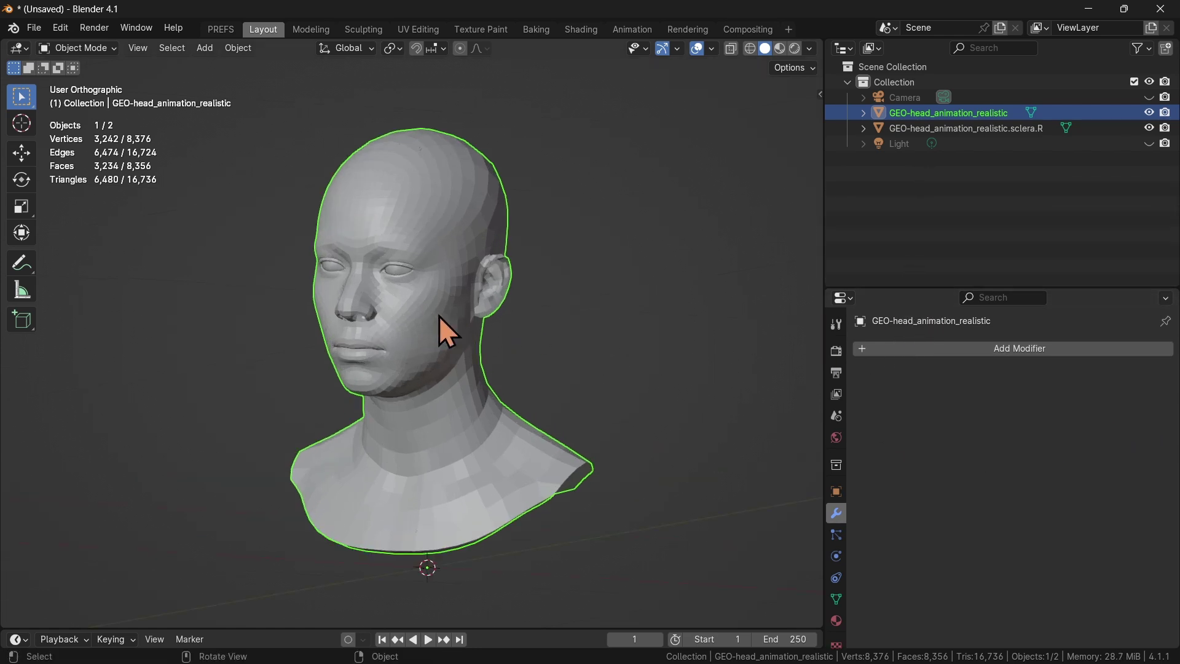
pyautogui.hotkey('shift', 'd')
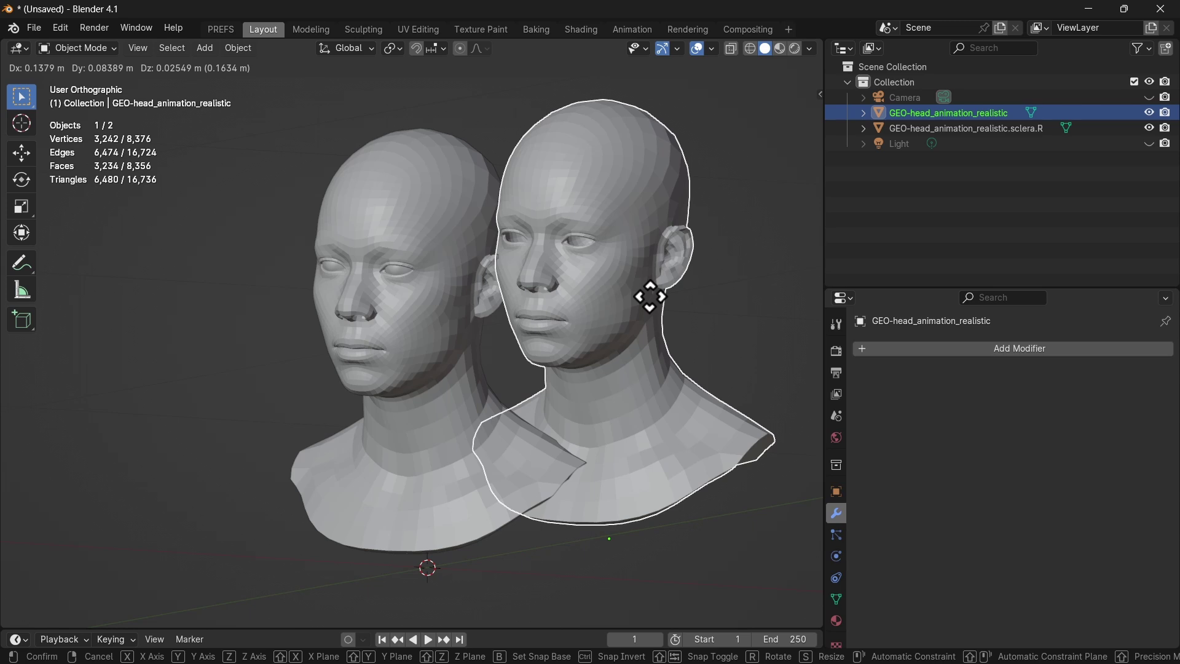
pyautogui.rightClick(649, 297)
pyautogui.moveTo(422, 321); pyautogui.dragTo(460, 305, button='middle')
pyautogui.scroll(3, 443, 285)
pyautogui.hotkey('shift', 'd')
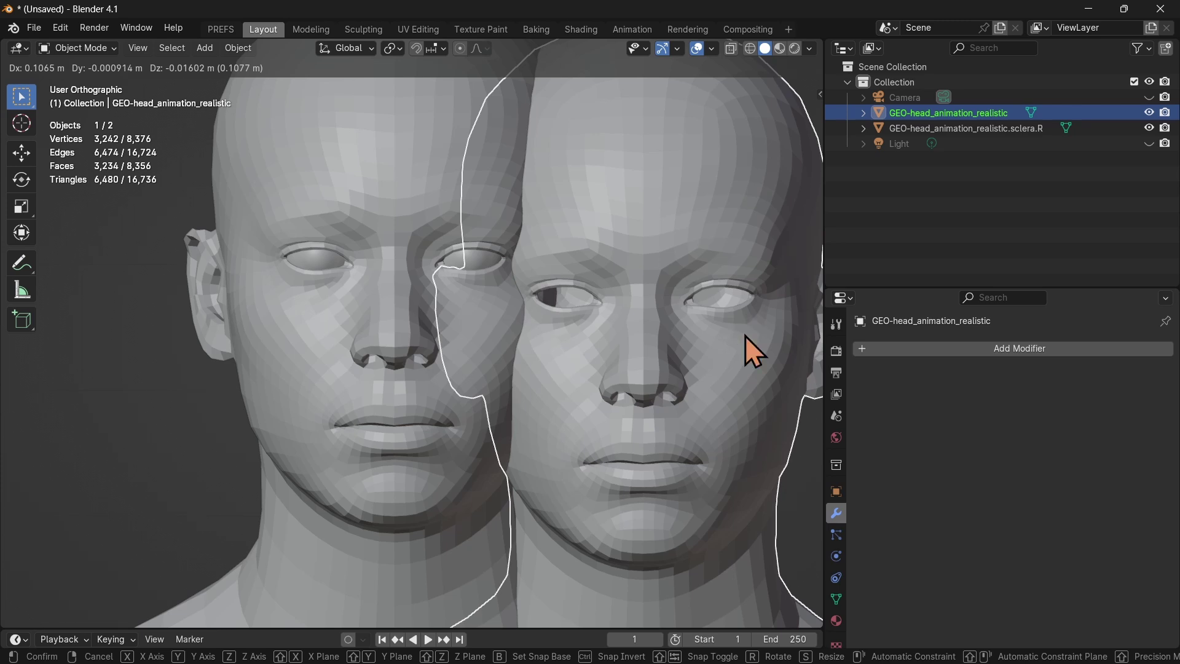
pyautogui.rightClick(753, 323)
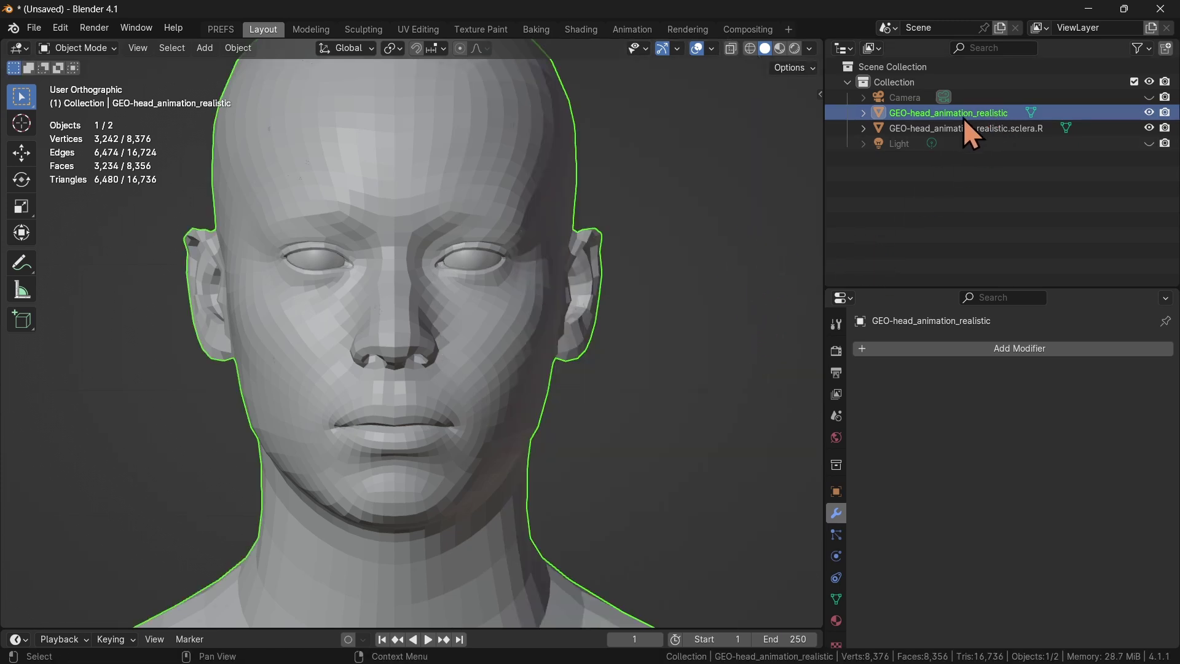
# Hide GEO-head_animation_realistic.sclera.R and rename the two heads Blender Real Head-eyes and Blender Real Head-no eyes.
pyautogui.click(990, 129)
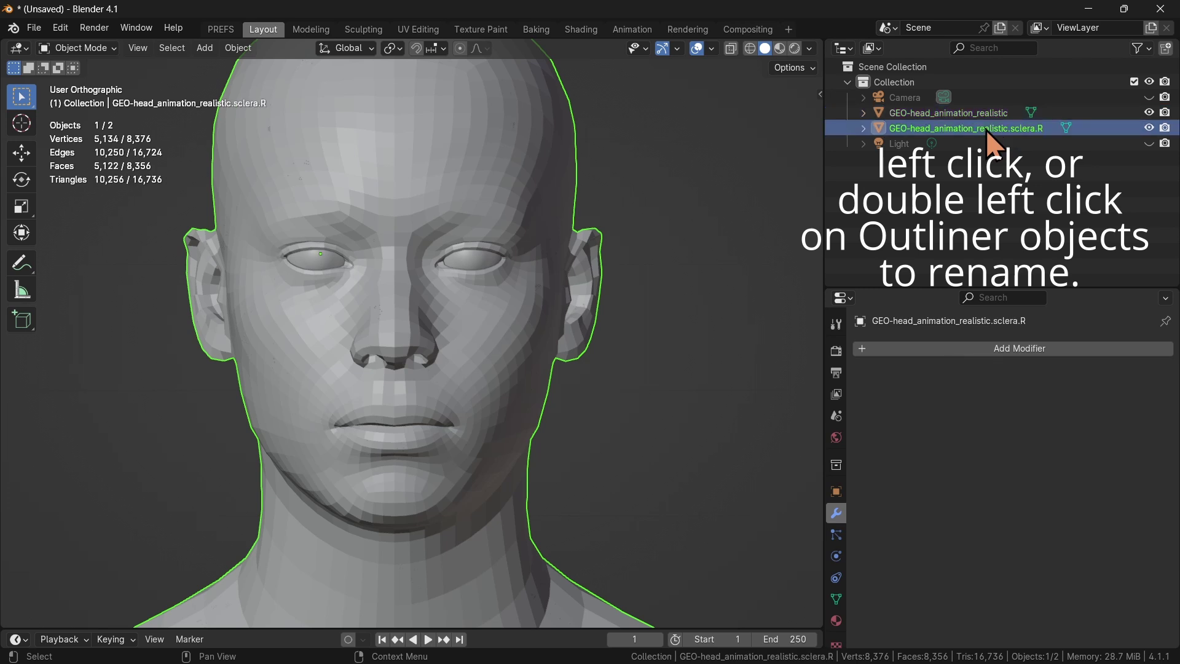
pyautogui.click(1148, 127)
pyautogui.click(511, 267)
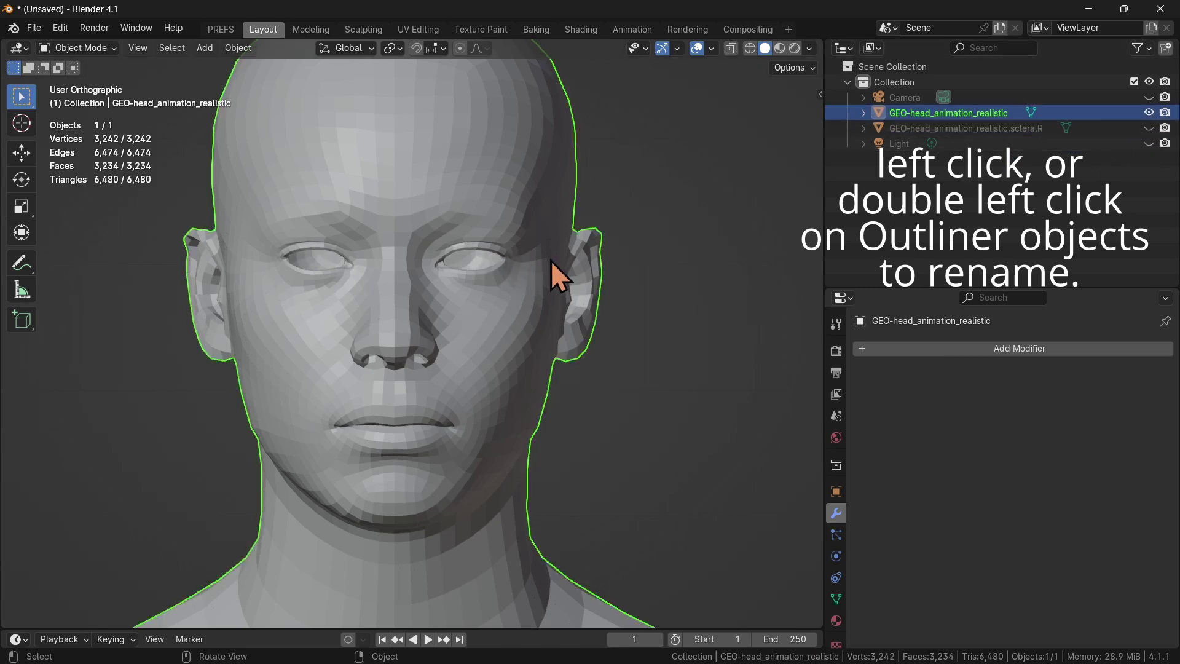
pyautogui.doubleClick(989, 113)
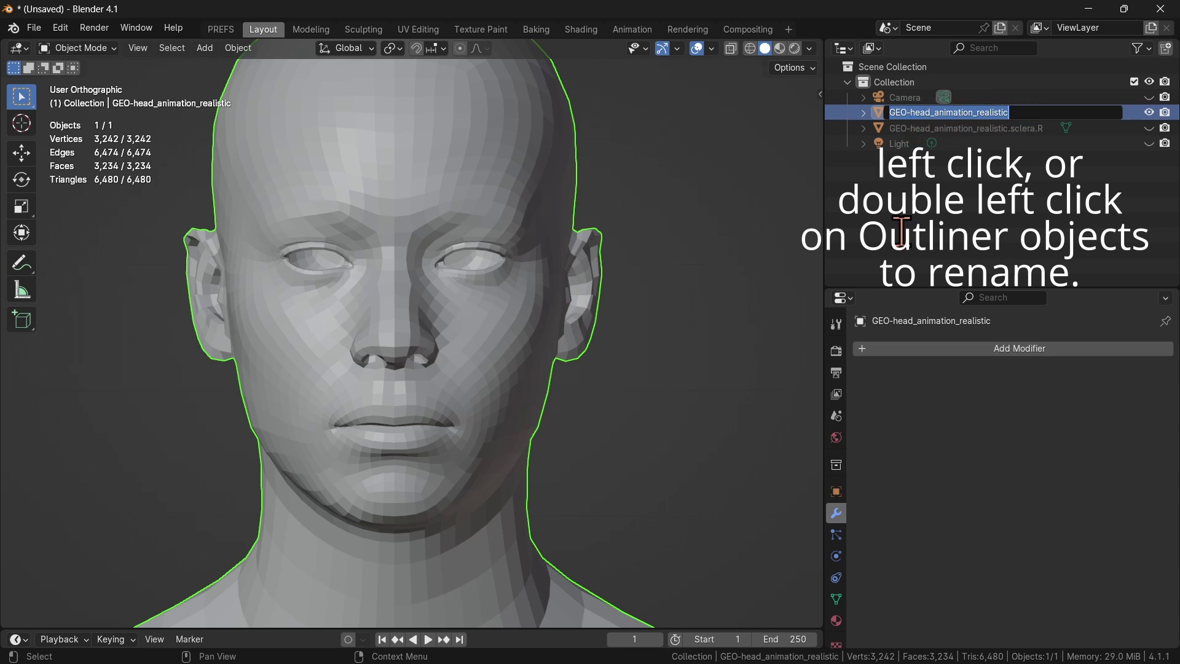
pyautogui.press('Escape')
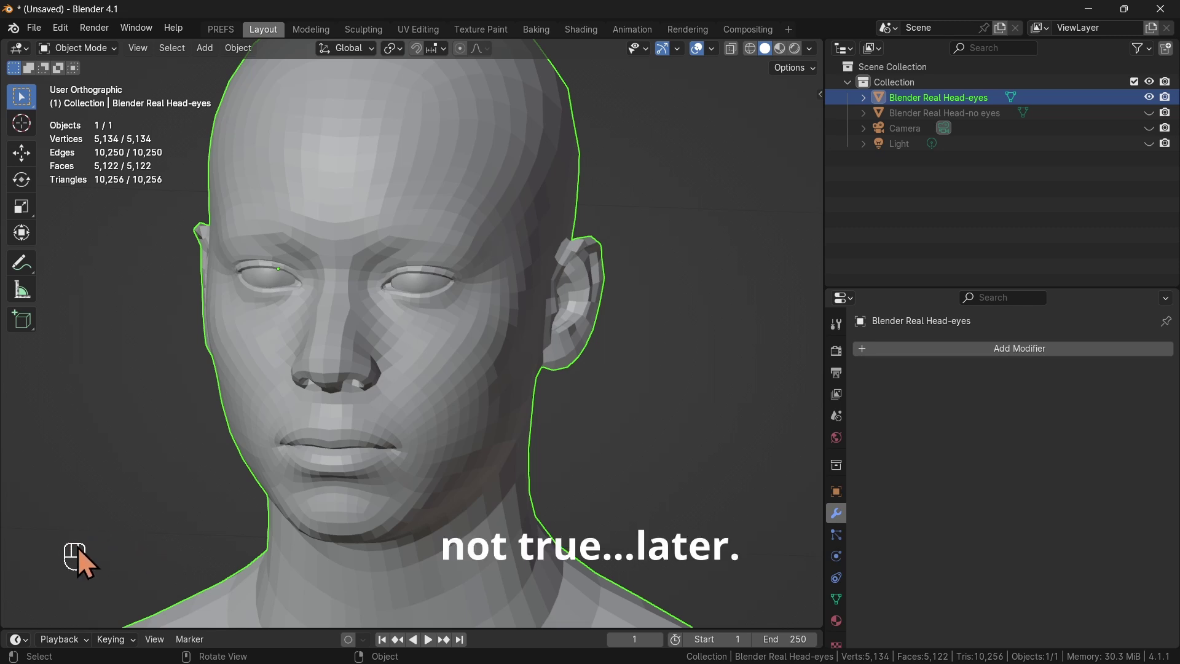
# Add a second collection to the scene and show the selectability and viewport-disable toggles in the Outliner.
pyautogui.moveTo(189, 535); pyautogui.dragTo(349, 470, button='middle')
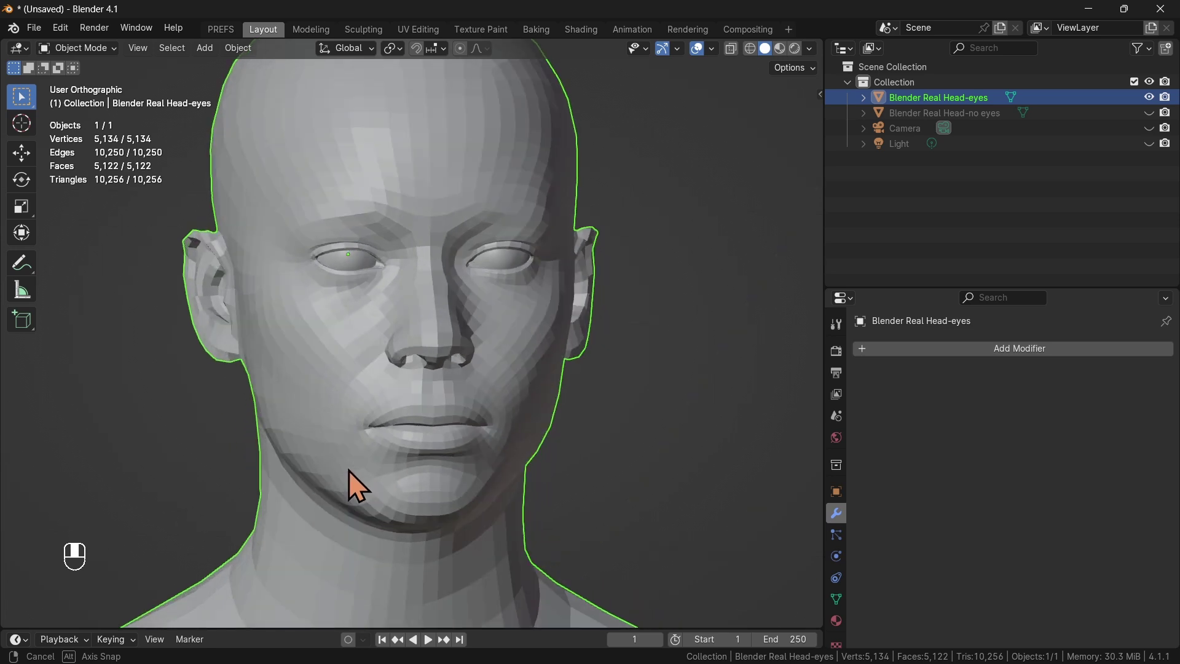
pyautogui.moveTo(491, 393); pyautogui.dragTo(468, 326, button='middle')
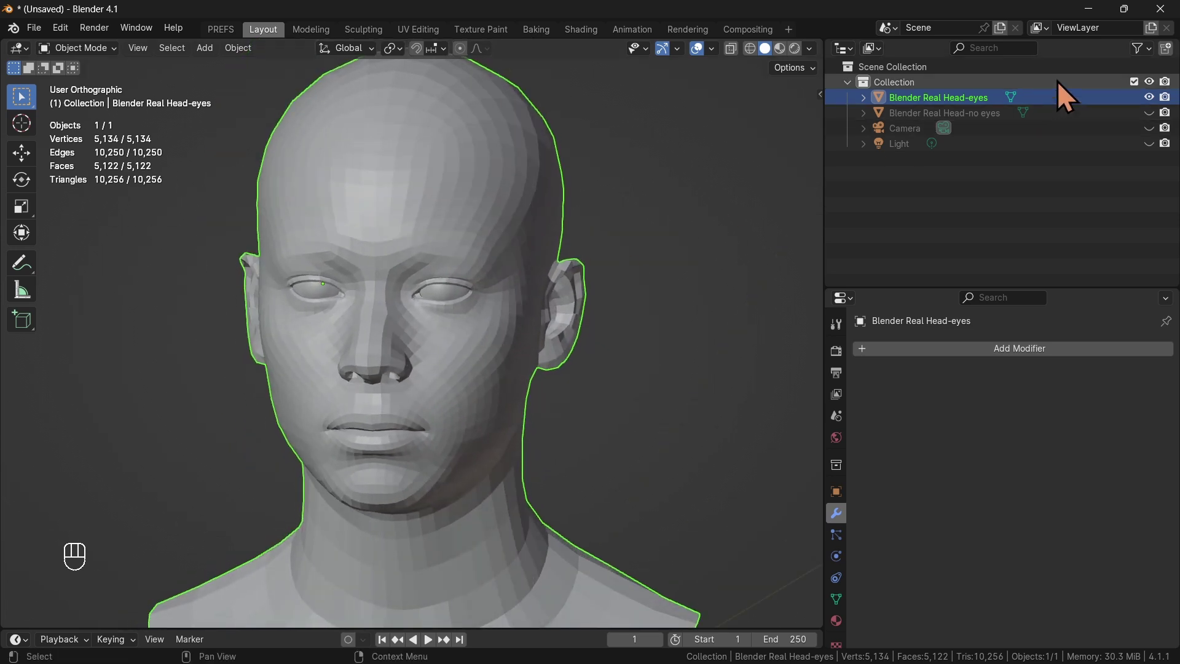
pyautogui.click(1167, 50)
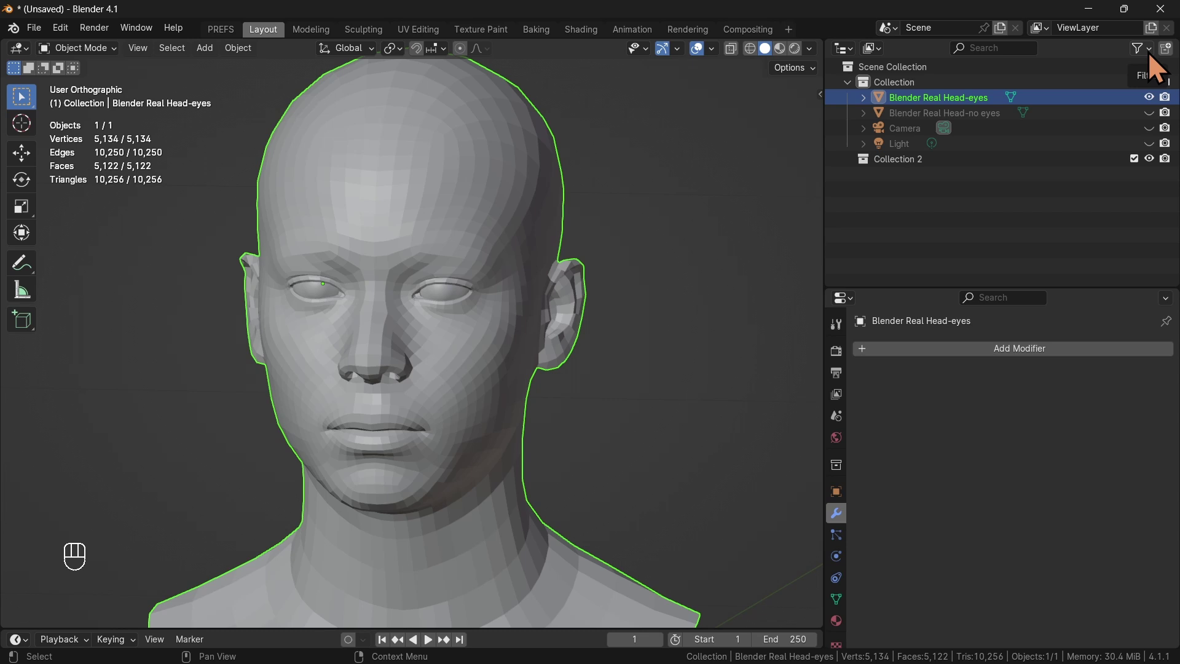
pyautogui.click(1144, 48)
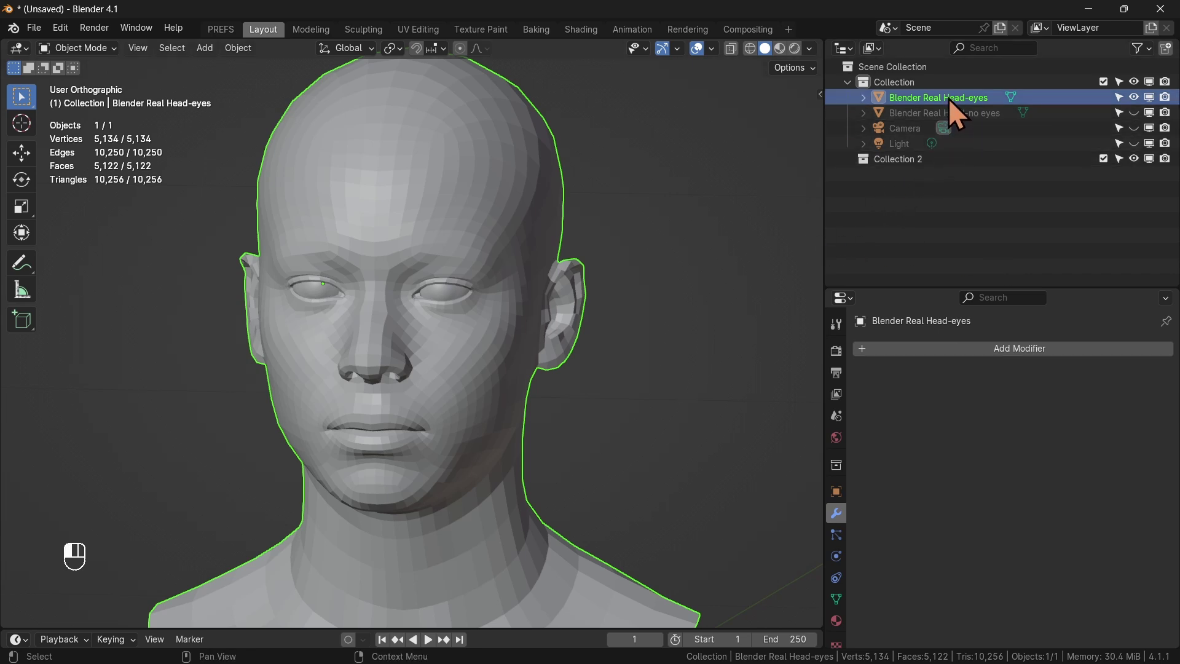
# Move Blender Real Head-eyes into Collection 2 and Blender Real Head-no eyes into a new third collection.
pyautogui.moveTo(949, 97); pyautogui.dragTo(900, 165)
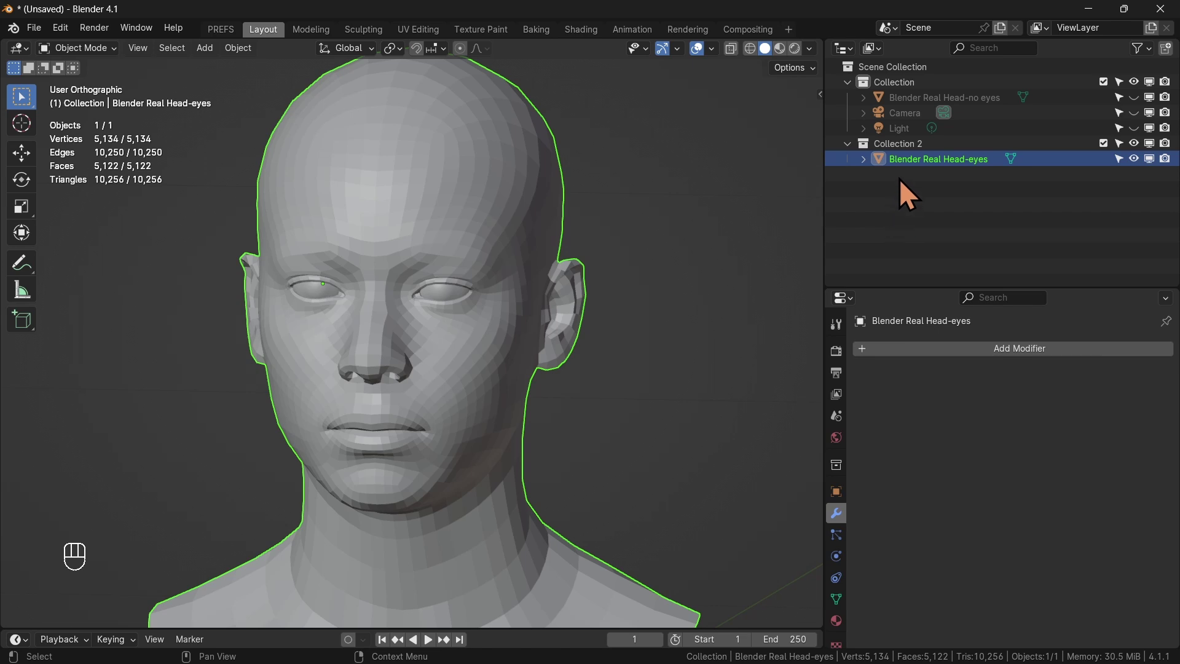
pyautogui.click(1166, 50)
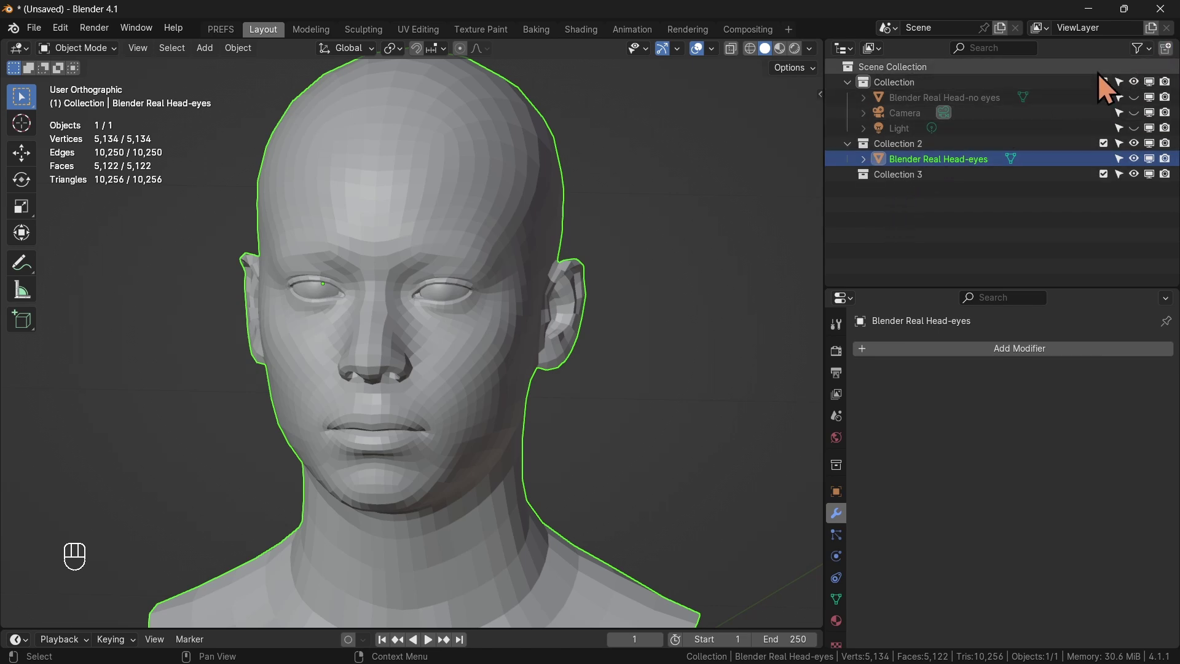
pyautogui.click(940, 99)
pyautogui.moveTo(933, 97); pyautogui.dragTo(896, 178)
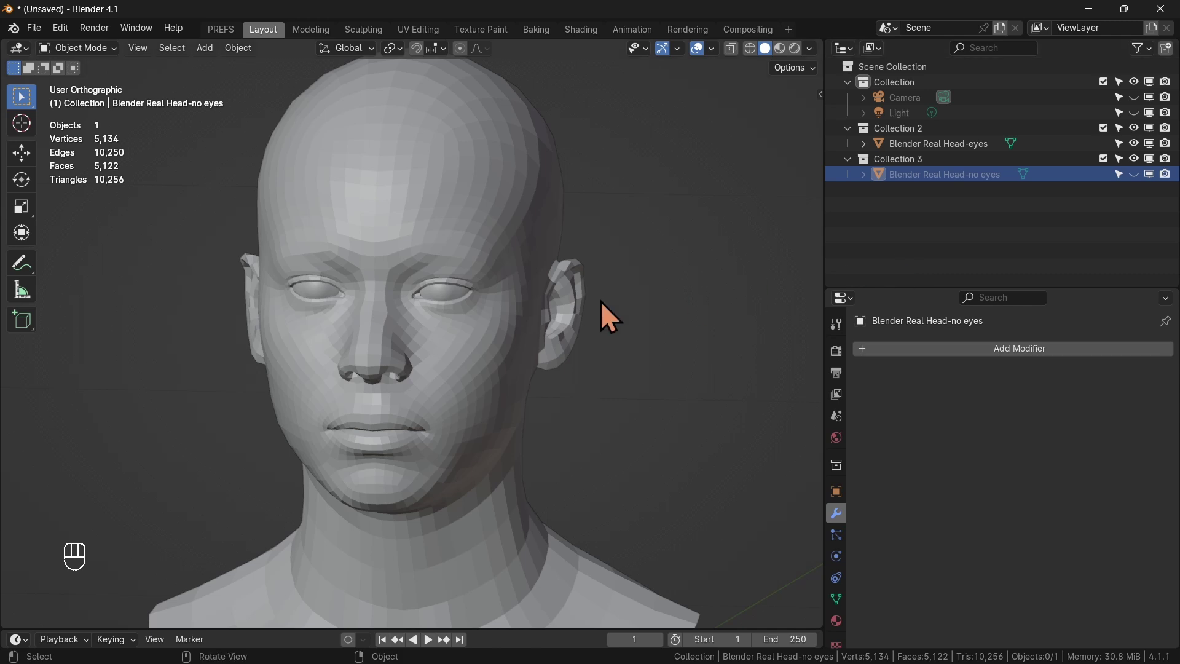
# Exclude Collection 3 from the view layer, and open the name of Collection 2 for editing without changing it.
pyautogui.click(1104, 159)
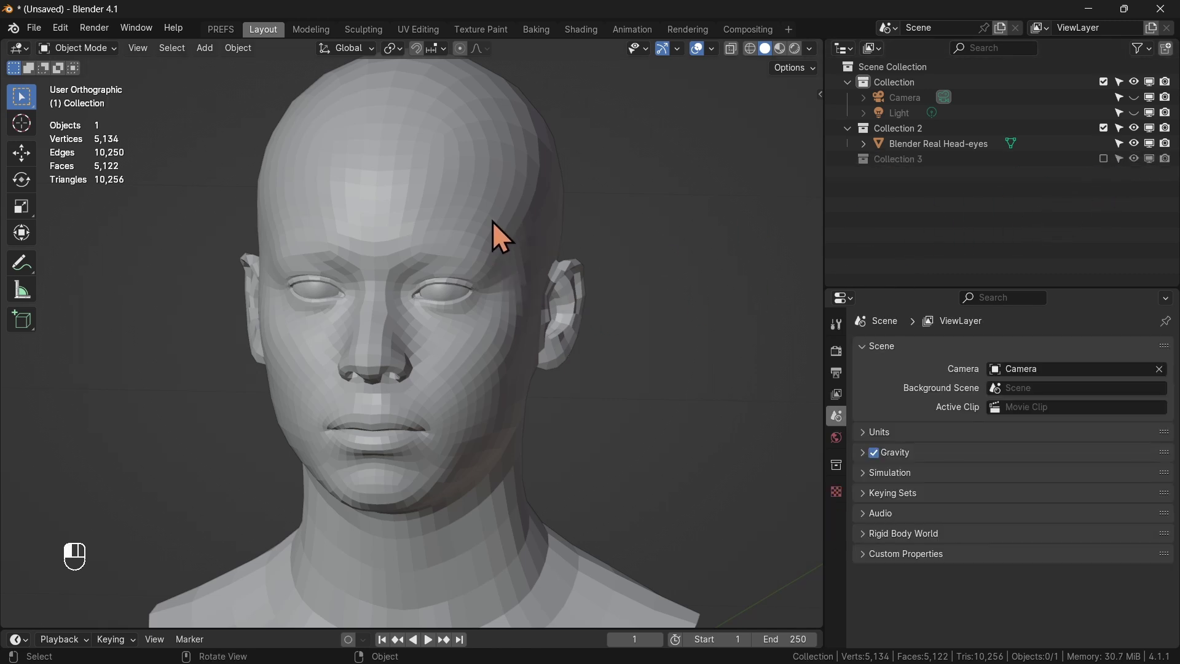
pyautogui.click(492, 221)
pyautogui.doubleClick(908, 129)
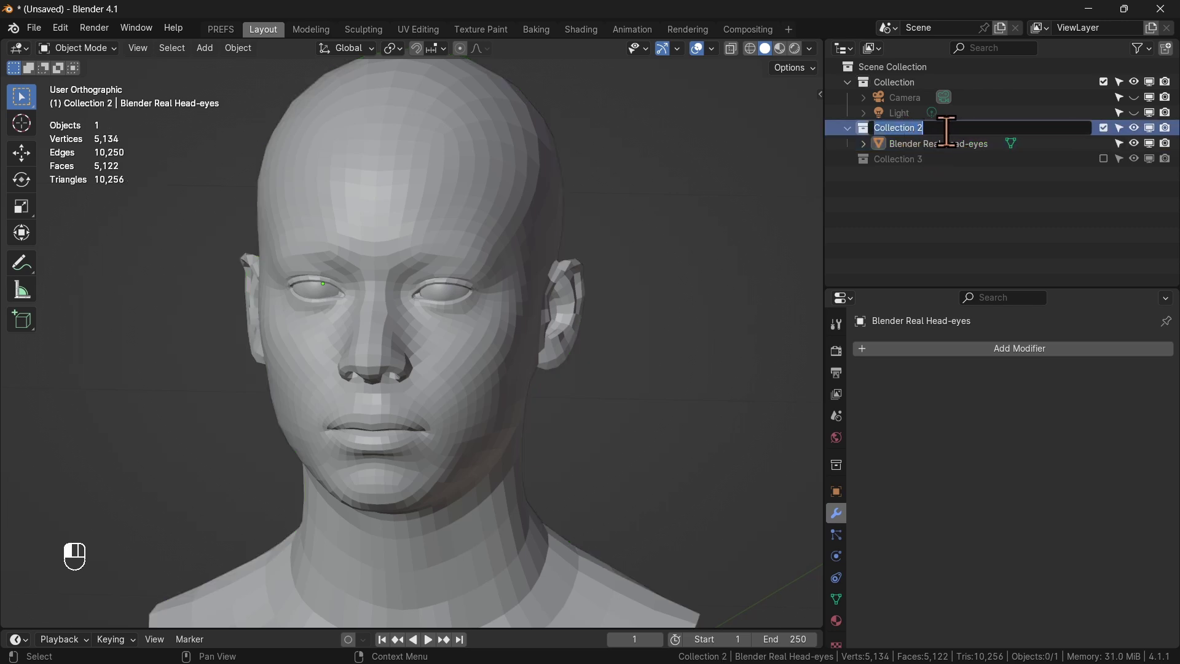
pyautogui.click(932, 198)
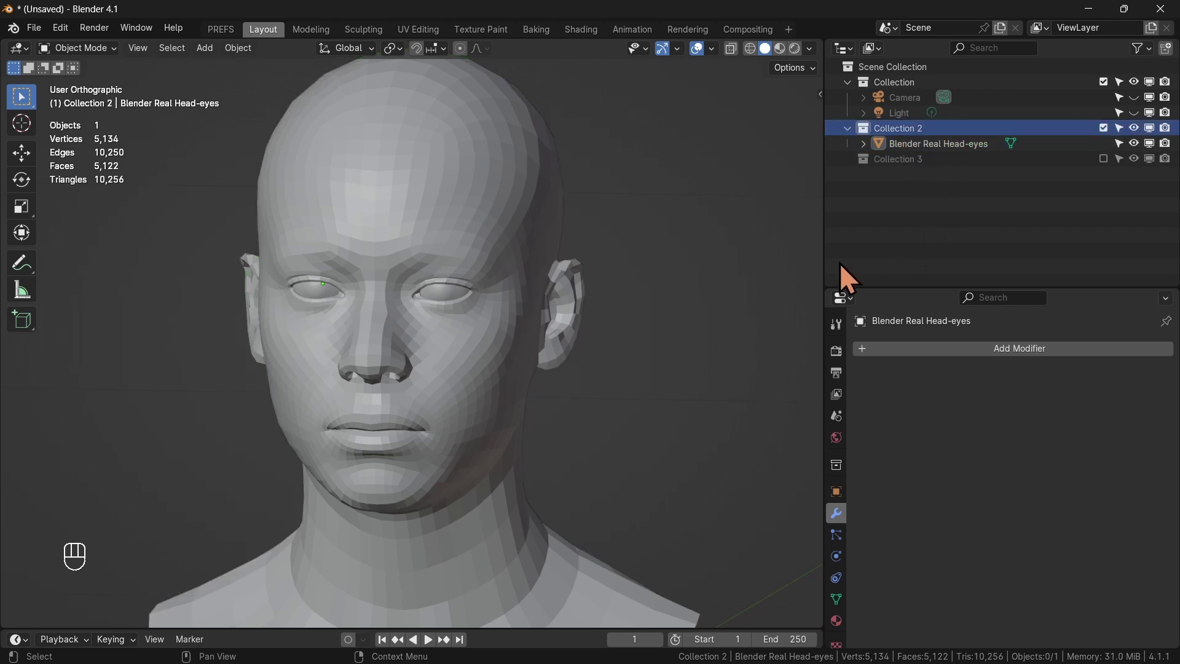
# View the head straight from the front and bring up the Transform values of Blender Real Head-eyes.
pyautogui.moveTo(548, 303); pyautogui.dragTo(471, 295, button='middle')
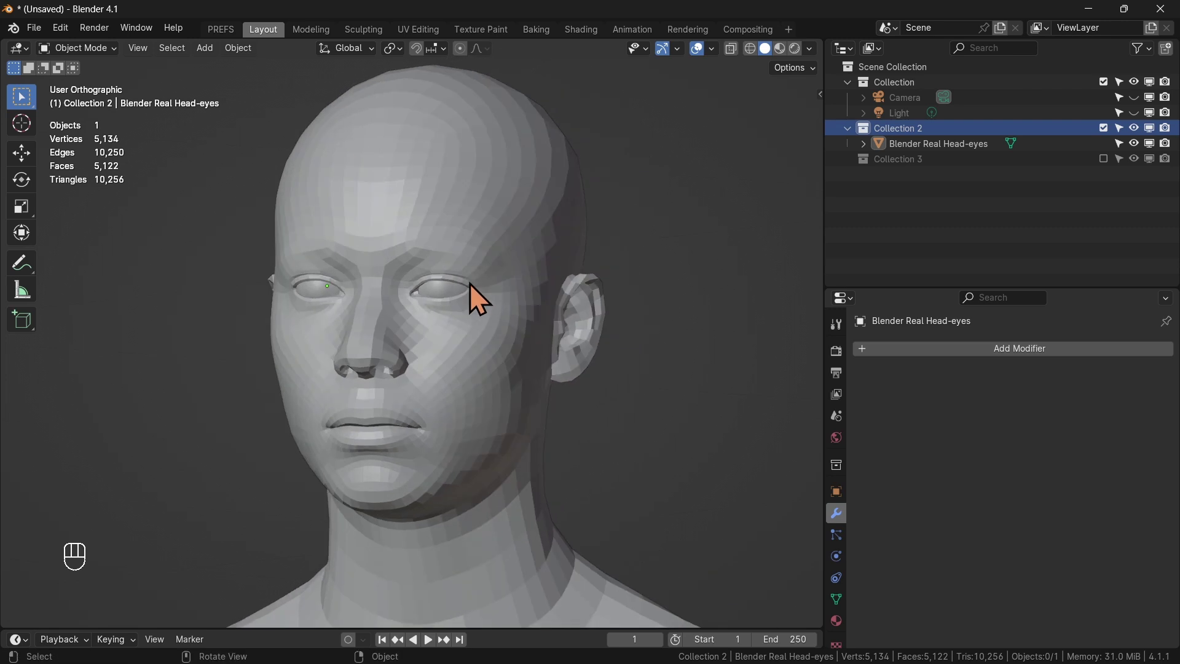
pyautogui.scroll(-3, 468, 301)
pyautogui.press('KP_1')
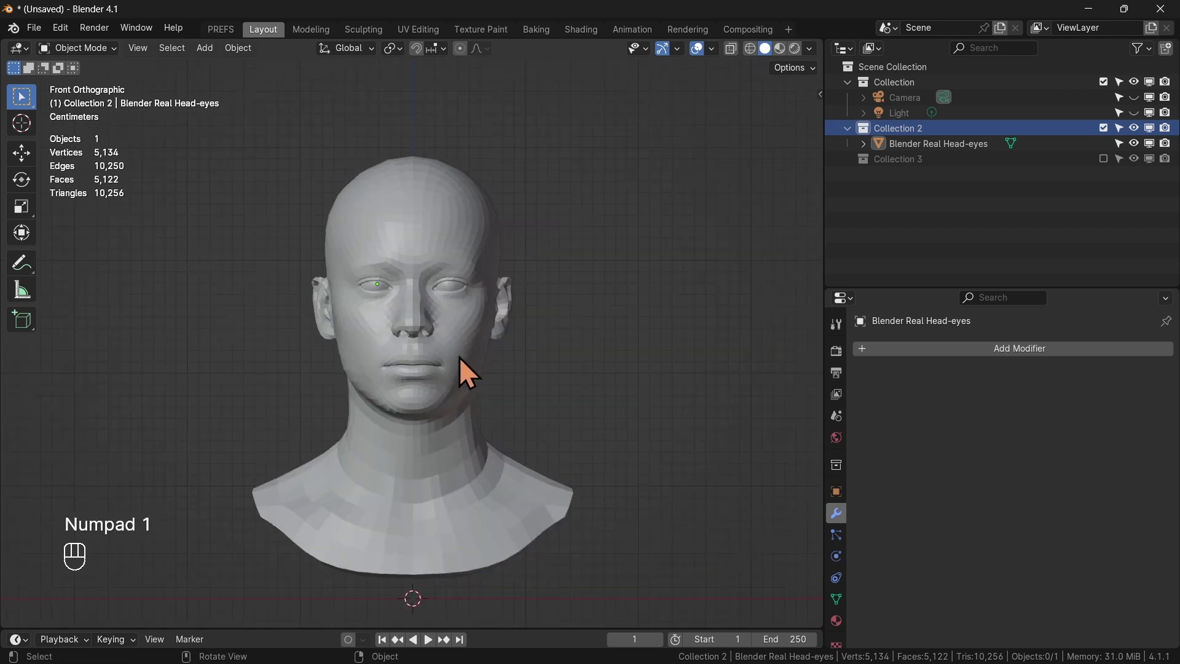
pyautogui.keyDown('shift'); pyautogui.moveTo(429, 374); pyautogui.dragTo(451, 300, button='middle'); pyautogui.keyUp('shift')
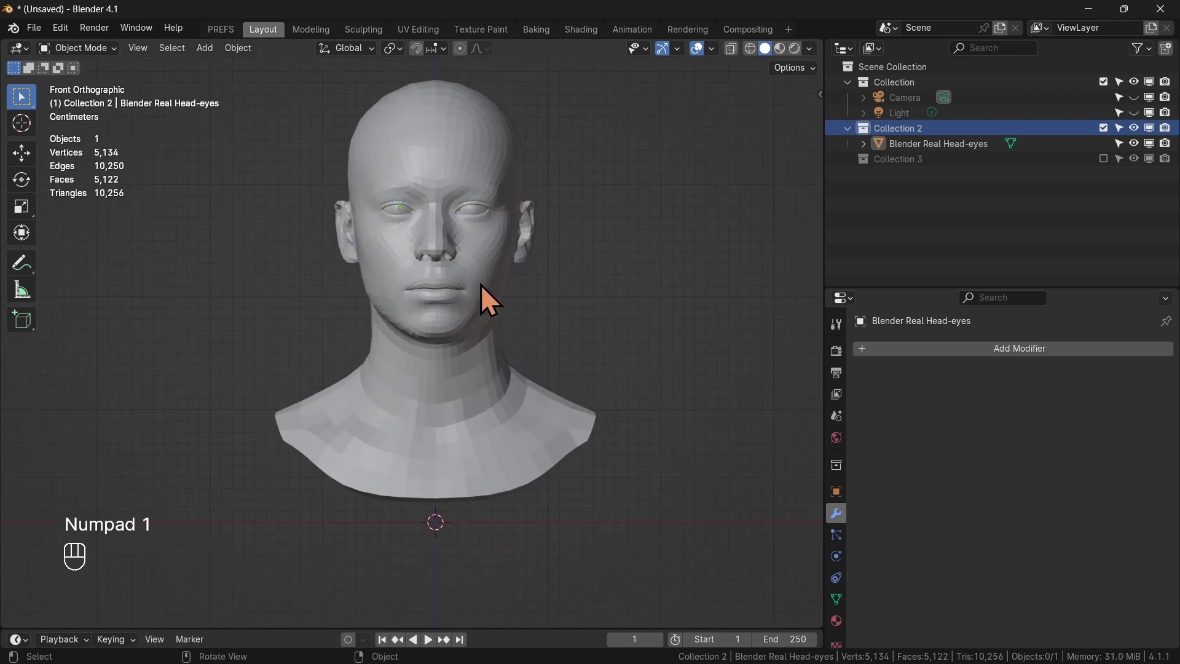
pyautogui.press('n')
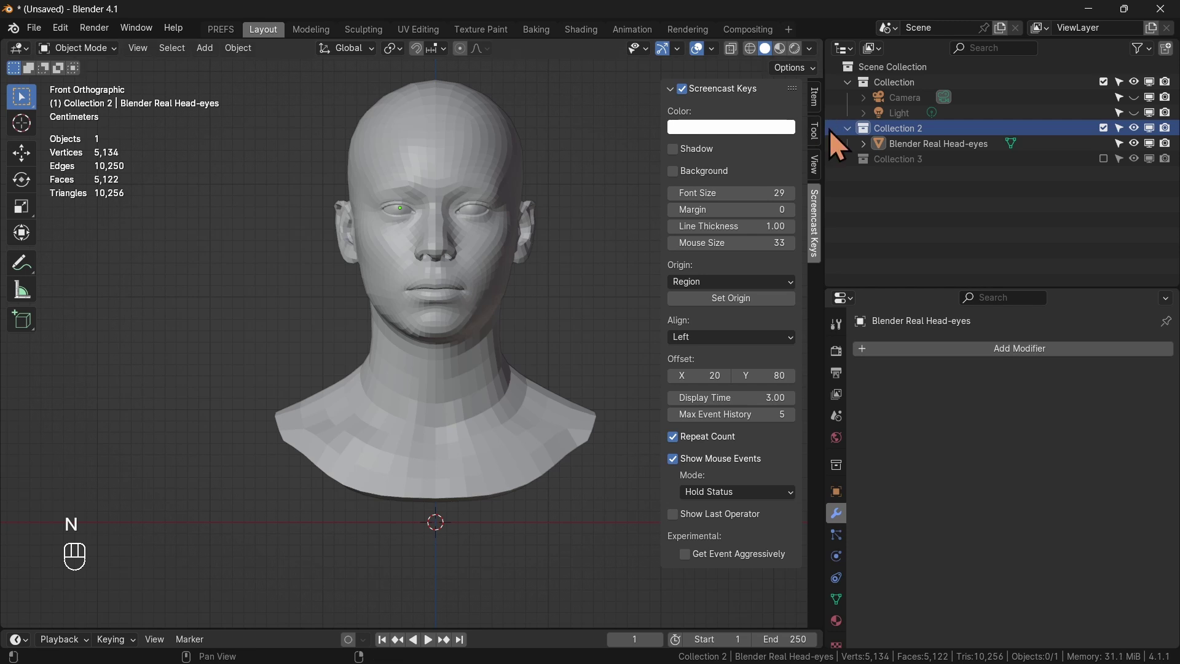
pyautogui.click(815, 100)
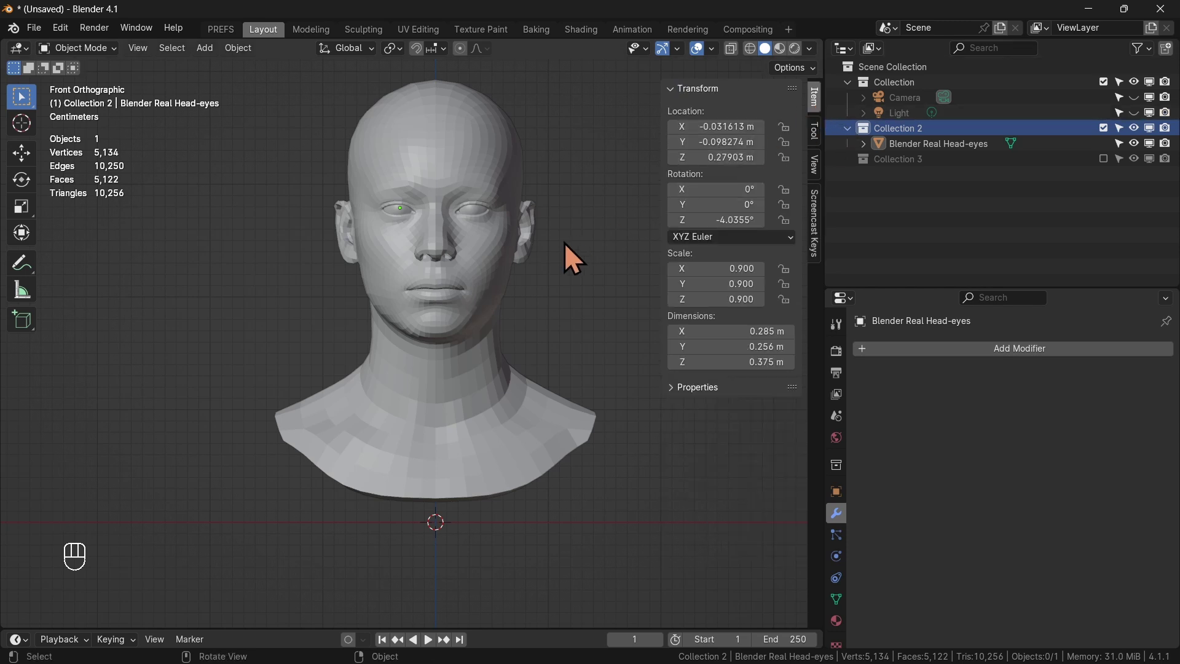
# Select Blender Real Head-eyes and clear its rotation.
pyautogui.click(449, 282)
pyautogui.keyDown('shift'); pyautogui.moveTo(507, 285); pyautogui.dragTo(461, 305, button='middle'); pyautogui.keyUp('shift')
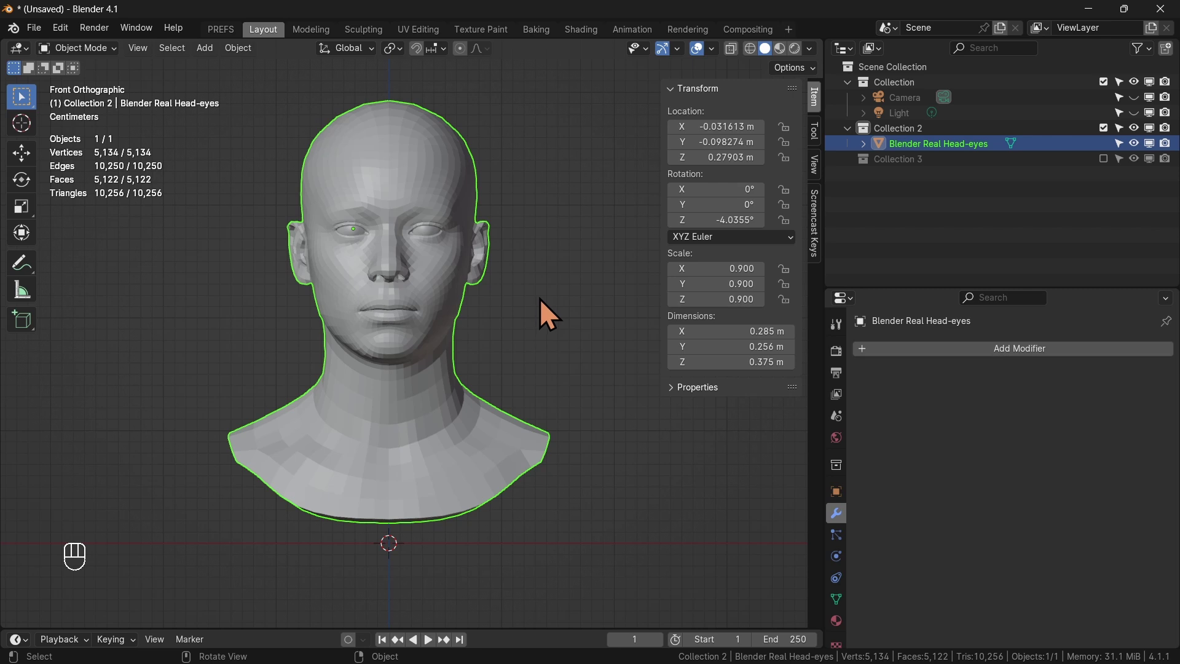
pyautogui.hotkey('alt', 'r')
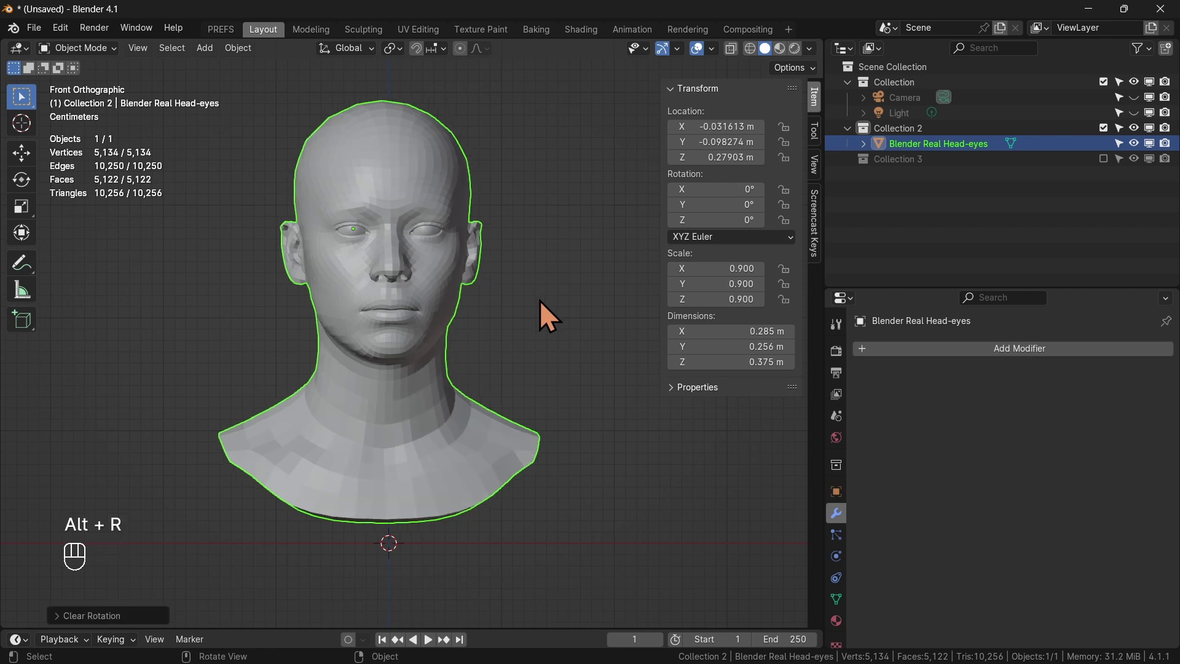
# Frame Blender Real Head-eyes in the viewport and view it whole in perspective.
pyautogui.moveTo(540, 300); pyautogui.dragTo(435, 378, button='middle')
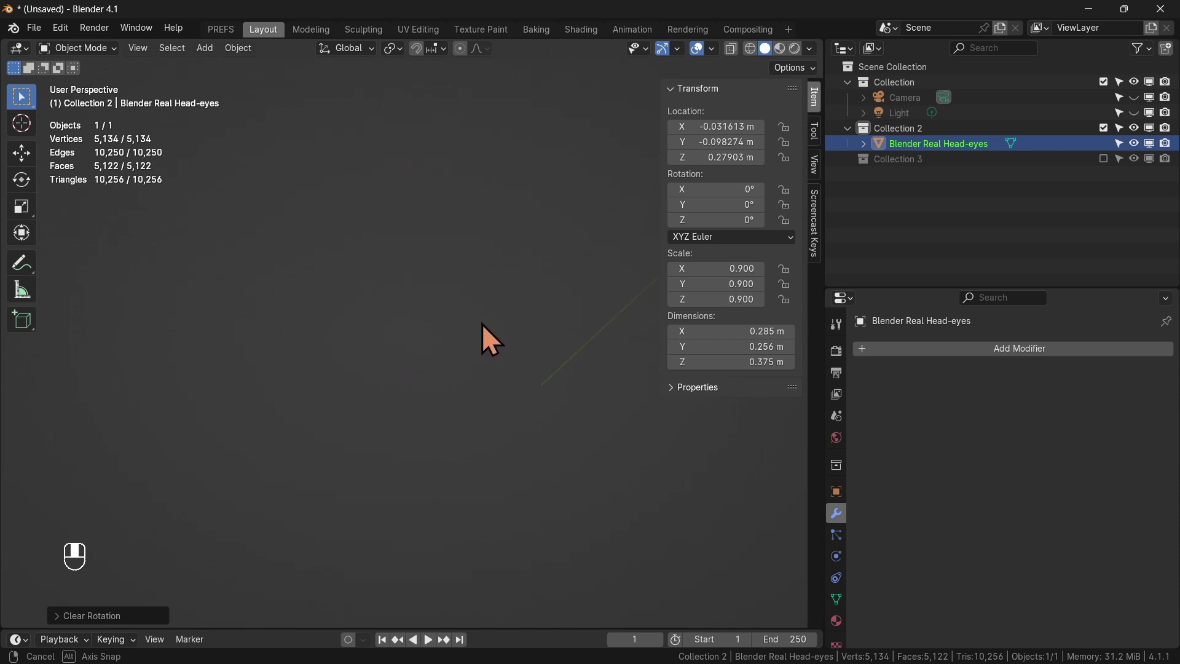
pyautogui.moveTo(489, 323); pyautogui.dragTo(478, 345, button='middle')
pyautogui.press('KP_1')
pyautogui.press('KP_Decimal')
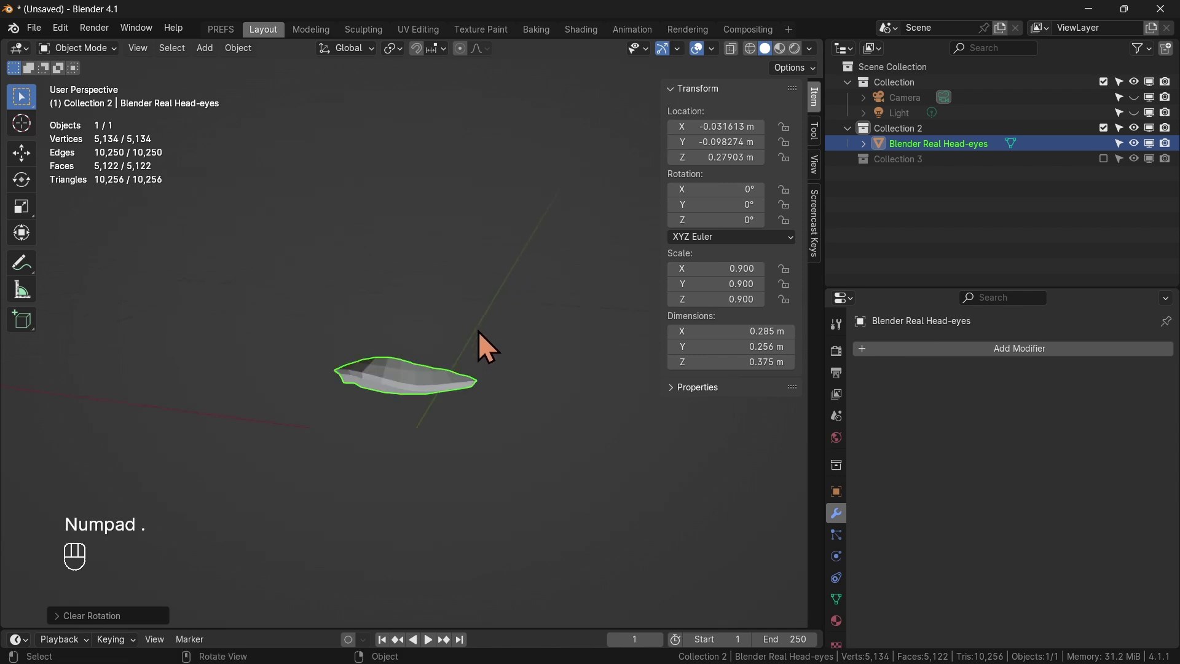
pyautogui.moveTo(434, 351); pyautogui.dragTo(461, 333, button='middle')
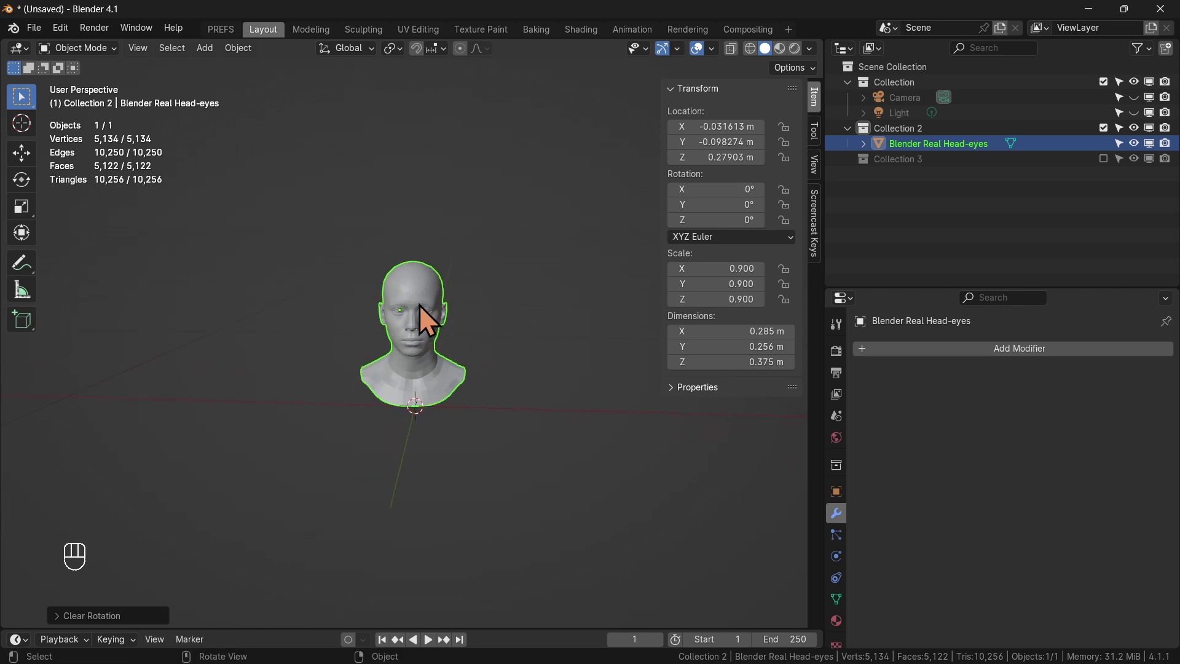
# Inspect the front of Blender Real Head-eyes in Edit Mode, start moving part of its mesh, cancel, and return to Object Mode.
pyautogui.press('Tab')
pyautogui.scroll(2, 443, 295)
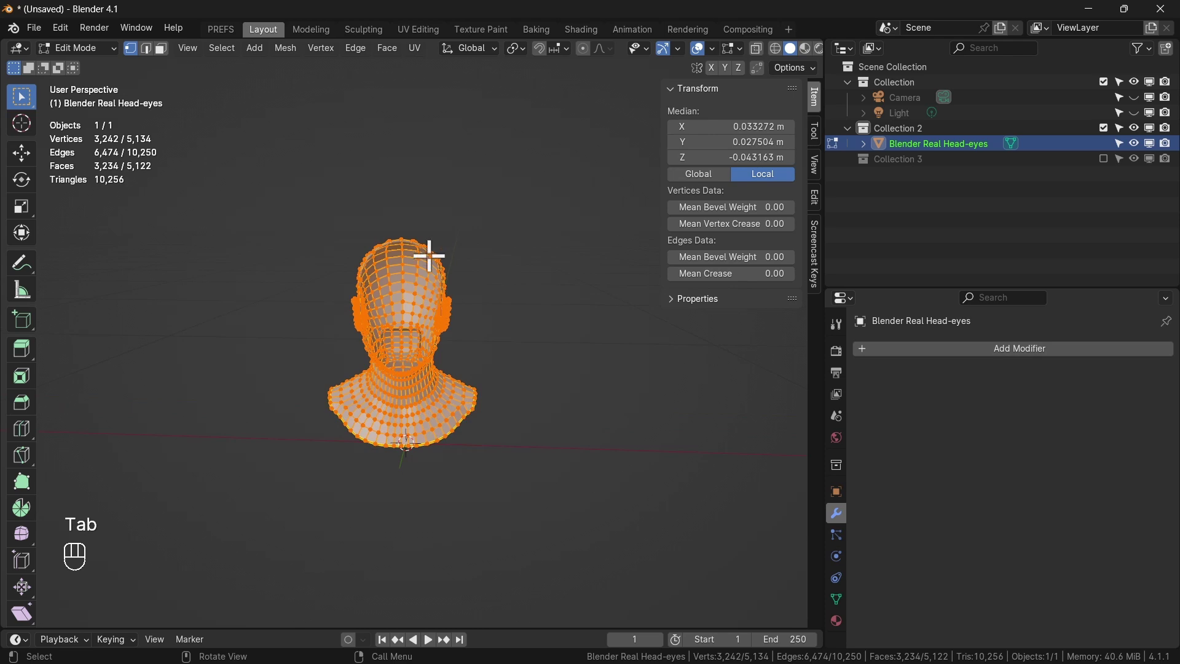
pyautogui.click(427, 281)
pyautogui.moveTo(481, 289); pyautogui.dragTo(433, 294, button='middle')
pyautogui.press('g')
pyautogui.rightClick(529, 286)
pyautogui.press('Tab')
pyautogui.moveTo(478, 326); pyautogui.dragTo(551, 315, button='middle')
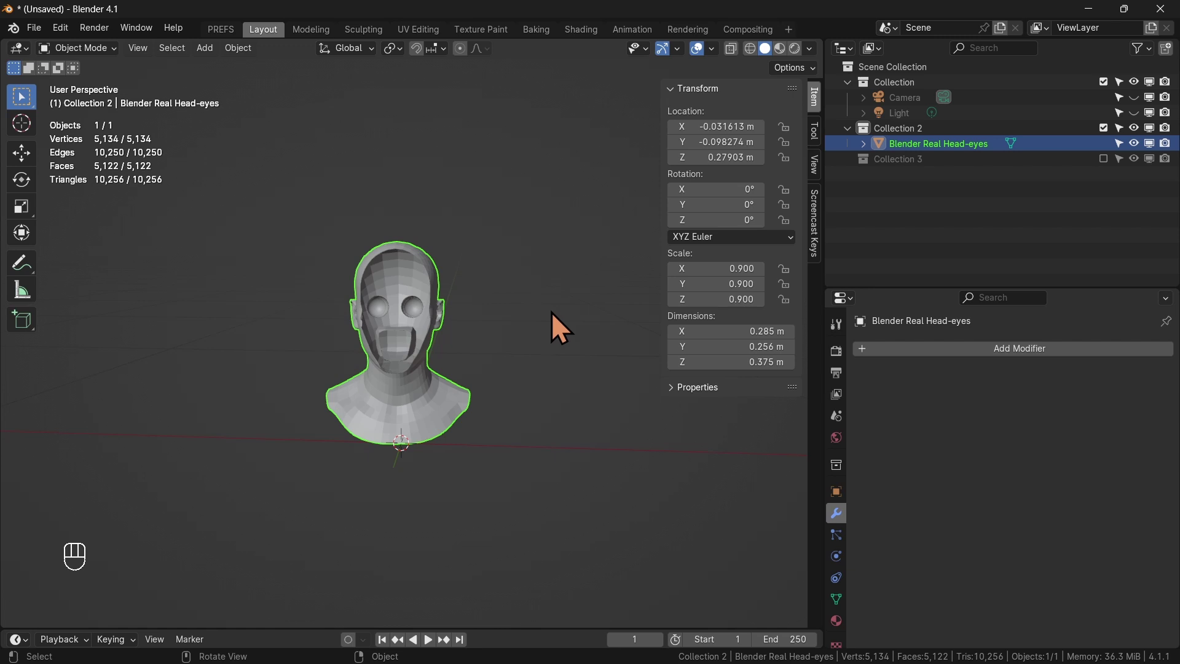
pyautogui.hotkey('alt', '/')
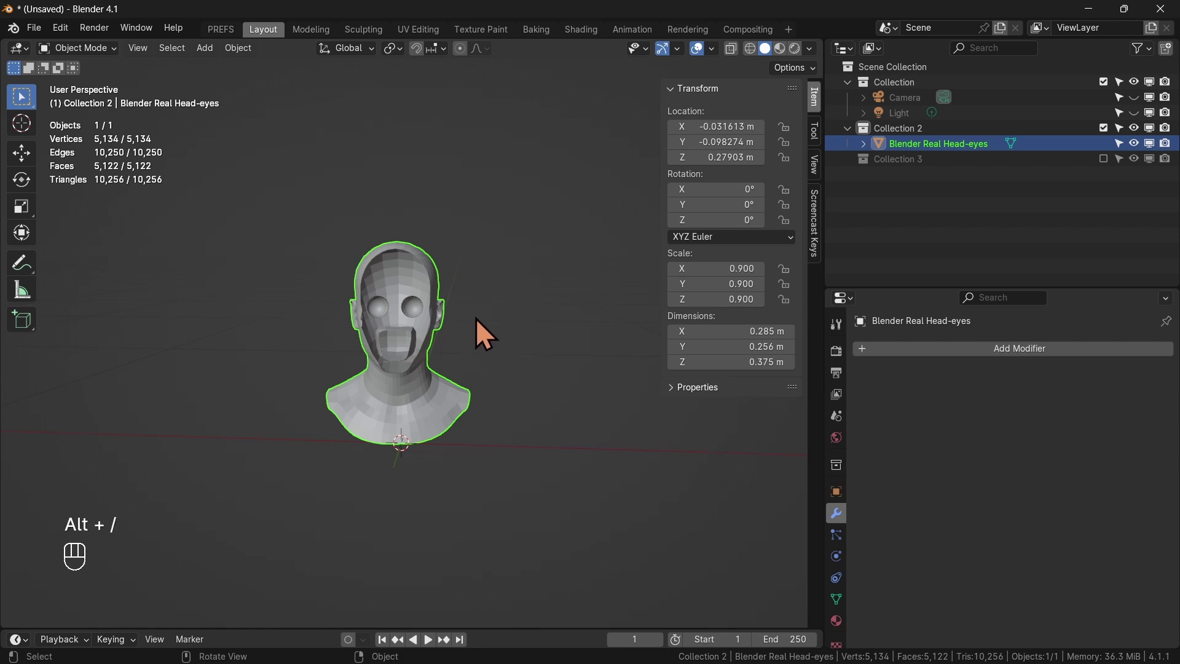
# Set the viewport's focal length to 110 mm and its clip start to 0.01 m so the face displays without clipping.
pyautogui.click(814, 164)
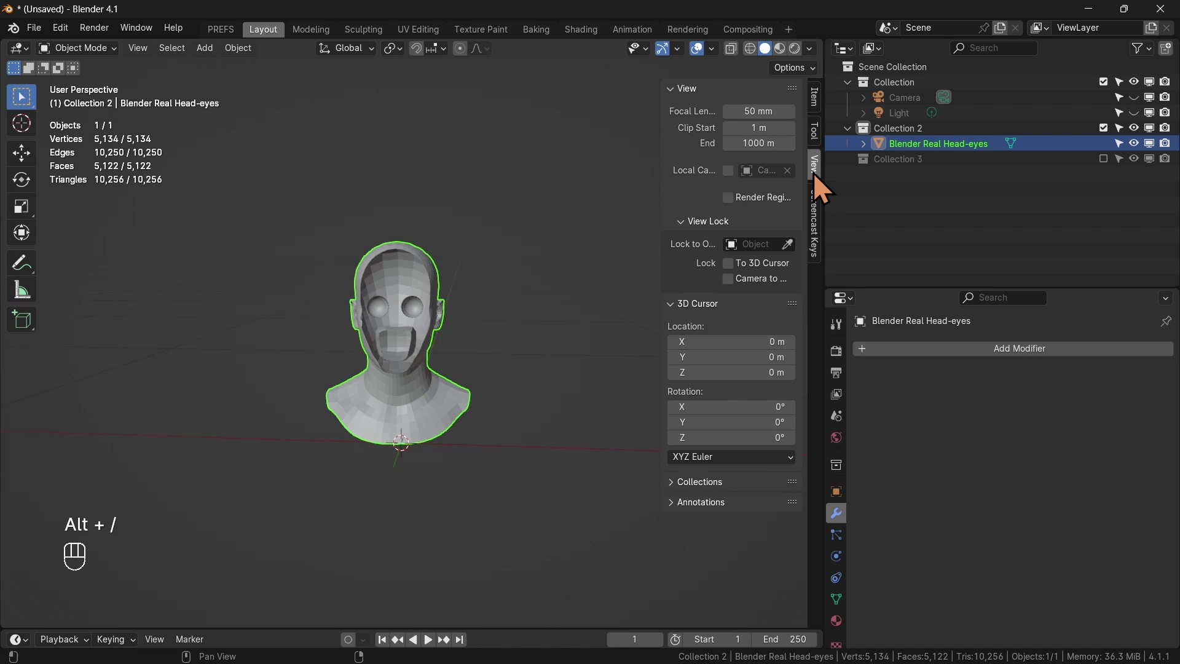
pyautogui.click(762, 112)
pyautogui.write('110')
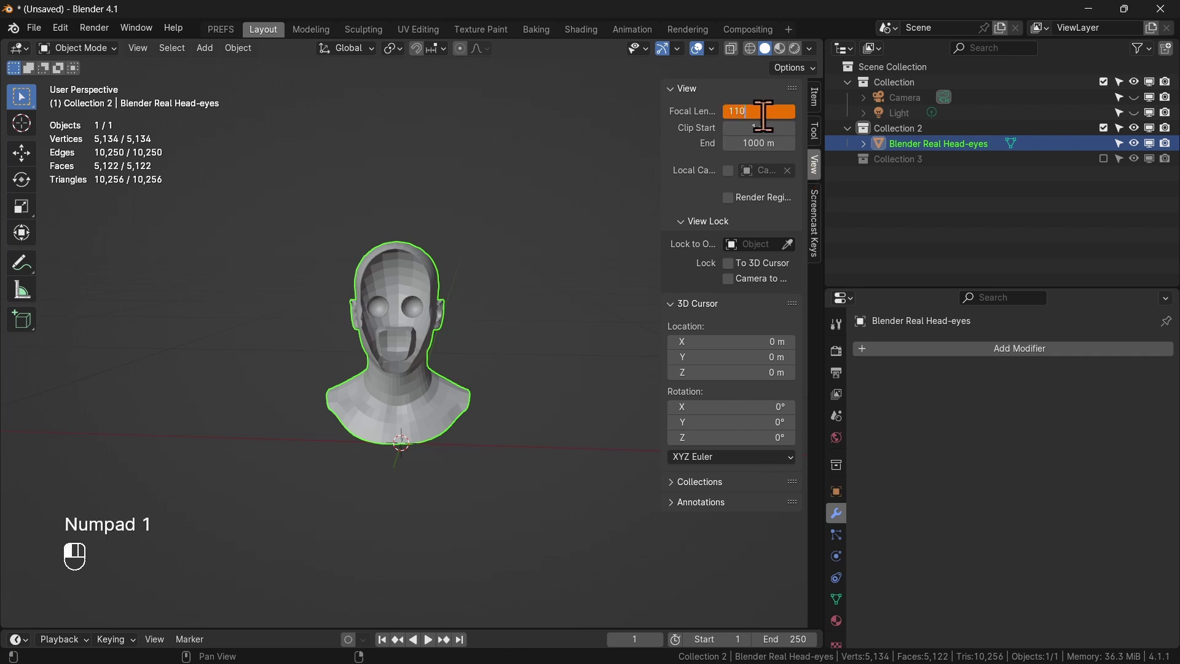
pyautogui.press('Return')
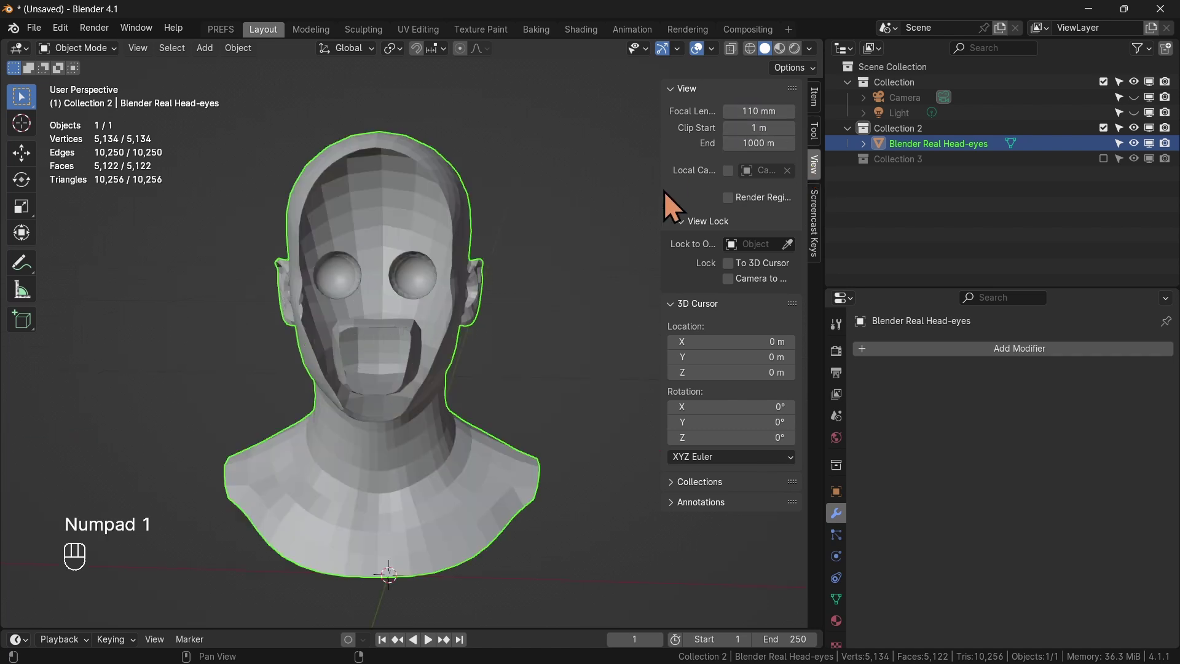
pyautogui.moveTo(653, 187); pyautogui.dragTo(598, 187)
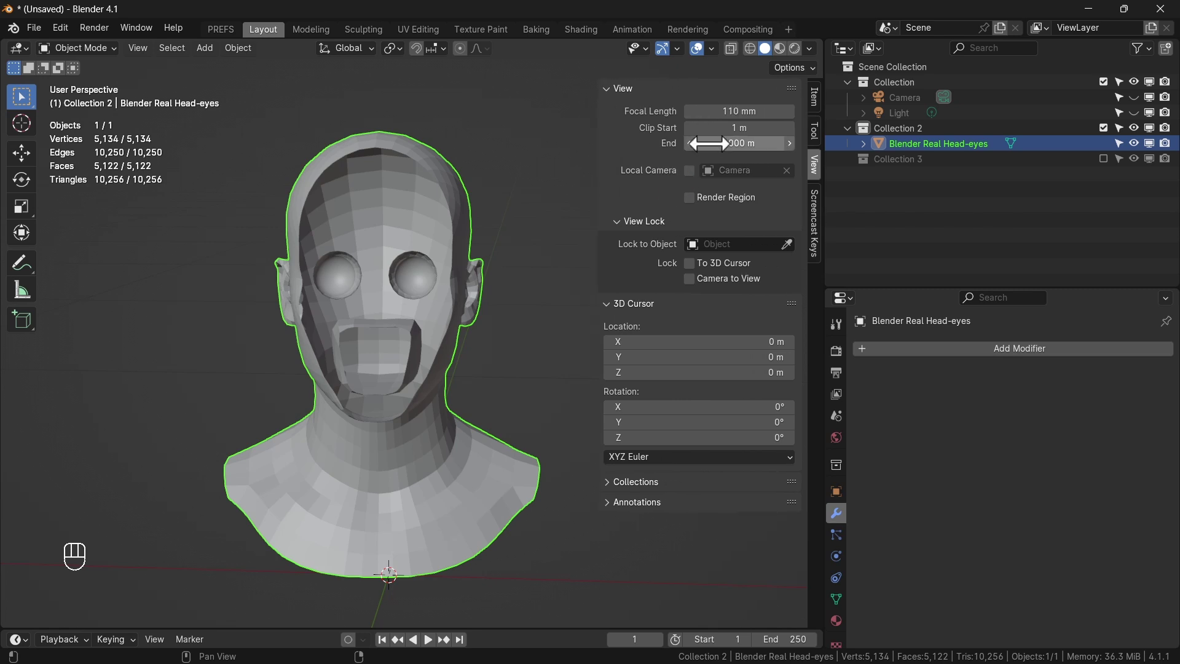
pyautogui.click(745, 127)
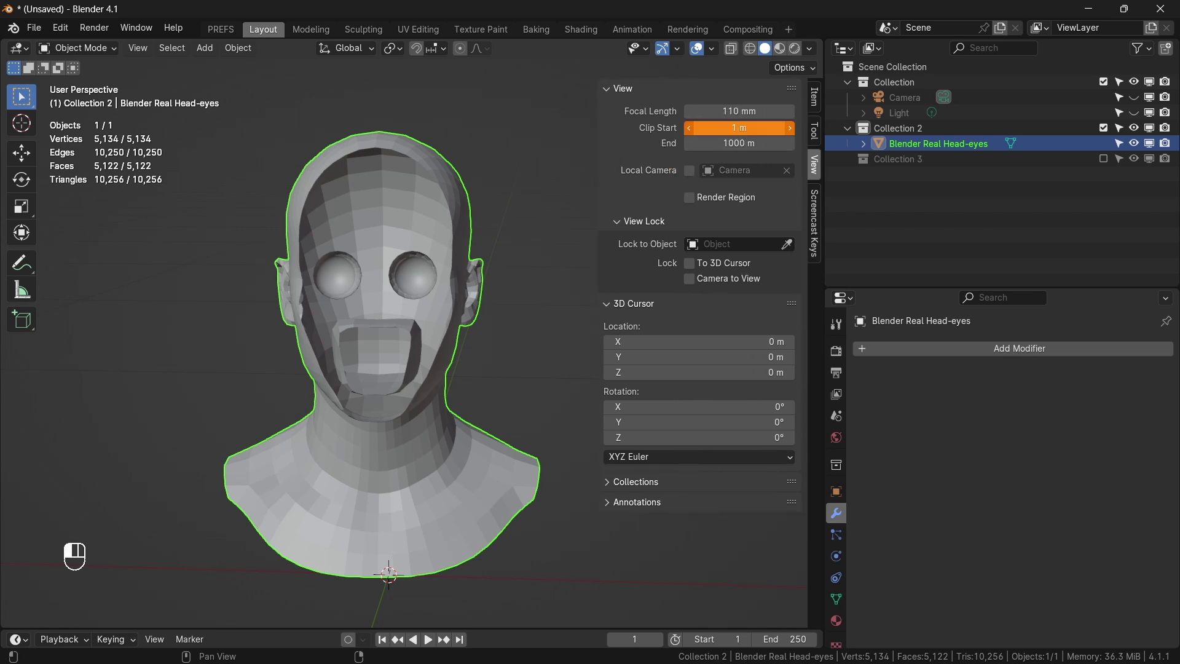
pyautogui.write('.01')
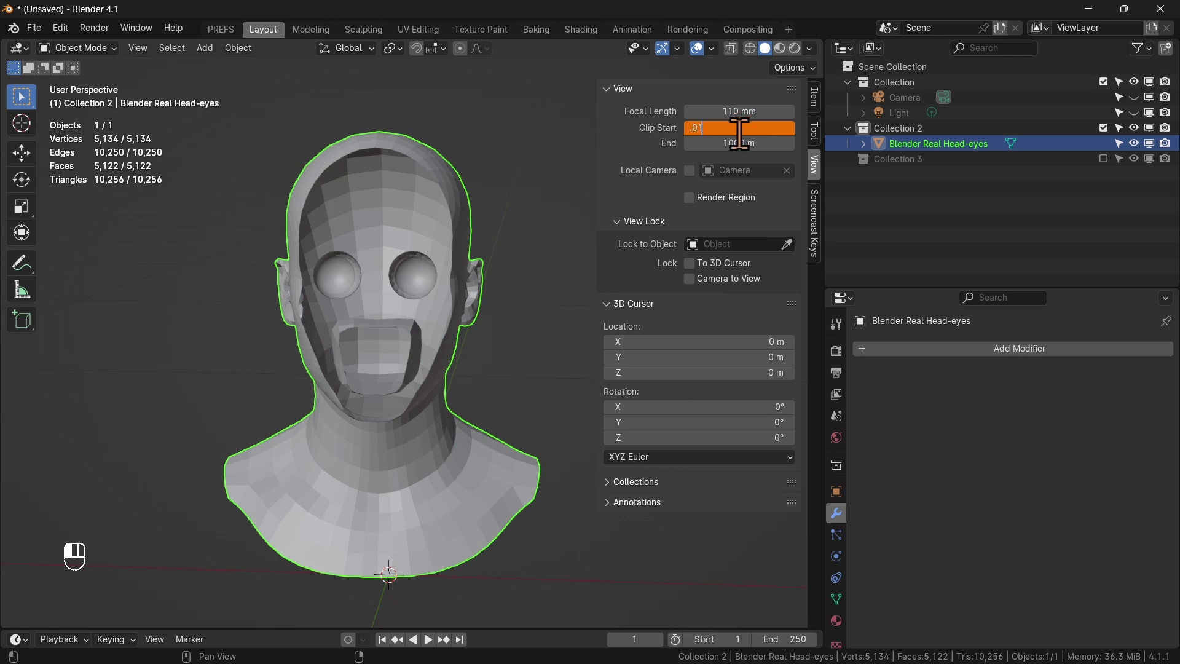
pyautogui.press('Return')
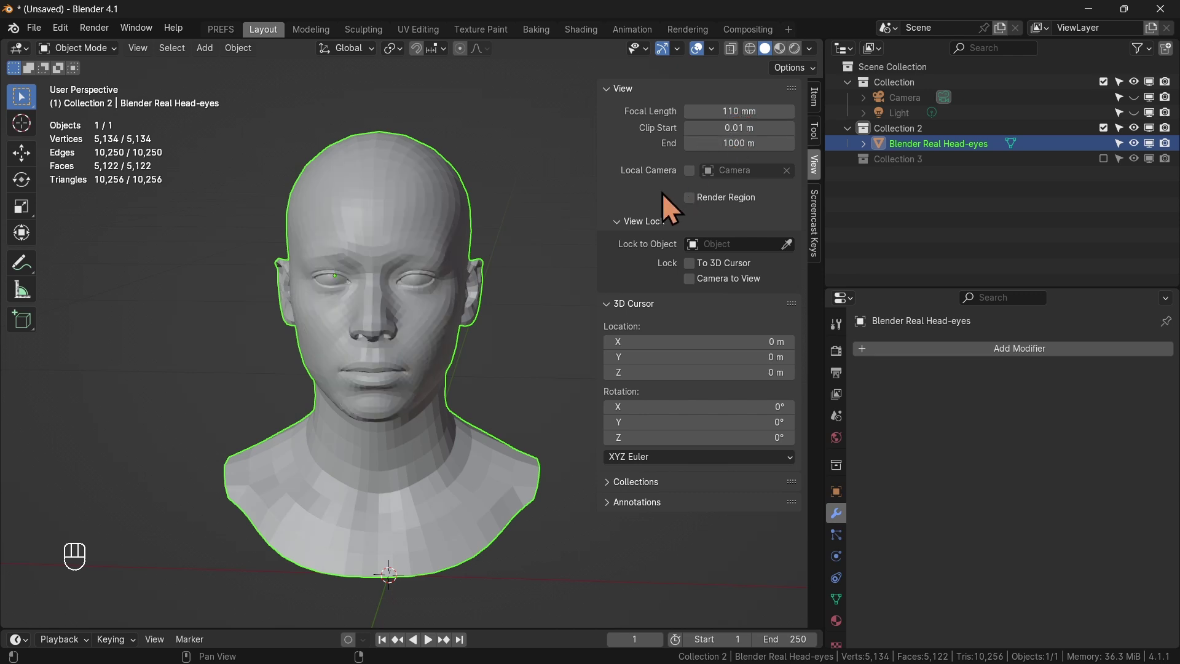
pyautogui.moveTo(436, 299)
pyautogui.mouseDown(button='middle')
pyautogui.moveTo(358, 313)
pyautogui.moveTo(323, 304)
pyautogui.moveTo(440, 289)
pyautogui.mouseUp(button='middle')
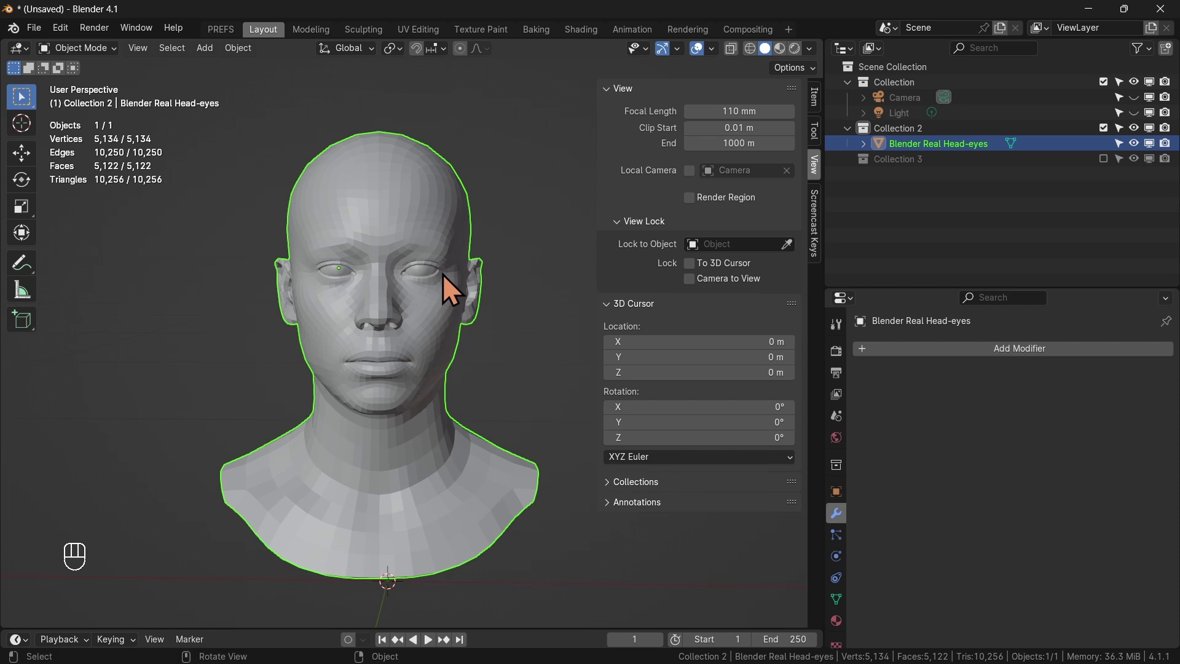
# View the head straight from the front and undo back through the clearing of Blender Real Head-eyes' rotation.
pyautogui.press('KP_1')
pyautogui.click(814, 97)
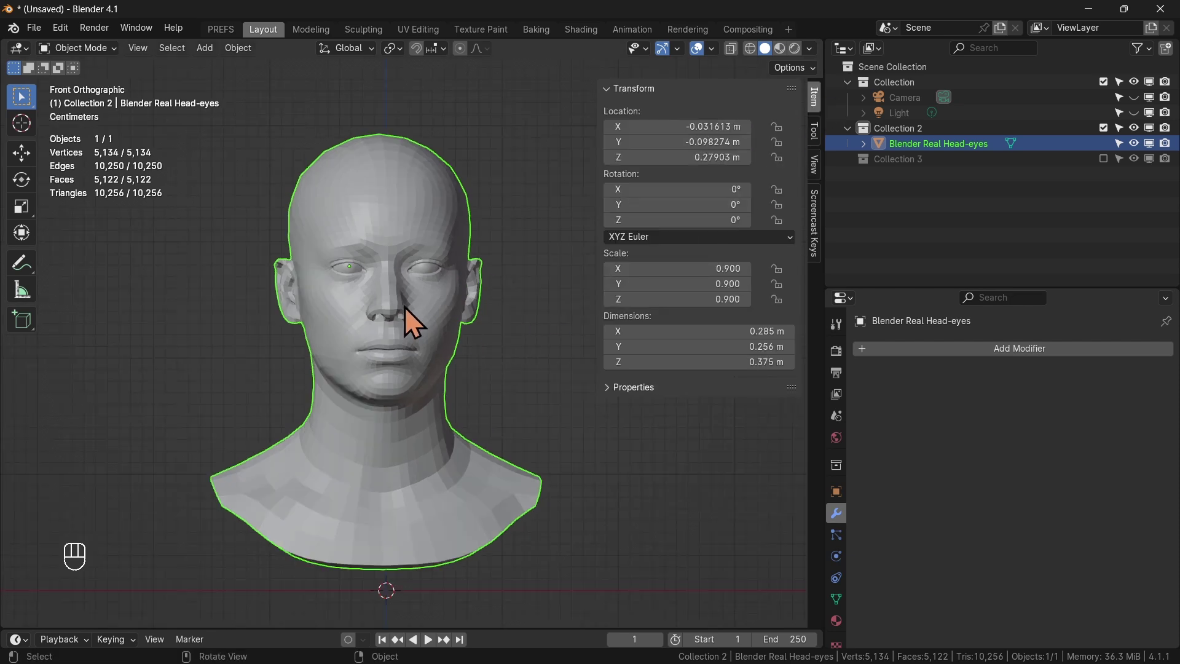
pyautogui.hotkey('ctrl', 'z')
pyautogui.hotkey('ctrl', 'z')
pyautogui.hotkey('ctrl', 'z')
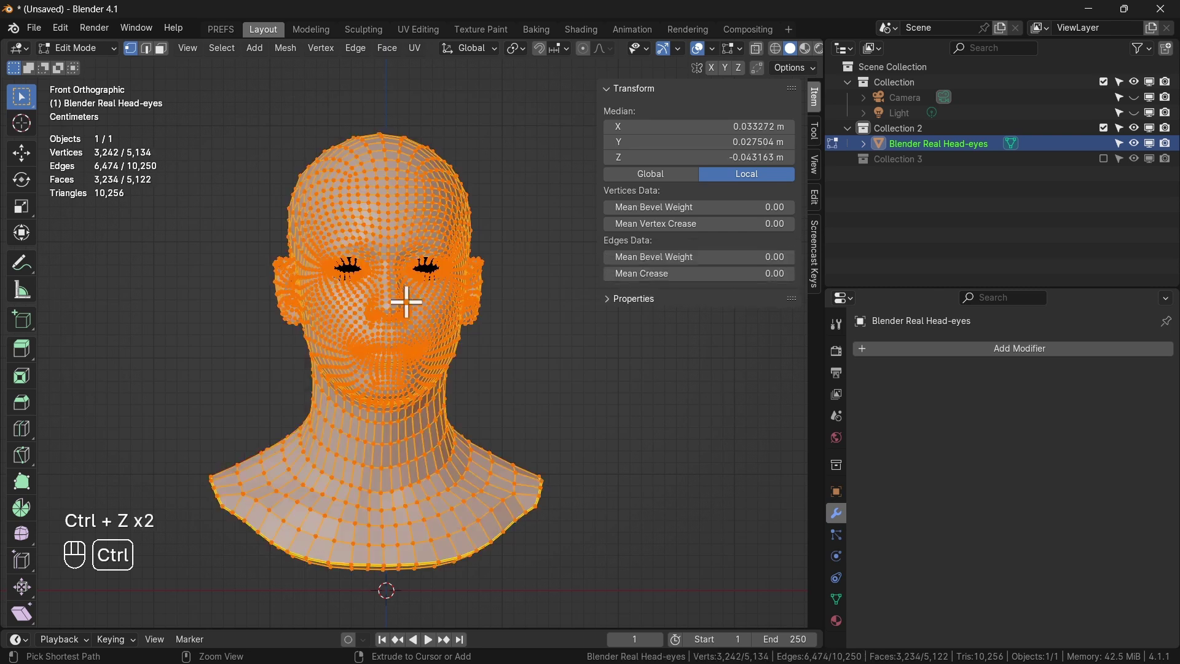
pyautogui.hotkey('ctrl', 'z')
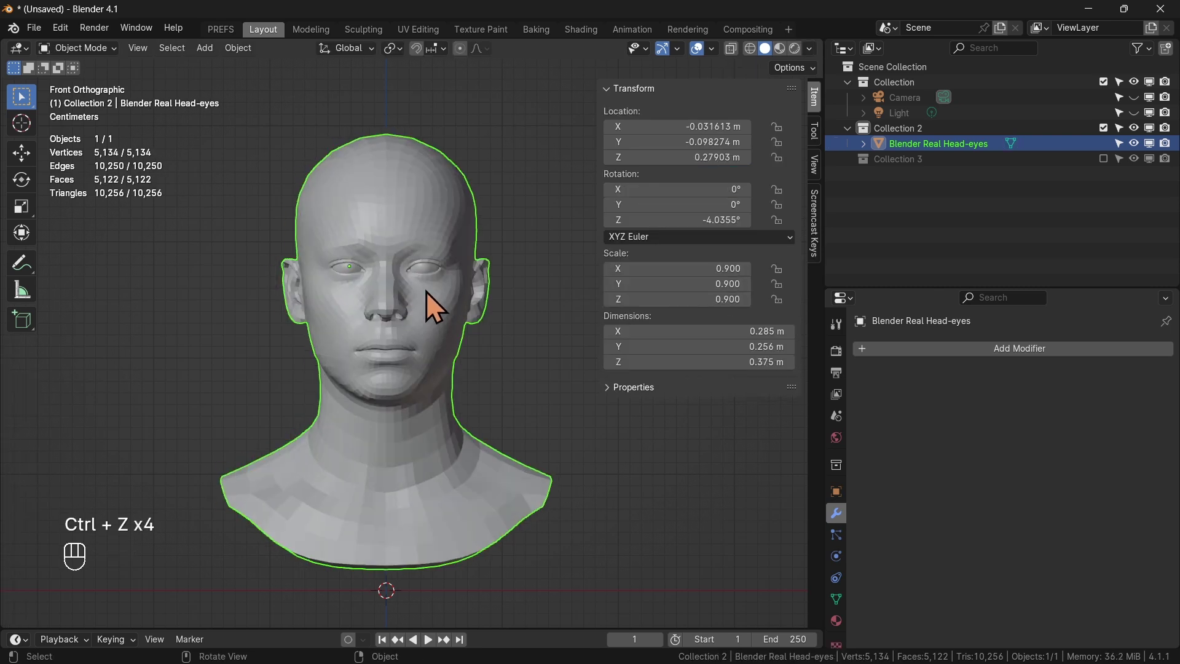
pyautogui.click(812, 166)
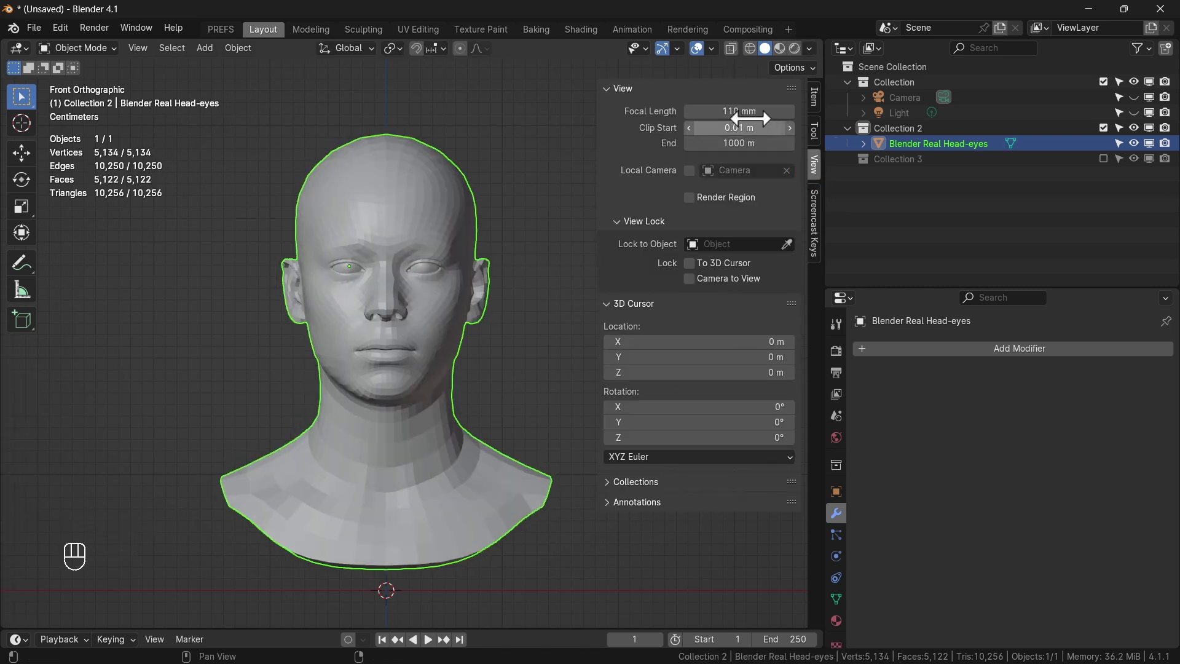
pyautogui.click(813, 98)
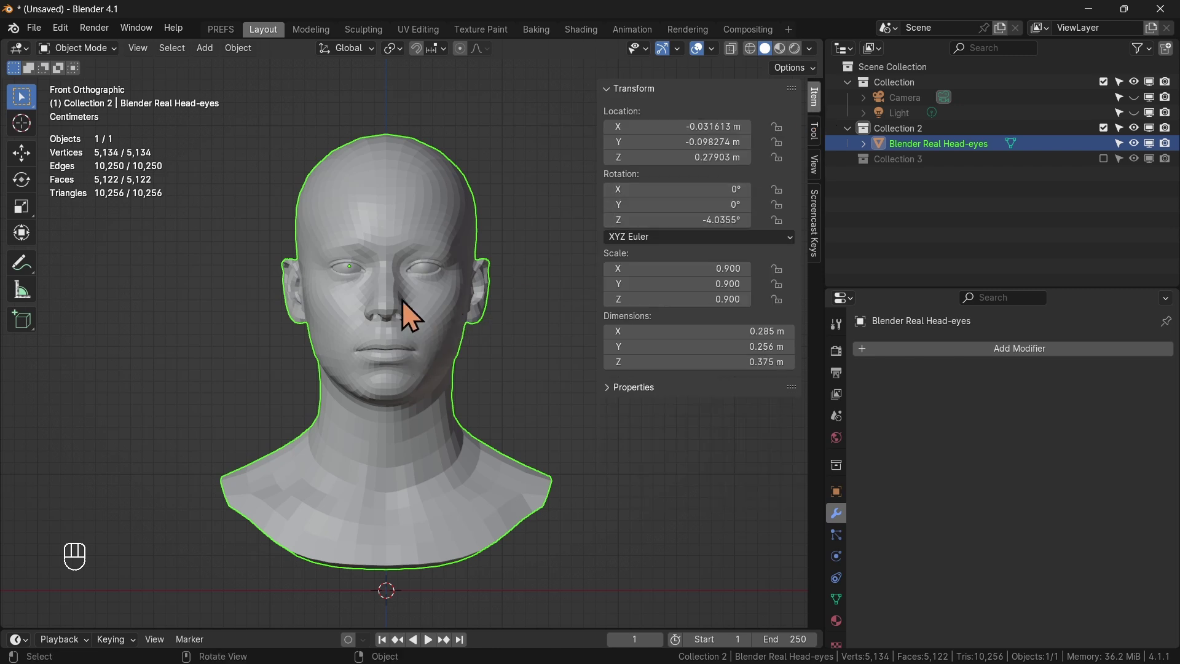
pyautogui.hotkey('shift', 's')
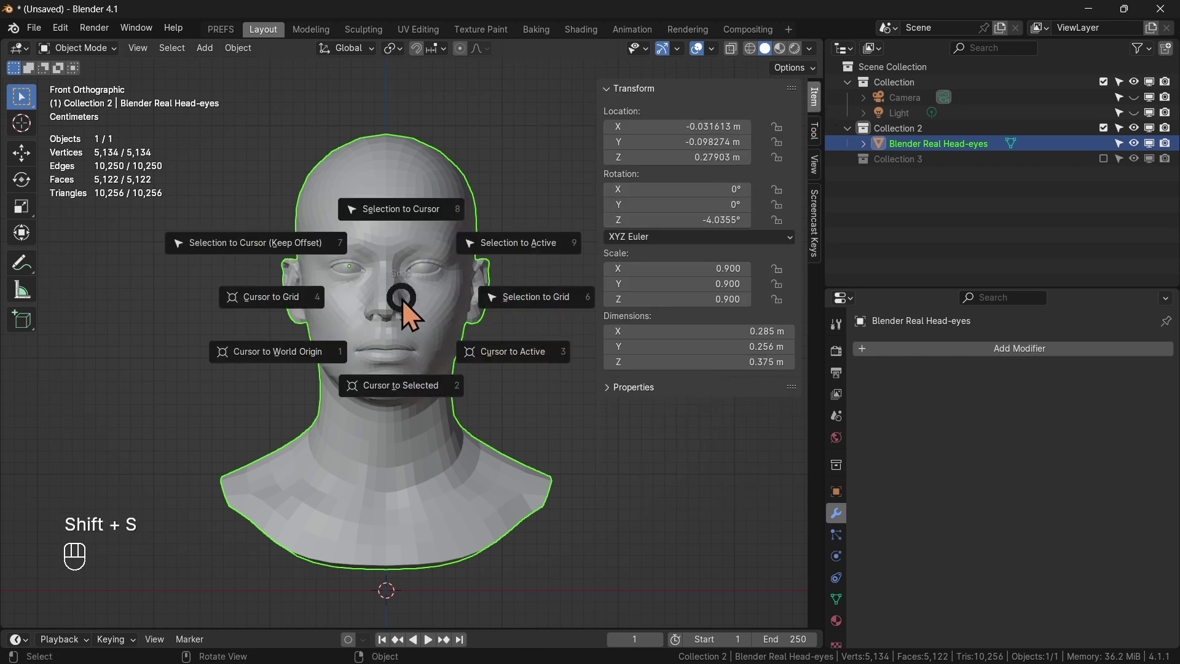
pyautogui.click(402, 299)
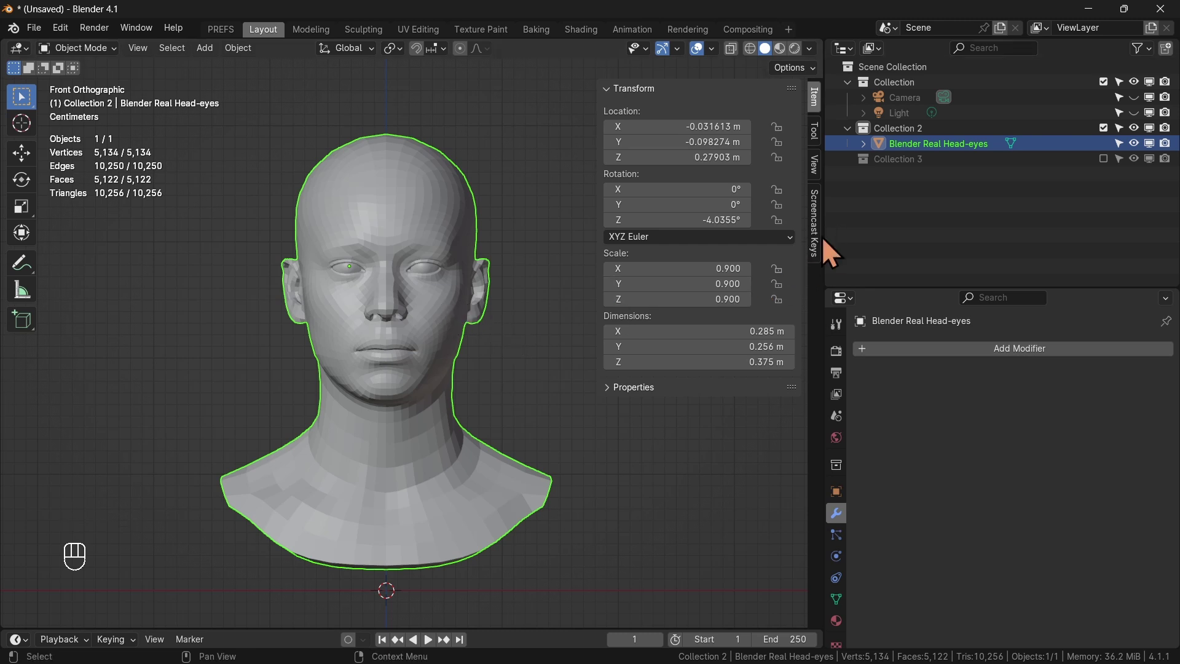
# Enlarge the 3D viewport and enable Wazou Origin Pivot in the Wazou's Pie Menus 2.80 add-on preferences, returning to the Layout workspace.
pyautogui.moveTo(821, 236); pyautogui.dragTo(1106, 227)
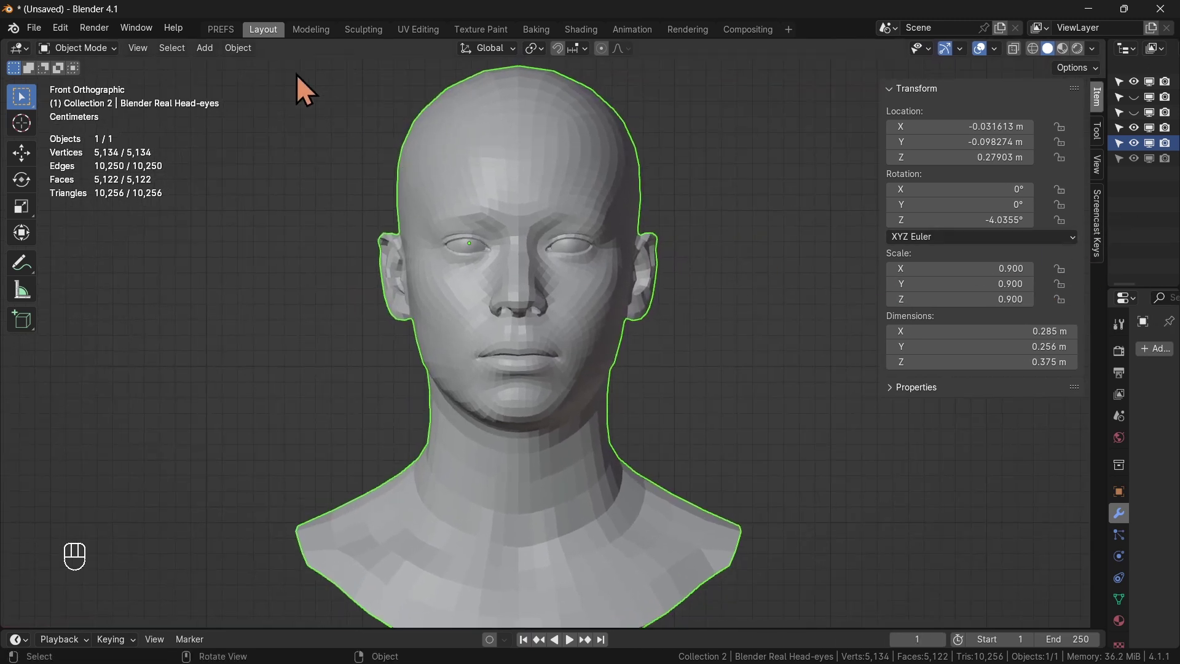
pyautogui.click(226, 31)
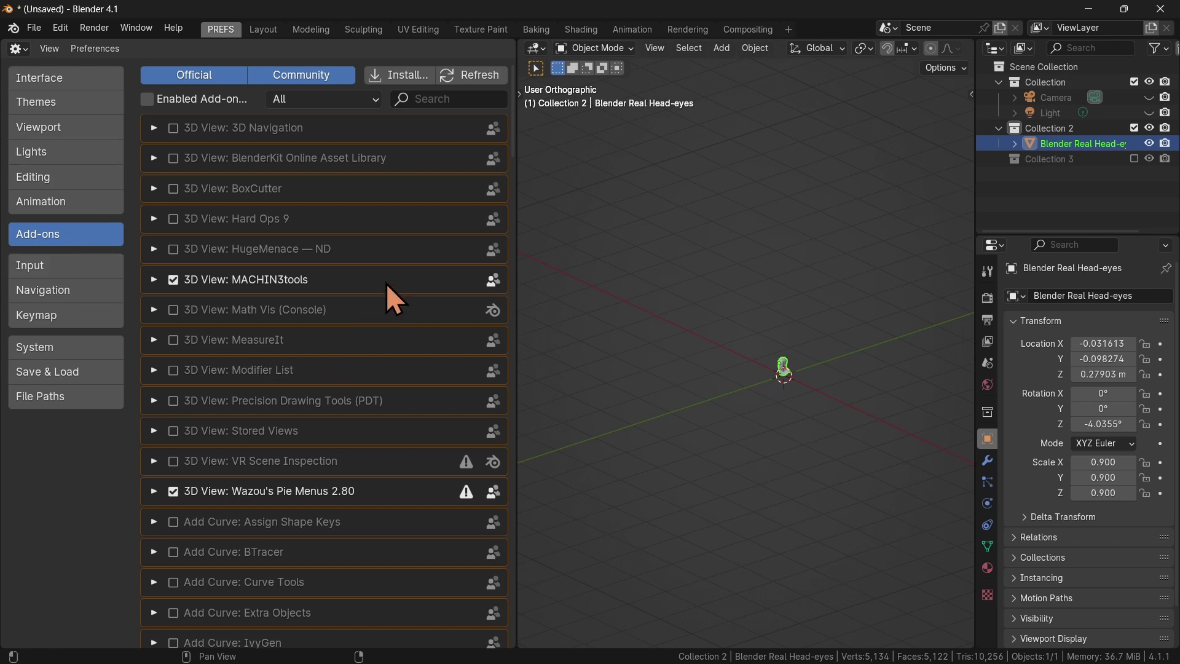
pyautogui.scroll(-5, 386, 283)
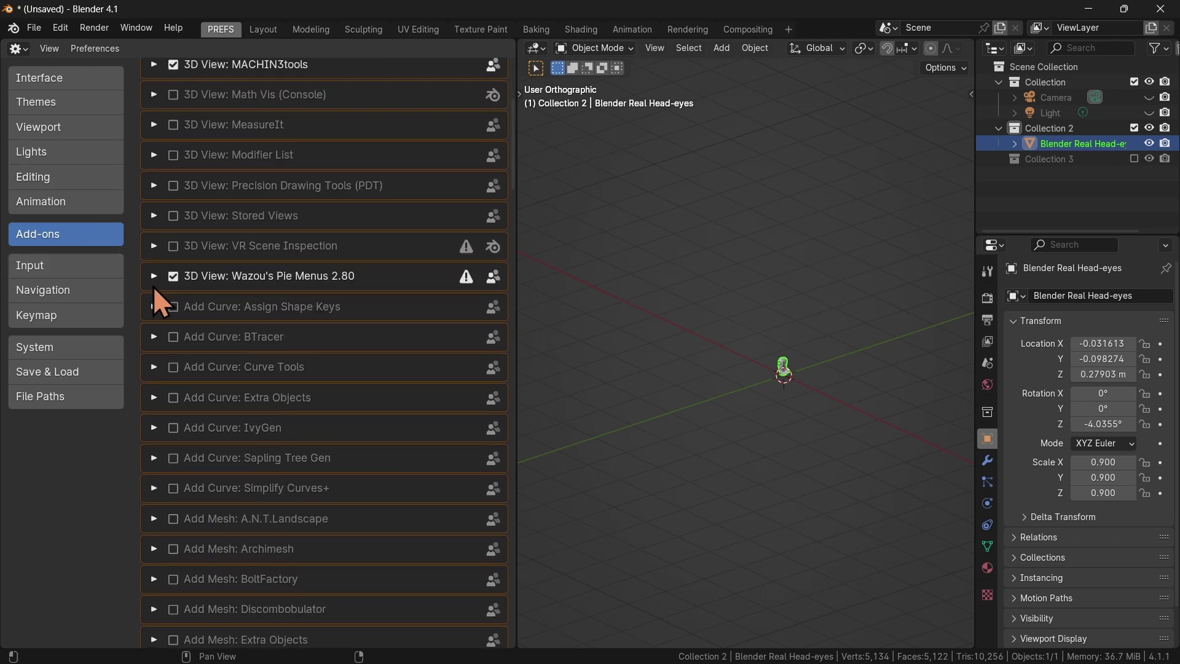
pyautogui.click(153, 286)
pyautogui.scroll(-7, 350, 344)
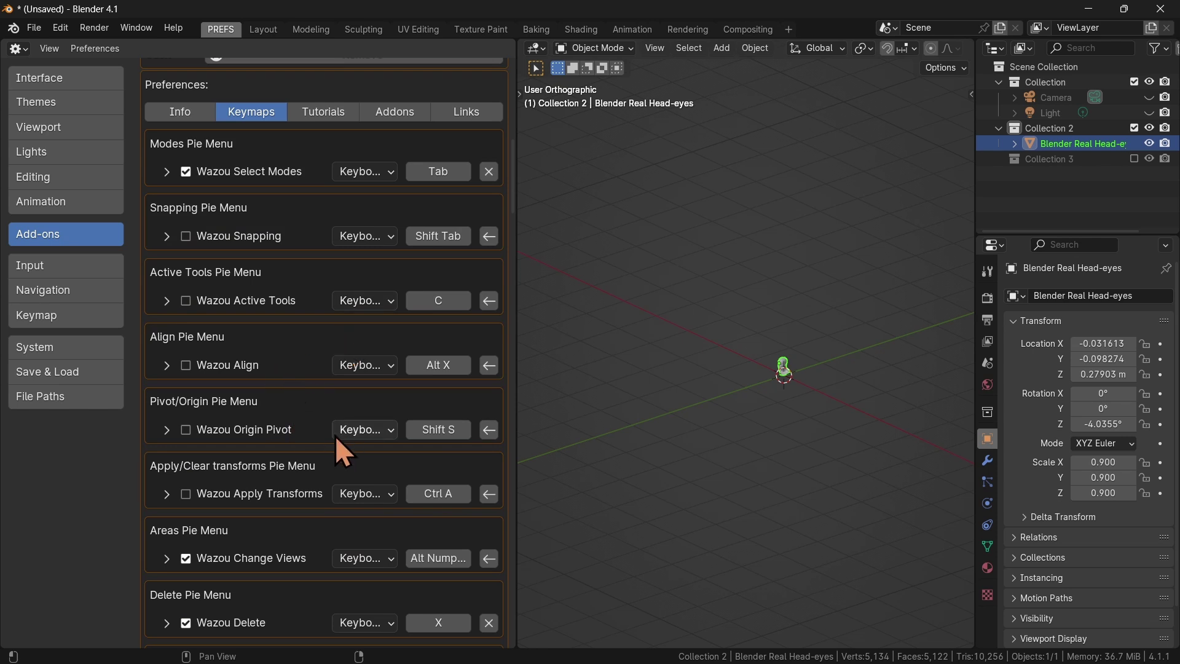
pyautogui.click(188, 430)
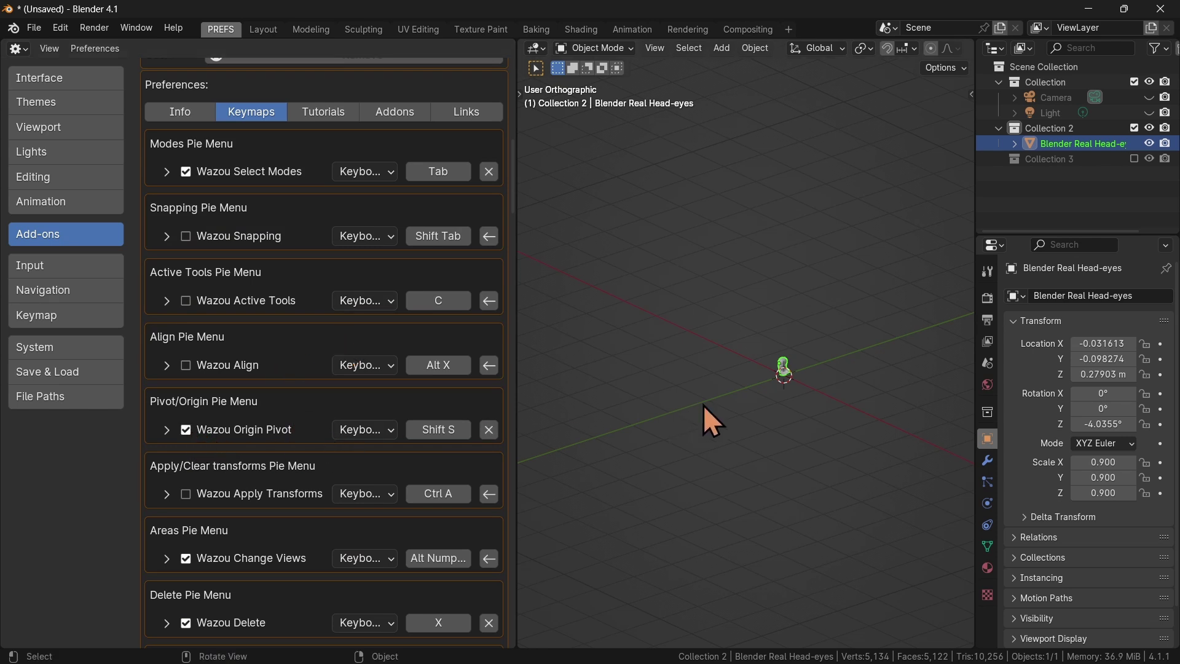
pyautogui.hotkey('shift', 's')
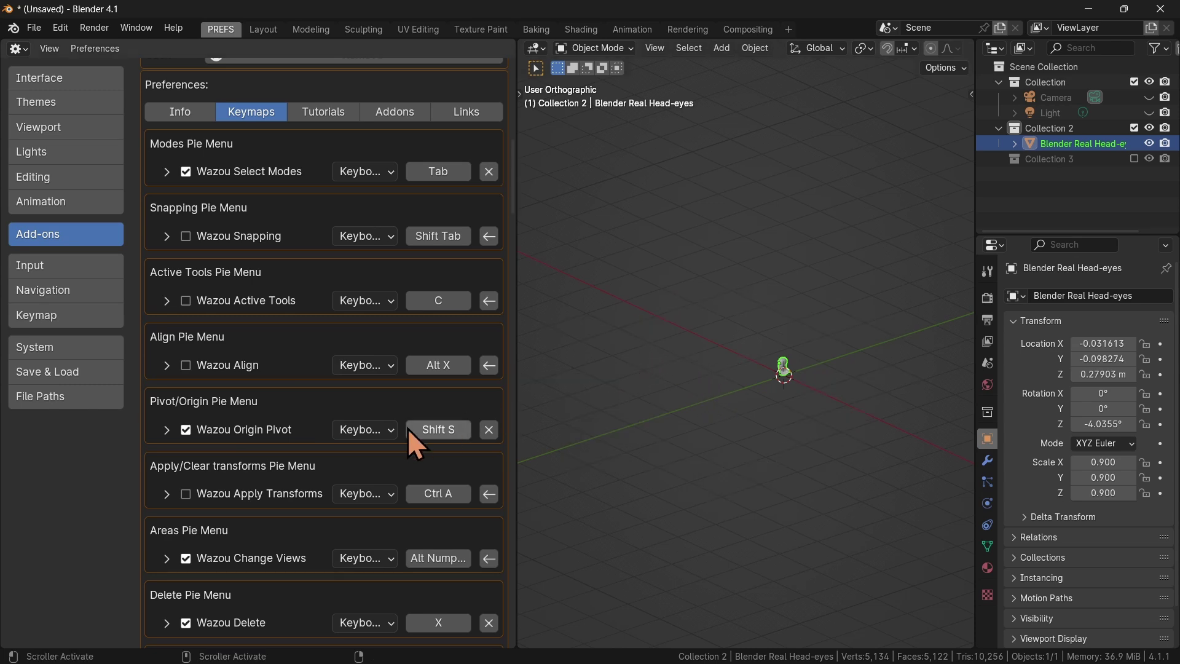
pyautogui.click(263, 29)
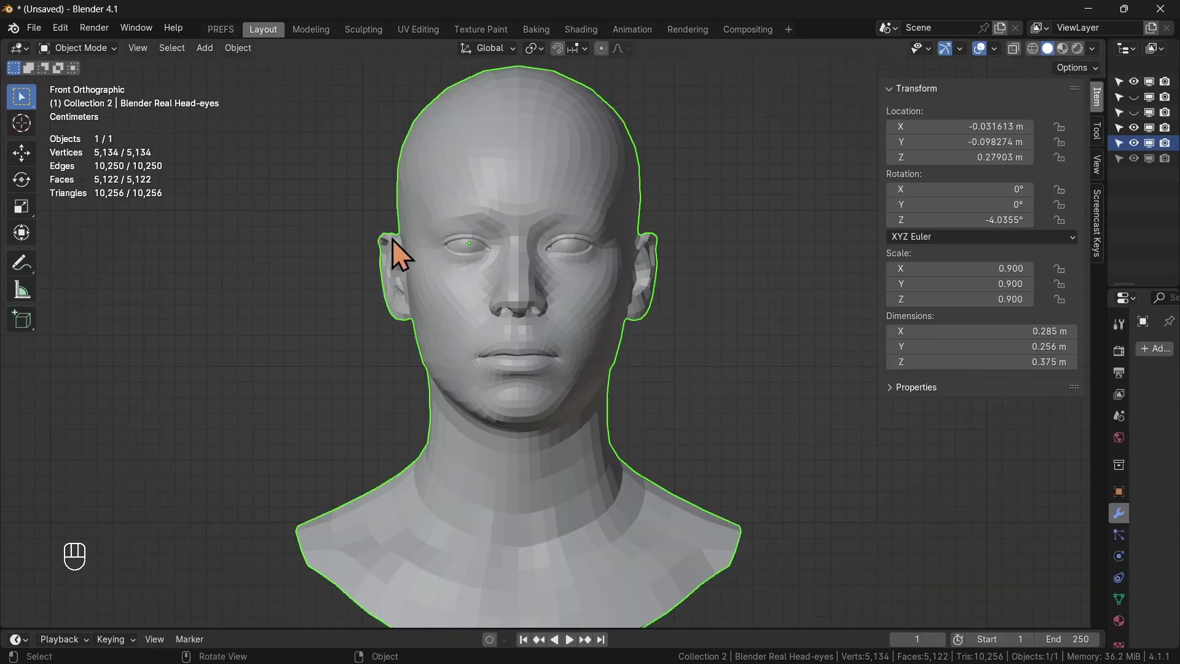
# Set the origin of Blender Real Head-eyes to its geometry and check it from the side.
pyautogui.hotkey('shift', 's')
pyautogui.click(465, 310)
pyautogui.click(234, 50)
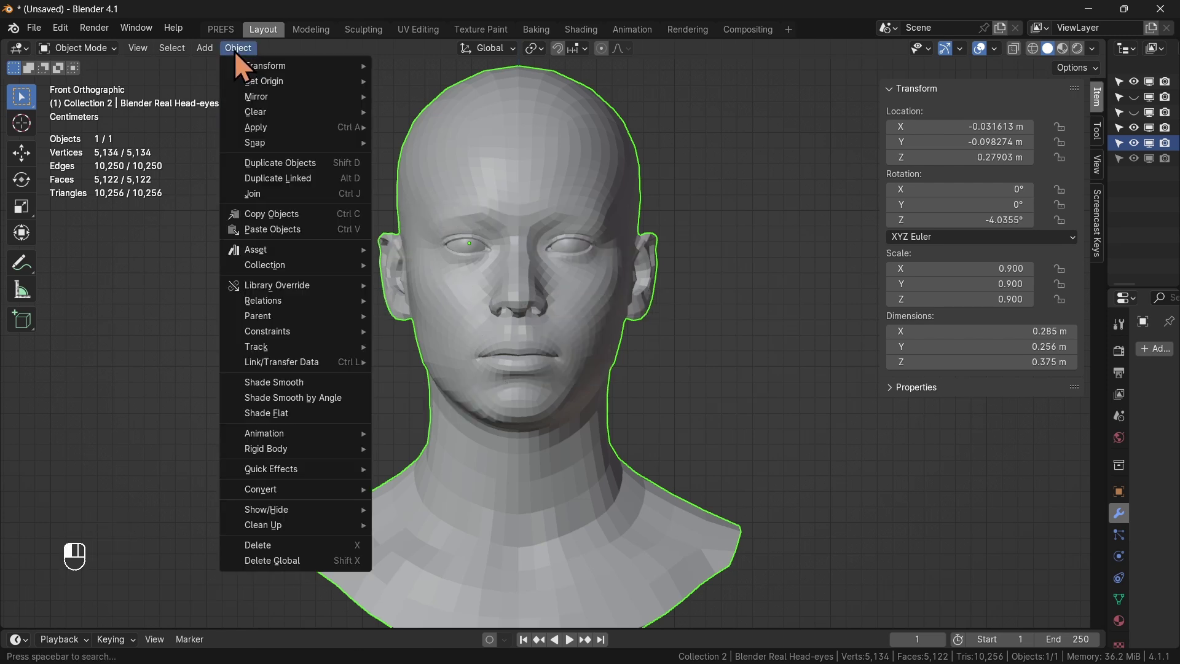
pyautogui.moveTo(298, 88)
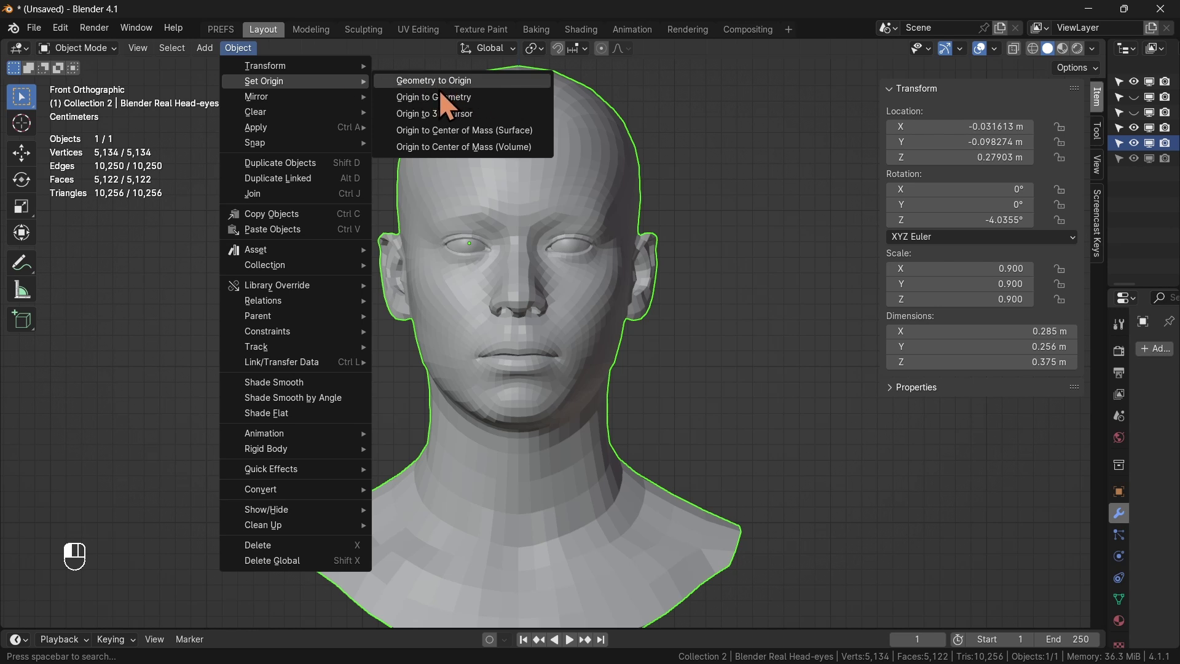
pyautogui.click(460, 98)
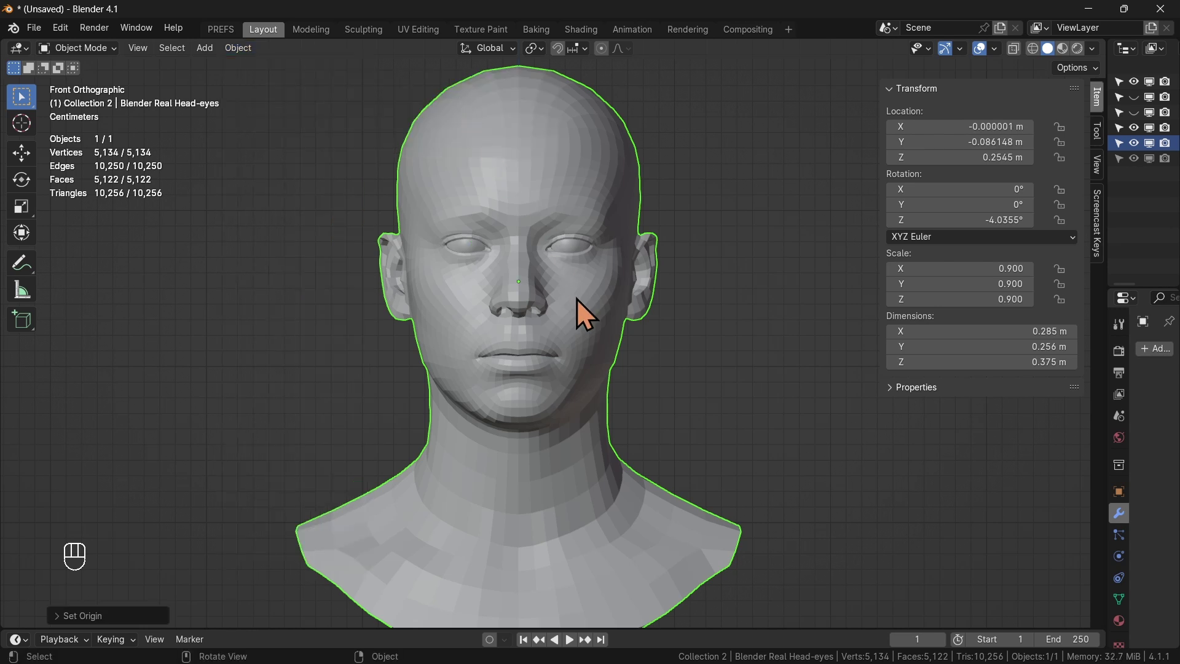
pyautogui.scroll(-2, 585, 404)
pyautogui.keyDown('shift'); pyautogui.moveTo(585, 405); pyautogui.dragTo(473, 360, button='middle'); pyautogui.keyUp('shift')
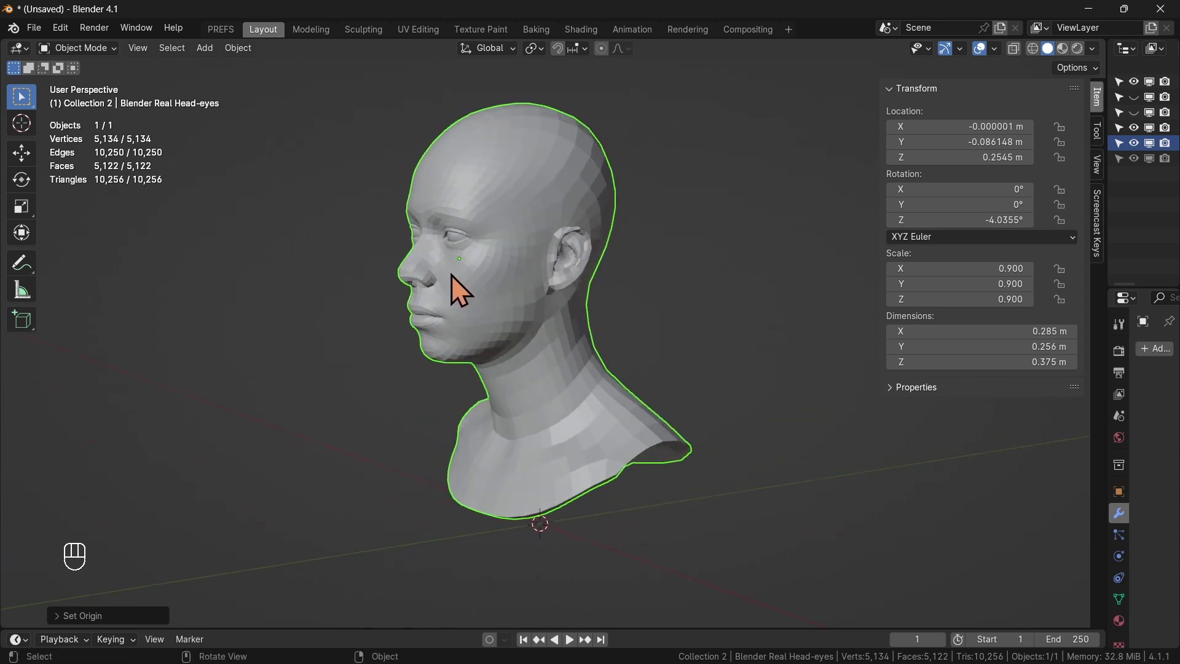
pyautogui.click(236, 50)
pyautogui.moveTo(268, 82)
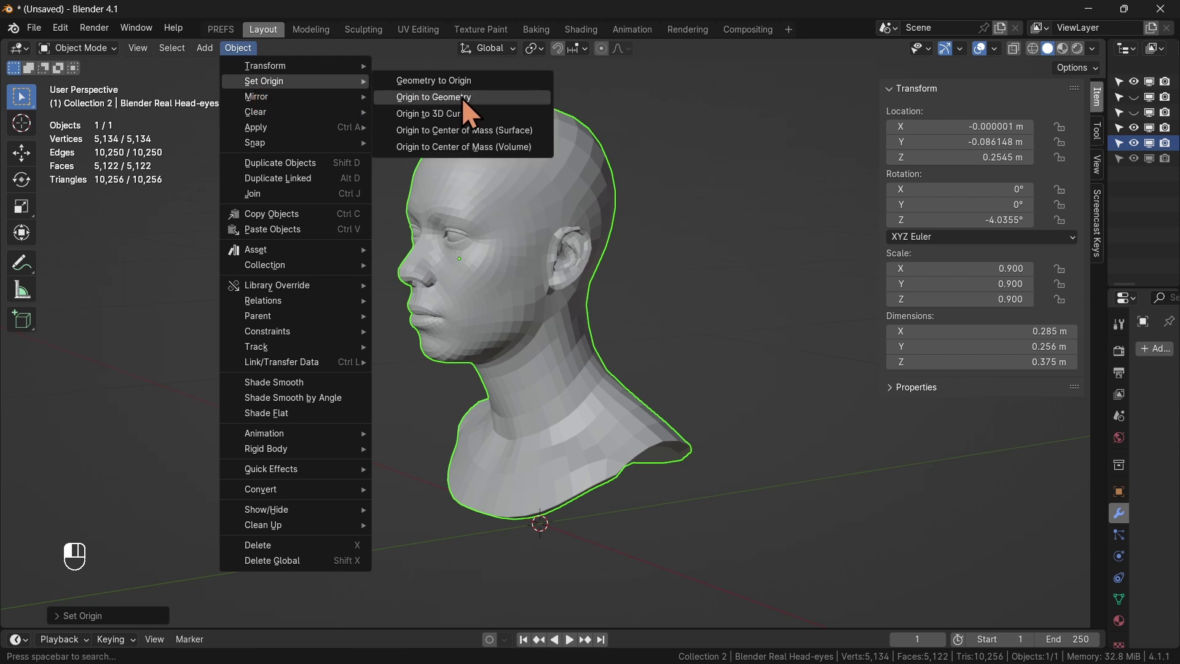
pyautogui.click(496, 82)
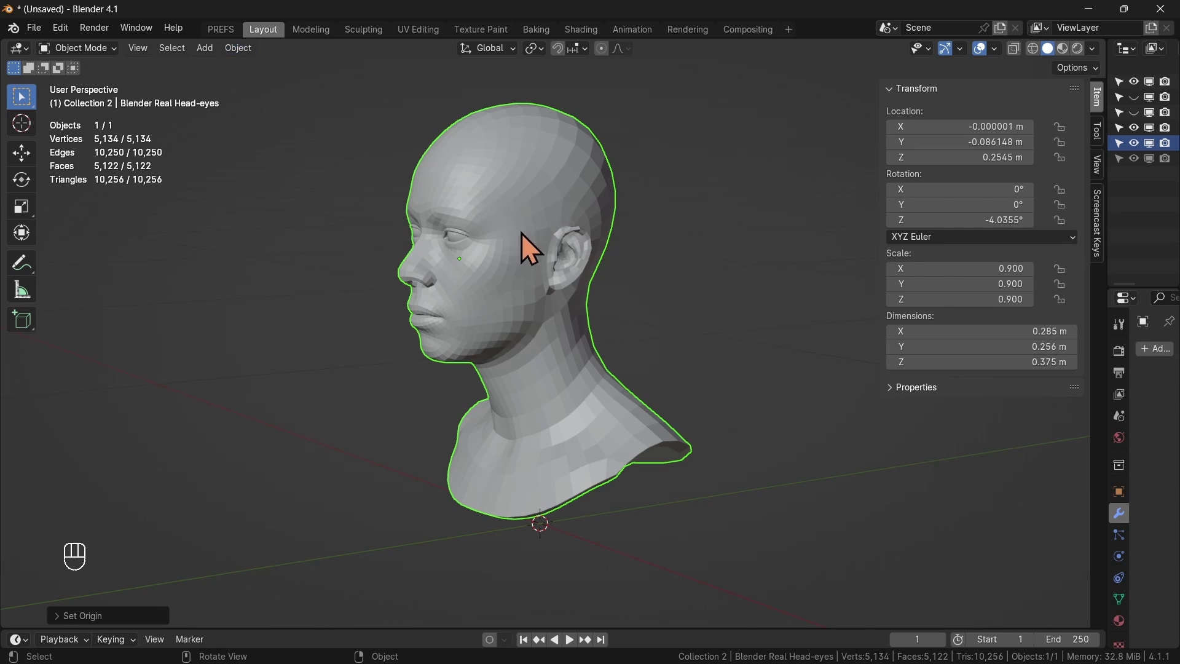
# Apply the location, rotation and scale of Blender Real Head-eyes as separate transforms.
pyautogui.hotkey('ctrl', 'a')
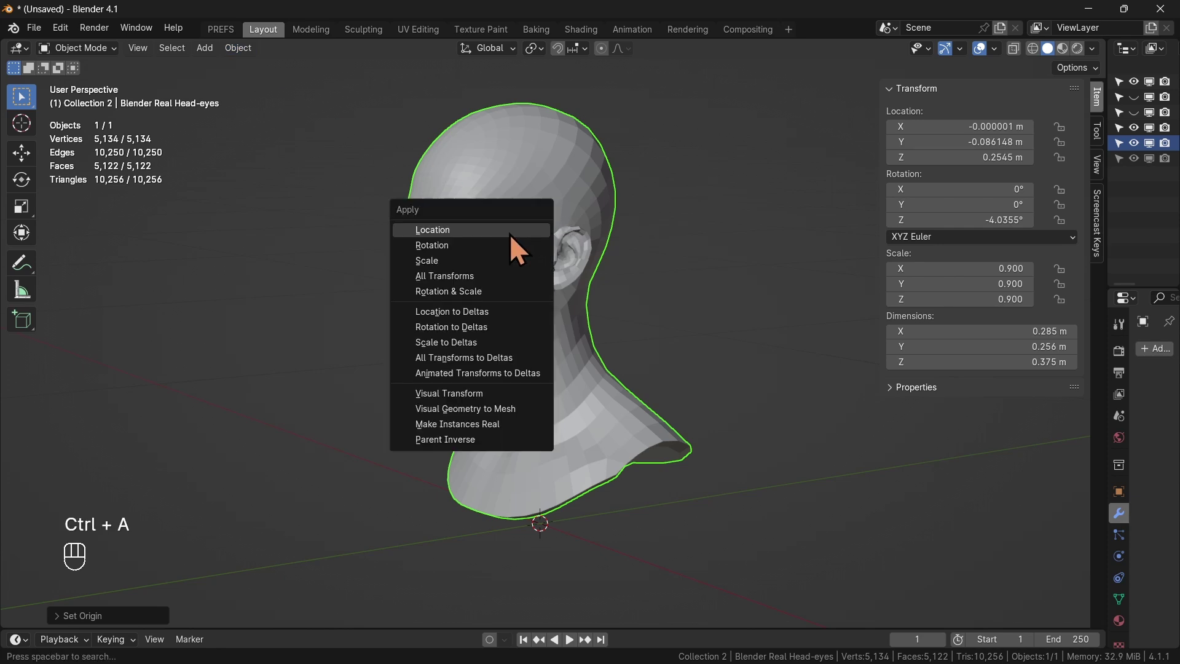
pyautogui.click(510, 234)
pyautogui.moveTo(504, 241); pyautogui.dragTo(585, 253, button='middle')
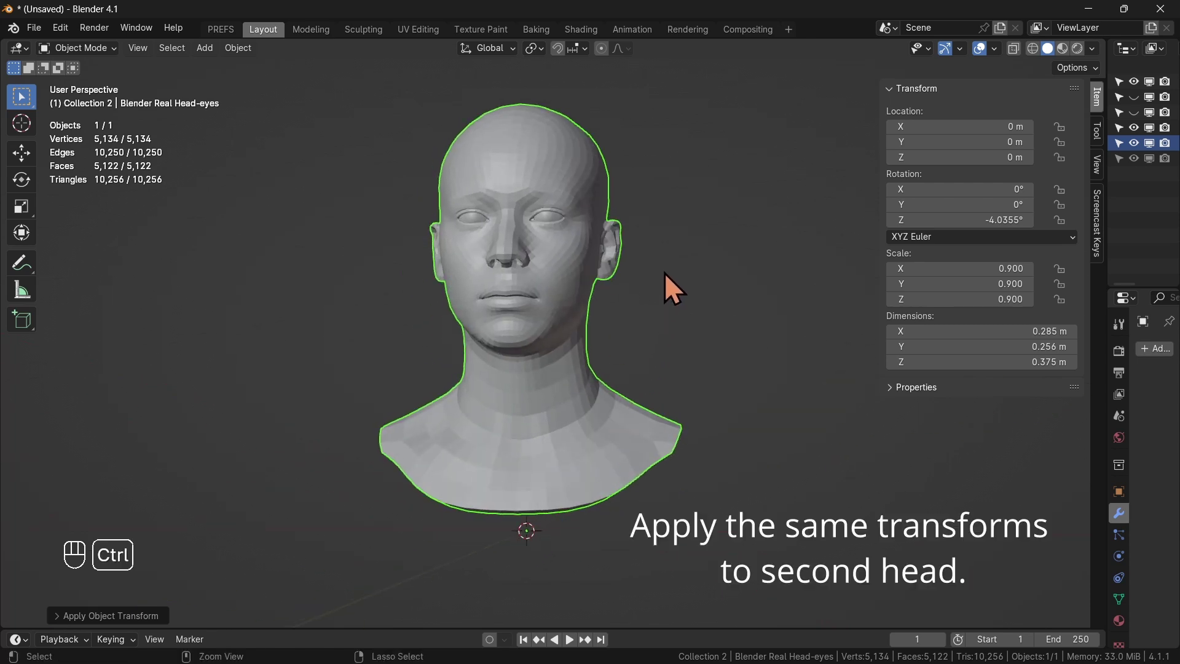
pyautogui.hotkey('ctrl', 'a')
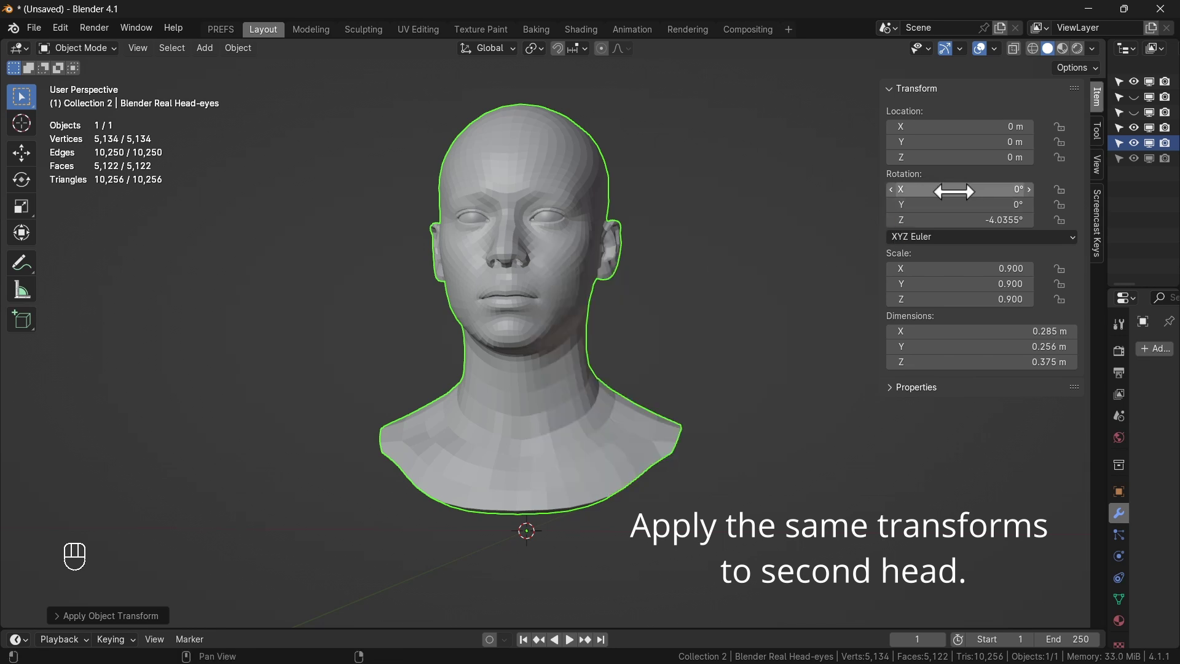
pyautogui.hotkey('ctrl', 'a')
pyautogui.click(555, 257)
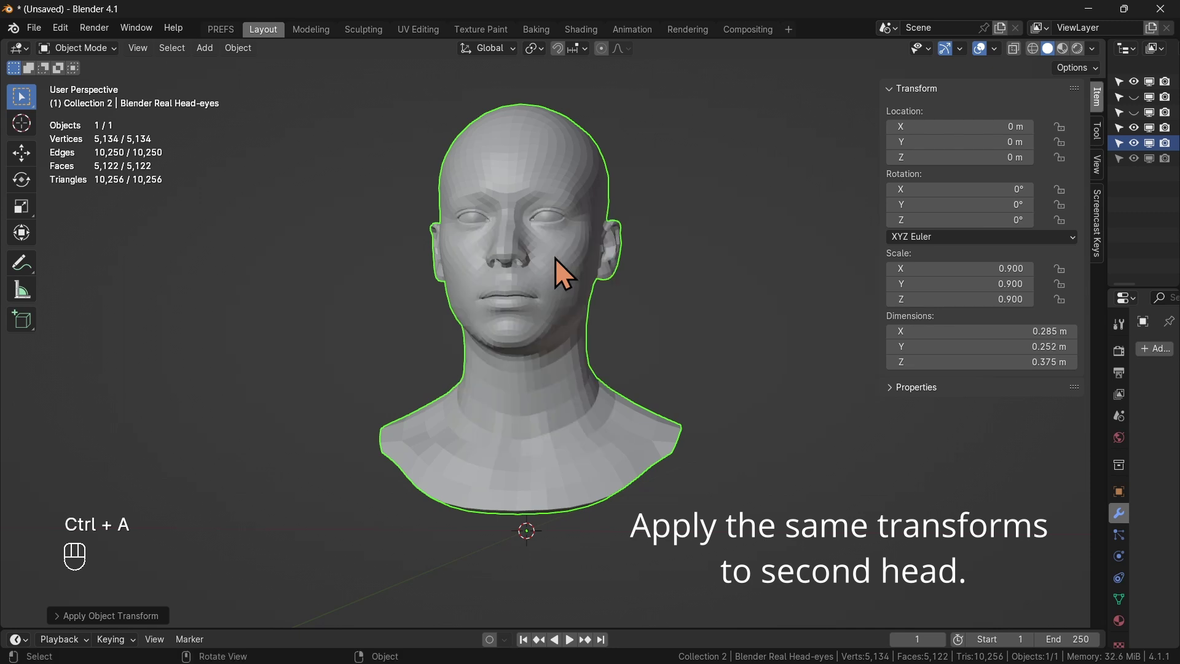
pyautogui.hotkey('ctrl', 'a')
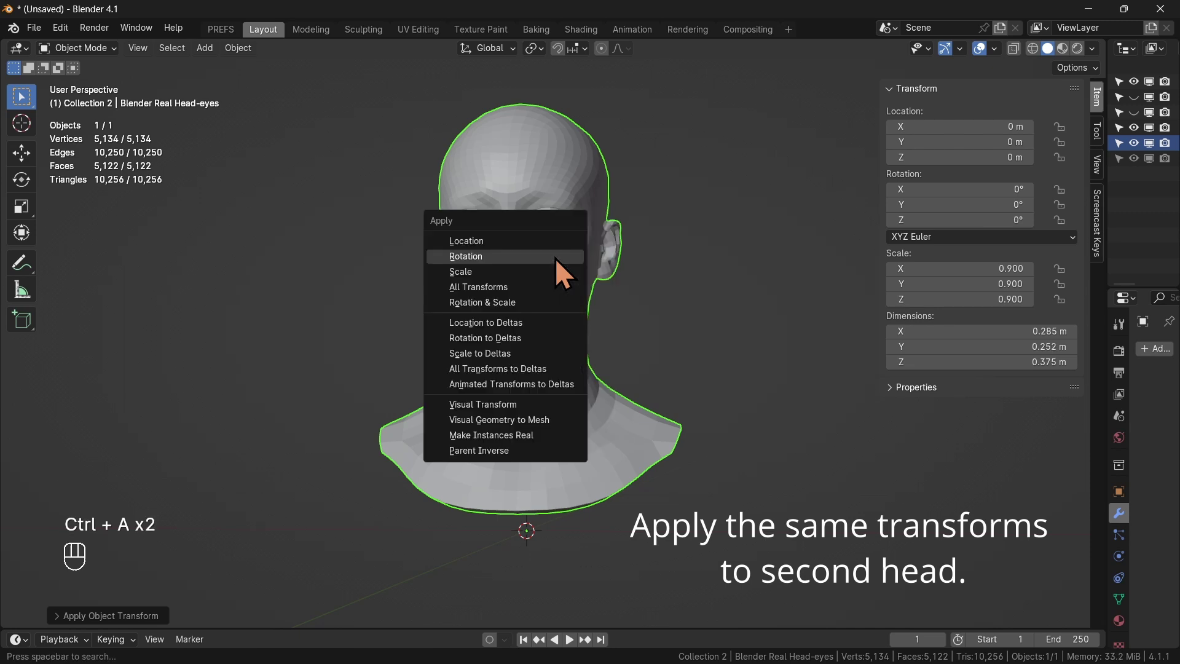
pyautogui.click(521, 272)
# View the finished head straight from the front and hide the sidebar with its Transform values.
pyautogui.moveTo(593, 271); pyautogui.dragTo(510, 349, button='middle')
pyautogui.scroll(8, 514, 316)
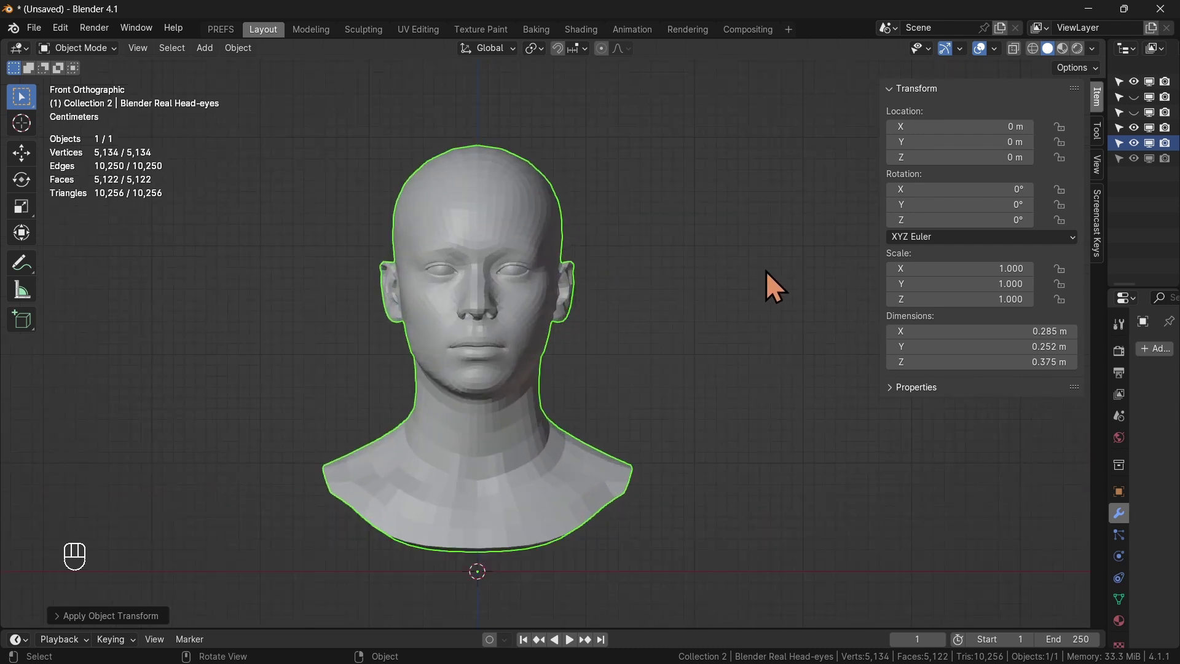
pyautogui.press('n')
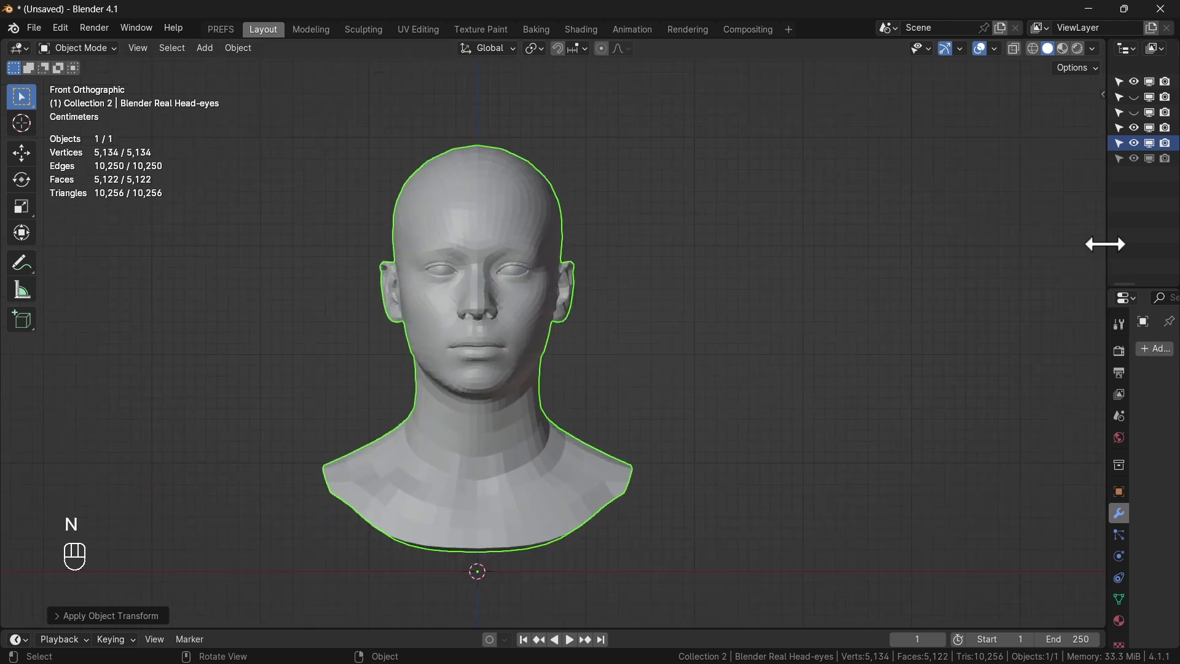
# Widen the Outliner to reveal the collection names and examine the face and eyes of Blender Real Head-eyes up close.
pyautogui.moveTo(1104, 242); pyautogui.dragTo(910, 246)
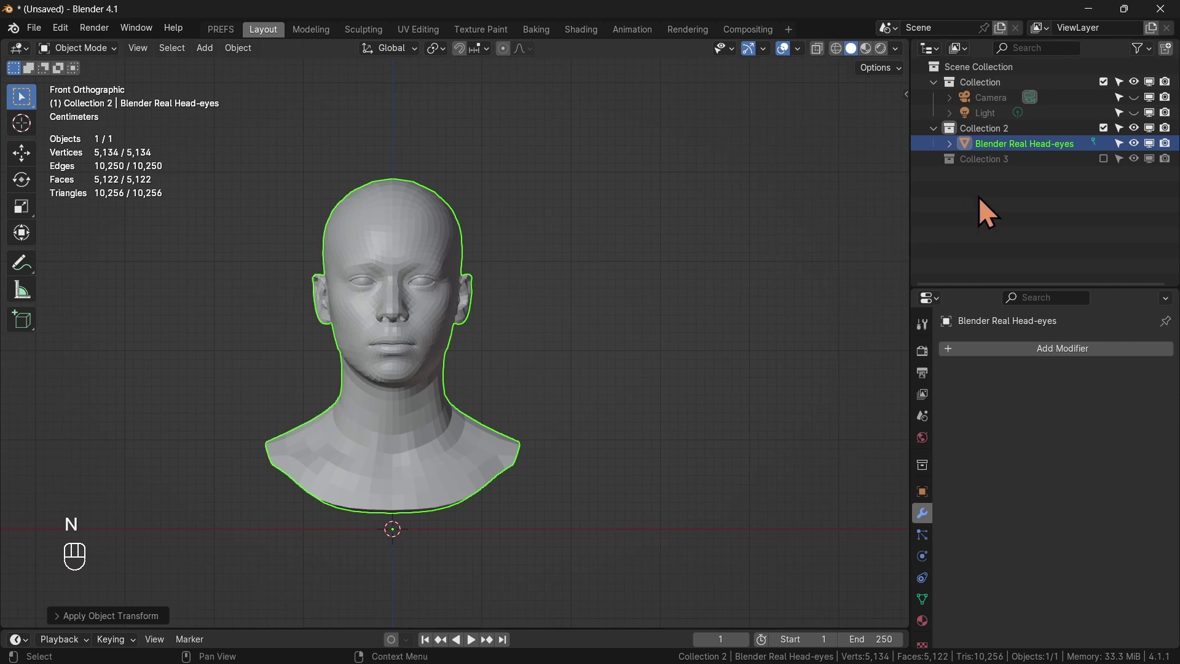
pyautogui.moveTo(572, 271); pyautogui.dragTo(385, 307, button='middle')
pyautogui.scroll(6, 384, 308)
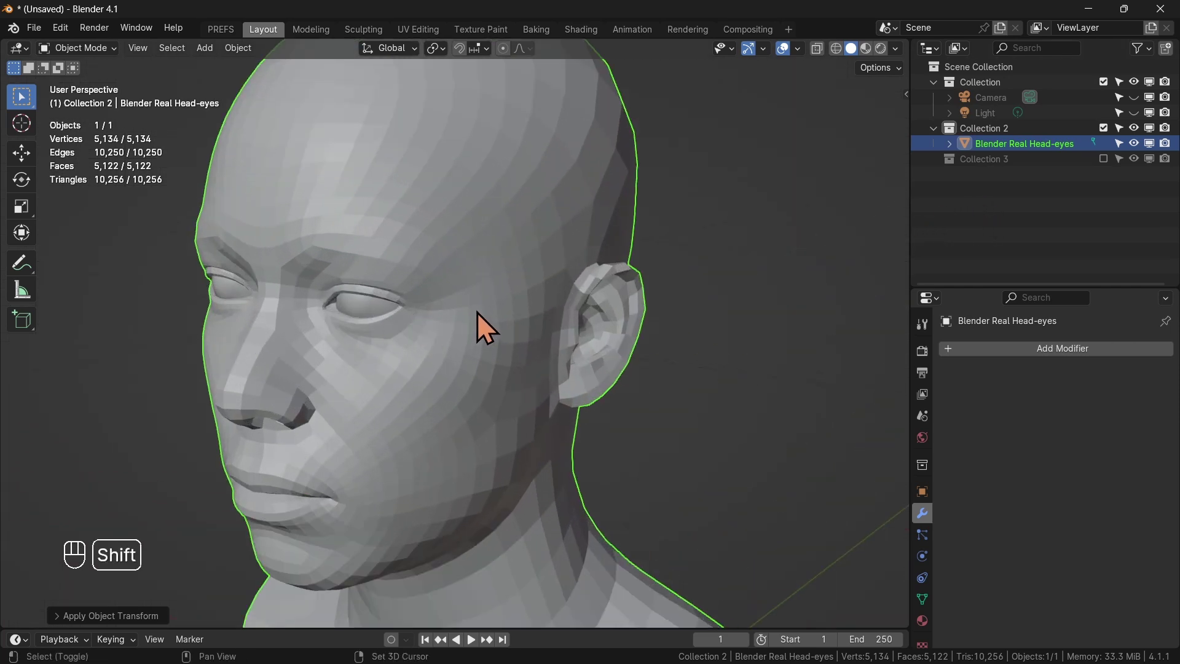
pyautogui.keyDown('shift'); pyautogui.moveTo(482, 326); pyautogui.dragTo(566, 363, button='middle'); pyautogui.keyUp('shift')
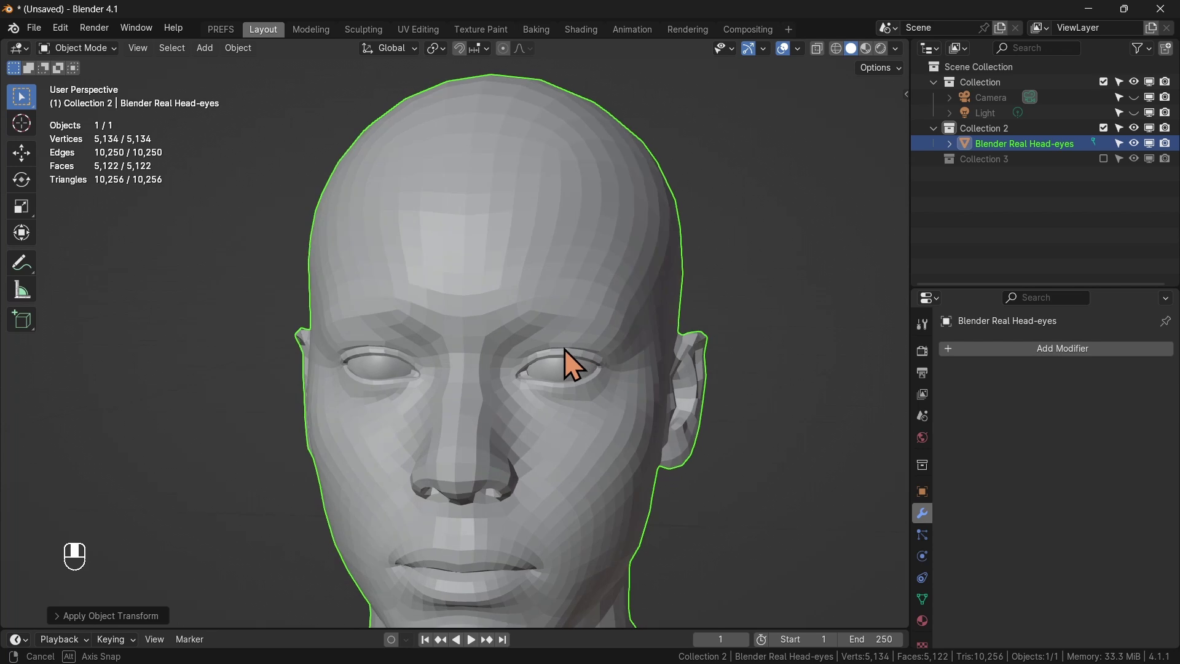
# Include Collection 3 and exclude Collection 2 to view the eye sockets of Blender Real Head-no eyes.
pyautogui.click(1104, 158)
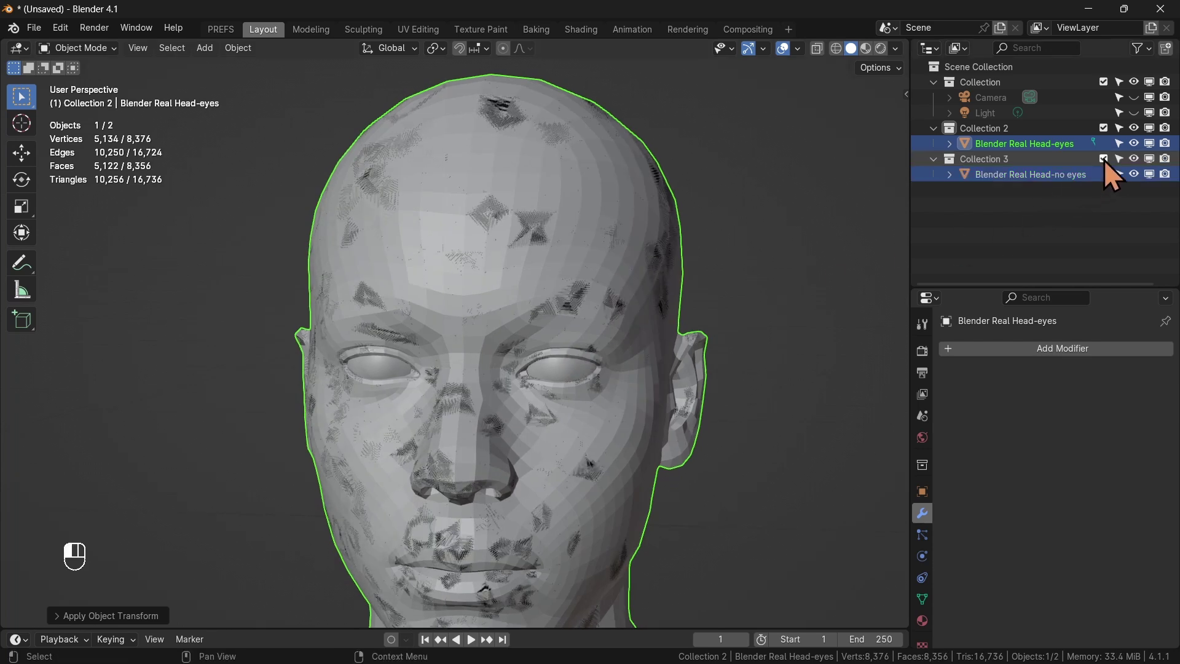
pyautogui.click(1104, 128)
pyautogui.scroll(6, 568, 358)
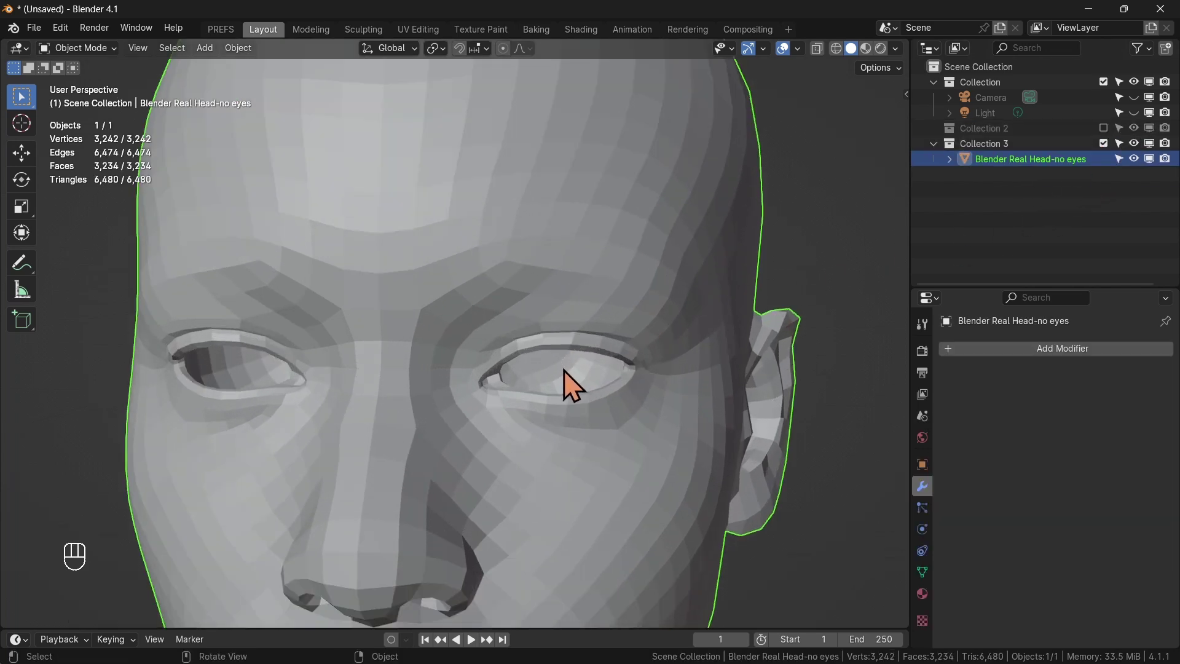
# Inspect the mesh around the eye sockets of Blender Real Head-no eyes in Edit Mode, then return to Object Mode.
pyautogui.press('Tab')
pyautogui.moveTo(575, 352); pyautogui.dragTo(421, 364, button='middle')
pyautogui.scroll(-5, 650, 337)
pyautogui.keyDown('shift'); pyautogui.moveTo(635, 375); pyautogui.dragTo(529, 360, button='middle'); pyautogui.keyUp('shift')
pyautogui.press('Tab')
pyautogui.scroll(-4, 634, 269)
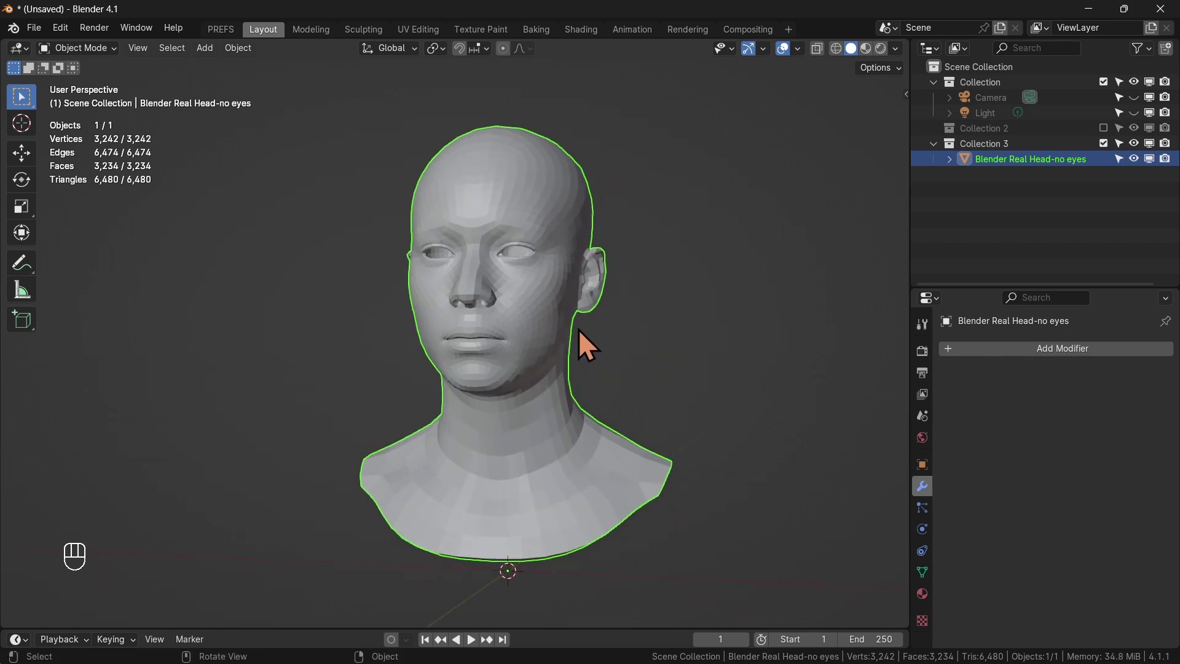
# Include Collection 2 instead of Collection 3 and widen the Outliner further so the full object names fit.
pyautogui.click(1104, 129)
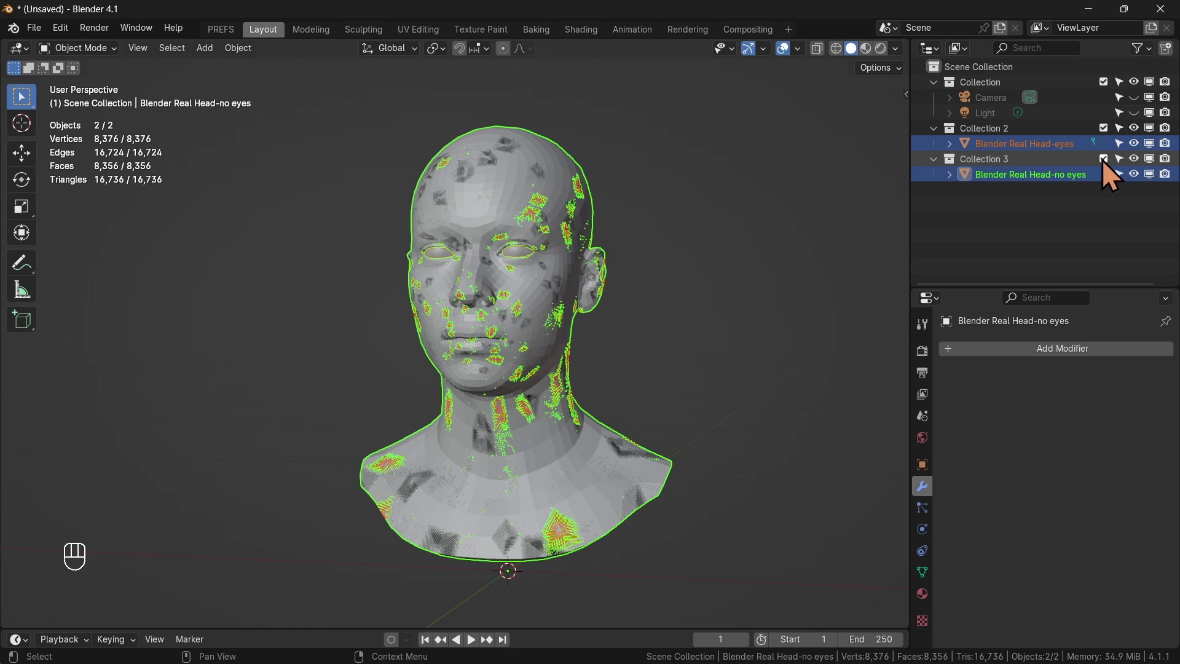
pyautogui.click(1104, 158)
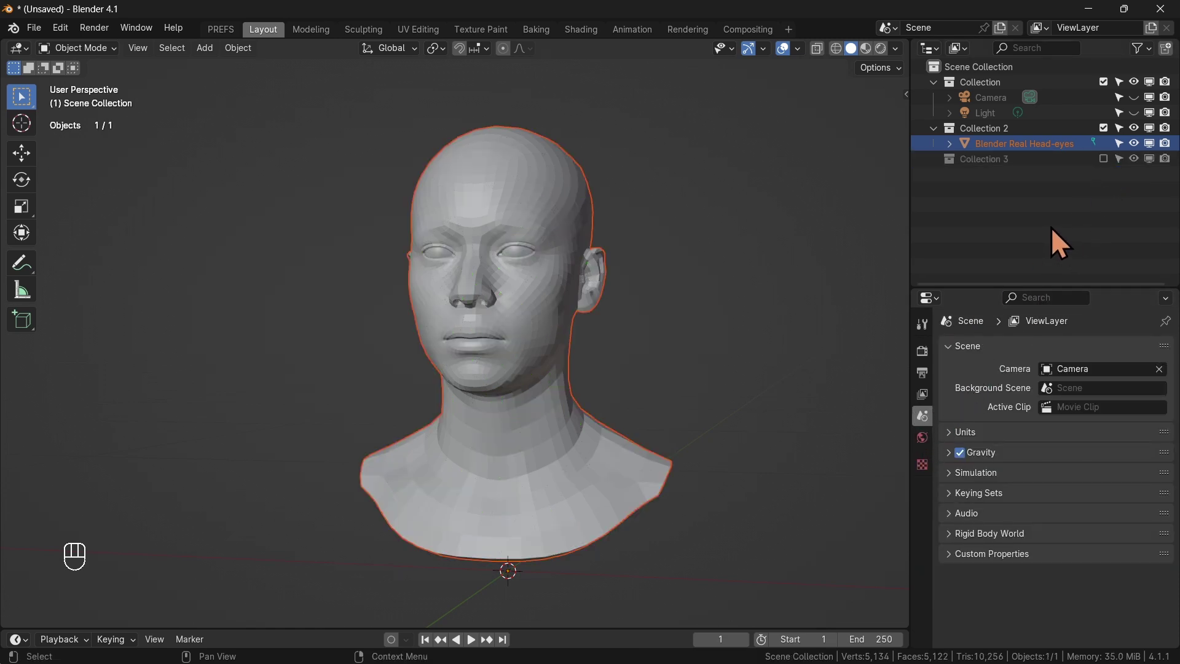
pyautogui.click(563, 214)
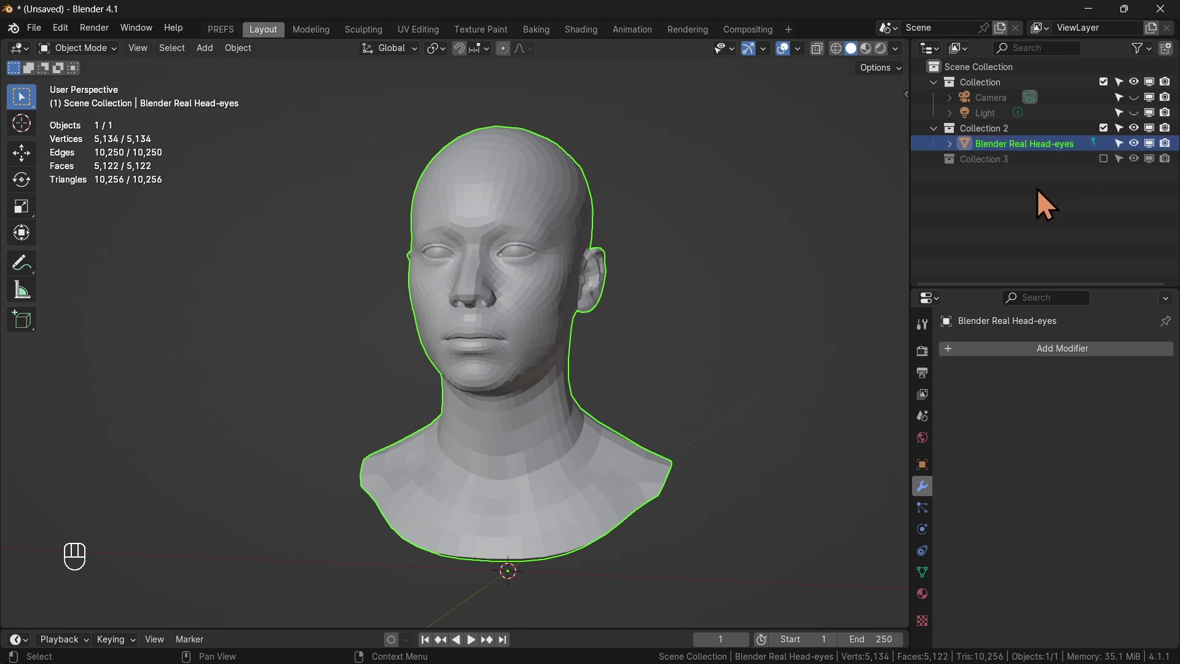
pyautogui.click(913, 206)
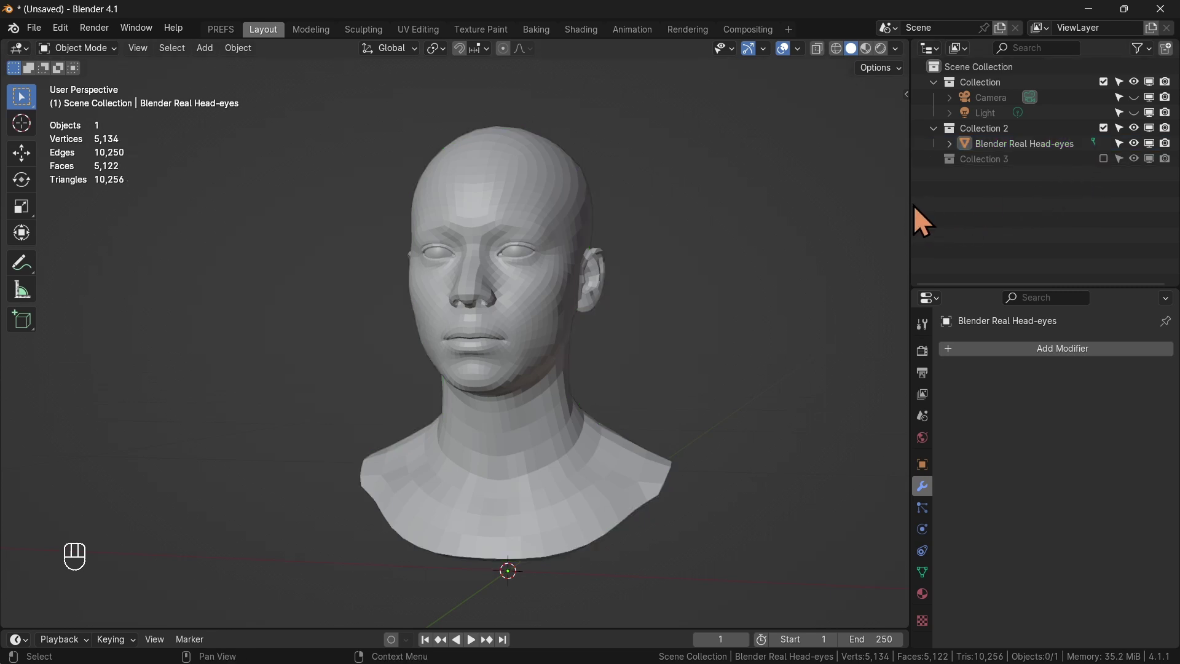
pyautogui.moveTo(909, 201); pyautogui.dragTo(780, 211)
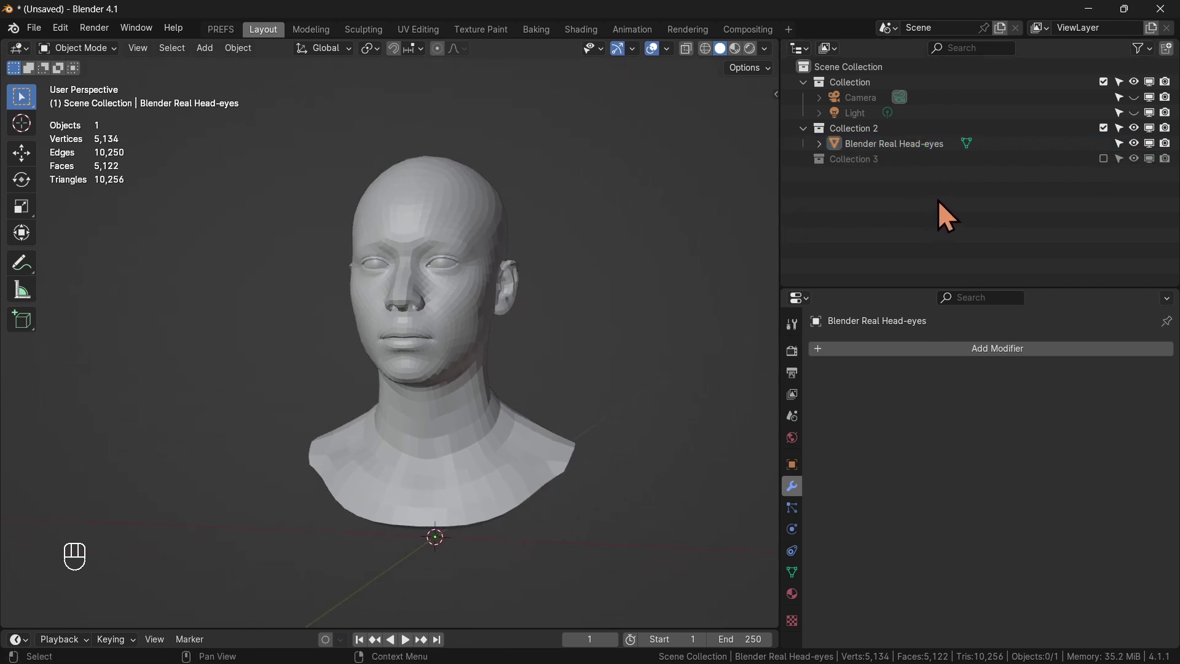
# Make Collection 2 active, select Blender Real Head-eyes and check its location, rotation and scale values.
pyautogui.click(1104, 159)
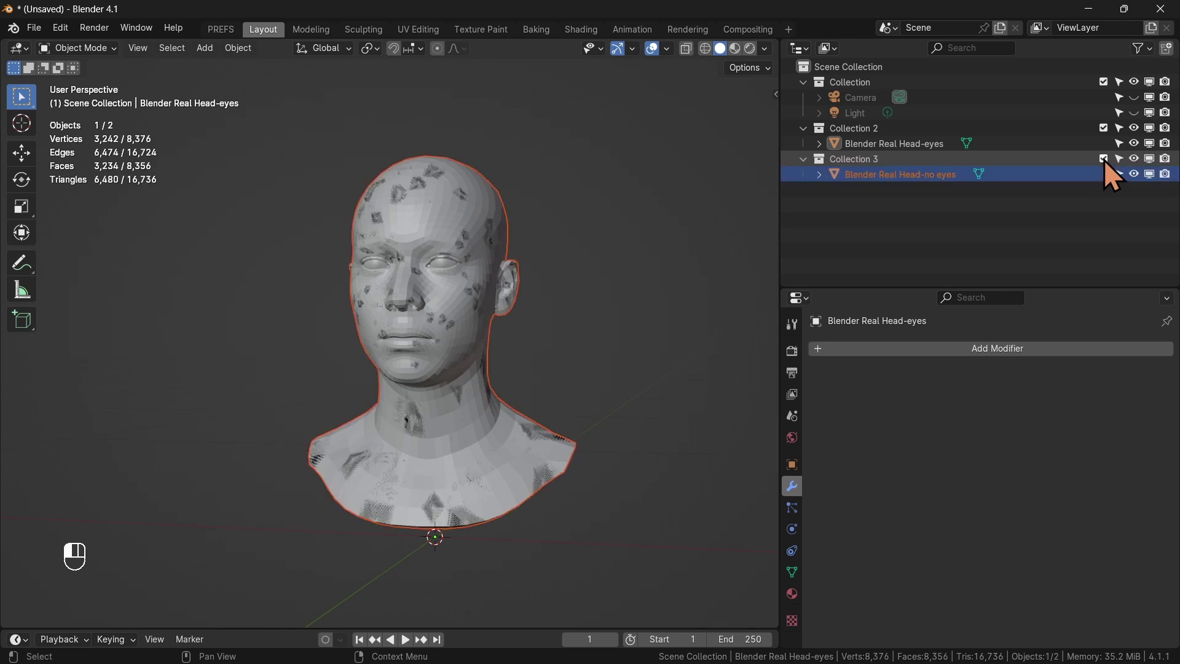
pyautogui.click(1104, 159)
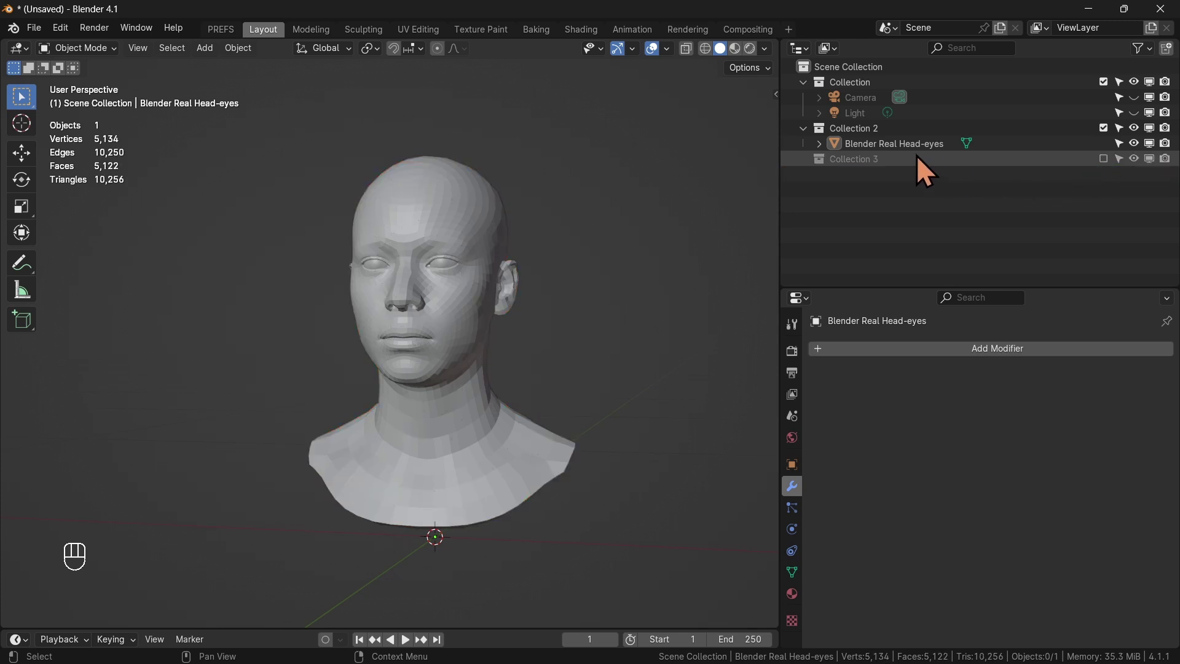
pyautogui.click(847, 127)
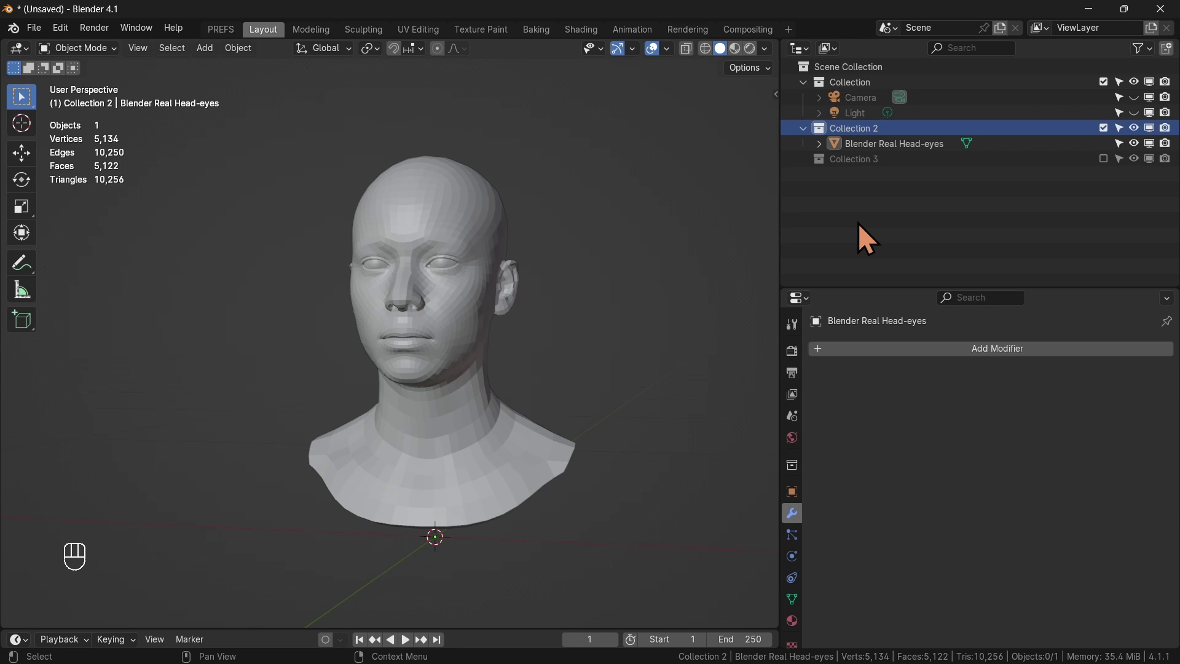
pyautogui.click(486, 227)
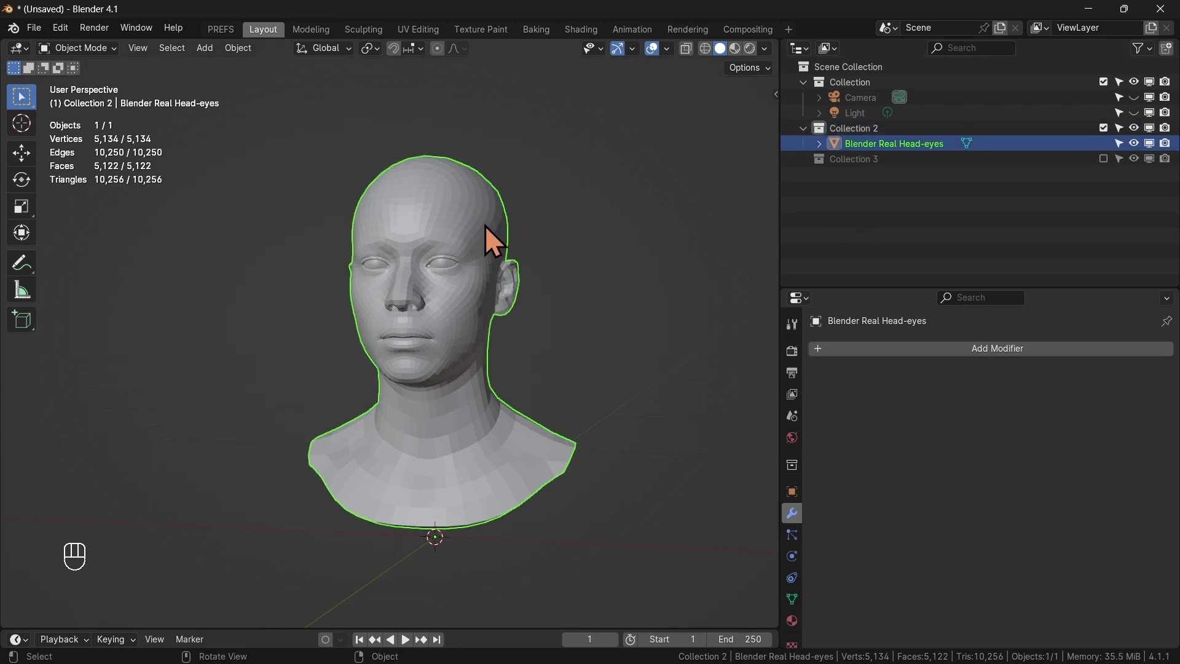
pyautogui.press('n')
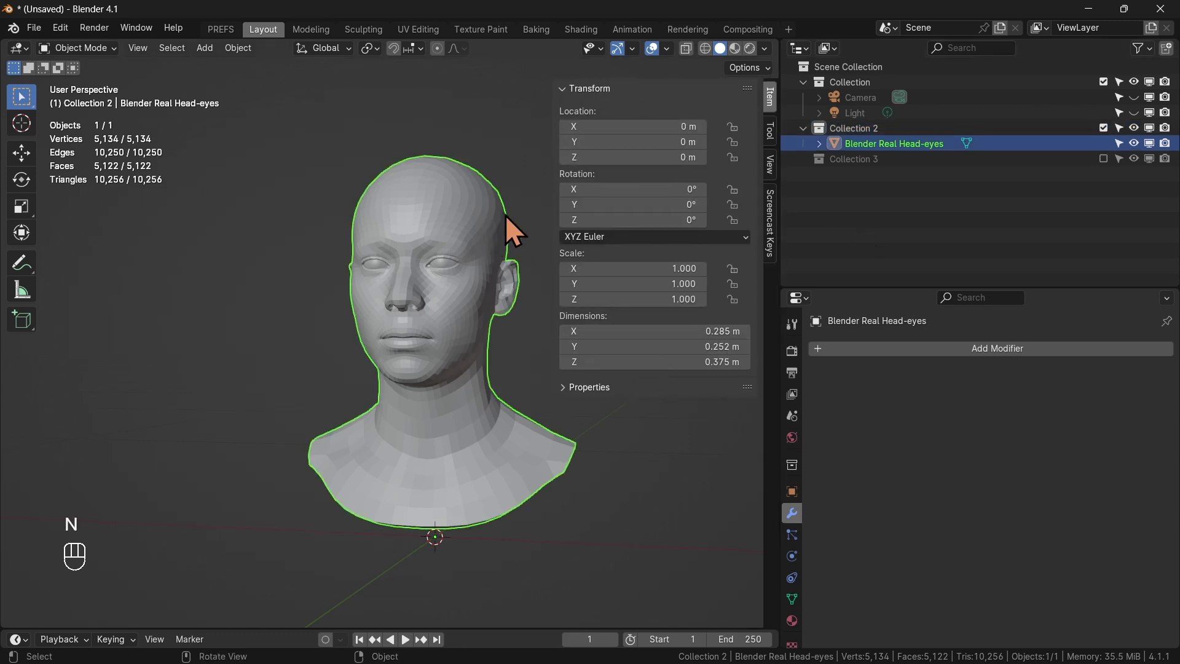
pyautogui.press('n')
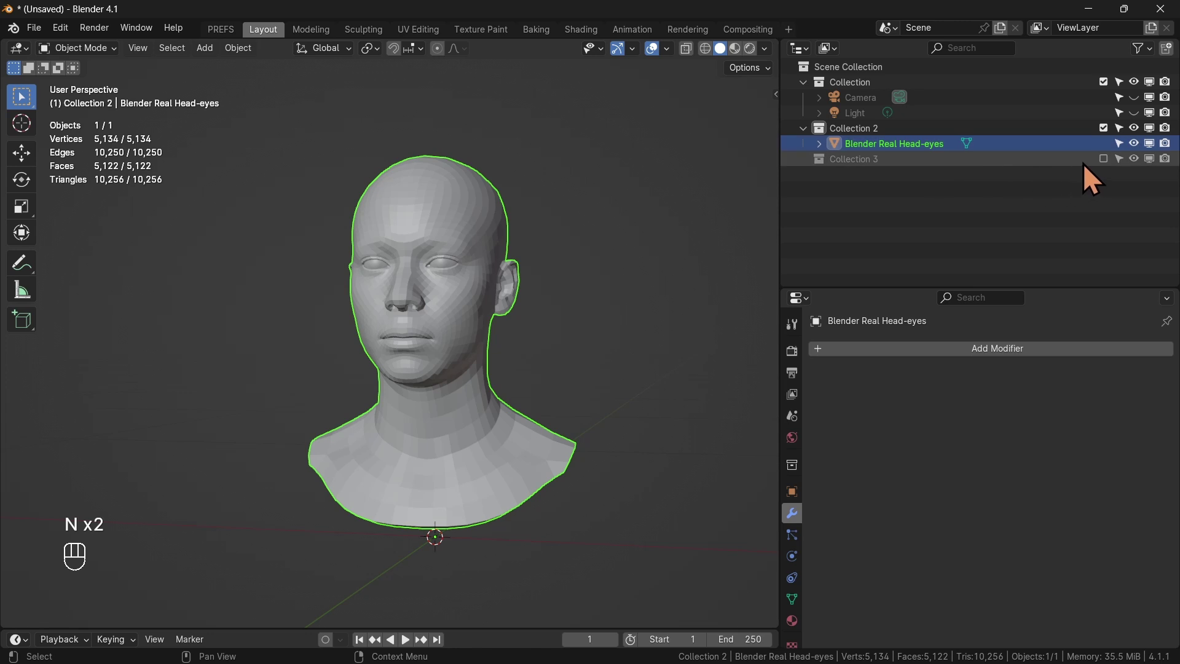
# Show only Collection 3, select Blender Real Head-no eyes and apply its rotation.
pyautogui.click(1104, 128)
pyautogui.click(1103, 143)
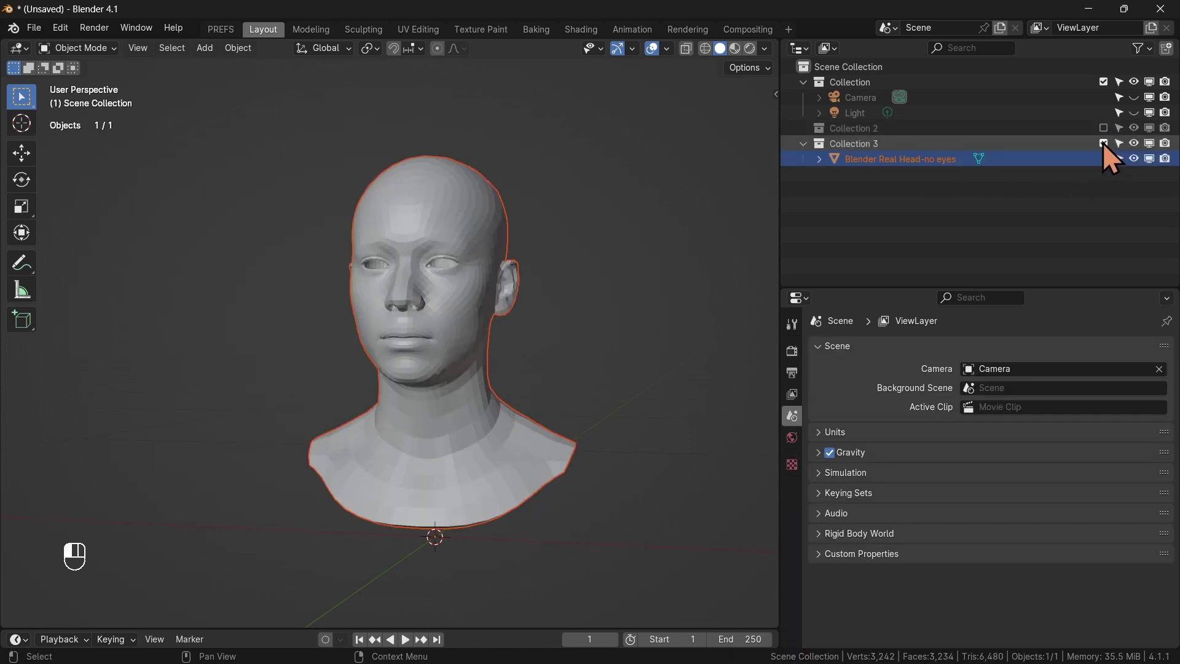
pyautogui.click(441, 238)
pyautogui.press('n')
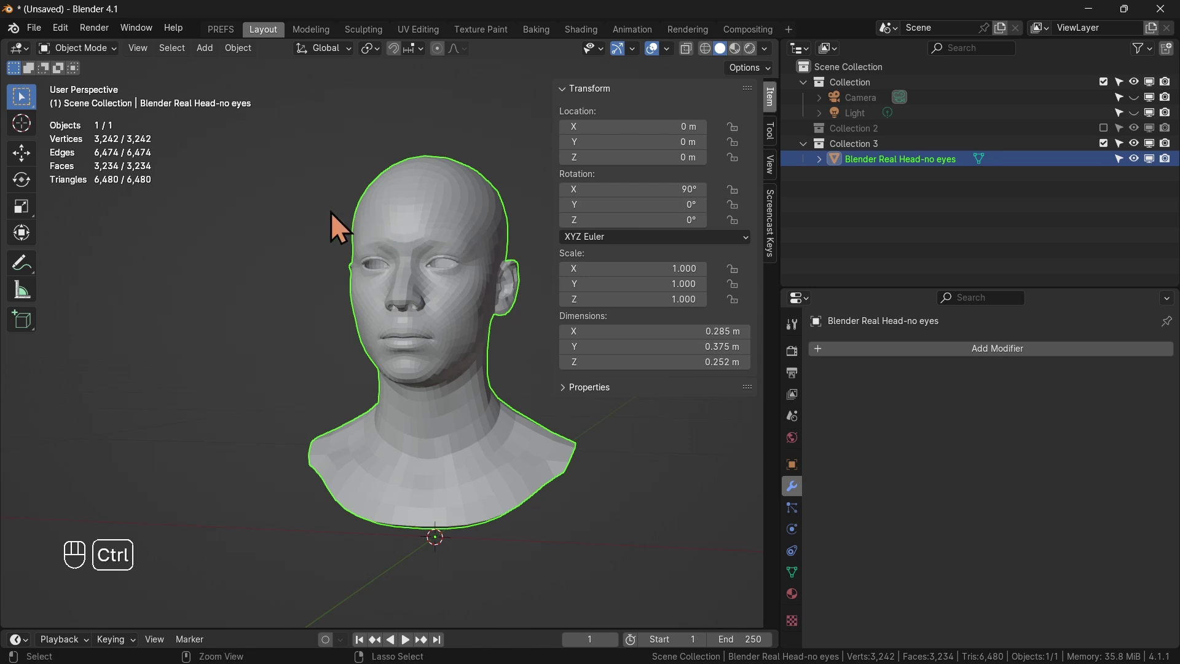
pyautogui.hotkey('ctrl', 'a')
pyautogui.click(305, 195)
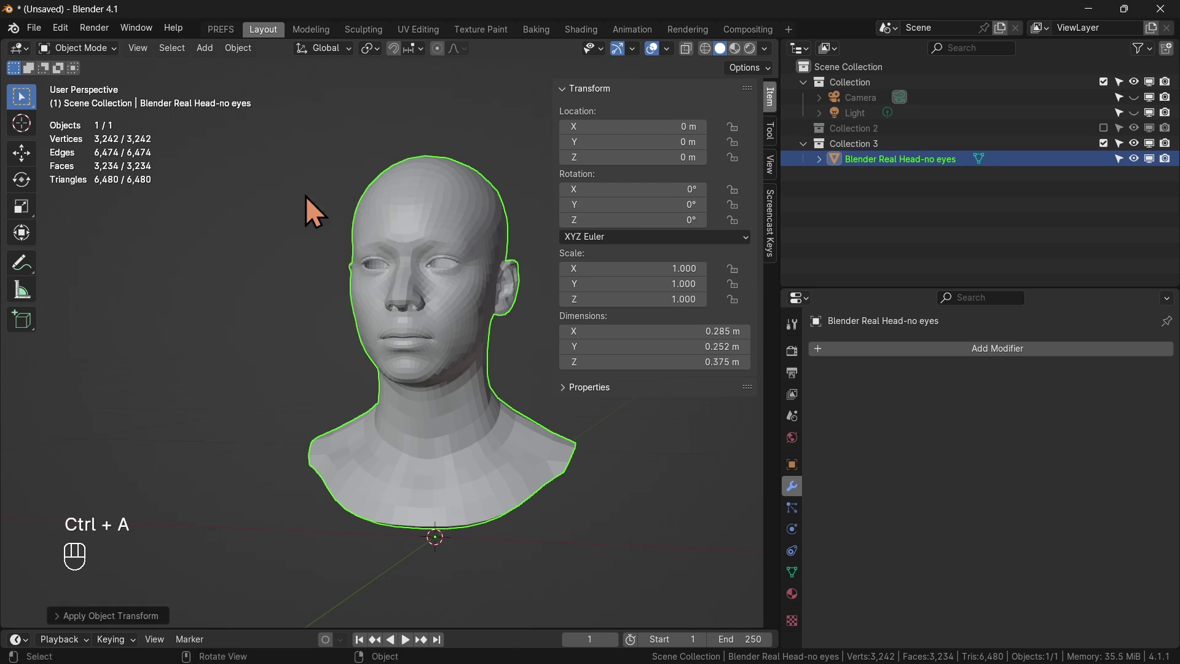
pyautogui.moveTo(383, 308); pyautogui.dragTo(522, 283, button='middle')
pyautogui.press('n')
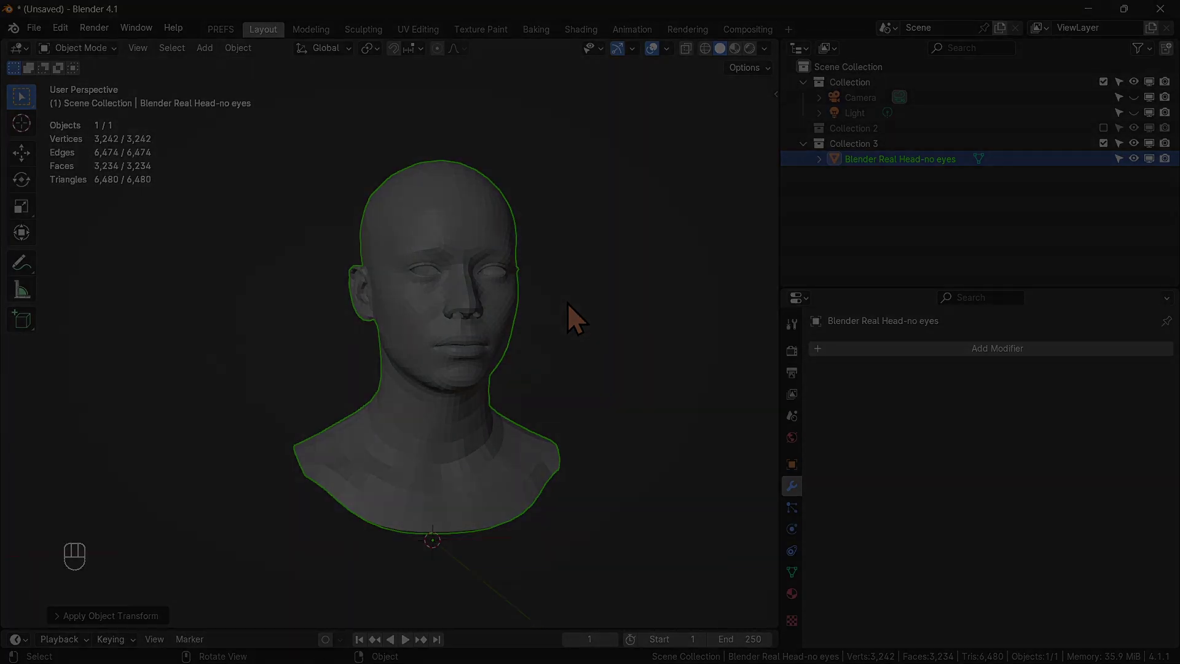
# Include Collection 2 in place of Collection 3, make it active and select Blender Real Head-eyes.
pyautogui.press('alt')
pyautogui.hotkey('alt', '/')
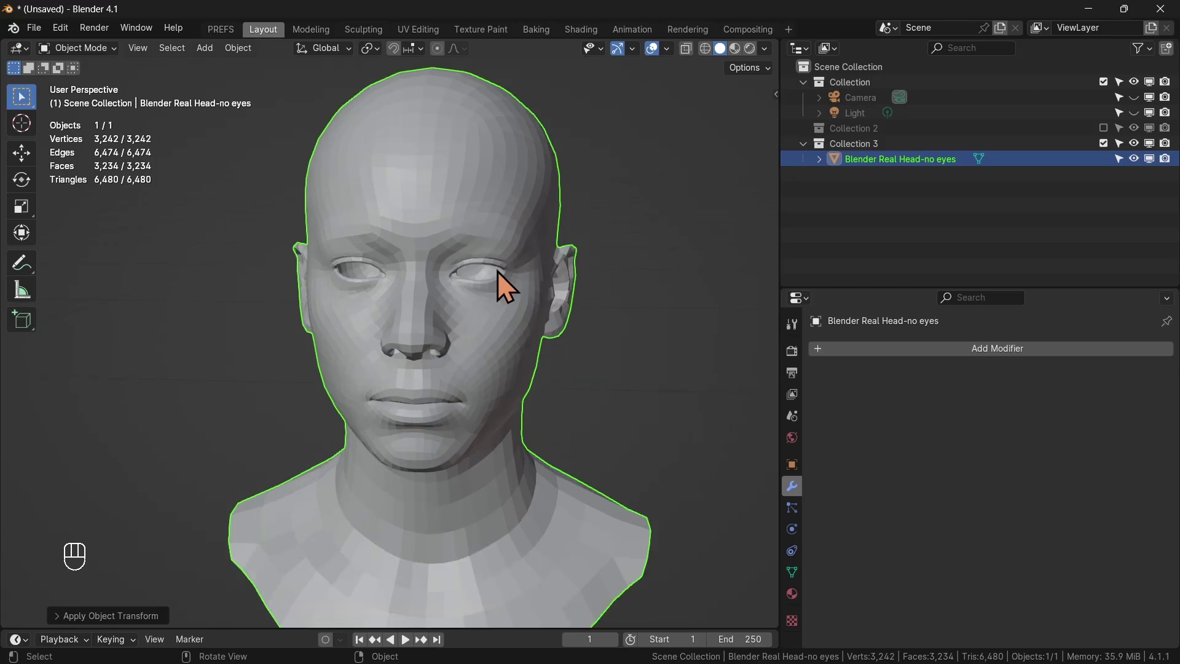
pyautogui.click(1104, 143)
pyautogui.click(1104, 128)
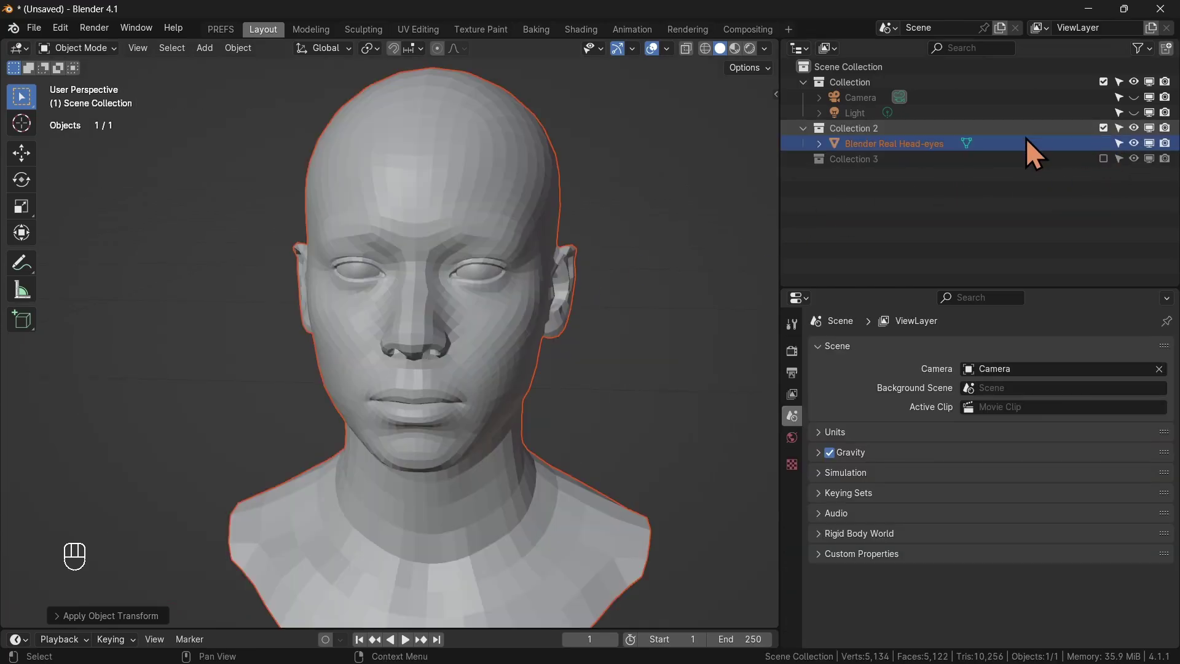
pyautogui.click(854, 128)
pyautogui.click(486, 276)
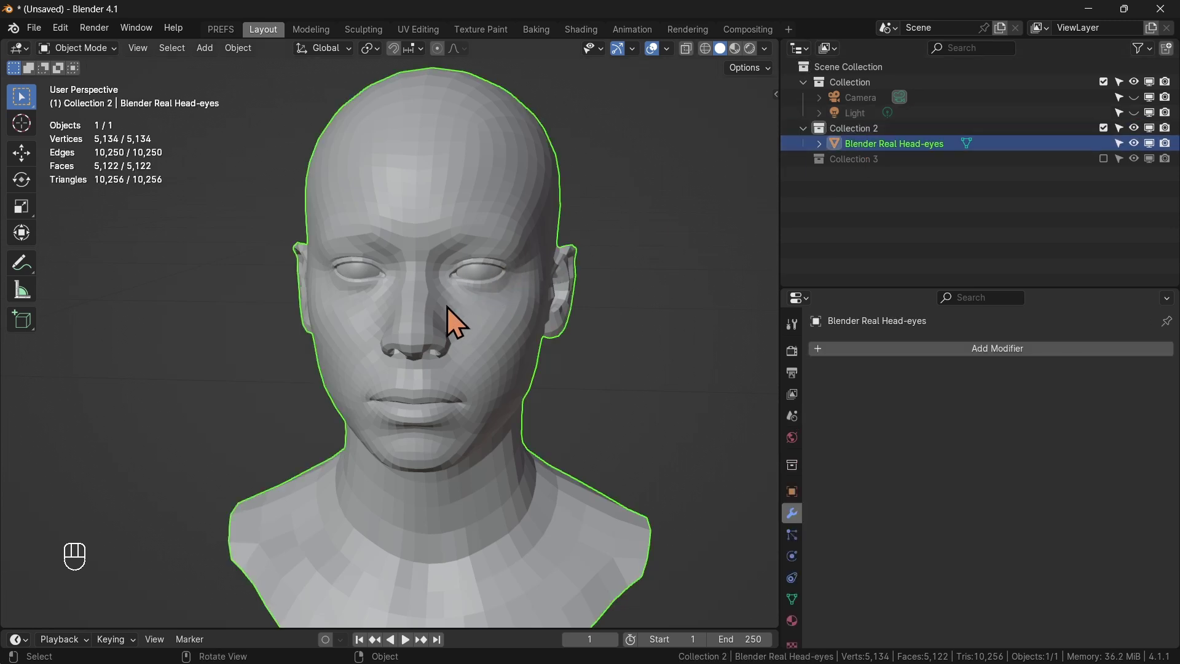
# Enter Edit Mode on Blender Real Head-eyes and select only the linked geometry of the character's left eyeball.
pyautogui.moveTo(456, 296)
pyautogui.mouseDown(button='middle')
pyautogui.moveTo(421, 303)
pyautogui.moveTo(469, 290)
pyautogui.mouseUp(button='middle')
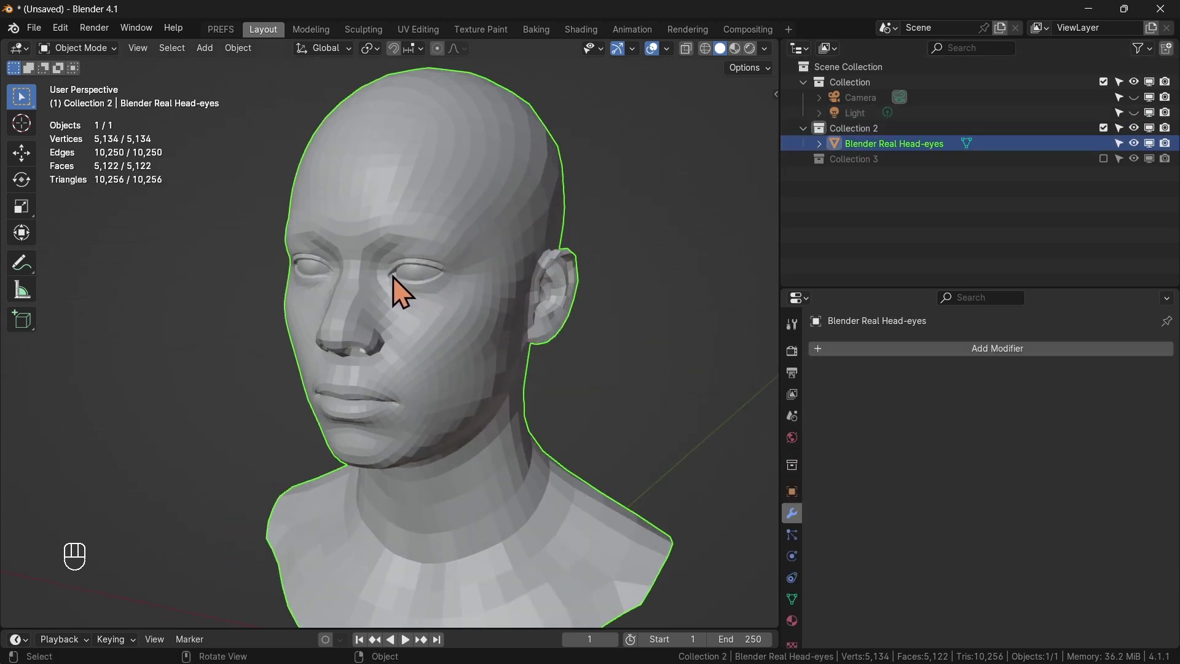
pyautogui.scroll(4, 396, 284)
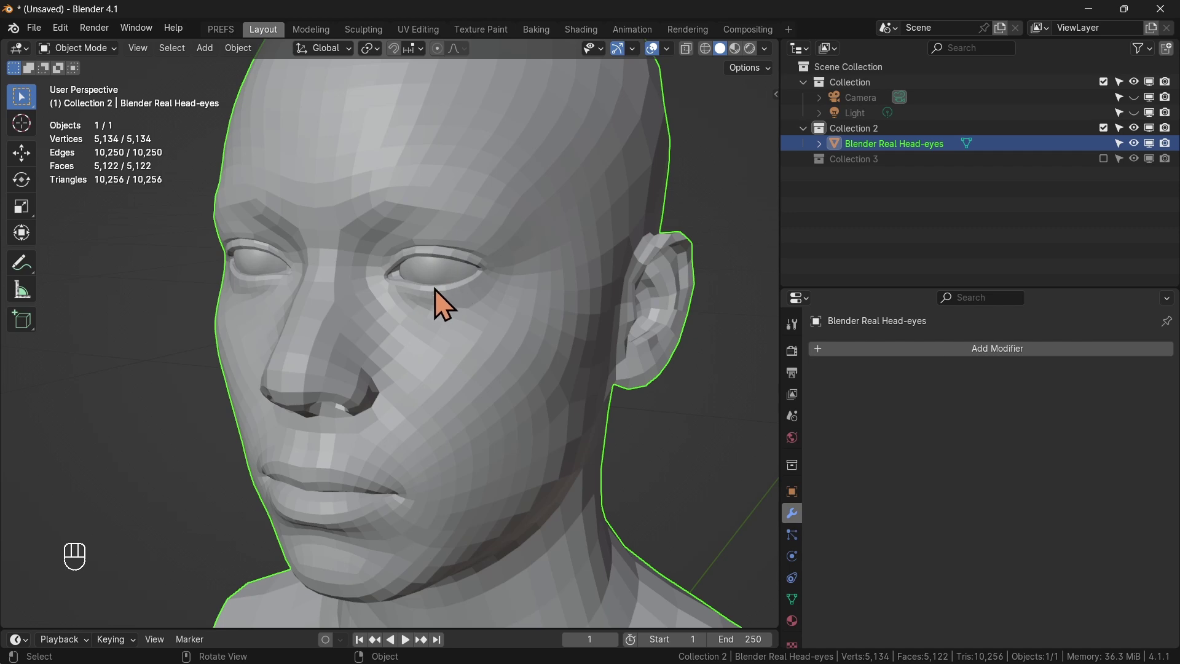
pyautogui.moveTo(443, 298); pyautogui.dragTo(567, 253, button='middle')
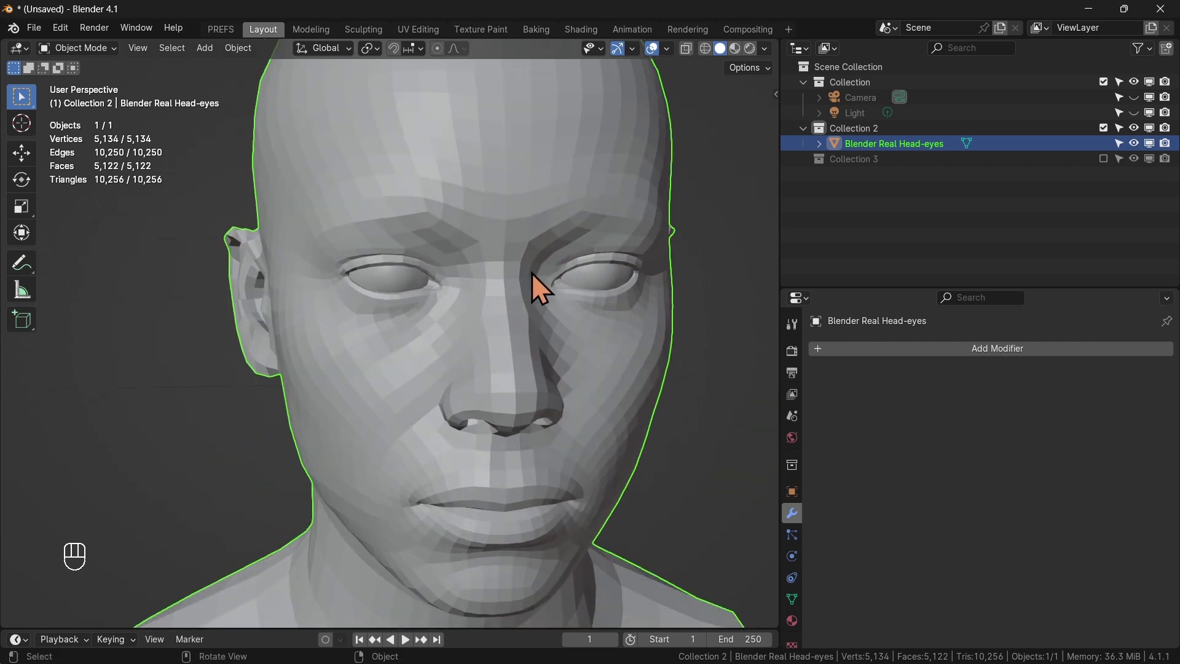
pyautogui.press('Tab')
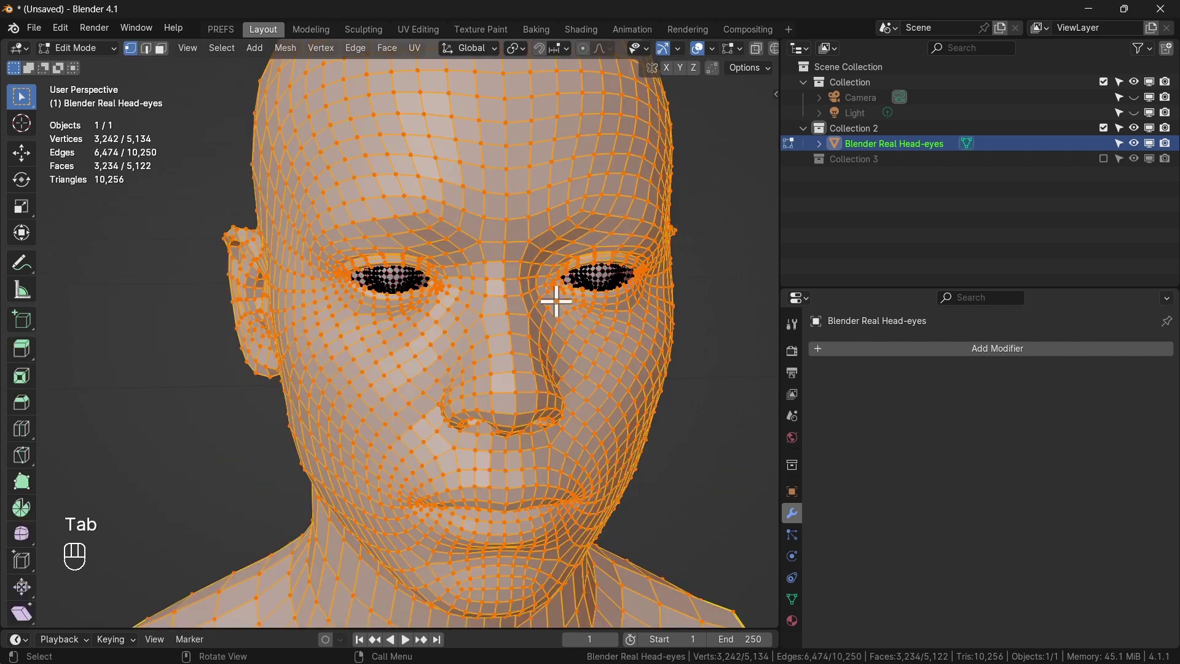
pyautogui.scroll(2, 556, 301)
pyautogui.moveTo(557, 302)
pyautogui.mouseDown(button='middle')
pyautogui.moveTo(527, 308)
pyautogui.moveTo(477, 289)
pyautogui.moveTo(562, 282)
pyautogui.mouseUp(button='middle')
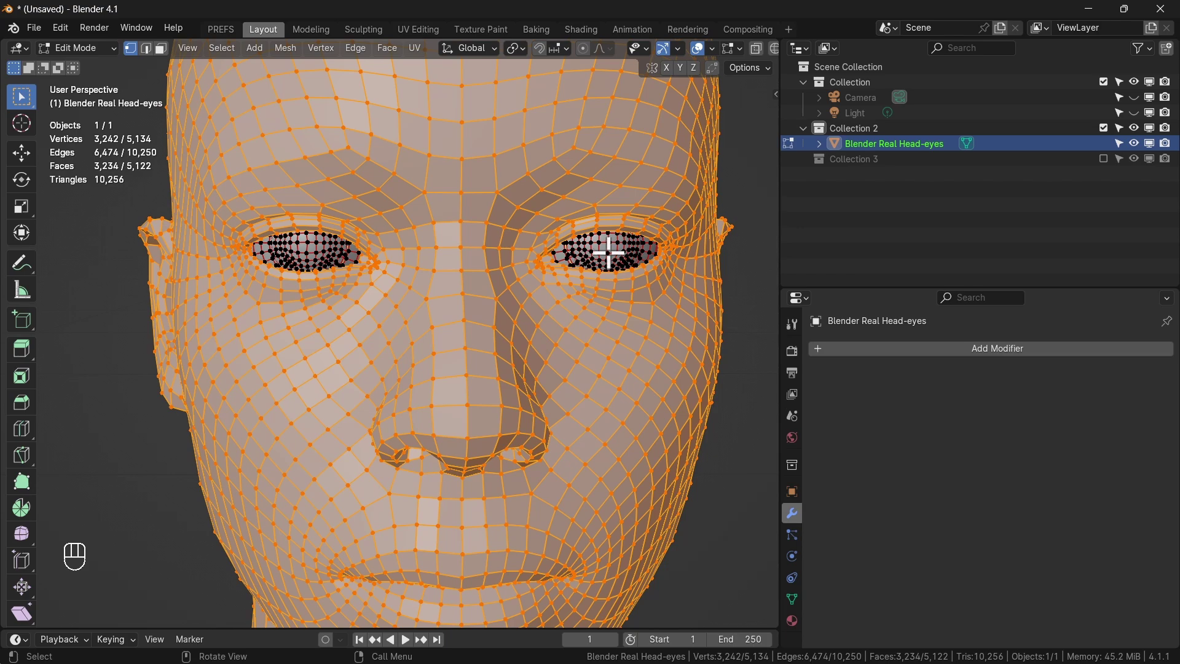
pyautogui.hotkey('alt', 'a')
pyautogui.press('l')
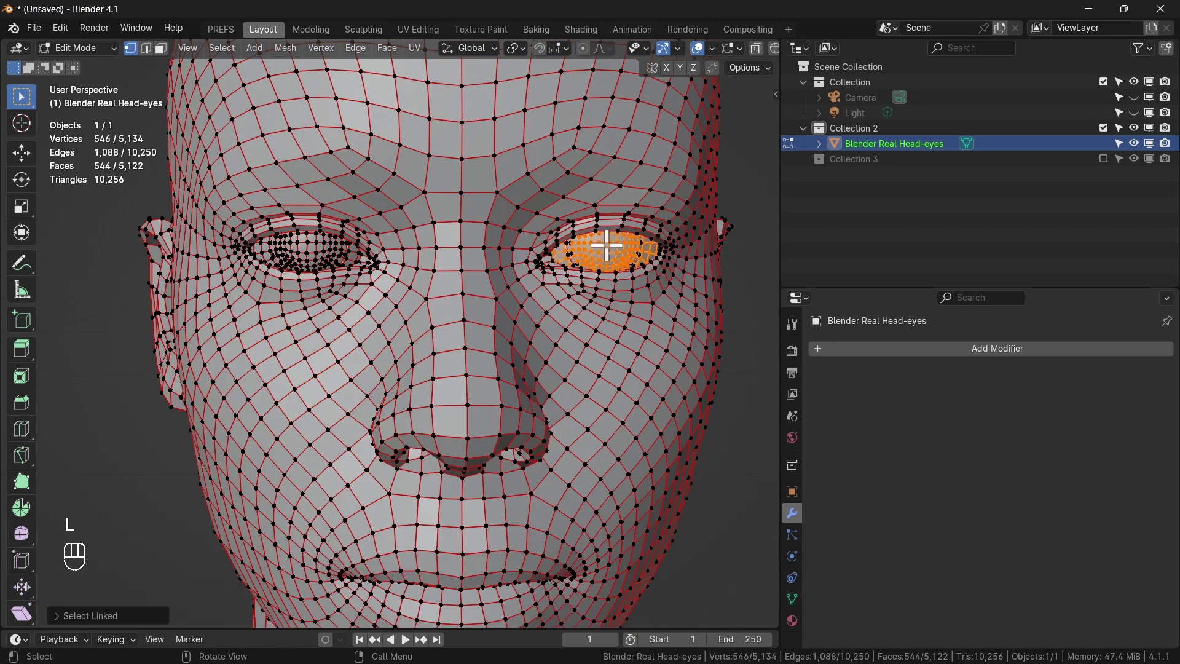
# Examine the selected eyeball and how it sits within the surrounding eyelid mesh from several angles.
pyautogui.moveTo(607, 245); pyautogui.dragTo(616, 269, button='middle')
pyautogui.scroll(5, 617, 269)
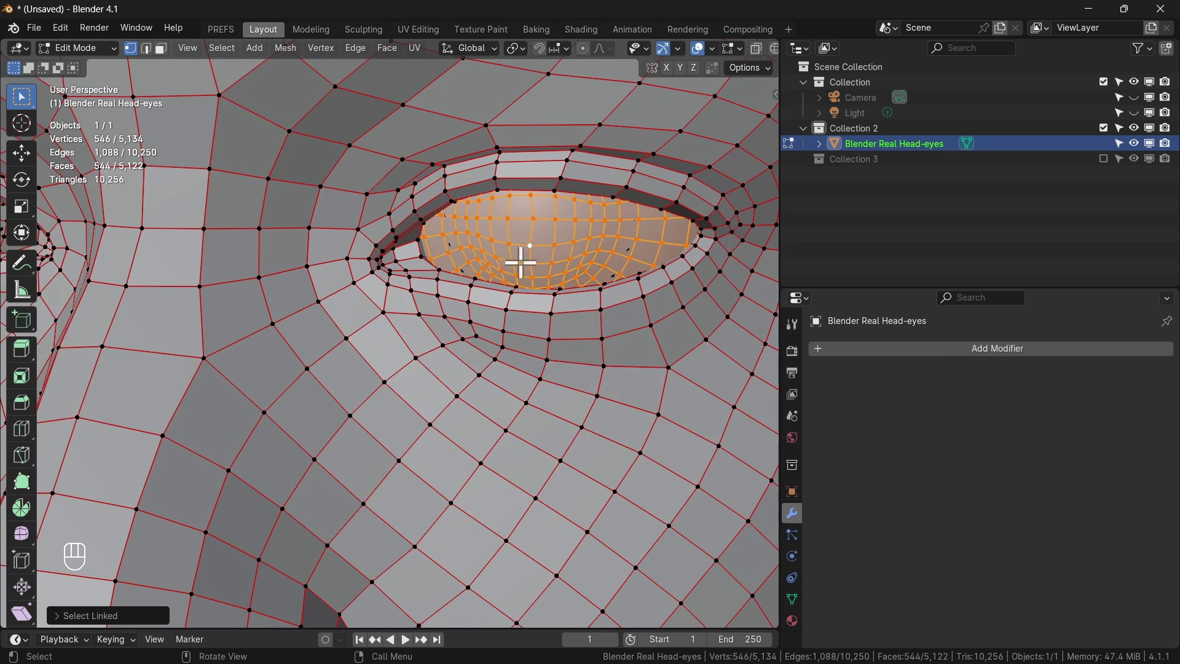
pyautogui.scroll(3, 539, 242)
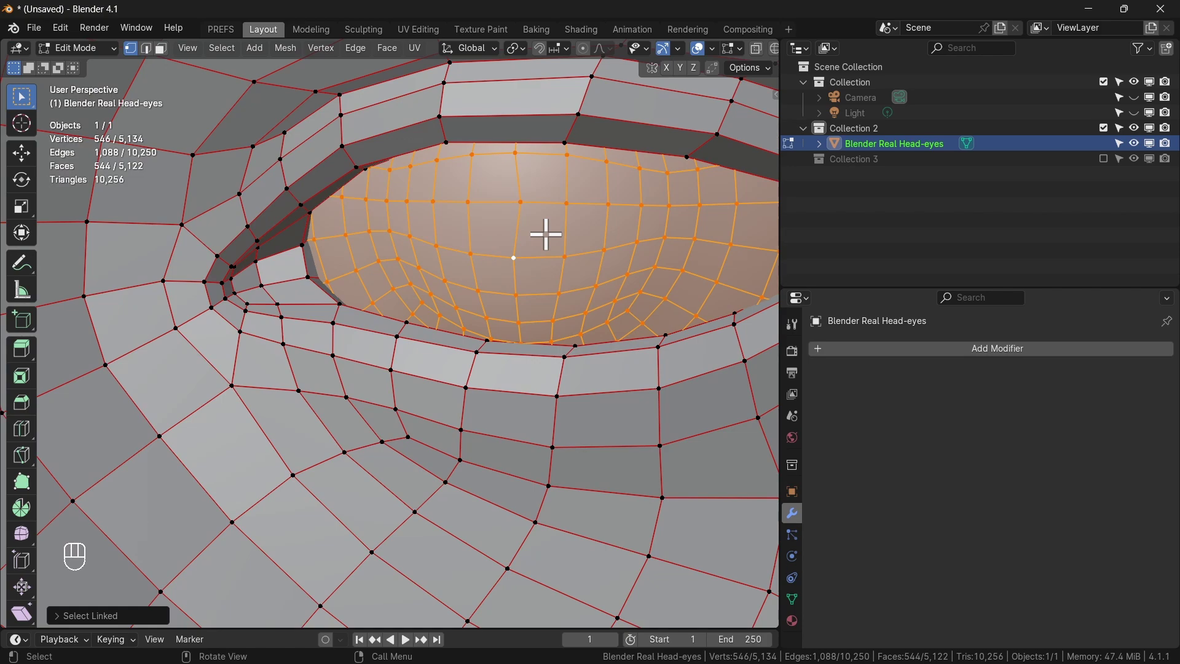
pyautogui.moveTo(546, 234); pyautogui.dragTo(458, 263, button='middle')
pyautogui.scroll(-3, 553, 237)
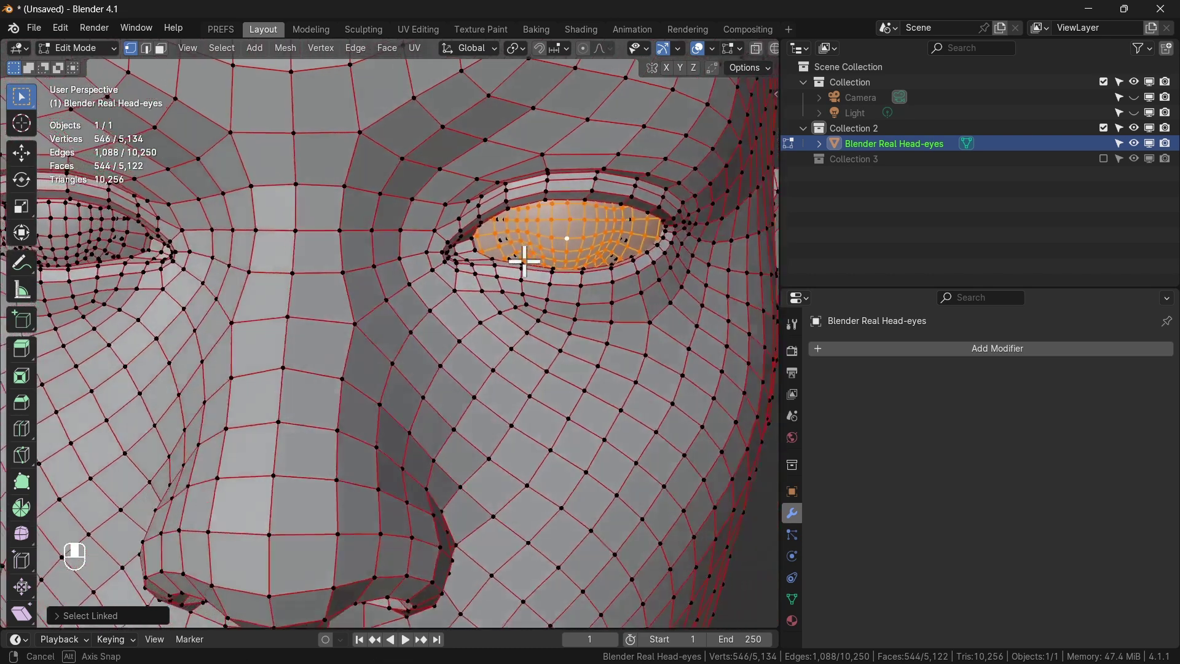
pyautogui.scroll(5, 584, 237)
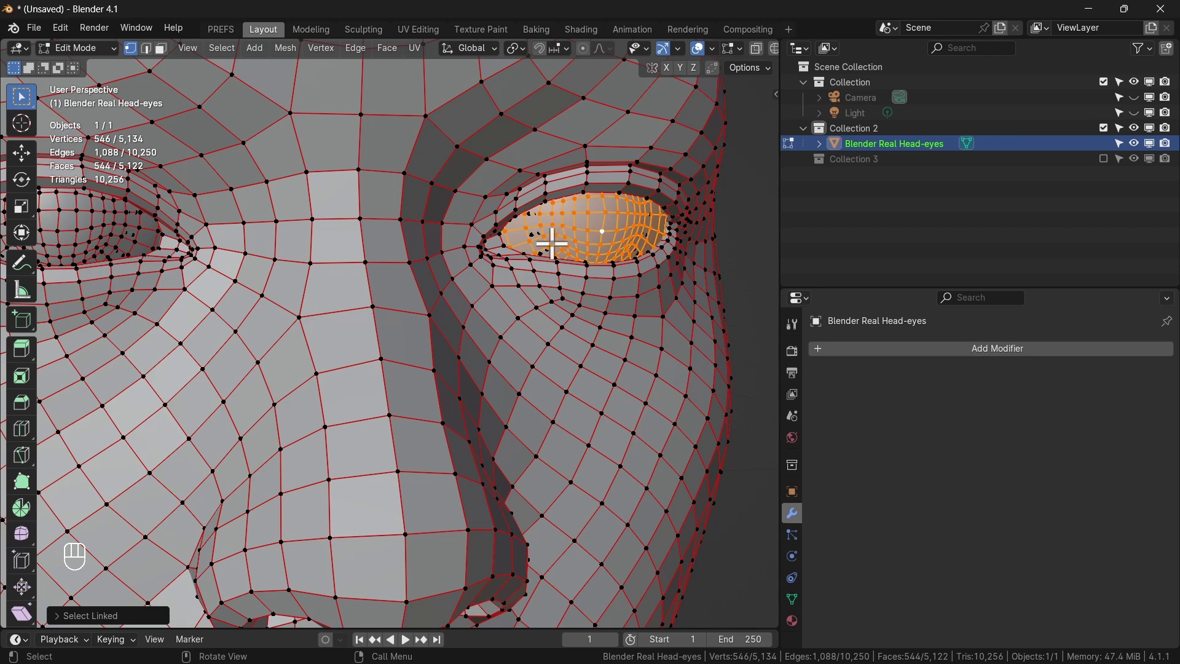
pyautogui.moveTo(600, 238); pyautogui.dragTo(527, 246, button='middle')
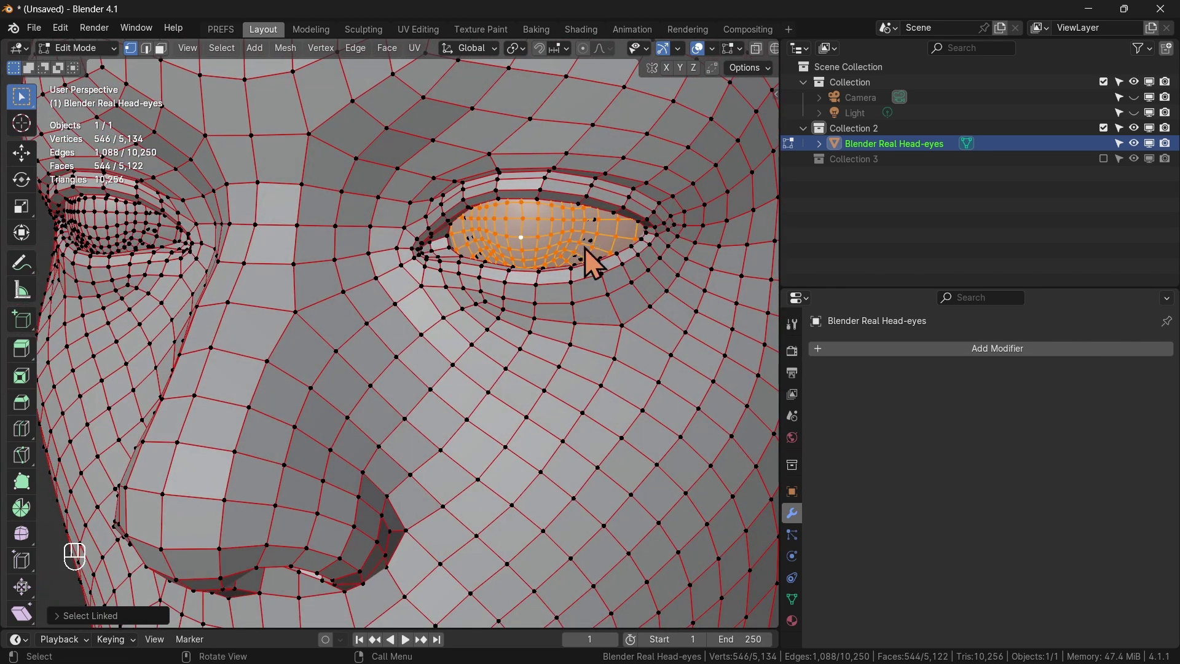
# Separate the selected eyeball geometry into its own object, return to Object Mode and select the separated eyeball.
pyautogui.press('p')
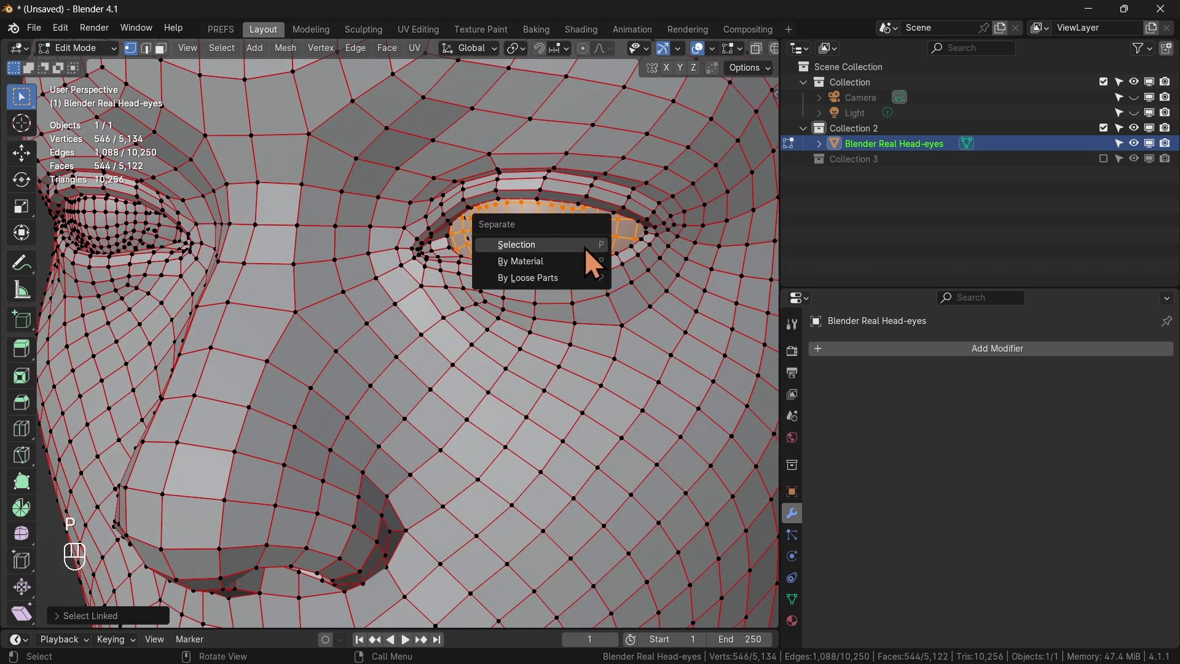
pyautogui.click(546, 247)
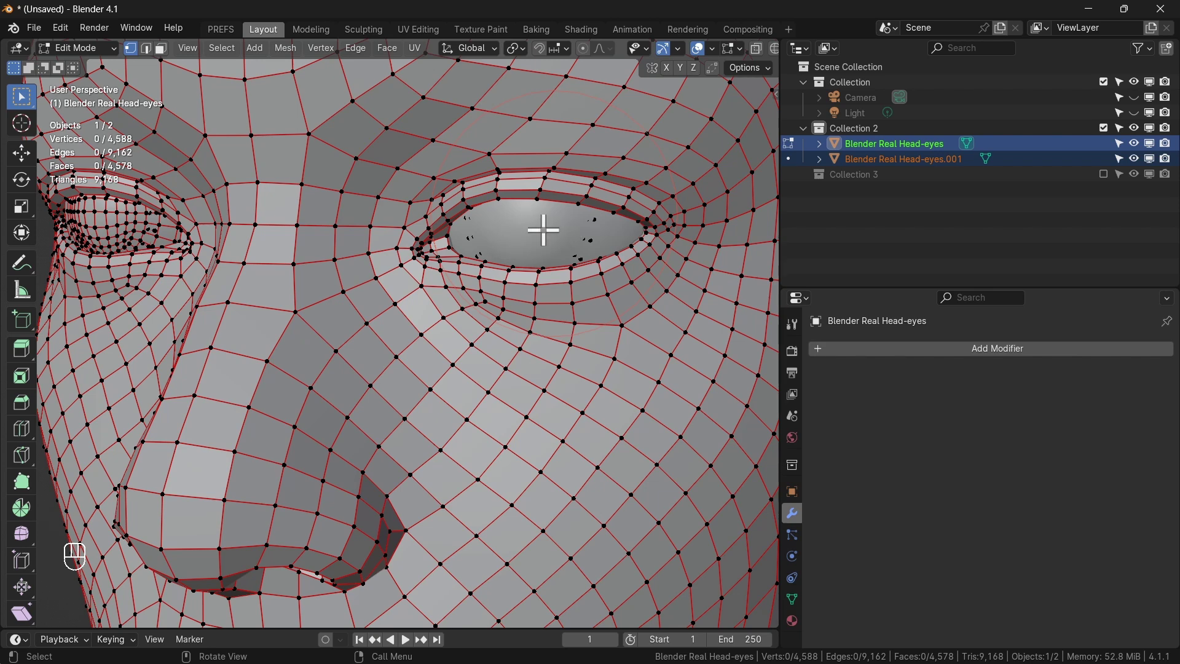
pyautogui.press('Tab')
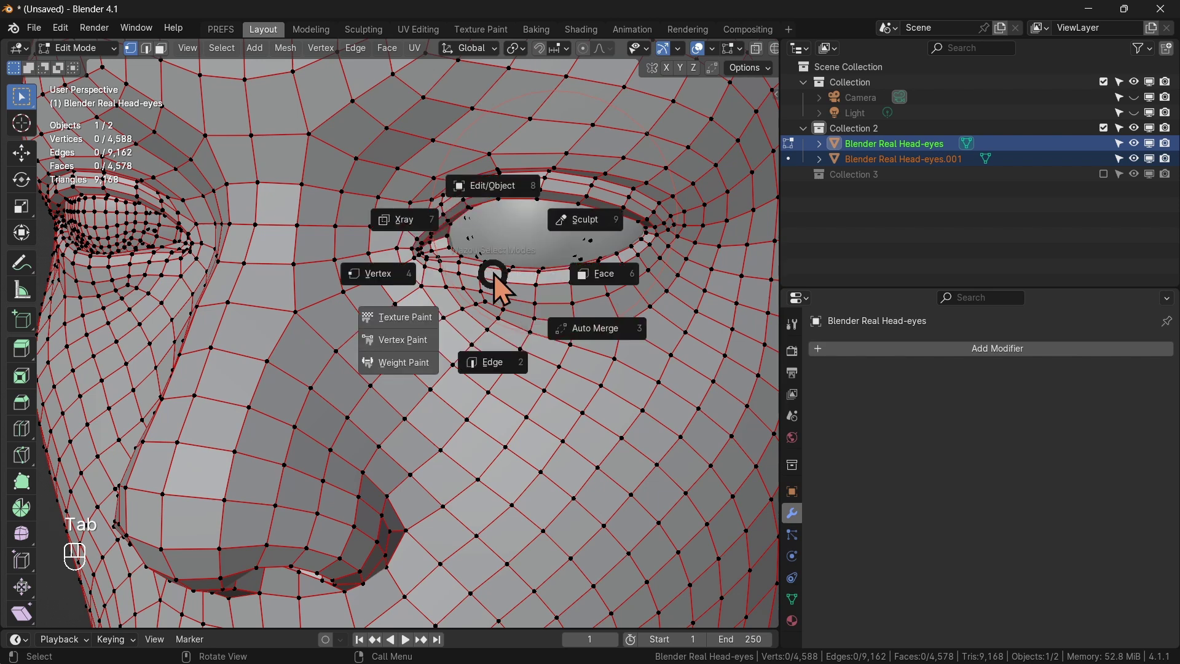
pyautogui.click(505, 197)
pyautogui.click(538, 232)
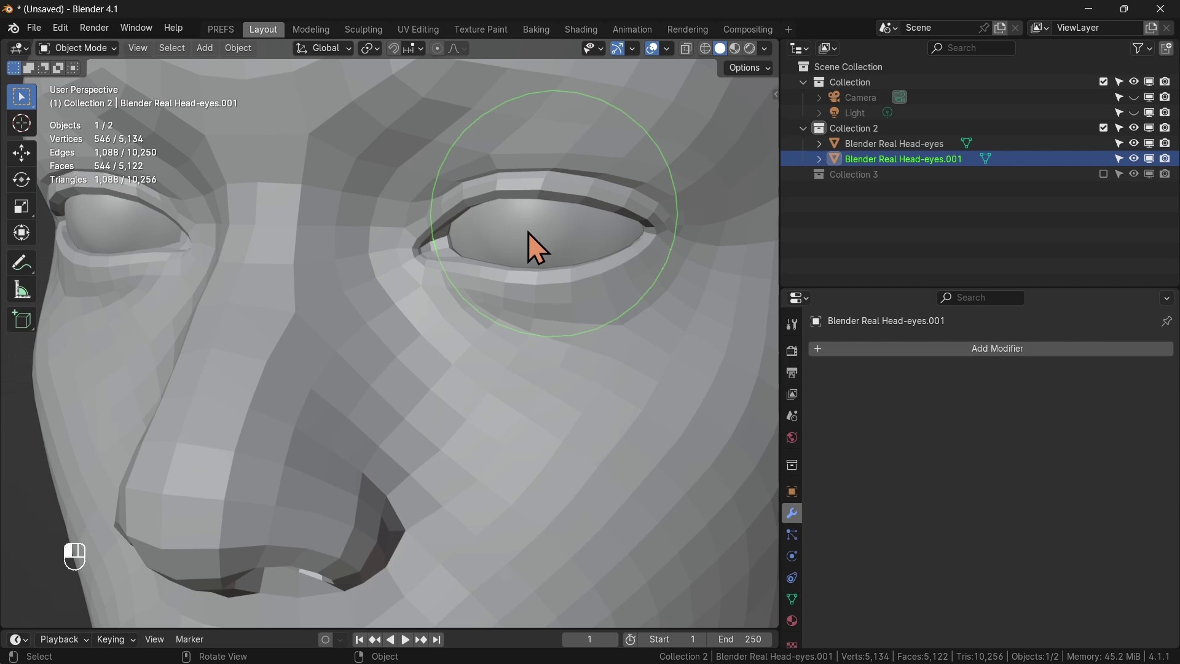
pyautogui.press('g')
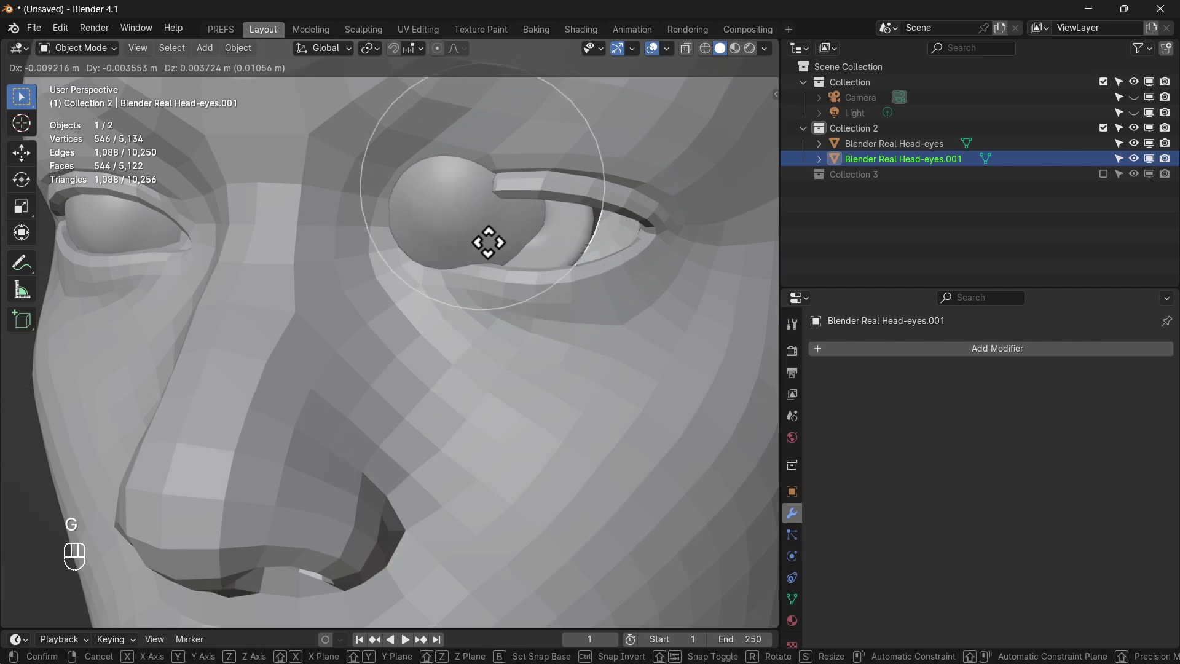
pyautogui.rightClick(552, 263)
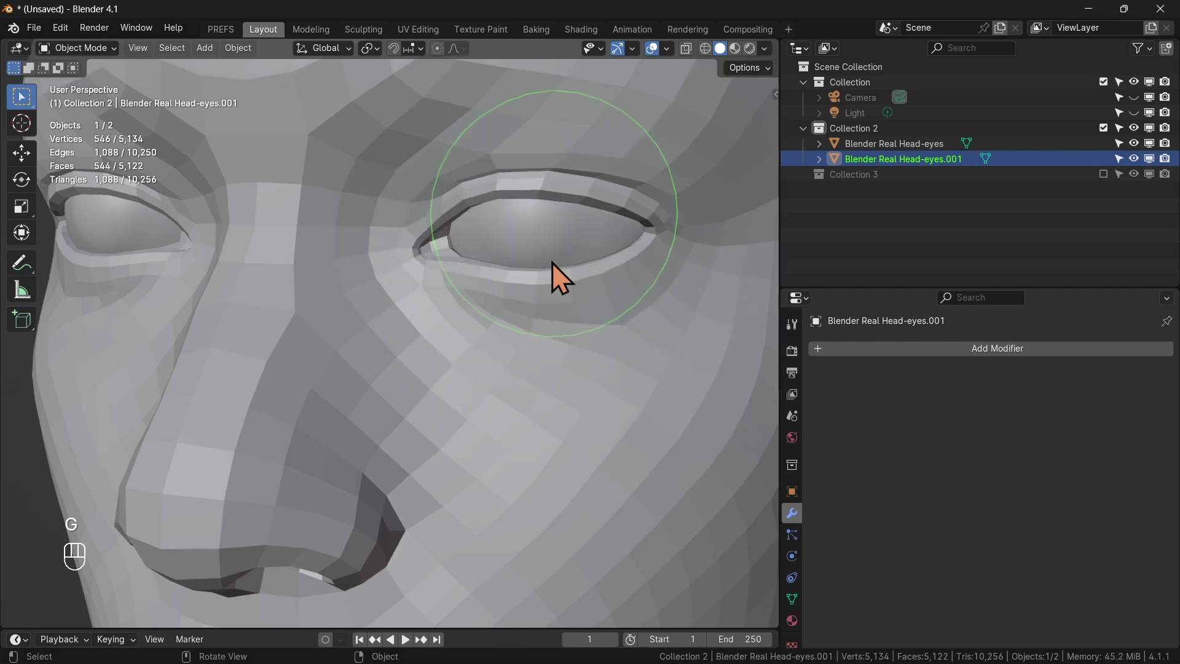
# Enter Edit Mode on the separated eyeball and disable Blender Real Head-eyes in the viewport so only the eyeball shows.
pyautogui.press('Tab')
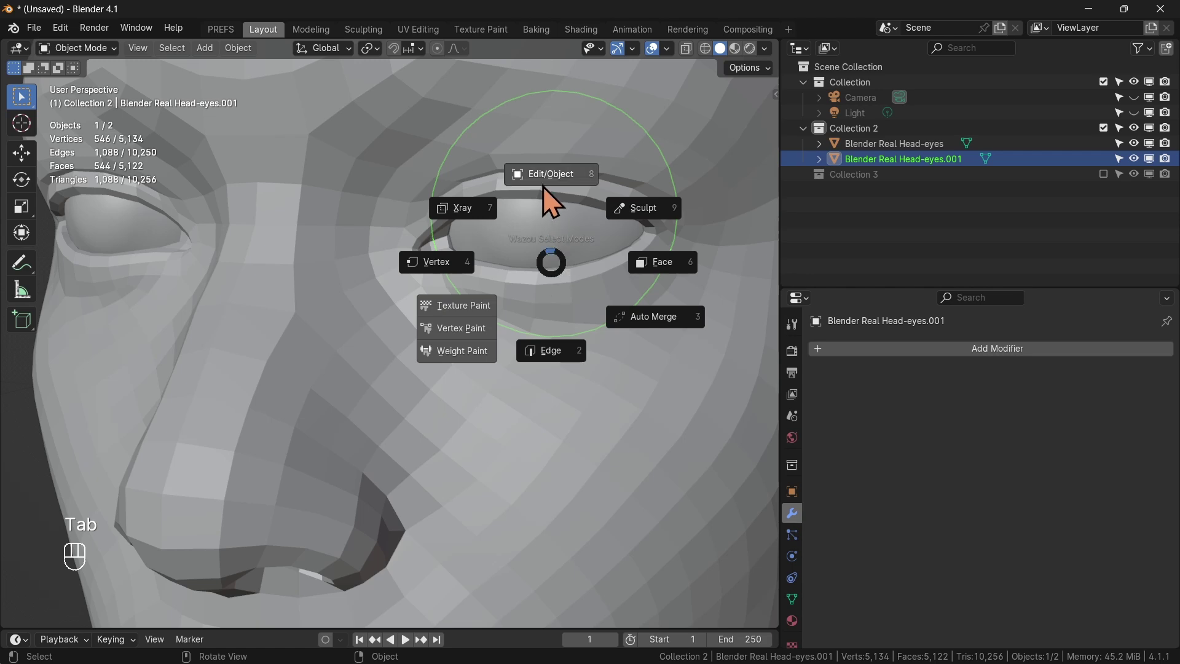
pyautogui.click(543, 182)
pyautogui.scroll(3, 547, 232)
pyautogui.click(532, 241)
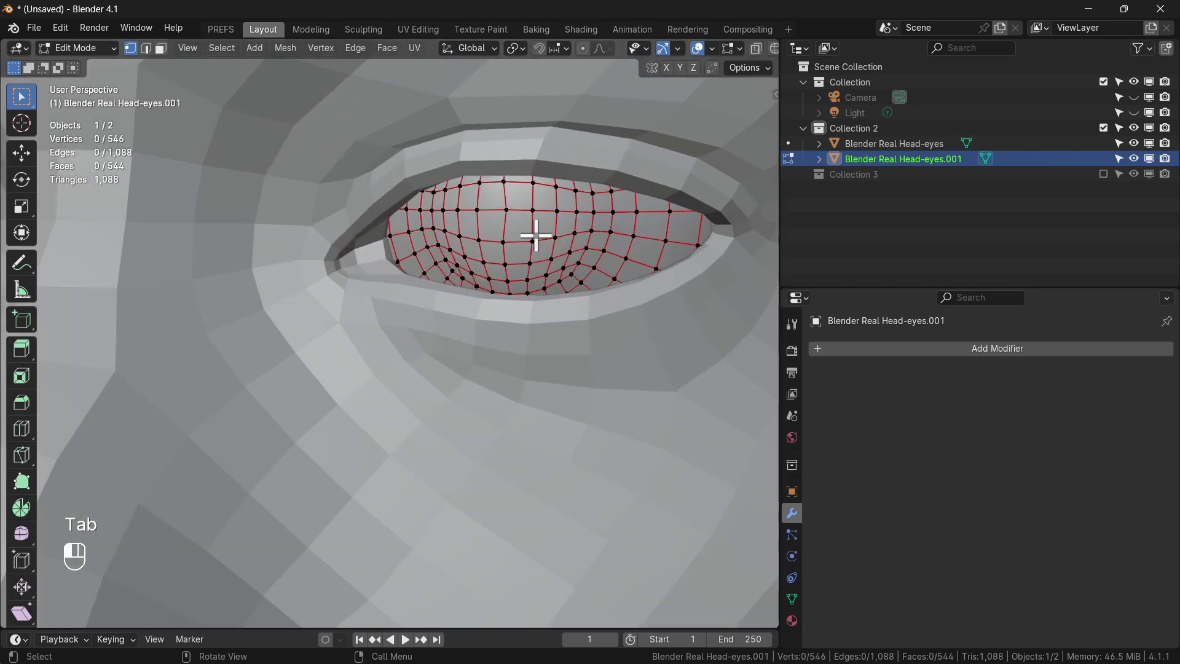
pyautogui.moveTo(587, 253)
pyautogui.mouseDown(button='middle')
pyautogui.moveTo(614, 245)
pyautogui.moveTo(561, 242)
pyautogui.moveTo(607, 243)
pyautogui.moveTo(585, 243)
pyautogui.mouseUp(button='middle')
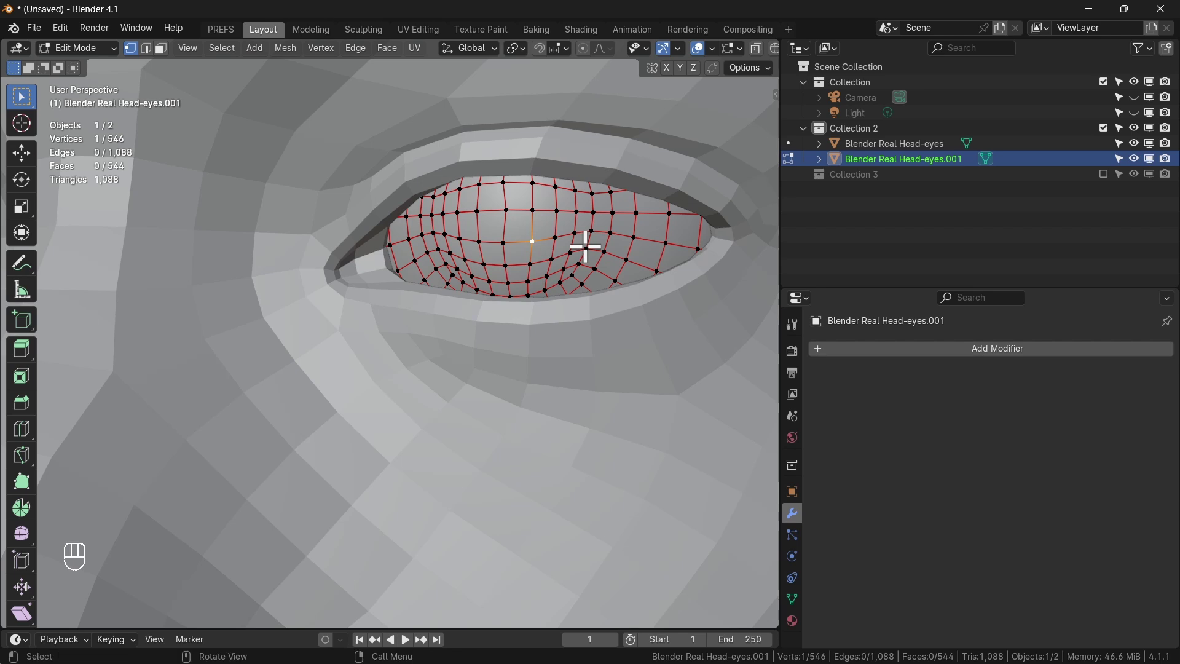
pyautogui.scroll(-2, 586, 244)
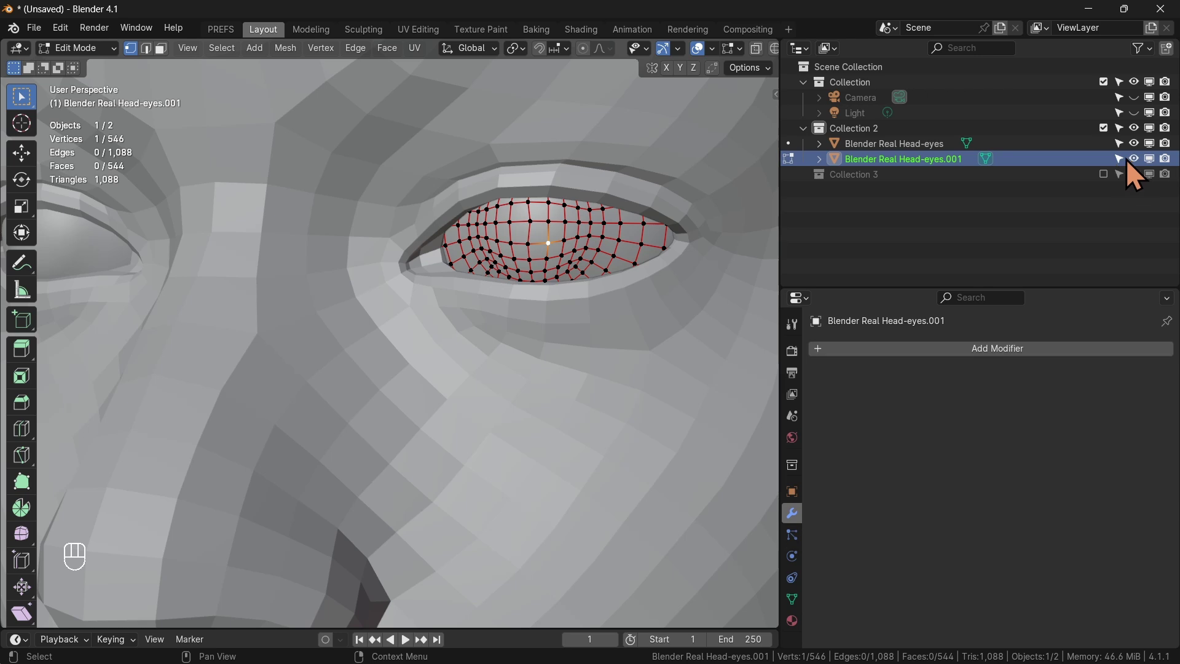
pyautogui.click(1150, 143)
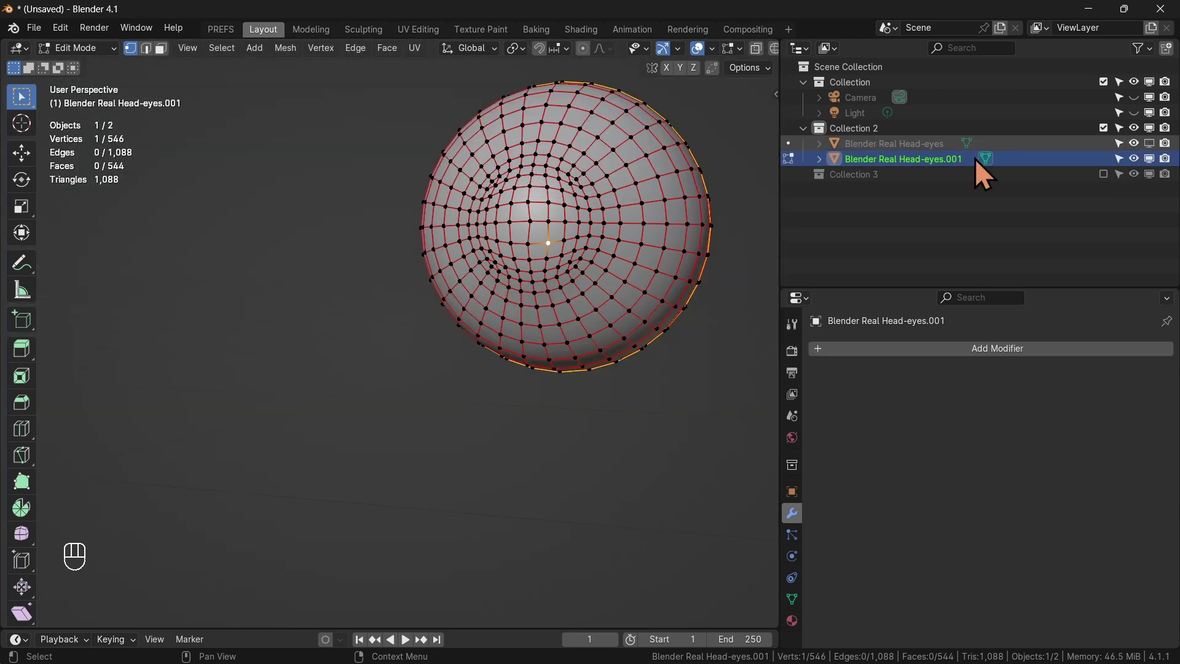
# Examine the isolated eyeball's topology from several angles in both solid and wireframe shading.
pyautogui.scroll(-4, 532, 197)
pyautogui.keyDown('shift'); pyautogui.moveTo(533, 195); pyautogui.dragTo(431, 323, button='middle'); pyautogui.keyUp('shift')
pyautogui.scroll(3, 555, 284)
pyautogui.scroll(2, 557, 285)
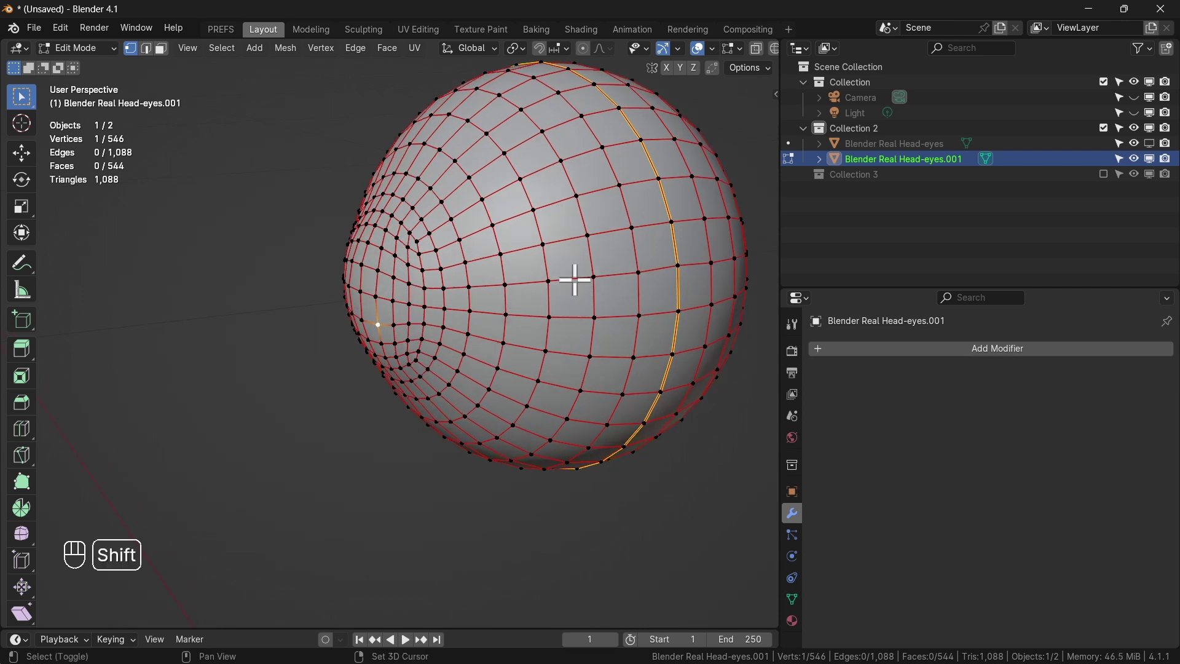
pyautogui.keyDown('shift'); pyautogui.moveTo(574, 277); pyautogui.dragTo(463, 333, button='middle'); pyautogui.keyUp('shift')
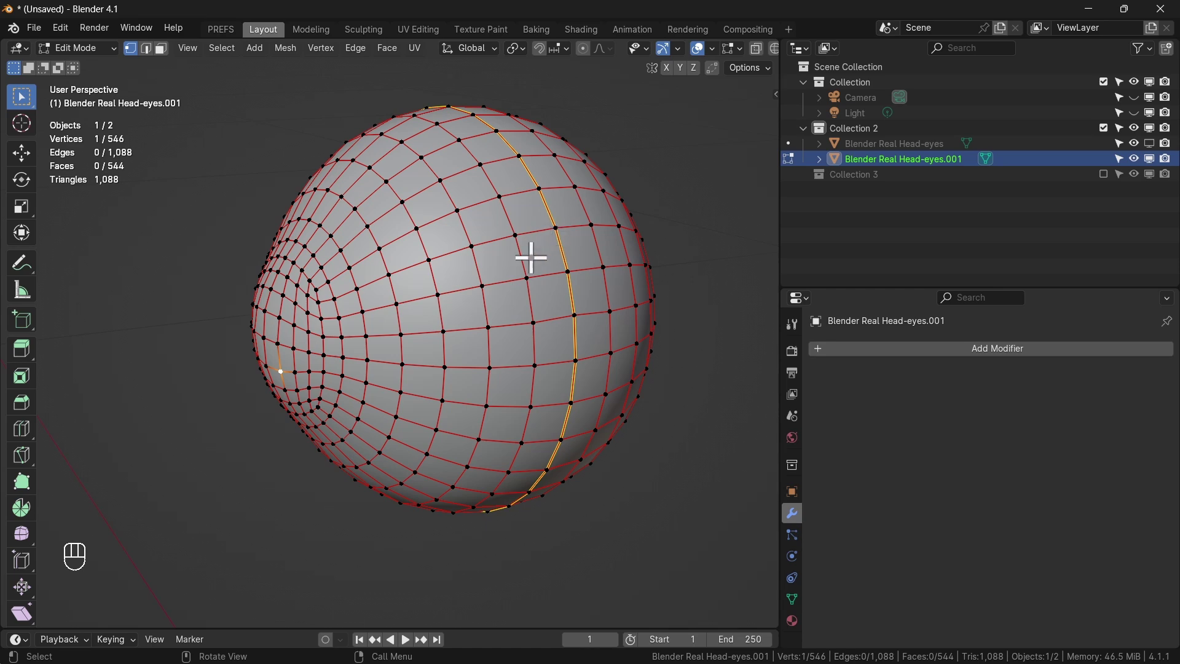
pyautogui.moveTo(523, 261)
pyautogui.mouseDown(button='middle')
pyautogui.moveTo(408, 279)
pyautogui.moveTo(456, 256)
pyautogui.moveTo(553, 246)
pyautogui.moveTo(541, 252)
pyautogui.mouseUp(button='middle')
pyautogui.press('z')
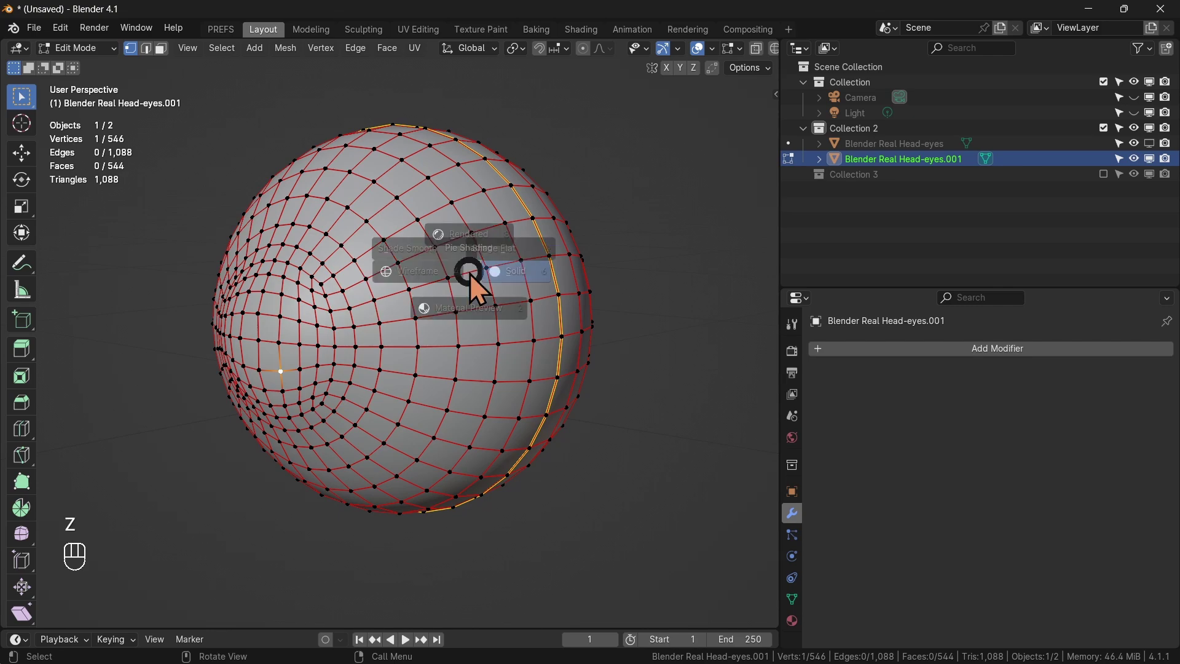
pyautogui.click(360, 275)
pyautogui.moveTo(385, 282); pyautogui.dragTo(422, 306, button='middle')
pyautogui.press('z')
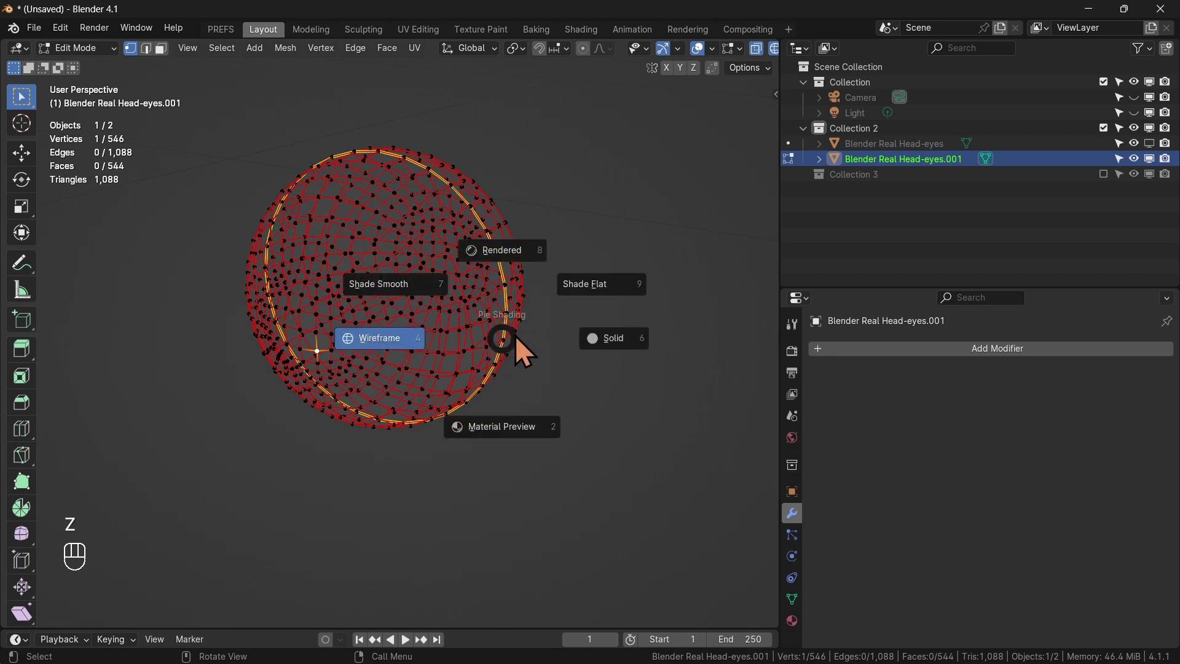
pyautogui.click(607, 333)
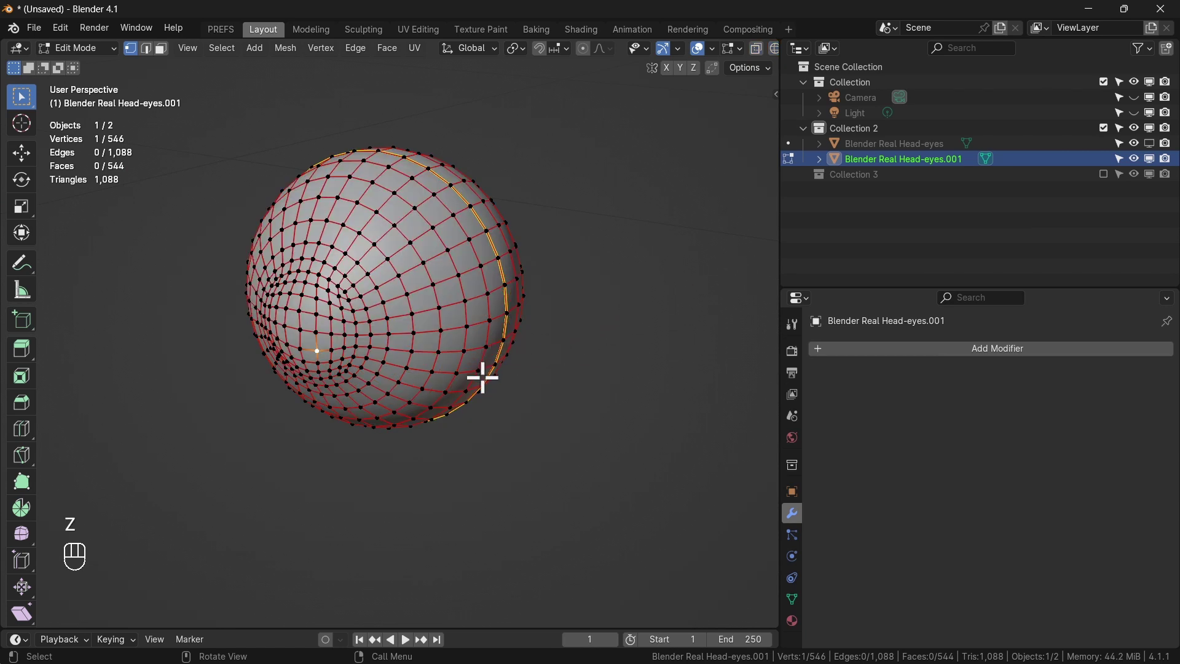
# Return to Object Mode and rename the separated eyeball object to "eyeball".
pyautogui.press('Tab')
pyautogui.click(480, 293)
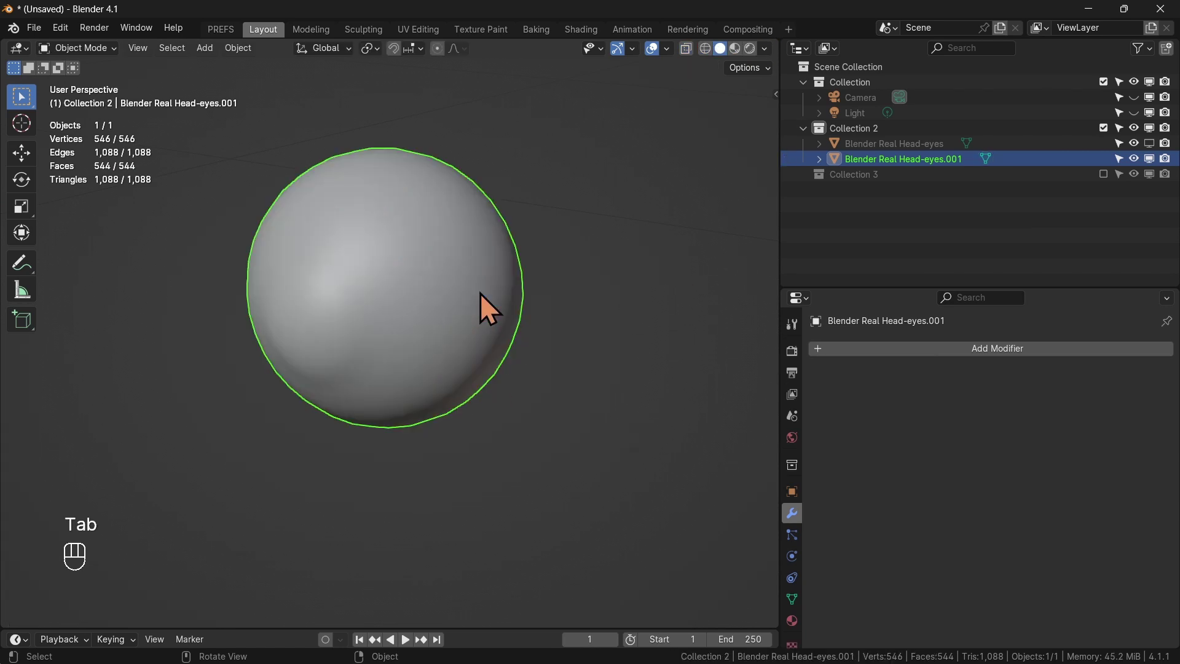
pyautogui.scroll(-5, 482, 294)
pyautogui.keyDown('shift'); pyautogui.moveTo(503, 316); pyautogui.dragTo(541, 324, button='middle'); pyautogui.keyUp('shift')
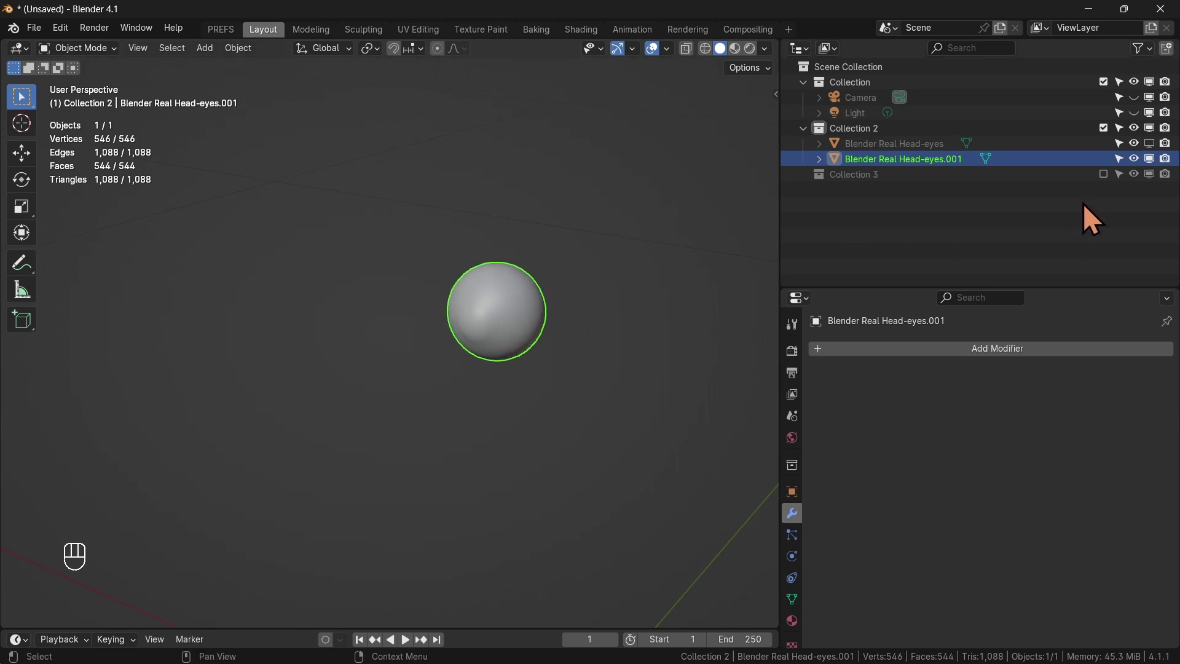
pyautogui.doubleClick(927, 161)
pyautogui.write('eyeball')
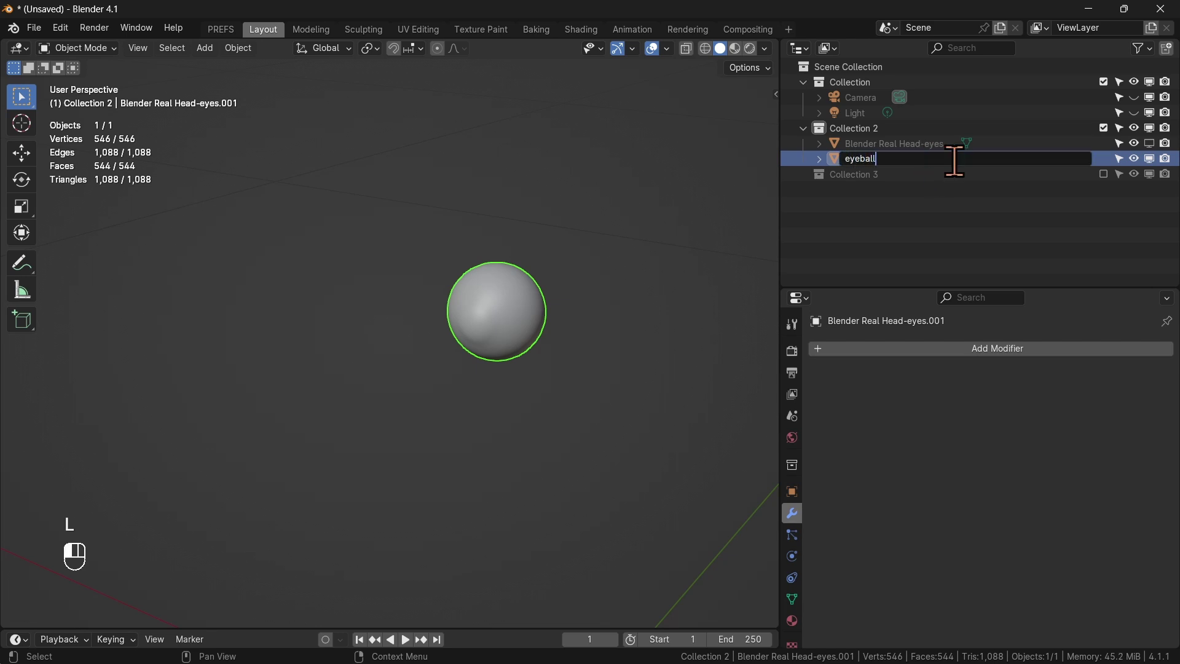
pyautogui.press('Return')
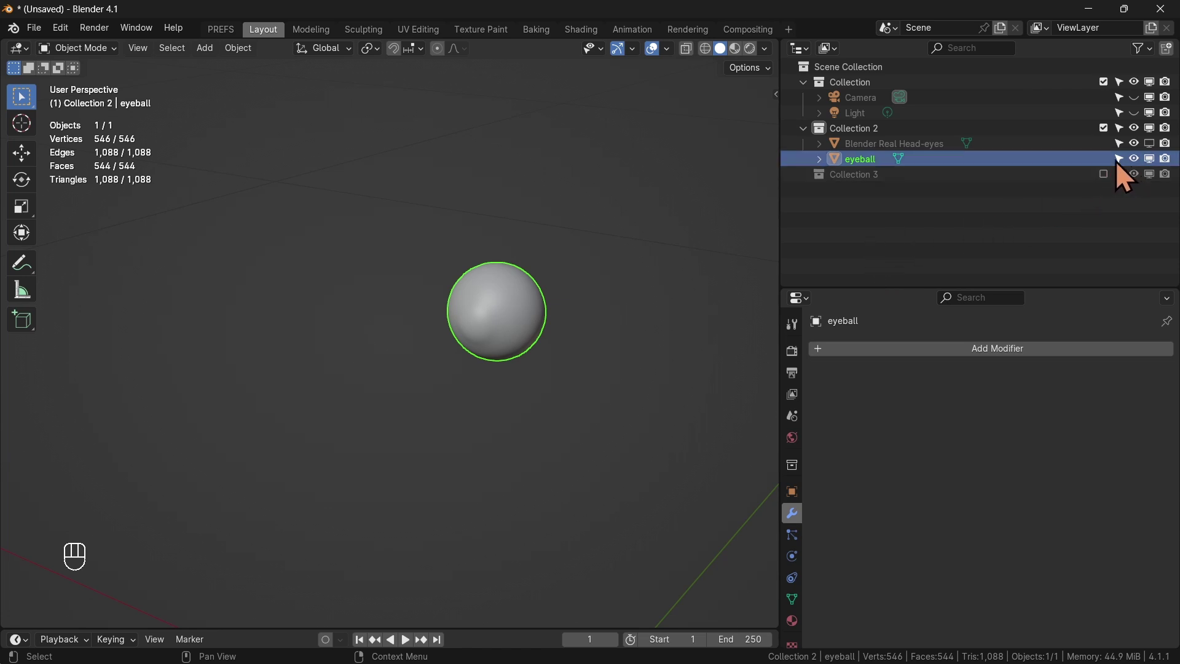
# Hide the eyeball object, re-enable Blender Real Head-eyes in the viewport and select it.
pyautogui.click(1135, 159)
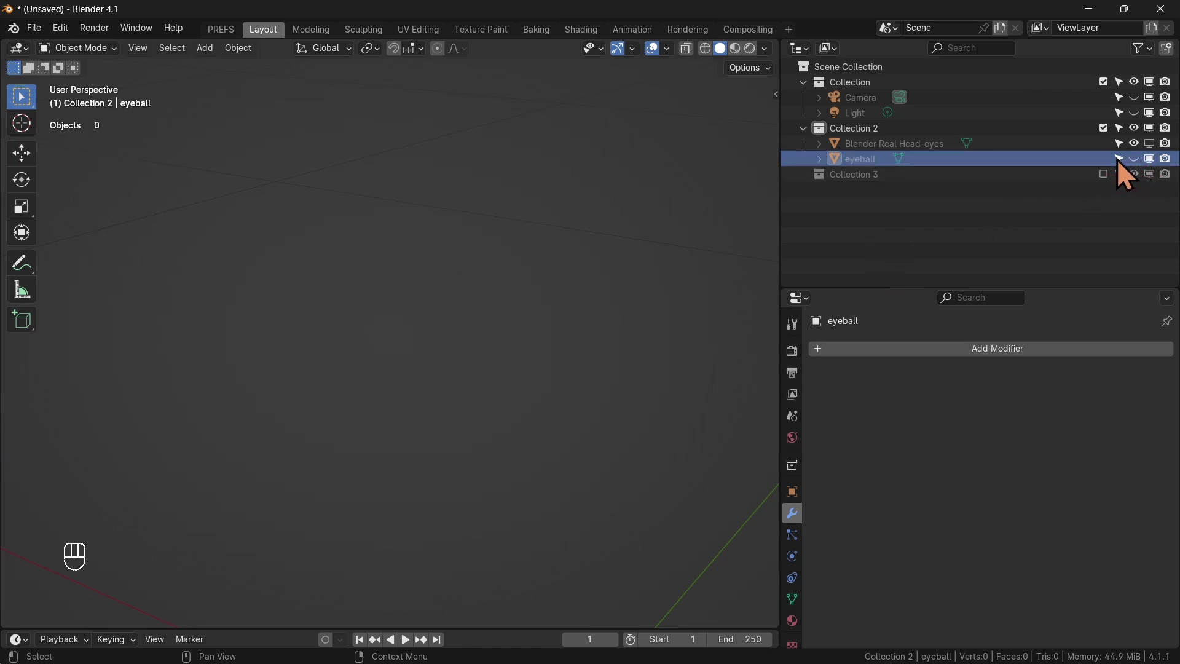
pyautogui.click(917, 145)
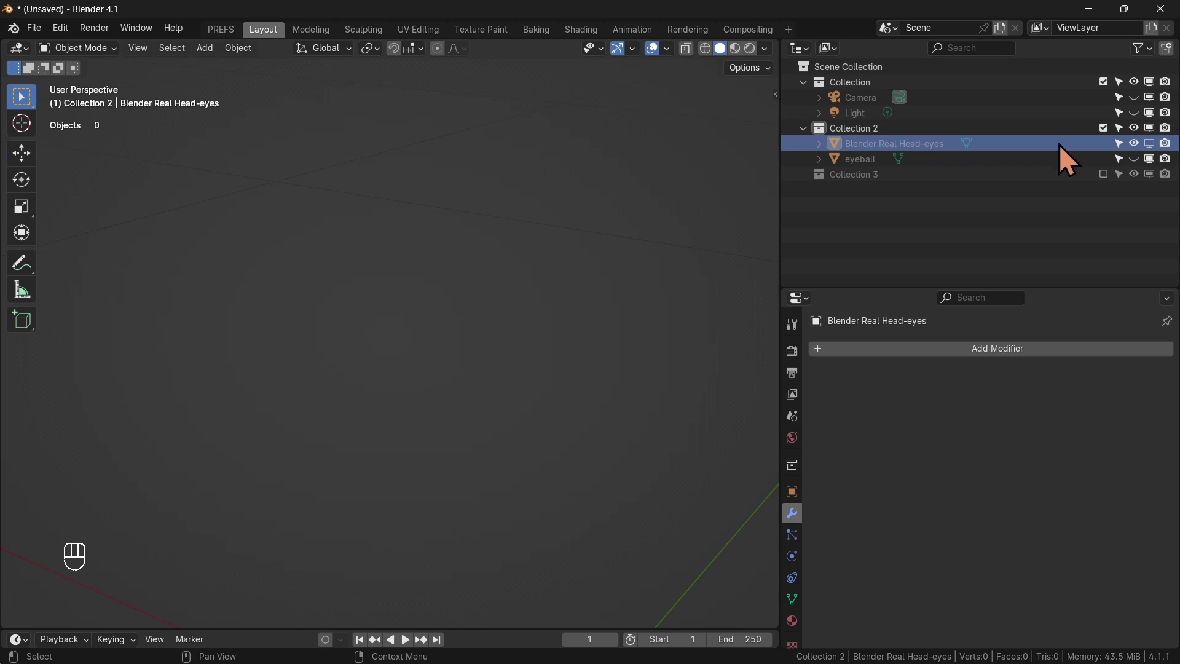
pyautogui.click(1147, 147)
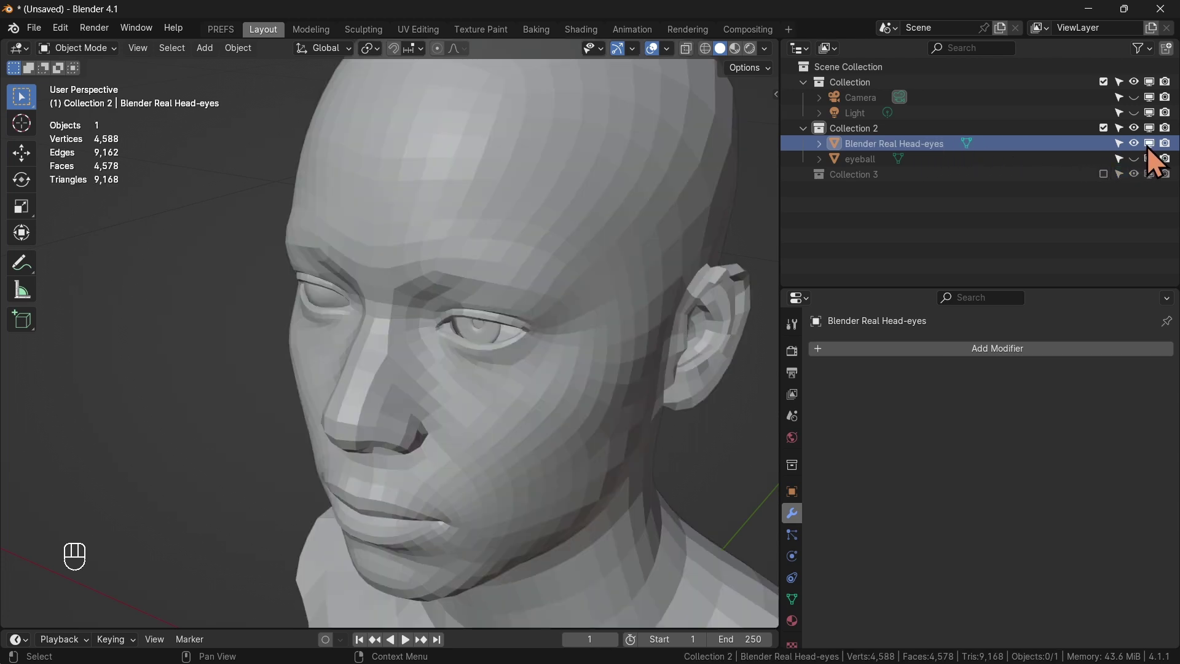
pyautogui.click(485, 339)
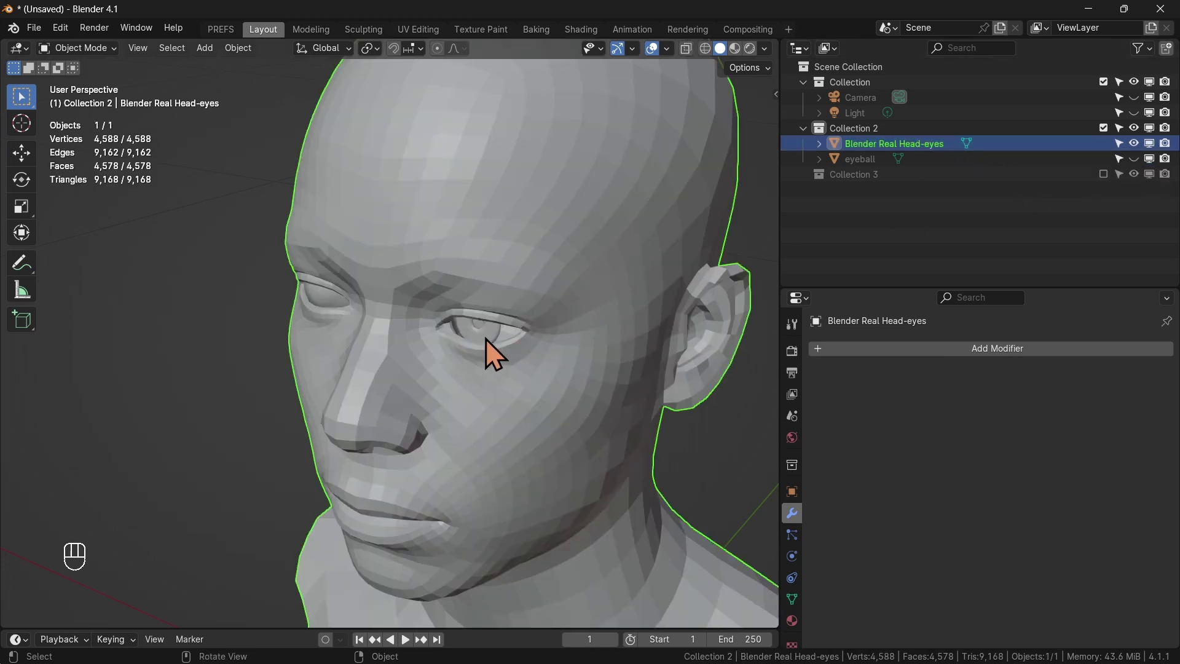
# In Edit Mode on the head, select the linked geometry of both irises and the character's remaining right eyeball.
pyautogui.scroll(2, 487, 332)
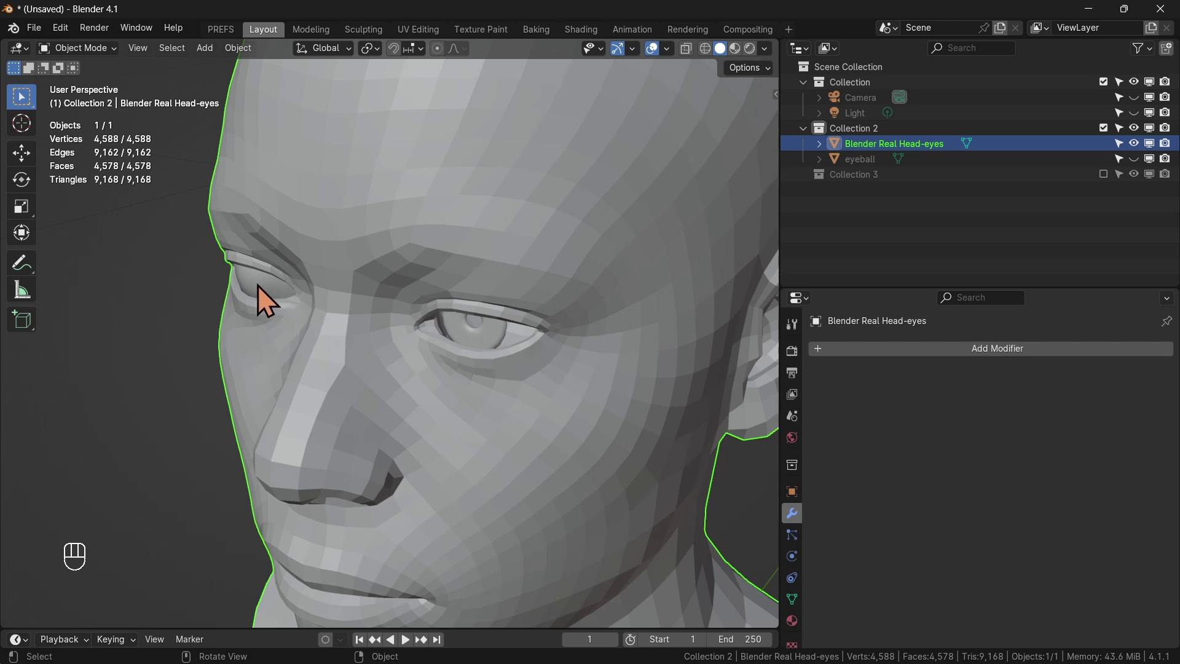
pyautogui.moveTo(263, 286); pyautogui.dragTo(308, 297, button='middle')
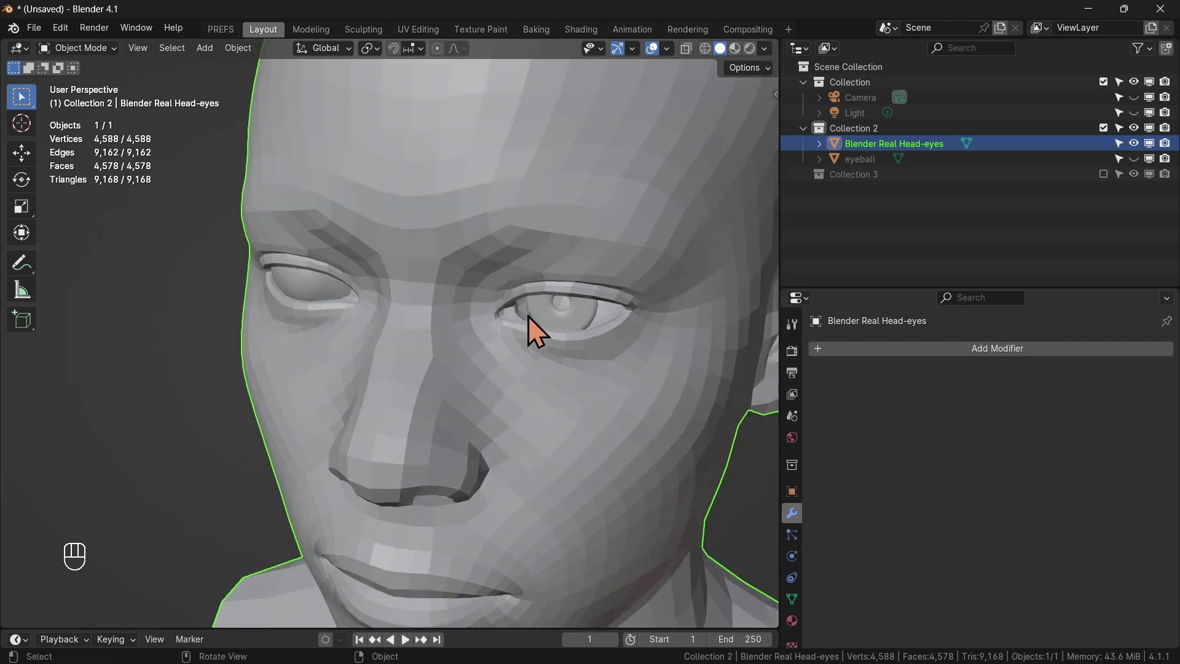
pyautogui.scroll(2, 547, 335)
pyautogui.press('Tab')
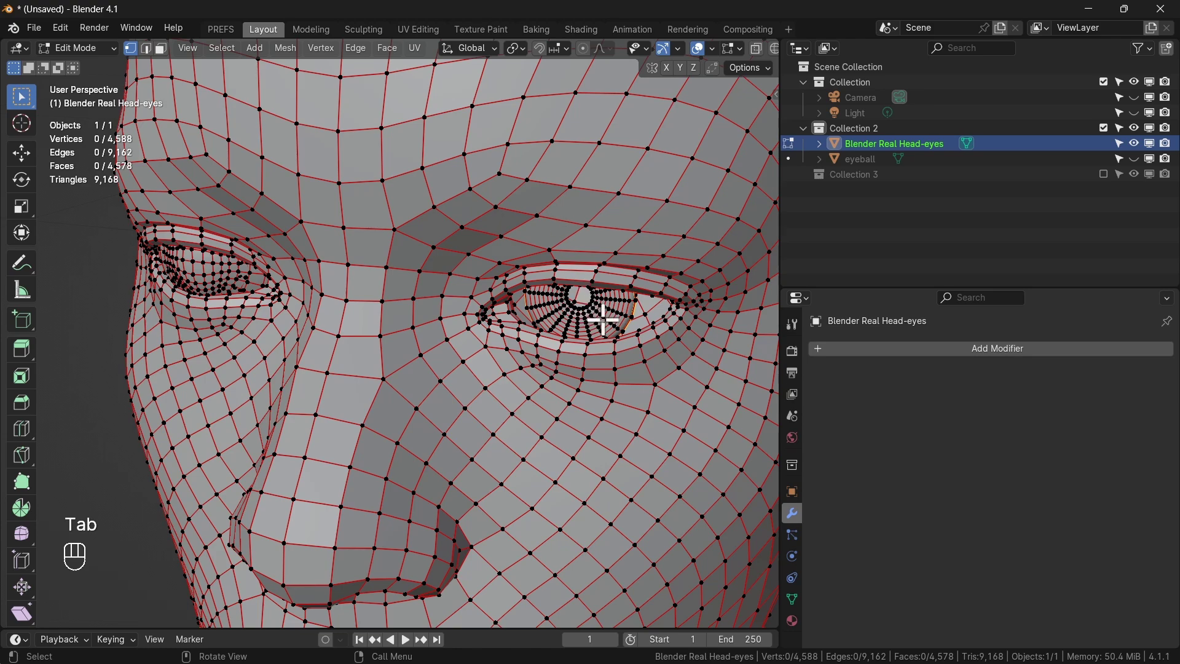
pyautogui.press('l')
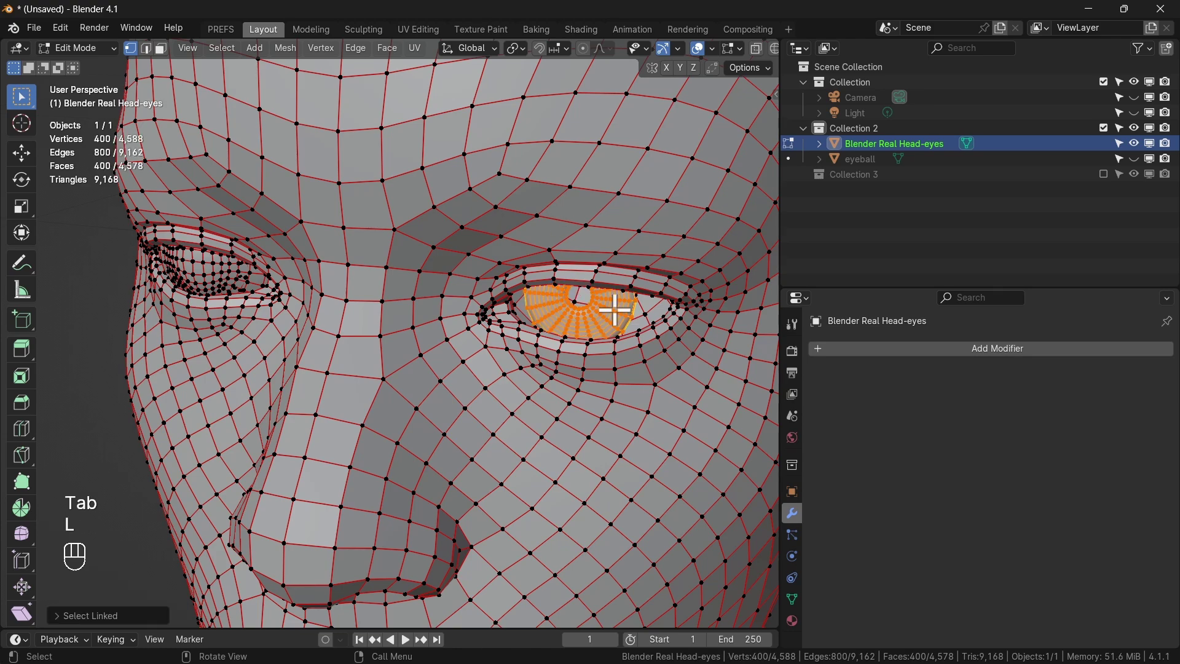
pyautogui.press('l')
pyautogui.moveTo(236, 275); pyautogui.dragTo(271, 274, button='middle')
pyautogui.scroll(2, 262, 283)
pyautogui.scroll(-2, 254, 284)
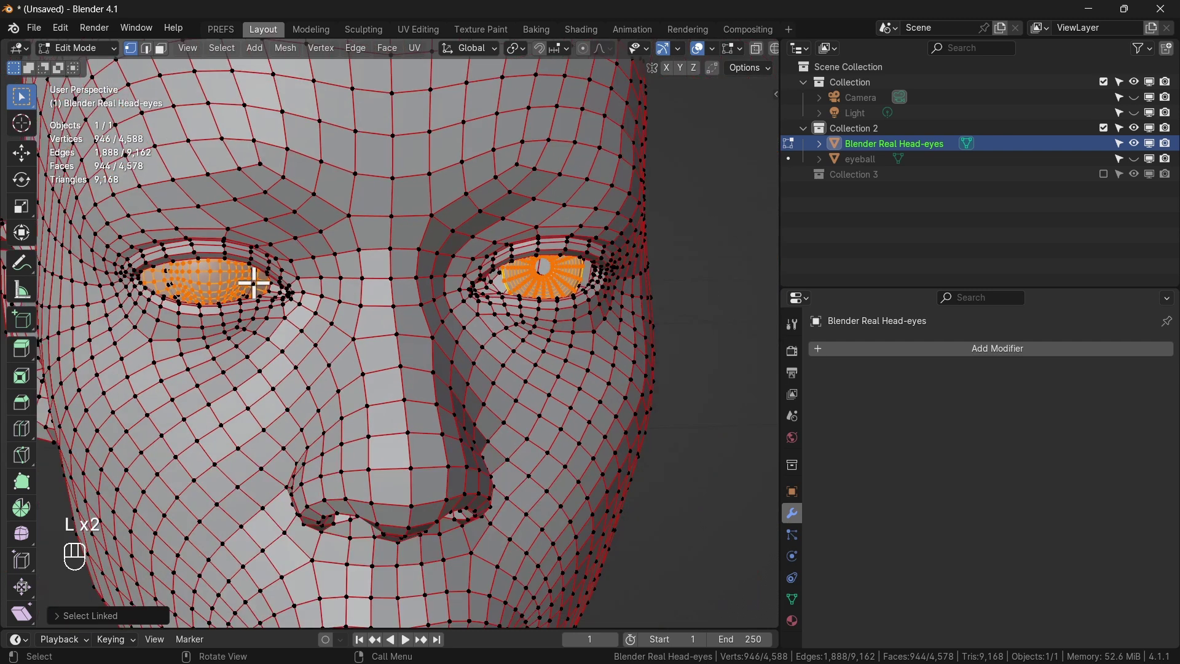
pyautogui.press('l')
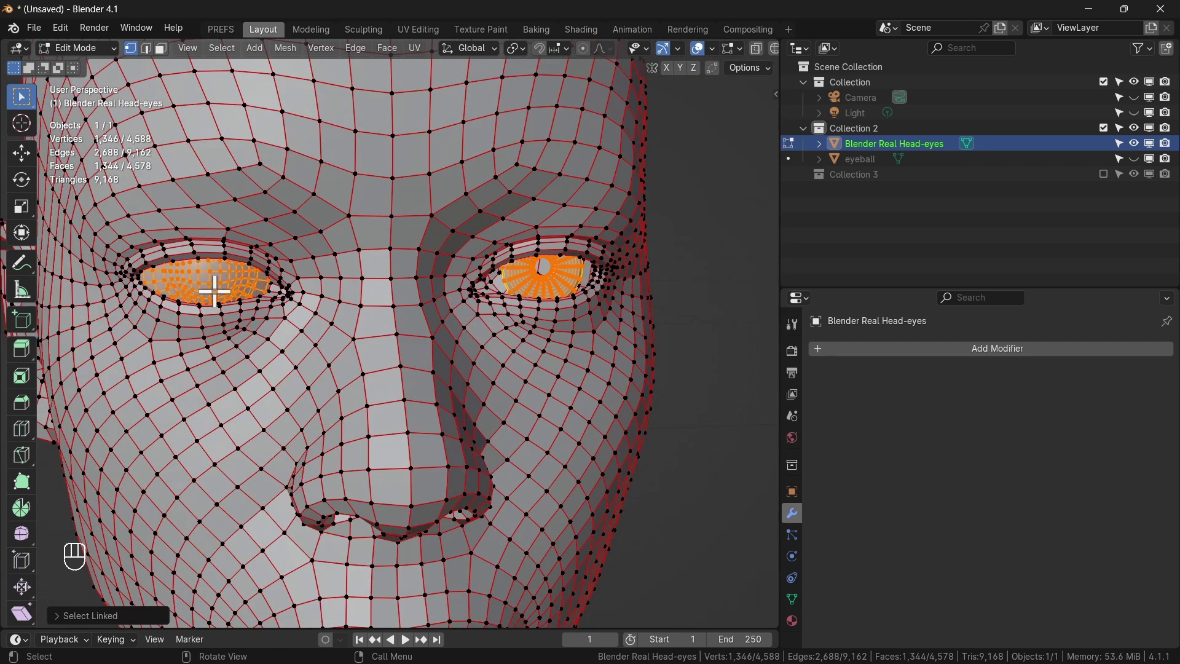
pyautogui.press('g')
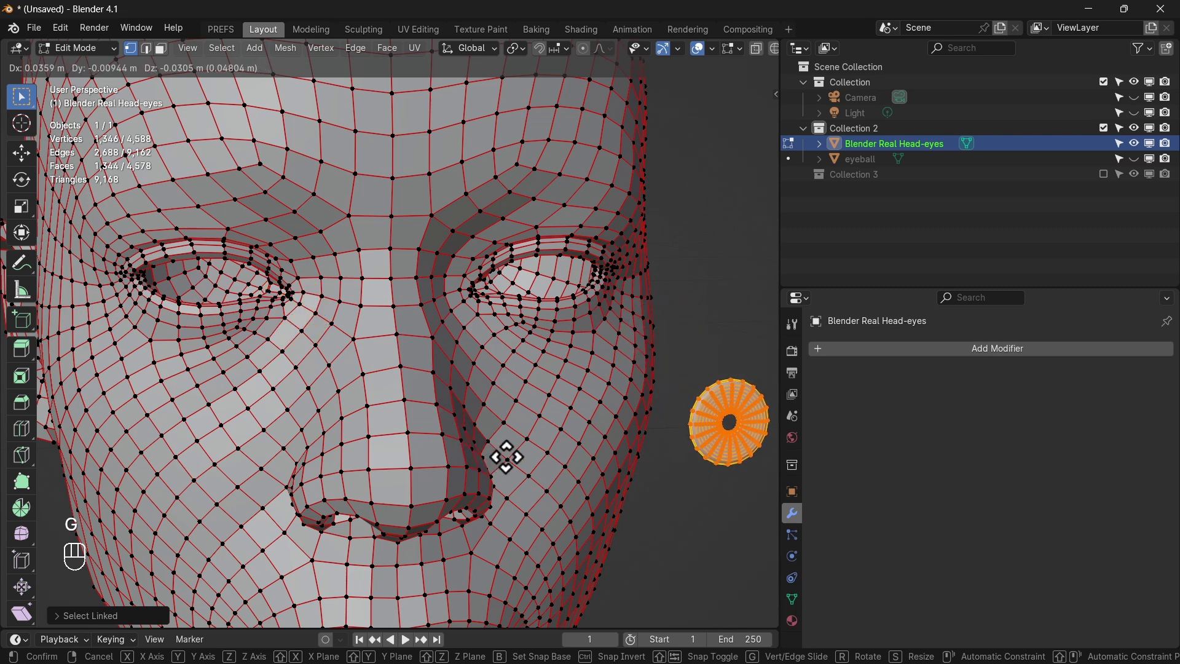
pyautogui.rightClick(760, 484)
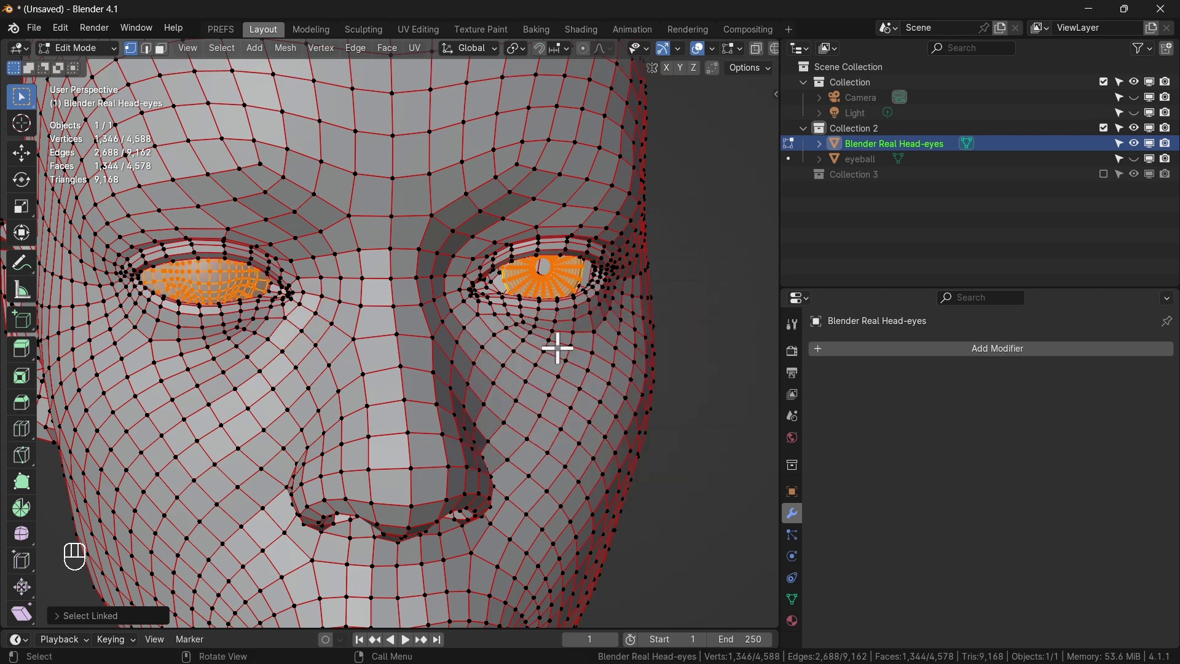
# Dissolve the edges of the selected iris and eyeball geometry.
pyautogui.press('x')
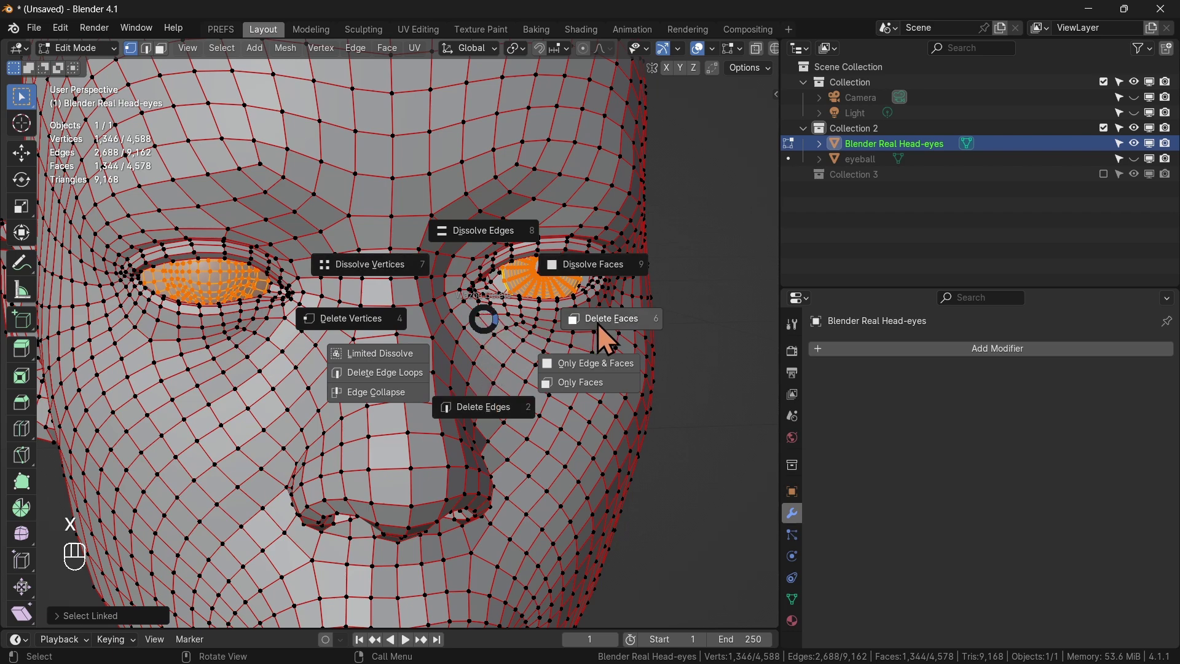
pyautogui.click(479, 232)
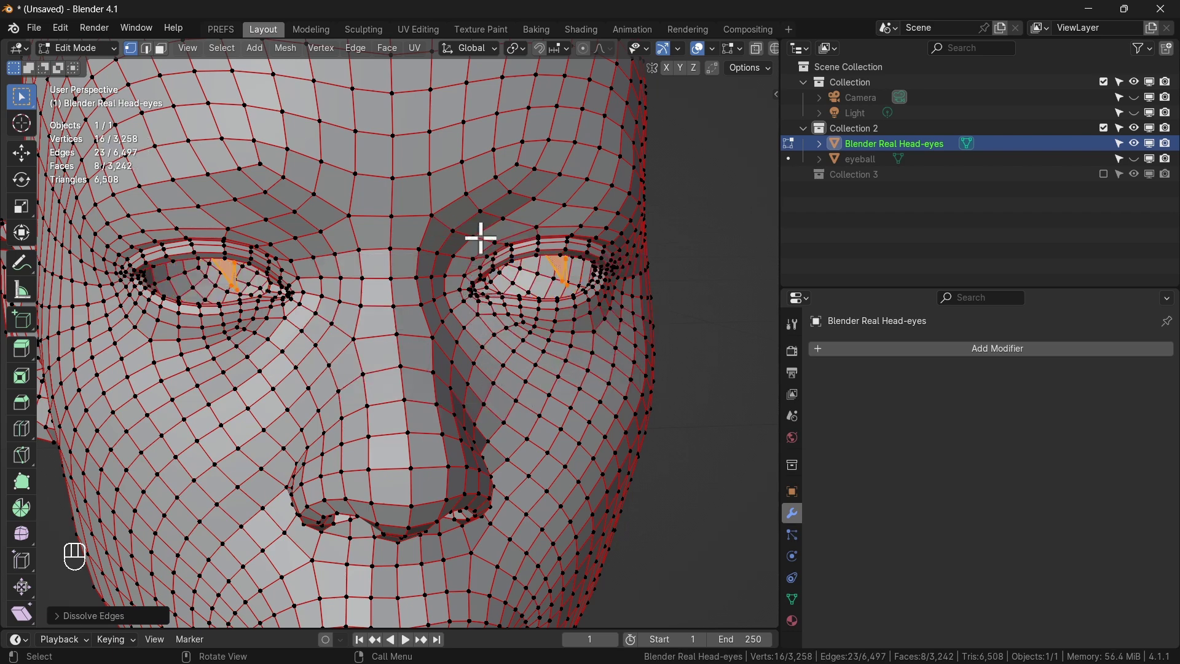
pyautogui.moveTo(480, 239); pyautogui.dragTo(439, 252, button='middle')
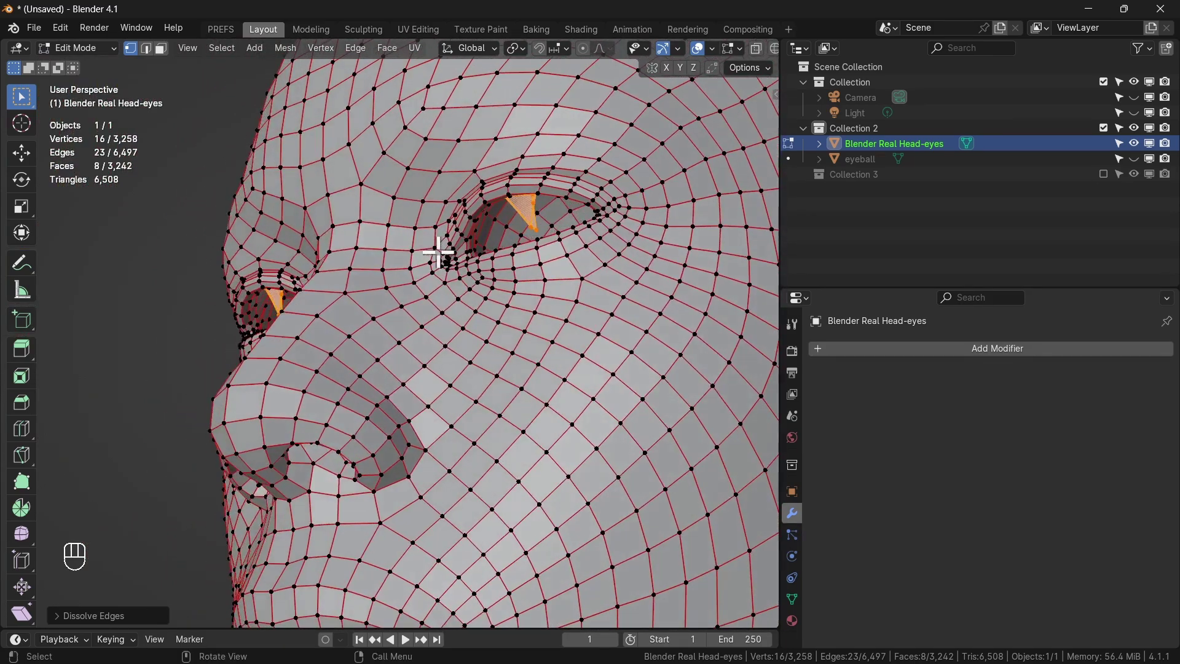
# Select the linked leftover eye geometry in the character's left eye socket and delete its vertices.
pyautogui.scroll(7, 526, 230)
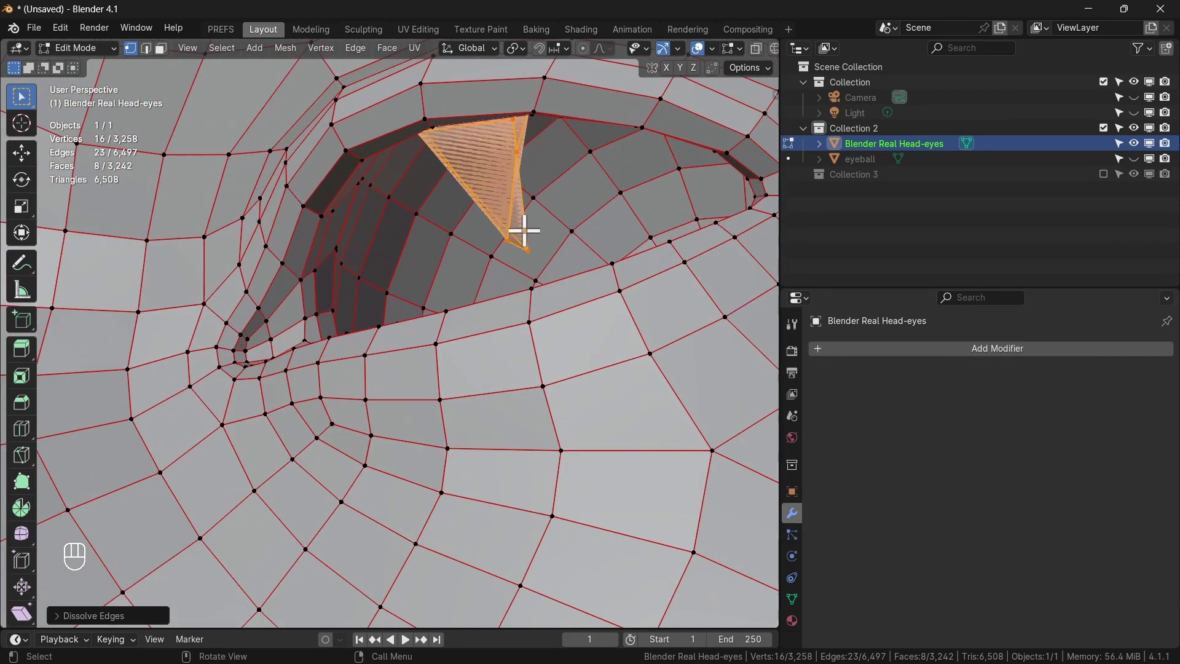
pyautogui.click(515, 240)
pyautogui.moveTo(517, 243)
pyautogui.mouseDown(button='middle')
pyautogui.moveTo(508, 253)
pyautogui.moveTo(430, 237)
pyautogui.moveTo(524, 225)
pyautogui.mouseUp(button='middle')
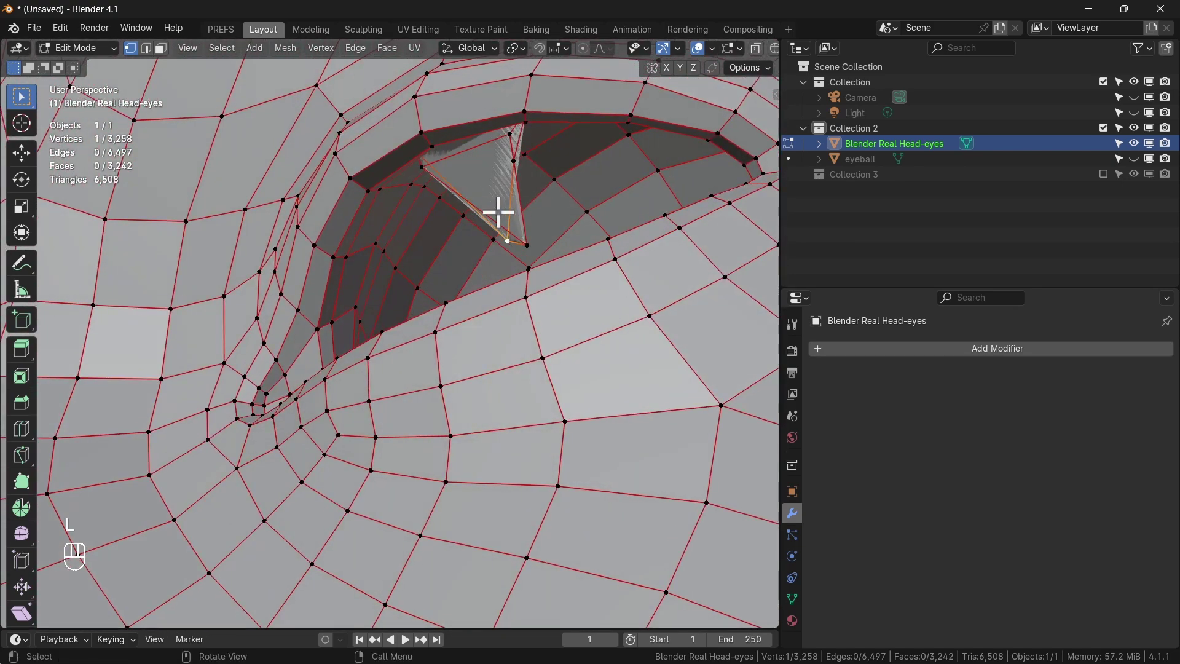
pyautogui.press('l')
pyautogui.moveTo(522, 245); pyautogui.dragTo(558, 242, button='middle')
pyautogui.press('x')
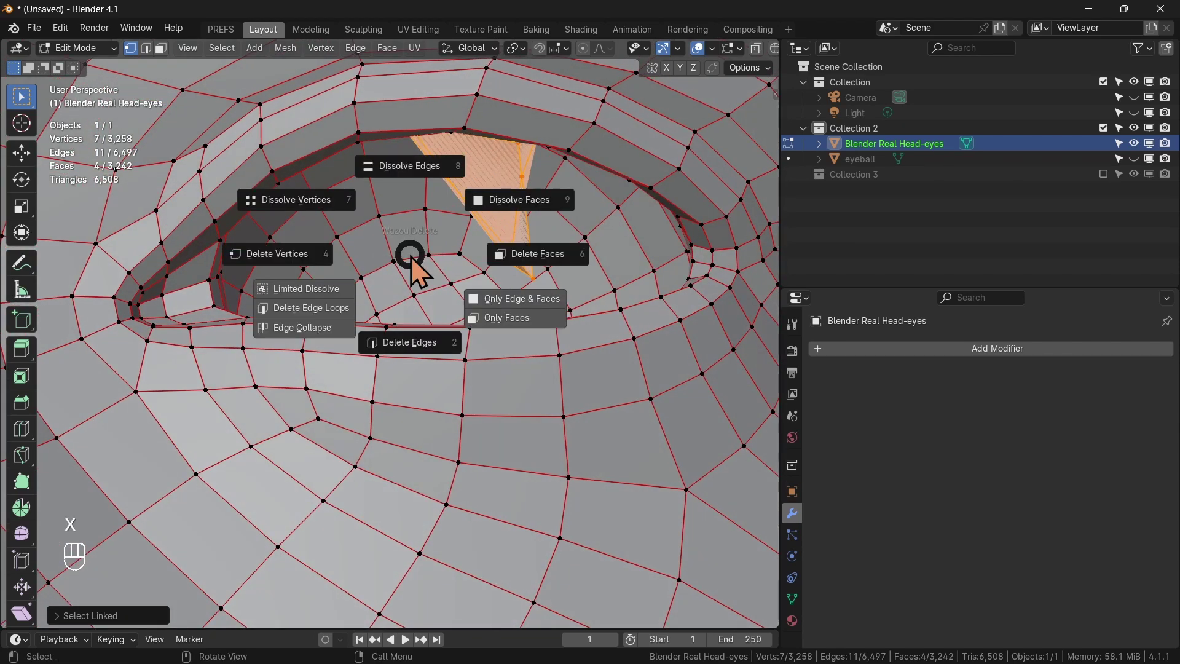
pyautogui.click(293, 259)
pyautogui.moveTo(408, 256); pyautogui.dragTo(371, 250, button='middle')
pyautogui.scroll(-5, 372, 250)
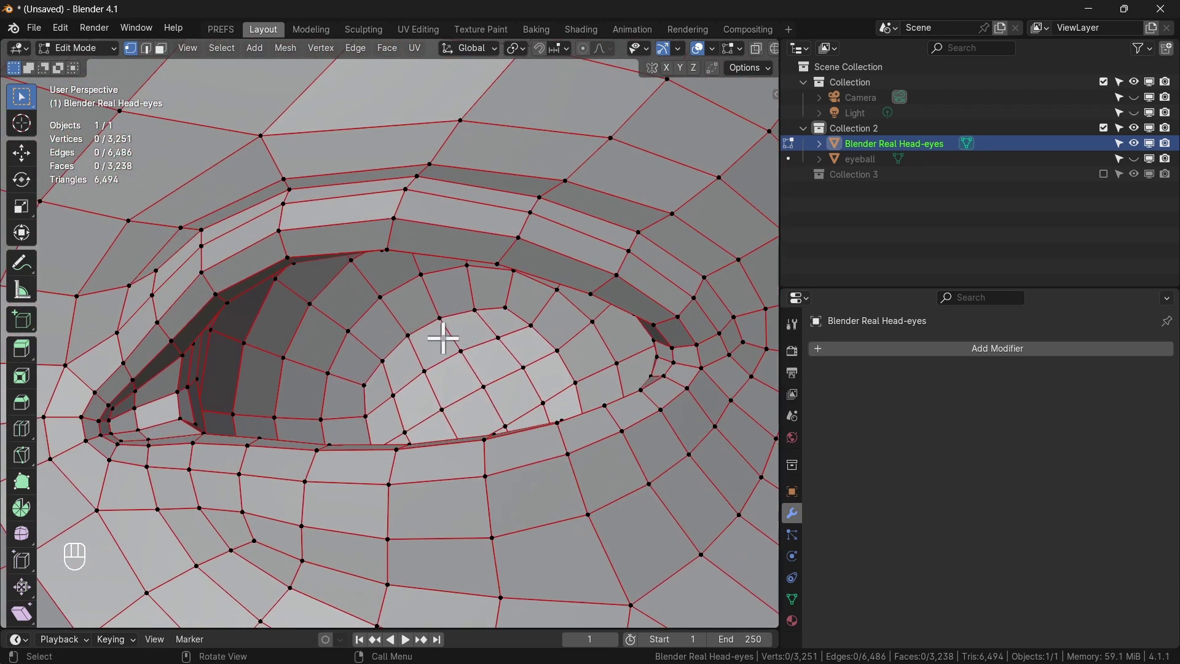
# Select the linked leftover eye geometry in the character's right eye socket and delete its vertices.
pyautogui.click(448, 342)
pyautogui.moveTo(448, 351); pyautogui.dragTo(529, 387, button='middle')
pyautogui.scroll(-4, 529, 369)
pyautogui.keyDown('shift'); pyautogui.moveTo(495, 424); pyautogui.dragTo(496, 426, button='middle'); pyautogui.keyUp('shift')
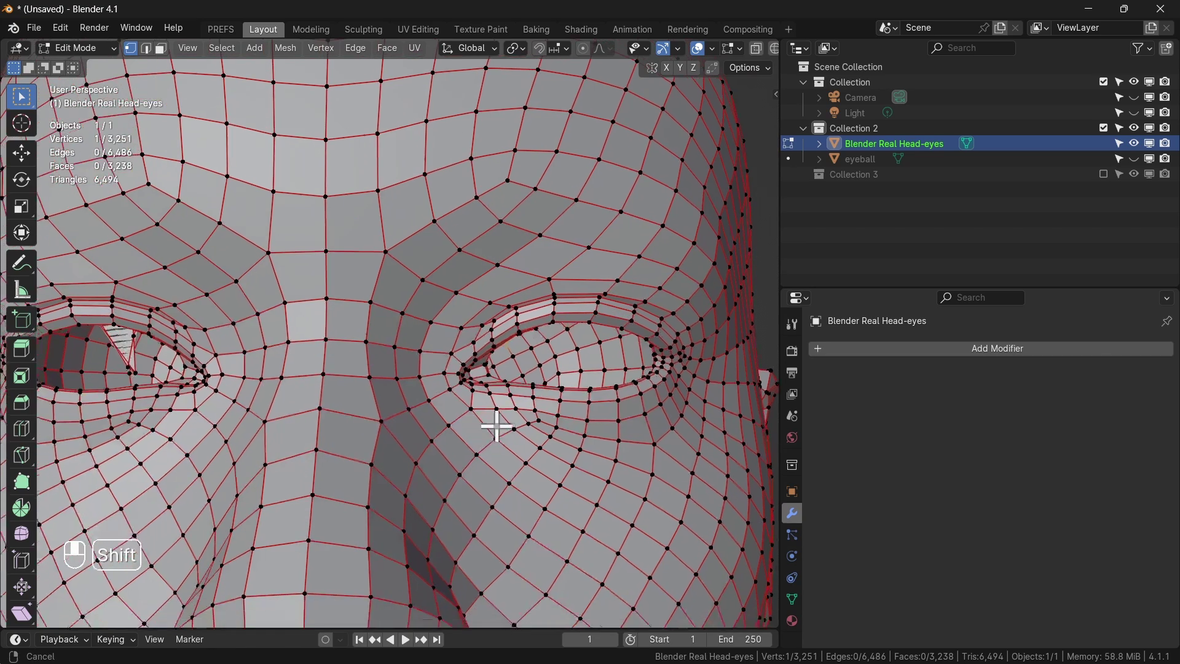
pyautogui.scroll(-3, 664, 390)
pyautogui.scroll(8, 285, 320)
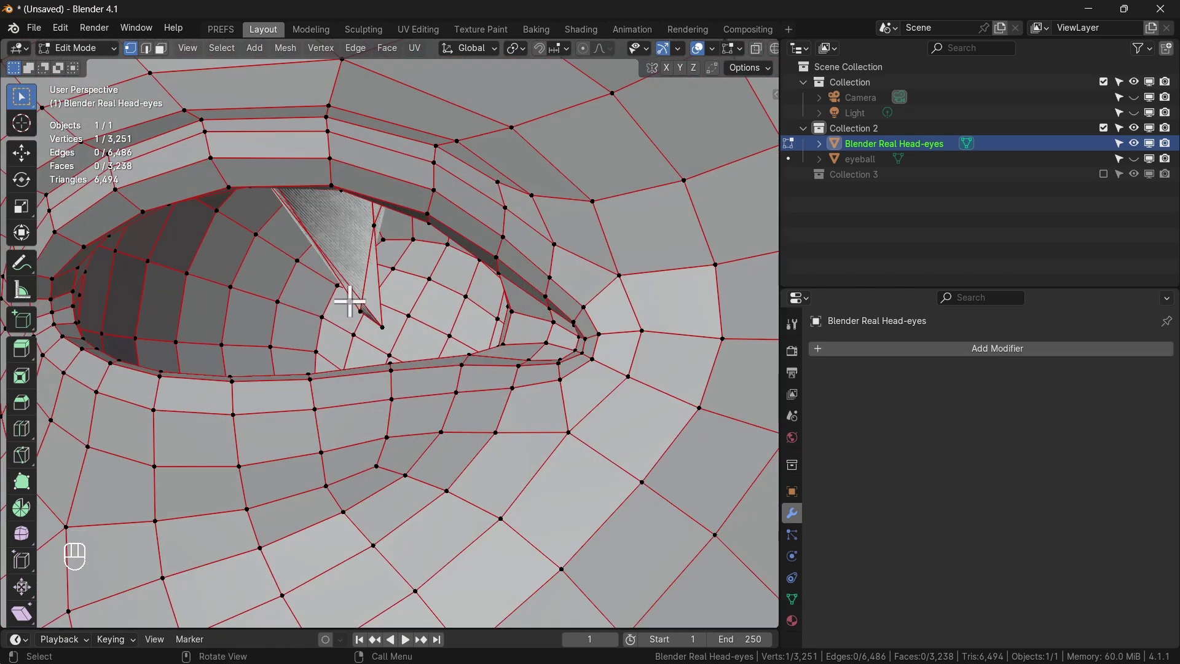
pyautogui.click(377, 319)
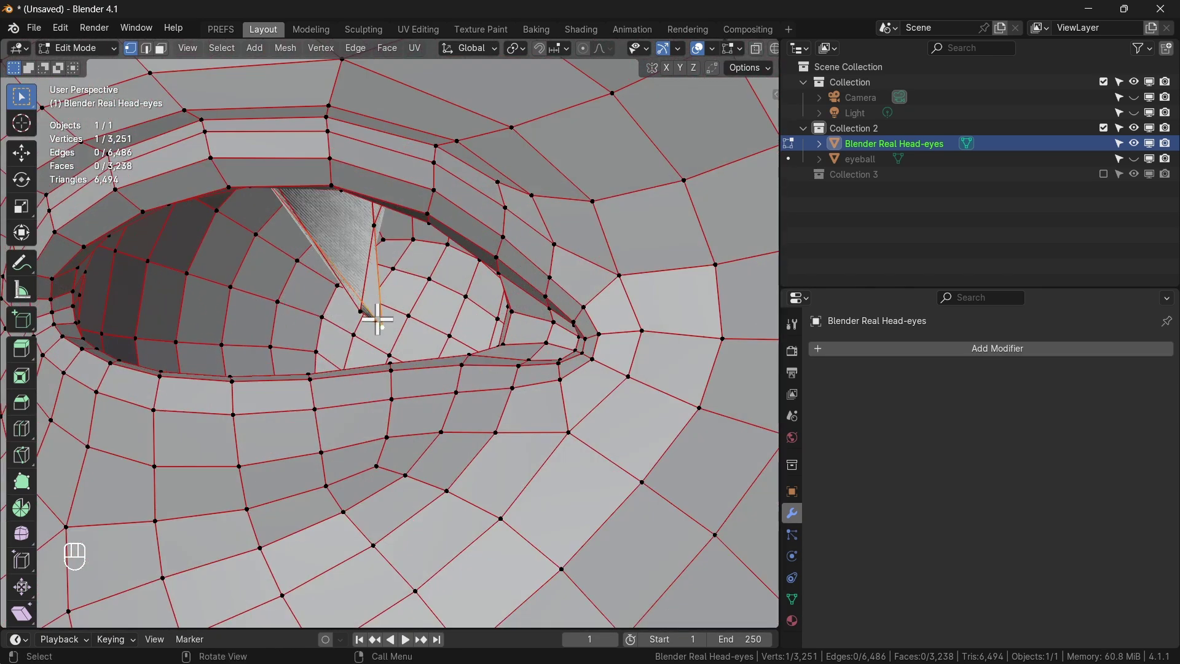
pyautogui.press('l')
pyautogui.moveTo(360, 284); pyautogui.dragTo(395, 254, button='middle')
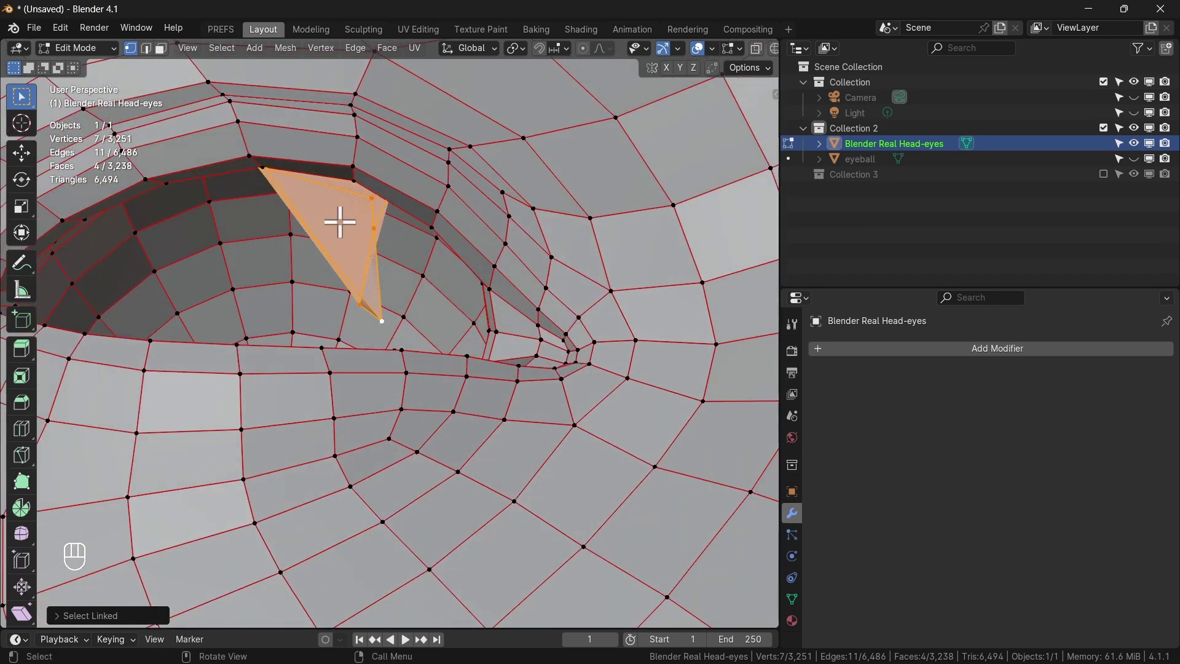
pyautogui.moveTo(337, 224); pyautogui.dragTo(459, 238, button='middle')
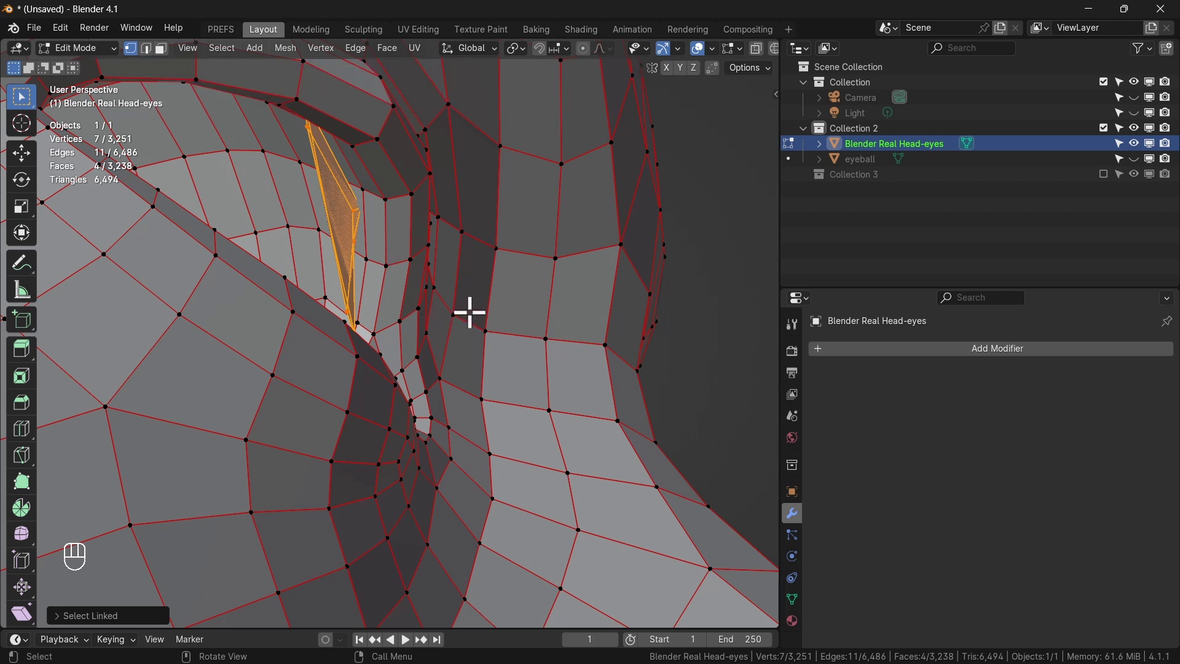
pyautogui.press('x')
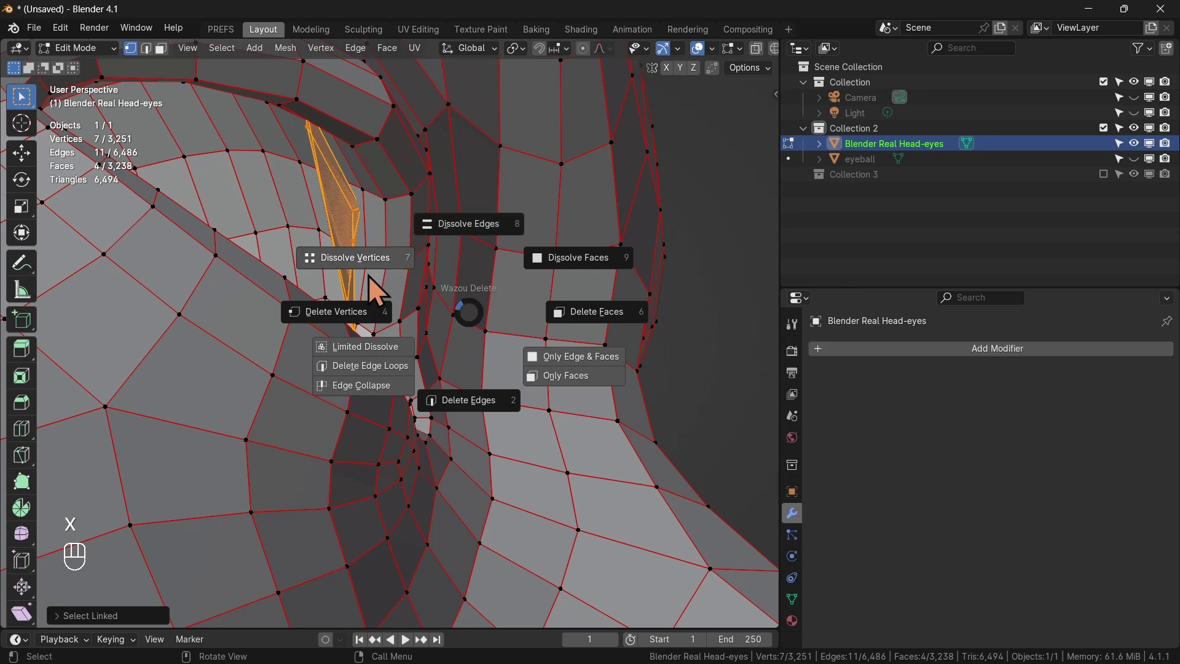
pyautogui.click(338, 312)
pyautogui.moveTo(390, 282); pyautogui.dragTo(264, 340, button='middle')
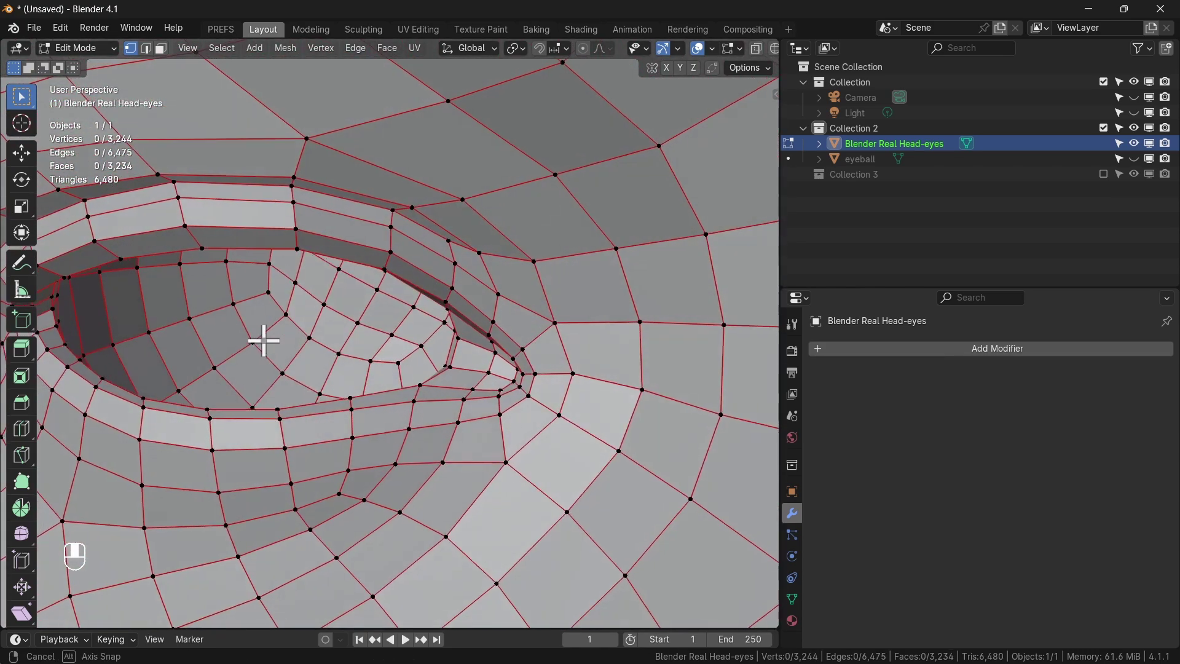
# Examine the whole head mesh with both eye sockets cleared.
pyautogui.scroll(-10, 265, 339)
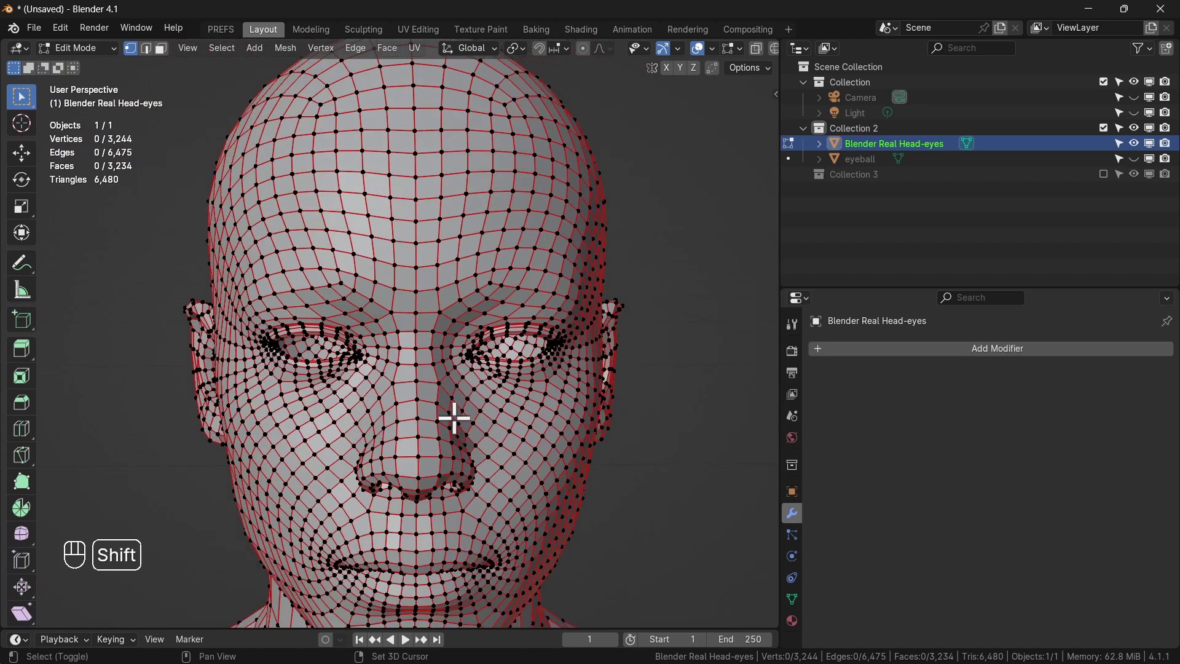
pyautogui.scroll(-3, 454, 418)
pyautogui.keyDown('shift'); pyautogui.scroll(-2, 448, 250); pyautogui.keyUp('shift')
pyautogui.scroll(-2, 464, 264)
pyautogui.moveTo(474, 271); pyautogui.dragTo(486, 331, button='middle')
pyautogui.moveTo(559, 319); pyautogui.dragTo(503, 400, button='middle')
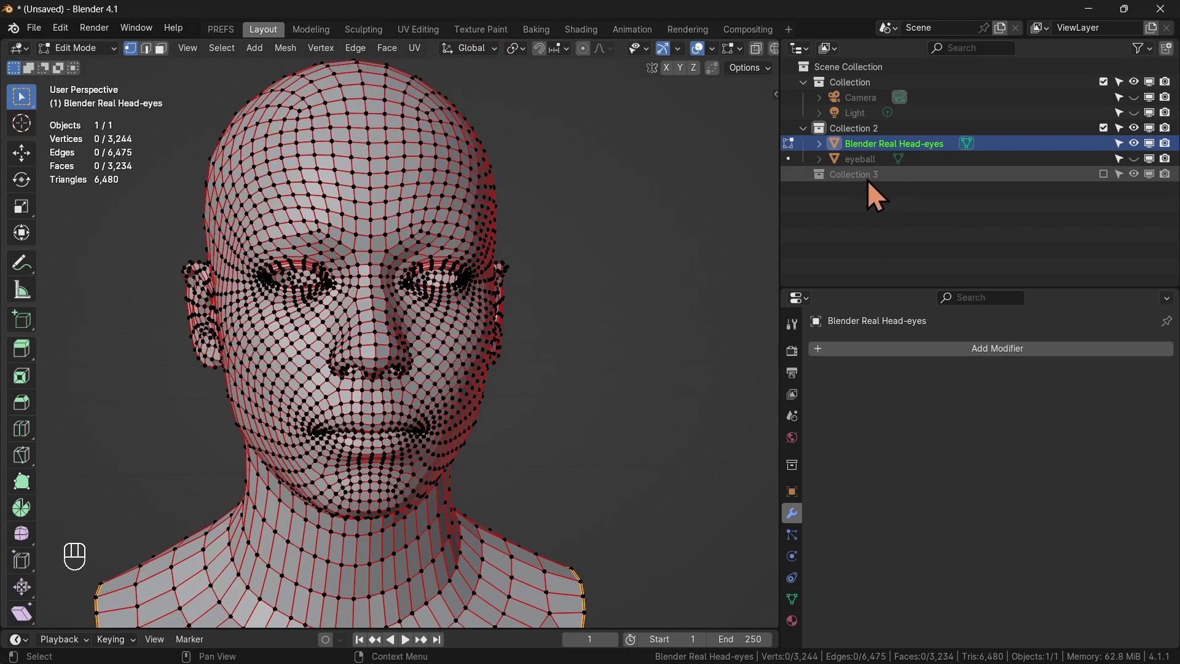
pyautogui.moveTo(507, 332); pyautogui.dragTo(514, 357, button='middle')
pyautogui.press('Tab')
pyautogui.press('Tab')
pyautogui.moveTo(534, 316)
pyautogui.mouseDown(button='middle')
pyautogui.moveTo(503, 330)
pyautogui.moveTo(528, 331)
pyautogui.mouseUp(button='middle')
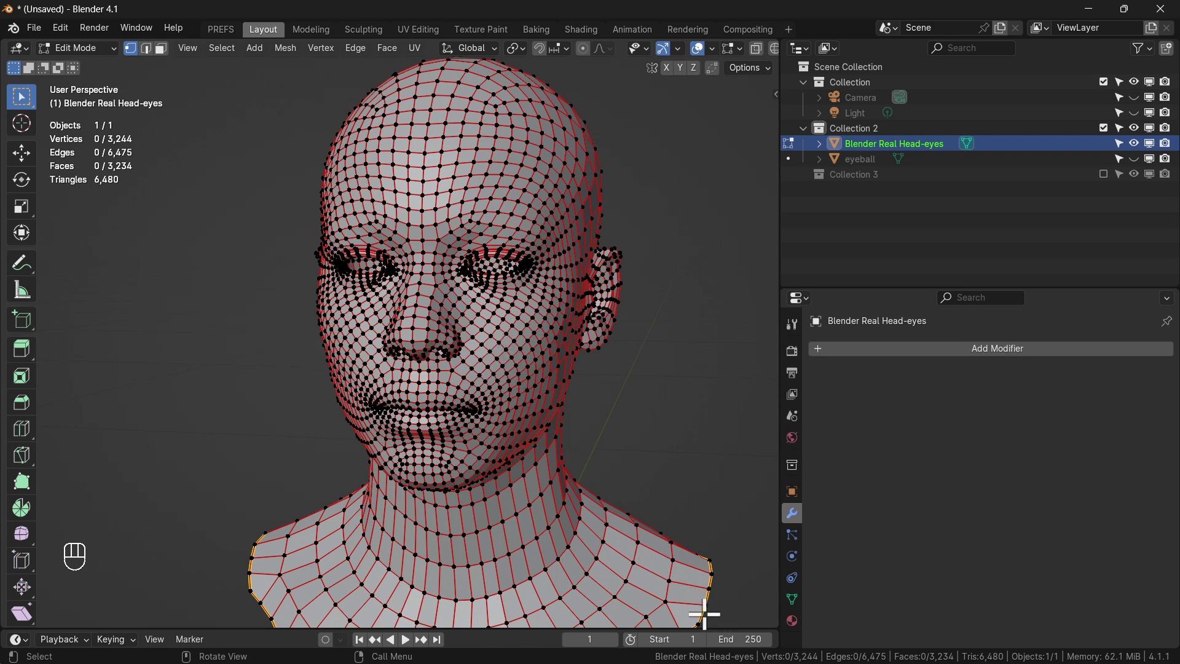
# Widen the 3D viewport by shrinking the Outliner and Properties area, with the head kept in view.
pyautogui.keyDown('shift'); pyautogui.moveTo(547, 527); pyautogui.dragTo(527, 500, button='middle'); pyautogui.keyUp('shift')
pyautogui.scroll(-4, 532, 485)
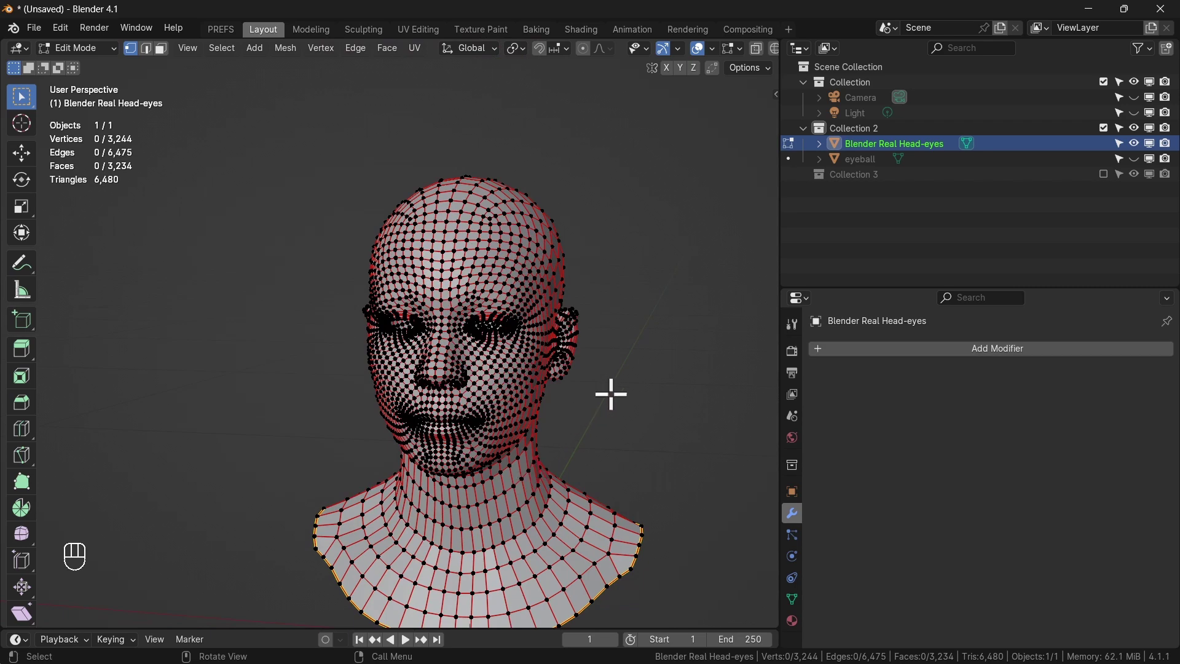
pyautogui.moveTo(779, 208); pyautogui.dragTo(1159, 222)
pyautogui.keyDown('shift'); pyautogui.moveTo(830, 390); pyautogui.dragTo(895, 316, button='middle'); pyautogui.keyUp('shift')
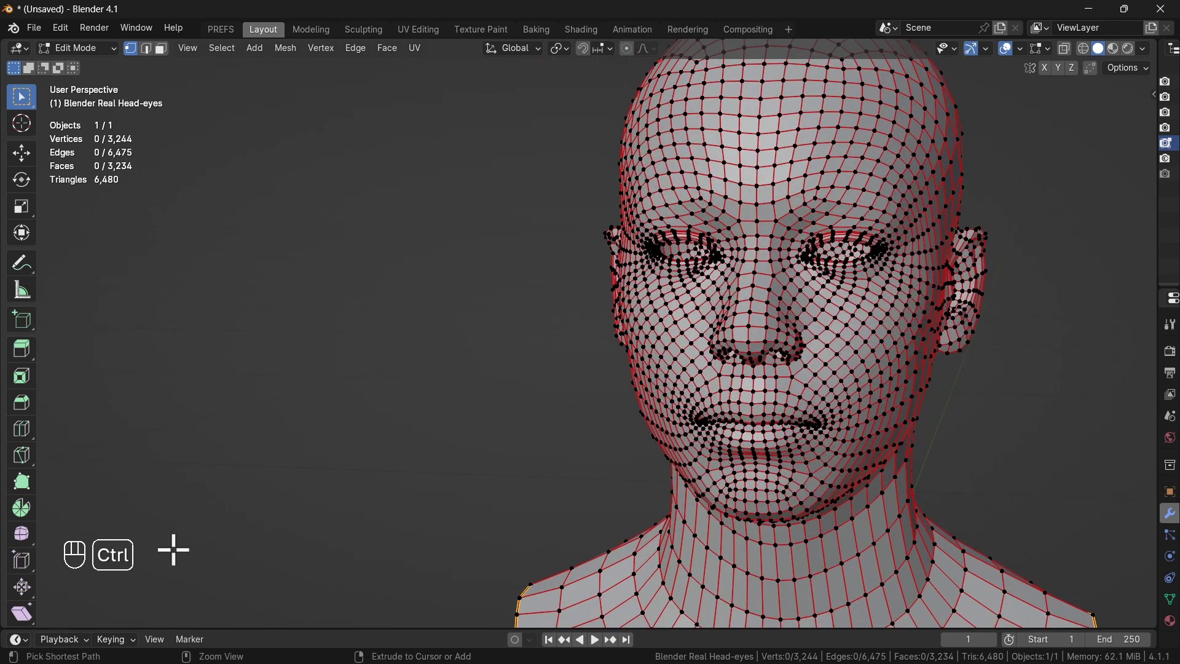
pyautogui.keyDown('ctrl'); pyautogui.moveTo(877, 295); pyautogui.dragTo(877, 330, button='middle'); pyautogui.keyUp('ctrl')
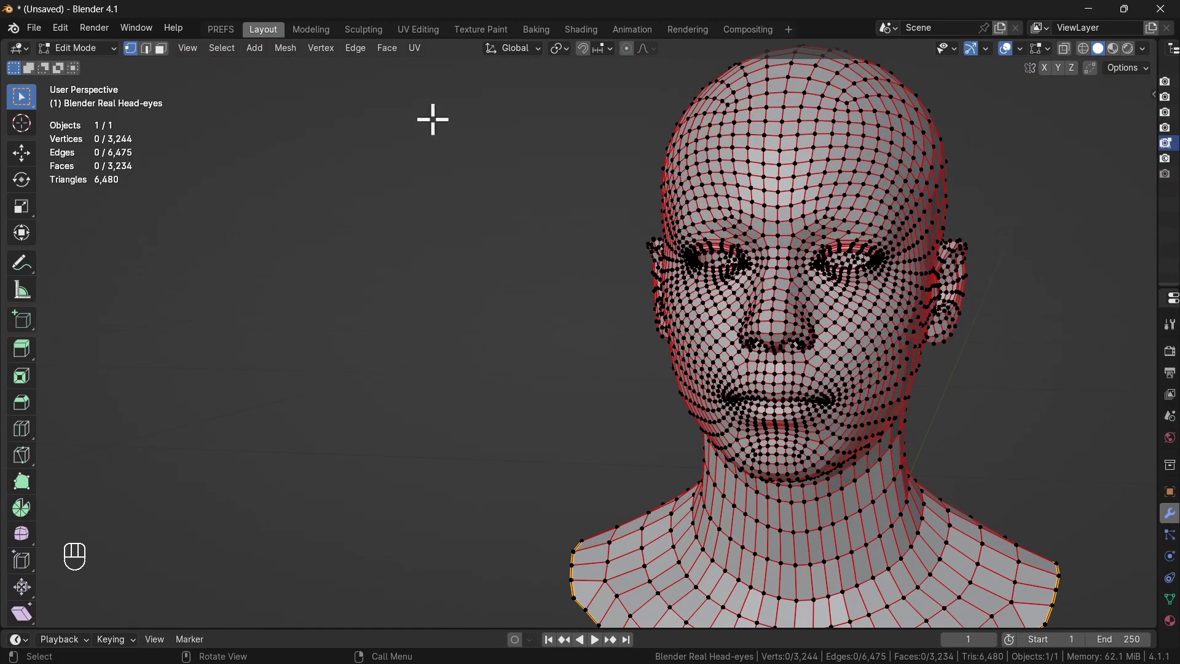
# Select all faces with four sides by trait, expand the operation's settings and view the base of the bust.
pyautogui.click(287, 54)
pyautogui.moveTo(220, 49)
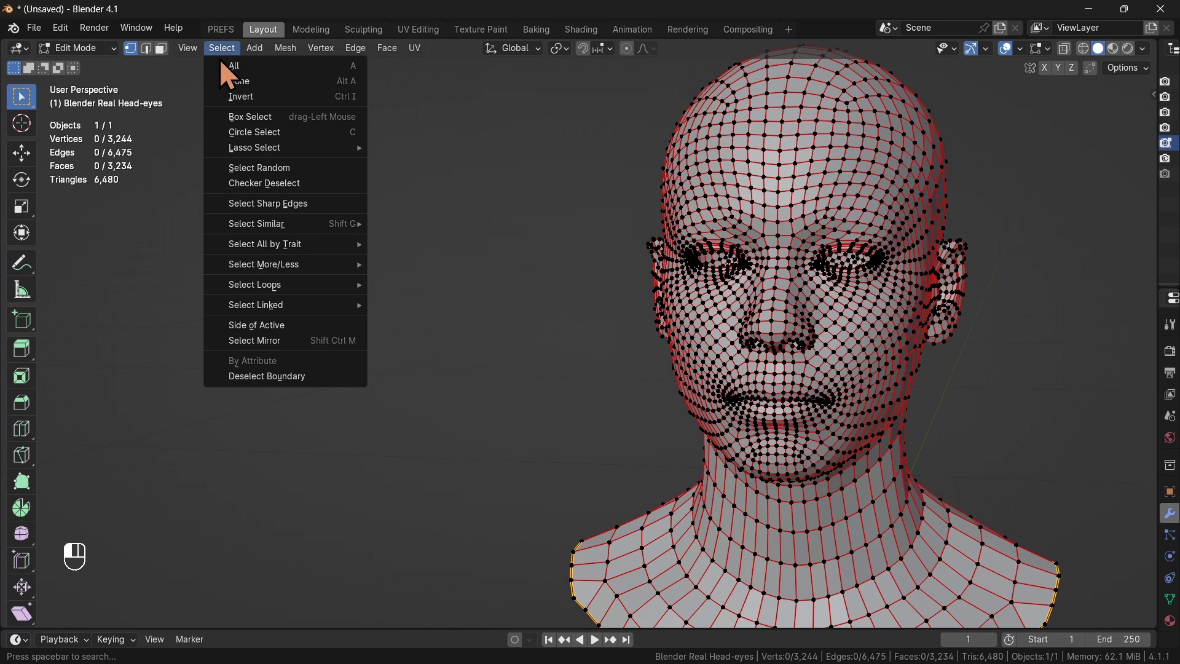
pyautogui.moveTo(246, 249)
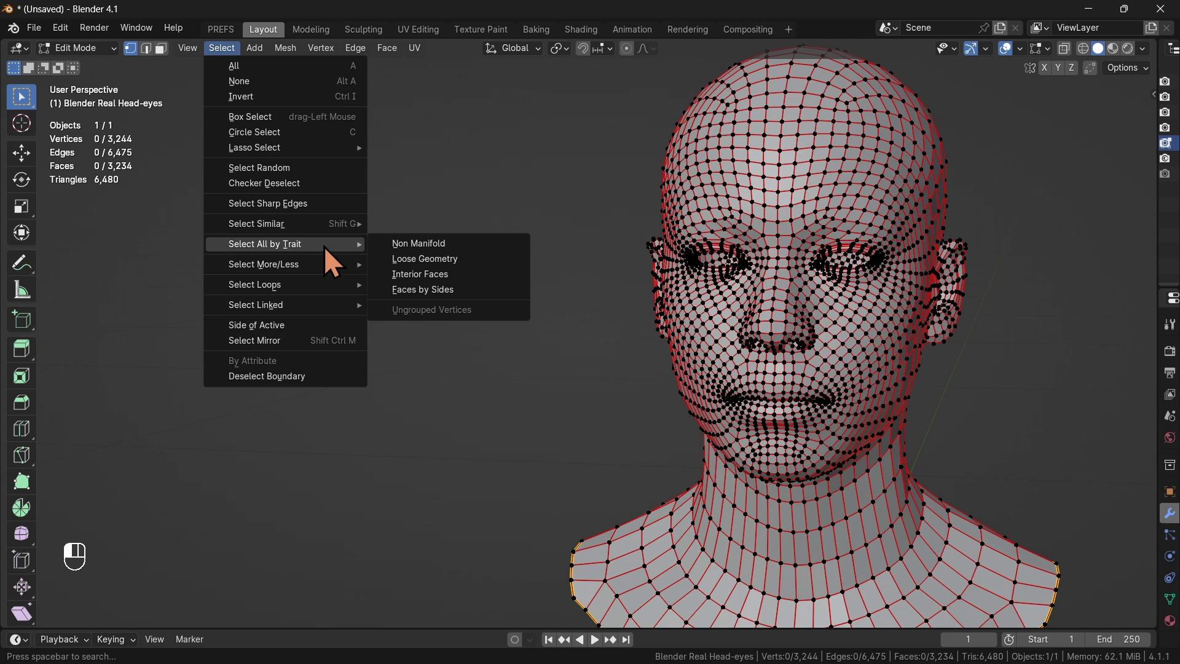
pyautogui.click(439, 289)
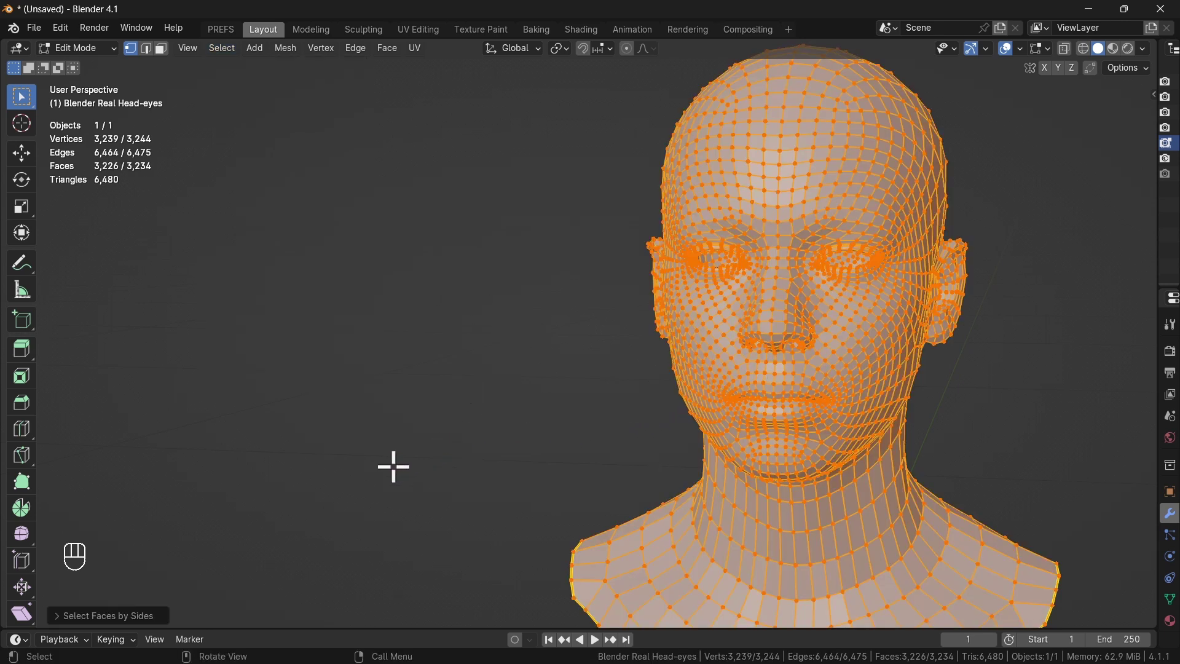
pyautogui.click(61, 617)
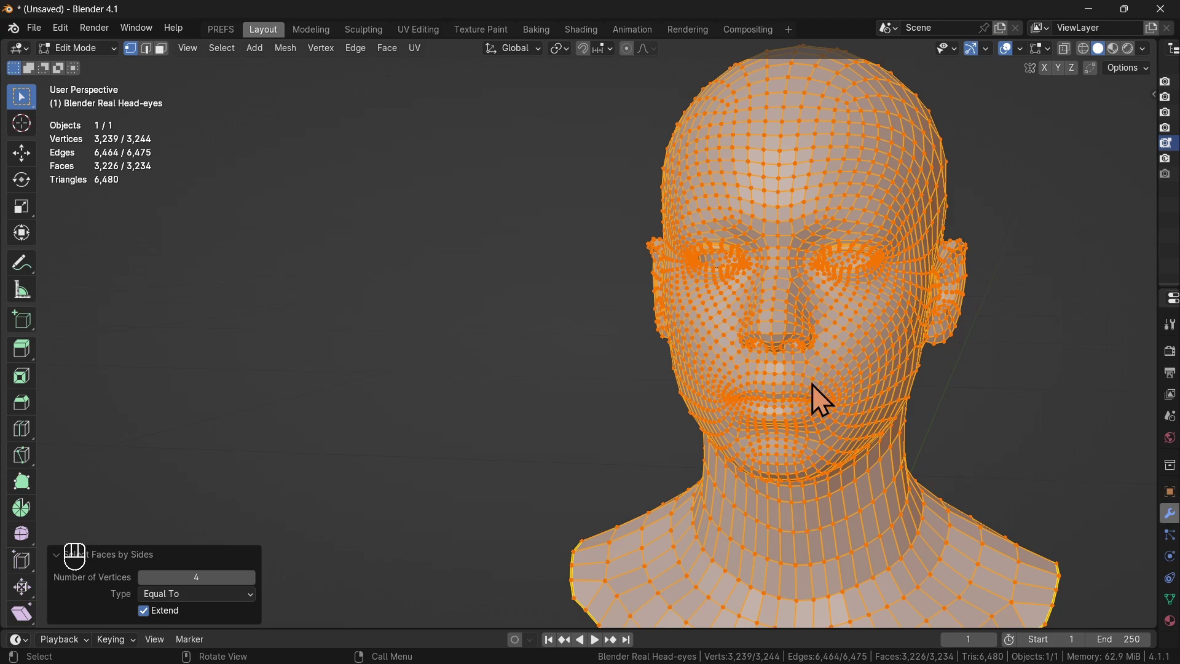
pyautogui.moveTo(784, 462); pyautogui.dragTo(300, 448, button='middle')
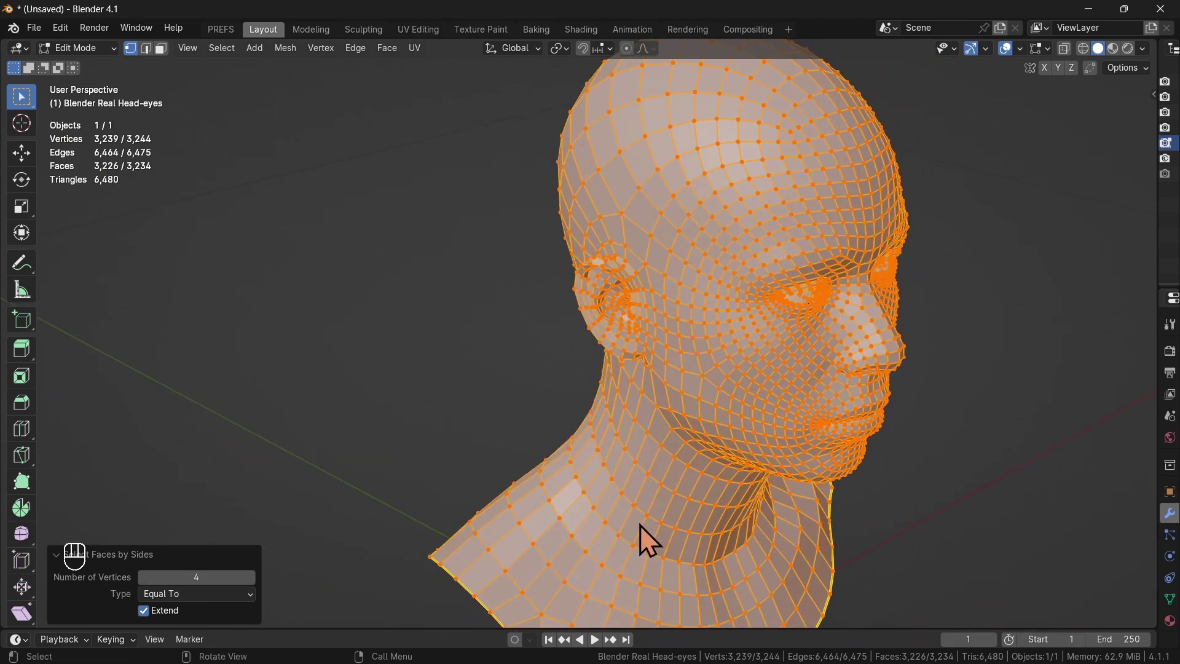
pyautogui.keyDown('shift'); pyautogui.scroll(-8, 643, 528); pyautogui.keyUp('shift')
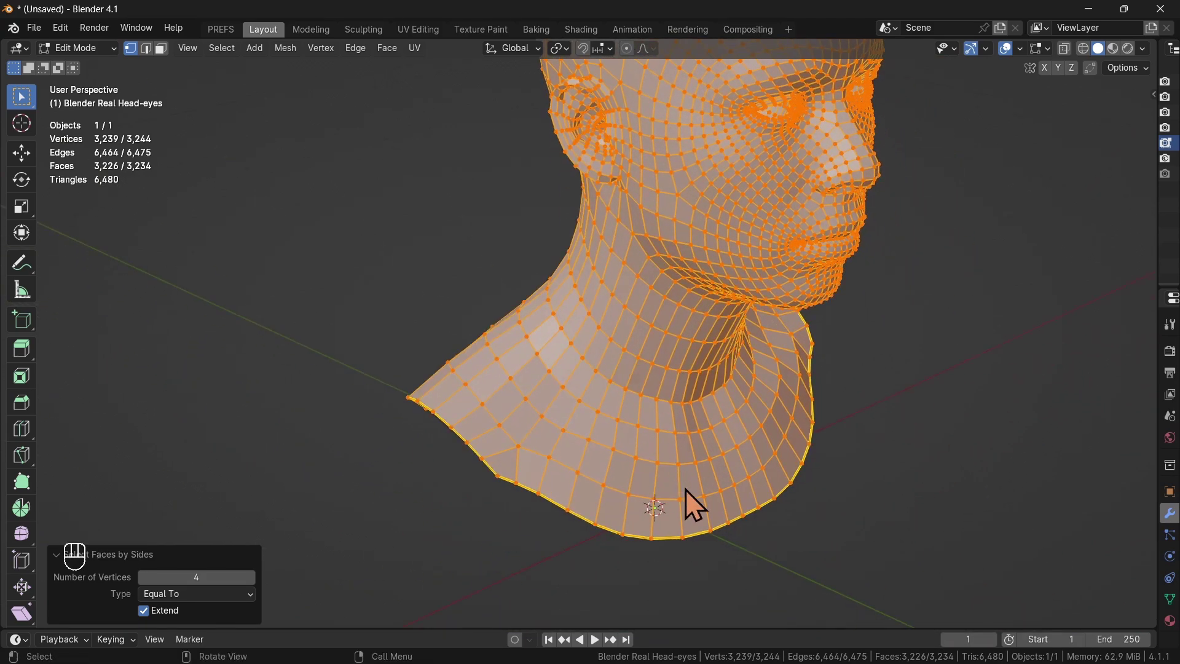
pyautogui.keyDown('shift'); pyautogui.moveTo(685, 489); pyautogui.dragTo(747, 472, button='middle'); pyautogui.keyUp('shift')
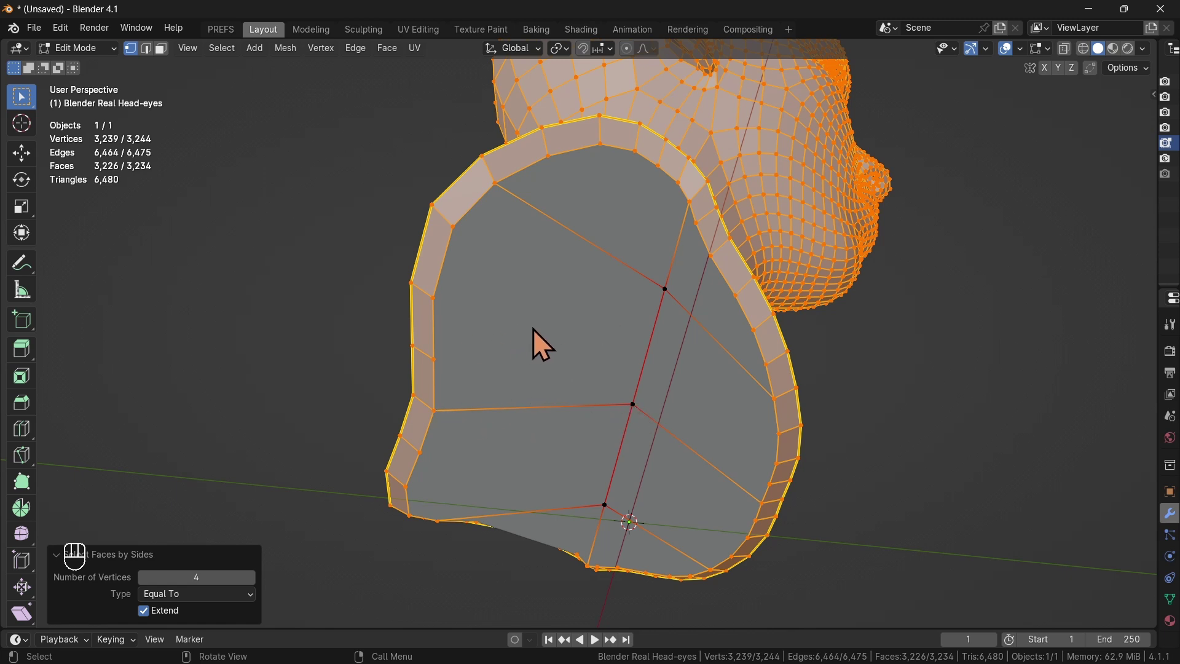
# Check the n-gons under the bust by raising the selection's Number of Vertices through 5, 6, 7 and 8.
pyautogui.click(252, 578)
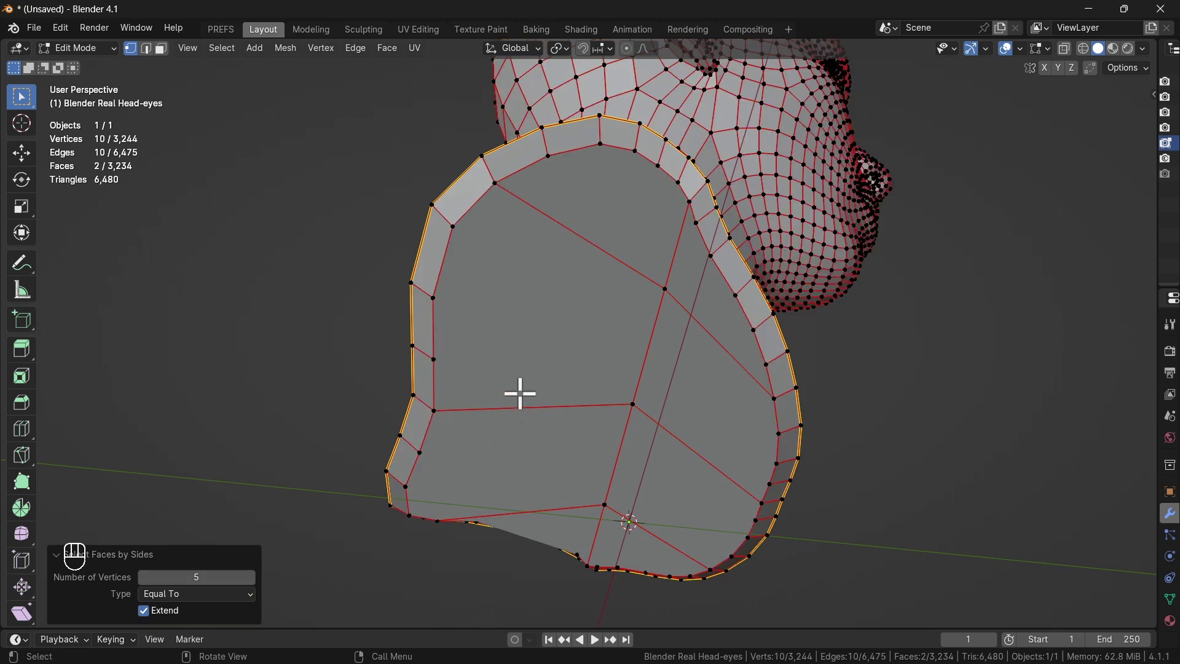
pyautogui.moveTo(579, 295); pyautogui.dragTo(640, 320, button='middle')
pyautogui.click(252, 577)
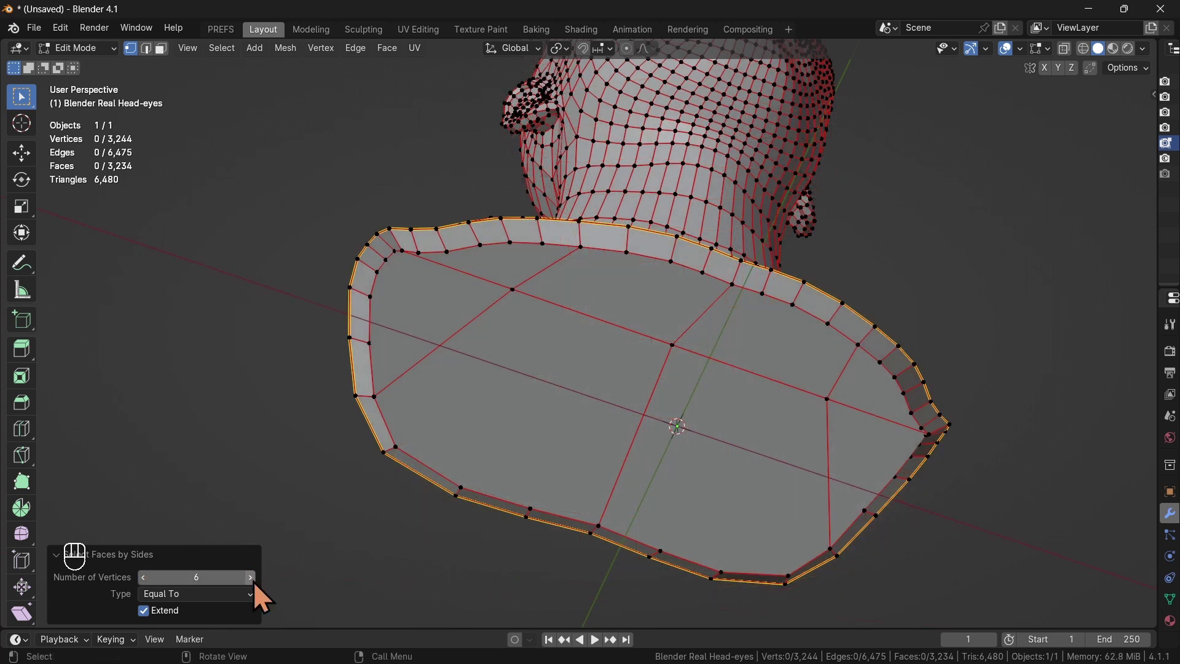
pyautogui.click(251, 577)
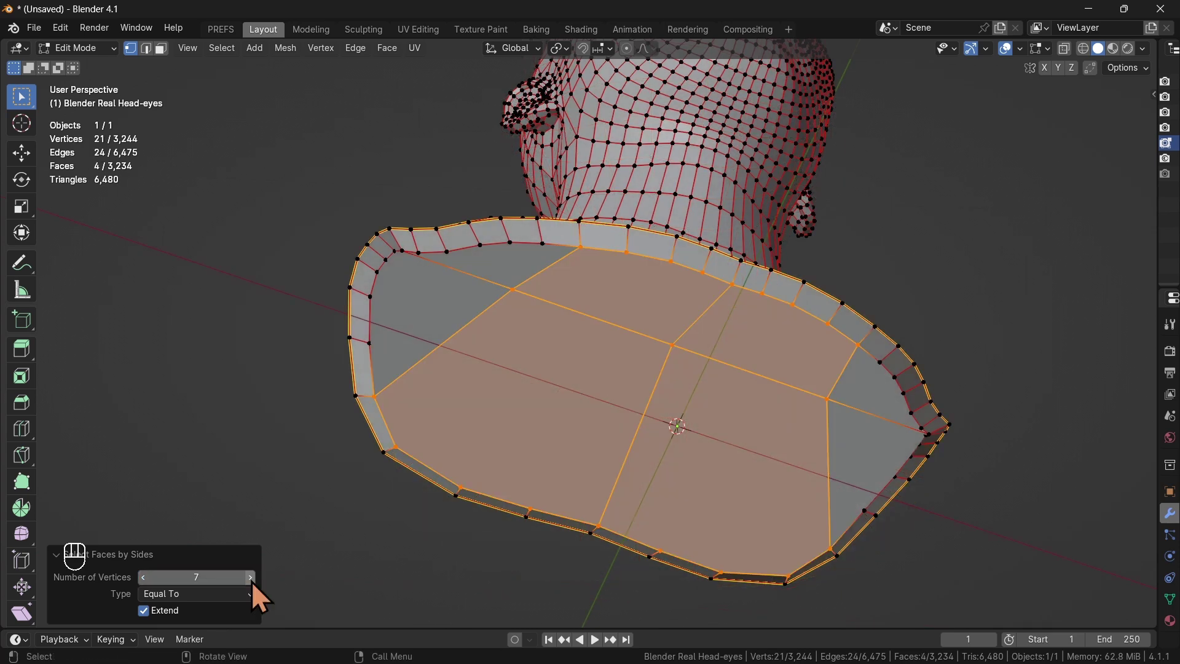
pyautogui.moveTo(519, 472); pyautogui.dragTo(606, 400, button='middle')
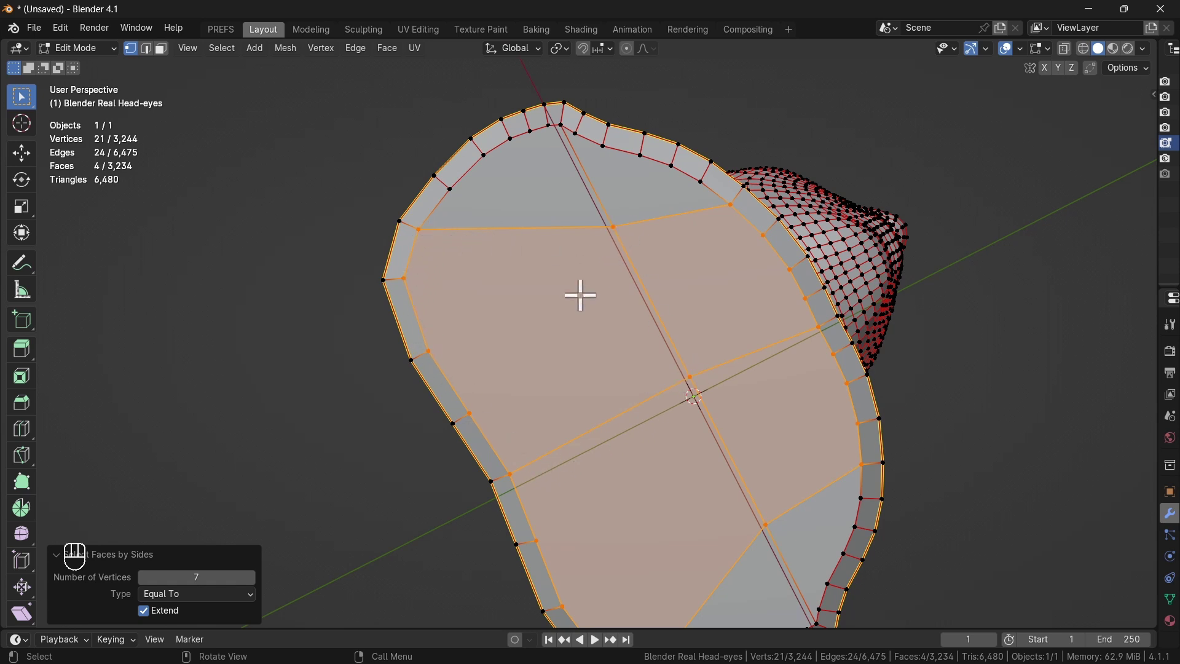
pyautogui.click(250, 580)
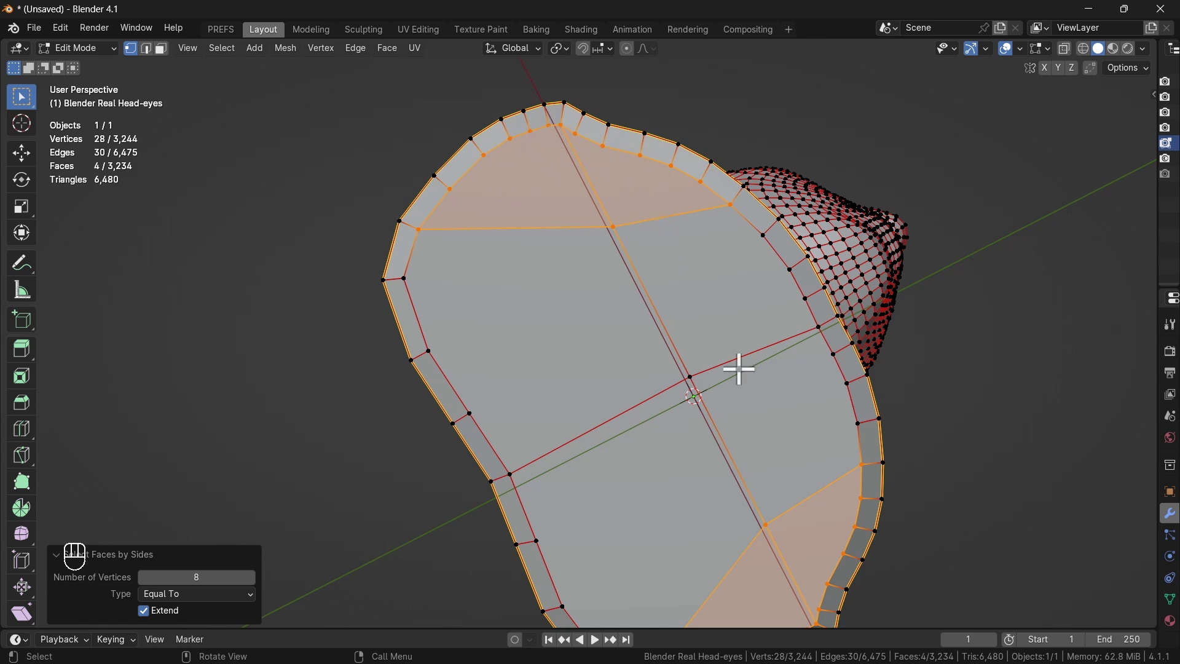
pyautogui.moveTo(682, 283); pyautogui.dragTo(438, 451, button='middle')
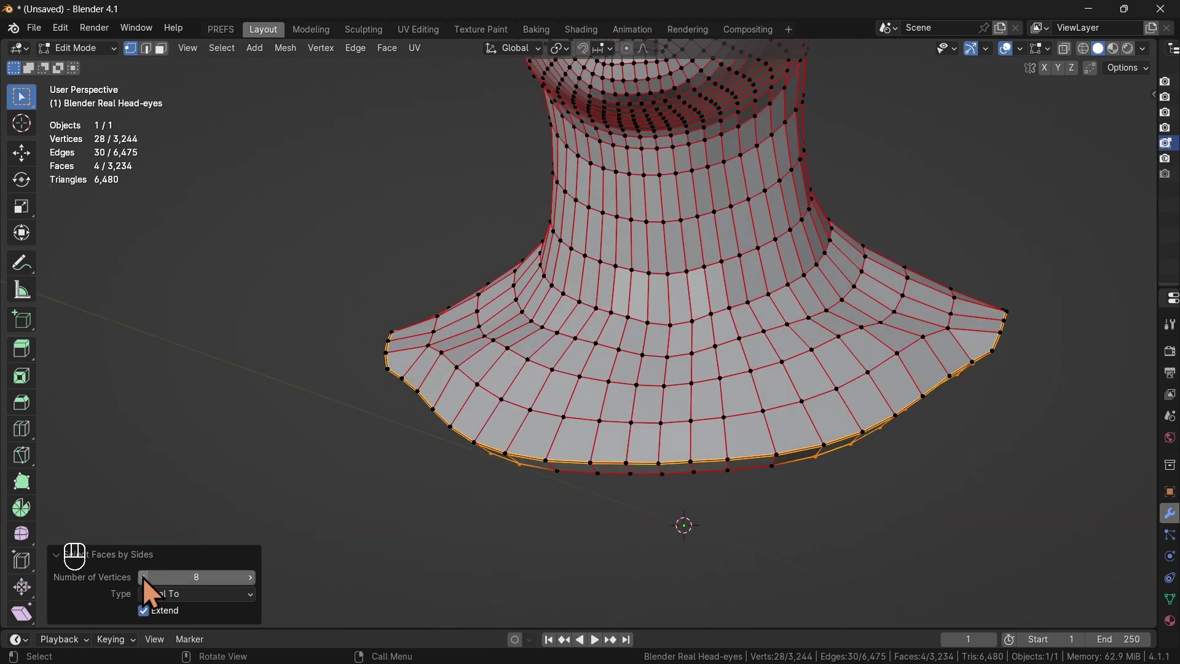
# Set Number of Vertices to 3 to select the triangles, and examine those around the ear up close.
pyautogui.moveTo(143, 577); pyautogui.dragTo(102, 576)
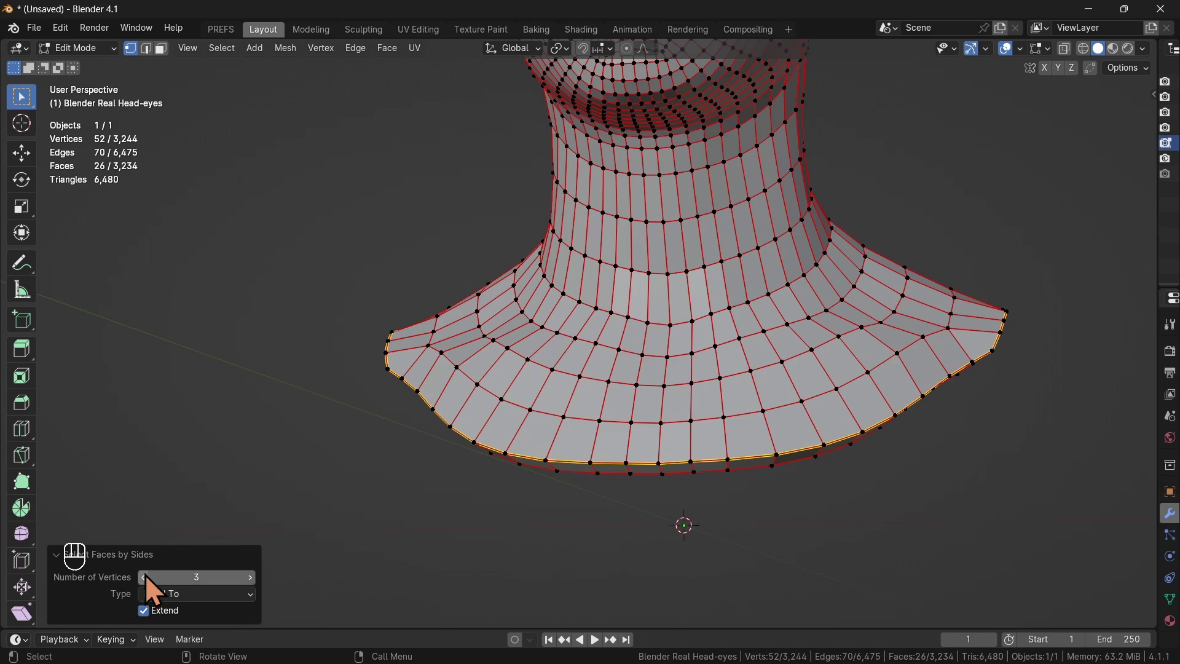
pyautogui.scroll(-3, 669, 400)
pyautogui.keyDown('shift'); pyautogui.moveTo(690, 330); pyautogui.dragTo(672, 454, button='middle'); pyautogui.keyUp('shift')
pyautogui.moveTo(737, 338); pyautogui.dragTo(956, 377, button='middle')
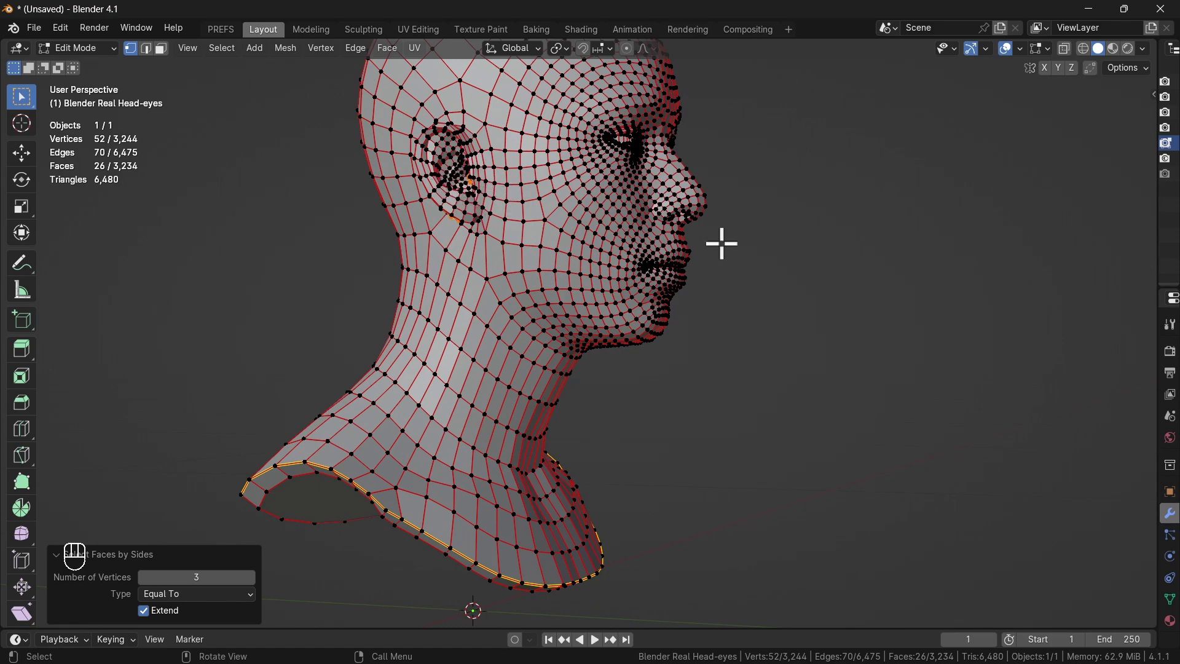
pyautogui.moveTo(723, 245); pyautogui.dragTo(660, 301, button='middle')
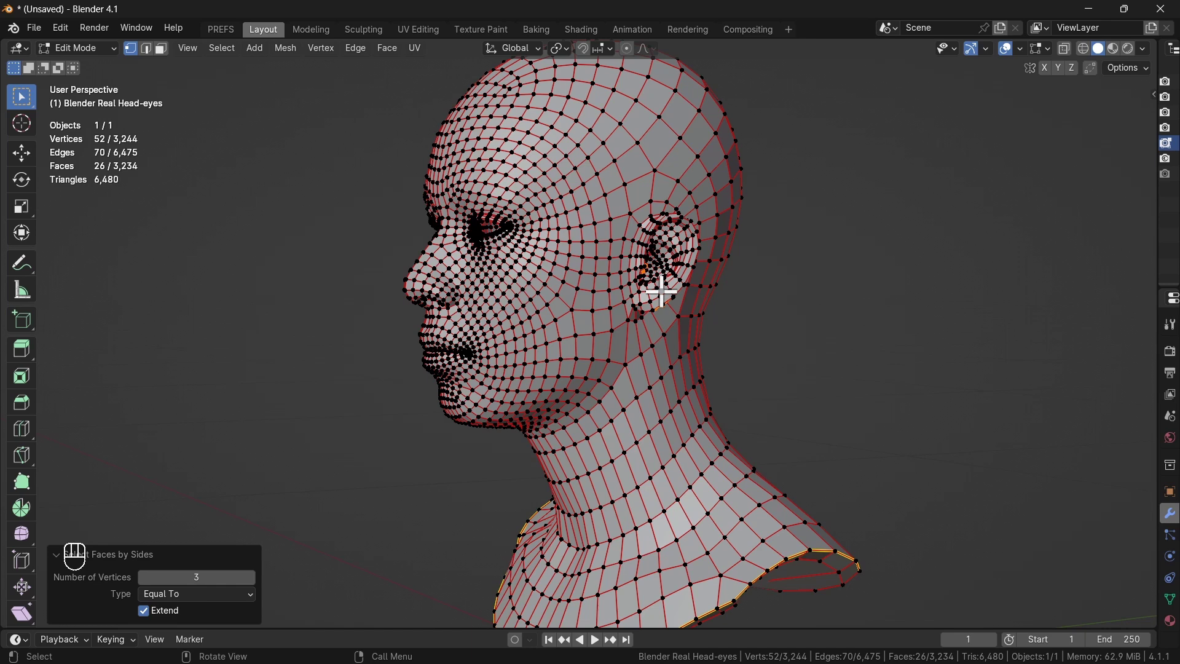
pyautogui.press('KP_Decimal')
pyautogui.moveTo(783, 278); pyautogui.dragTo(652, 305, button='middle')
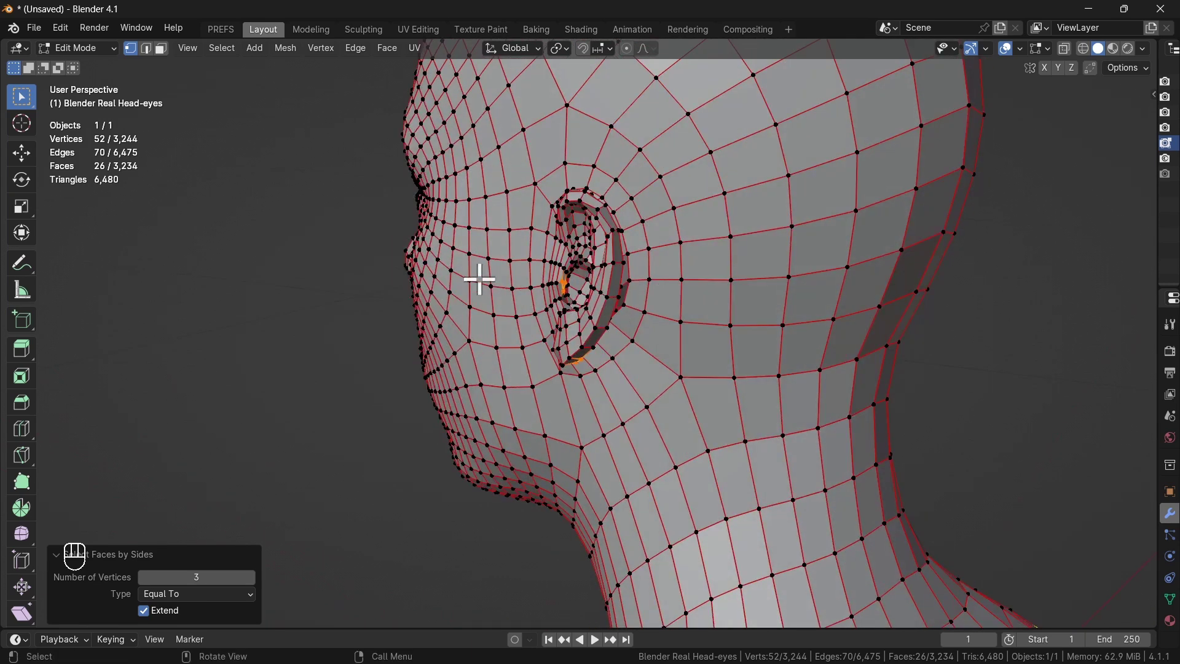
pyautogui.hotkey('shift', 'b')
pyautogui.moveTo(480, 210); pyautogui.dragTo(720, 365)
pyautogui.keyDown('shift'); pyautogui.moveTo(483, 343); pyautogui.dragTo(574, 353, button='middle'); pyautogui.keyUp('shift')
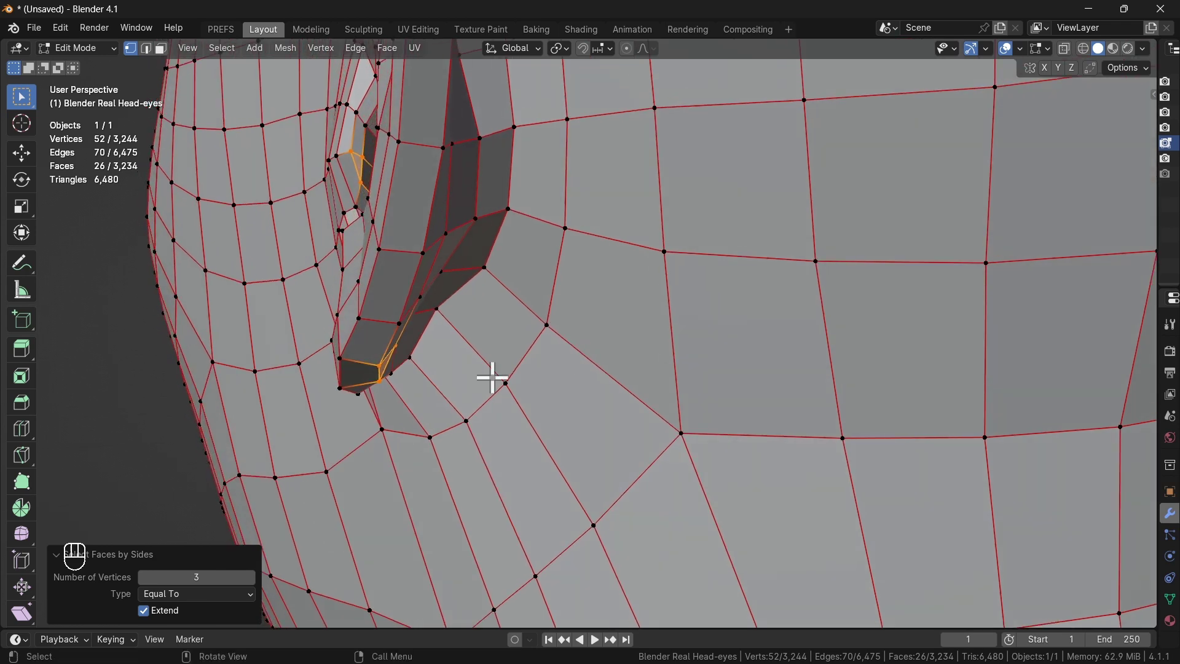
# Examine the selected triangles at the ear opening and earlobe up close, and clear the selection.
pyautogui.moveTo(403, 298); pyautogui.dragTo(416, 303, button='middle')
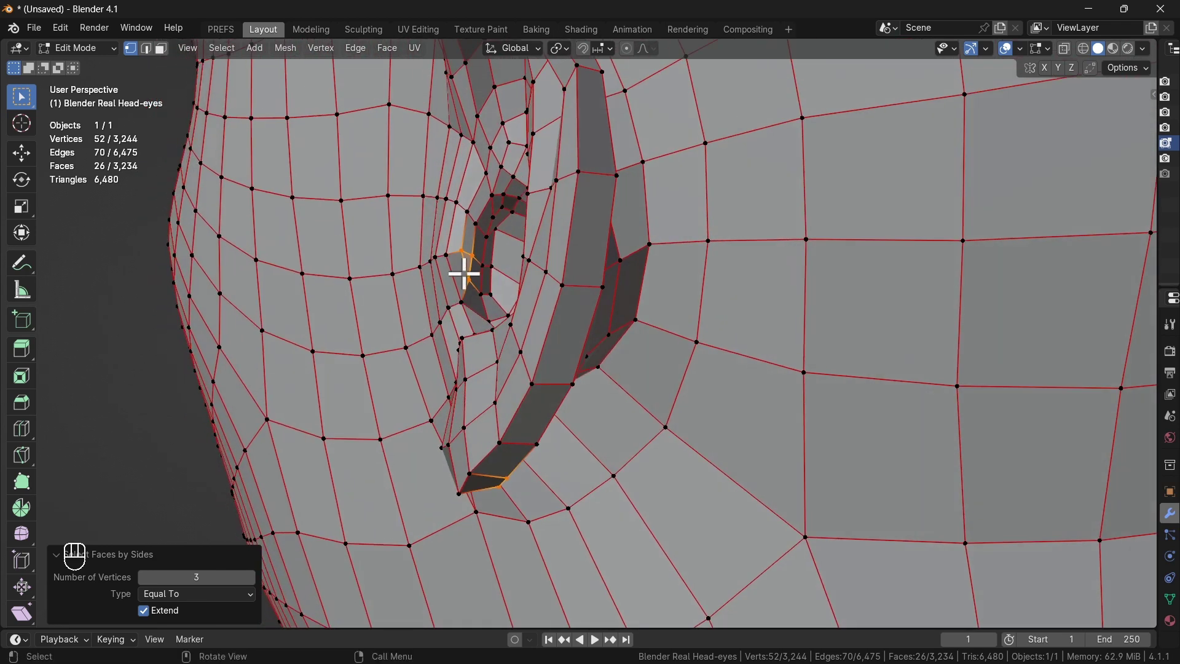
pyautogui.scroll(4, 464, 273)
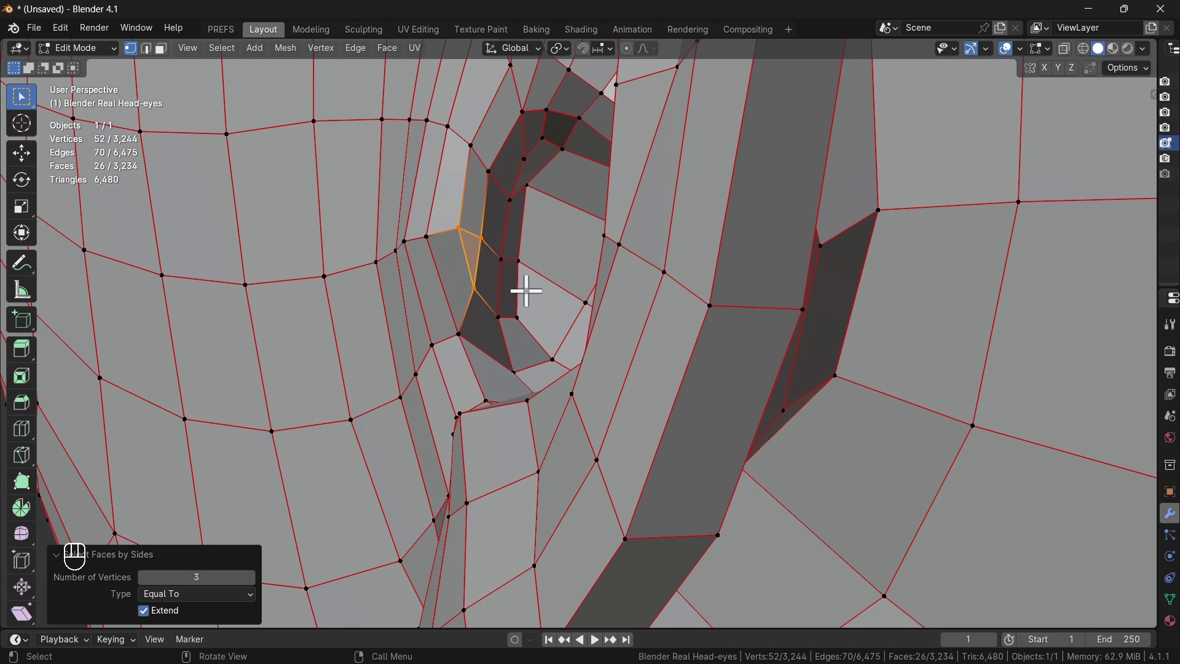
pyautogui.scroll(-4, 527, 290)
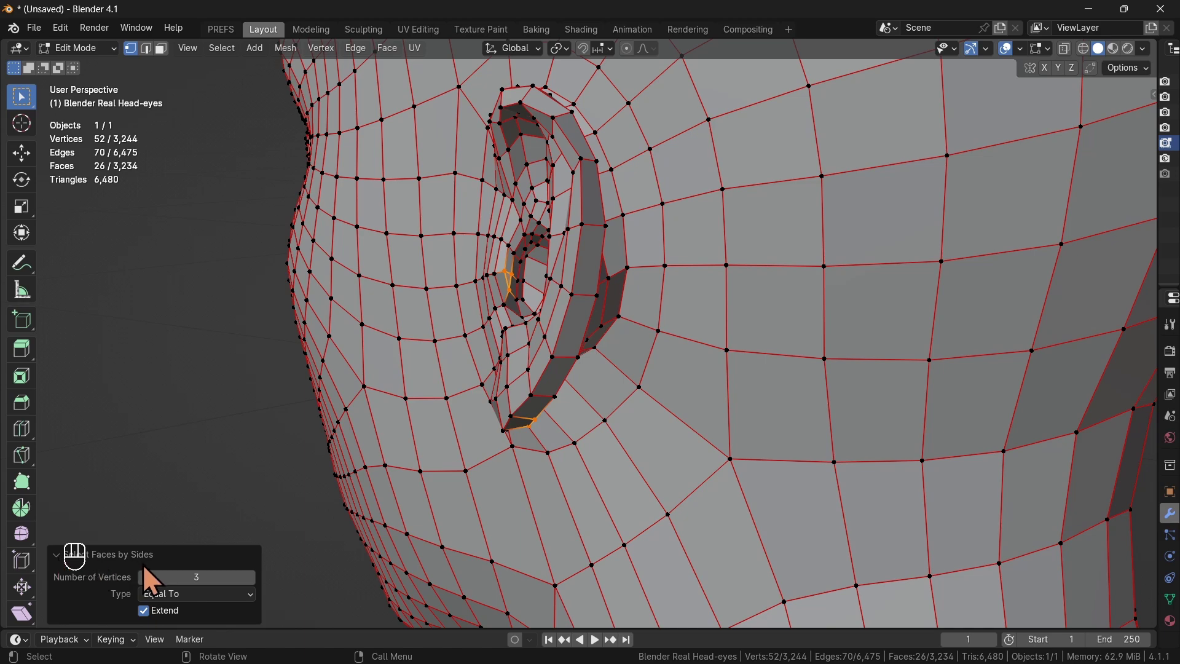
pyautogui.scroll(-5, 495, 396)
pyautogui.moveTo(500, 377); pyautogui.dragTo(712, 355, button='middle')
pyautogui.hotkey('alt', 'a')
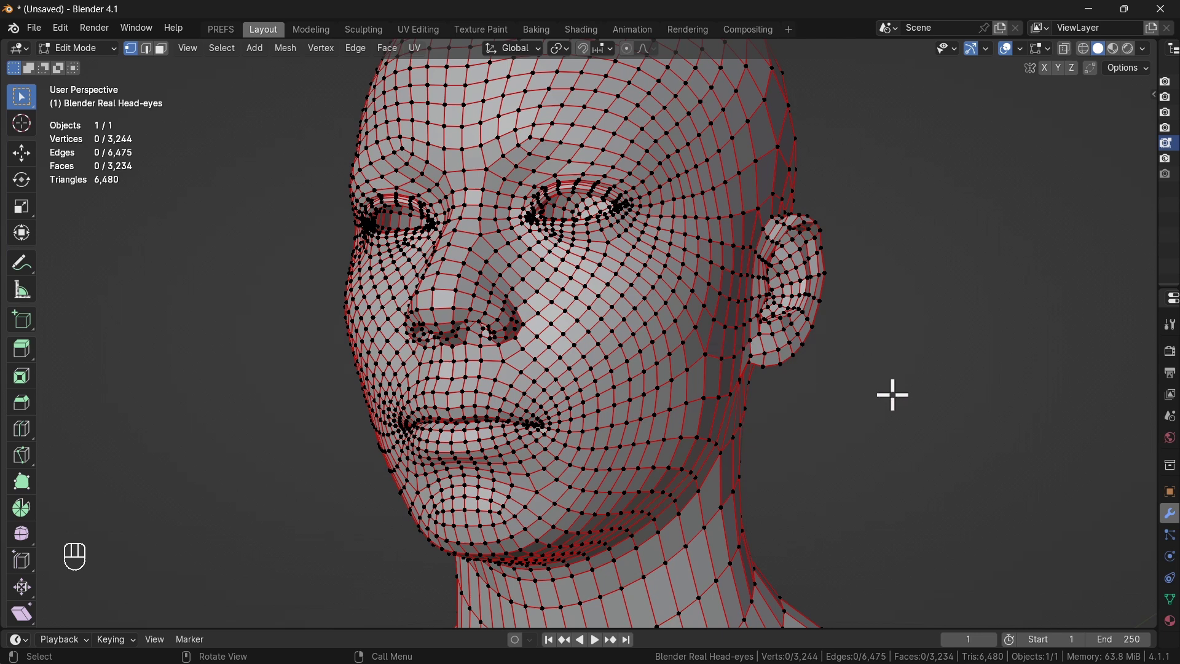
# Switch to face selection, select the small triangle behind the earlobe and inspect it from several angles.
pyautogui.moveTo(893, 395); pyautogui.dragTo(368, 182, button='middle')
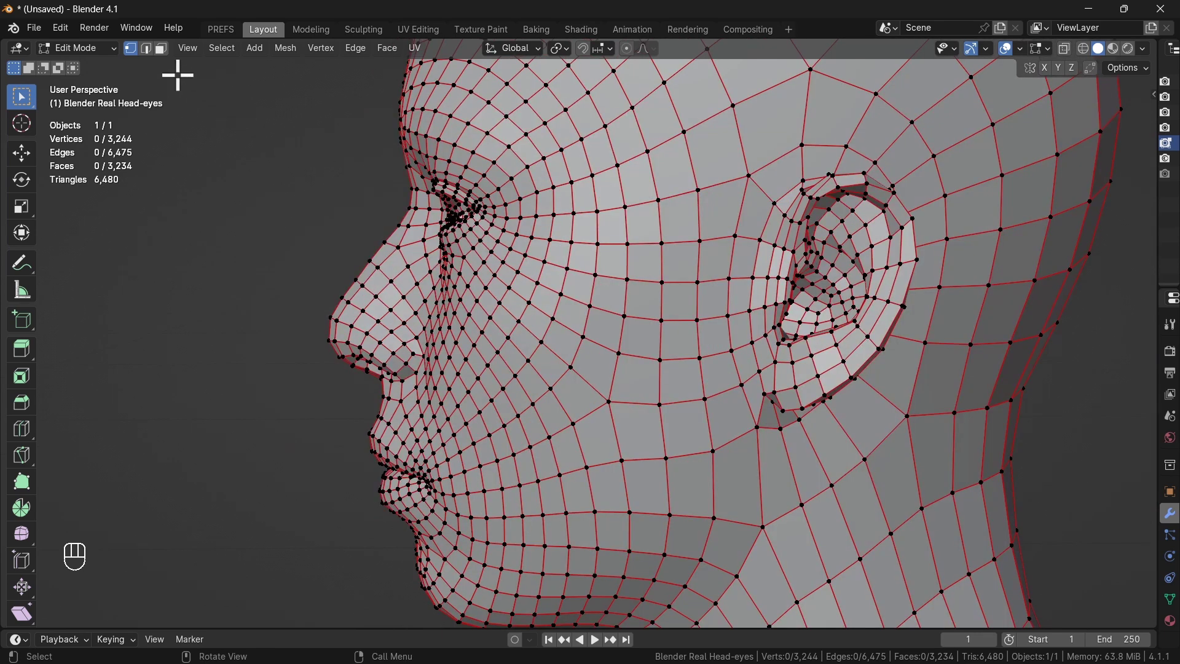
pyautogui.click(161, 51)
pyautogui.moveTo(734, 332); pyautogui.dragTo(603, 298, button='middle')
pyautogui.scroll(4, 710, 342)
pyautogui.scroll(2, 782, 384)
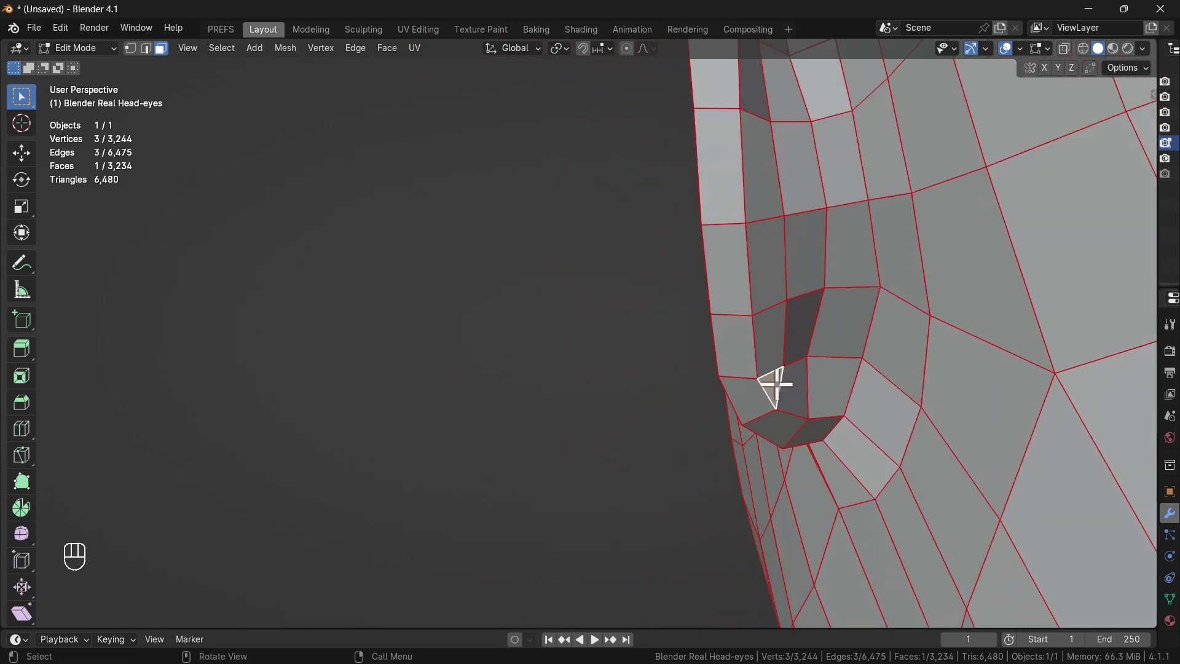
pyautogui.scroll(-2, 799, 375)
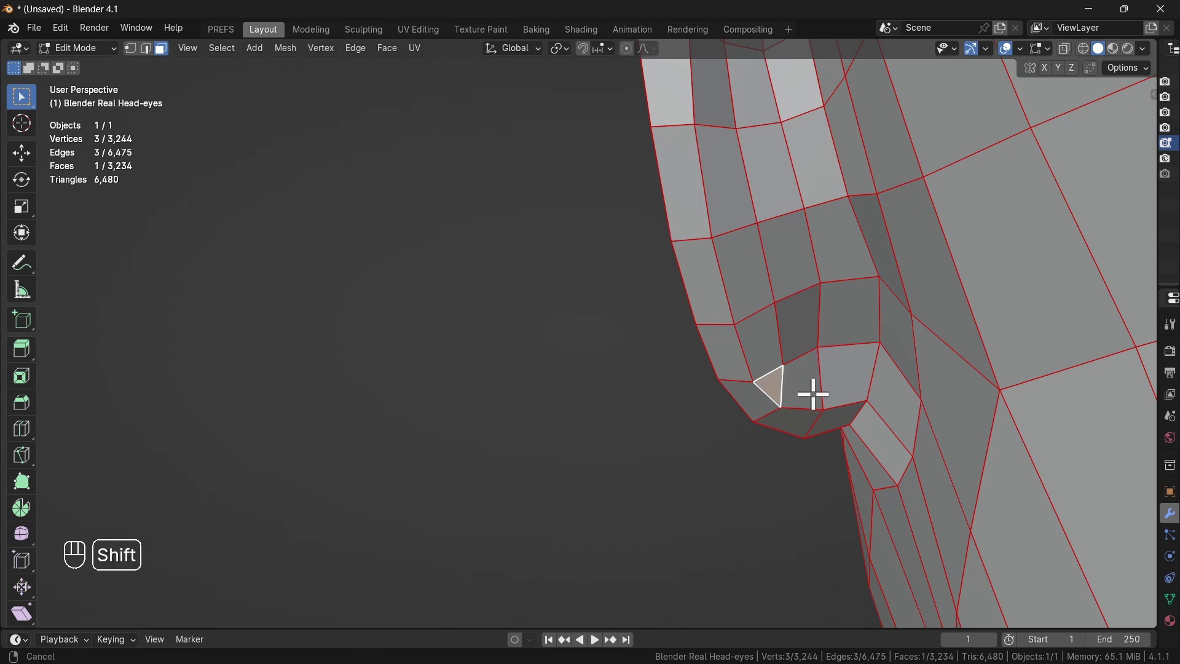
pyautogui.keyDown('shift'); pyautogui.moveTo(811, 393); pyautogui.dragTo(797, 372, button='middle'); pyautogui.keyUp('shift')
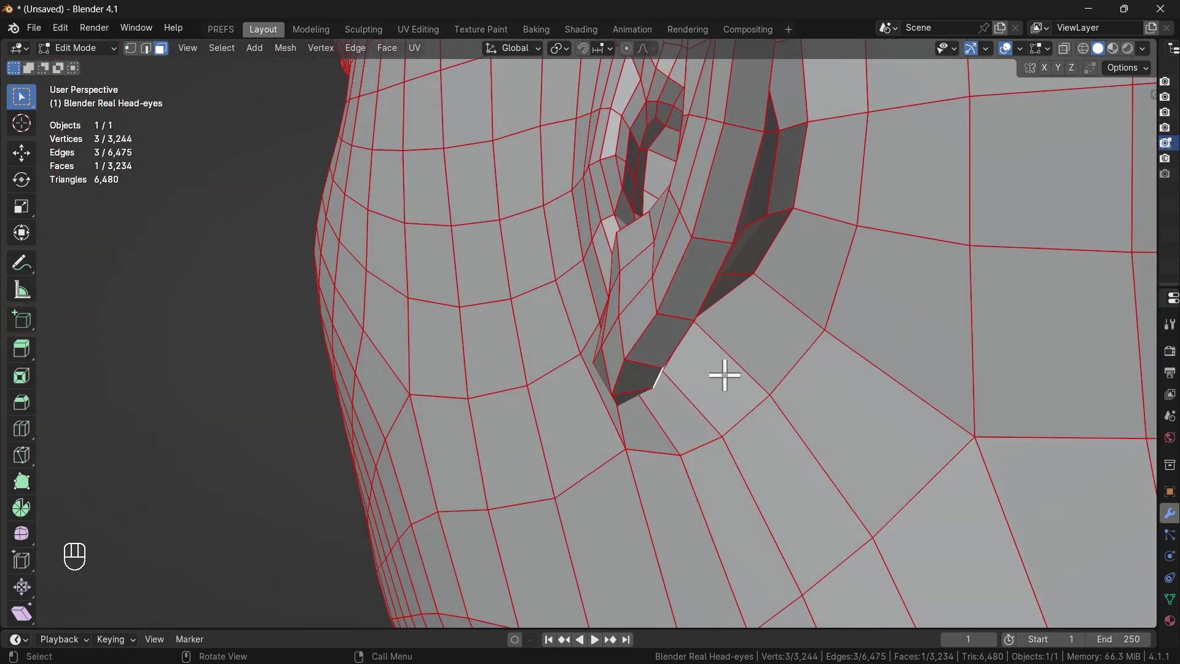
pyautogui.moveTo(671, 376); pyautogui.dragTo(806, 391, button='middle')
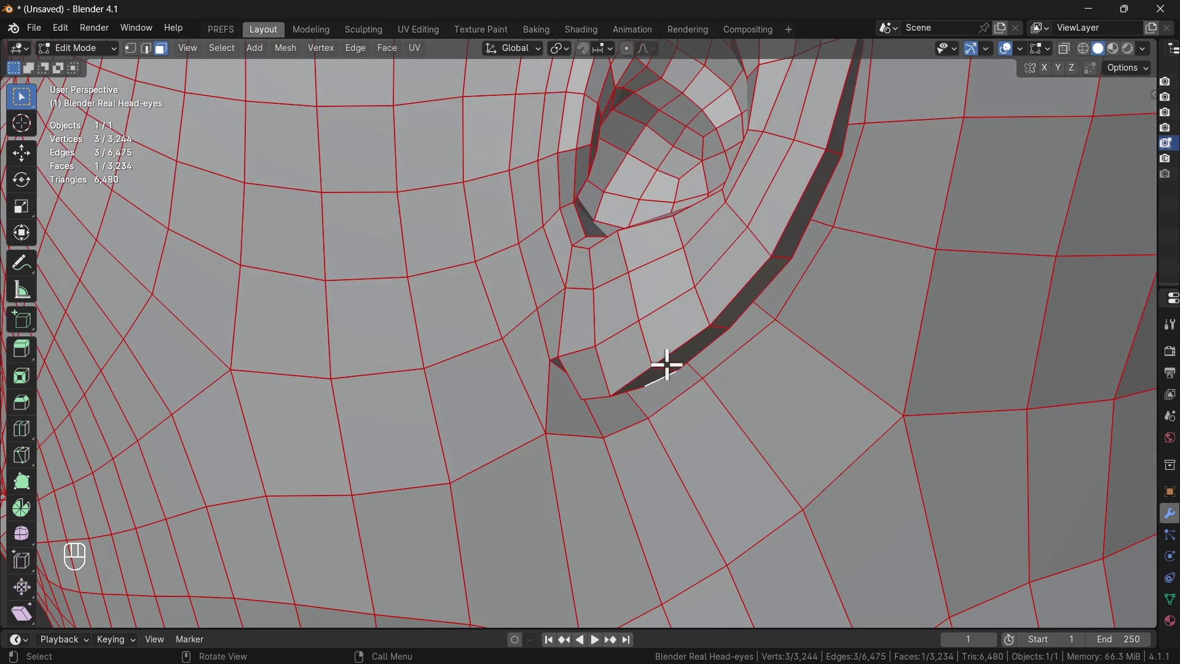
# Select individual quads on the cheek, behind the ear and on the upper neck to inspect the surrounding topology.
pyautogui.click(376, 318)
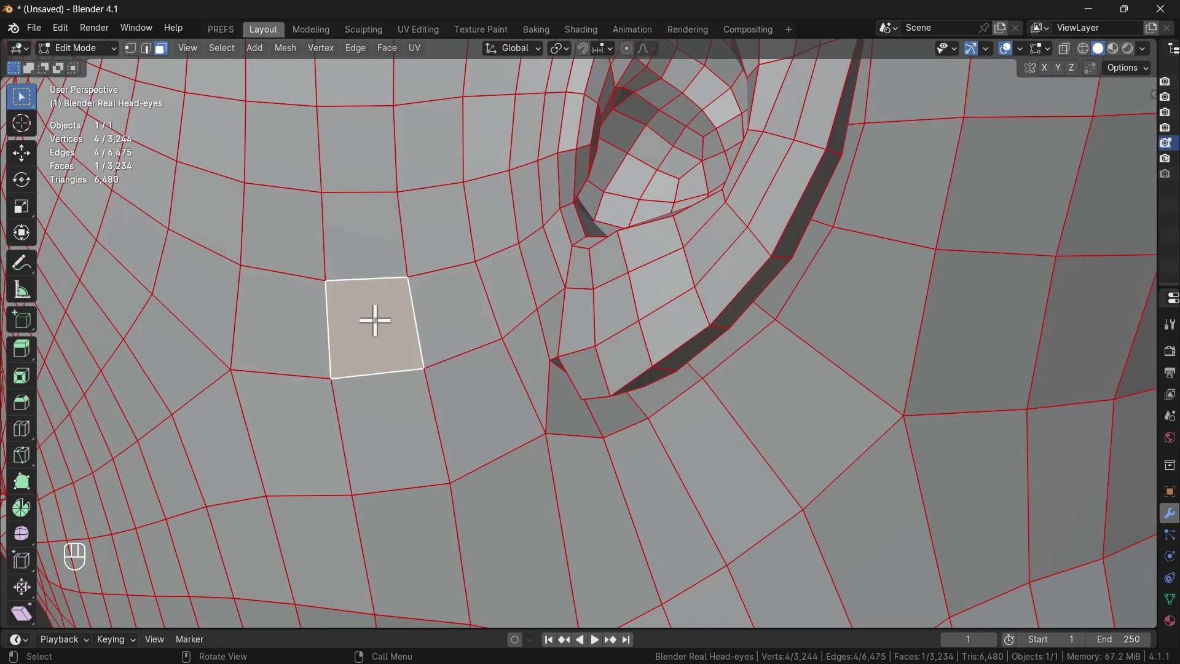
pyautogui.click(377, 229)
pyautogui.click(458, 238)
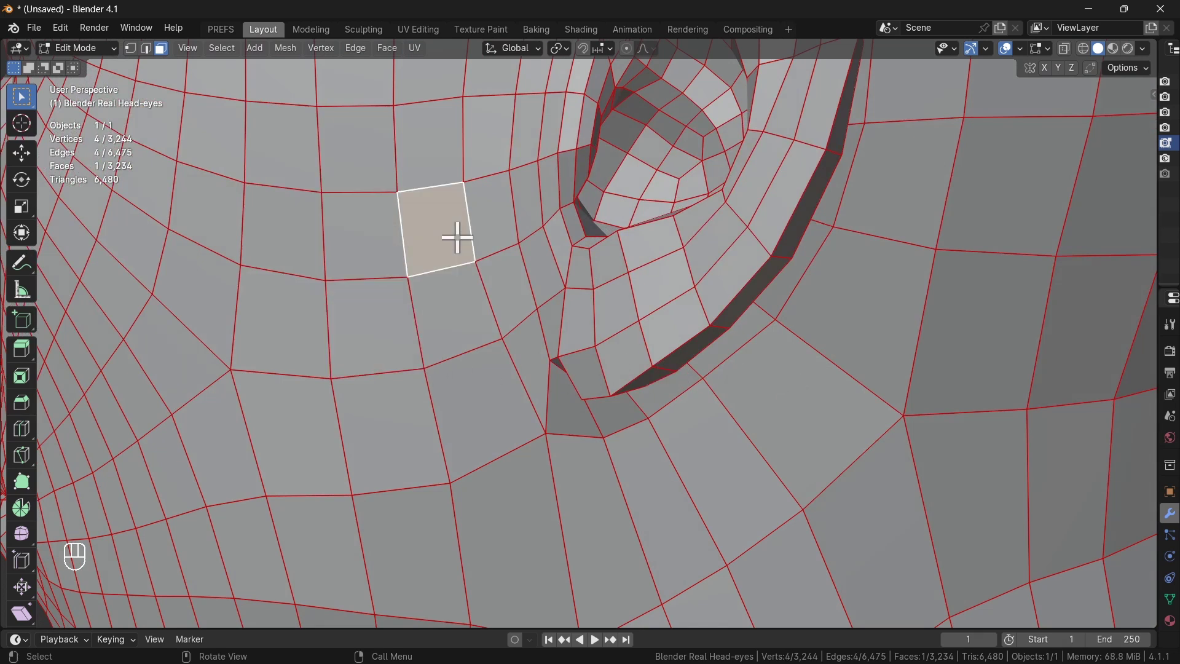
pyautogui.click(479, 324)
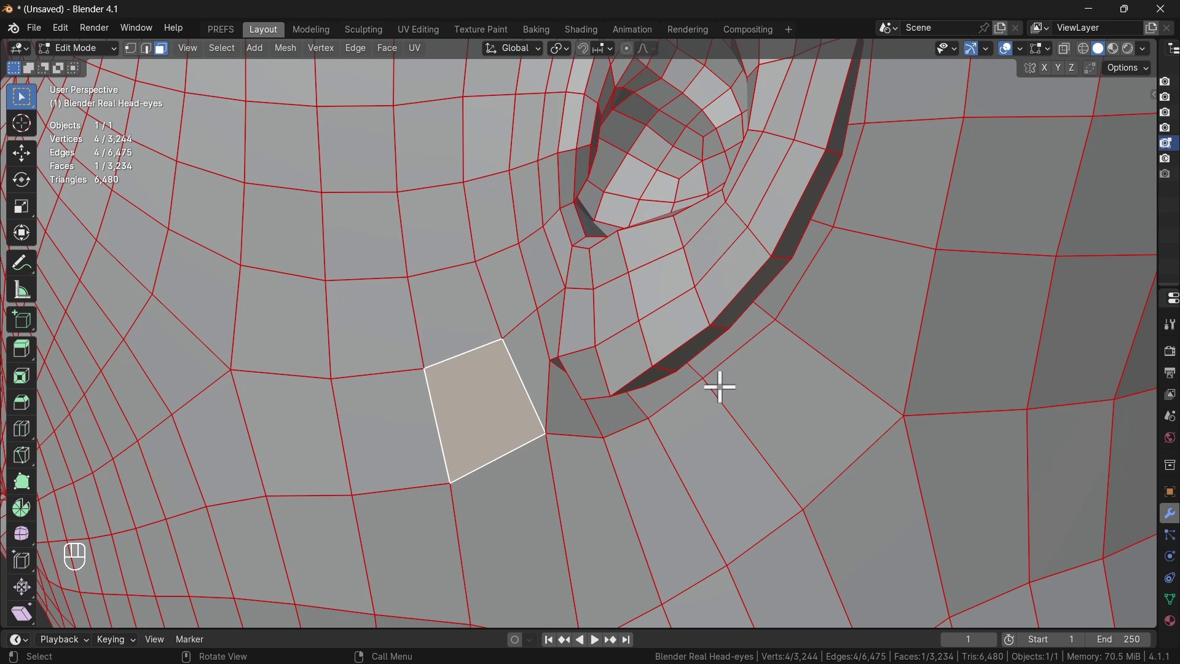
pyautogui.click(872, 330)
pyautogui.moveTo(966, 399); pyautogui.dragTo(932, 395, button='middle')
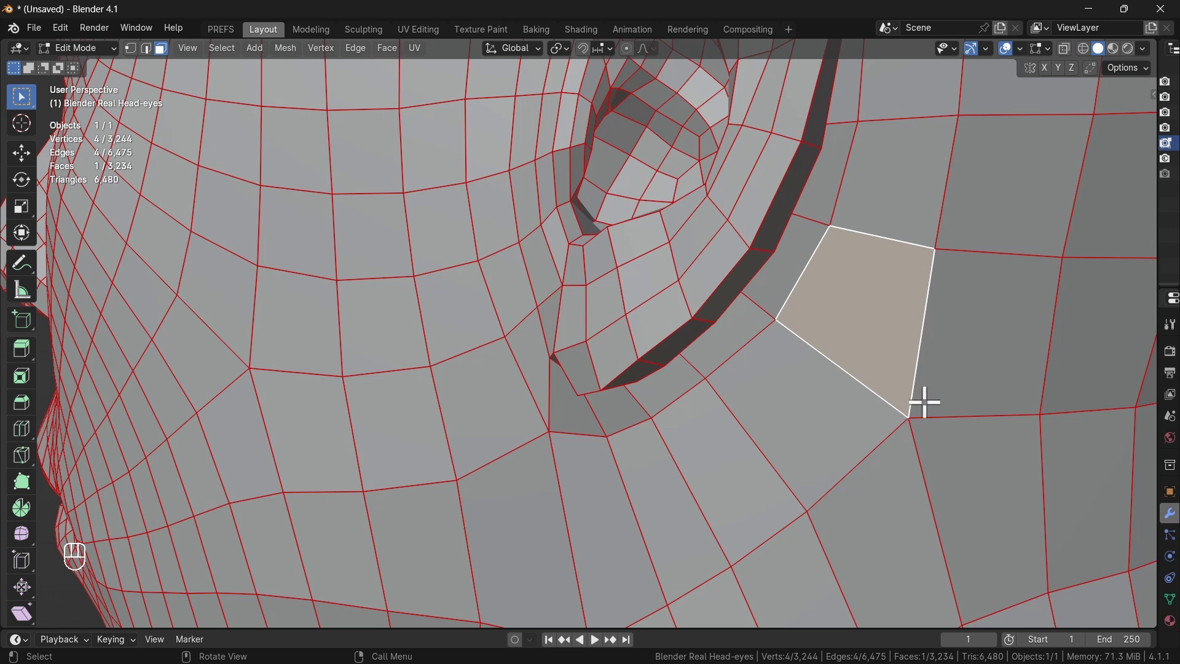
pyautogui.scroll(-2, 903, 388)
pyautogui.keyDown('shift'); pyautogui.moveTo(910, 514); pyautogui.dragTo(666, 319, button='middle'); pyautogui.keyUp('shift')
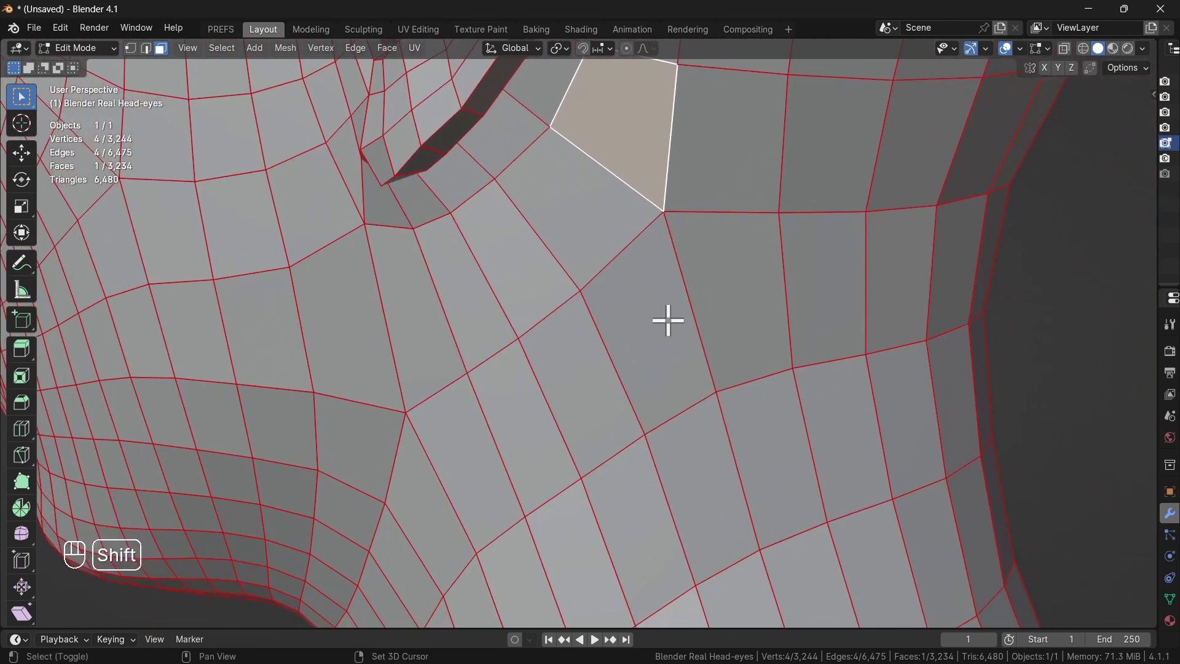
pyautogui.click(673, 354)
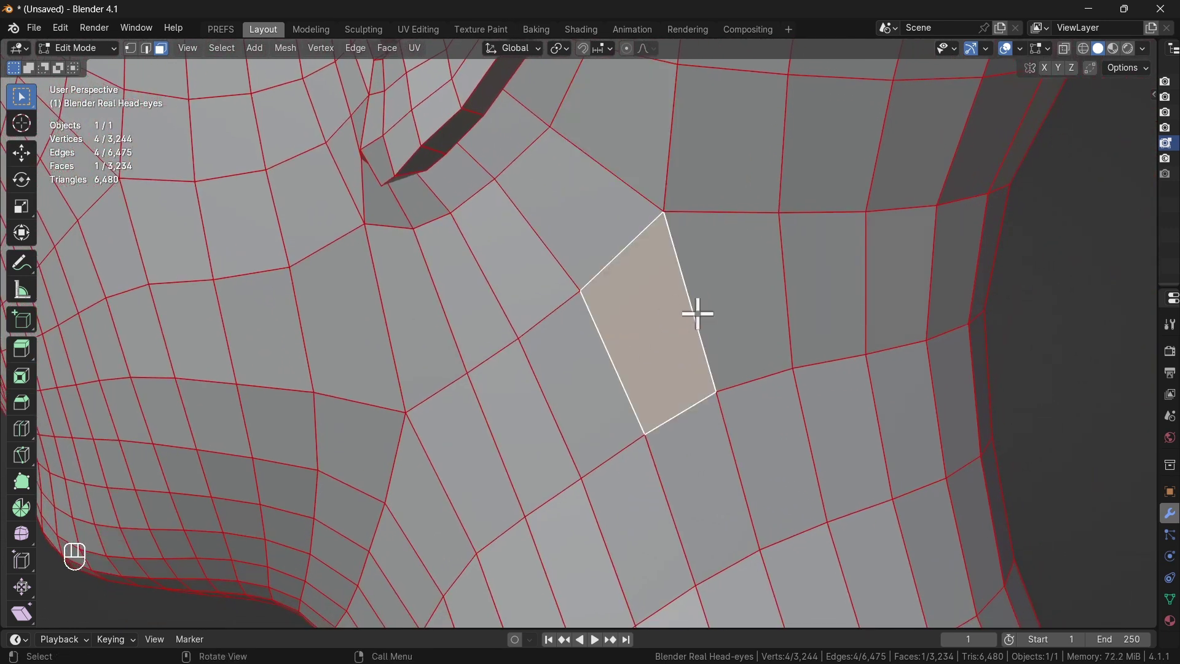
pyautogui.moveTo(698, 363); pyautogui.dragTo(732, 358, button='middle')
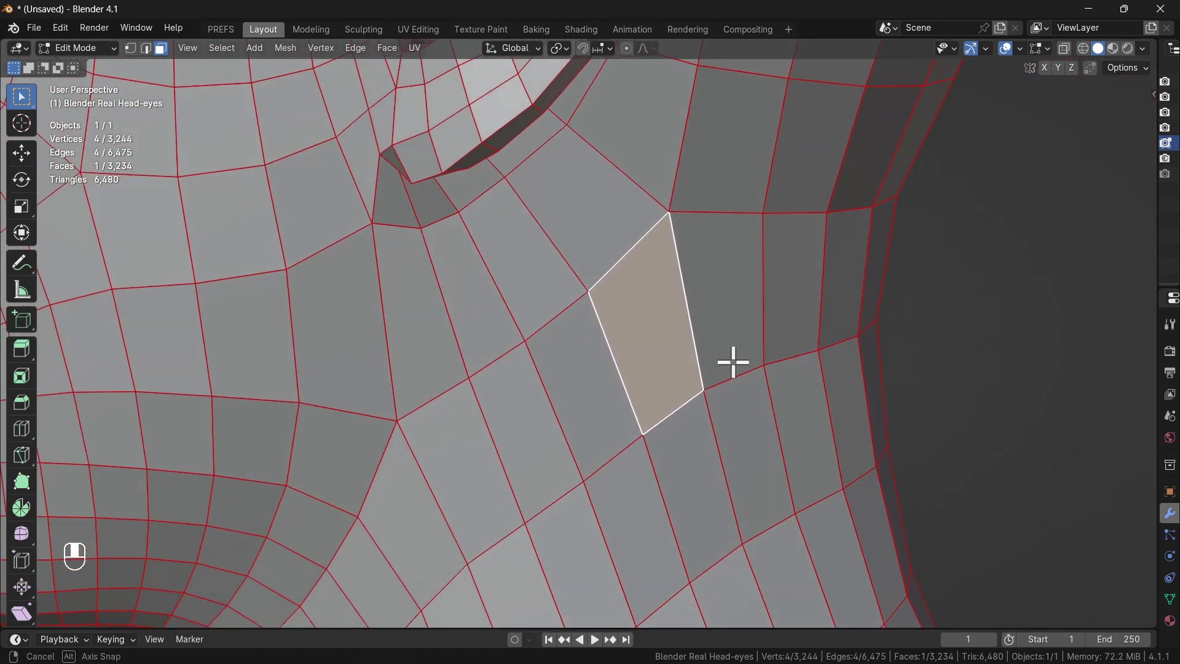
# Select the small triangle at the front rim of the ear opening and examine the faces around it.
pyautogui.scroll(-4, 732, 358)
pyautogui.moveTo(529, 368); pyautogui.dragTo(630, 366, button='middle')
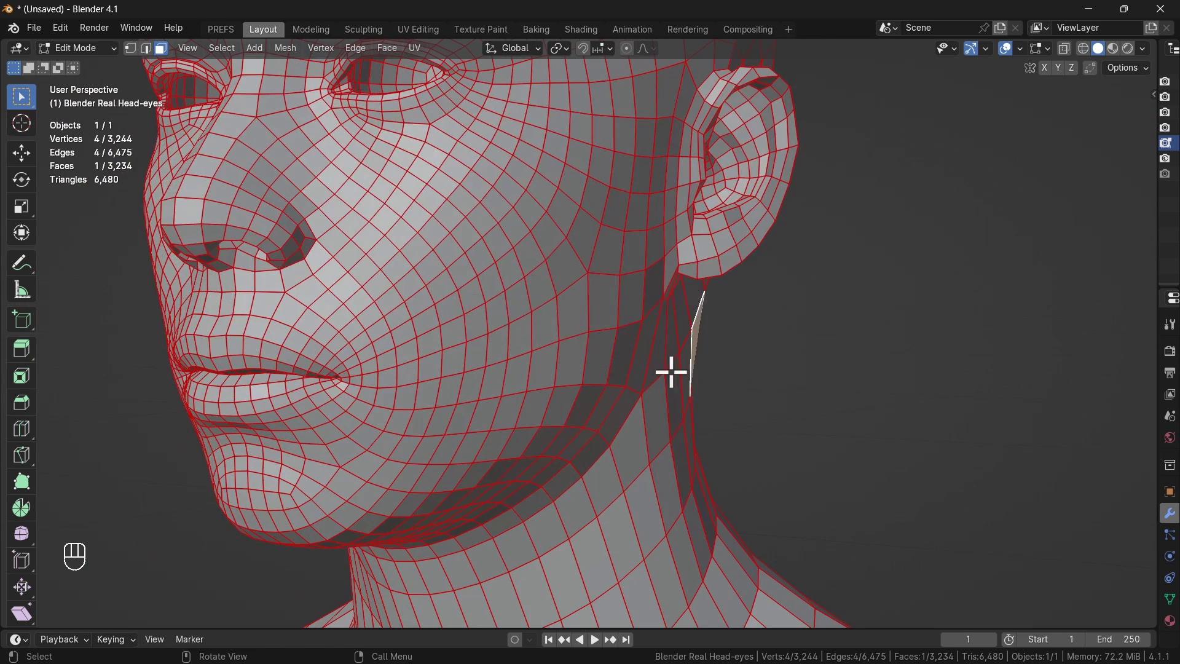
pyautogui.moveTo(602, 379); pyautogui.dragTo(575, 375, button='middle')
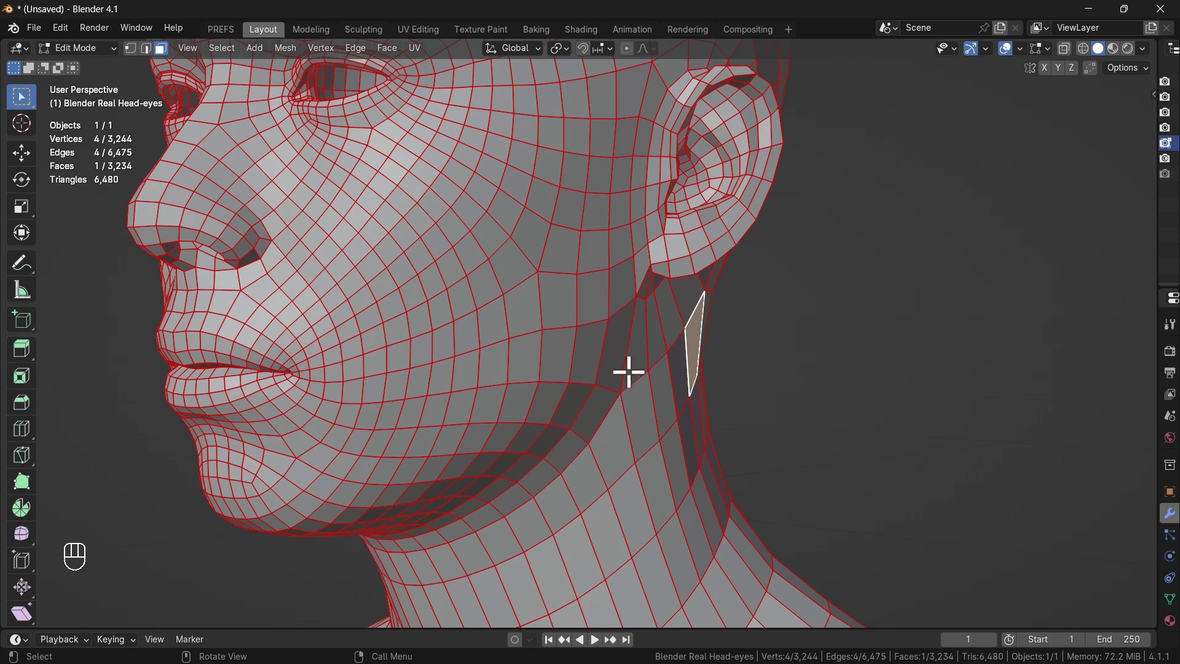
pyautogui.moveTo(629, 372); pyautogui.dragTo(530, 281, button='middle')
pyautogui.scroll(-6, 604, 400)
pyautogui.scroll(6, 614, 266)
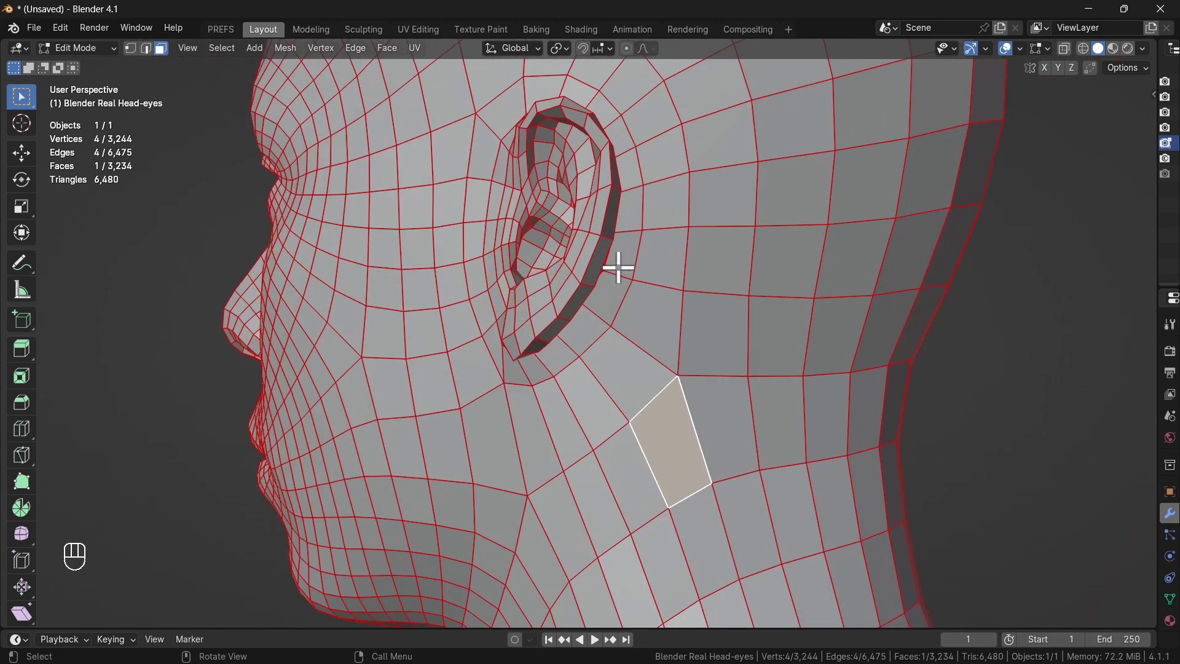
pyautogui.click(515, 276)
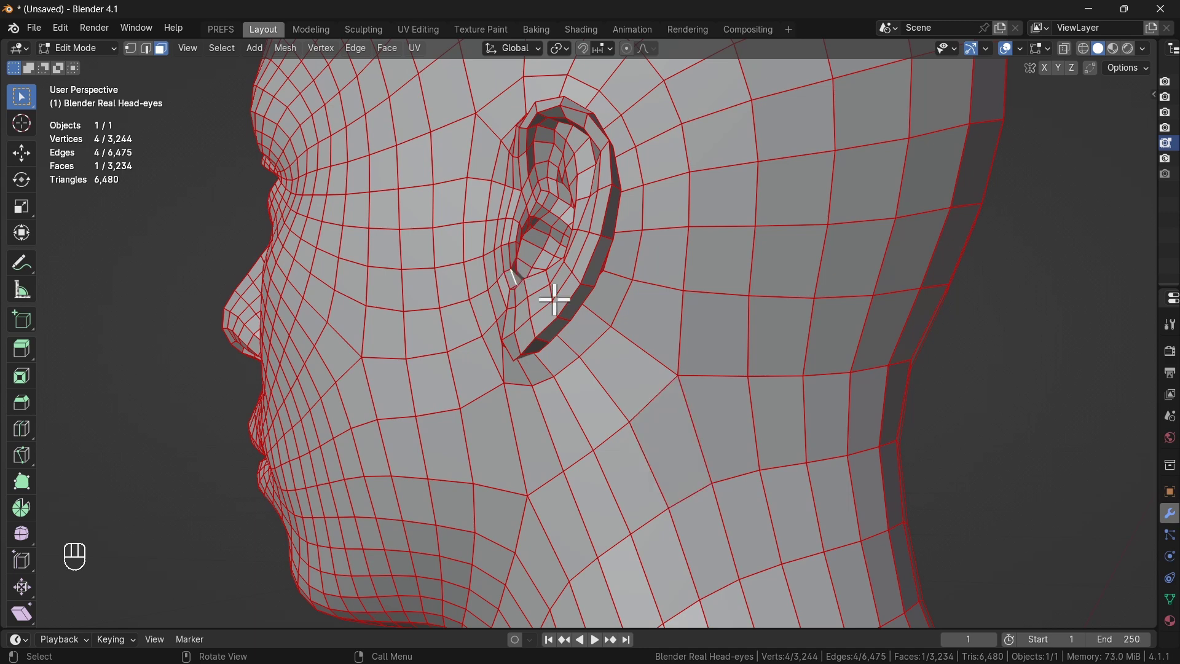
pyautogui.moveTo(553, 295); pyautogui.dragTo(517, 284, button='middle')
pyautogui.scroll(4, 516, 284)
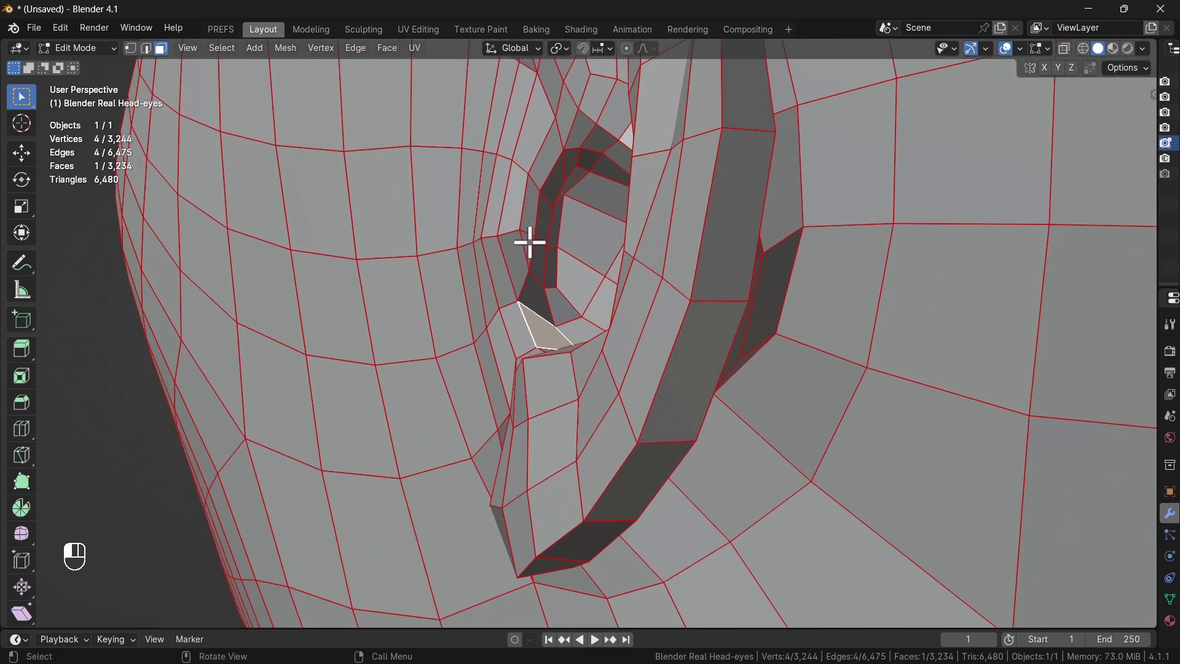
pyautogui.click(529, 243)
pyautogui.scroll(2, 541, 264)
pyautogui.moveTo(541, 264); pyautogui.dragTo(650, 371, button='middle')
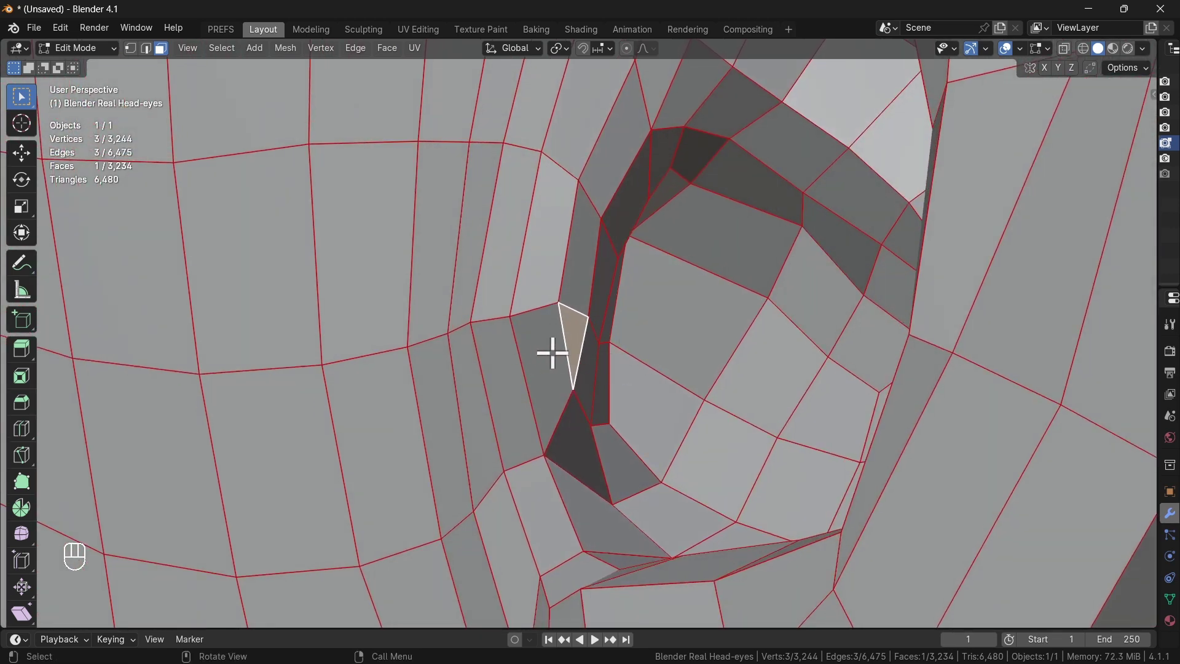
pyautogui.scroll(-5, 524, 366)
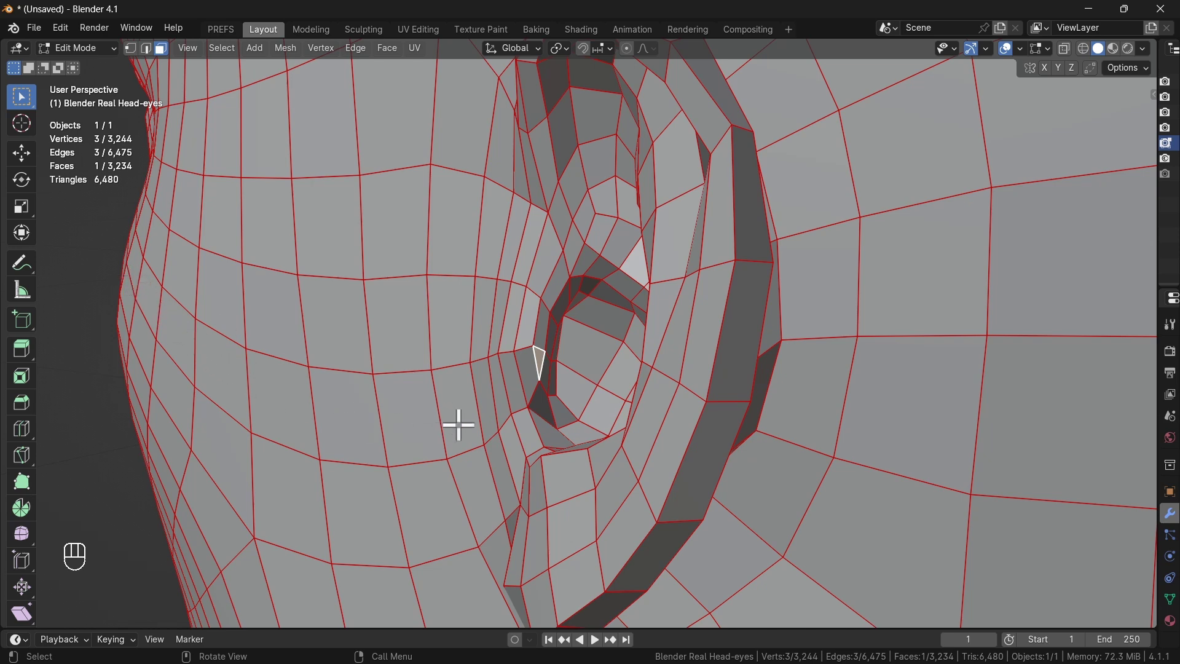
# Select the triangle behind the earlobe and add one centred loop cut through the quad bordering its lower edge.
pyautogui.keyDown('shift'); pyautogui.moveTo(456, 422); pyautogui.dragTo(519, 324, button='middle'); pyautogui.keyUp('shift')
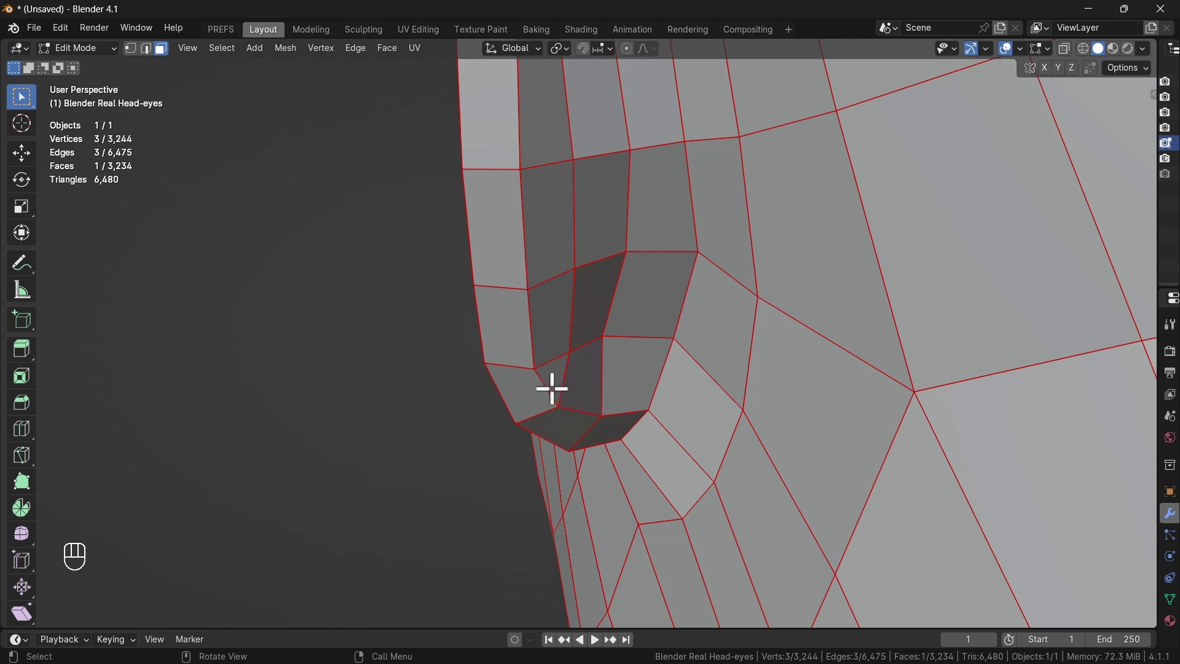
pyautogui.moveTo(564, 374)
pyautogui.mouseDown(button='middle')
pyautogui.moveTo(572, 360)
pyautogui.moveTo(556, 380)
pyautogui.mouseUp(button='middle')
pyautogui.scroll(2, 543, 403)
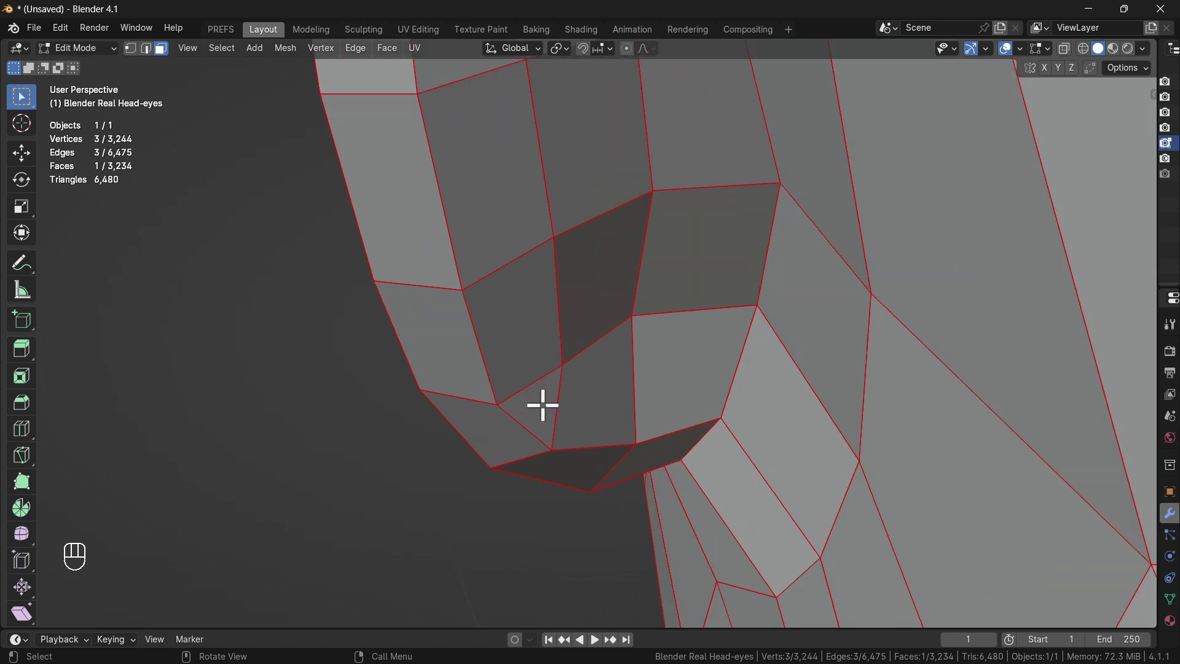
pyautogui.click(540, 403)
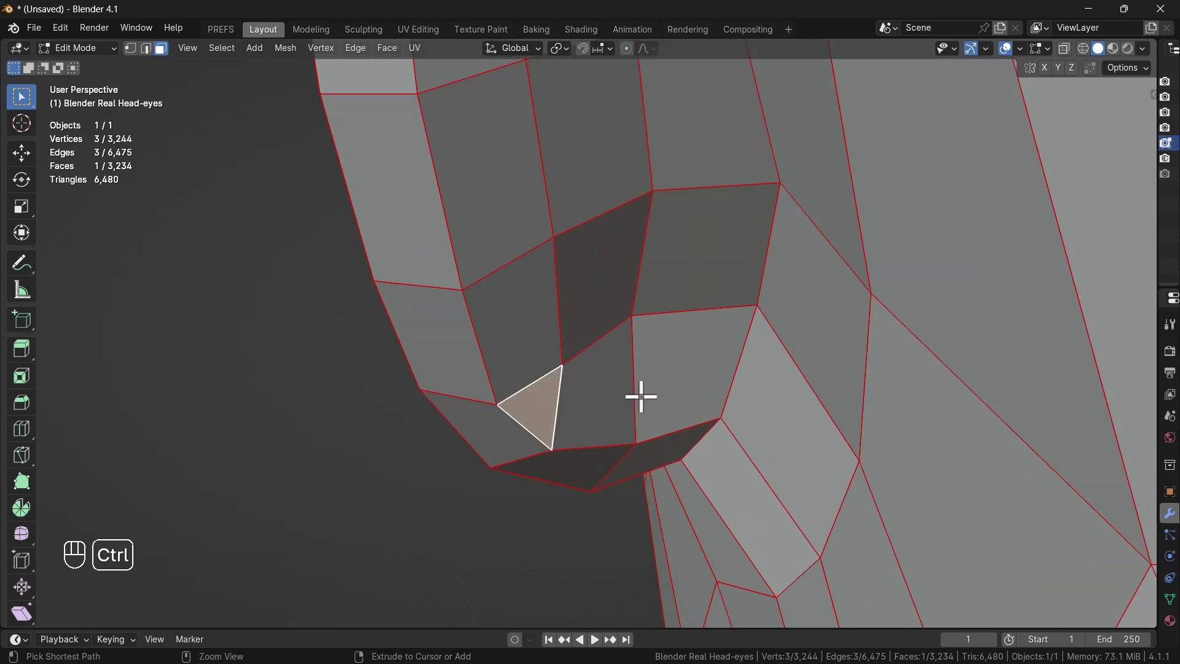
pyautogui.hotkey('ctrl', 'r')
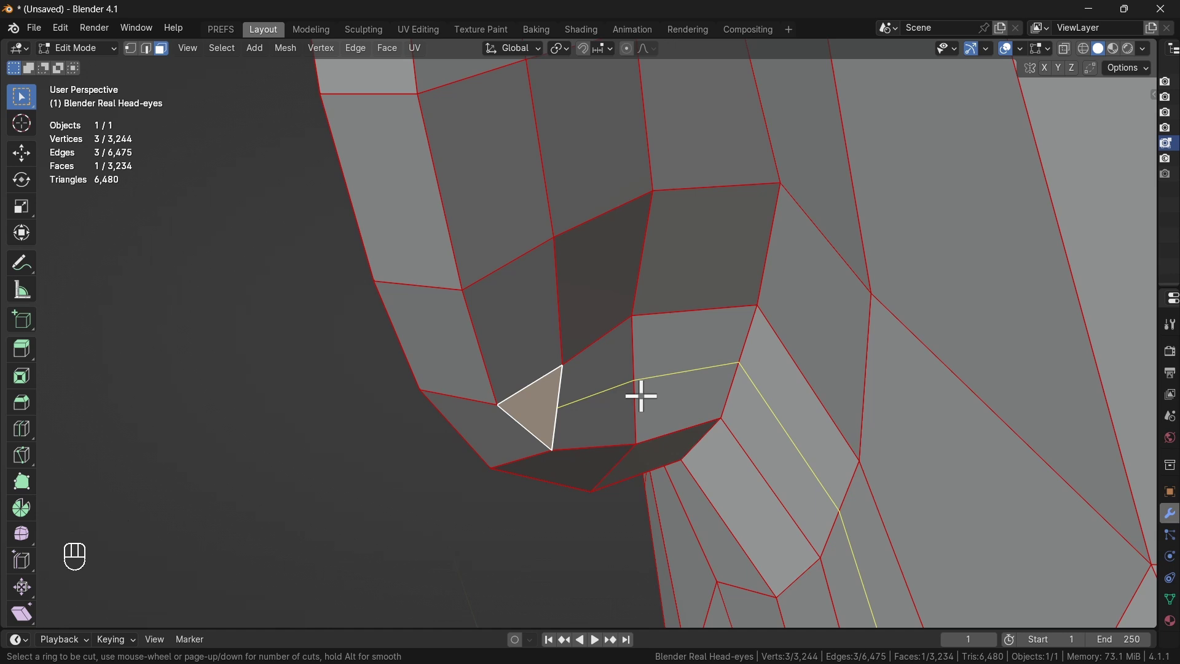
pyautogui.click(521, 430)
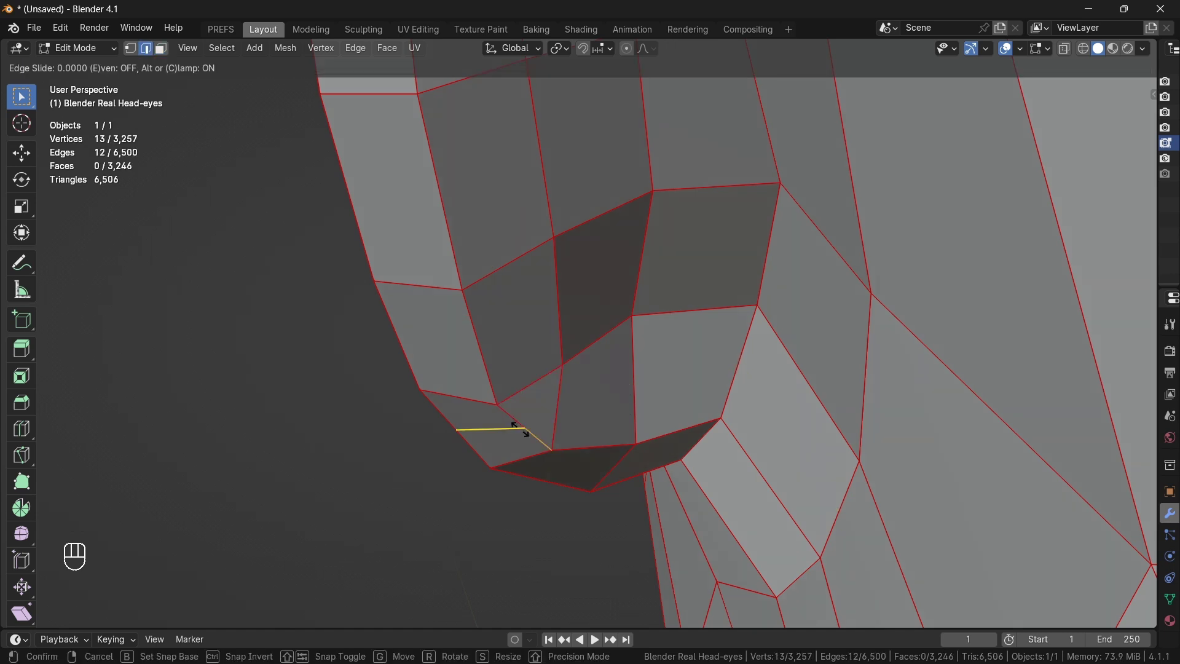
pyautogui.click(520, 429)
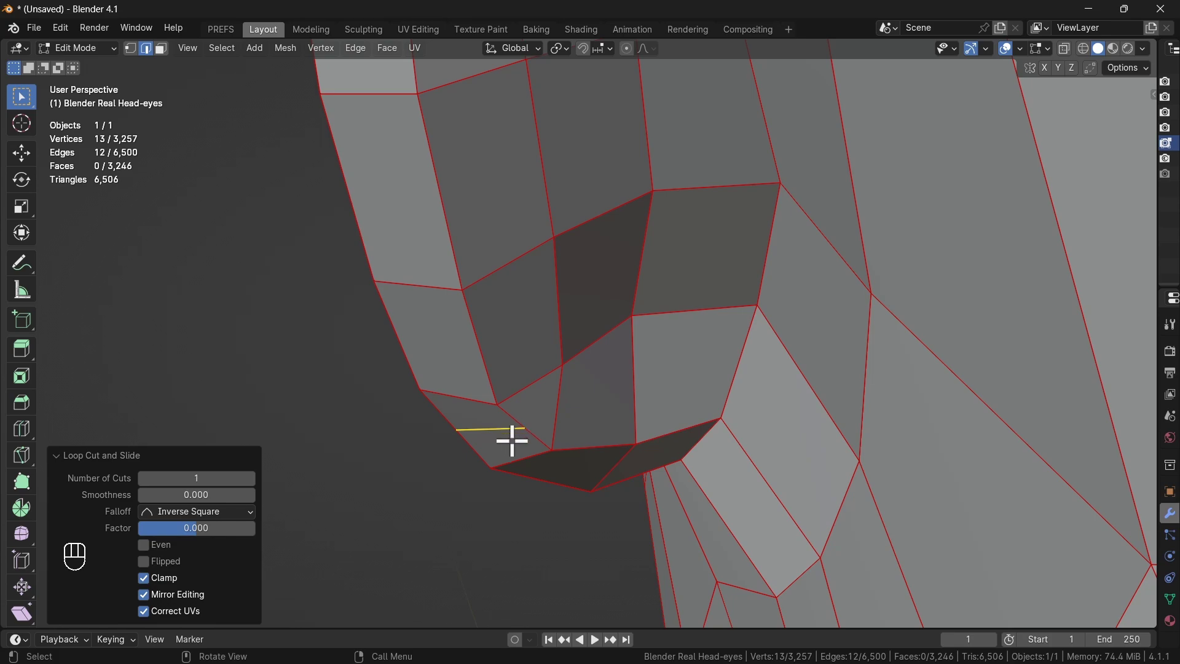
# Inside the ear opening, connect the new loop's end vertex to the opposite corner vertex of the adjoining dark face, using vertex selection.
pyautogui.moveTo(512, 441); pyautogui.dragTo(552, 410, button='middle')
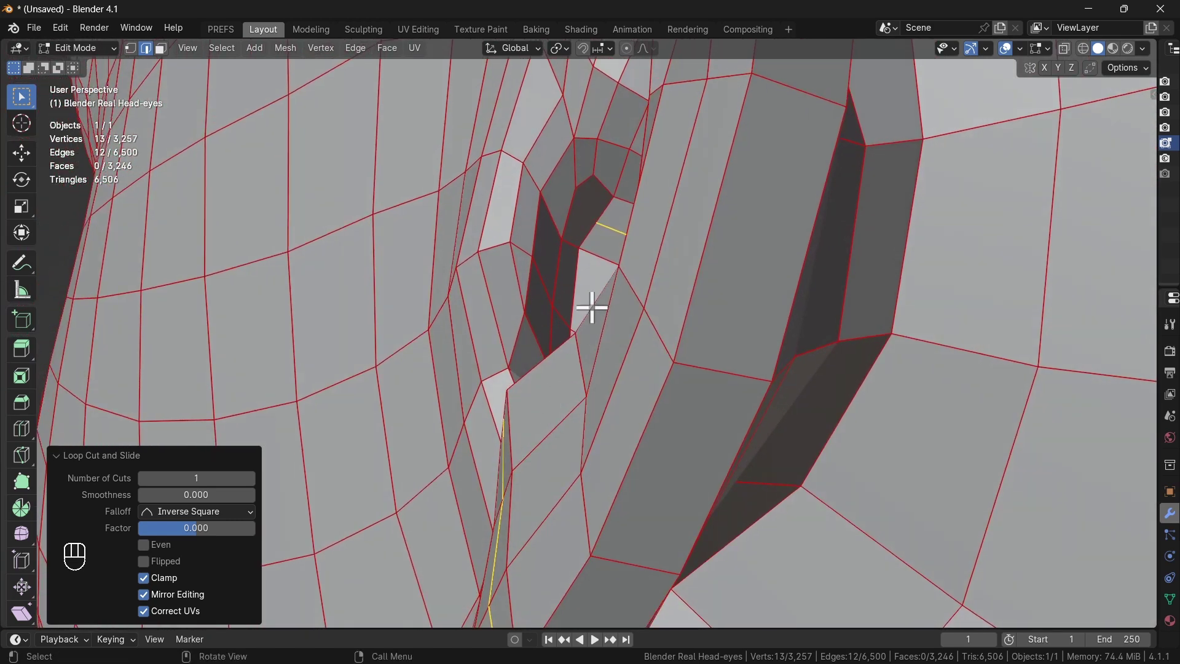
pyautogui.scroll(6, 587, 207)
pyautogui.scroll(2, 592, 209)
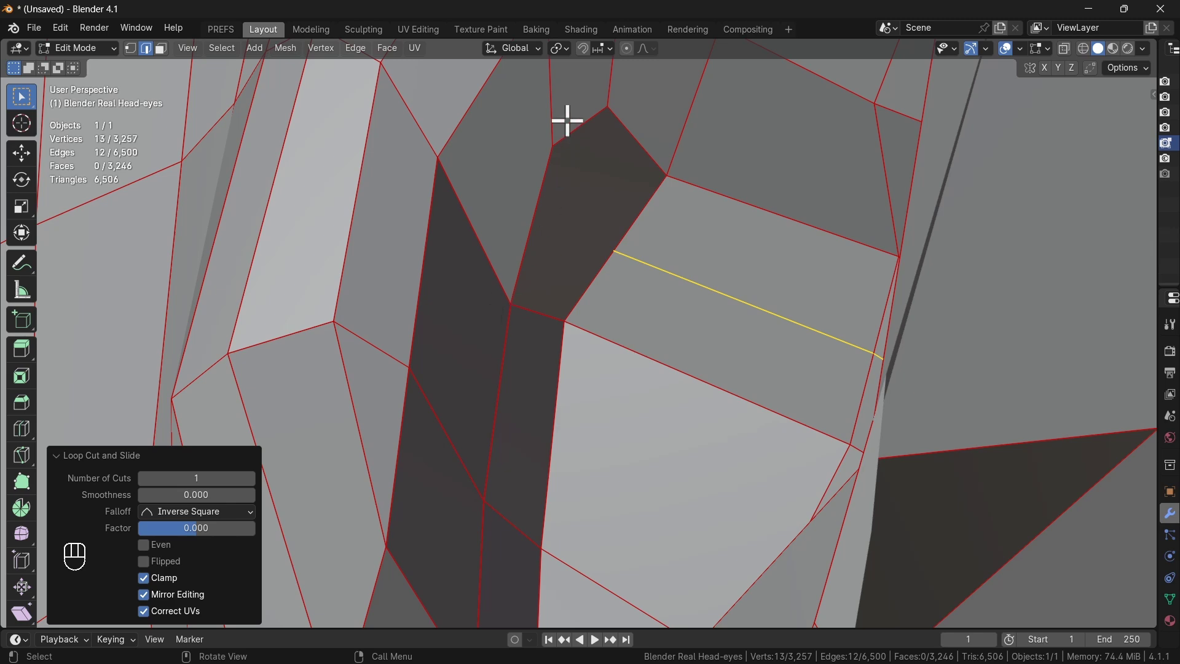
pyautogui.click(578, 219)
pyautogui.moveTo(599, 248); pyautogui.dragTo(601, 274, button='middle')
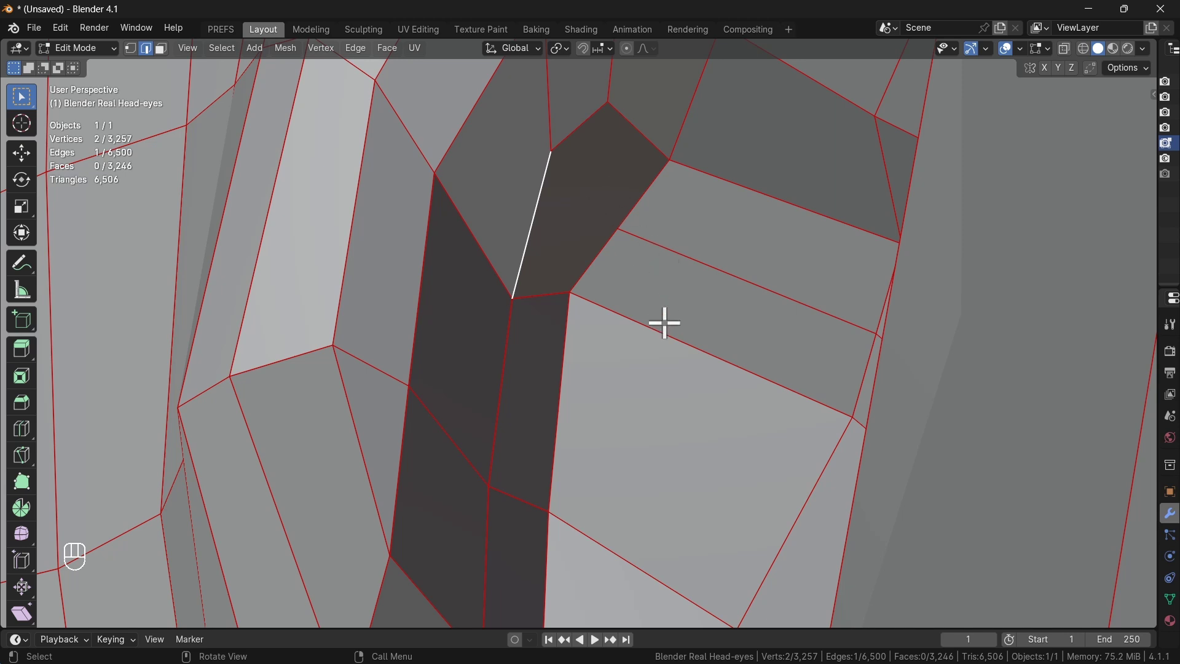
pyautogui.press('Tab')
pyautogui.click(566, 324)
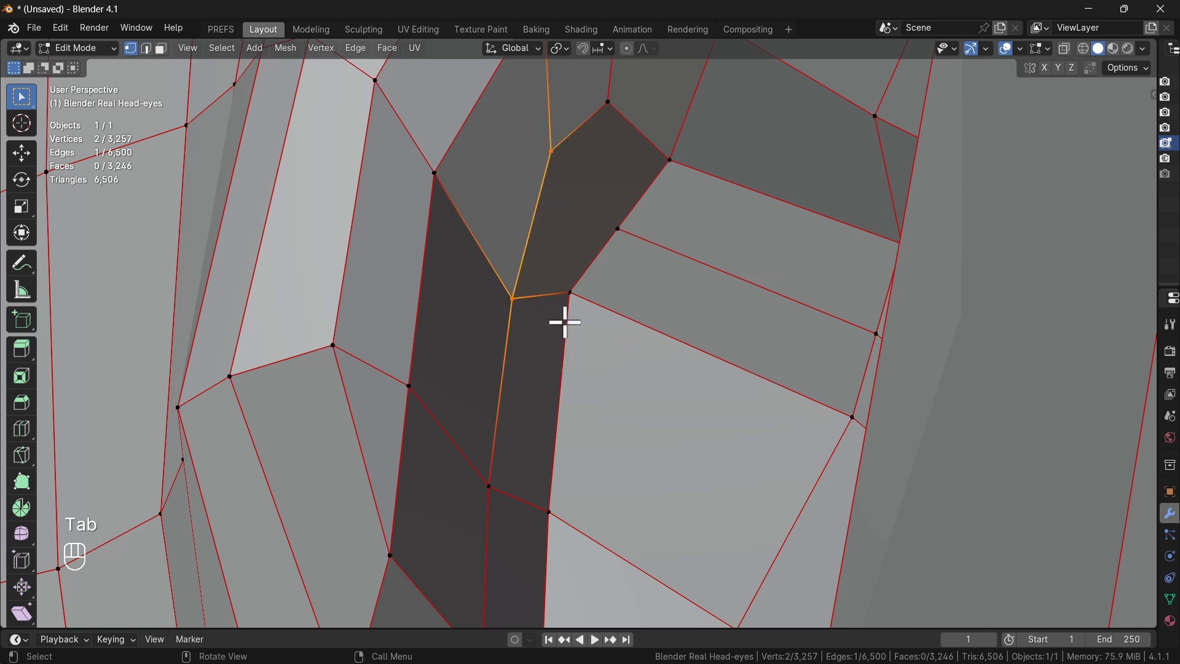
pyautogui.click(619, 230)
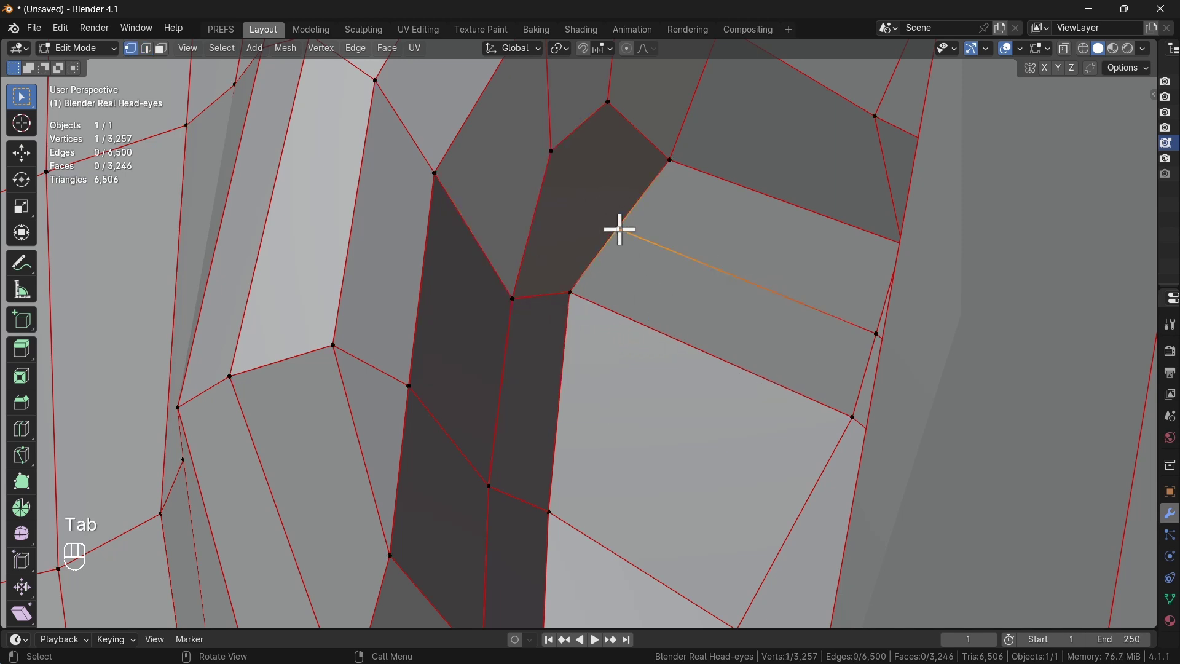
pyautogui.keyDown('shift'); pyautogui.click(552, 151); pyautogui.keyUp('shift')
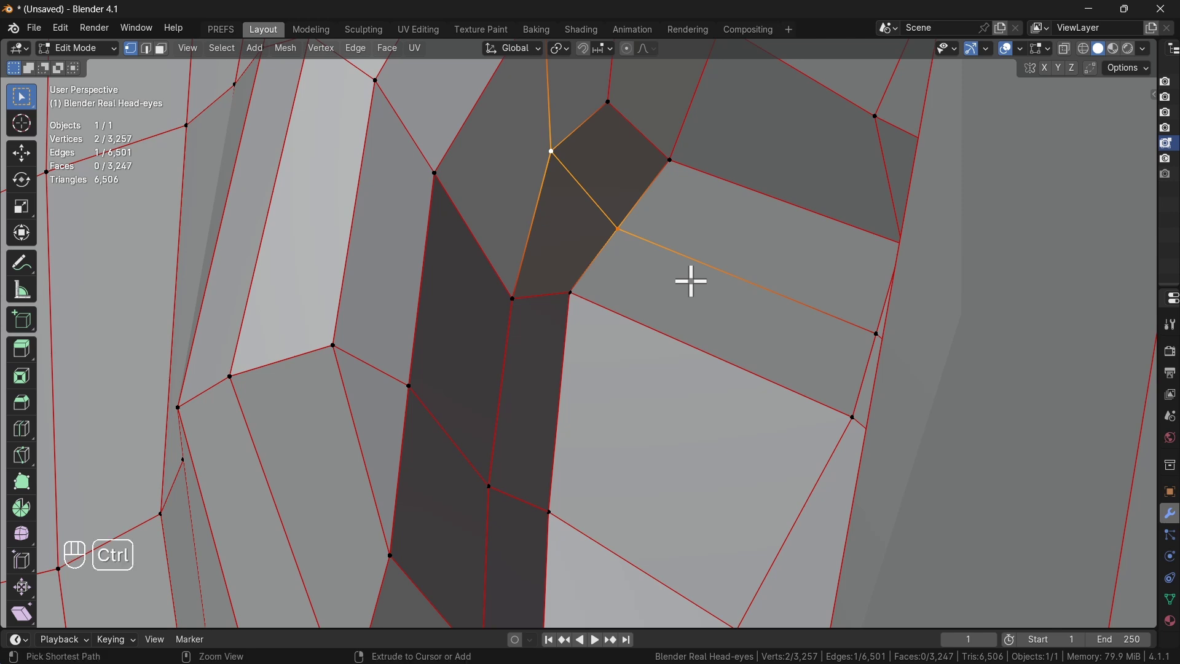
# Undo the vertex connection across the dark ear face, join the same two vertices with a plain edge, and try moving them.
pyautogui.hotkey('ctrl', 'z')
pyautogui.press('f')
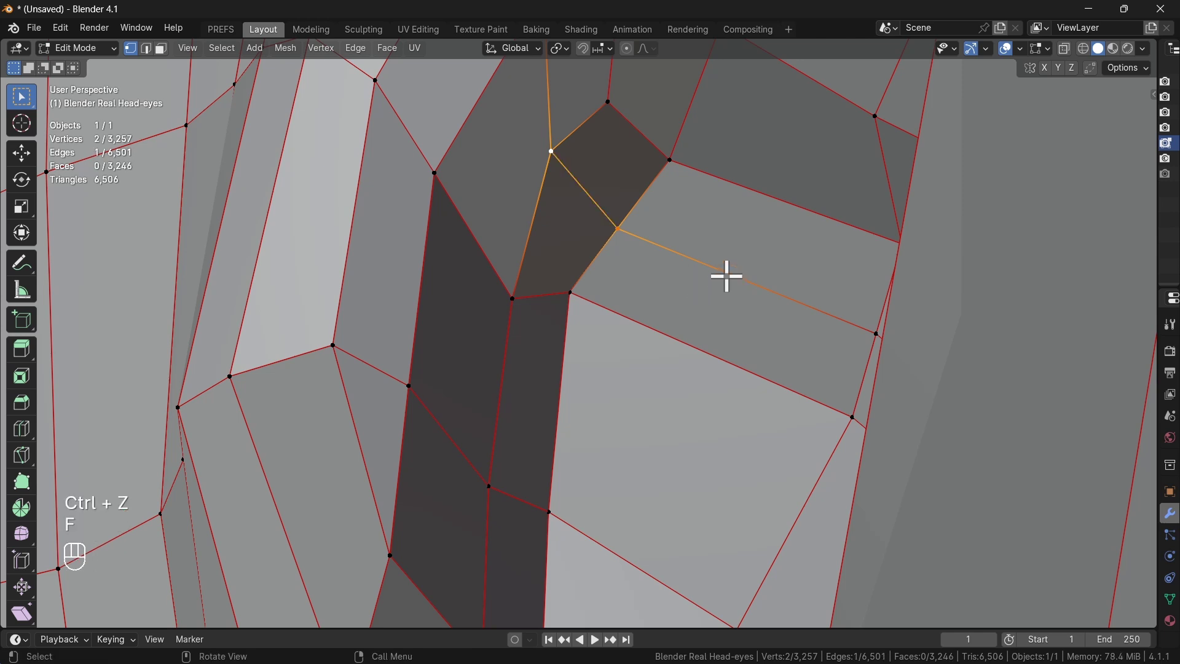
pyautogui.keyDown('shift'); pyautogui.moveTo(633, 227); pyautogui.dragTo(609, 292, button='middle'); pyautogui.keyUp('shift')
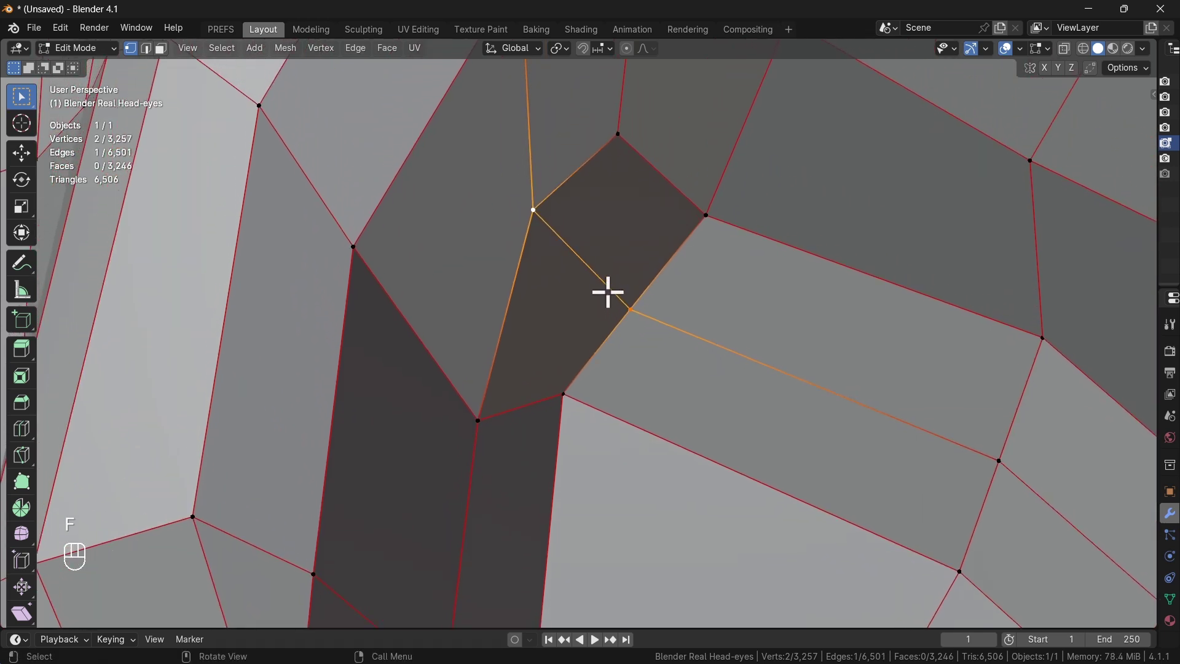
pyautogui.press('g')
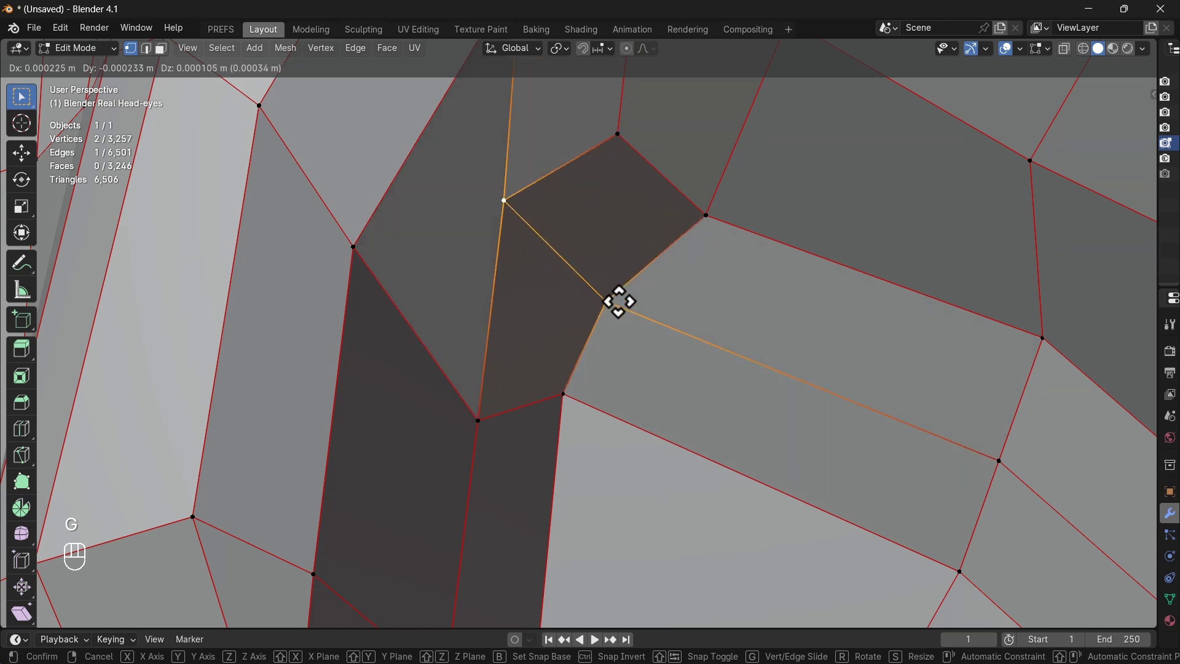
pyautogui.rightClick(654, 310)
pyautogui.moveTo(653, 310); pyautogui.dragTo(611, 277, button='middle')
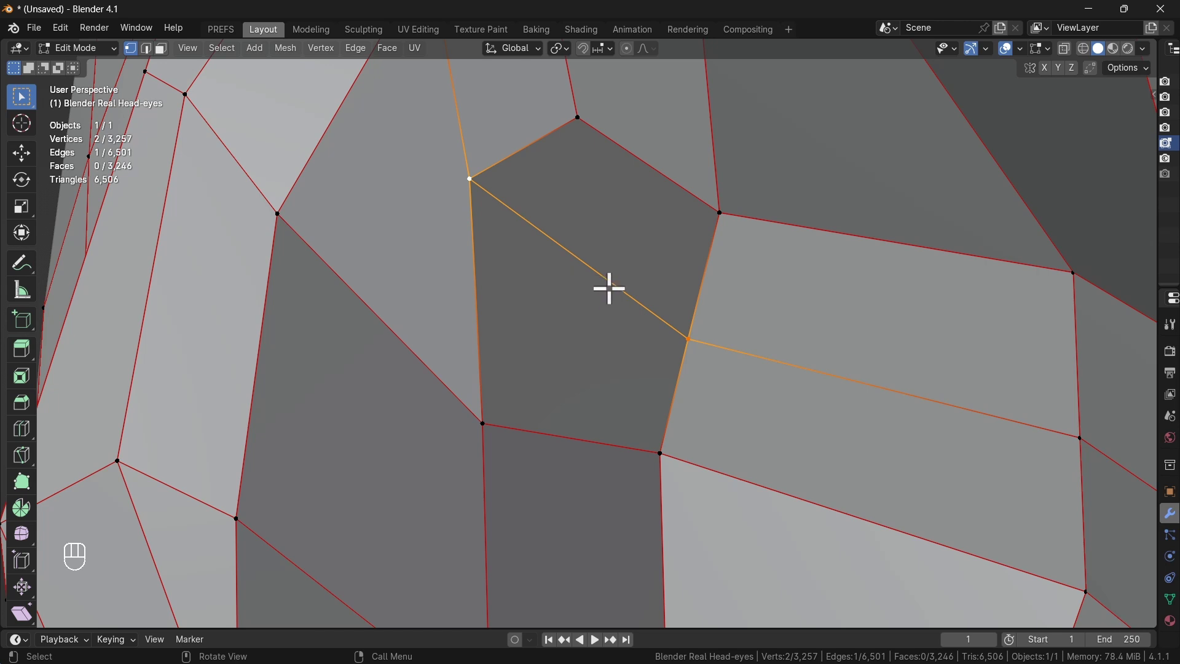
# Select the face crossed by the new edge to check whether it is split, and undo that edge.
pyautogui.press('Tab')
pyautogui.click(728, 289)
pyautogui.click(621, 221)
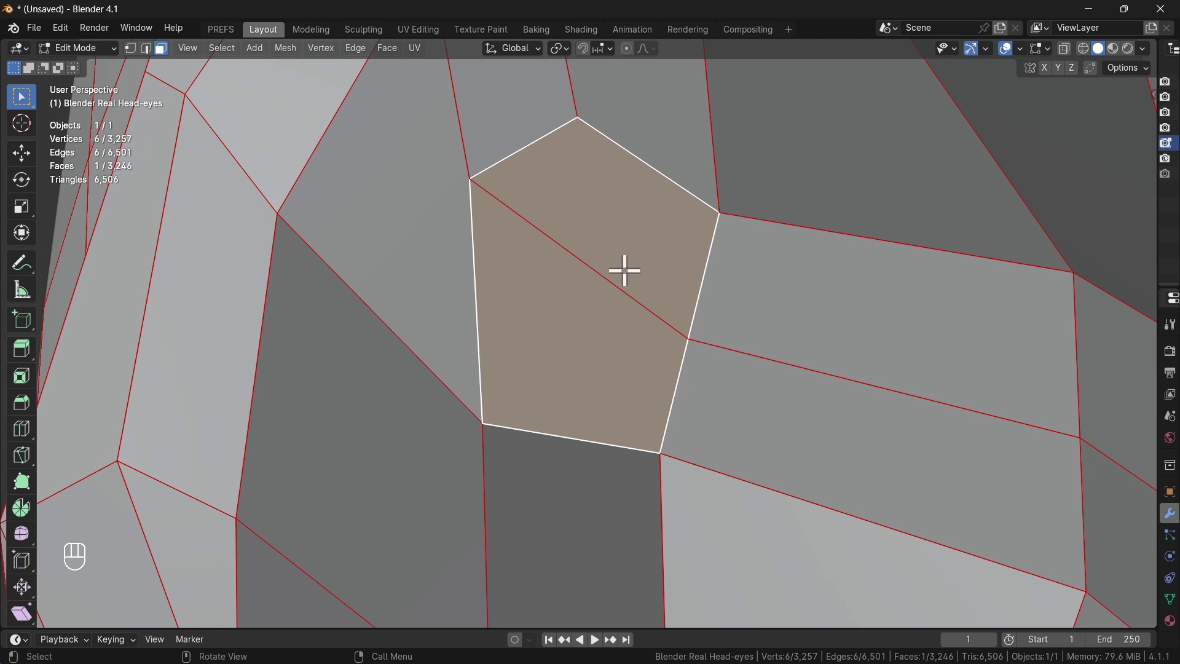
pyautogui.hotkey('ctrl', 'z')
pyautogui.hotkey('ctrl', 'z')
pyautogui.hotkey('ctrl', 'z')
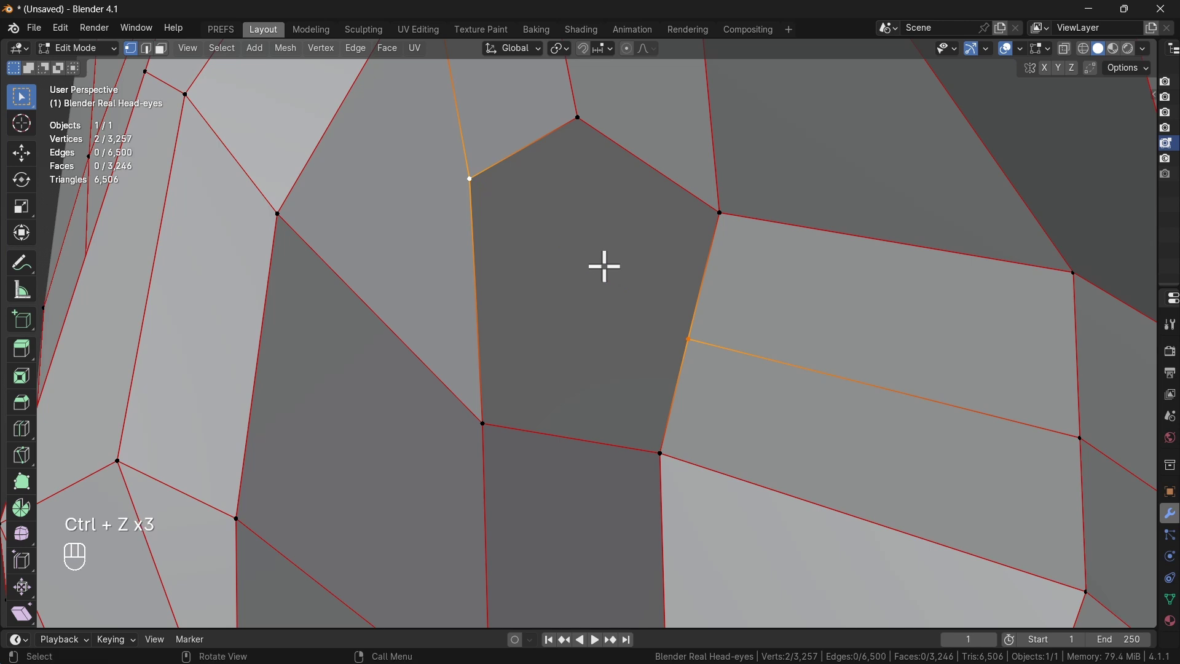
# Select the six-vertex face inside the ear opening at the new loop's end and delete it with Delete Faces.
pyautogui.press('Tab')
pyautogui.click(702, 270)
pyautogui.click(565, 271)
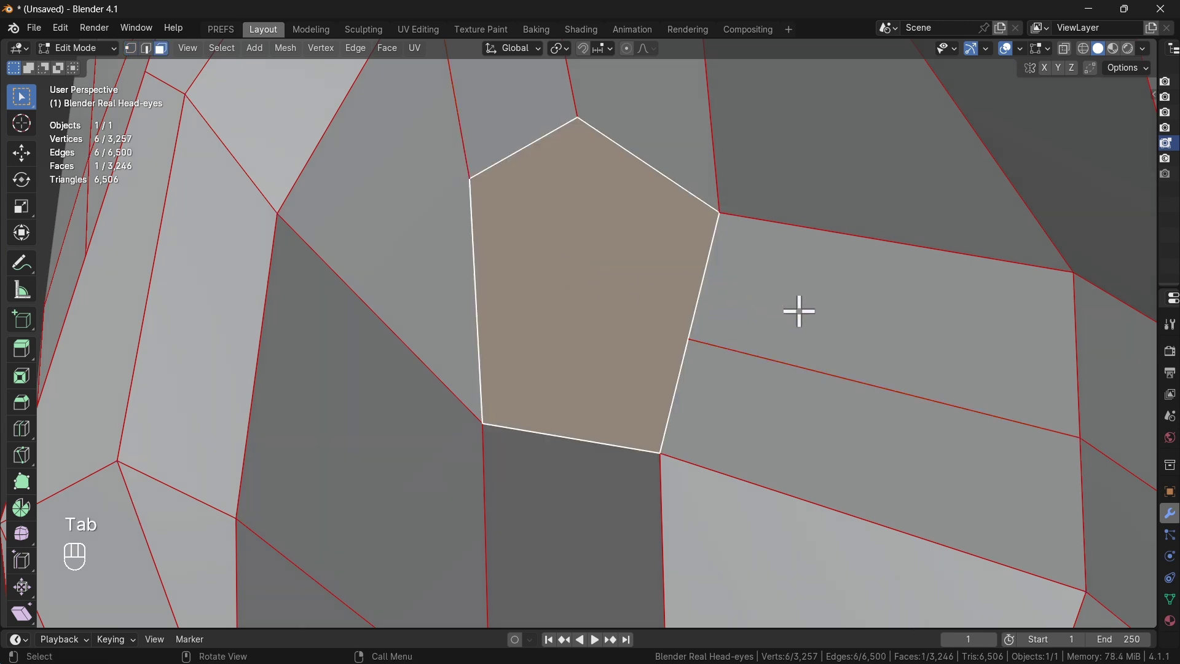
pyautogui.press('x')
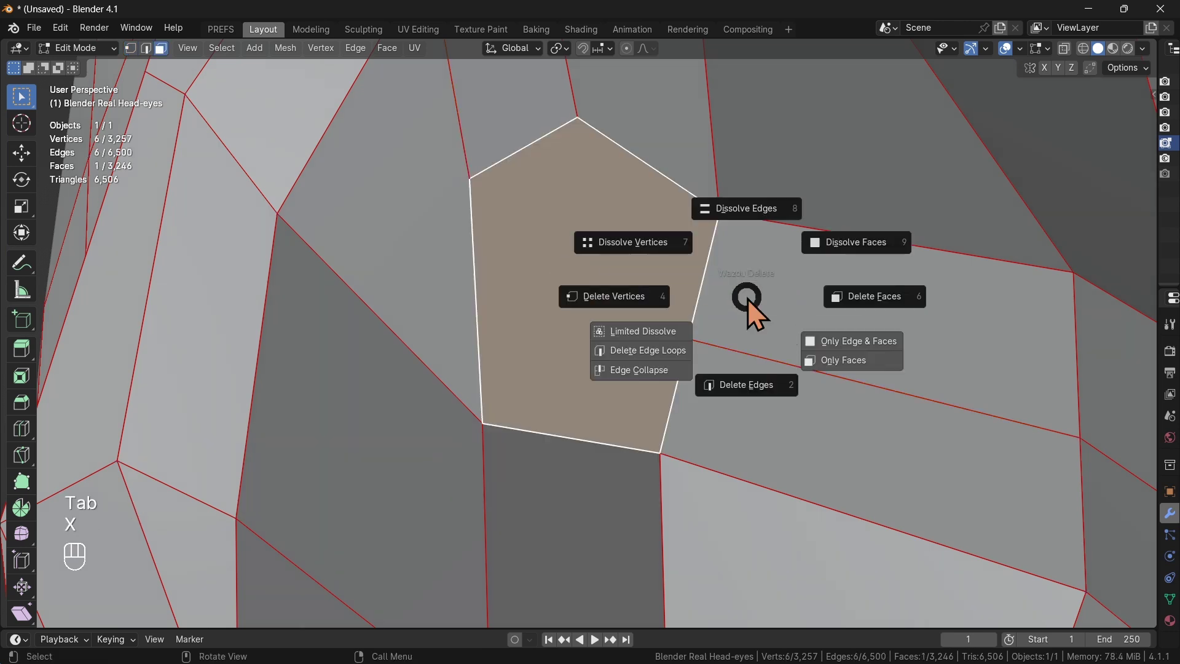
pyautogui.click(861, 299)
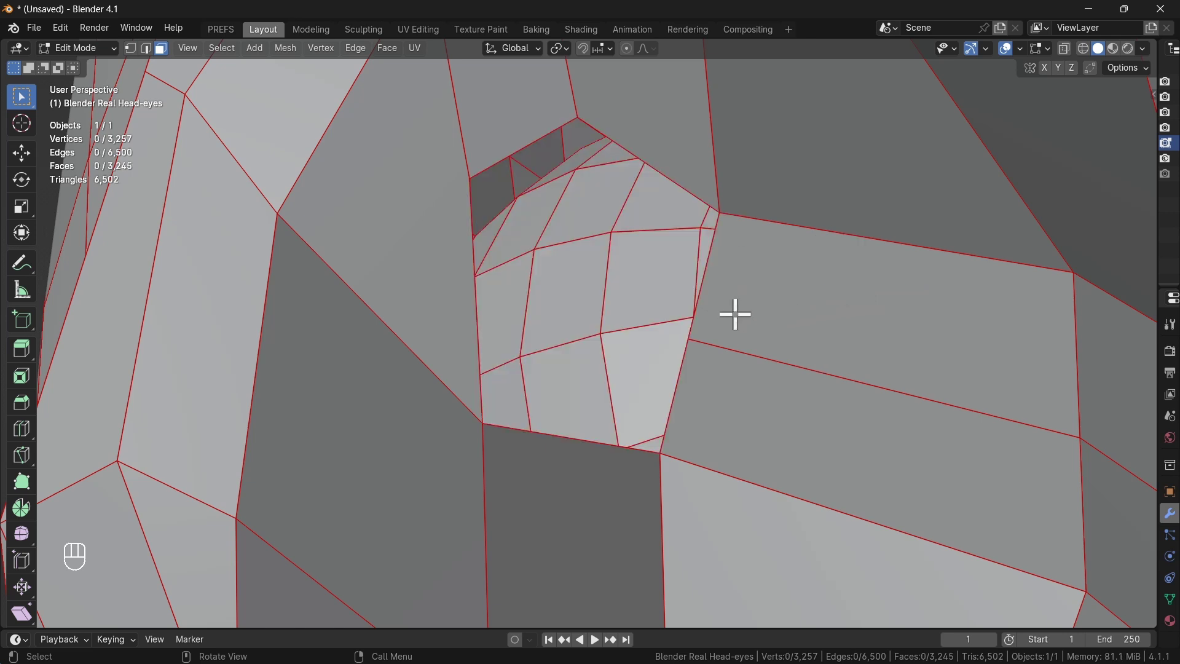
# Fill the upper part of the hole with a quad between the loop's end vertex and the three upper corner vertices.
pyautogui.press('Tab')
pyautogui.click(611, 316)
pyautogui.click(690, 340)
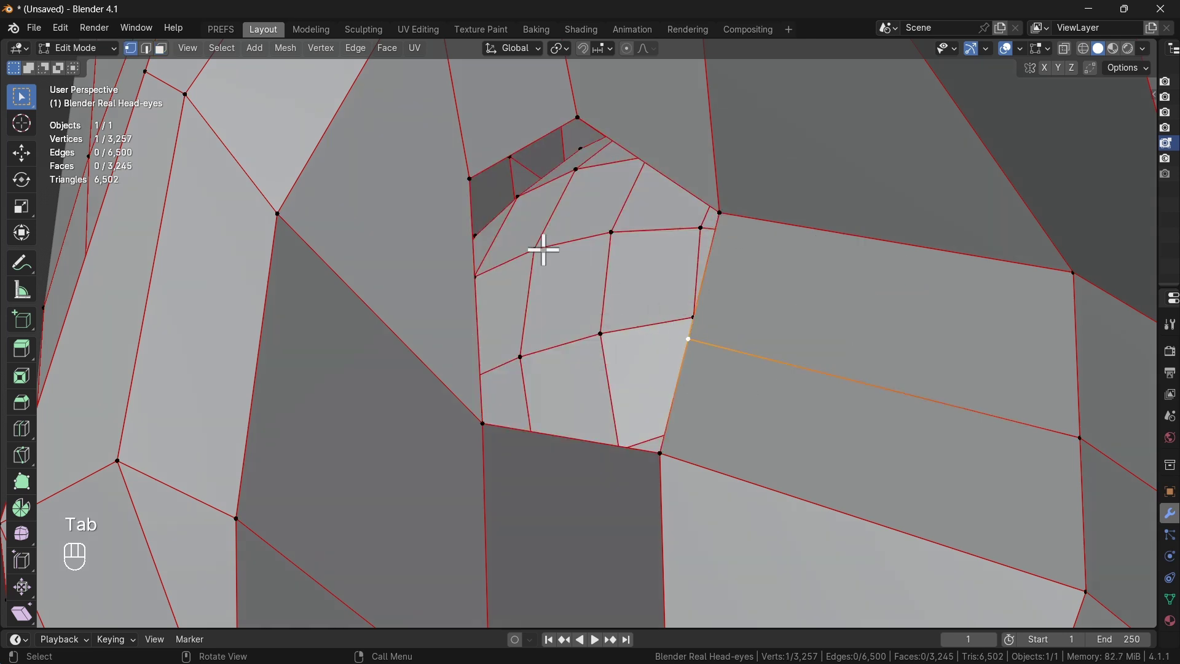
pyautogui.keyDown('shift'); pyautogui.click(470, 179); pyautogui.keyUp('shift')
pyautogui.moveTo(663, 293); pyautogui.dragTo(675, 311, button='middle')
pyautogui.keyDown('shift'); pyautogui.click(721, 212); pyautogui.keyUp('shift')
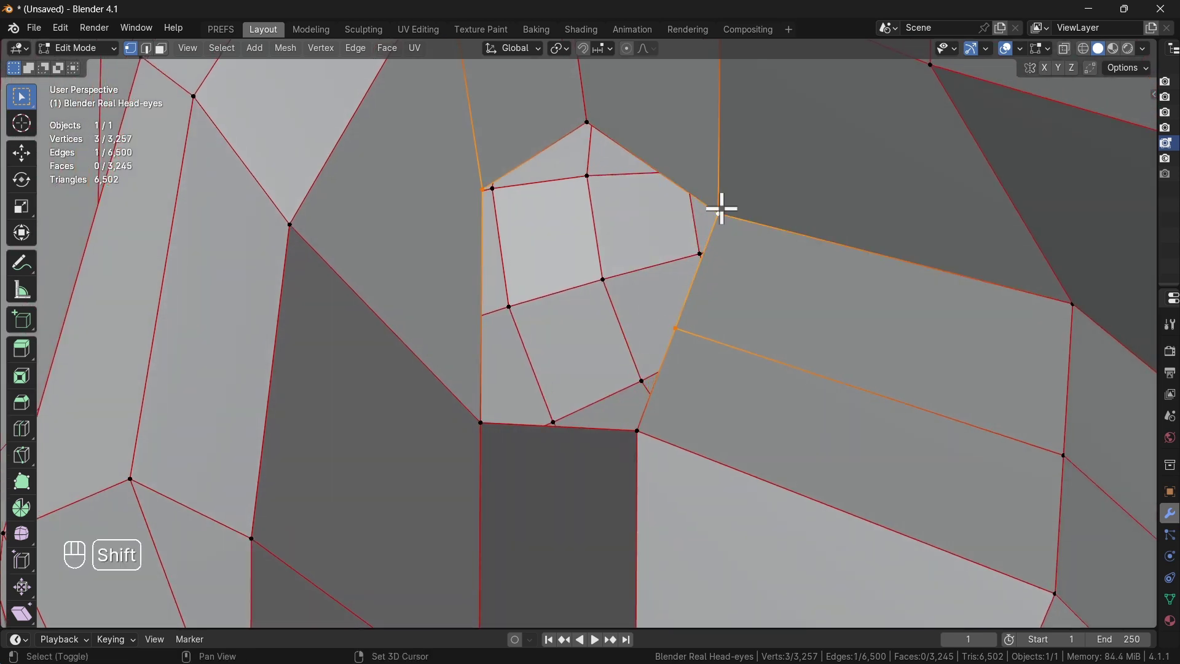
pyautogui.keyDown('shift'); pyautogui.click(587, 122); pyautogui.keyUp('shift')
pyautogui.press('f')
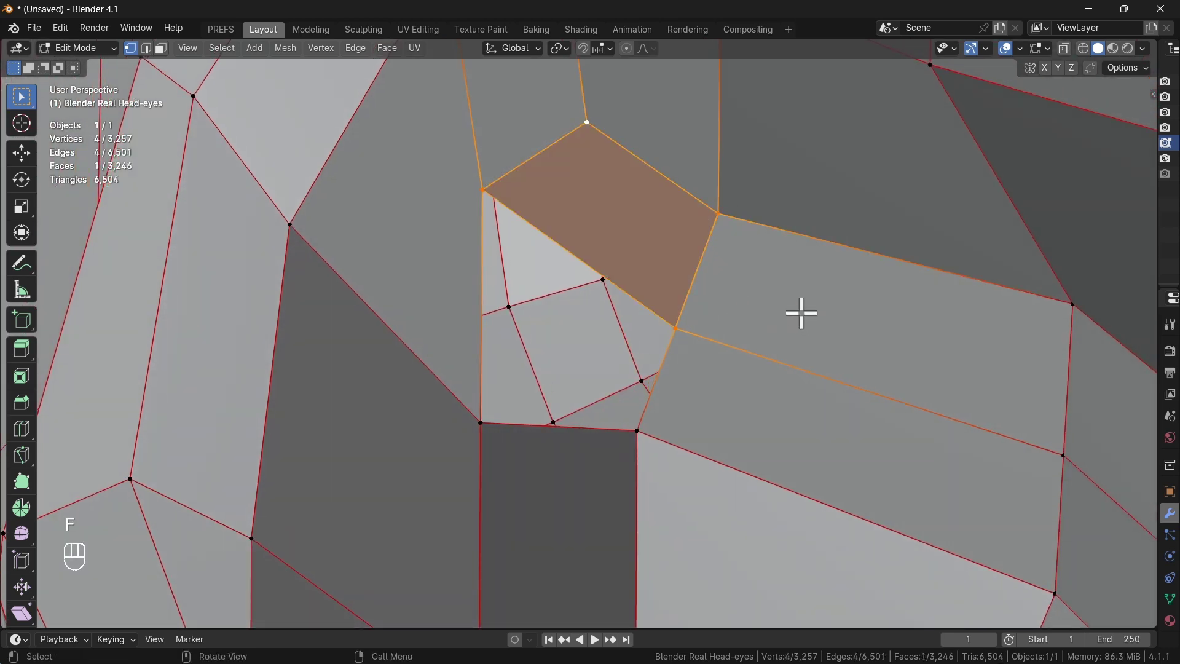
# Select the four corner vertices around the remaining lower part of the hole.
pyautogui.moveTo(801, 311); pyautogui.dragTo(775, 305, button='middle')
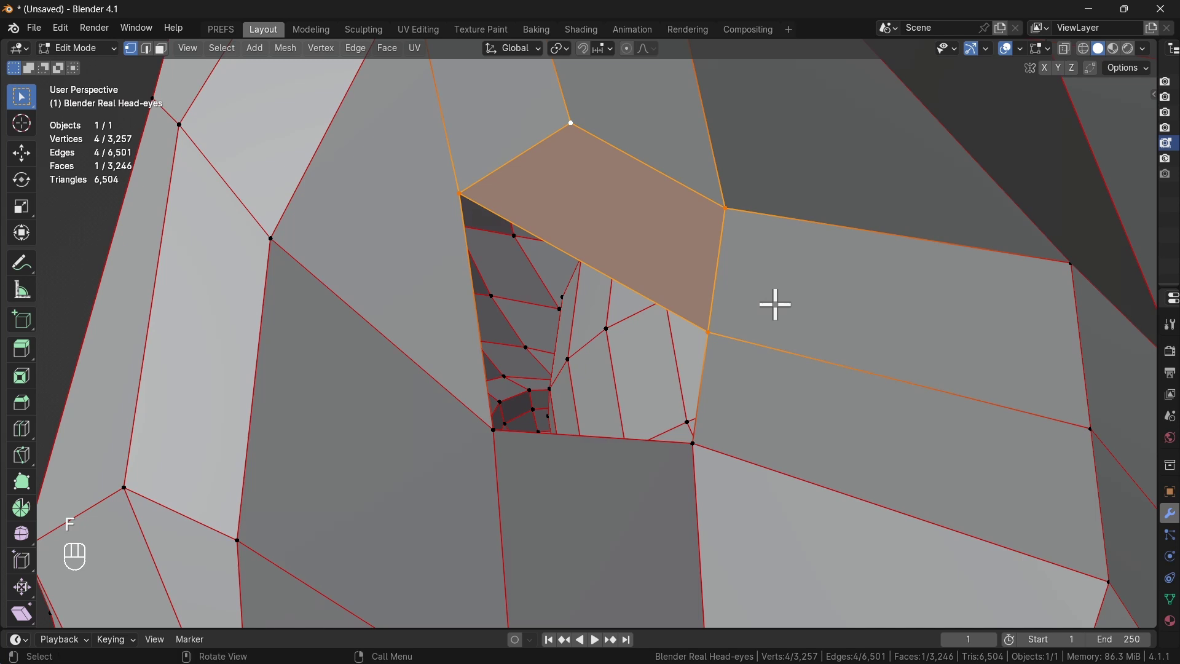
pyautogui.click(711, 338)
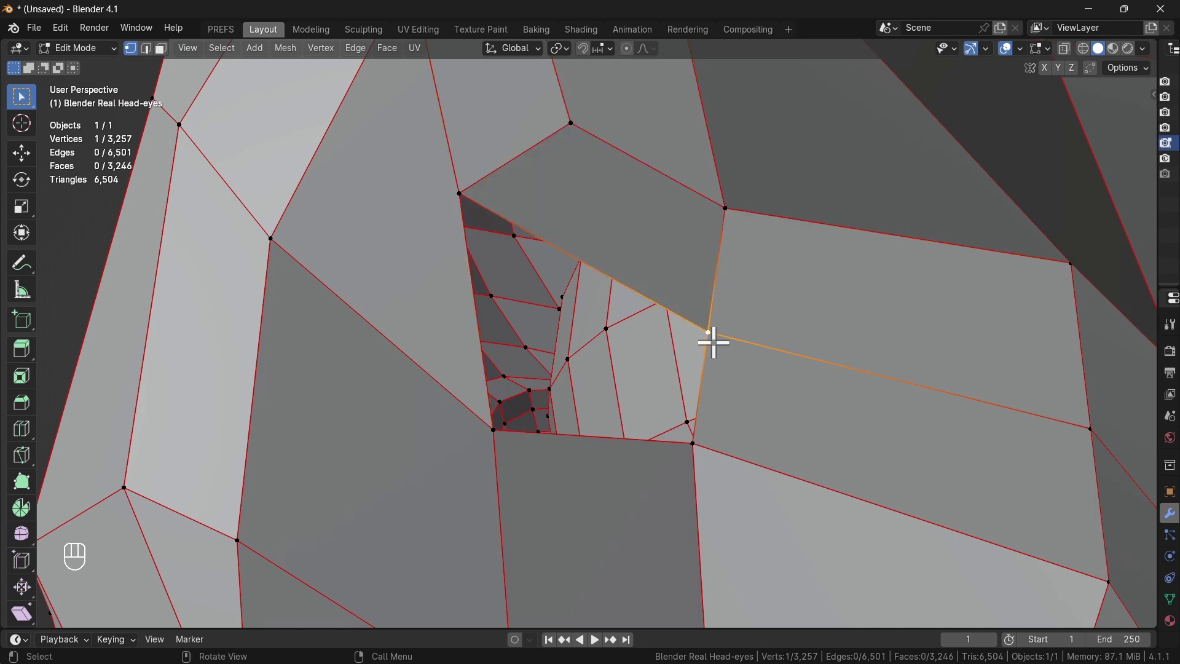
pyautogui.keyDown('shift'); pyautogui.click(695, 437); pyautogui.keyUp('shift')
pyautogui.keyDown('shift'); pyautogui.click(496, 431); pyautogui.keyUp('shift')
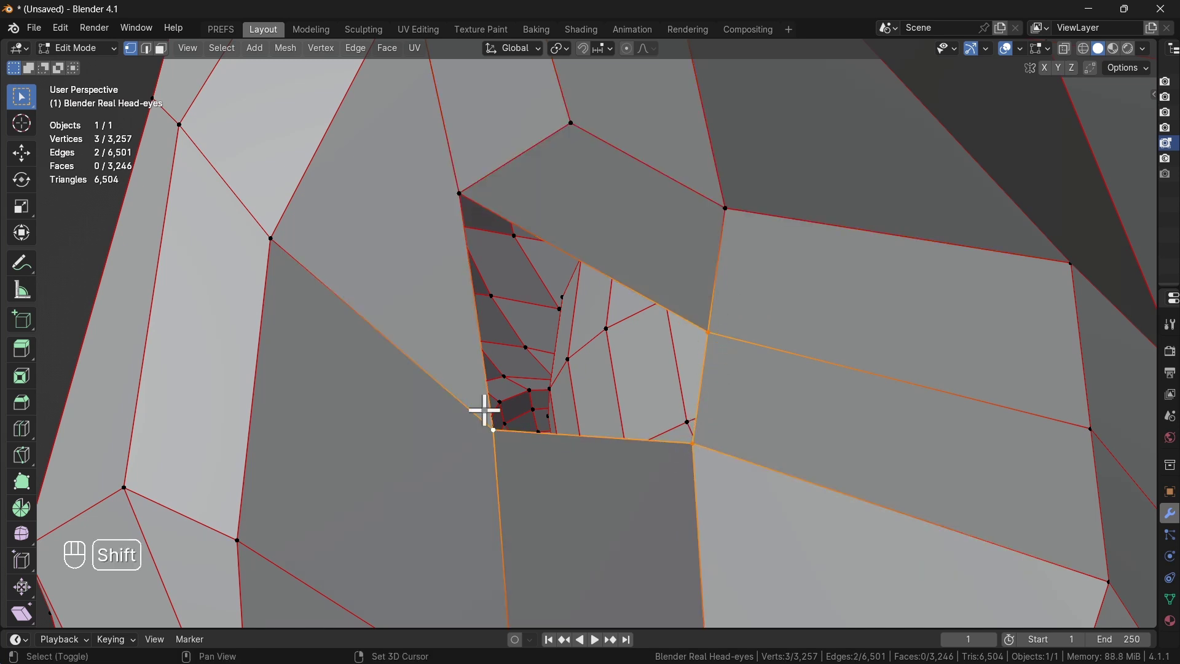
pyautogui.keyDown('shift'); pyautogui.click(456, 191); pyautogui.keyUp('shift')
pyautogui.moveTo(696, 279); pyautogui.dragTo(743, 297, button='middle')
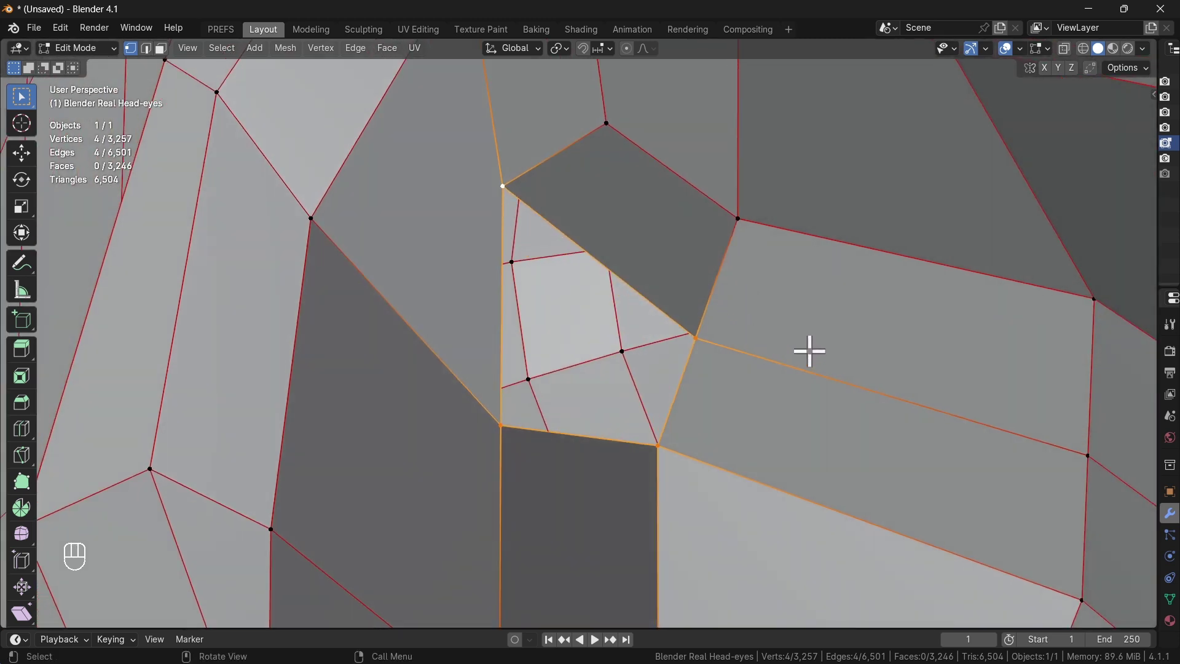
# Fill the four selected vertices inside the ear with a face and clear the selection.
pyautogui.press('f')
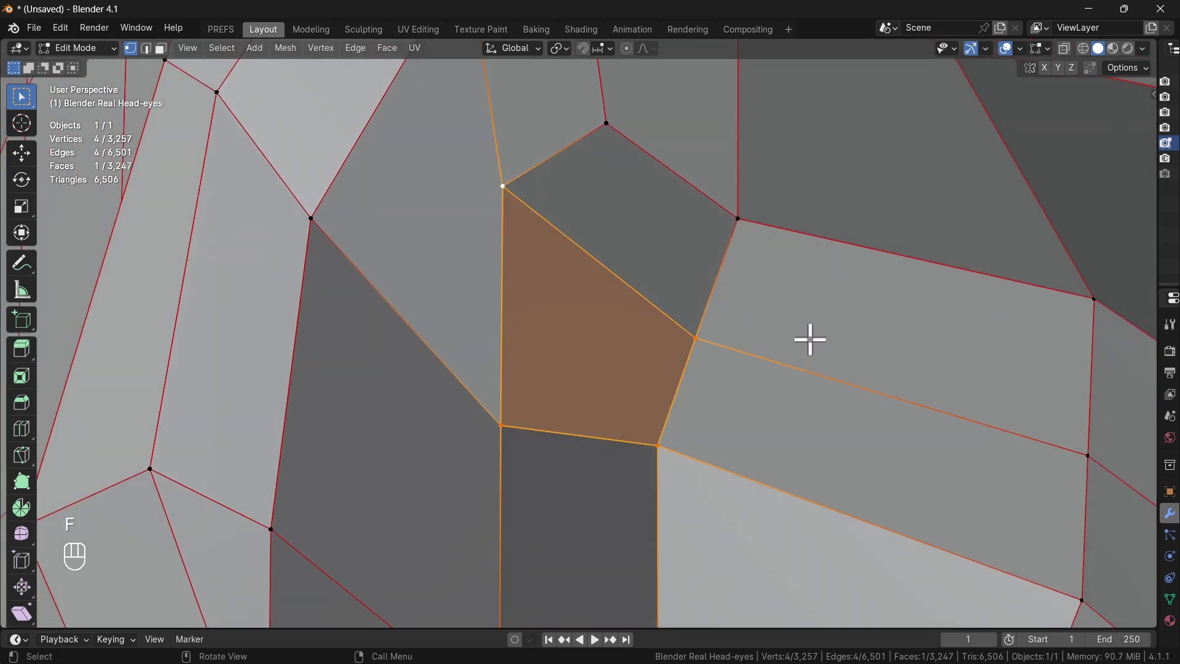
pyautogui.hotkey('alt', 'a')
pyautogui.scroll(5, 809, 337)
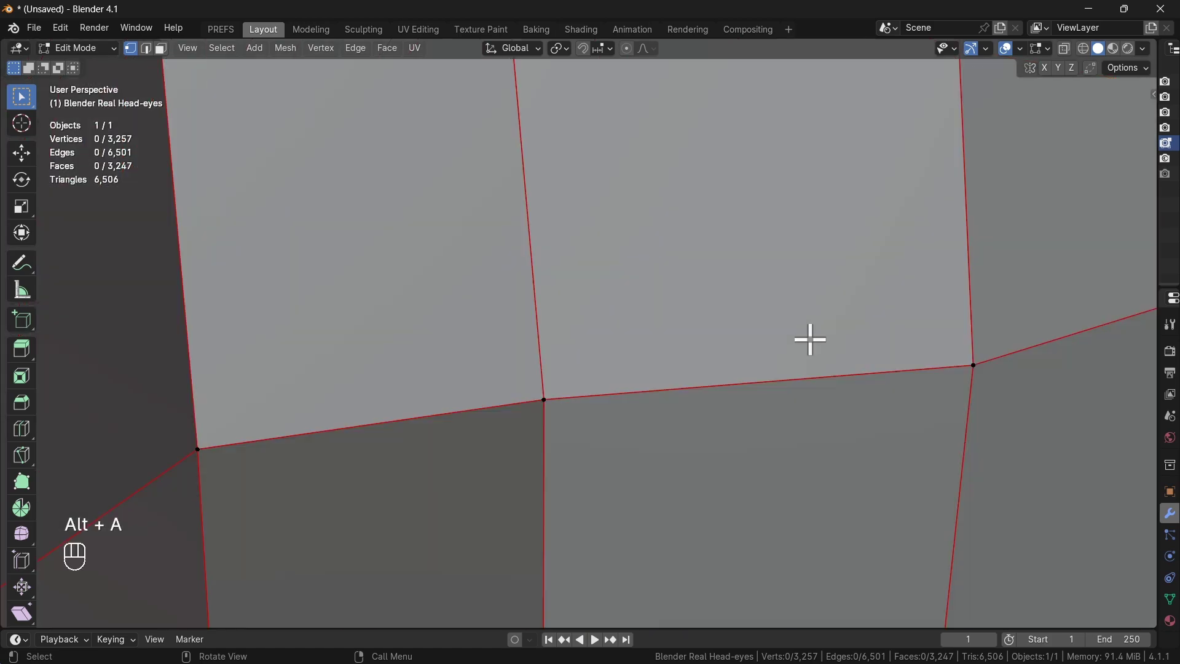
pyautogui.scroll(-5, 776, 337)
pyautogui.moveTo(756, 342); pyautogui.dragTo(732, 387, button='middle')
pyautogui.scroll(-8, 651, 315)
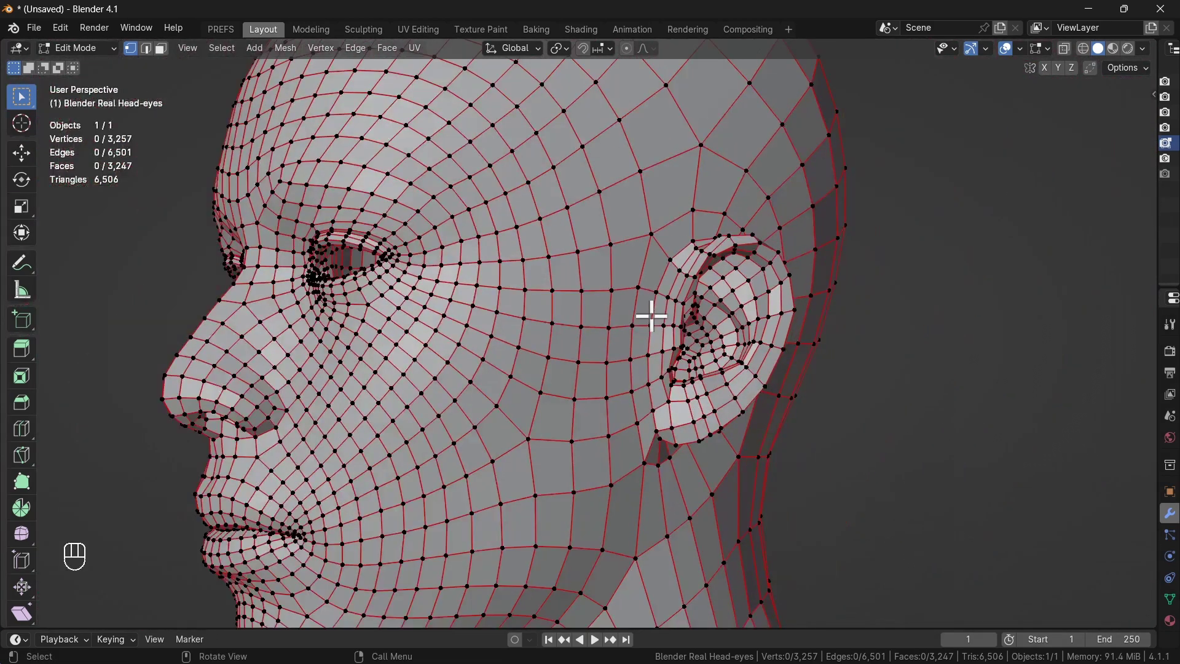
pyautogui.keyDown('shift'); pyautogui.moveTo(466, 356); pyautogui.dragTo(574, 338, button='middle'); pyautogui.keyUp('shift')
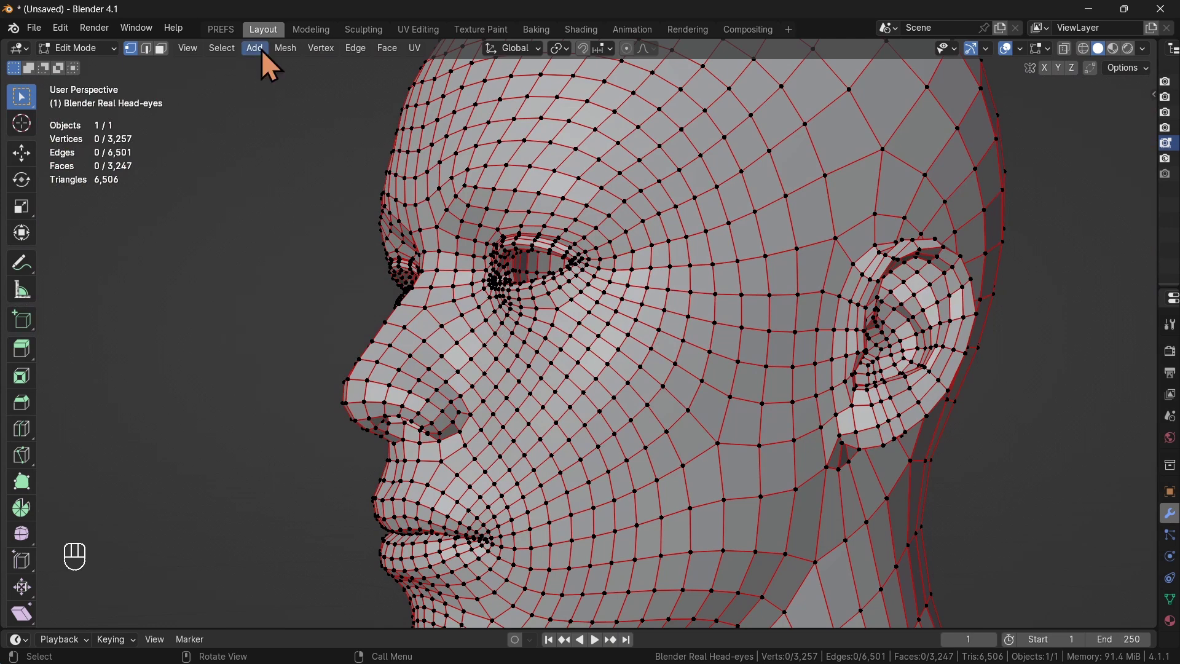
# Set the vertex size to 7 px in the 3D Viewport theme preferences.
pyautogui.click(221, 30)
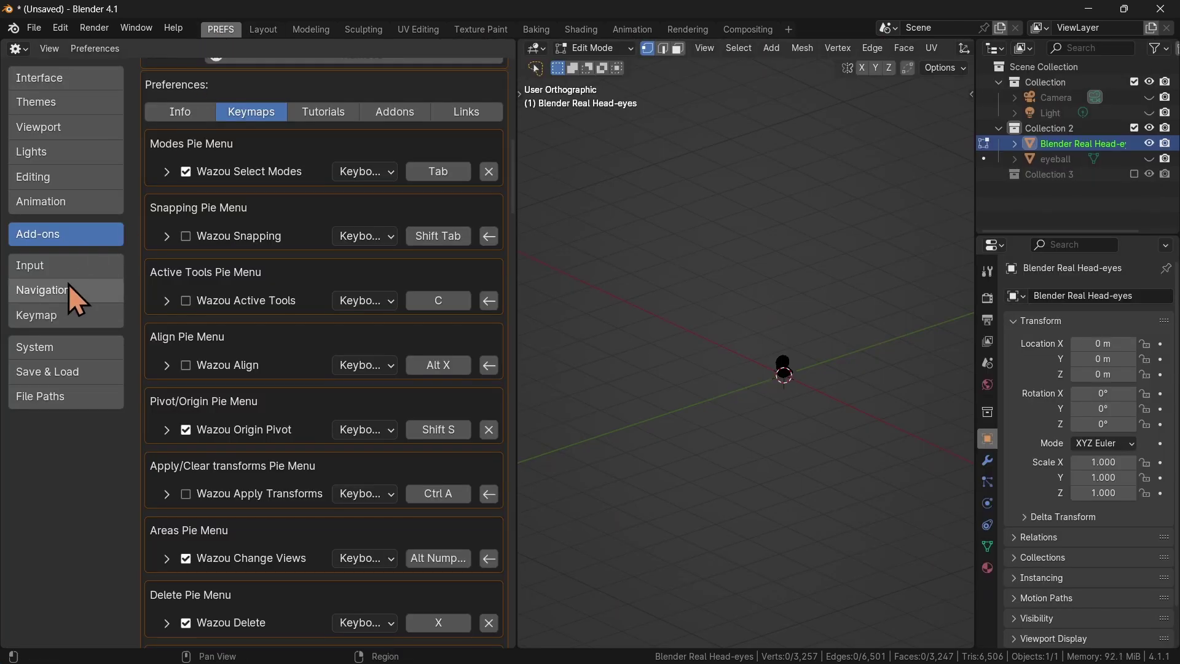
pyautogui.click(68, 83)
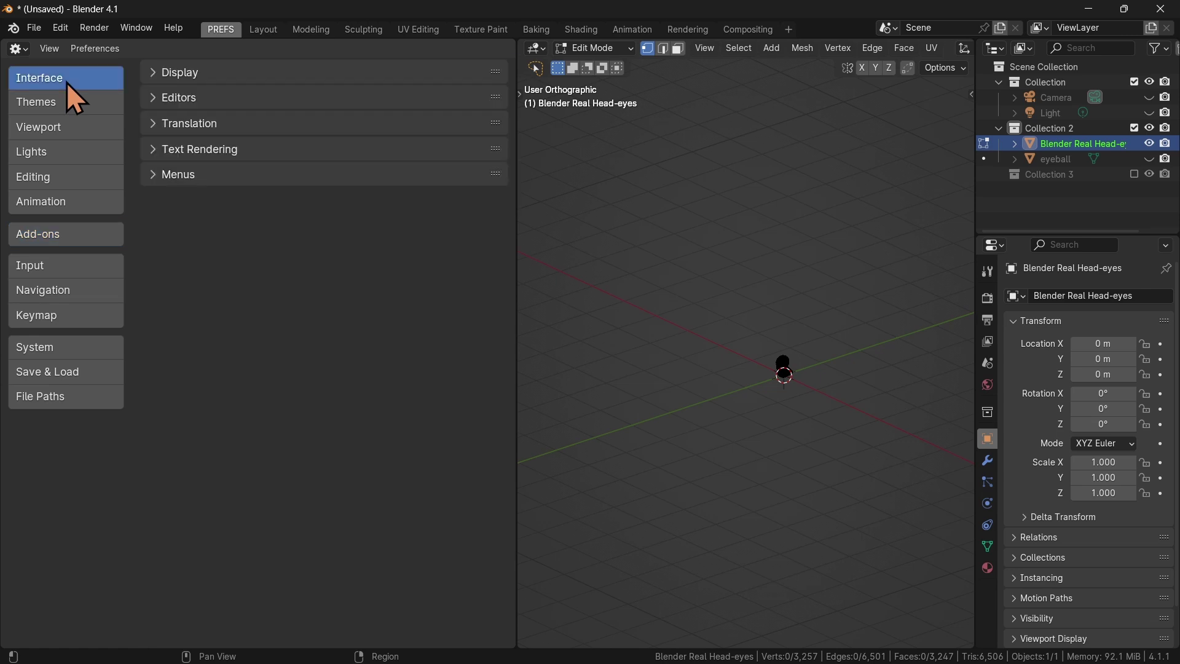
pyautogui.click(66, 108)
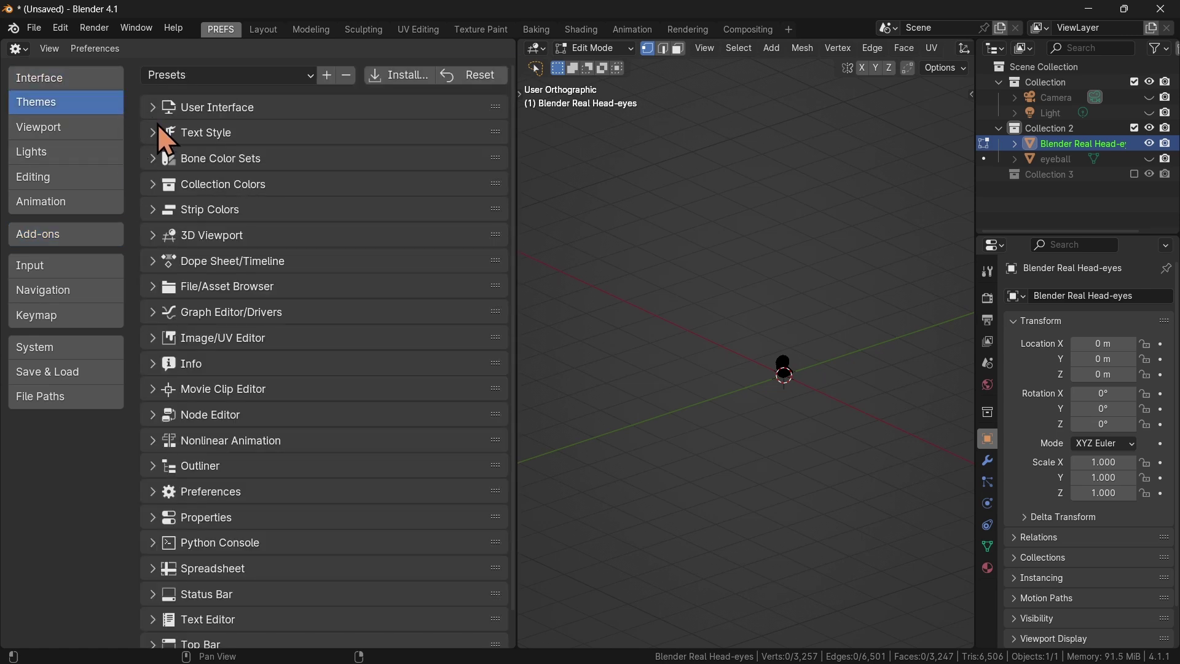
pyautogui.click(157, 237)
pyautogui.scroll(-12, 335, 271)
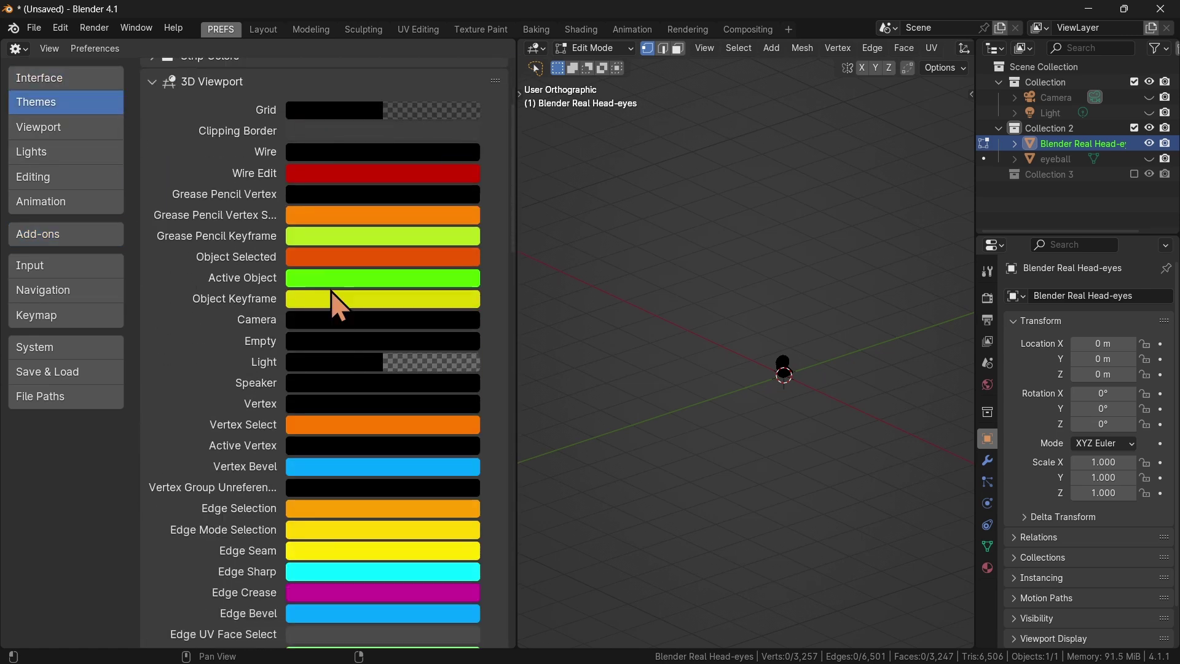
pyautogui.scroll(-20, 289, 332)
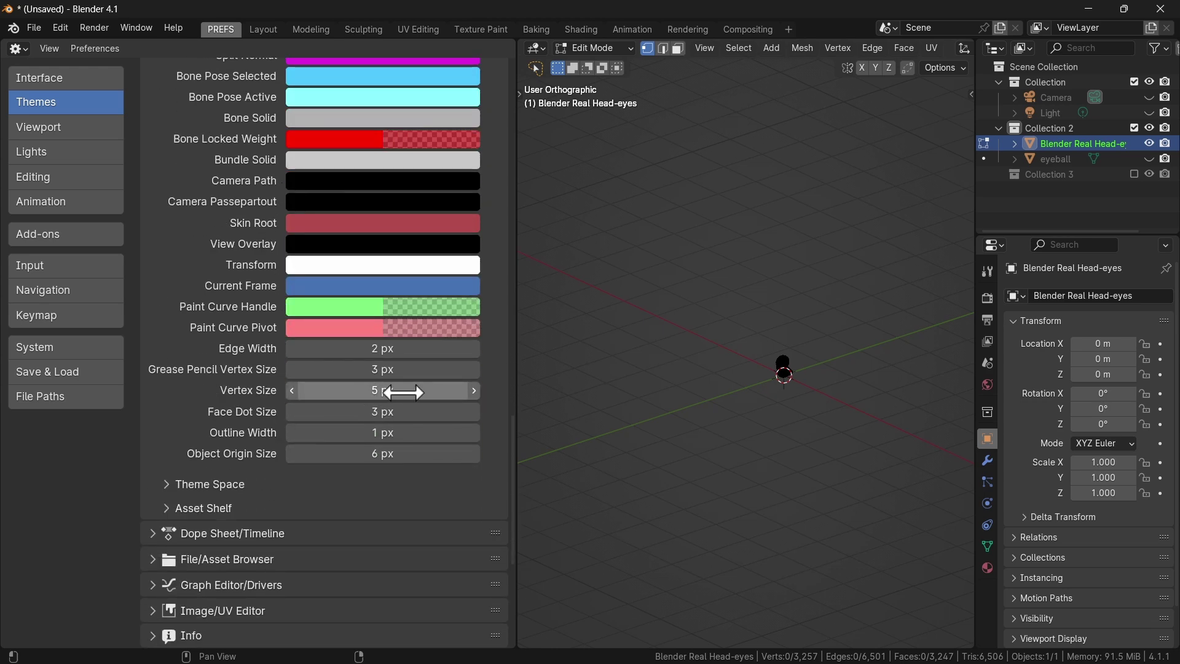
pyautogui.moveTo(385, 393); pyautogui.dragTo(475, 399)
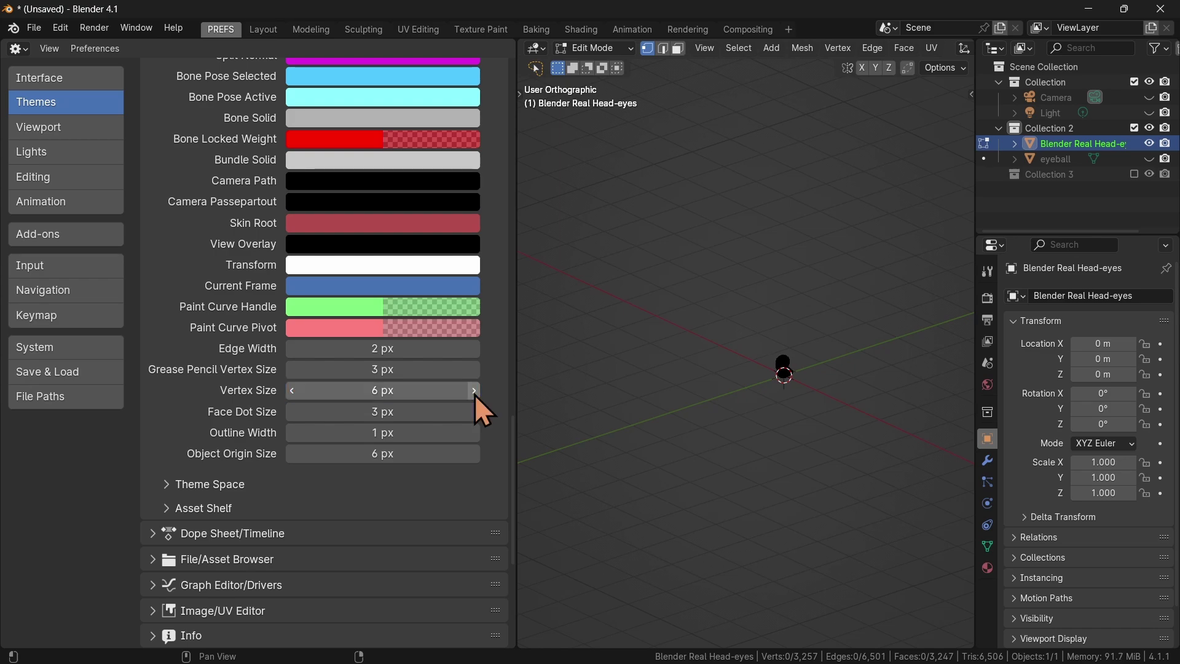
pyautogui.click(474, 391)
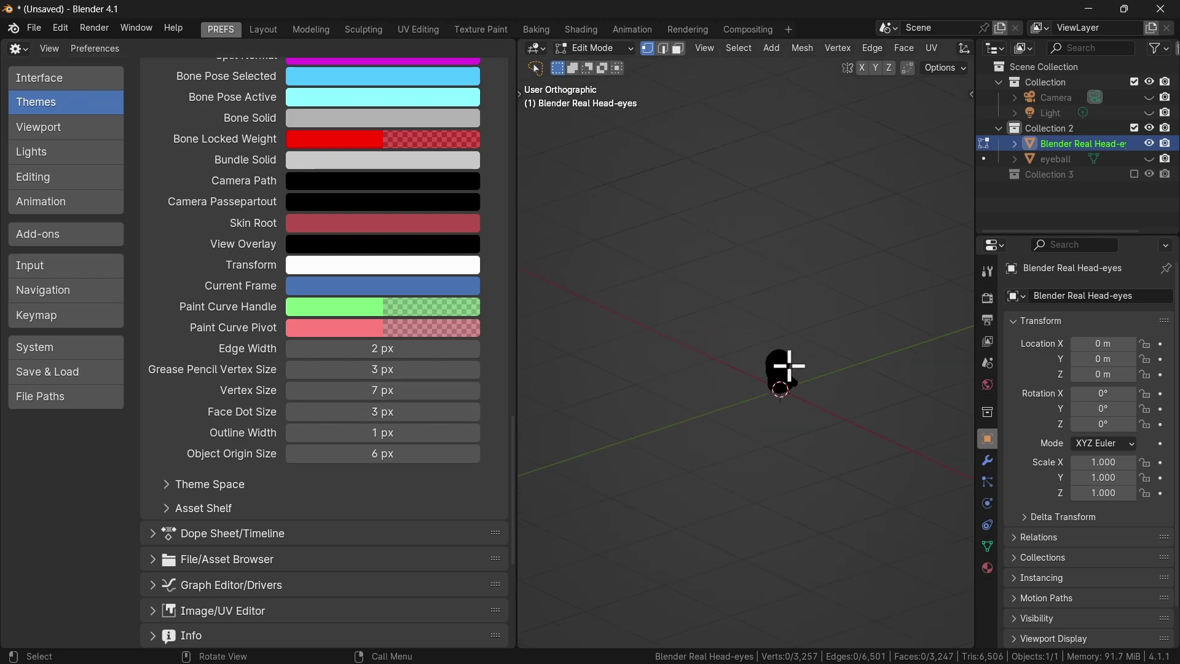
# Select a vertex just in front of the ear and examine the vertex display up close.
pyautogui.scroll(15, 789, 365)
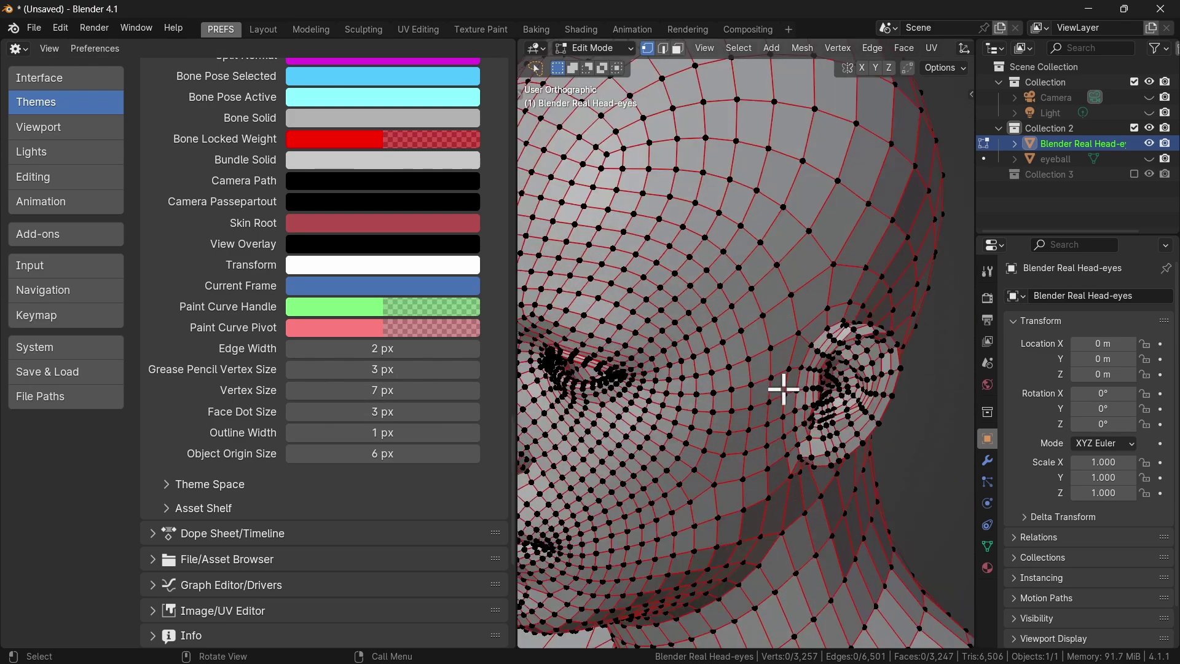
pyautogui.click(805, 396)
pyautogui.scroll(3, 805, 396)
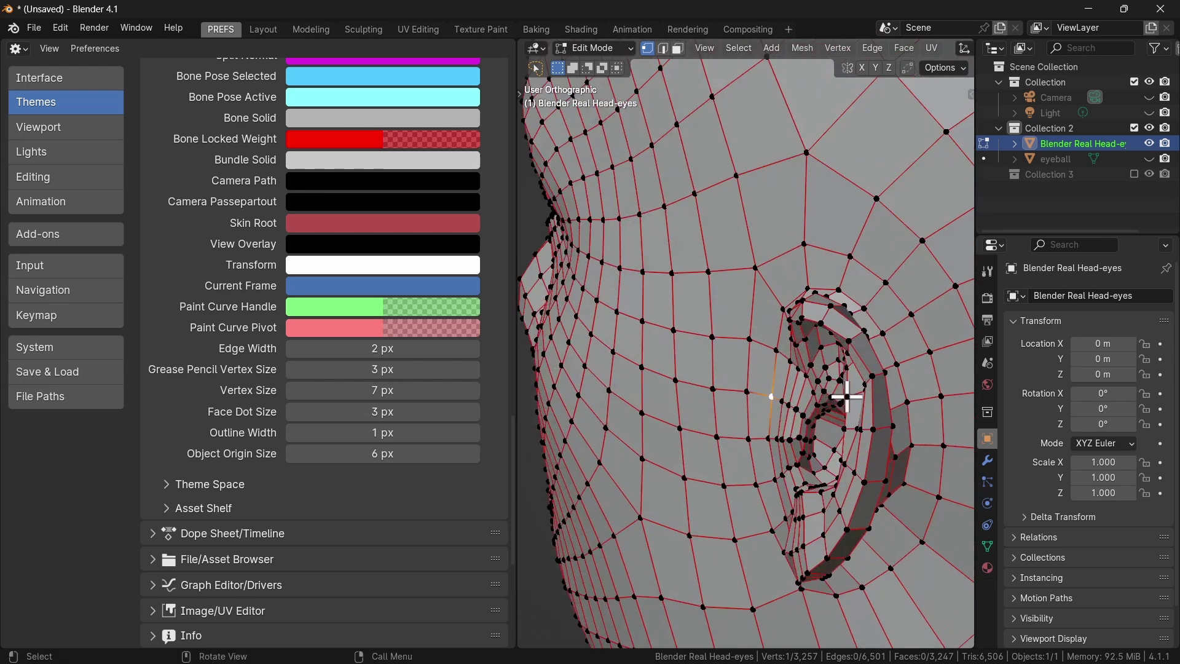
pyautogui.scroll(3, 847, 396)
pyautogui.moveTo(829, 411); pyautogui.dragTo(901, 395, button='middle')
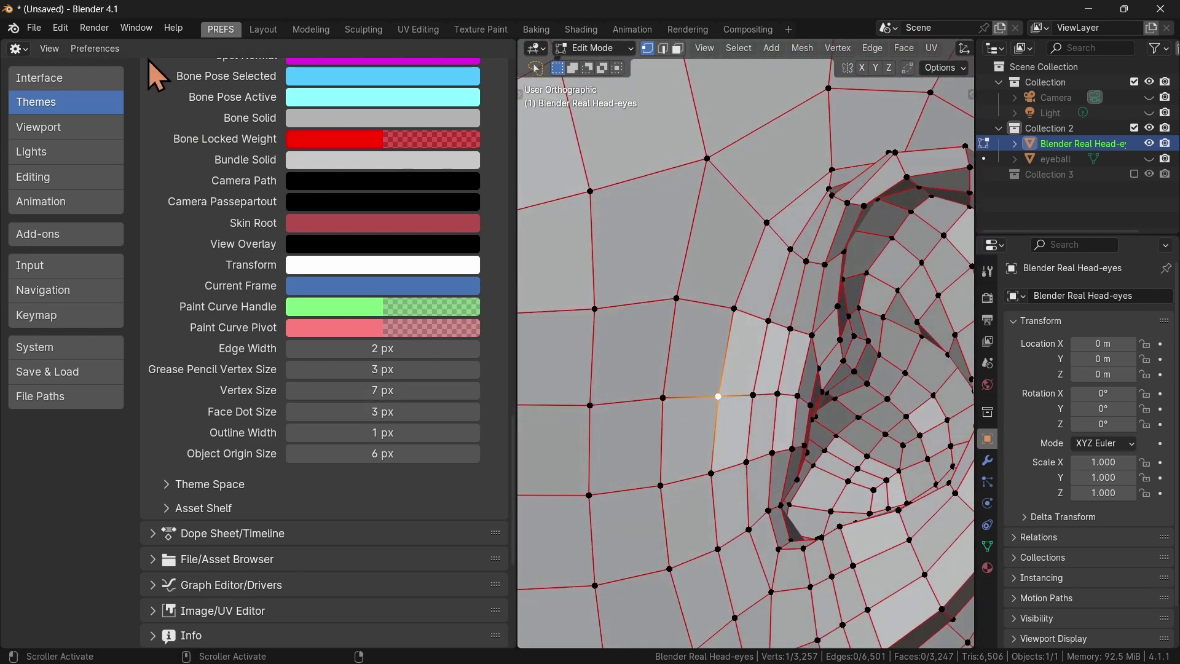
# Save the preferences, collapse the 3D Viewport theme settings and return to the Layout workspace.
pyautogui.click(106, 51)
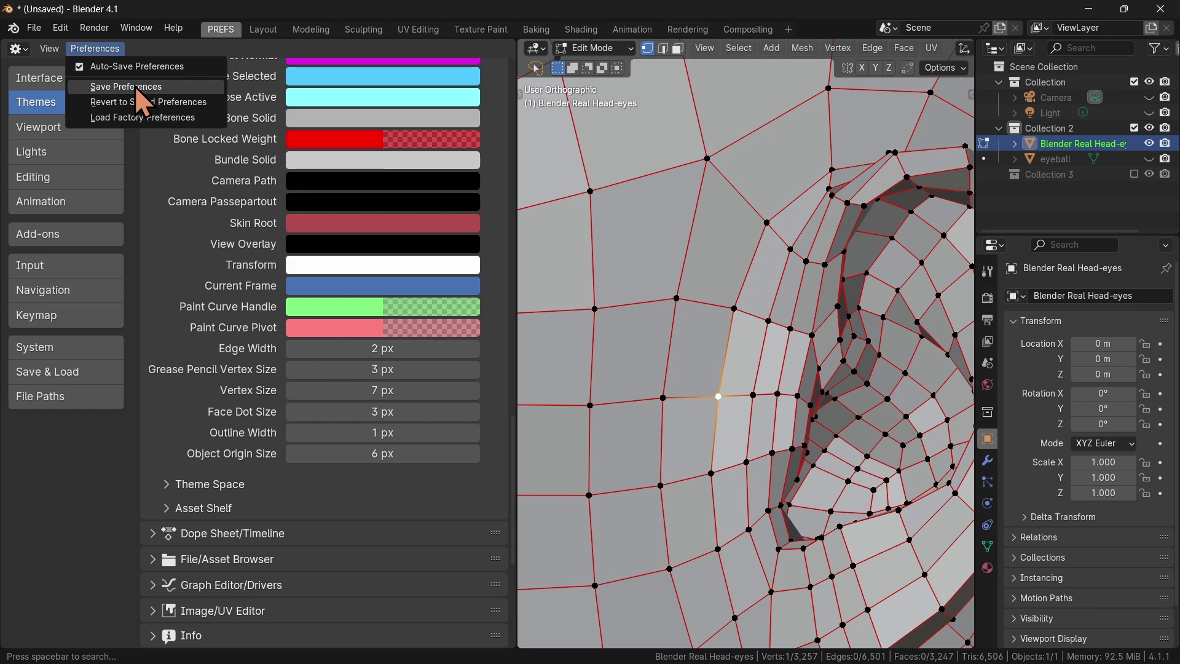
pyautogui.click(135, 86)
pyautogui.scroll(20, 204, 204)
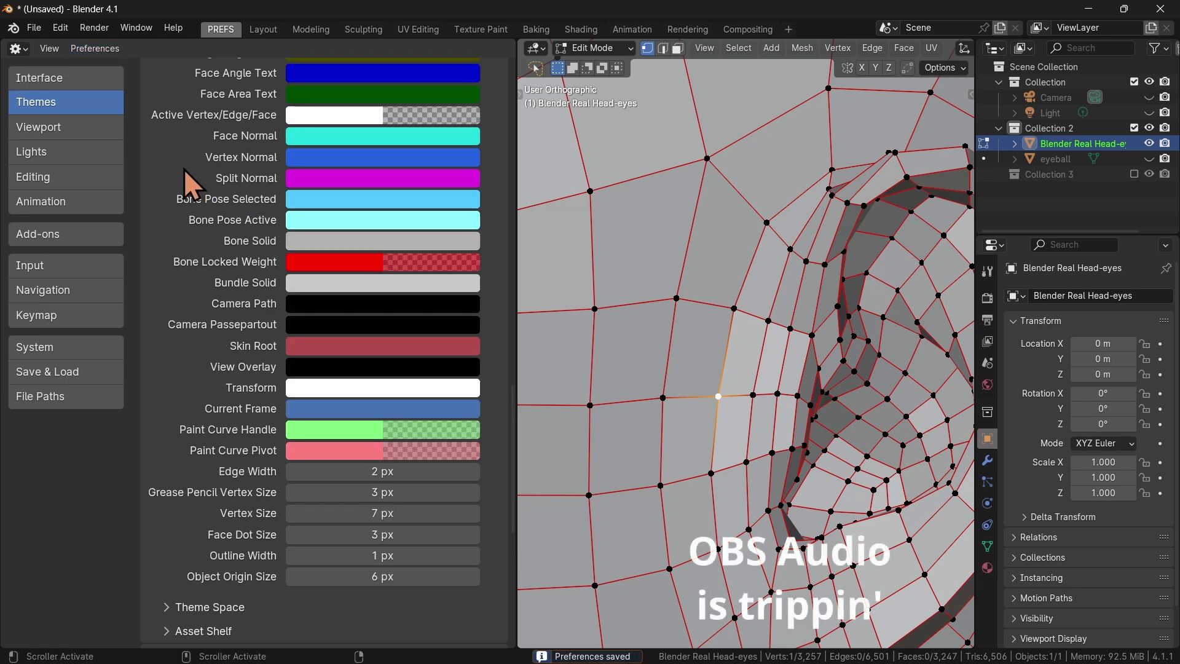
pyautogui.scroll(20, 183, 162)
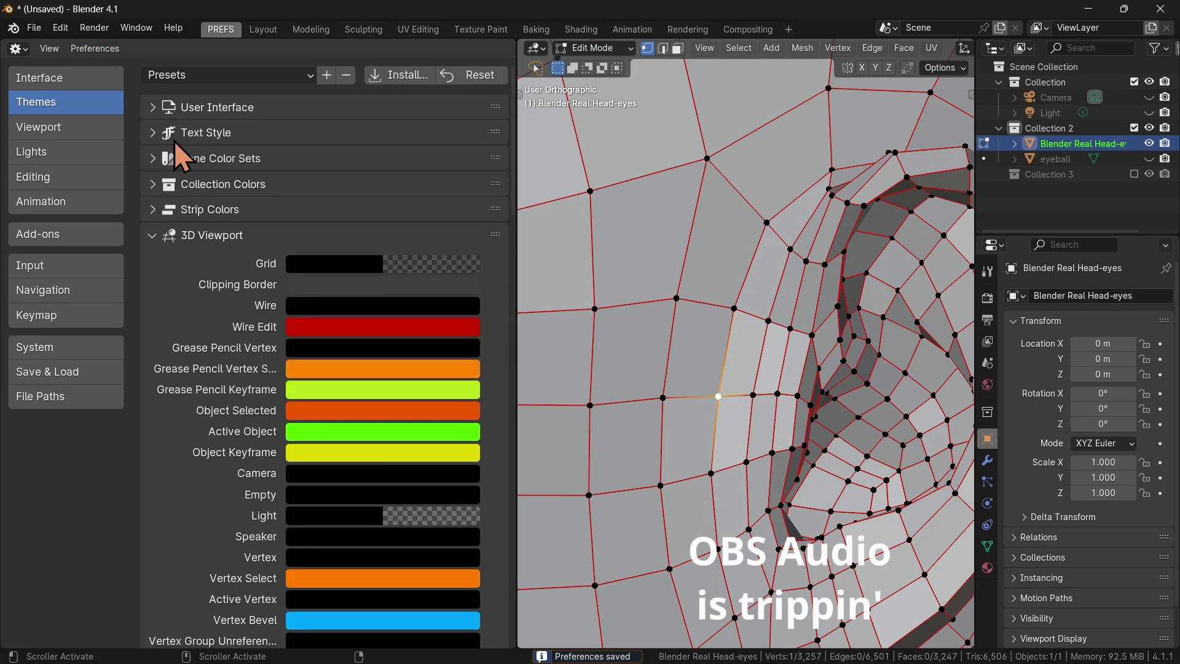
pyautogui.click(158, 237)
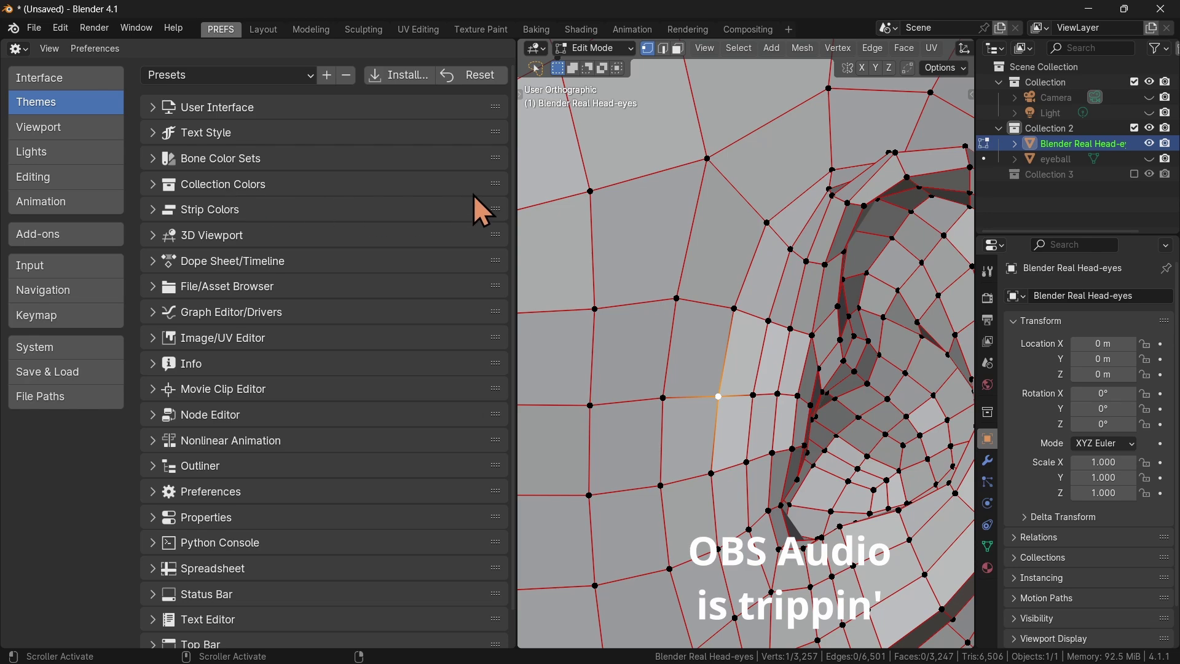
pyautogui.click(262, 31)
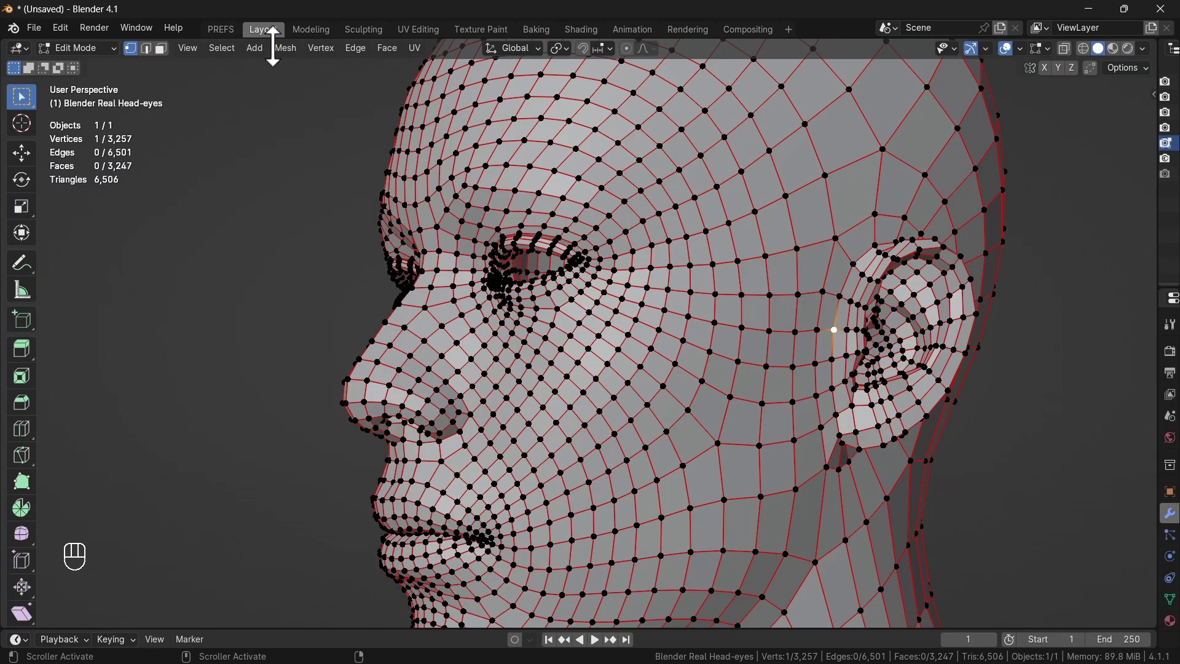
# Try a single centred loop cut across the cheek and through the inside of the ear, and undo it.
pyautogui.moveTo(640, 310); pyautogui.dragTo(702, 345, button='middle')
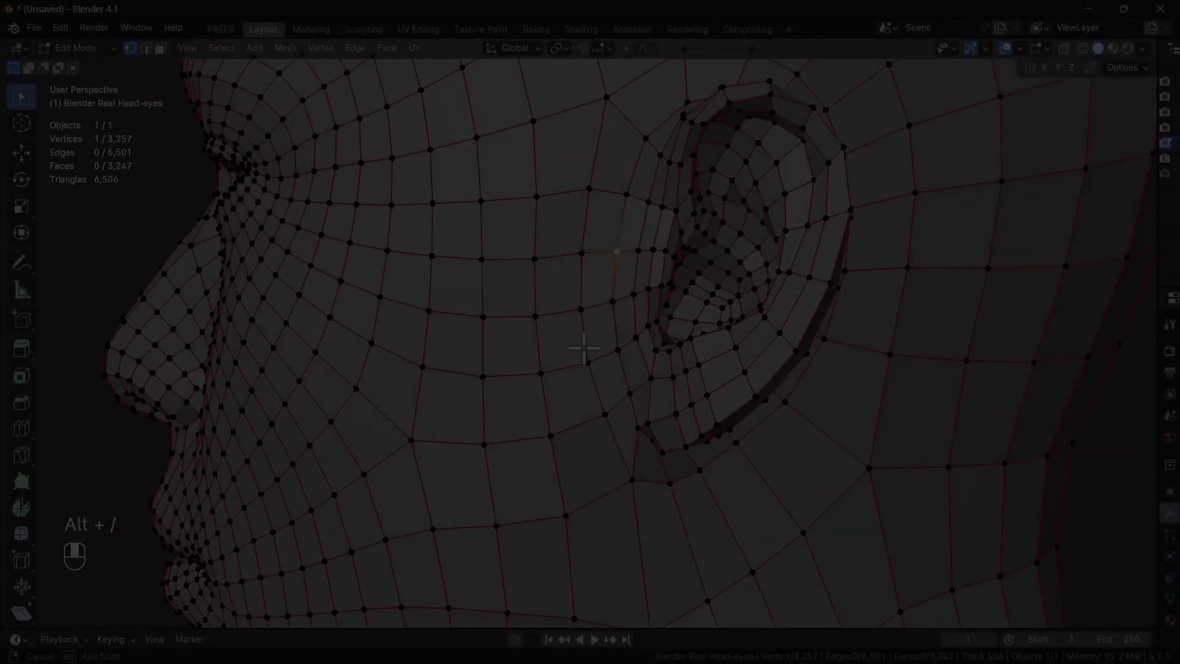
pyautogui.moveTo(584, 348)
pyautogui.mouseDown(button='middle')
pyautogui.moveTo(537, 345)
pyautogui.moveTo(566, 334)
pyautogui.mouseUp(button='middle')
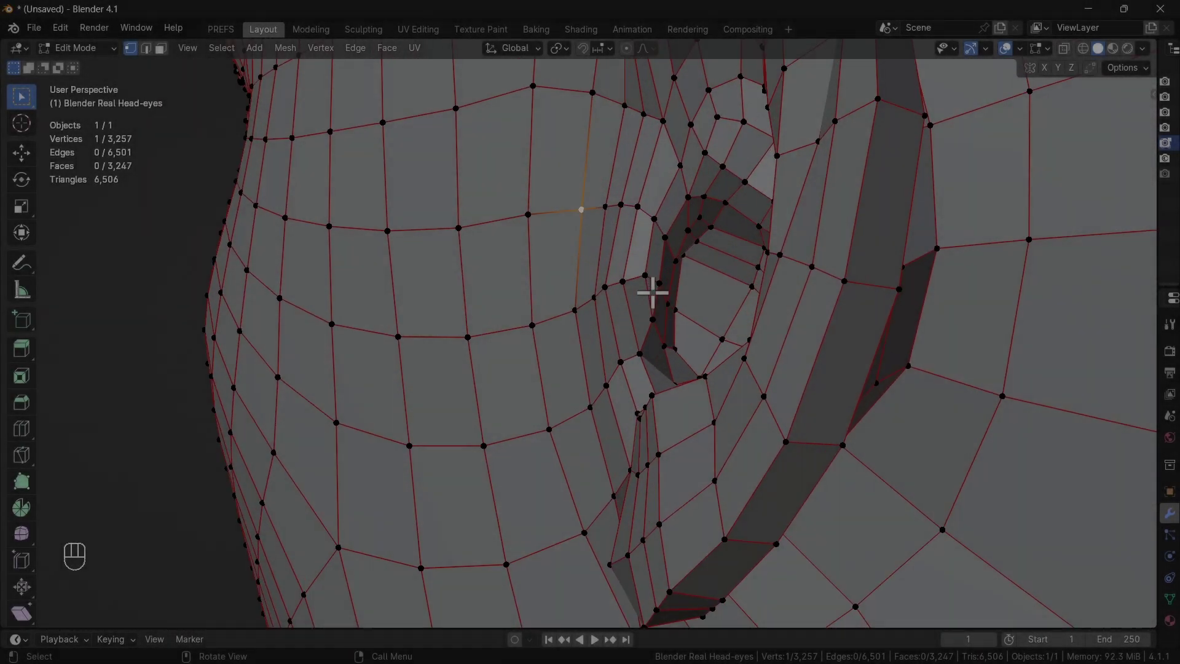
pyautogui.scroll(5, 653, 293)
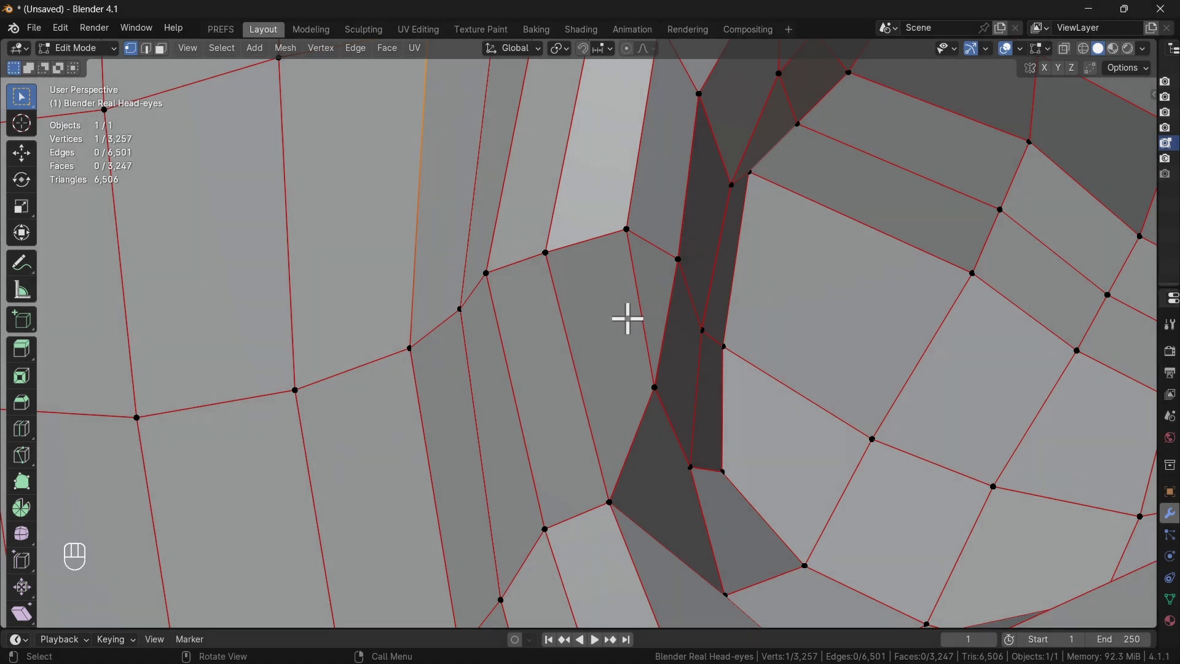
pyautogui.hotkey('ctrl', 'r')
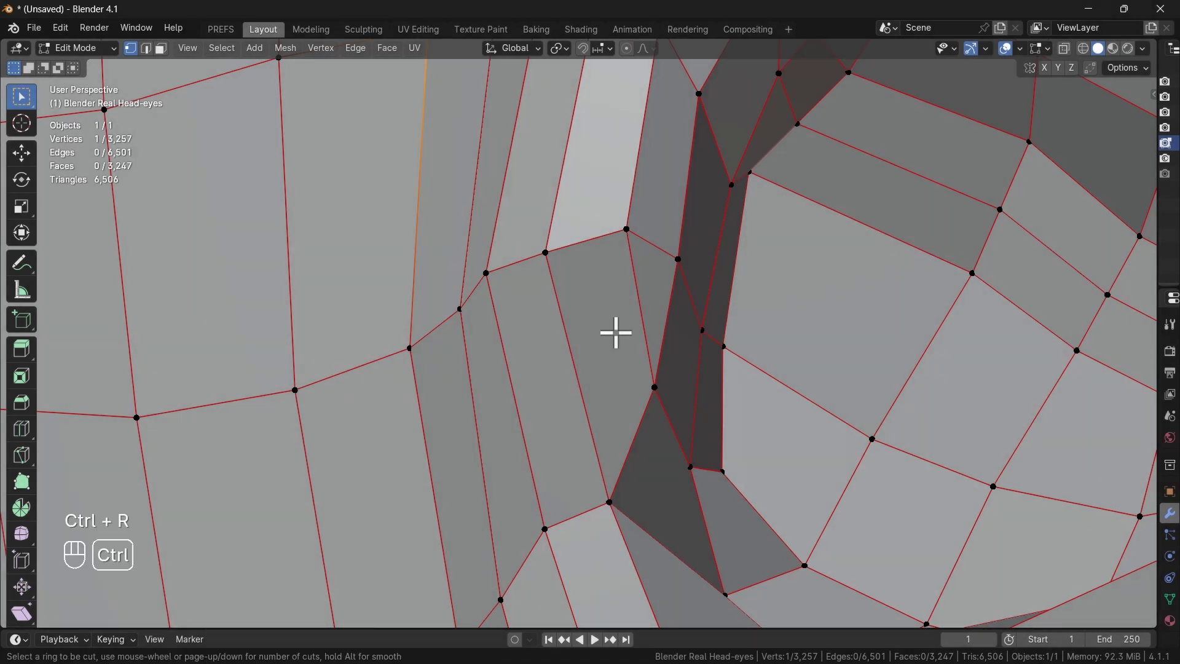
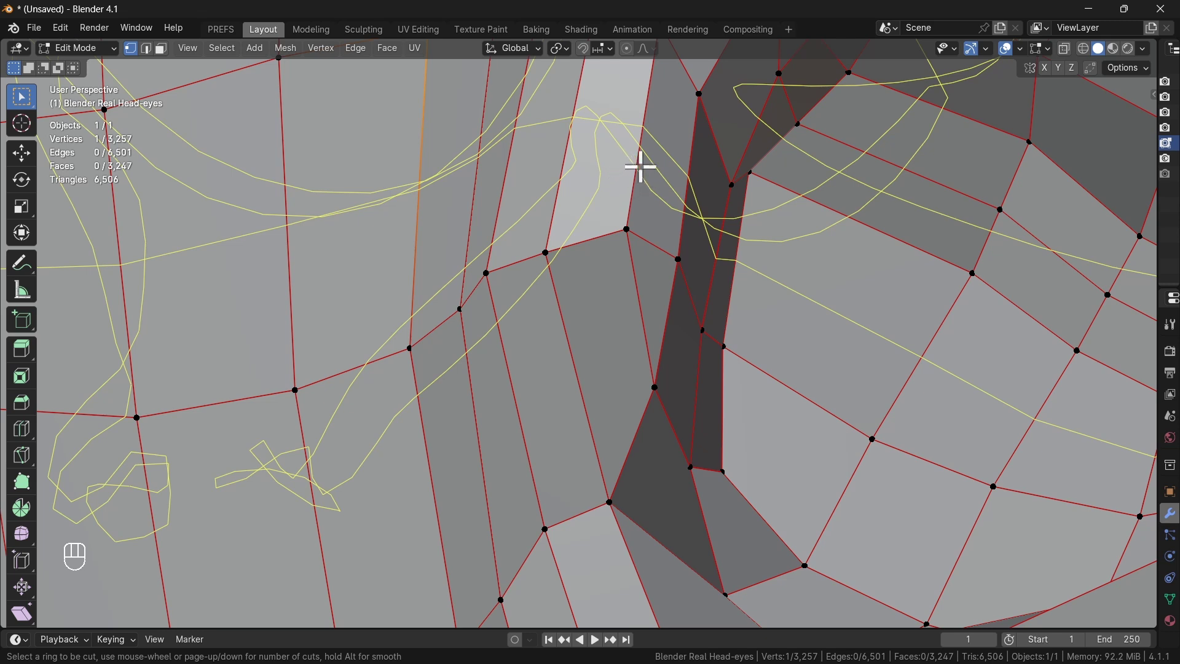
pyautogui.click(642, 167)
pyautogui.rightClick(641, 167)
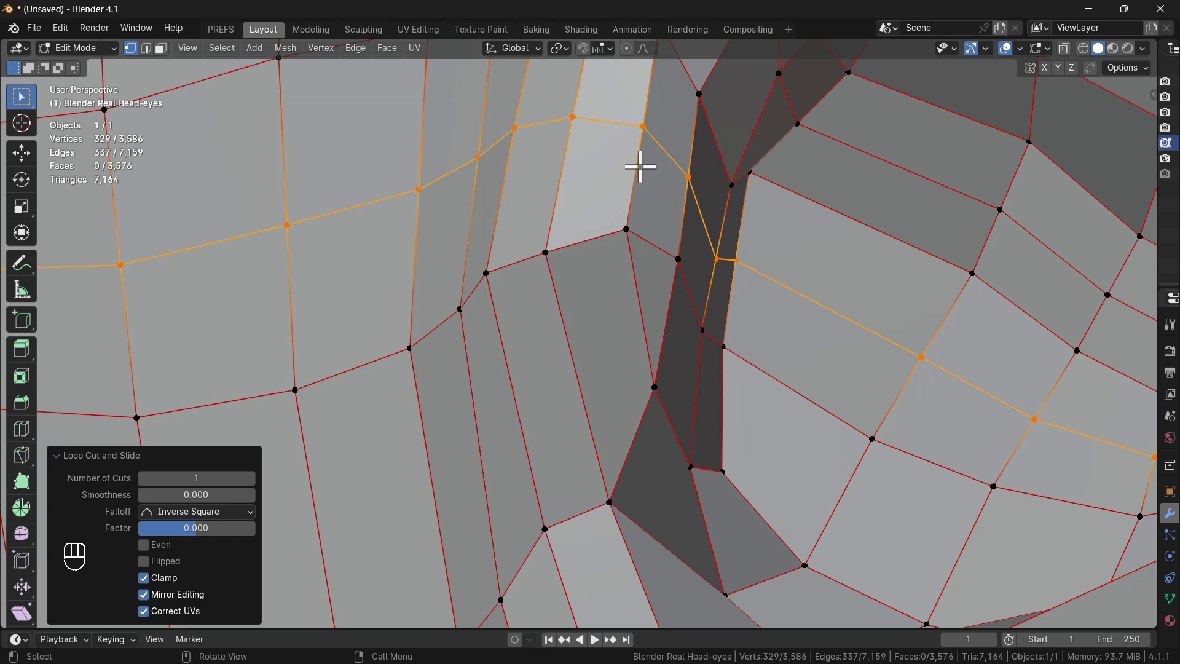
pyautogui.click(641, 167)
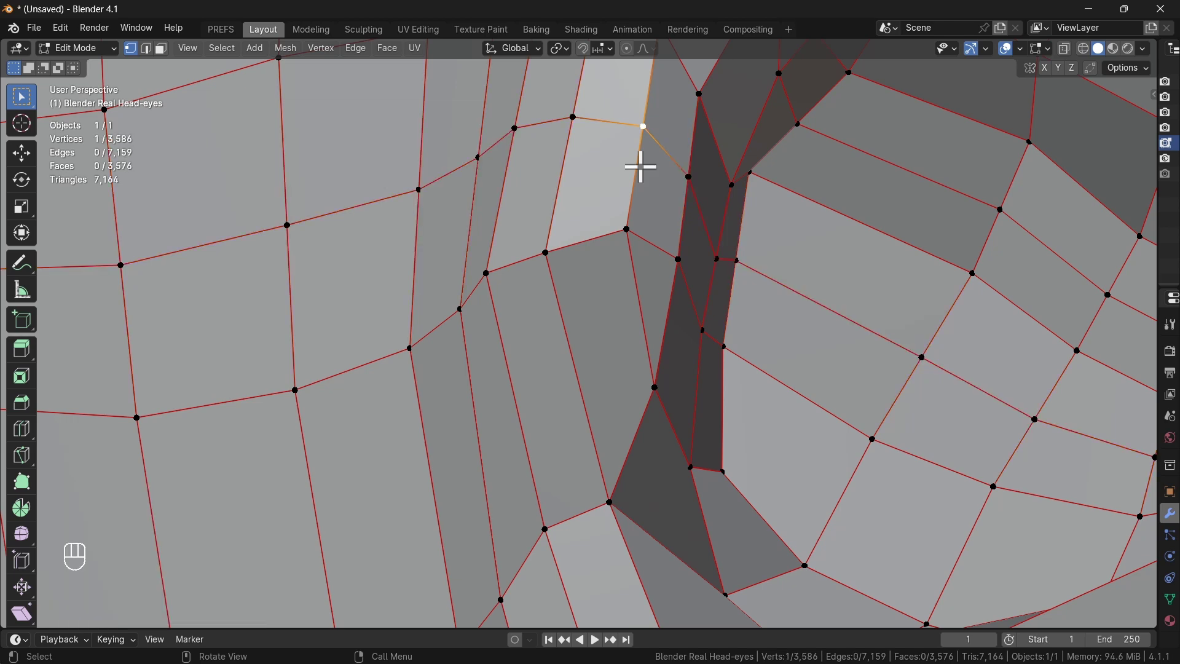
pyautogui.scroll(-7, 704, 281)
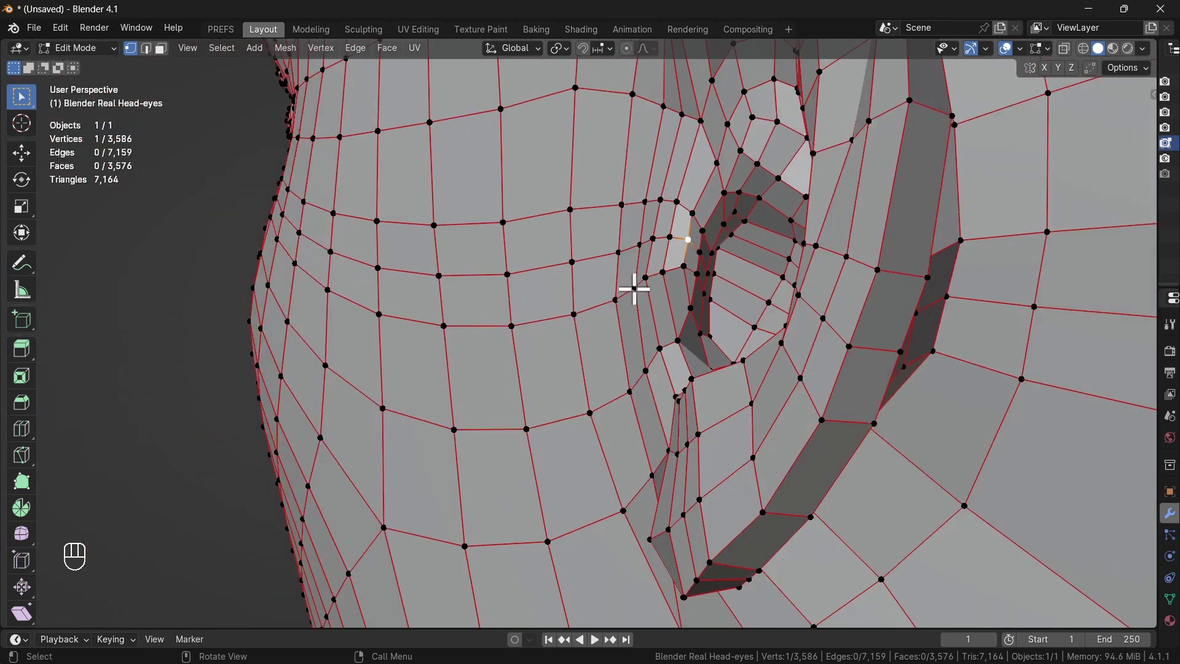
pyautogui.moveTo(587, 289); pyautogui.dragTo(626, 282, button='middle')
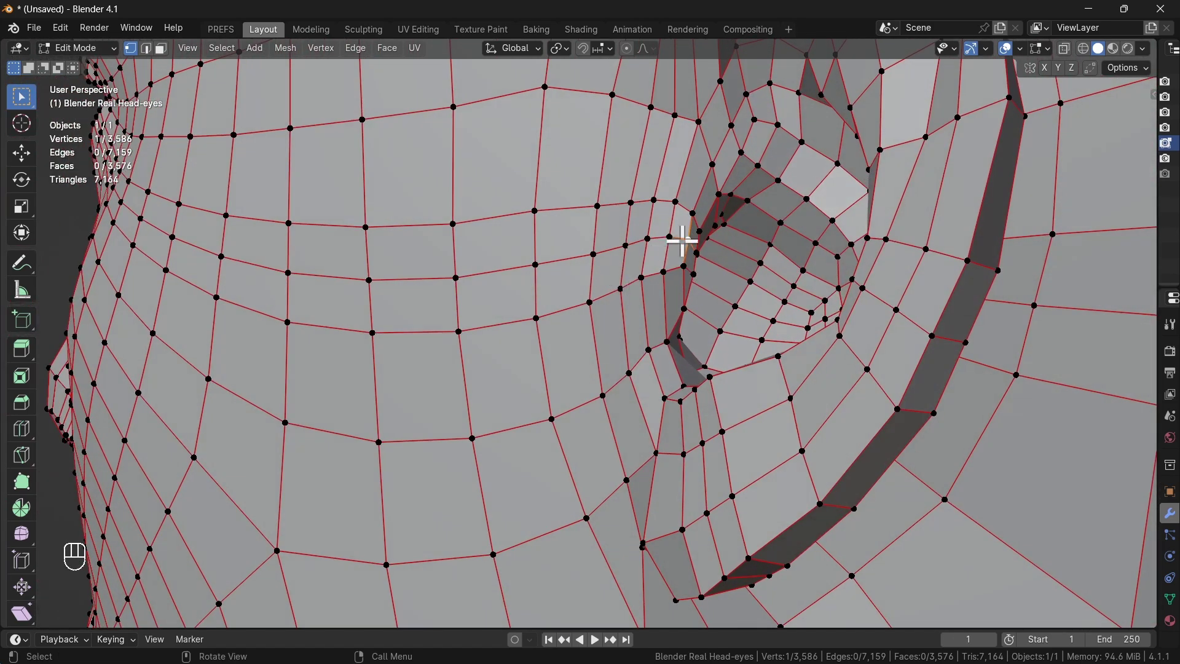
pyautogui.hotkey('ctrl', 'z')
pyautogui.hotkey('ctrl', 'z')
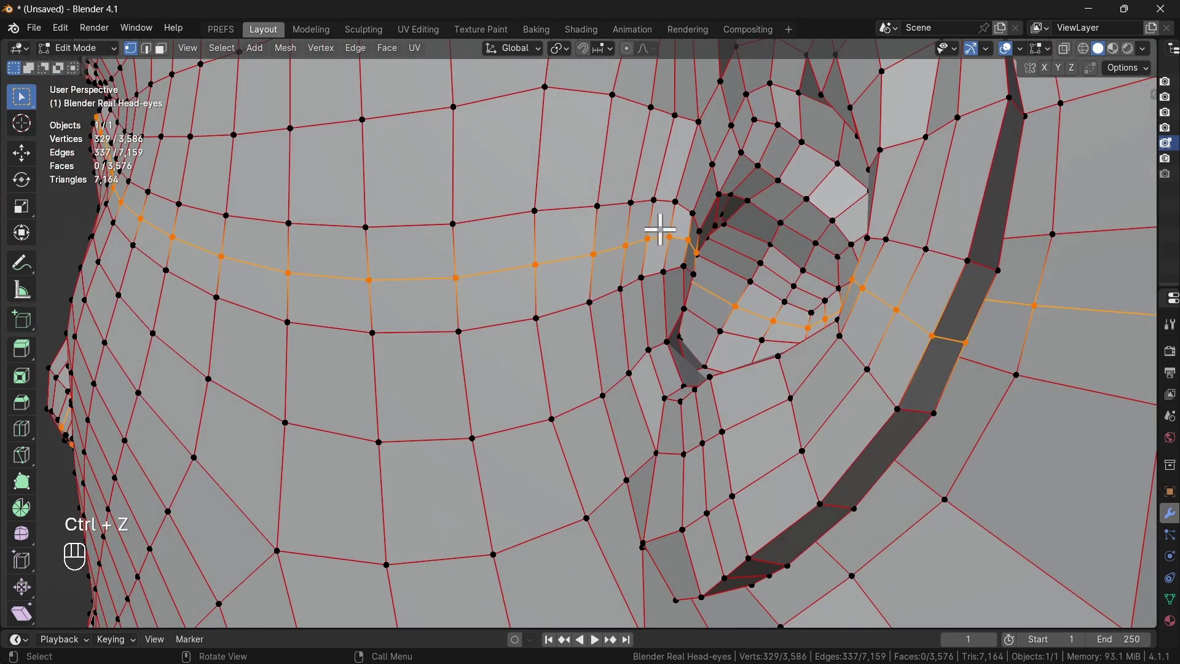
# Try a single centred loop cut one face row lower, from the ear opening across the cheek, and undo it.
pyautogui.scroll(3, 676, 283)
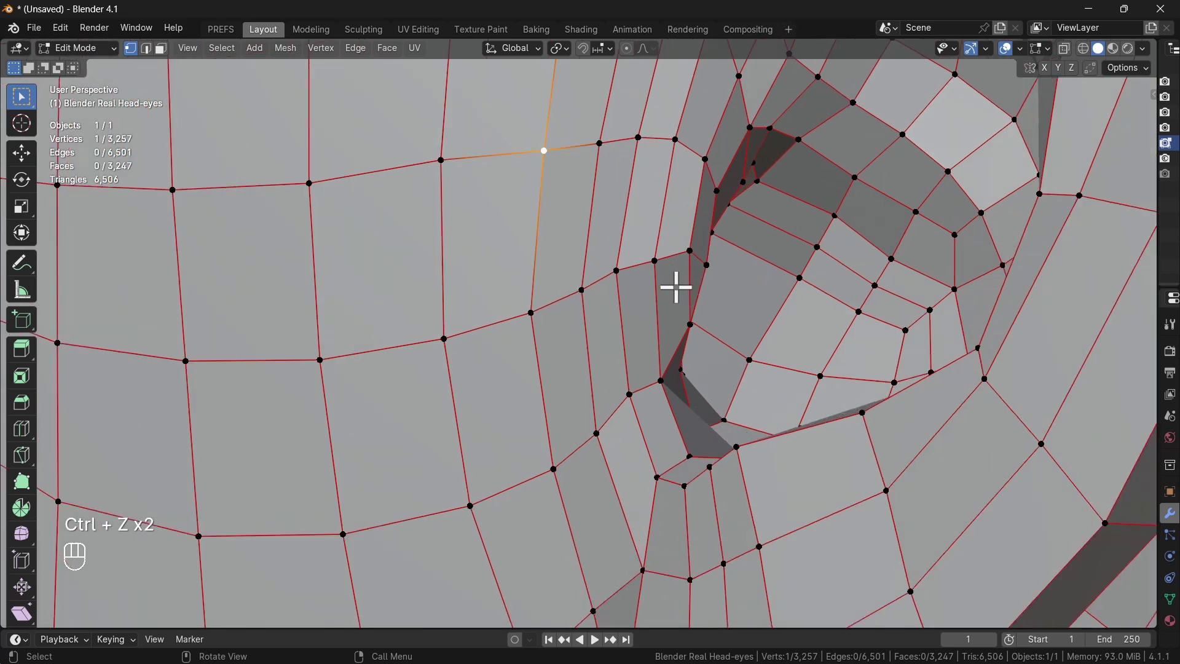
pyautogui.hotkey('ctrl', 'r')
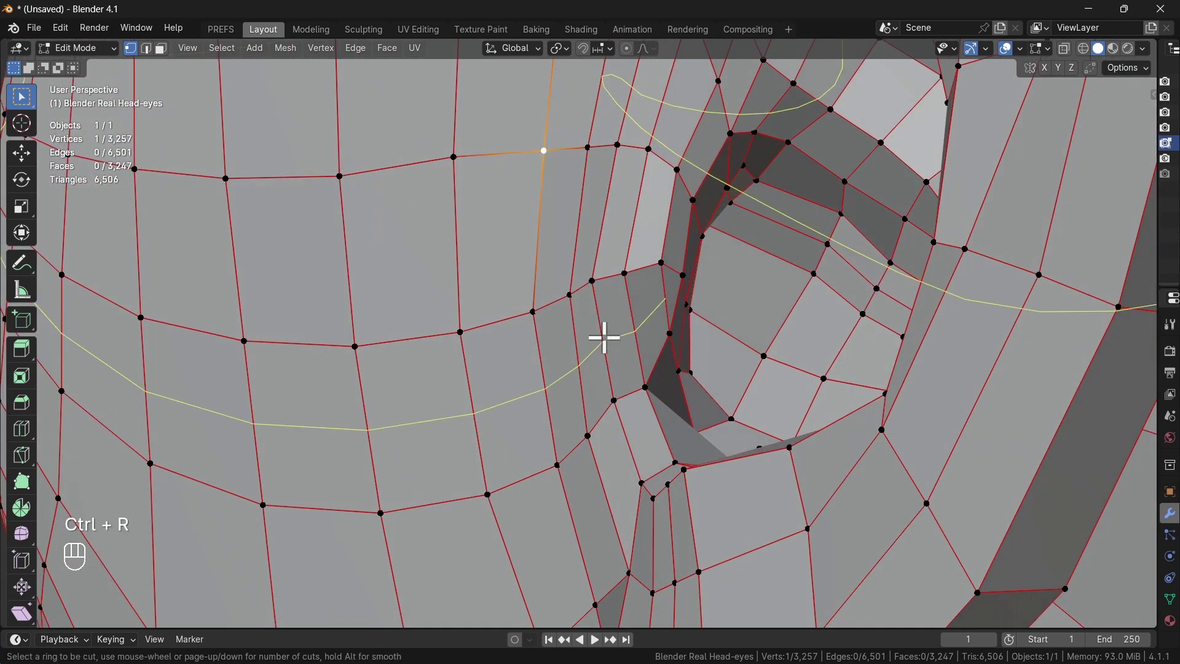
pyautogui.click(606, 337)
pyautogui.rightClick(605, 338)
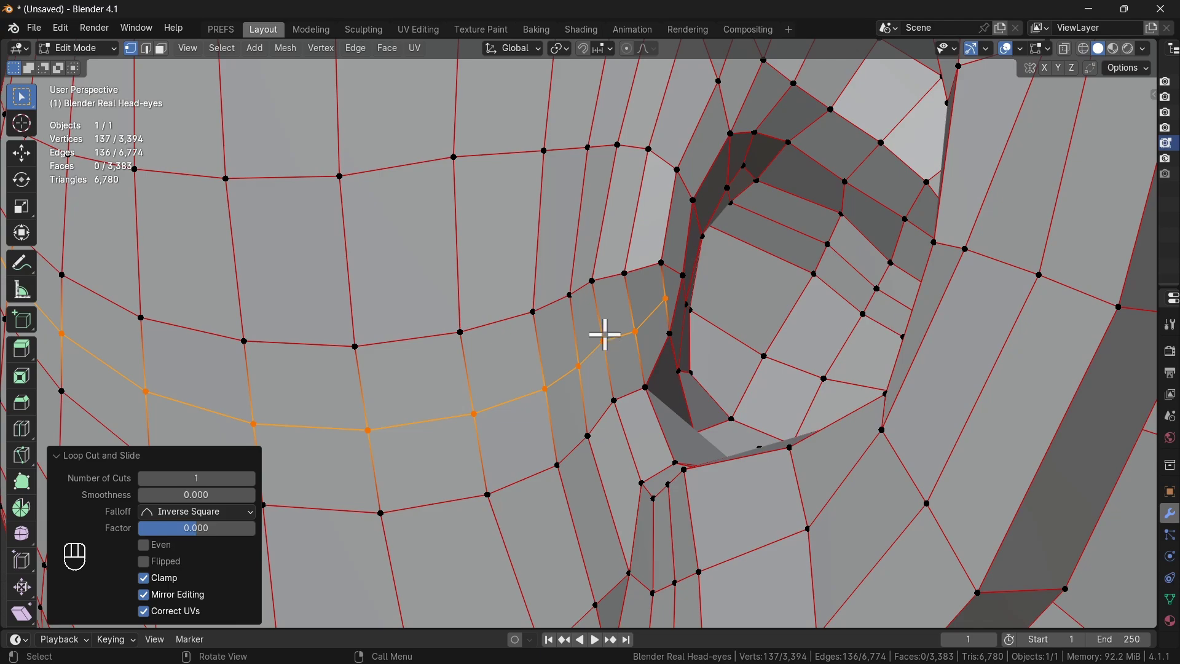
pyautogui.scroll(-5, 606, 335)
pyautogui.moveTo(569, 334); pyautogui.dragTo(656, 305, button='middle')
pyautogui.scroll(3, 643, 358)
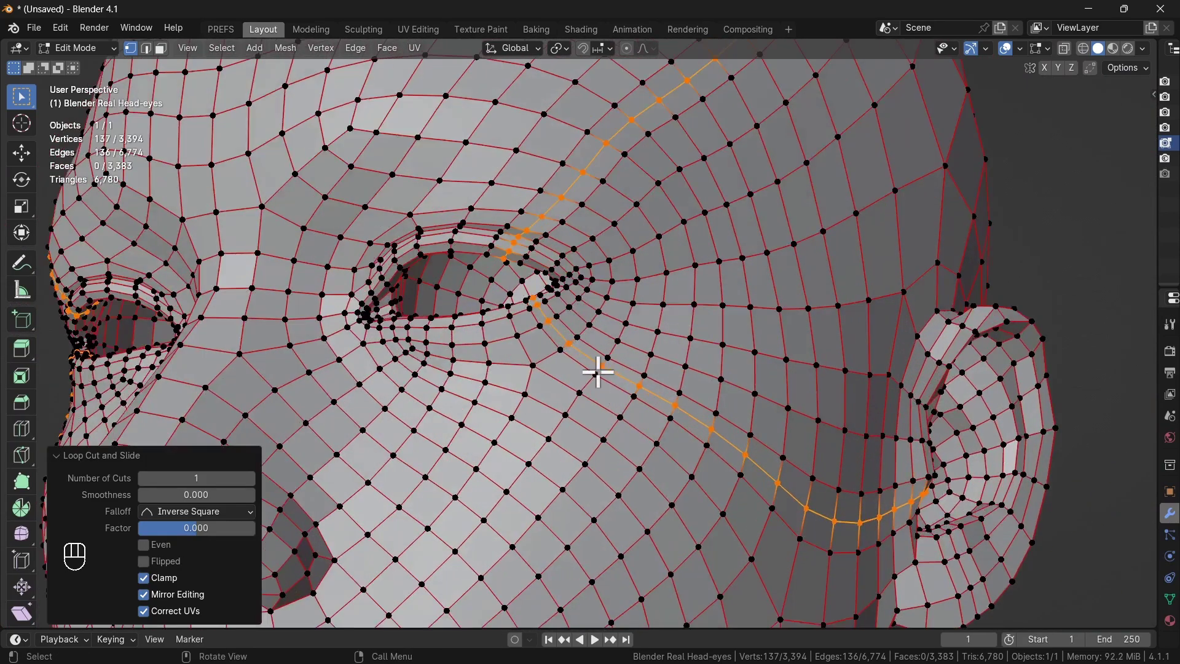
pyautogui.moveTo(519, 289); pyautogui.dragTo(405, 284, button='middle')
pyautogui.hotkey('ctrl', 'z')
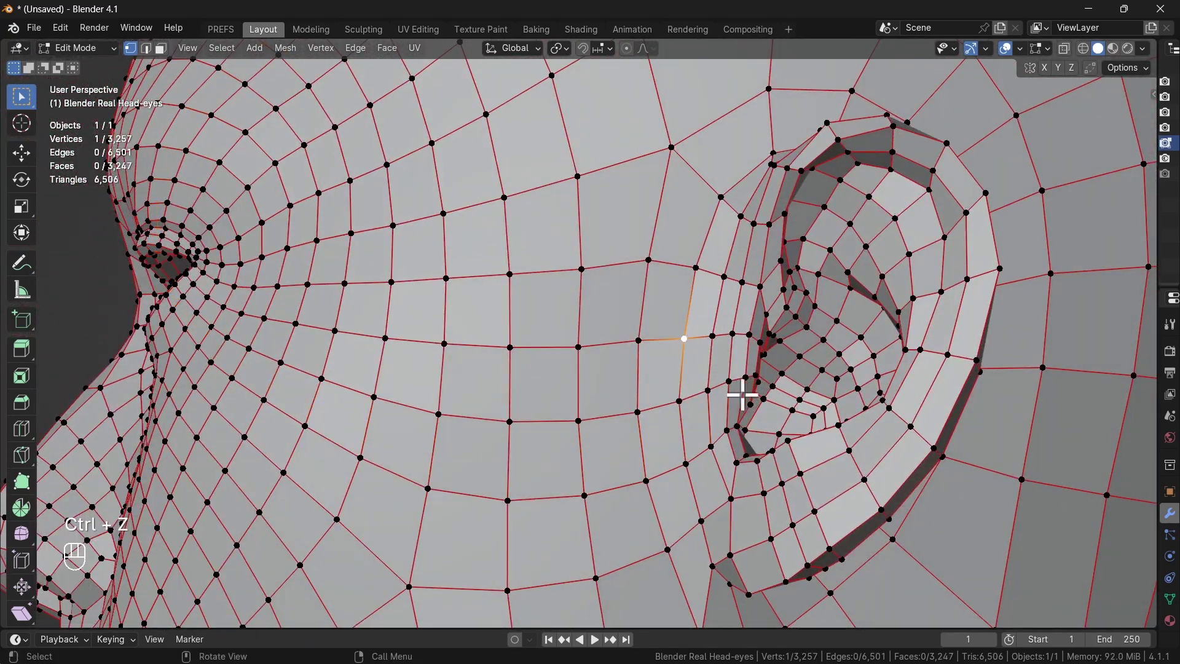
pyautogui.moveTo(758, 397); pyautogui.dragTo(670, 428, button='middle')
pyautogui.scroll(4, 708, 425)
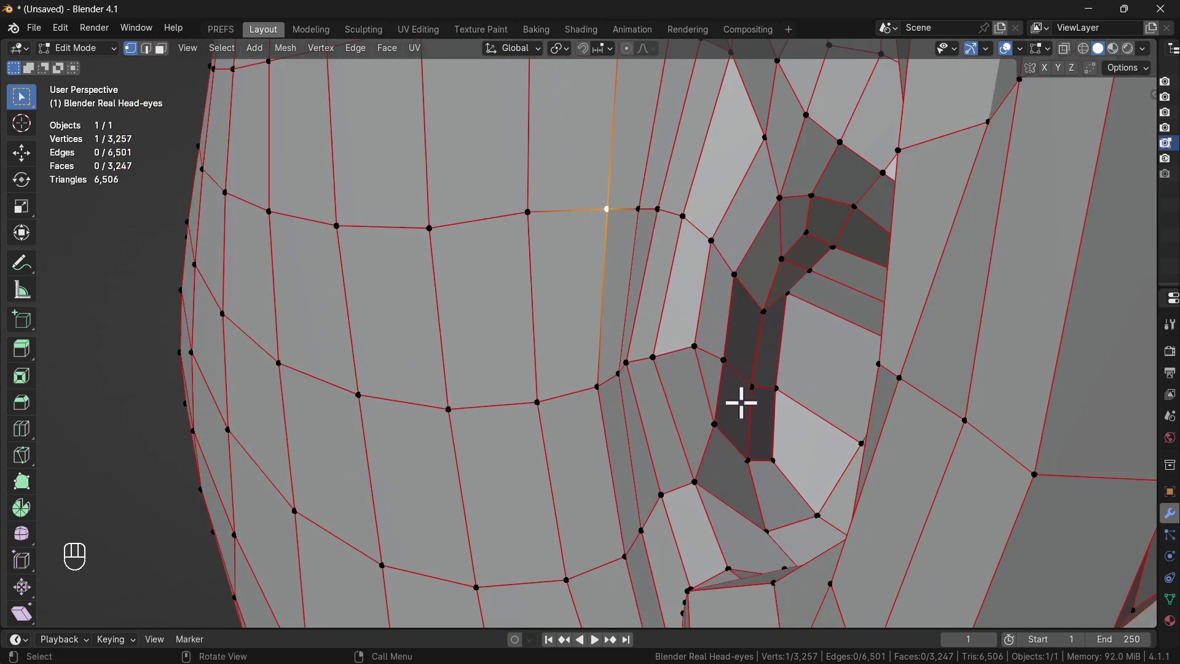
# Try a single centred loop cut across the narrow dark faces on the inner ear wall, and undo it.
pyautogui.keyDown('ctrl'); pyautogui.moveTo(742, 403); pyautogui.dragTo(619, 369, button='middle'); pyautogui.keyUp('ctrl')
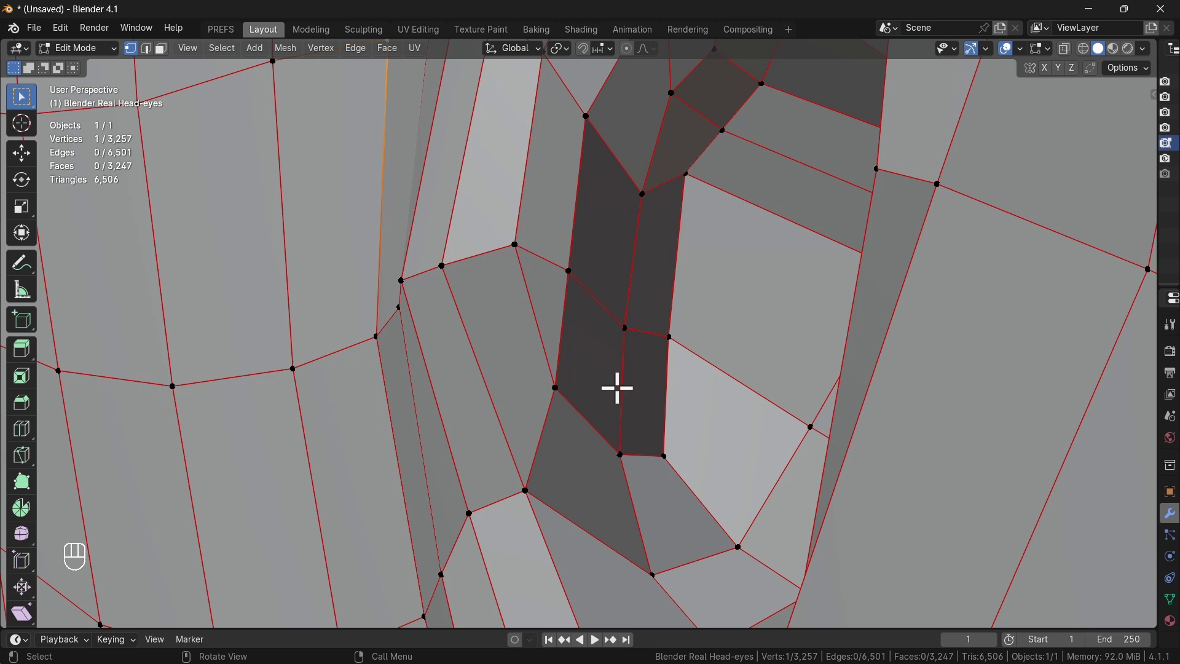
pyautogui.hotkey('ctrl', 'r')
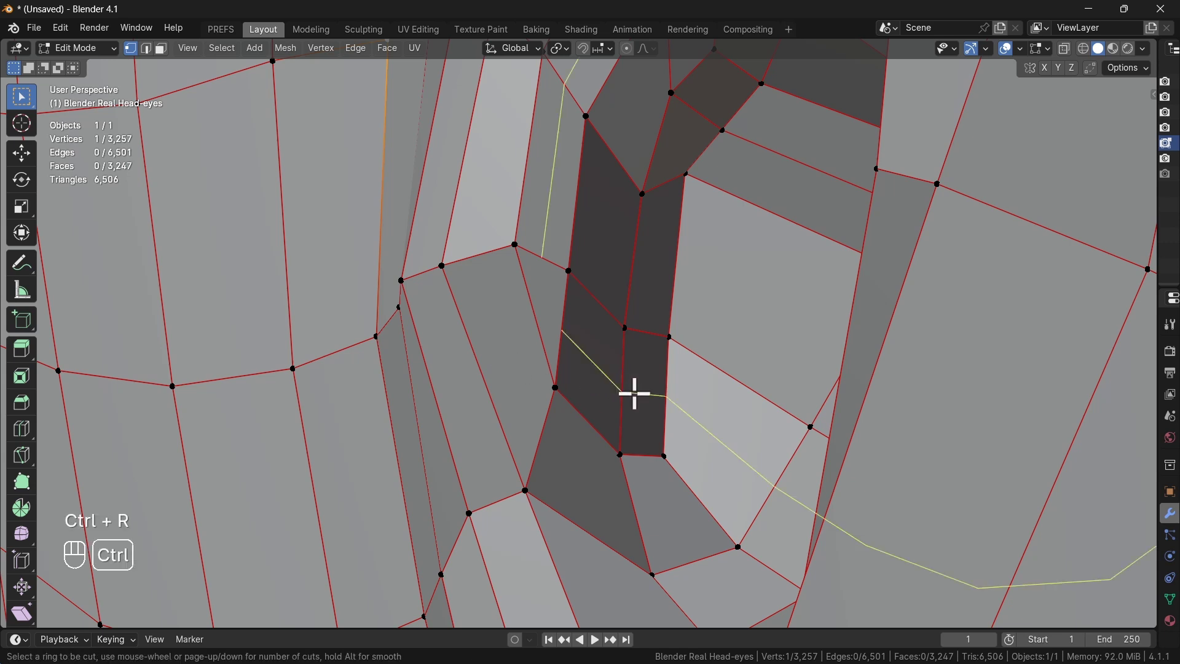
pyautogui.click(633, 390)
pyautogui.click(633, 390)
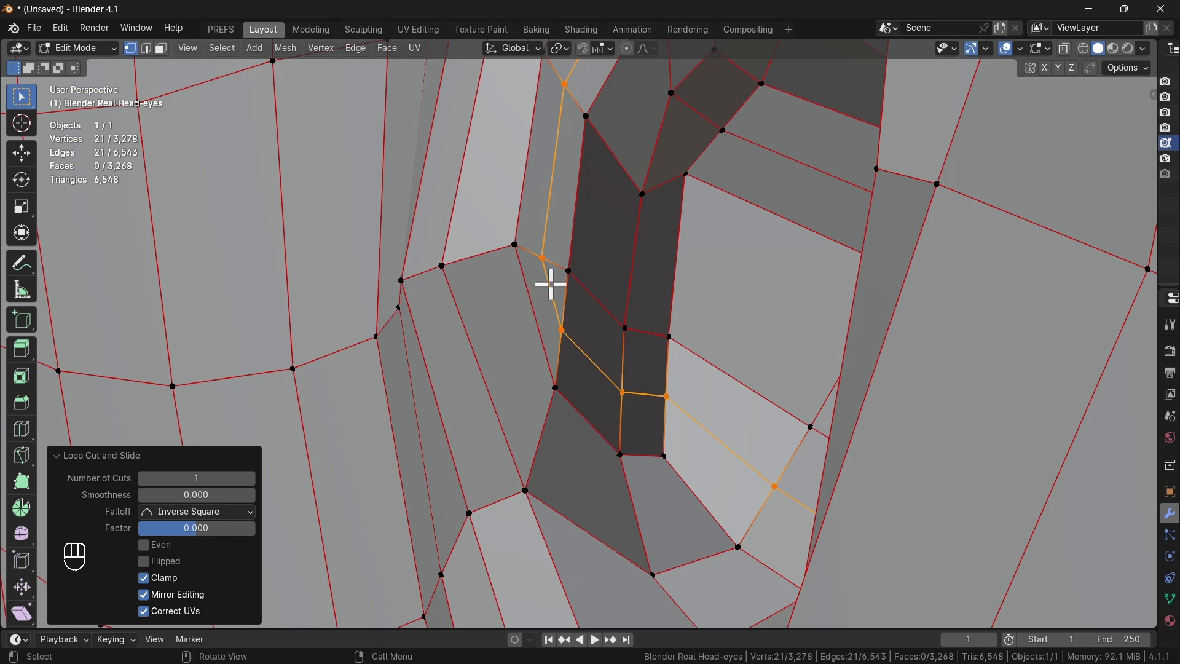
pyautogui.scroll(2, 553, 286)
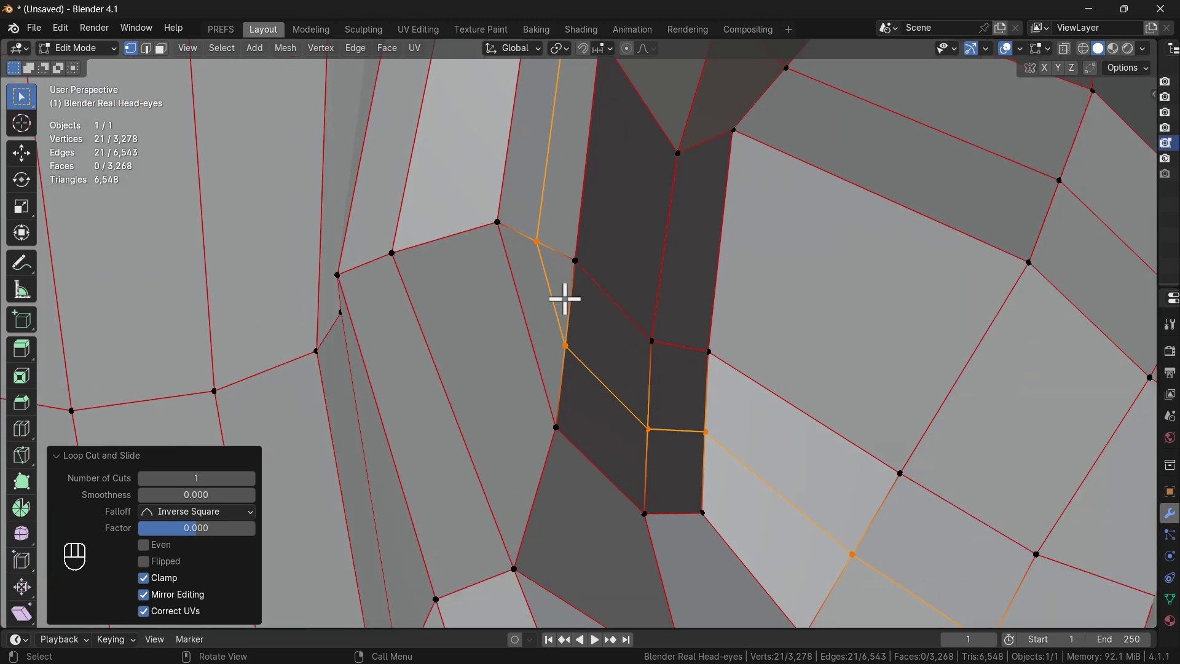
pyautogui.moveTo(581, 360); pyautogui.dragTo(543, 413, button='middle')
pyautogui.hotkey('ctrl', 'z')
# Connect two opposite corner vertices of the dark quad at the base of the ear opening, splitting it into two triangles.
pyautogui.scroll(-3, 641, 355)
pyautogui.scroll(3, 612, 378)
pyautogui.scroll(2, 605, 376)
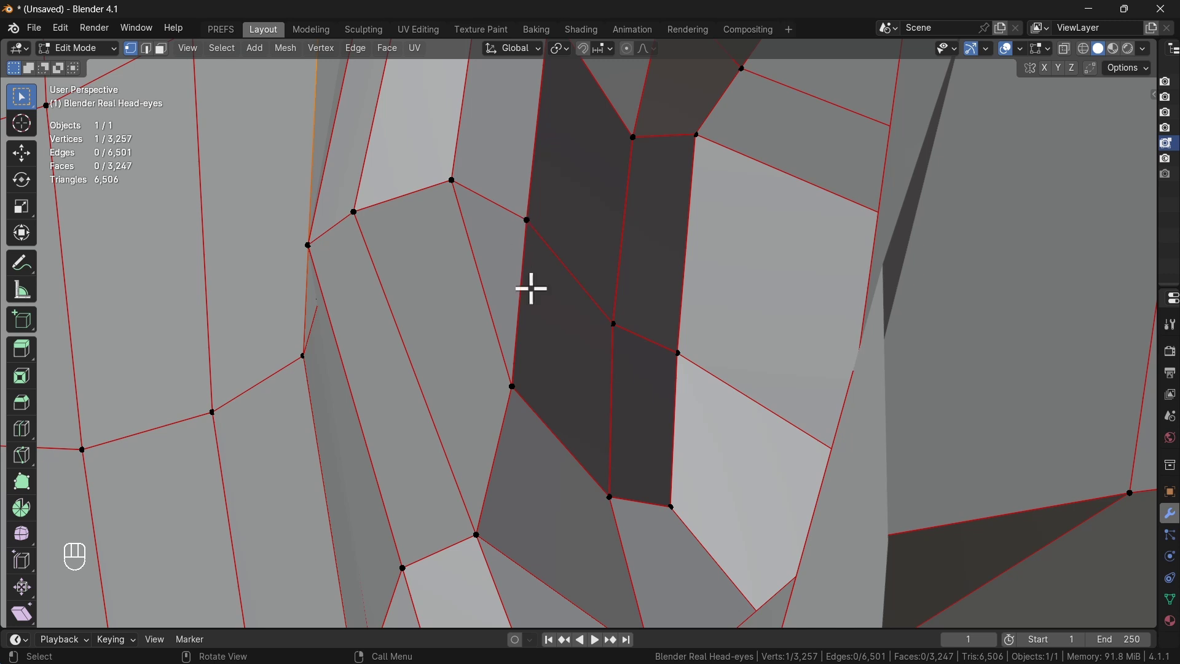
pyautogui.click(513, 389)
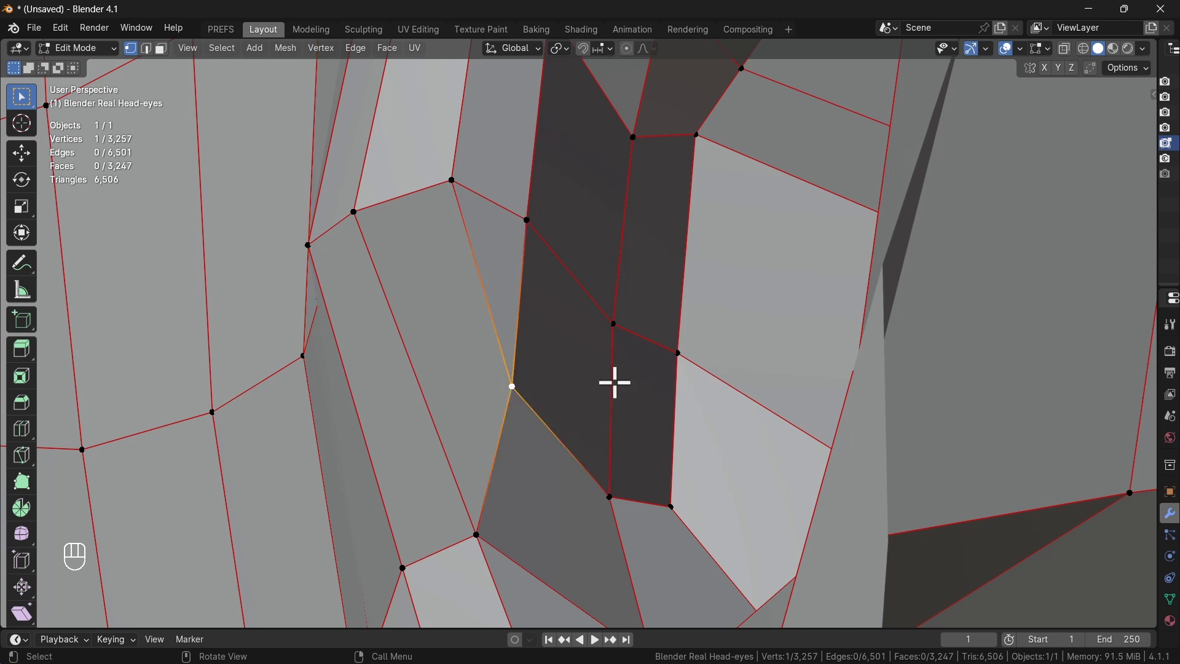
pyautogui.moveTo(615, 383); pyautogui.dragTo(564, 306, button='middle')
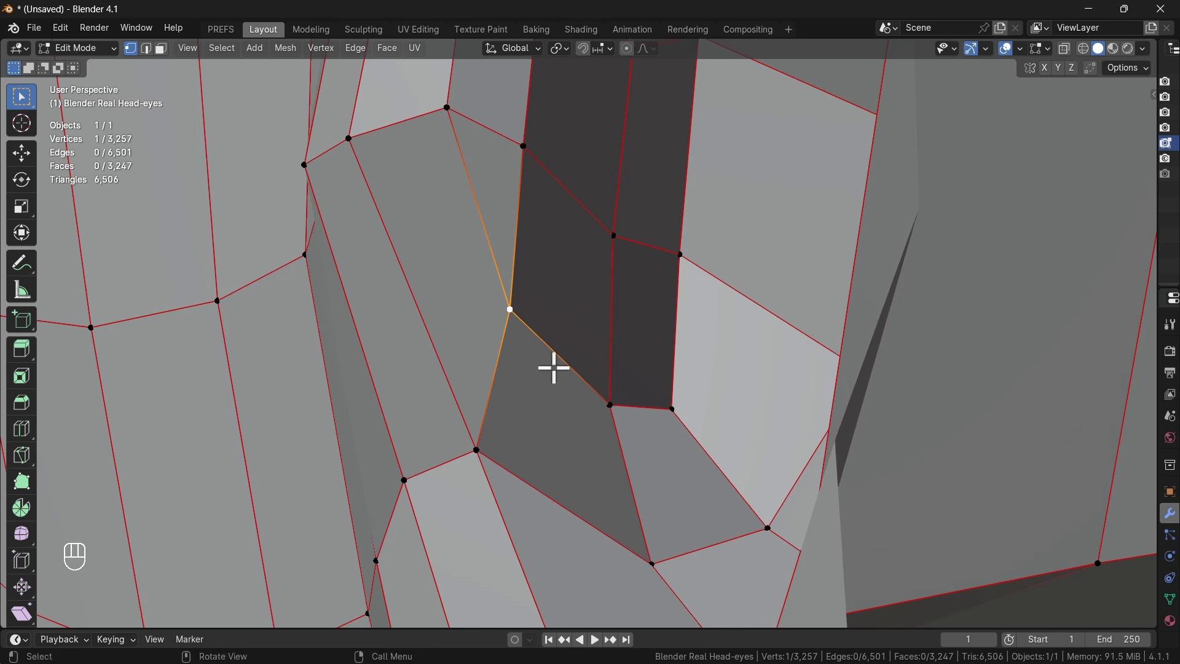
pyautogui.click(483, 451)
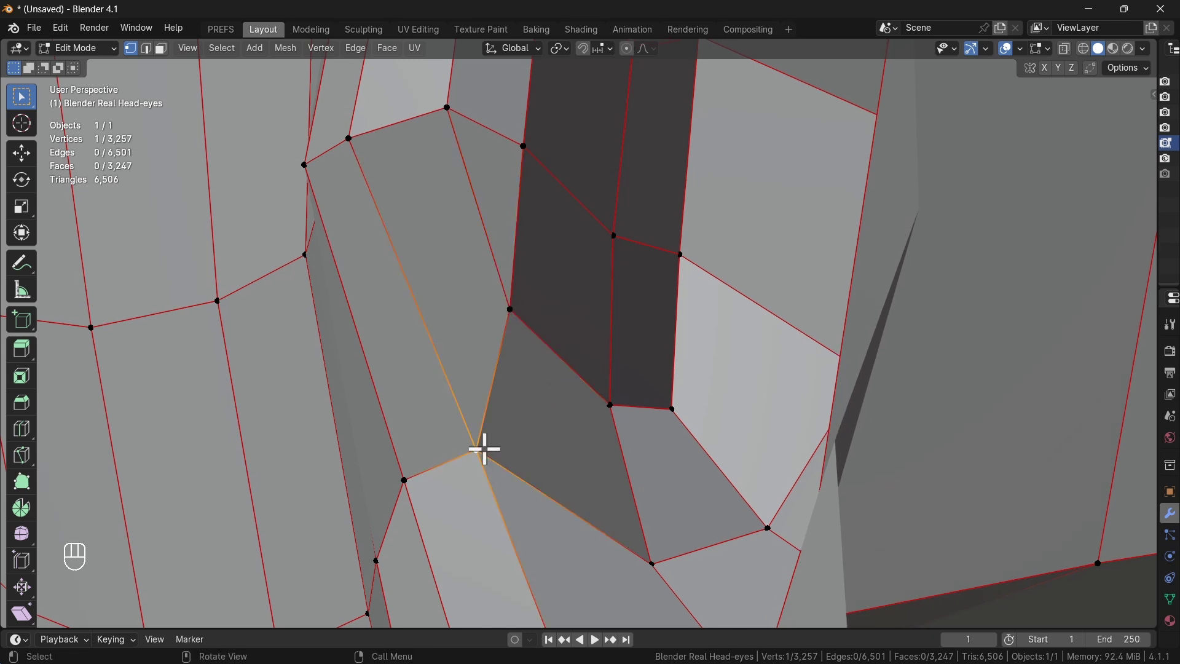
pyautogui.keyDown('shift'); pyautogui.click(614, 405); pyautogui.keyUp('shift')
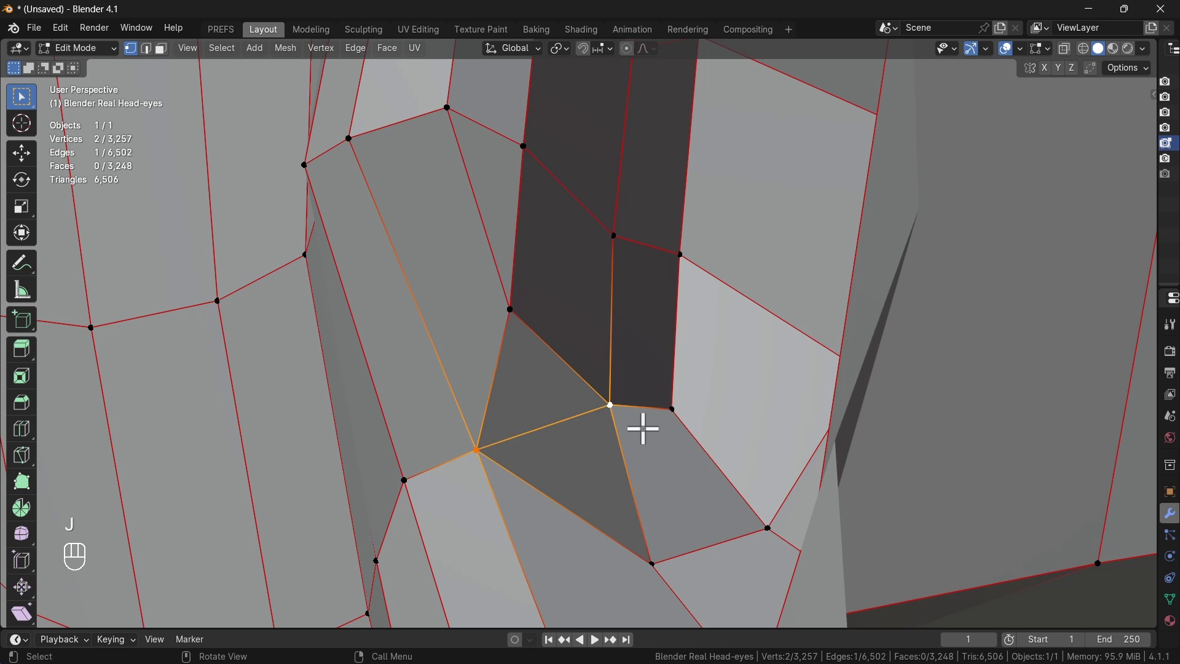
# Delete the front ear-wall vertex just above the new diagonal edge and inspect the rim of the opened hole.
pyautogui.click(510, 310)
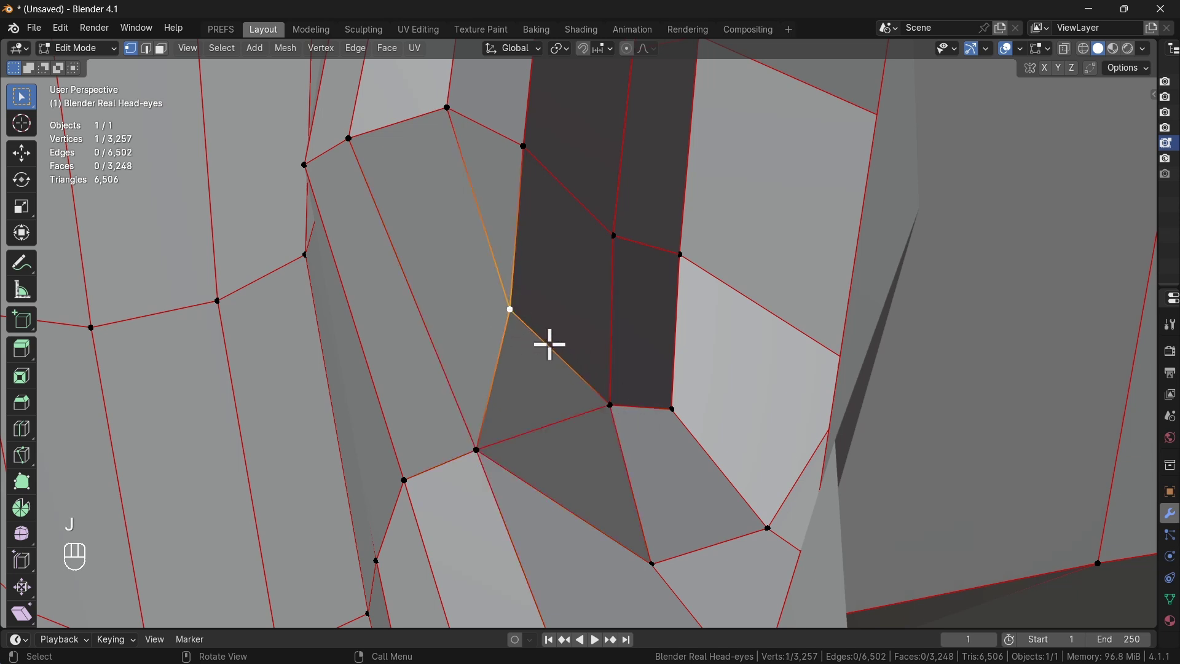
pyautogui.press('x')
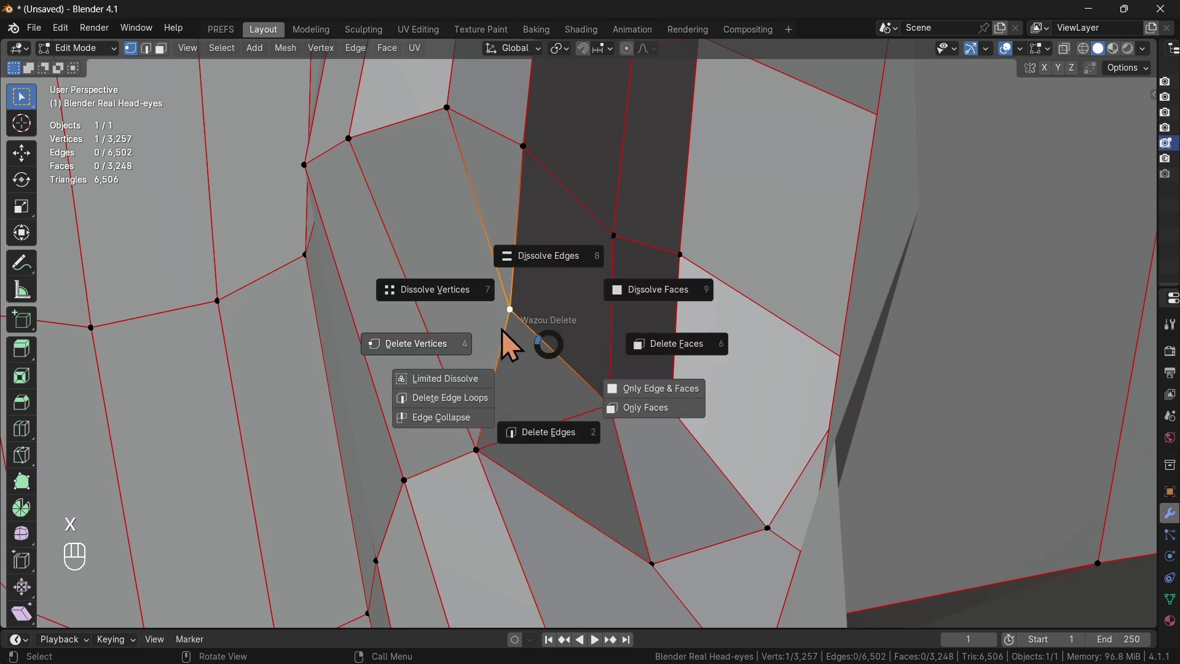
pyautogui.click(423, 344)
pyautogui.moveTo(525, 286); pyautogui.dragTo(530, 283, button='middle')
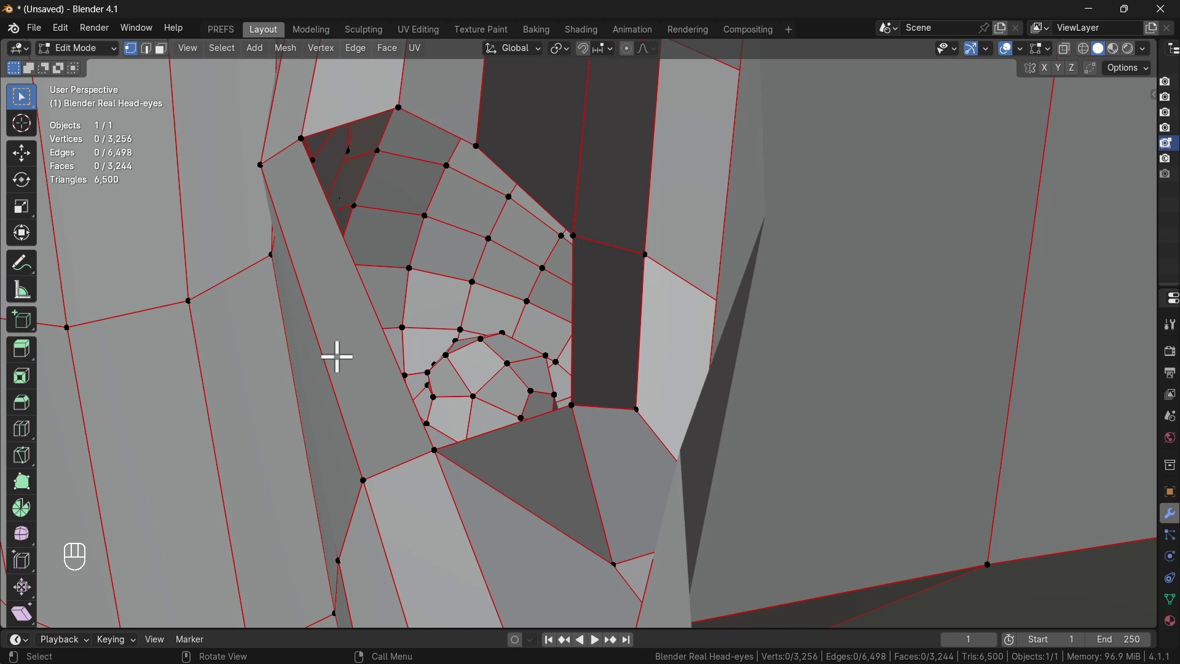
pyautogui.moveTo(340, 355); pyautogui.dragTo(369, 359, button='middle')
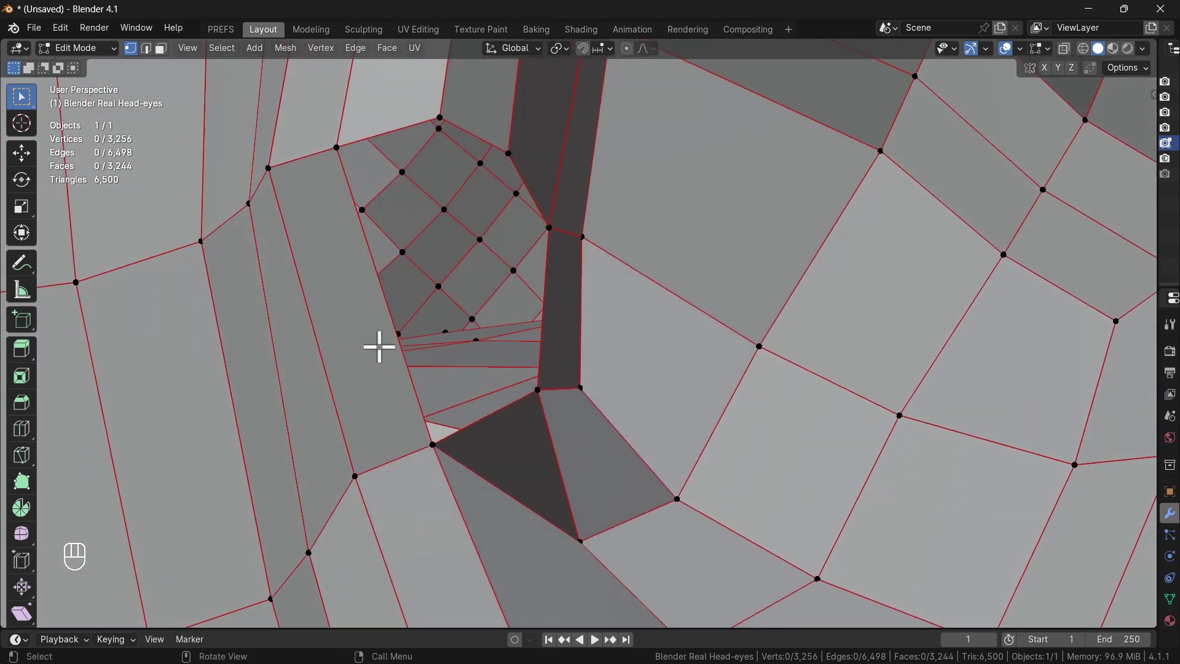
pyautogui.click(594, 241)
pyautogui.moveTo(543, 324); pyautogui.dragTo(492, 319, button='middle')
pyautogui.click(552, 187)
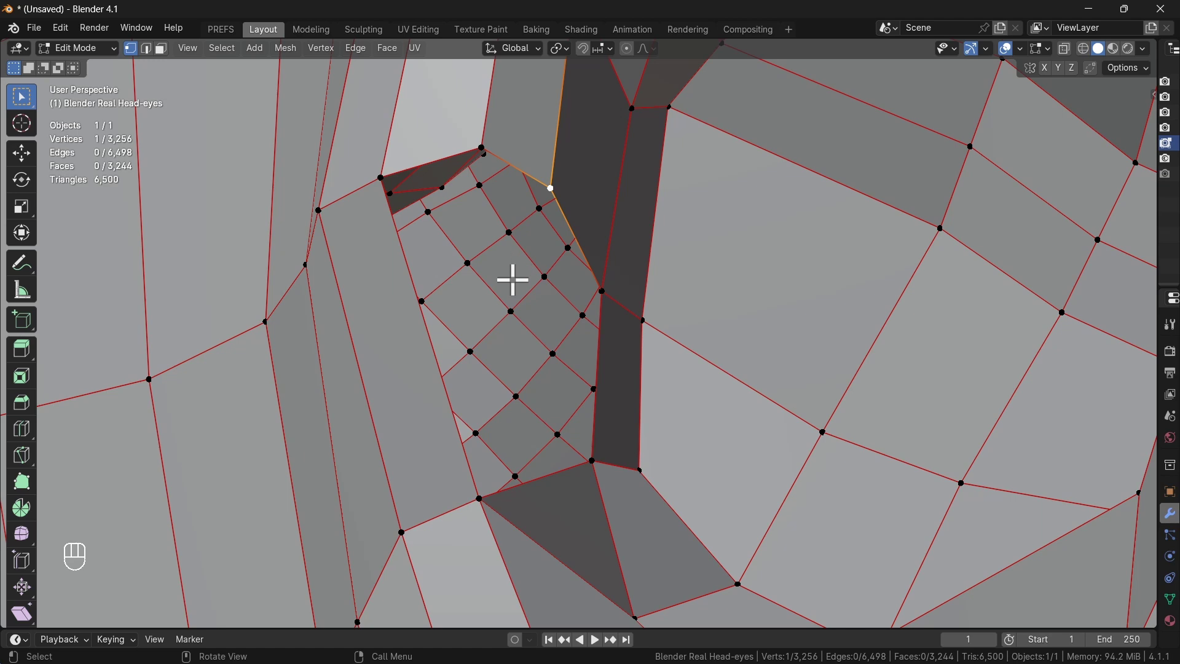
pyautogui.moveTo(554, 239); pyautogui.dragTo(547, 273, button='middle')
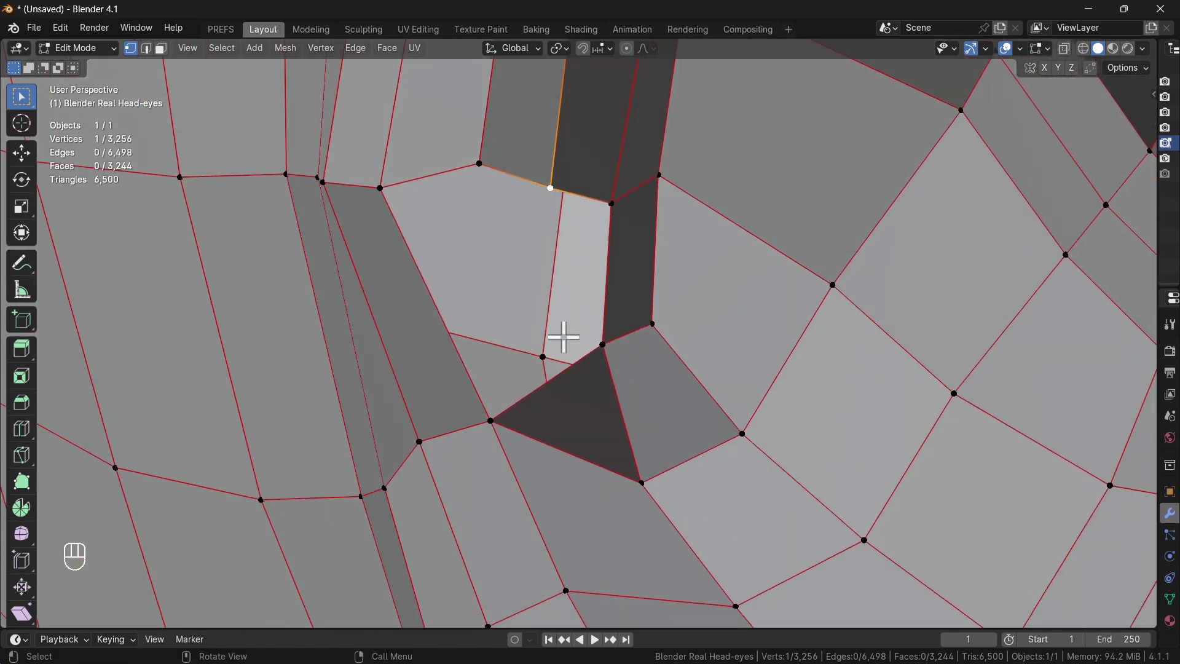
# Dissolve the lower edge of the triangle beneath the hole, merging it with the quad below.
pyautogui.keyDown('shift'); pyautogui.scroll(-4, 564, 337); pyautogui.keyUp('shift')
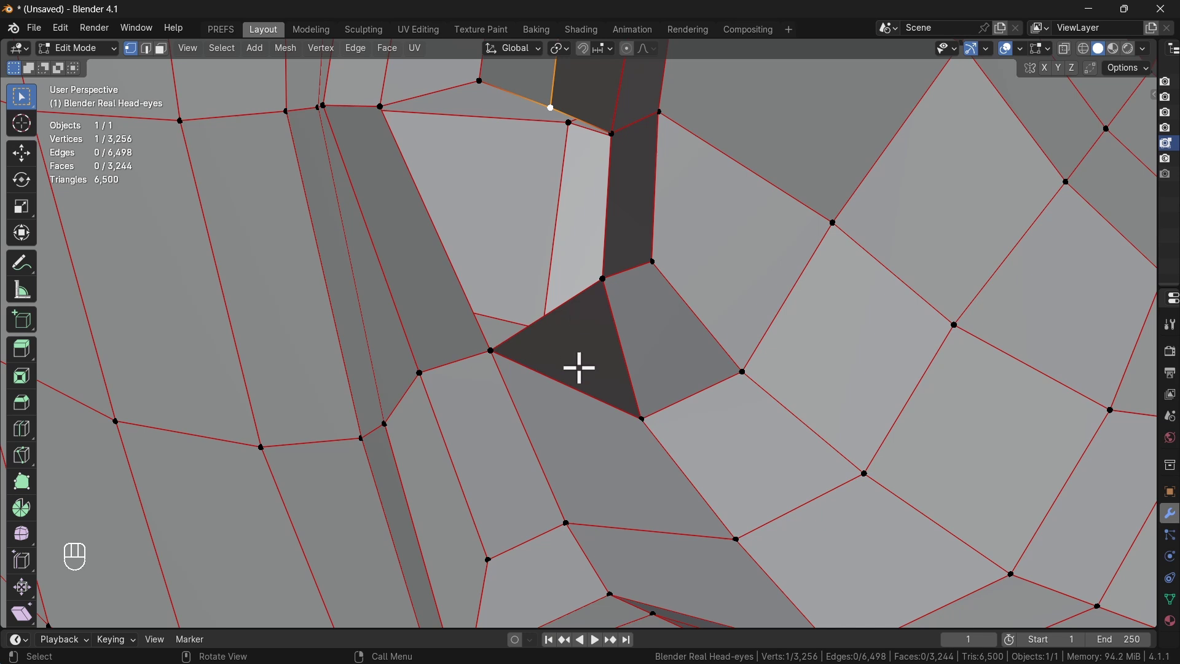
pyautogui.click(148, 49)
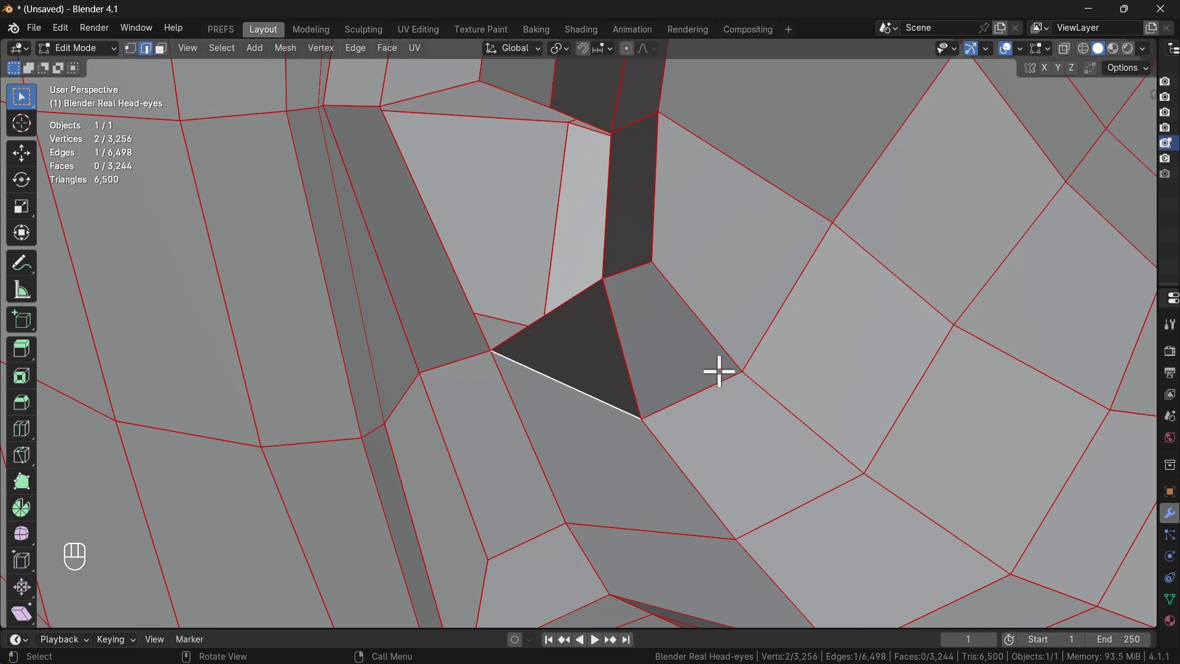
pyautogui.press('x')
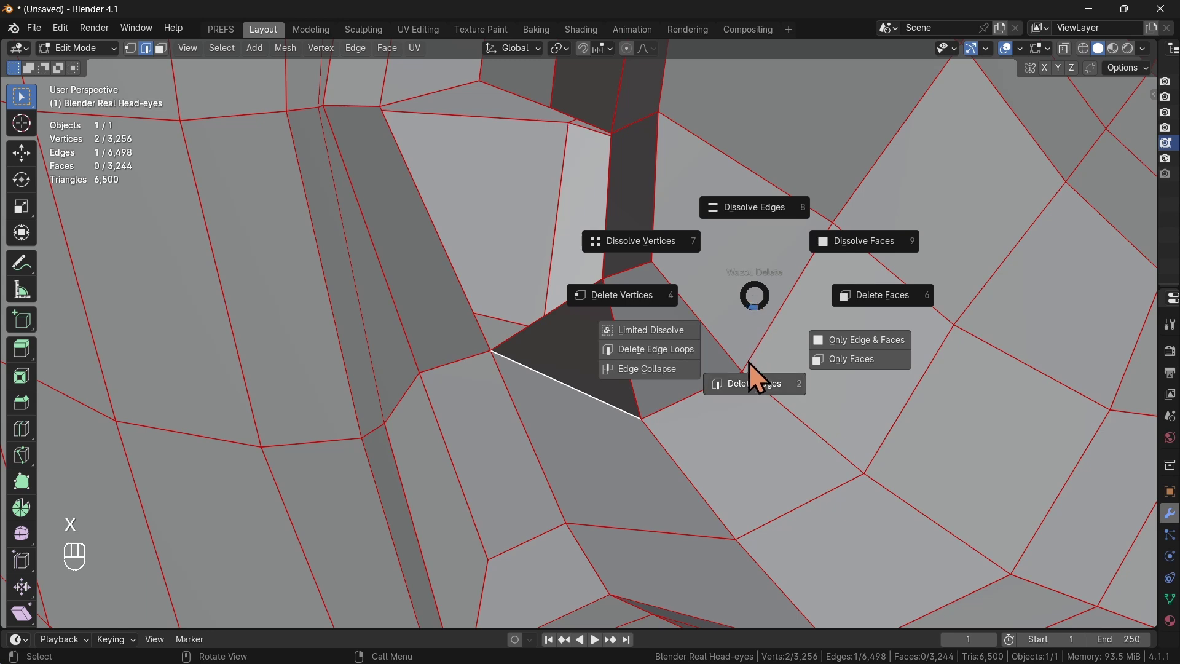
pyautogui.click(753, 206)
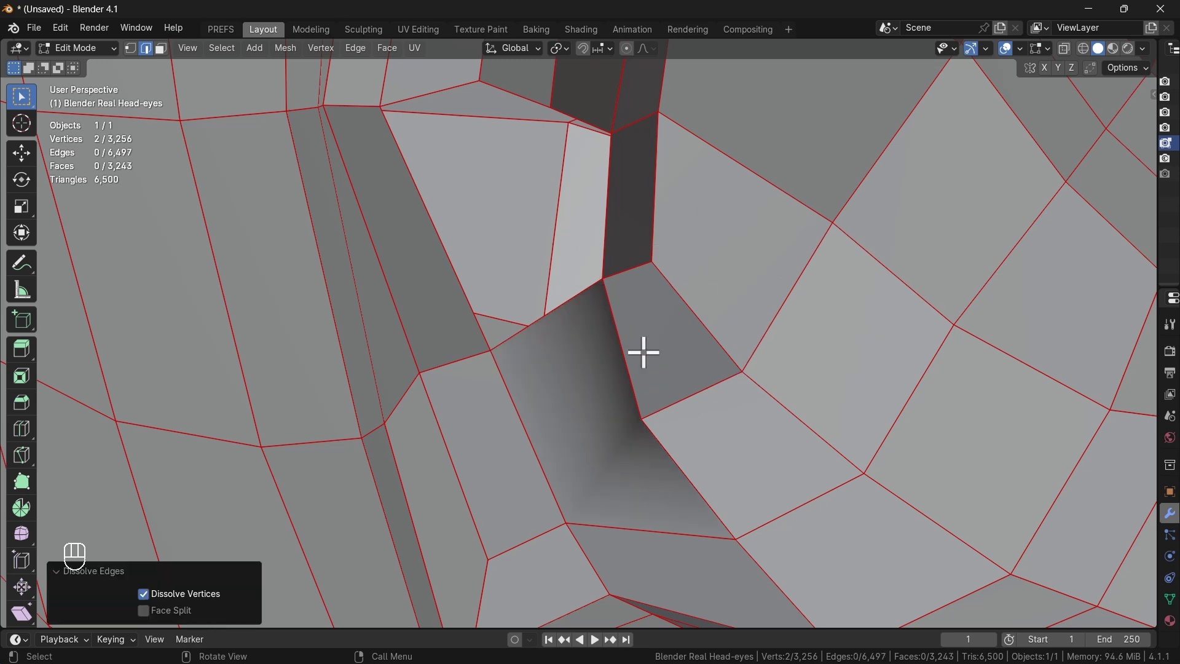
# Try a single centred loop cut across the cheek and through the merged face below the ear hole, and undo it.
pyautogui.moveTo(606, 382); pyautogui.dragTo(682, 285, button='middle')
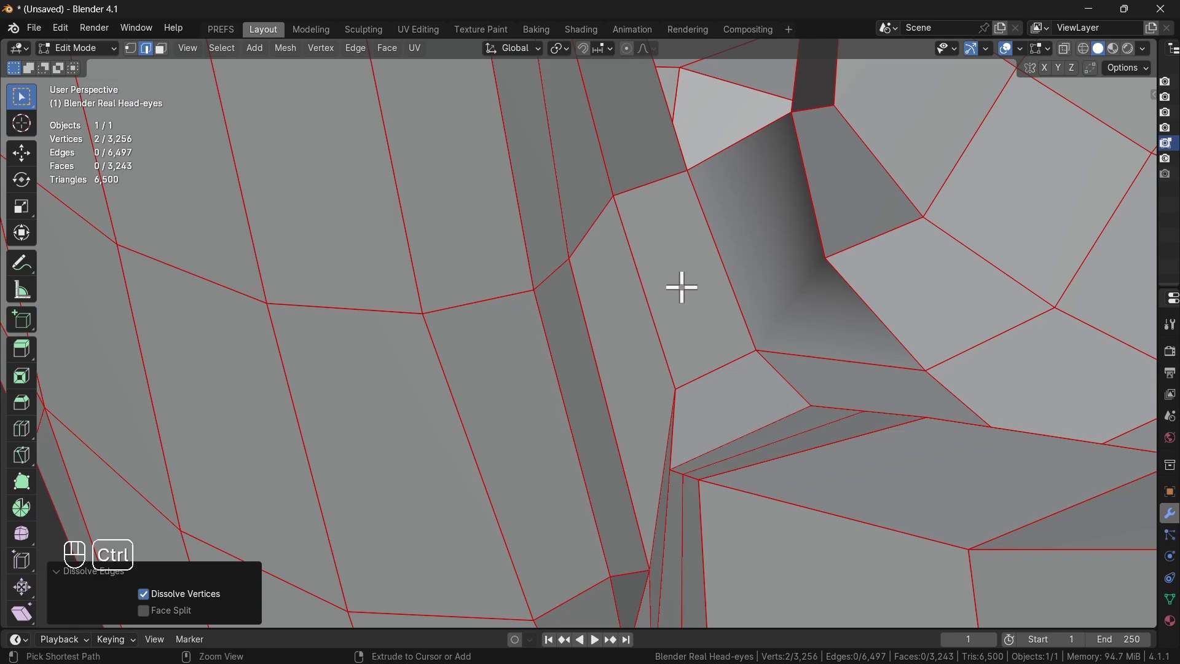
pyautogui.hotkey('ctrl', 'r')
pyautogui.scroll(-3, 679, 292)
pyautogui.click(640, 295)
pyautogui.rightClick(640, 298)
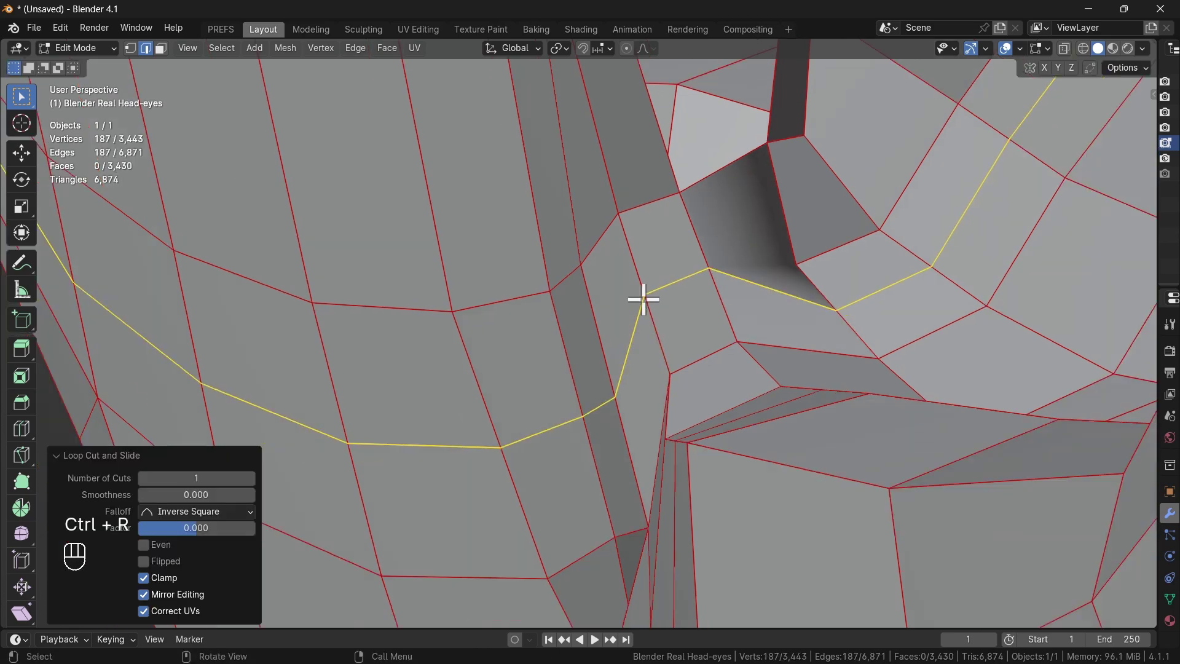
pyautogui.scroll(2, 628, 324)
pyautogui.moveTo(629, 324); pyautogui.dragTo(608, 370, button='middle')
pyautogui.scroll(-4, 606, 354)
pyautogui.scroll(1, 615, 369)
pyautogui.scroll(3, 614, 368)
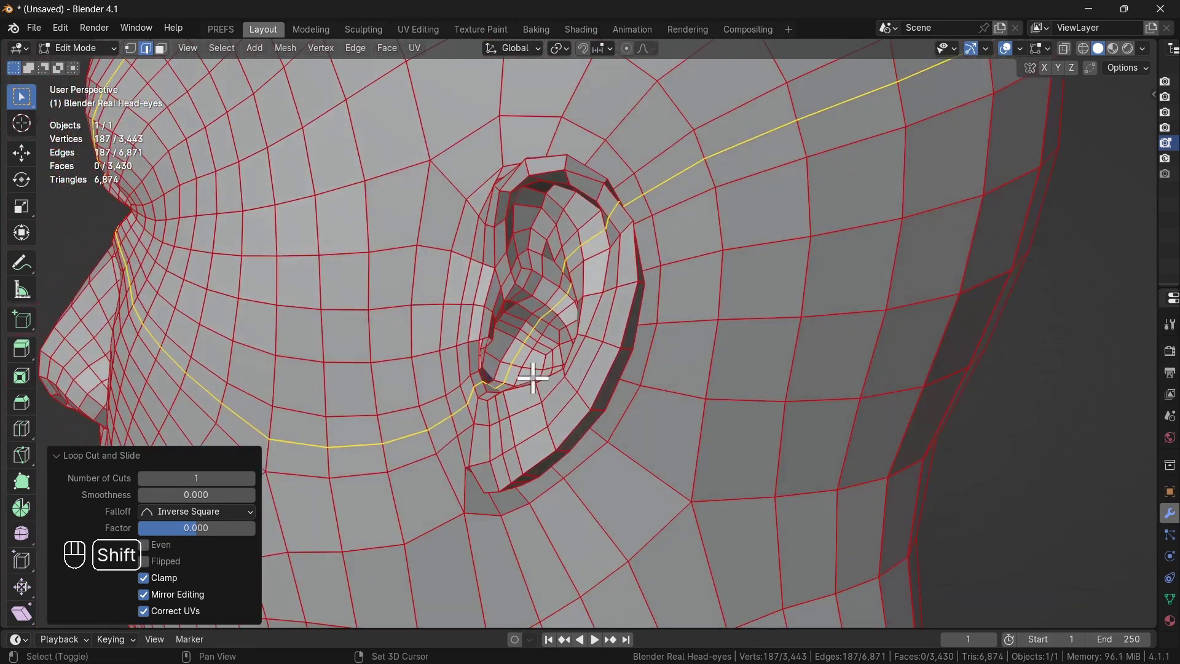
pyautogui.keyDown('shift'); pyautogui.moveTo(535, 377); pyautogui.dragTo(596, 376, button='middle'); pyautogui.keyUp('shift')
pyautogui.hotkey('ctrl', 'z')
# Fill the front part of the ear hole with a face between its lower corner and the three upper front rim vertices.
pyautogui.scroll(5, 545, 317)
pyautogui.scroll(2, 578, 327)
pyautogui.press('Tab')
pyautogui.click(414, 343)
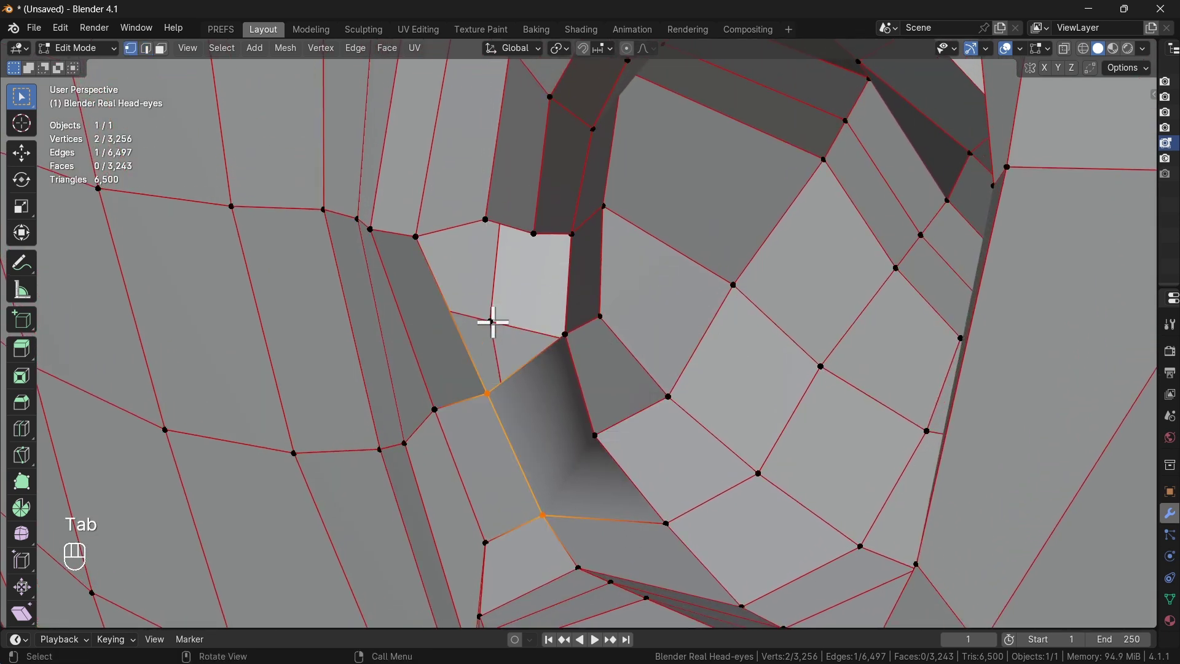
pyautogui.click(535, 236)
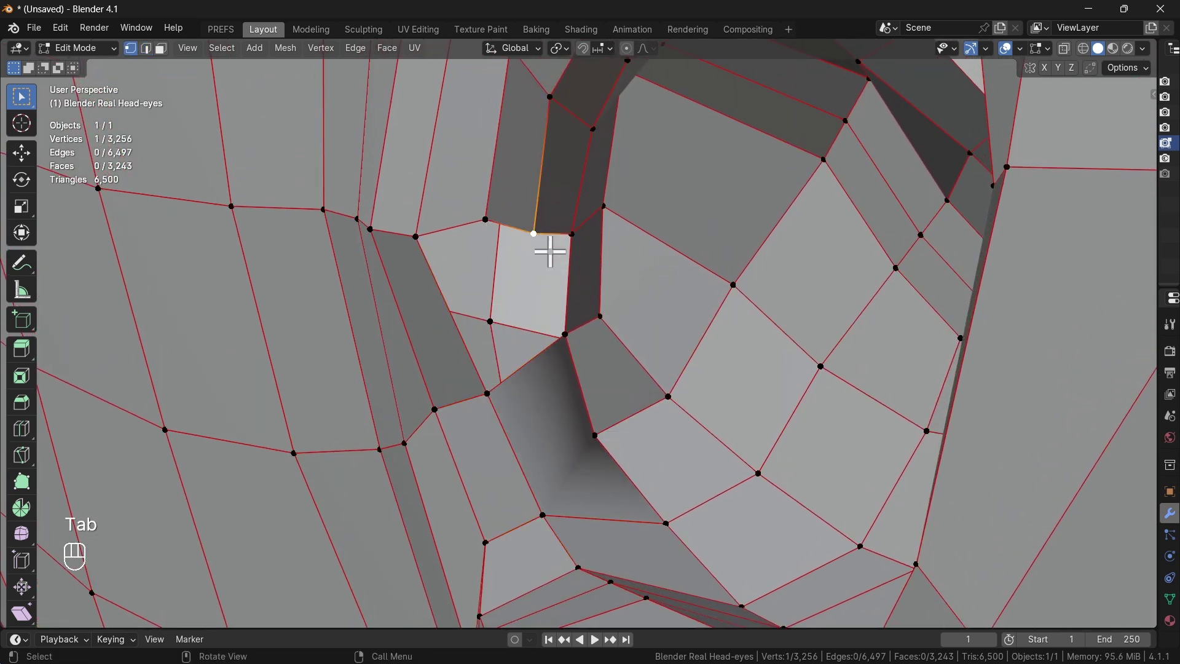
pyautogui.moveTo(584, 298); pyautogui.dragTo(590, 296, button='middle')
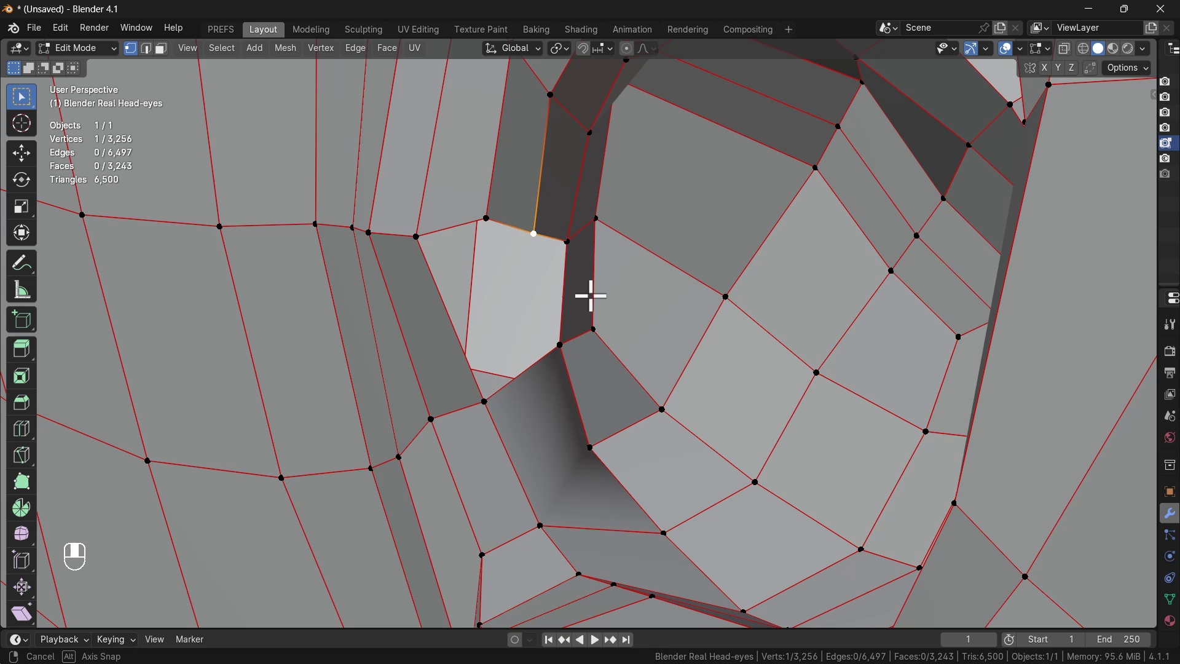
pyautogui.keyDown('shift'); pyautogui.click(485, 395); pyautogui.keyUp('shift')
pyautogui.keyDown('shift'); pyautogui.click(421, 239); pyautogui.keyUp('shift')
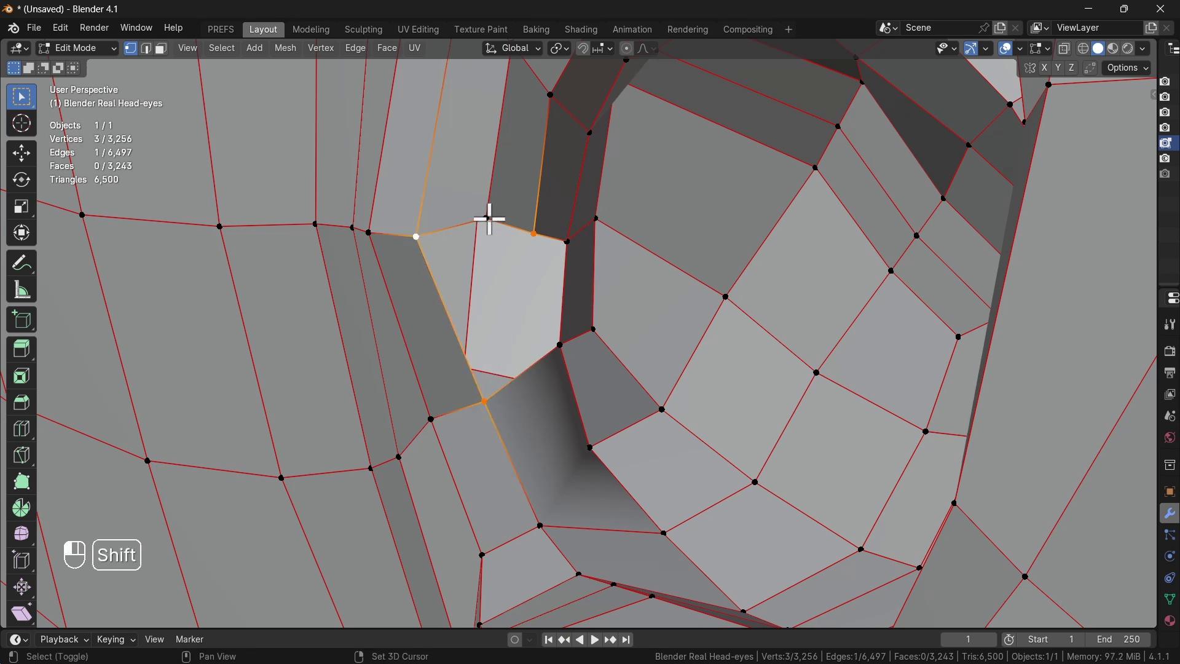
pyautogui.keyDown('shift'); pyautogui.click(488, 219); pyautogui.keyUp('shift')
pyautogui.press('f')
# Close the remaining inner part of the ear hole with a four-sided face.
pyautogui.moveTo(643, 309); pyautogui.dragTo(585, 299, button='middle')
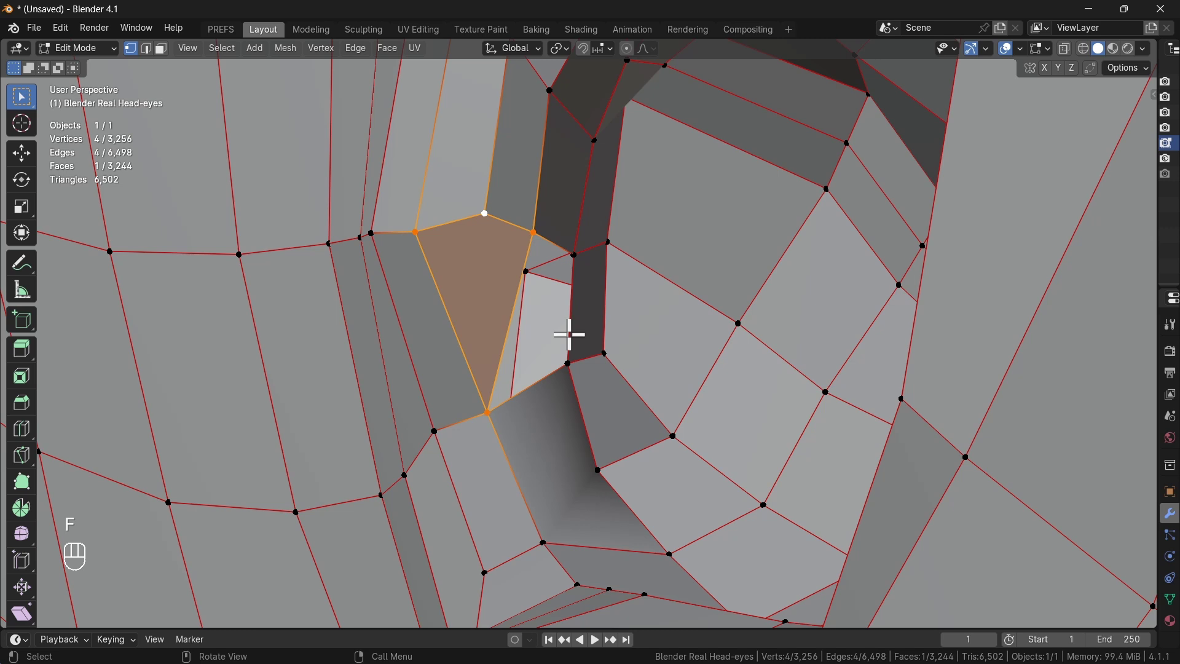
pyautogui.click(568, 365)
pyautogui.keyDown('shift'); pyautogui.click(574, 257); pyautogui.keyUp('shift')
pyautogui.keyDown('shift'); pyautogui.click(538, 243); pyautogui.keyUp('shift')
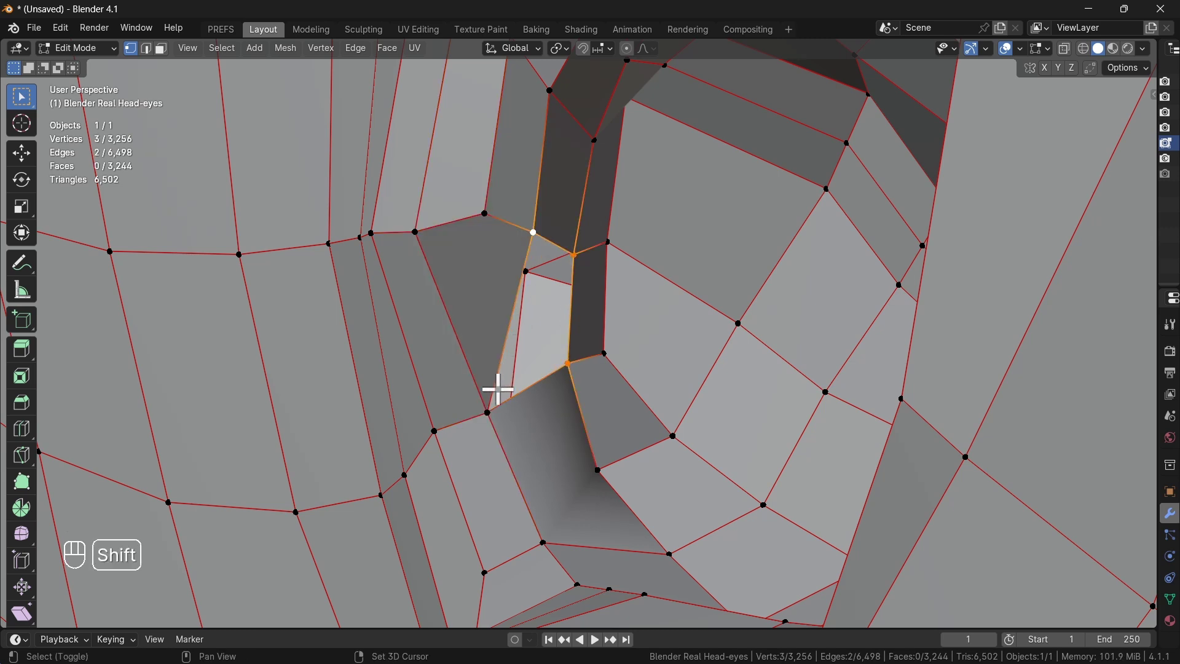
pyautogui.keyDown('shift'); pyautogui.click(493, 408); pyautogui.keyUp('shift')
pyautogui.press('f')
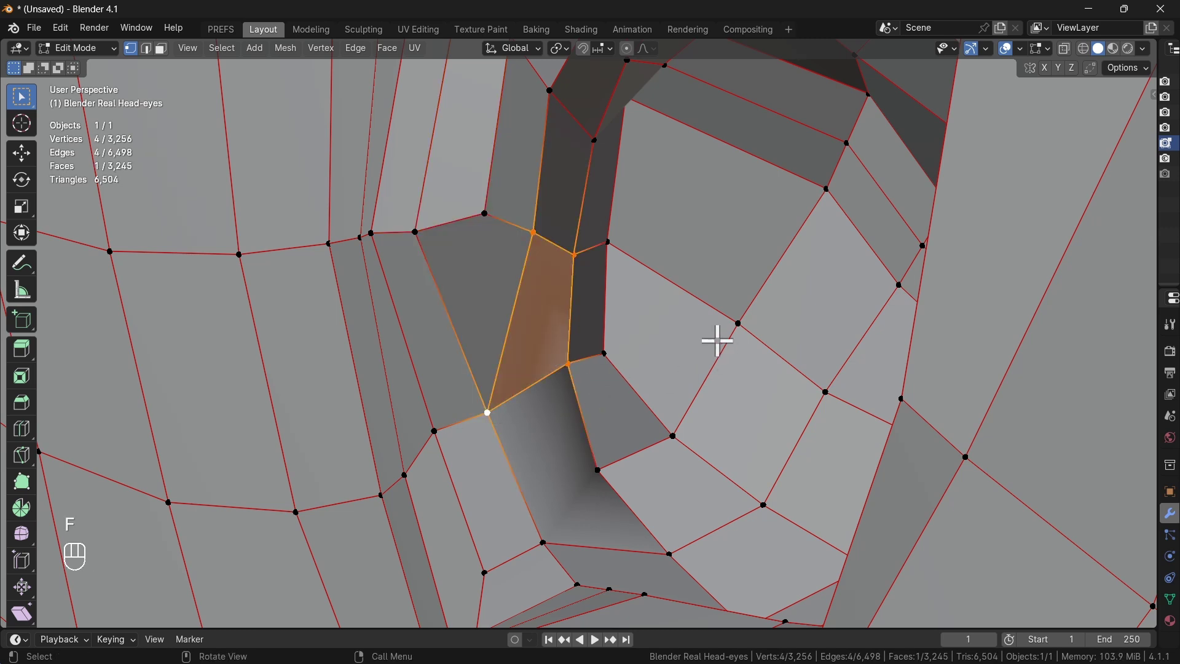
# Connect the lower front corner of the merged face below the filled hole to its inner middle vertex with an edge.
pyautogui.moveTo(714, 340)
pyautogui.mouseDown(button='middle')
pyautogui.moveTo(693, 345)
pyautogui.moveTo(704, 342)
pyautogui.mouseUp(button='middle')
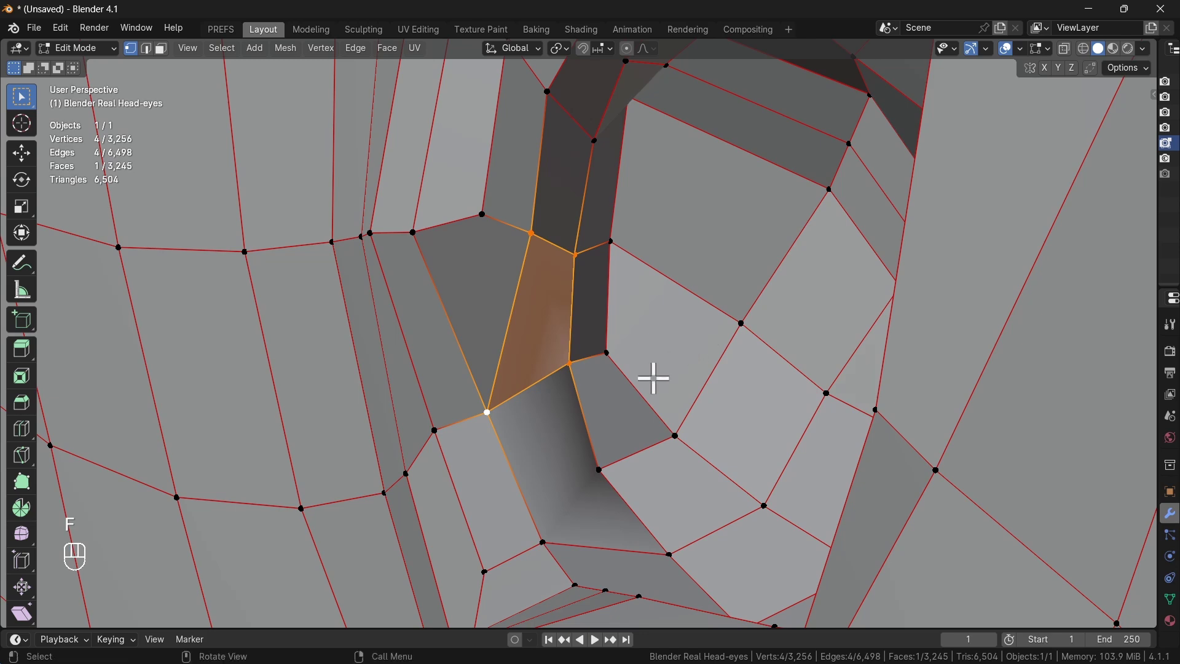
pyautogui.keyDown('shift'); pyautogui.moveTo(654, 377); pyautogui.dragTo(614, 332, button='middle'); pyautogui.keyUp('shift')
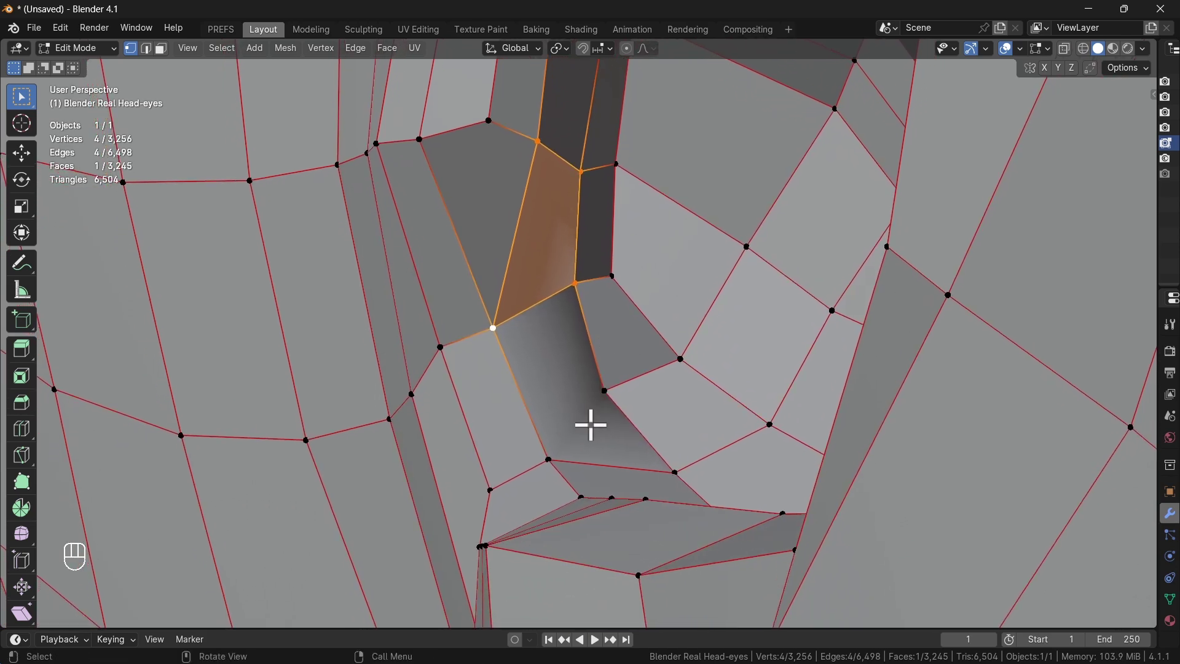
pyautogui.moveTo(575, 423)
pyautogui.mouseDown(button='middle')
pyautogui.moveTo(574, 445)
pyautogui.moveTo(600, 432)
pyautogui.moveTo(666, 458)
pyautogui.moveTo(593, 434)
pyautogui.moveTo(595, 416)
pyautogui.moveTo(561, 424)
pyautogui.moveTo(575, 425)
pyautogui.moveTo(566, 440)
pyautogui.mouseUp(button='middle')
pyautogui.click(560, 452)
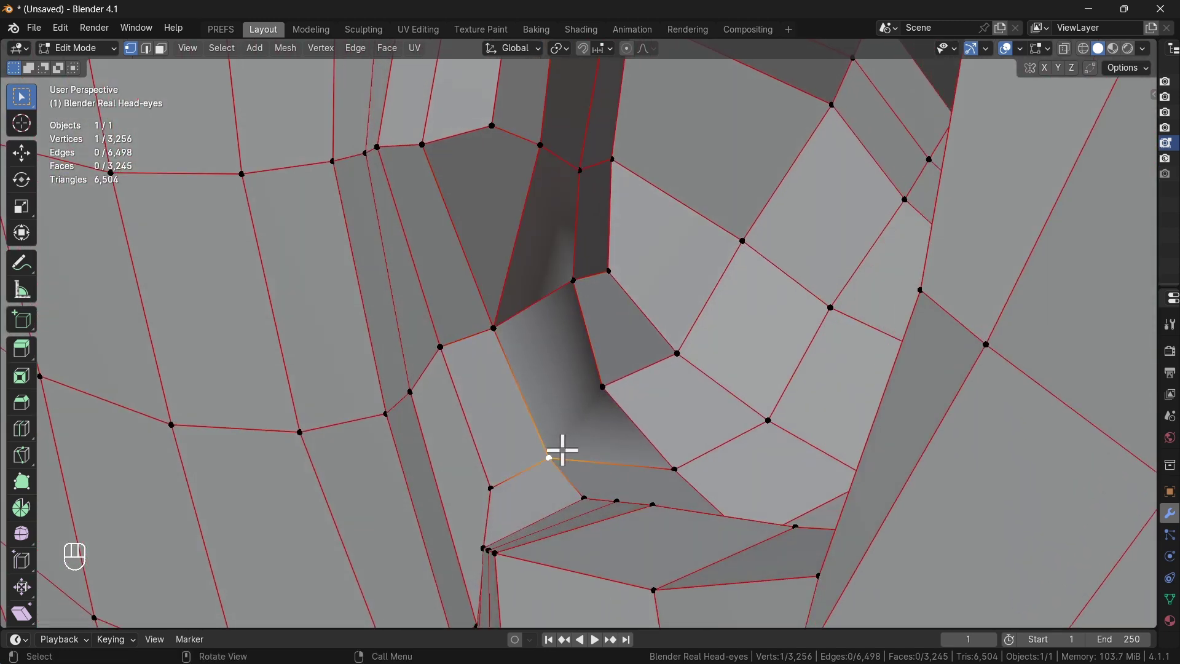
pyautogui.keyDown('shift'); pyautogui.click(609, 392); pyautogui.keyUp('shift')
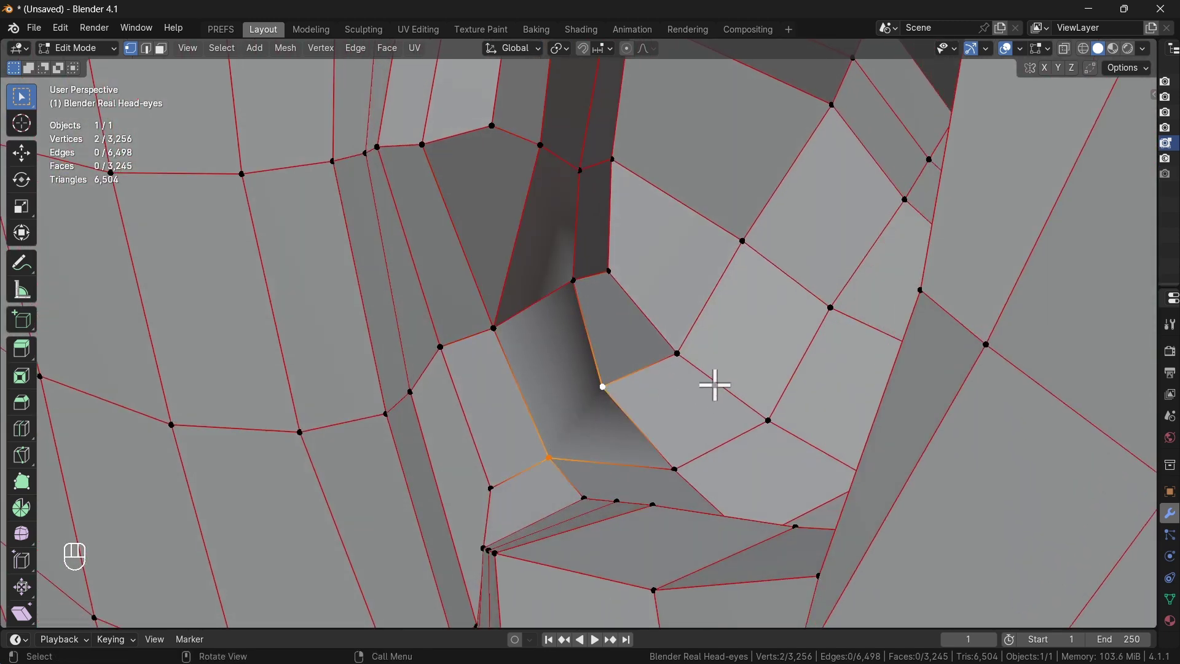
pyautogui.moveTo(583, 387)
pyautogui.mouseDown(button='middle')
pyautogui.moveTo(561, 393)
pyautogui.moveTo(600, 387)
pyautogui.mouseUp(button='middle')
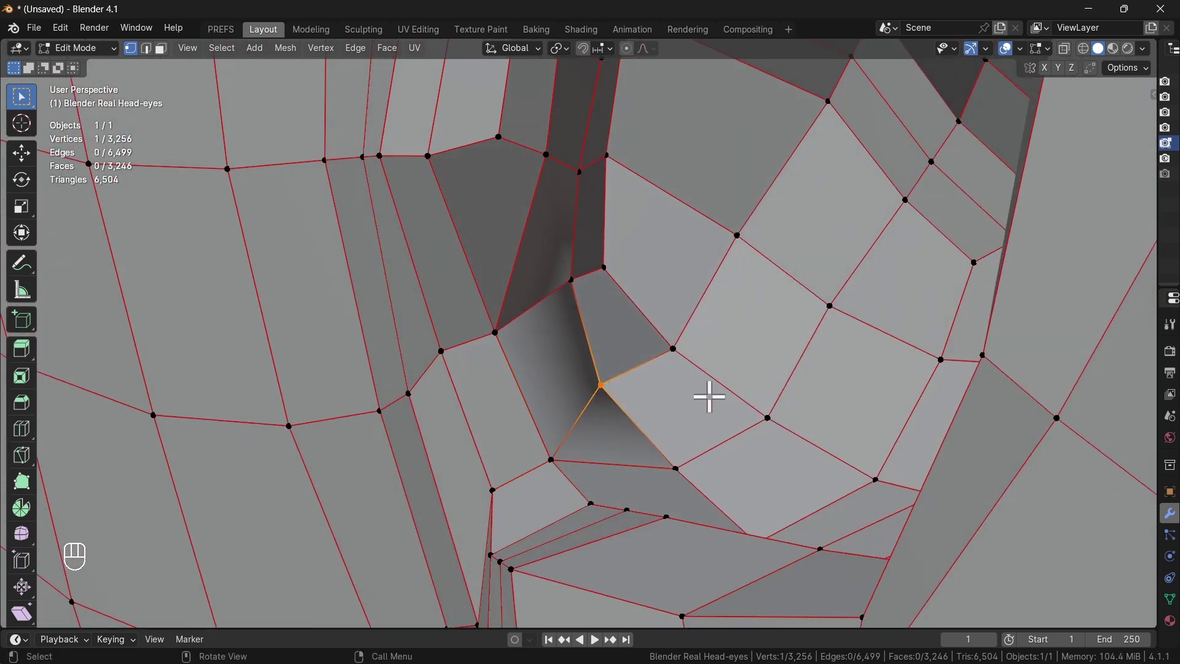
pyautogui.press('g')
pyautogui.rightClick(756, 367)
pyautogui.moveTo(628, 381); pyautogui.dragTo(653, 393, button='middle')
pyautogui.moveTo(656, 390)
pyautogui.mouseDown(button='middle')
pyautogui.moveTo(672, 372)
pyautogui.moveTo(641, 372)
pyautogui.mouseUp(button='middle')
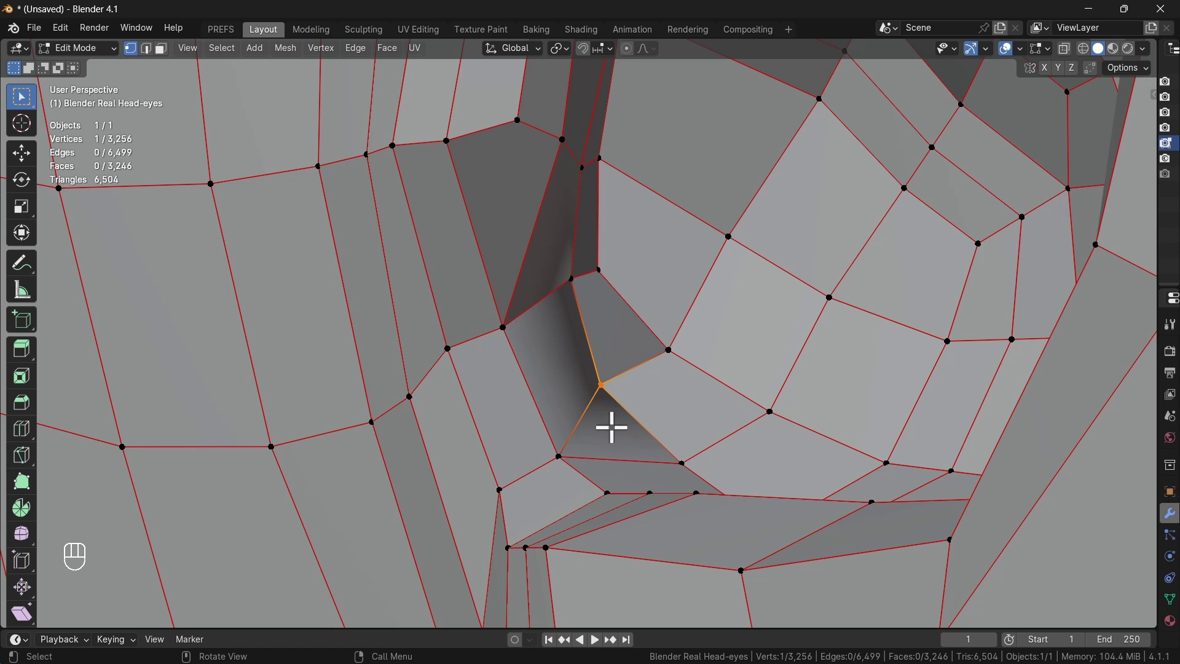
# Examine the rebuilt faces inside the ear, the back of the ear and the surrounding topology from several angles.
pyautogui.moveTo(616, 400); pyautogui.dragTo(713, 414, button='middle')
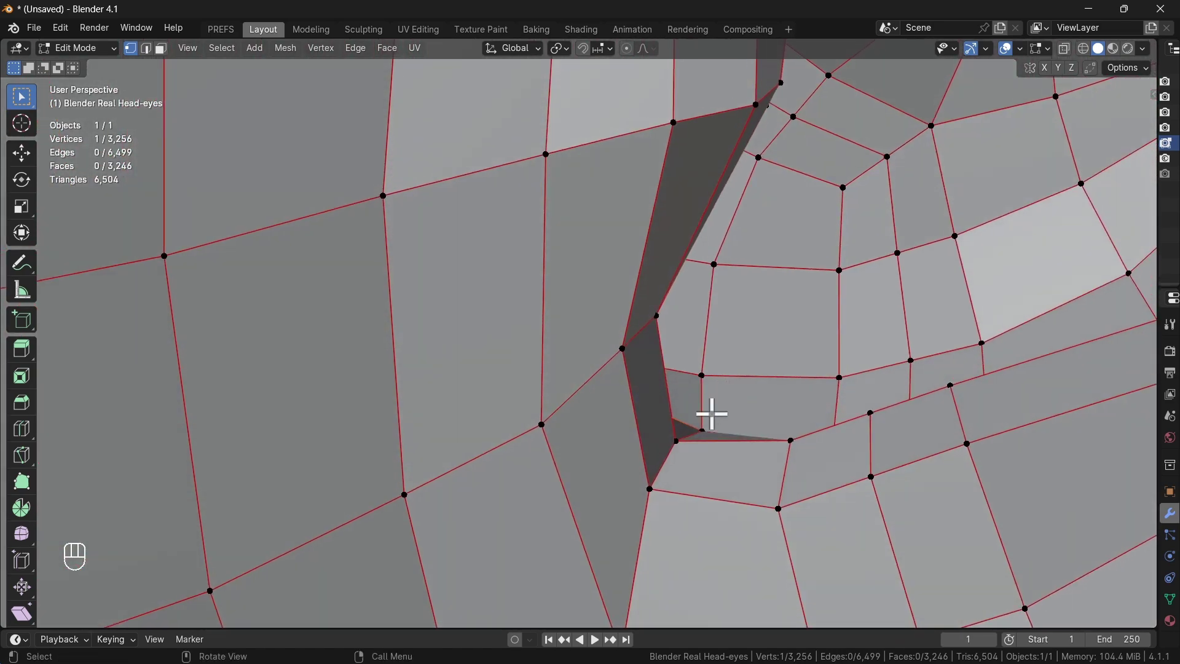
pyautogui.scroll(-6, 697, 418)
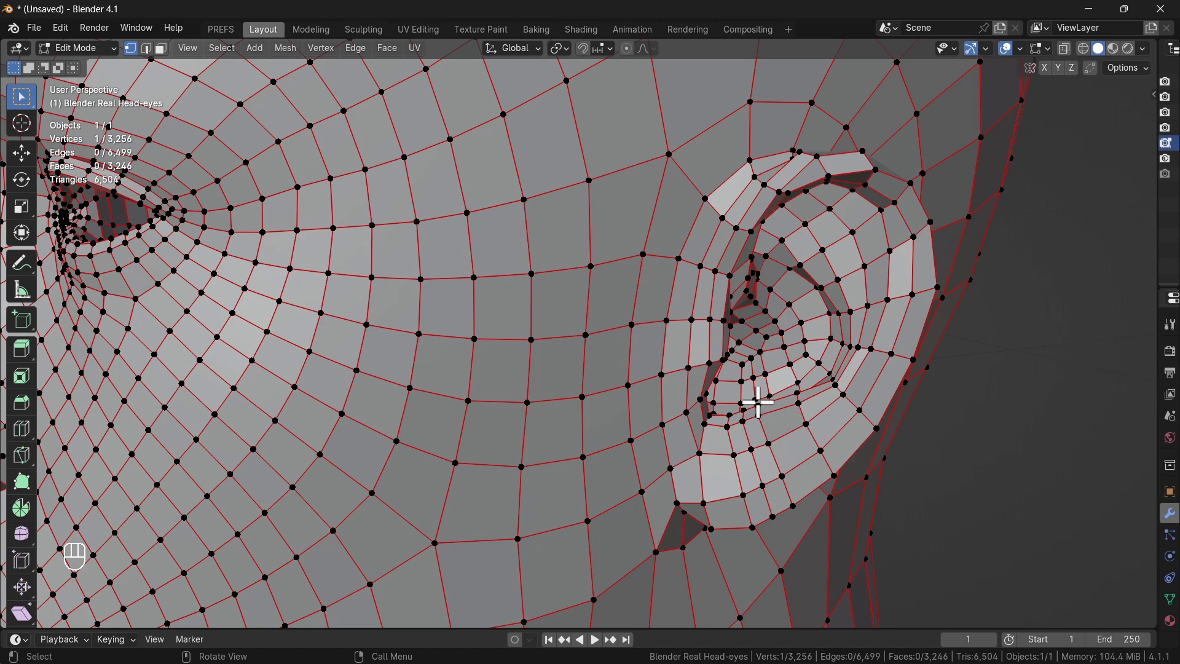
pyautogui.moveTo(744, 404); pyautogui.dragTo(566, 384, button='middle')
pyautogui.moveTo(717, 430); pyautogui.dragTo(614, 387, button='middle')
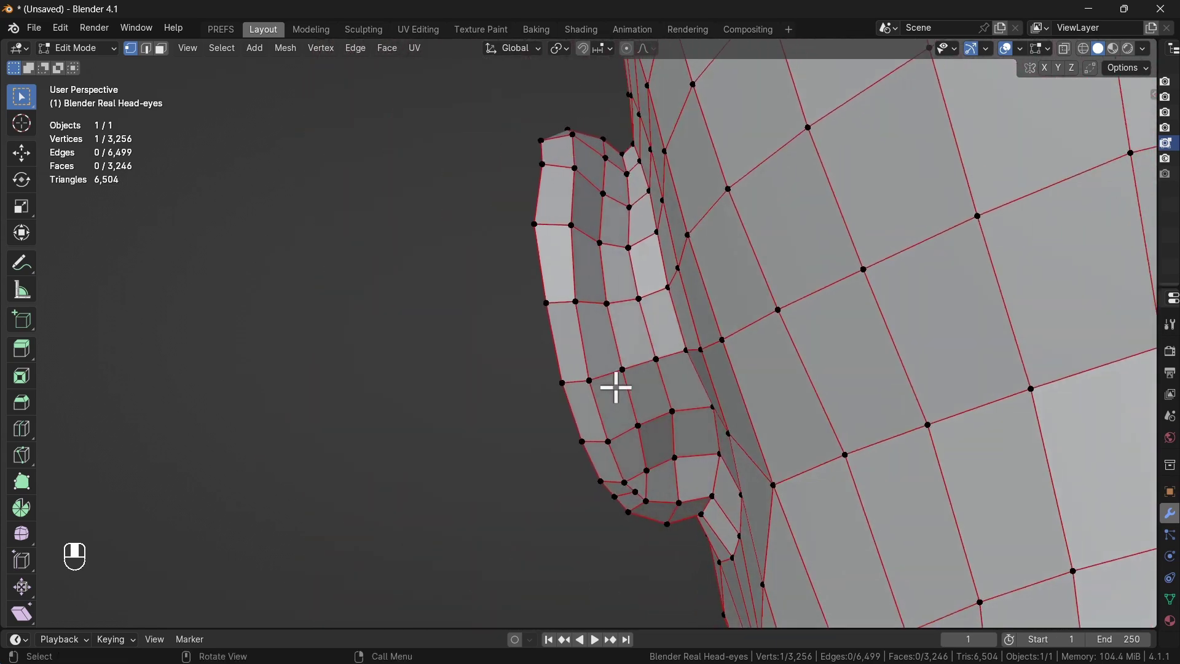
pyautogui.scroll(5, 628, 503)
pyautogui.scroll(-8, 625, 400)
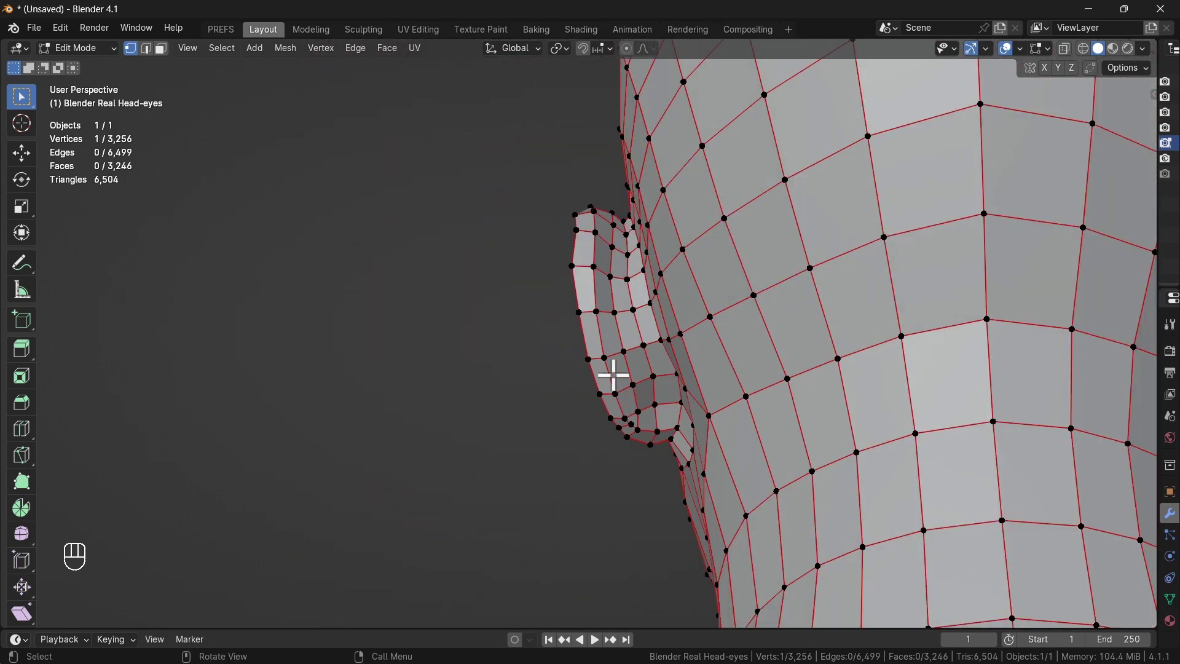
pyautogui.moveTo(619, 376); pyautogui.dragTo(839, 401, button='middle')
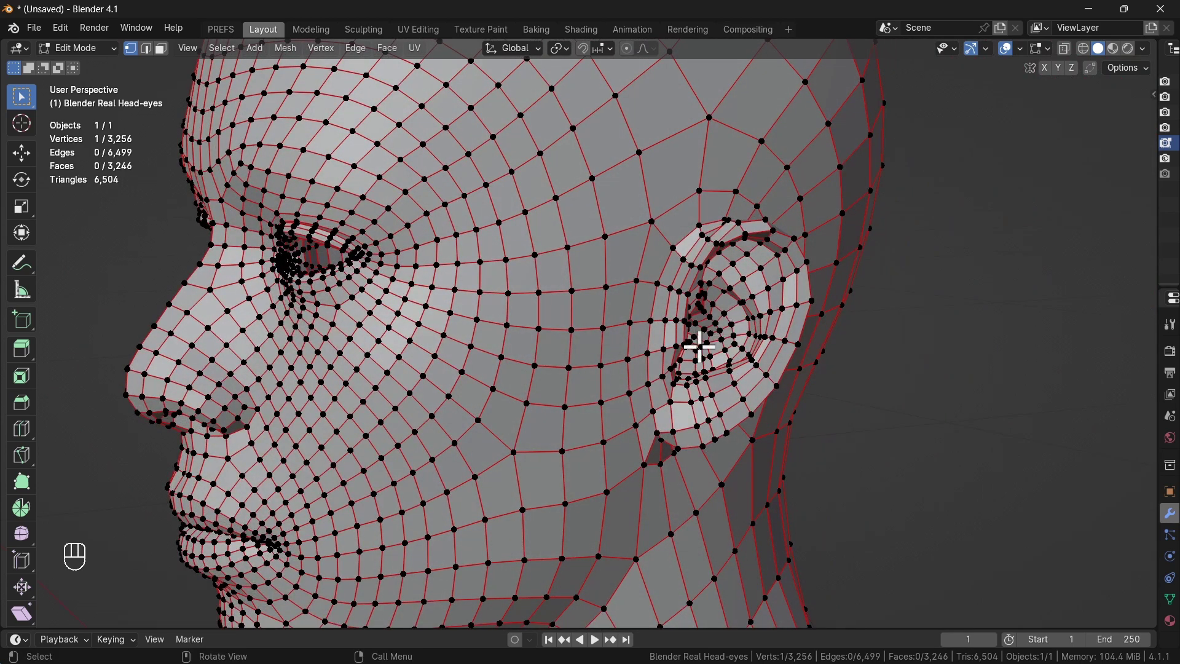
pyautogui.scroll(7, 708, 338)
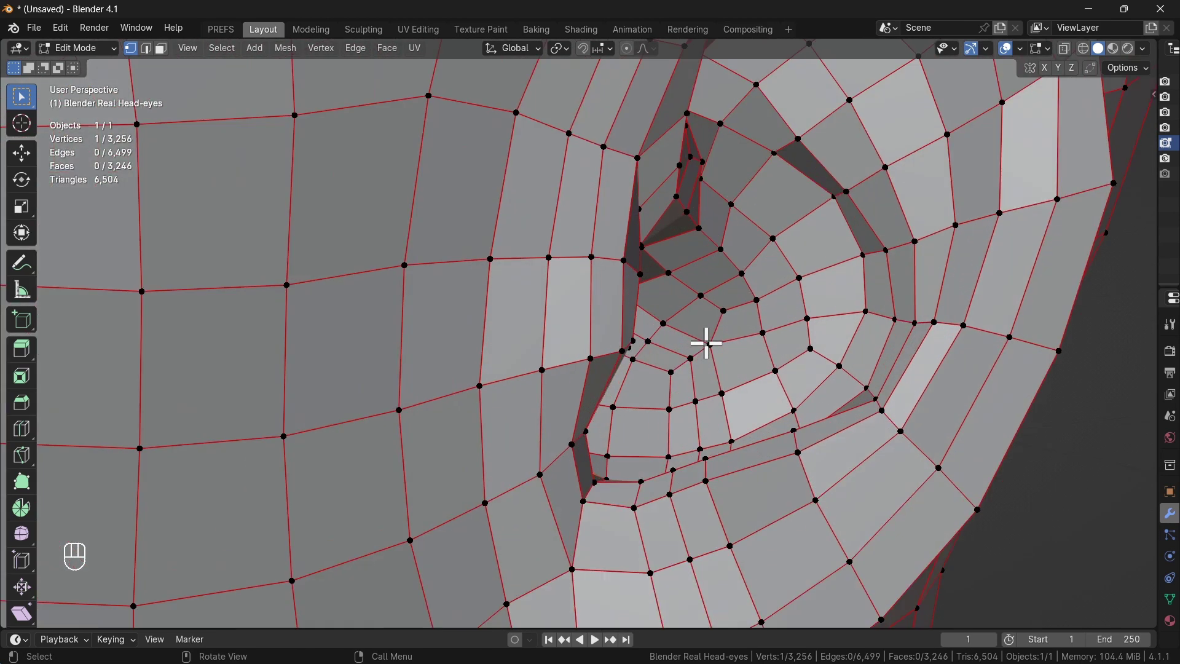
# Try a single centred loop cut through the inner ear faces beside the newly connected edge, and undo it.
pyautogui.moveTo(757, 325); pyautogui.dragTo(648, 369, button='middle')
pyautogui.scroll(5, 599, 393)
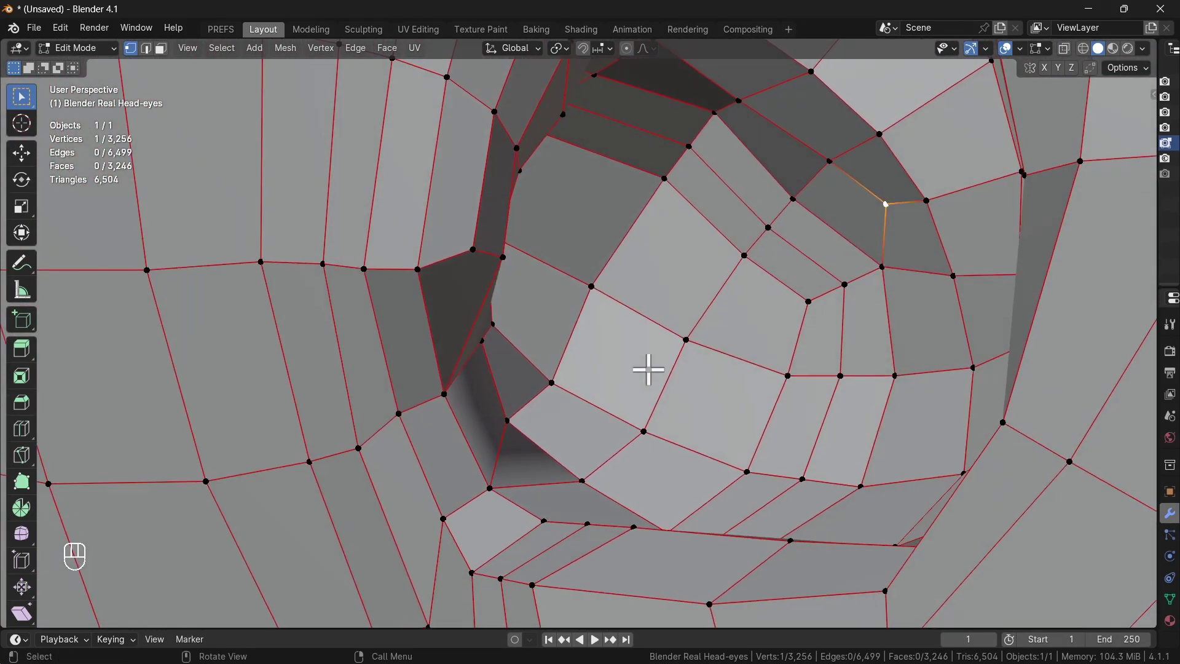
pyautogui.hotkey('ctrl', 'r')
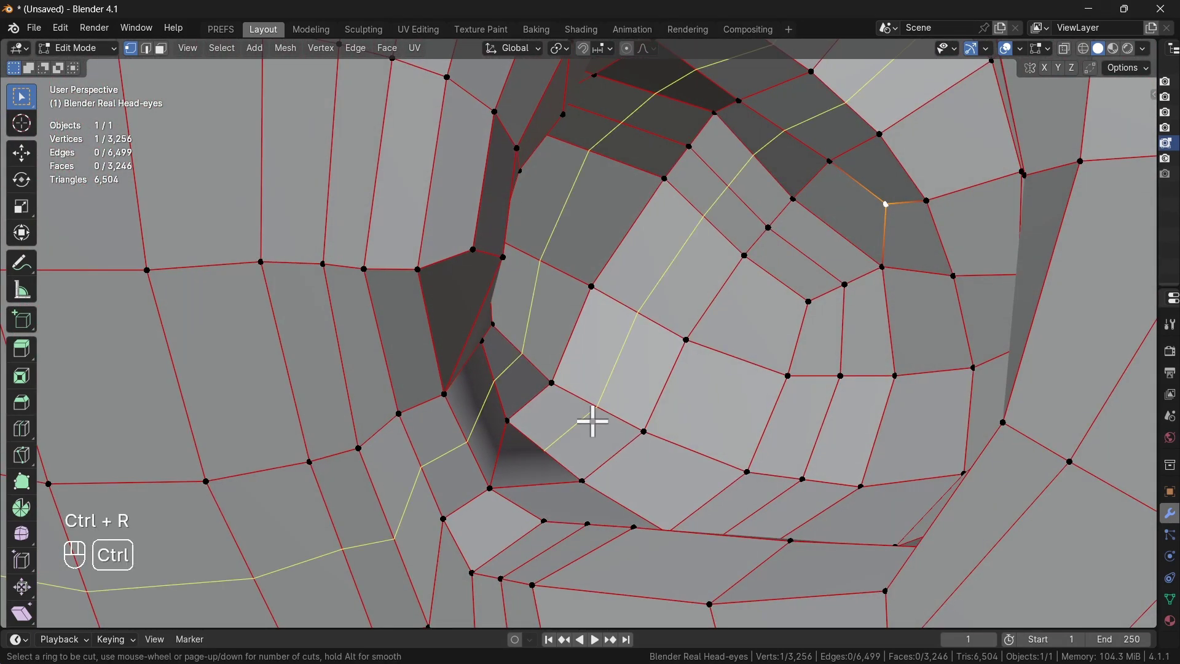
pyautogui.click(592, 423)
pyautogui.rightClick(592, 423)
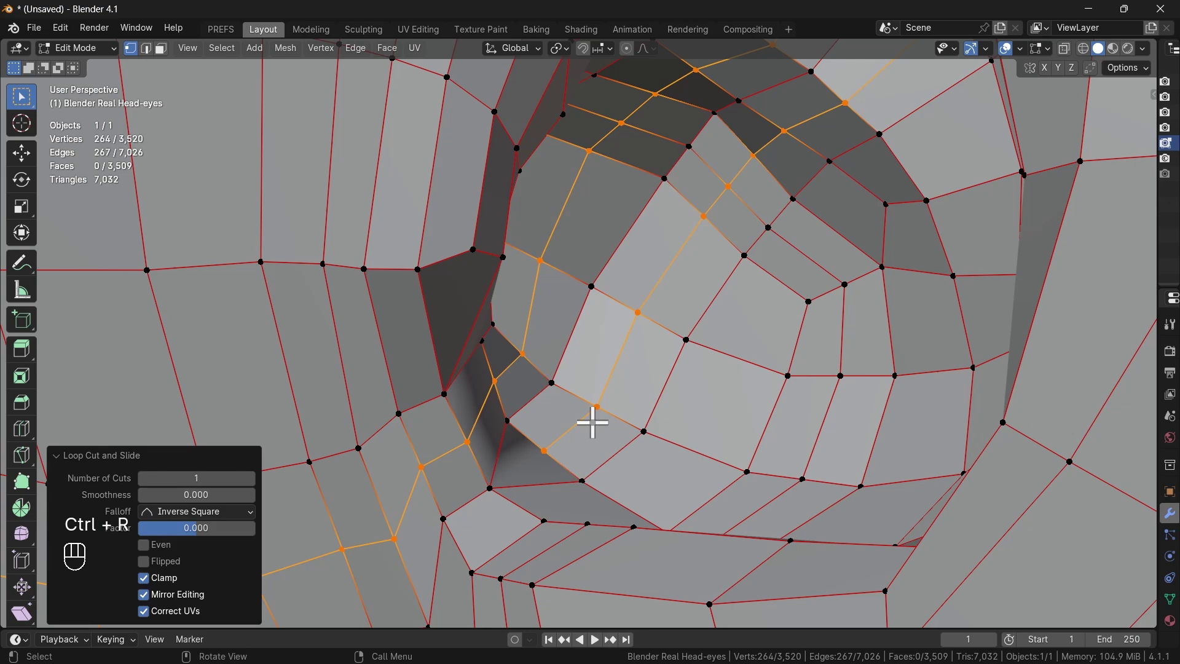
pyautogui.click(593, 423)
pyautogui.moveTo(593, 422); pyautogui.dragTo(709, 390, button='middle')
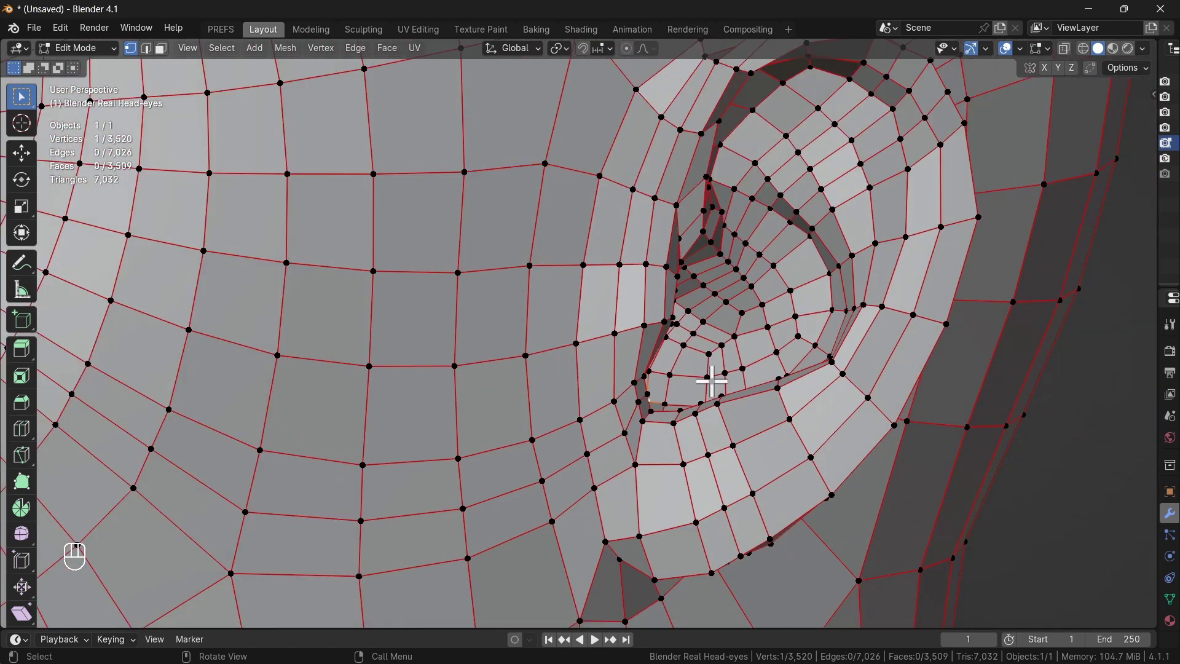
pyautogui.scroll(-3, 711, 381)
pyautogui.hotkey('ctrl', 'z')
pyautogui.hotkey('ctrl', 'z')
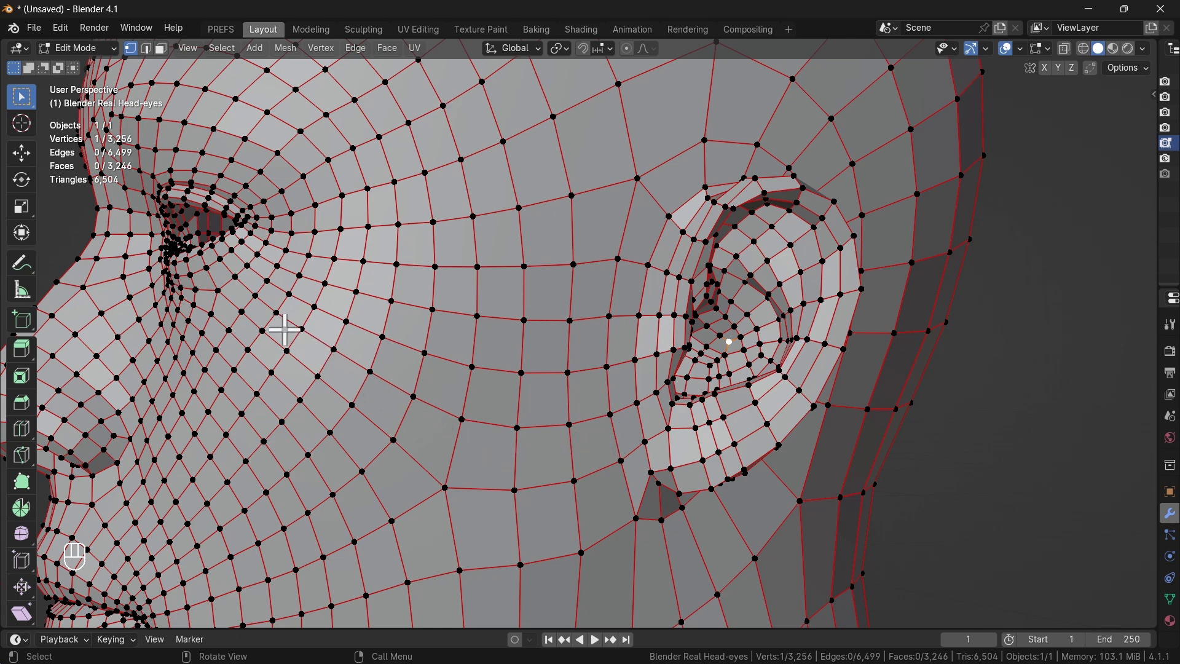
# Add a single centred loop cut along the narrow strip of faces at the bottom of the inner ear.
pyautogui.moveTo(606, 400); pyautogui.dragTo(645, 424, button='middle')
pyautogui.scroll(8, 691, 413)
pyautogui.scroll(2, 687, 404)
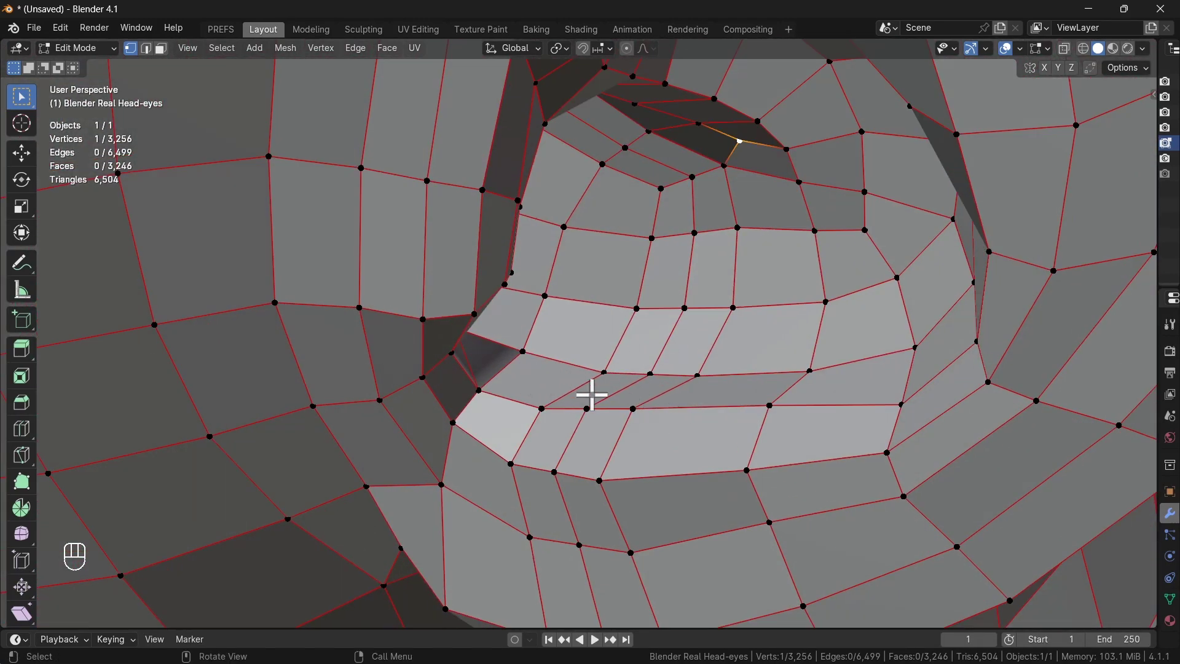
pyautogui.hotkey('ctrl', 'r')
pyautogui.click(639, 391)
pyautogui.rightClick(640, 391)
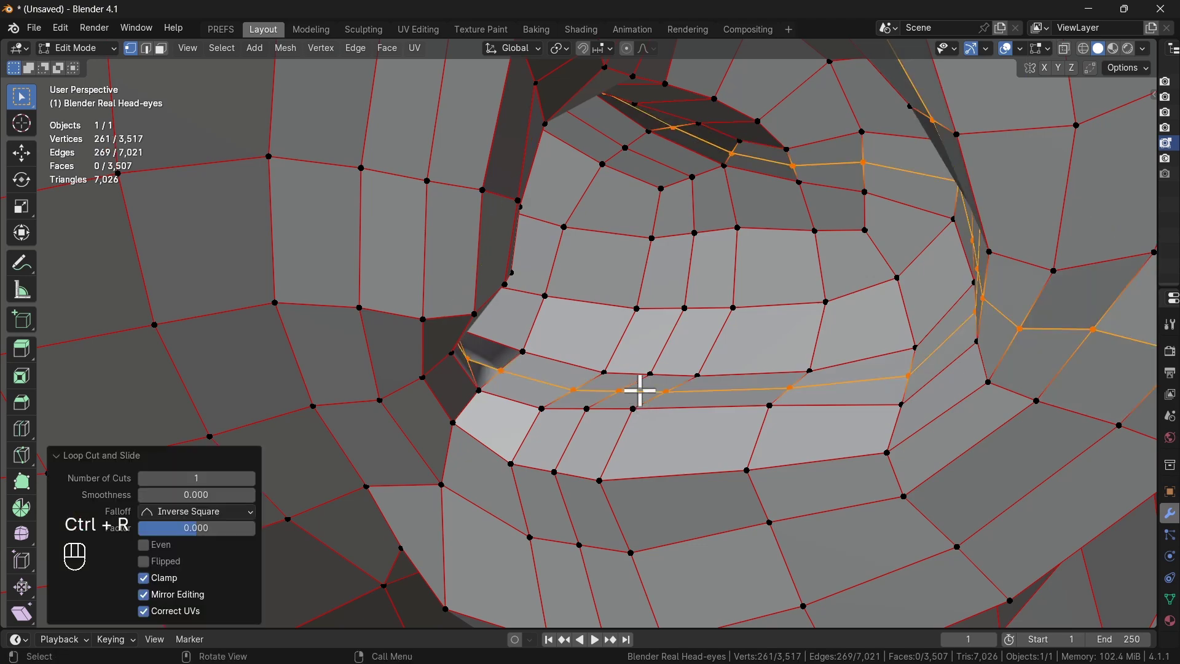
pyautogui.click(640, 390)
pyautogui.scroll(-3, 638, 388)
pyautogui.moveTo(639, 387); pyautogui.dragTo(676, 417, button='middle')
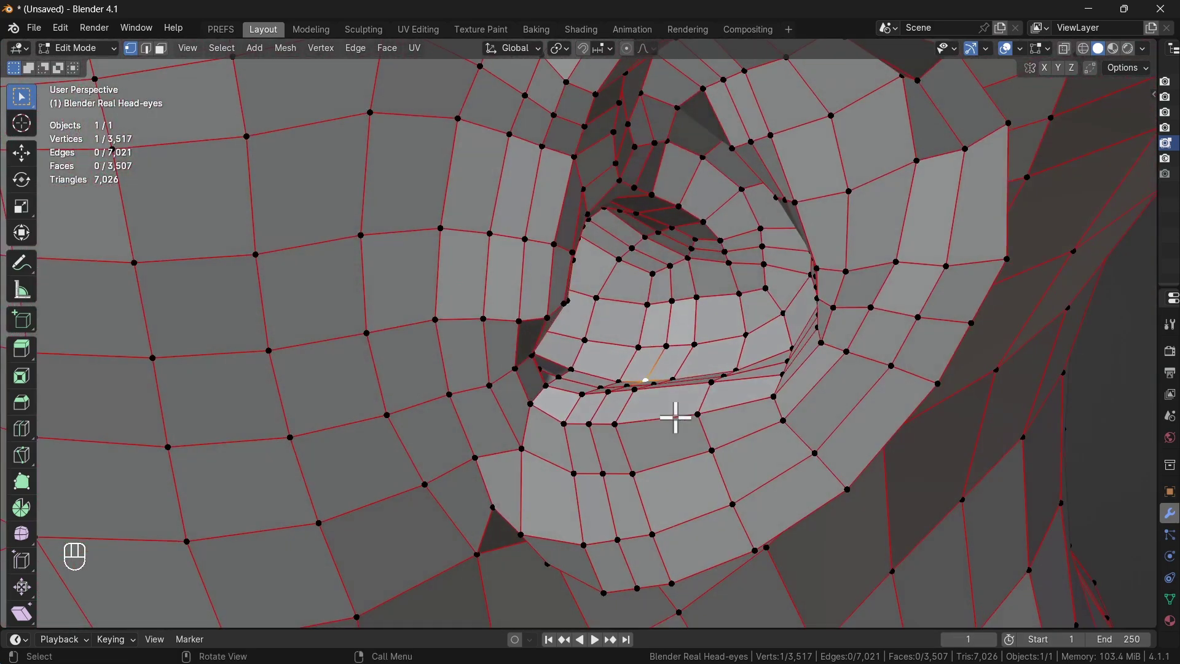
# Select the new ear loop in edge selection mode, trace its path around the ear and eyes, and undo the selection.
pyautogui.press('Tab')
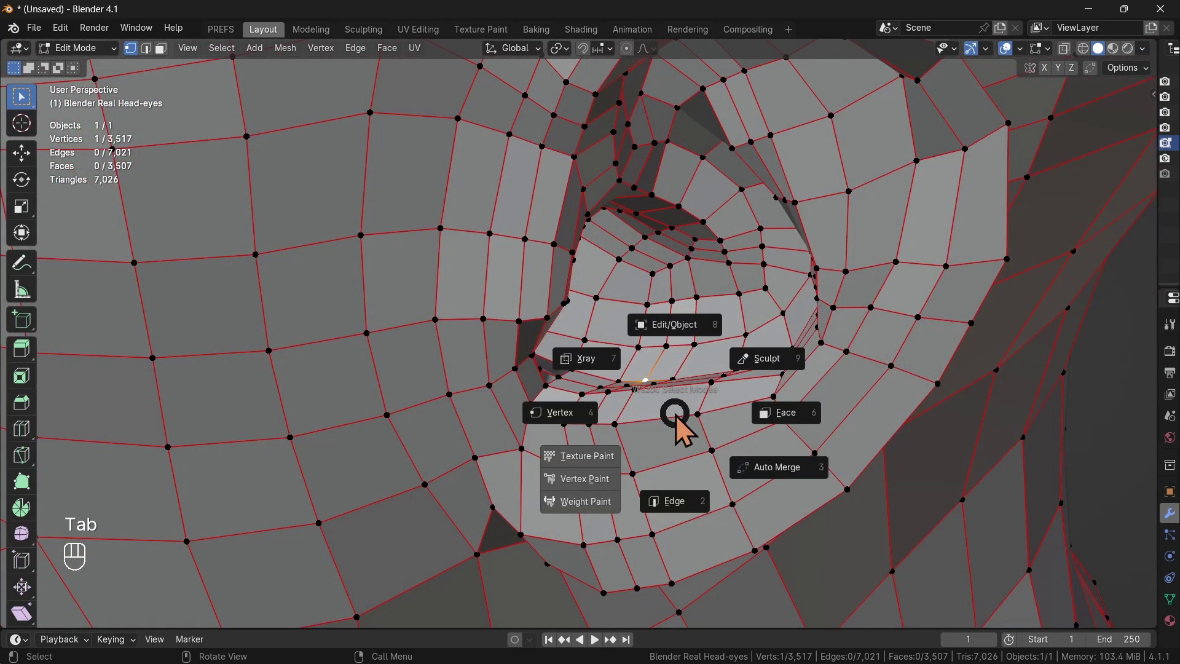
pyautogui.click(676, 501)
pyautogui.moveTo(629, 416); pyautogui.dragTo(620, 427, button='middle')
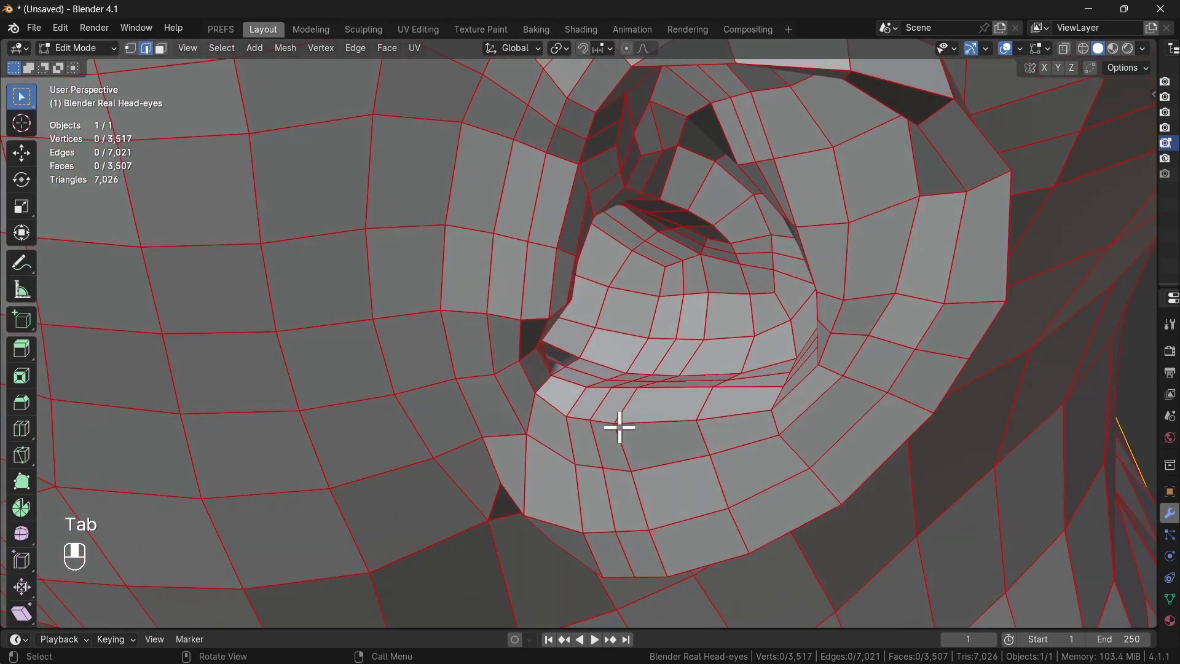
pyautogui.press('alt')
pyautogui.keyDown('alt'); pyautogui.click(585, 370); pyautogui.keyUp('alt')
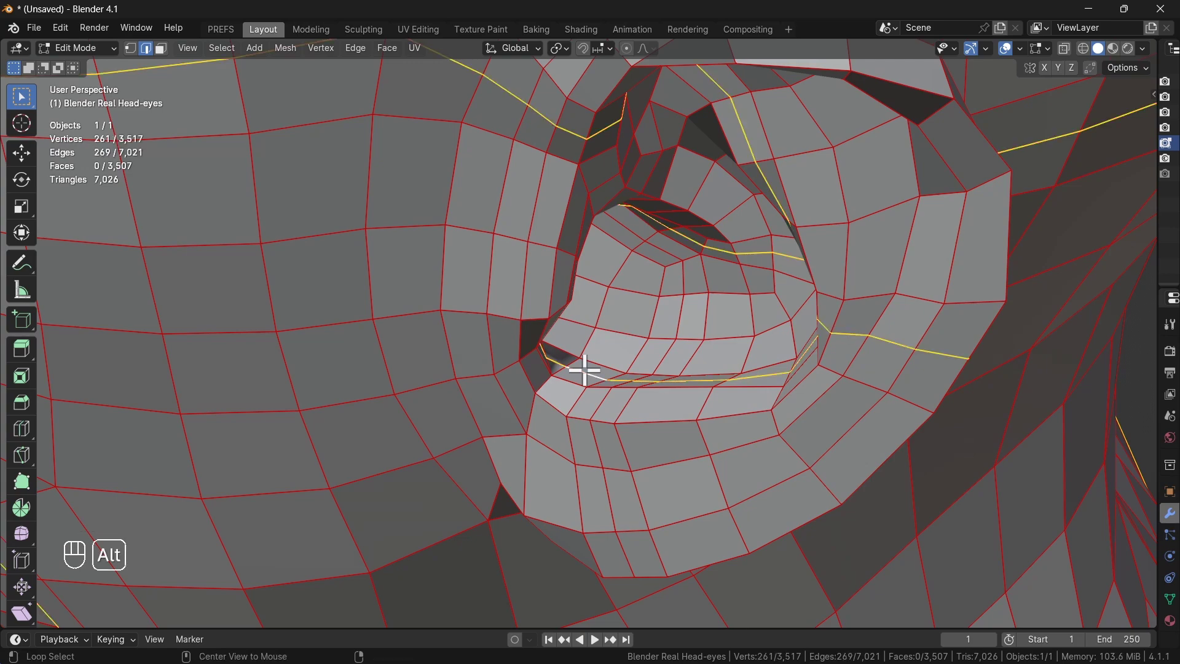
pyautogui.scroll(-5, 611, 364)
pyautogui.moveTo(656, 422); pyautogui.dragTo(611, 356, button='middle')
pyautogui.scroll(5, 481, 236)
pyautogui.scroll(1, 481, 237)
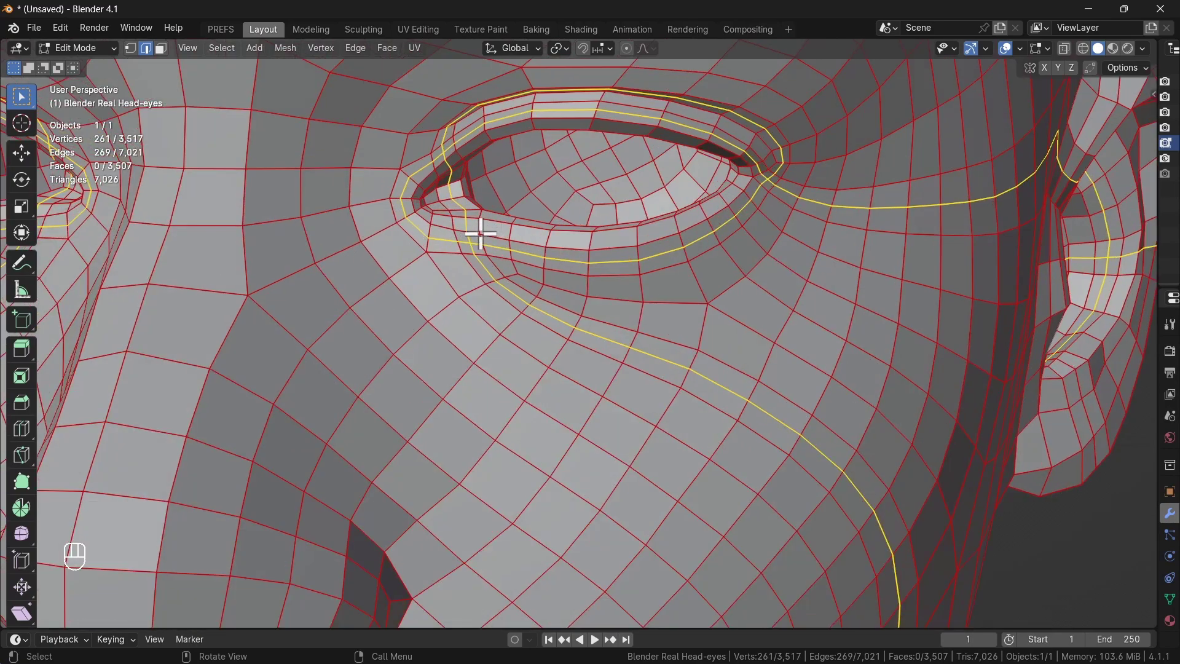
pyautogui.moveTo(542, 346); pyautogui.dragTo(603, 375, button='middle')
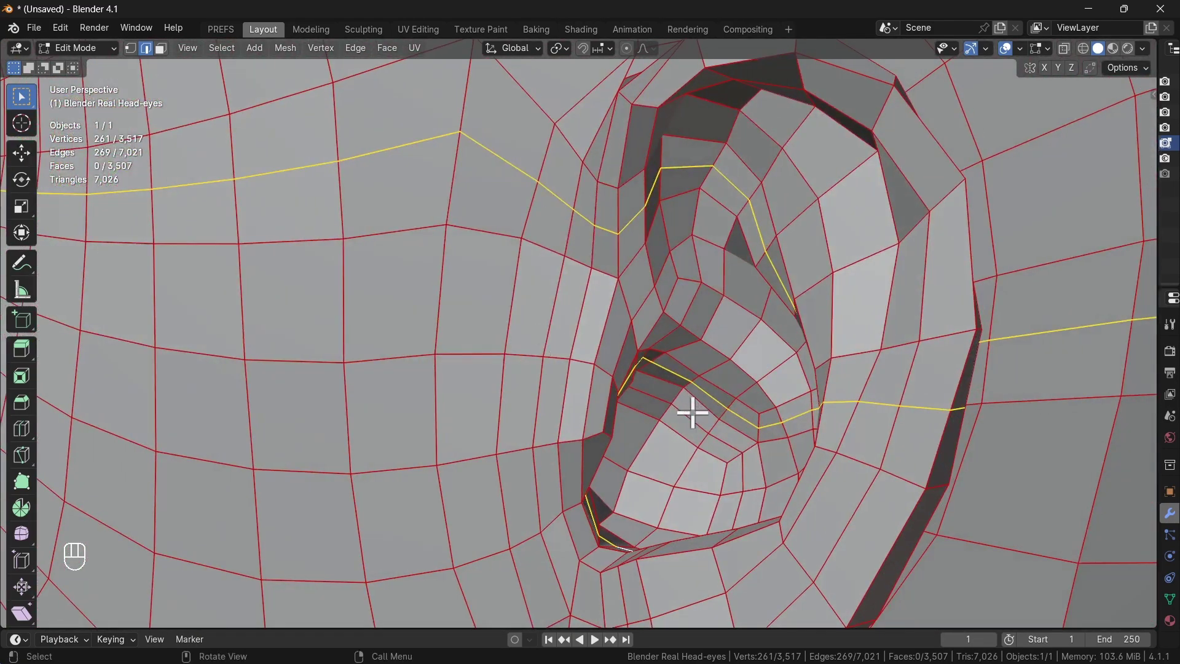
pyautogui.keyDown('shift'); pyautogui.moveTo(693, 412); pyautogui.dragTo(640, 303, button='middle'); pyautogui.keyUp('shift')
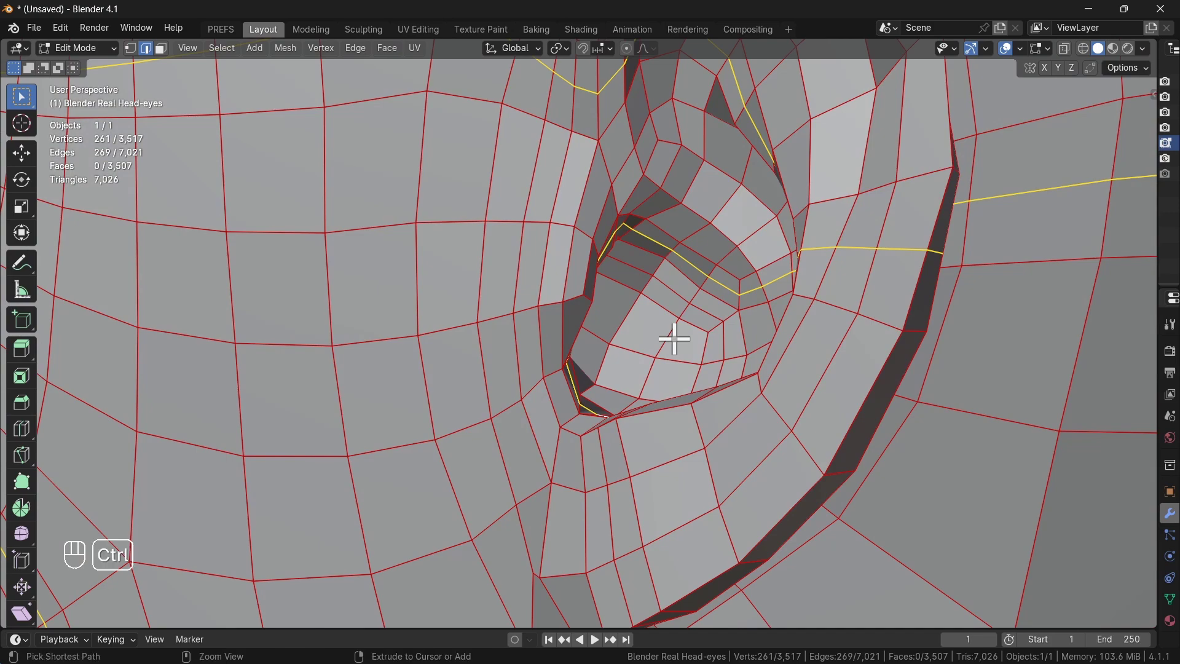
pyautogui.hotkey('ctrl', 'z')
pyautogui.hotkey('ctrl', 'z')
# Dissolve the test edge loop running across the cheek, around the eyes and through the ear, including its vertices.
pyautogui.moveTo(674, 340); pyautogui.dragTo(688, 371, button='middle')
pyautogui.scroll(5, 579, 416)
pyautogui.scroll(-8, 722, 376)
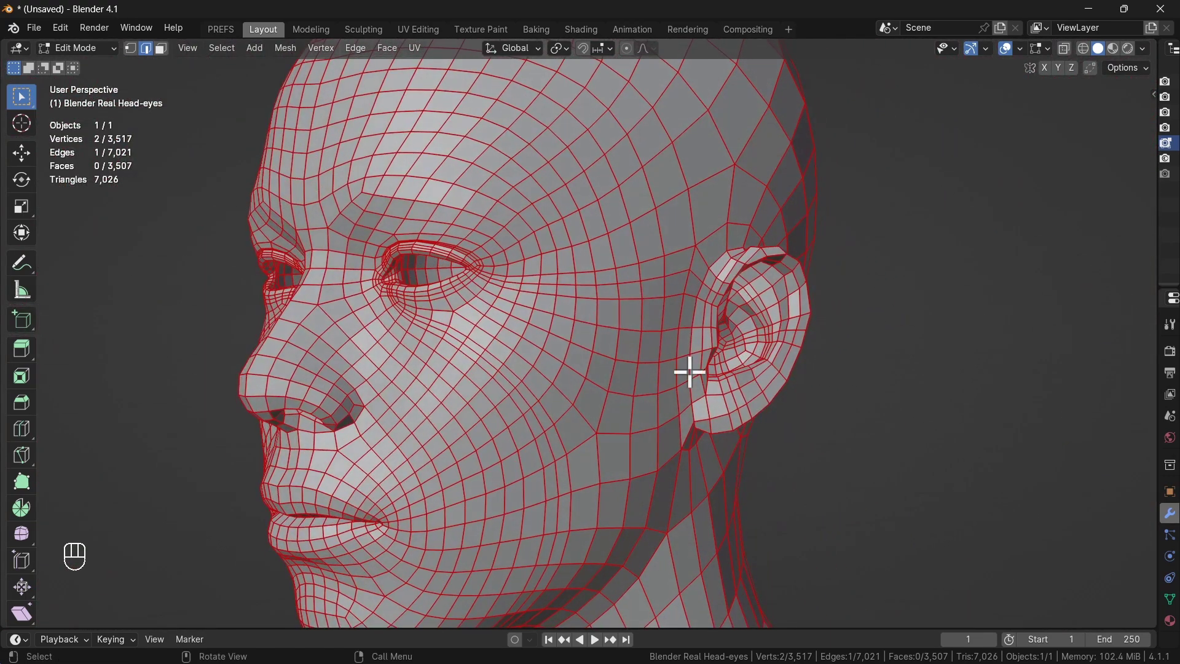
pyautogui.keyDown('shift'); pyautogui.moveTo(656, 417); pyautogui.dragTo(707, 324, button='middle'); pyautogui.keyUp('shift')
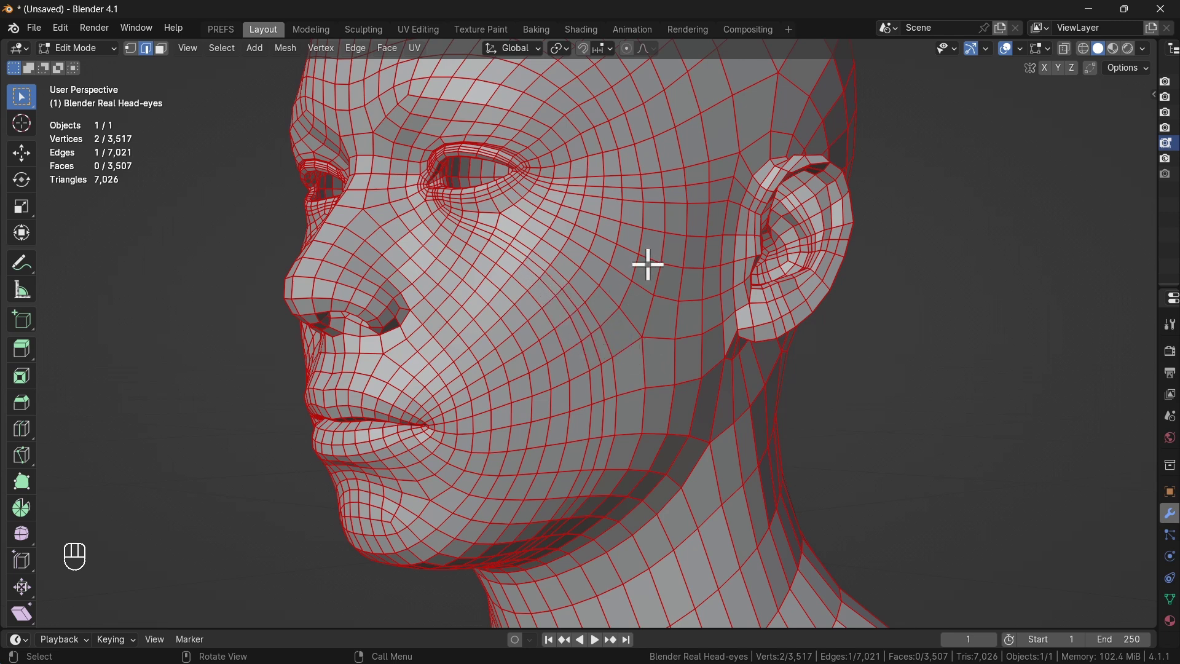
pyautogui.keyDown('alt'); pyautogui.click(554, 284); pyautogui.keyUp('alt')
pyautogui.moveTo(639, 307)
pyautogui.mouseDown(button='middle')
pyautogui.moveTo(595, 342)
pyautogui.moveTo(590, 371)
pyautogui.moveTo(569, 387)
pyautogui.moveTo(648, 311)
pyautogui.mouseUp(button='middle')
pyautogui.press('x')
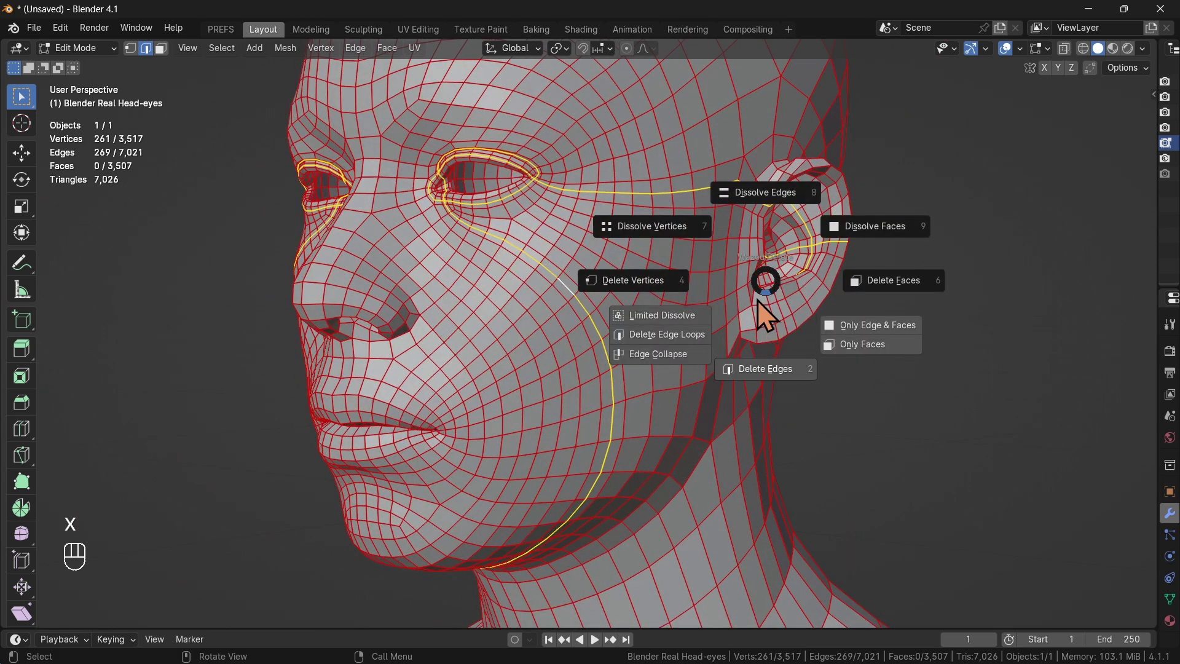
pyautogui.click(765, 193)
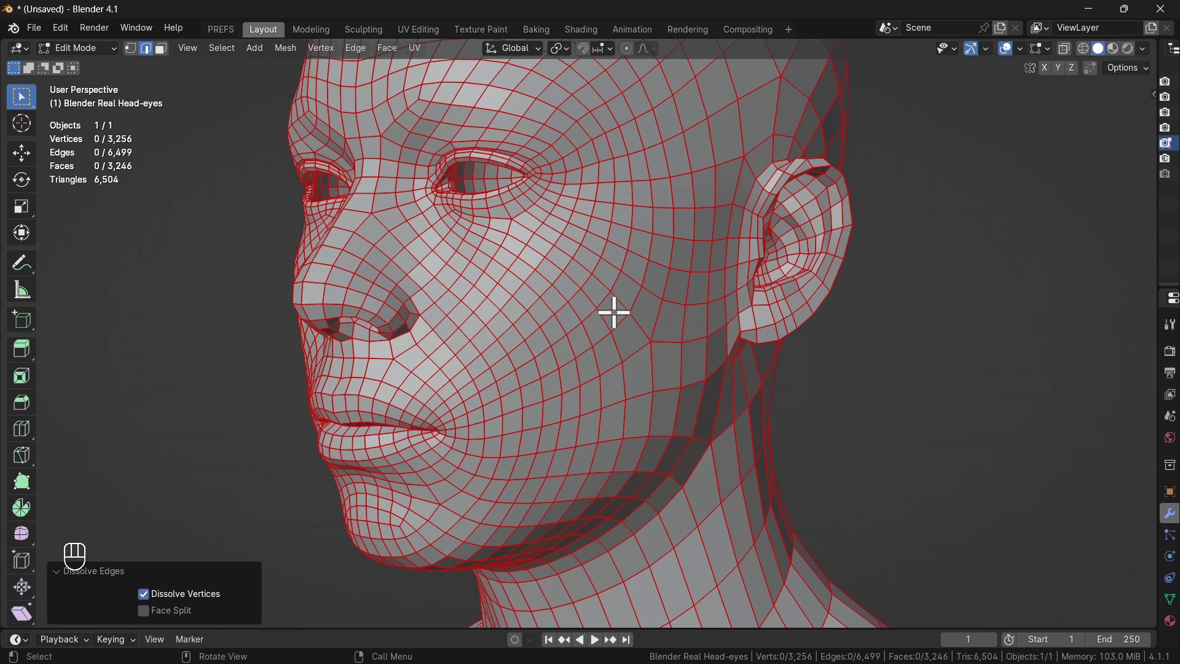
# Select the entire head mesh and merge its vertices by distance at 0.0001 m.
pyautogui.moveTo(615, 313)
pyautogui.keyDown('shift'); pyautogui.mouseDown(button='middle')
pyautogui.moveTo(595, 381)
pyautogui.moveTo(597, 317)
pyautogui.moveTo(638, 311)
pyautogui.mouseUp(button='middle'); pyautogui.keyUp('shift')
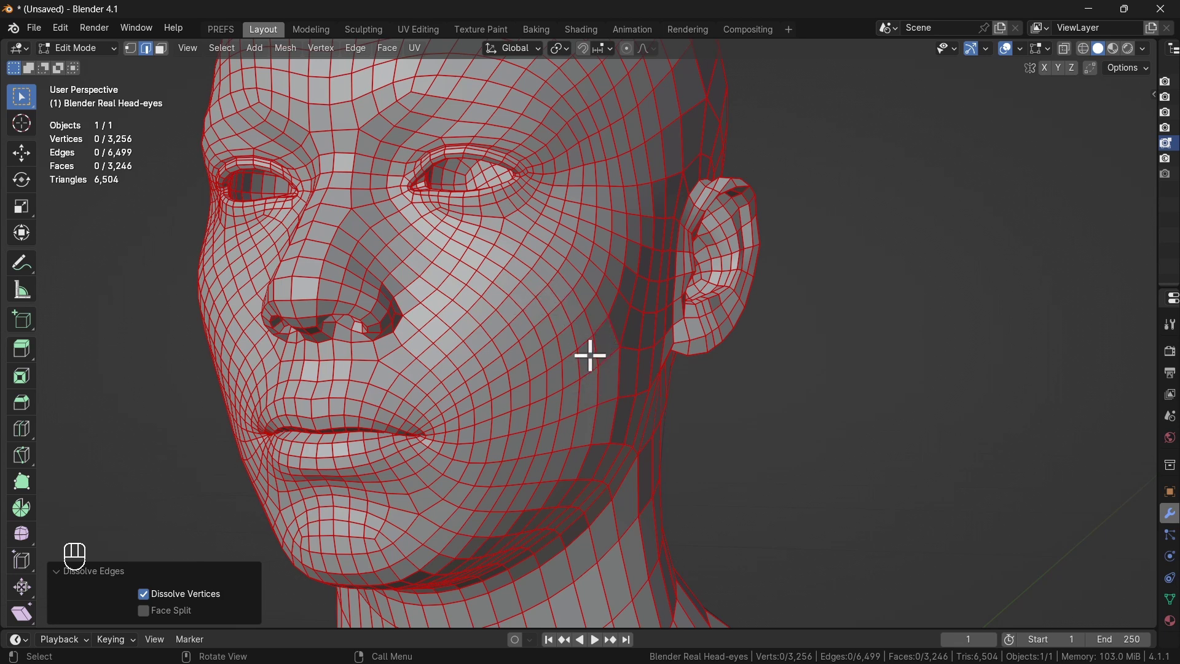
pyautogui.press('Tab')
pyautogui.moveTo(575, 368); pyautogui.dragTo(562, 388, button='middle')
pyautogui.press('Tab')
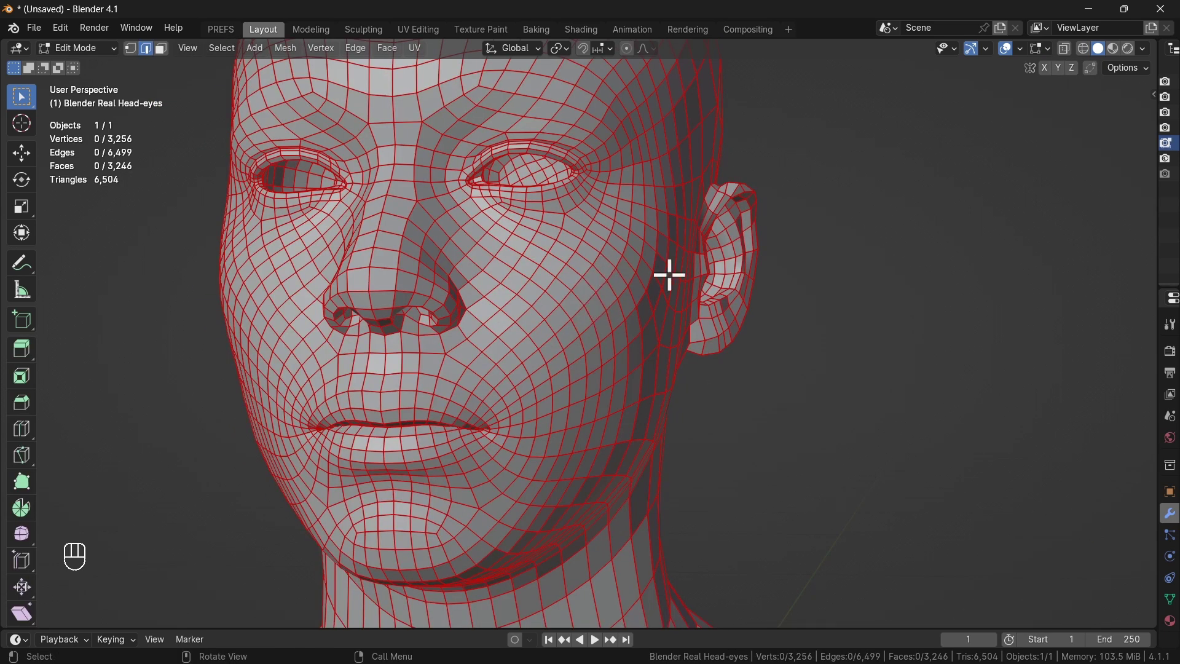
pyautogui.press('a')
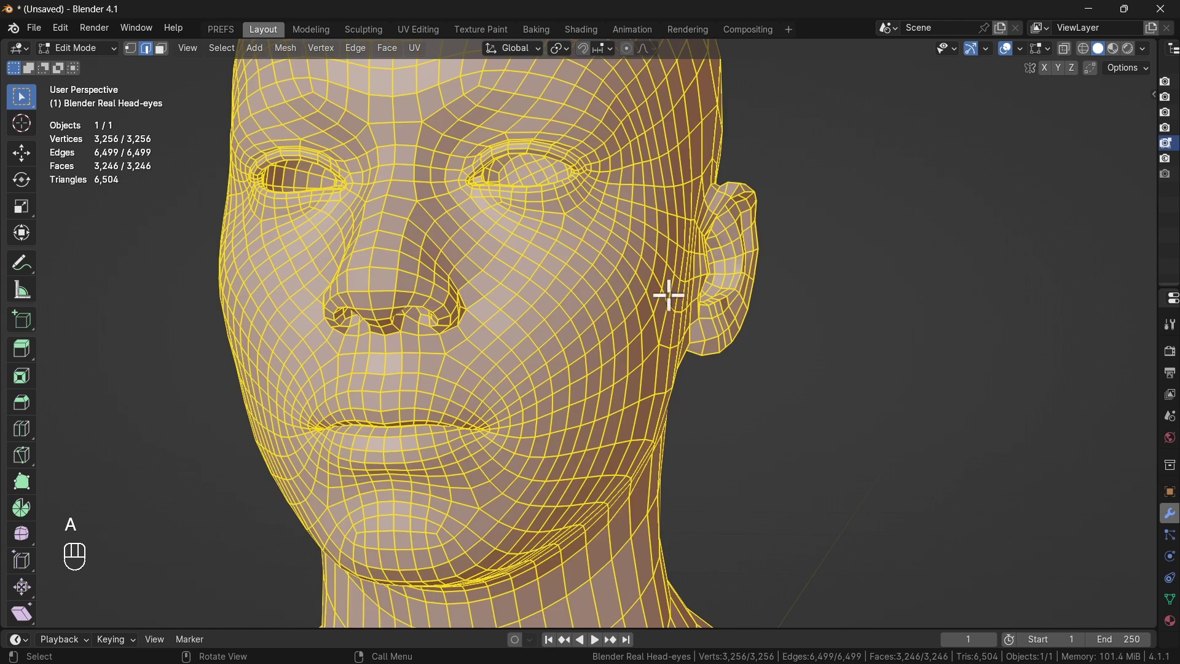
pyautogui.press('m')
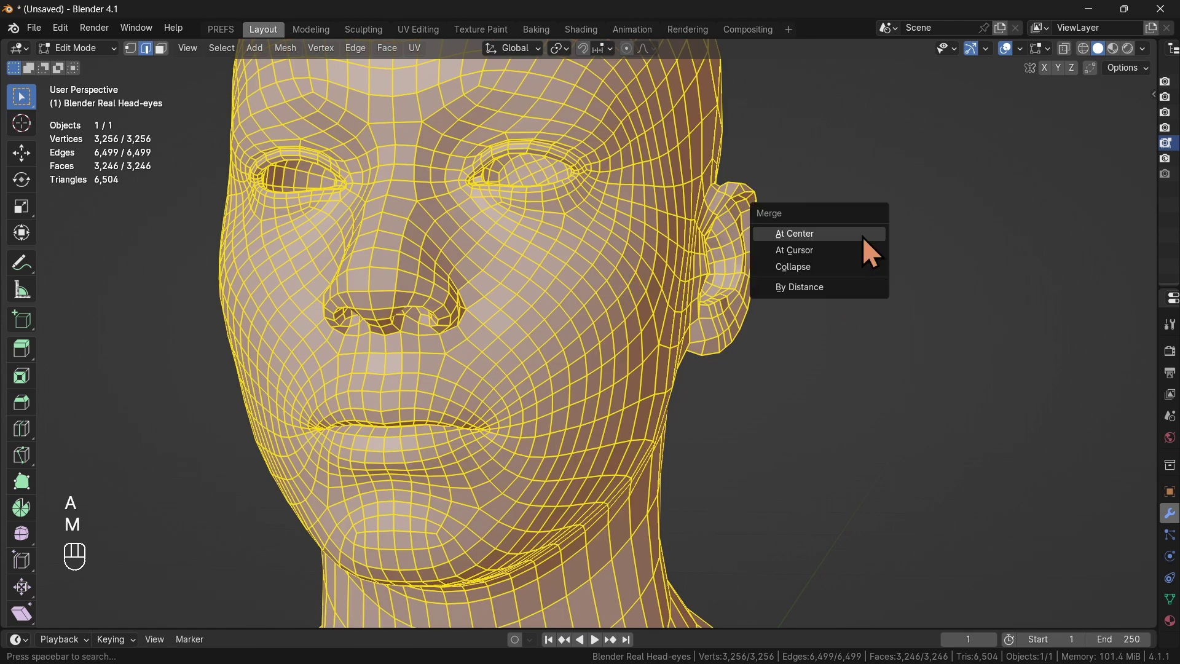
pyautogui.click(817, 287)
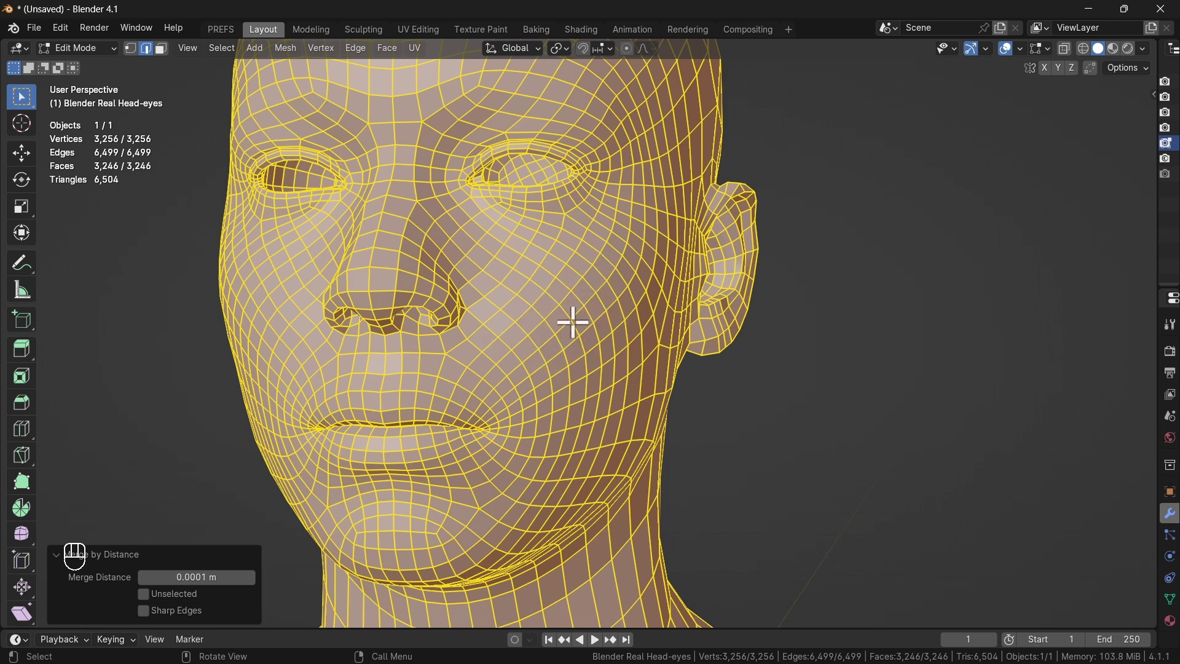
pyautogui.moveTo(581, 335); pyautogui.dragTo(429, 385, button='middle')
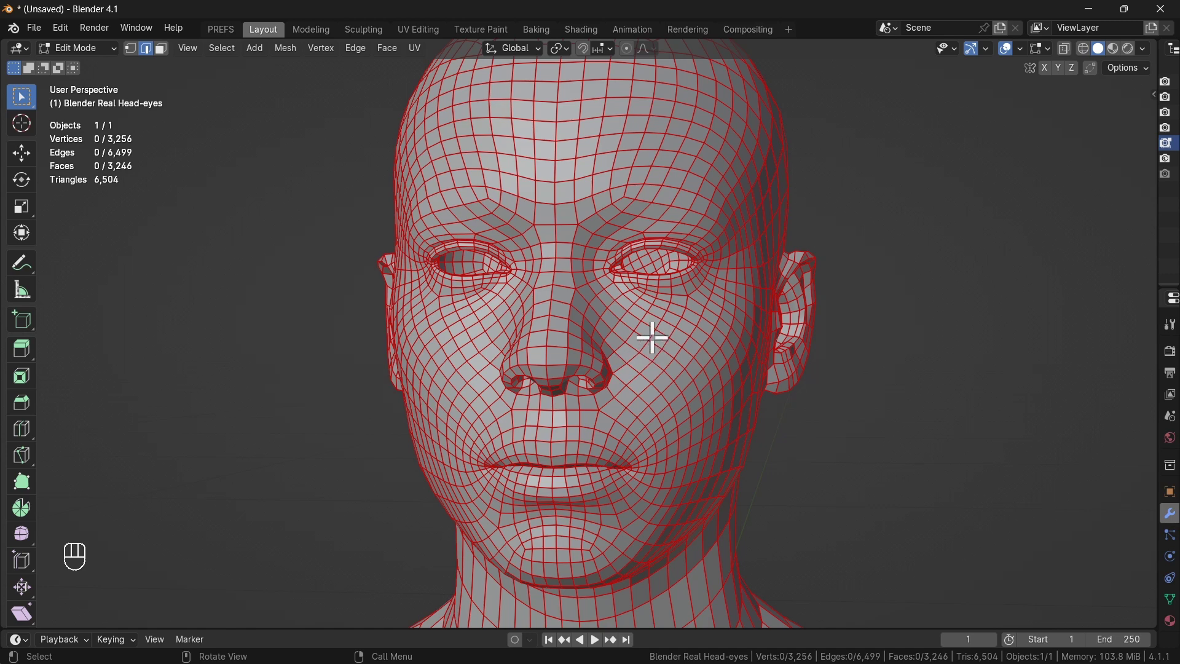
# From the front view, switch to vertex selection, select a vertex on the cheek, enable proportional editing and activate the Move tool.
pyautogui.keyDown('shift'); pyautogui.moveTo(653, 337); pyautogui.dragTo(627, 435, button='middle'); pyautogui.keyUp('shift')
pyautogui.press('KP_1')
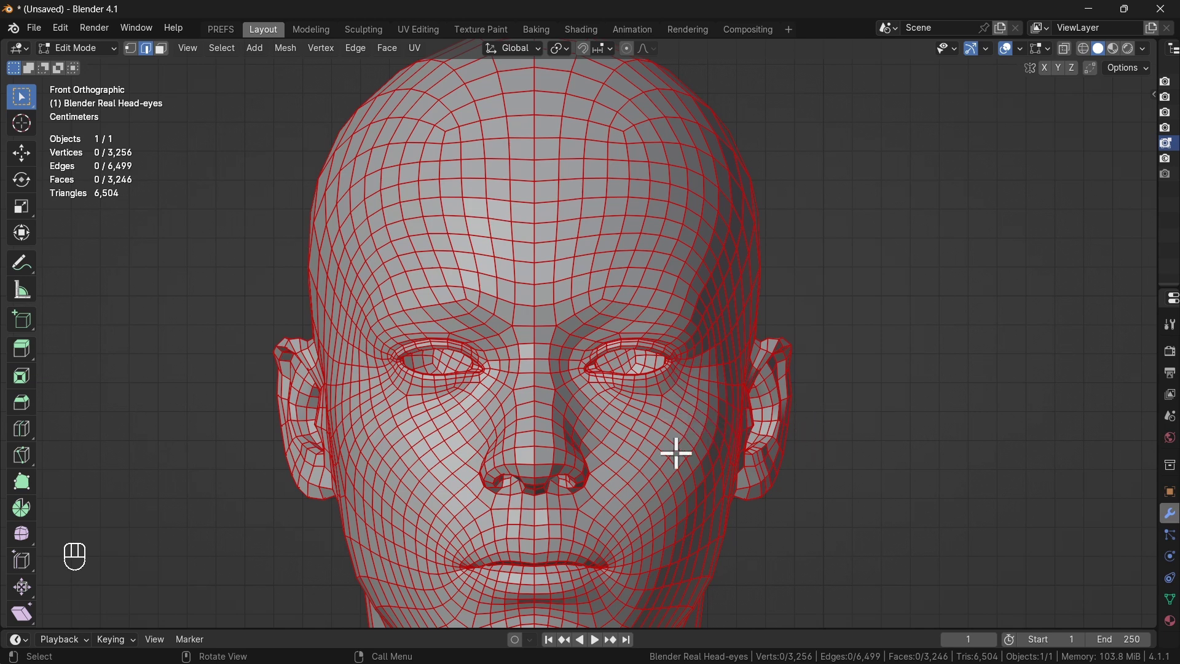
pyautogui.scroll(-2, 675, 450)
pyautogui.keyDown('shift'); pyautogui.moveTo(674, 449); pyautogui.dragTo(593, 379, button='middle'); pyautogui.keyUp('shift')
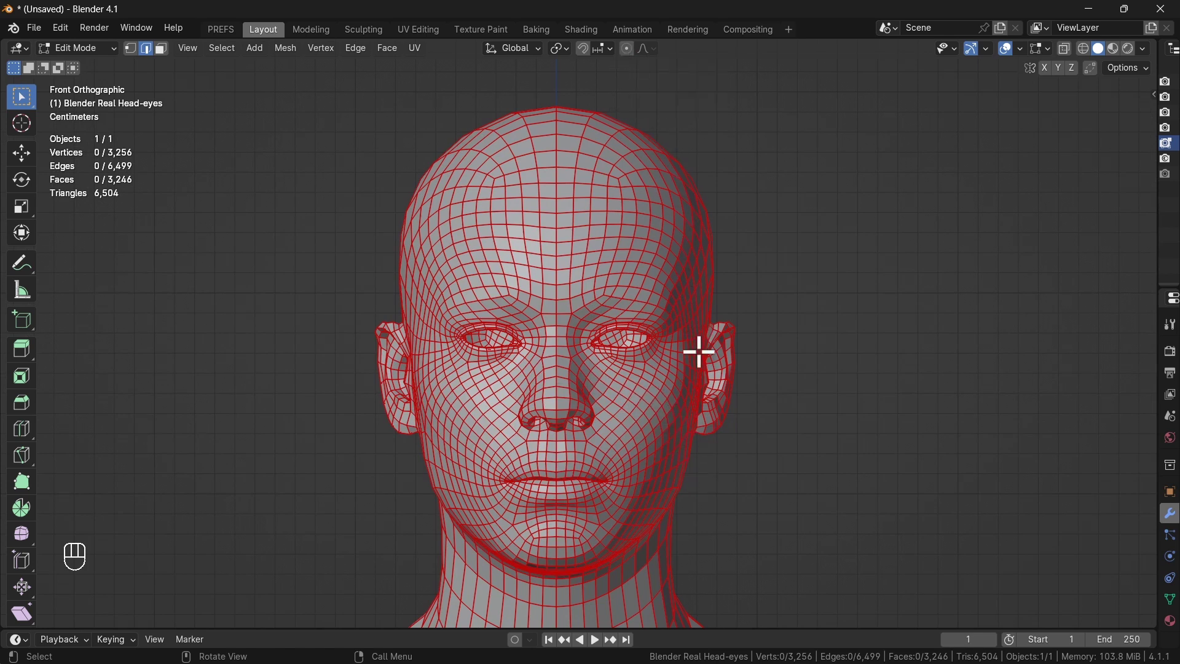
pyautogui.hotkey('ctrl', 'Tab')
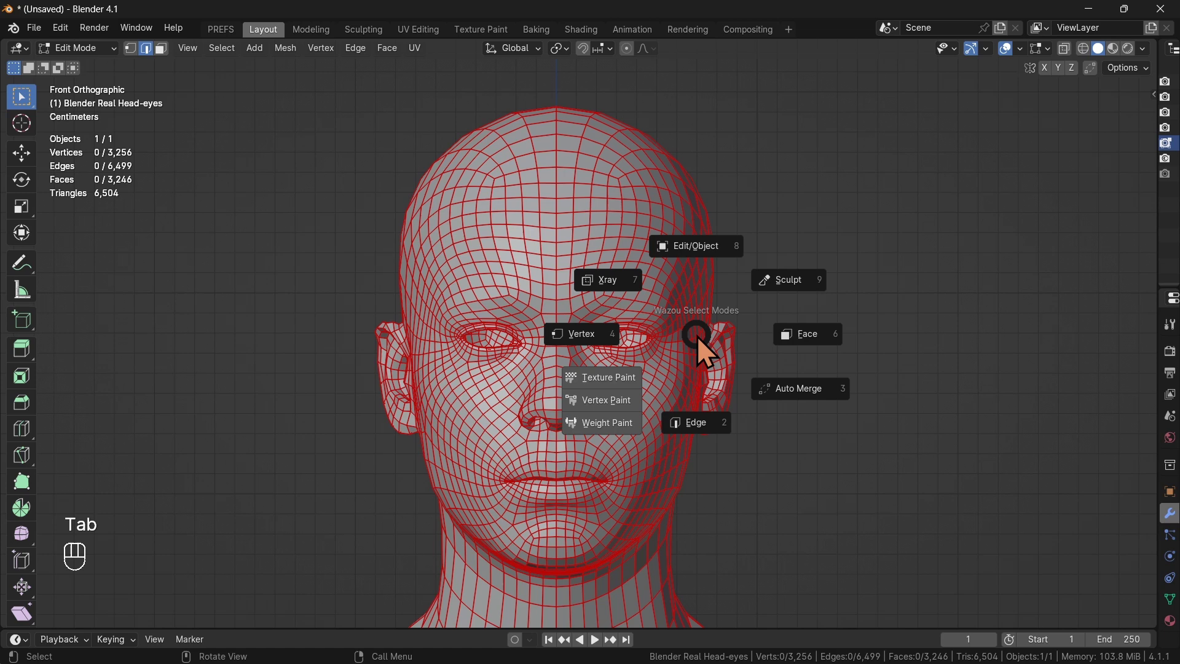
pyautogui.click(595, 334)
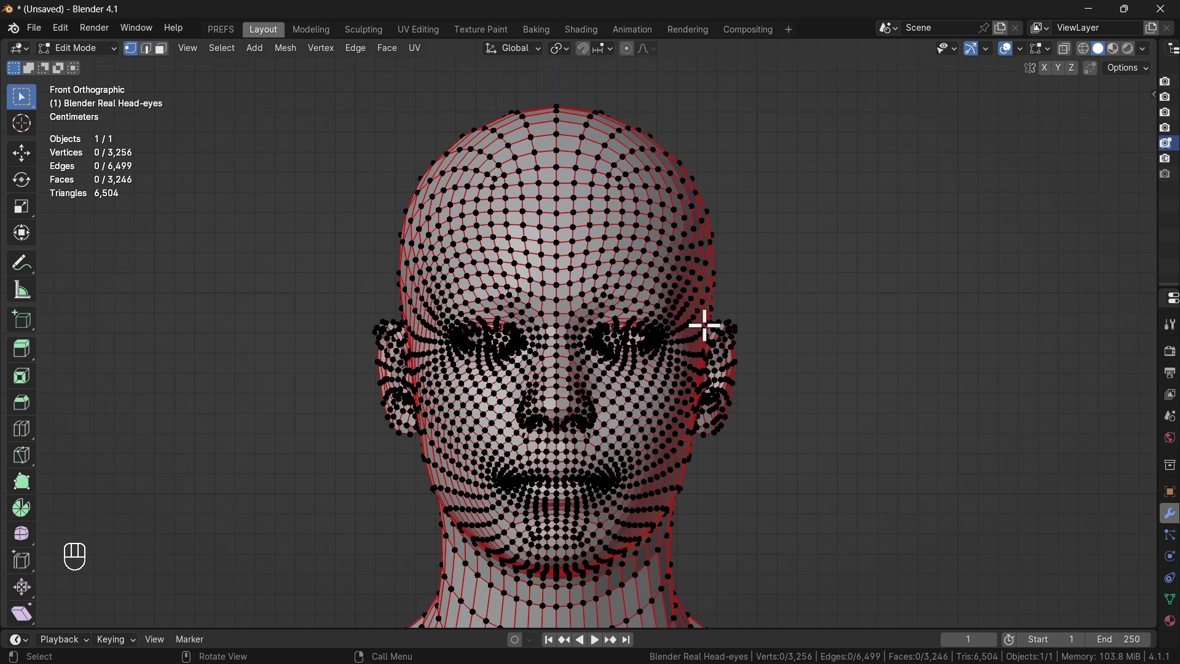
pyautogui.keyDown('shift'); pyautogui.moveTo(658, 408); pyautogui.dragTo(651, 381, button='middle'); pyautogui.keyUp('shift')
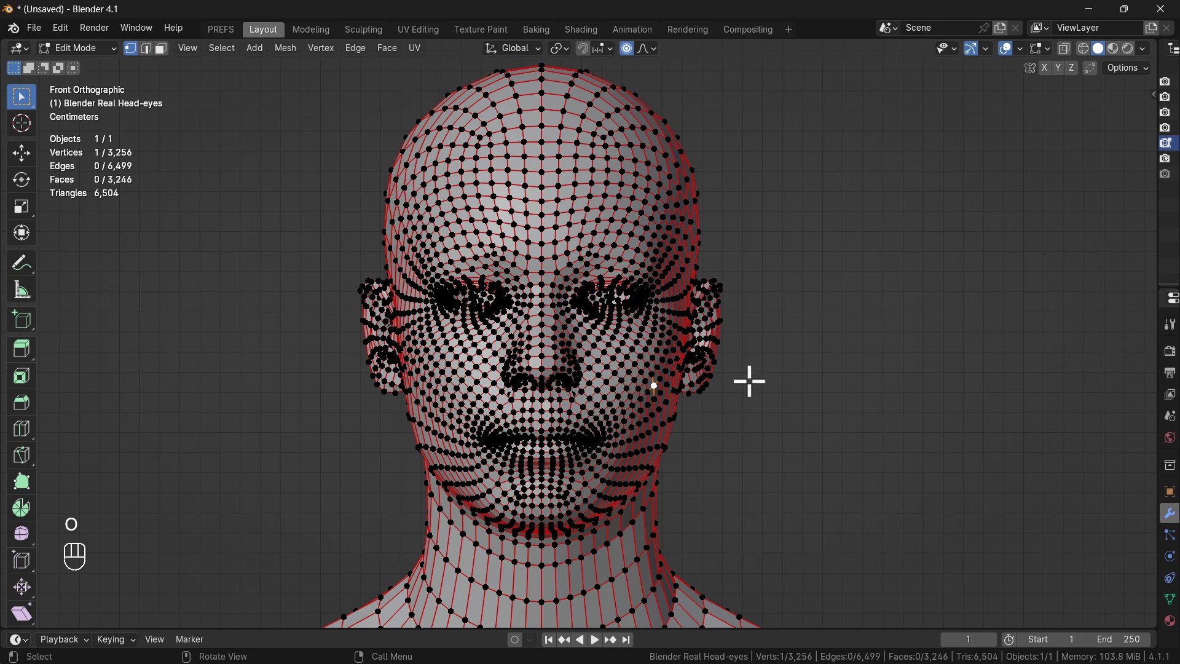
pyautogui.click(21, 159)
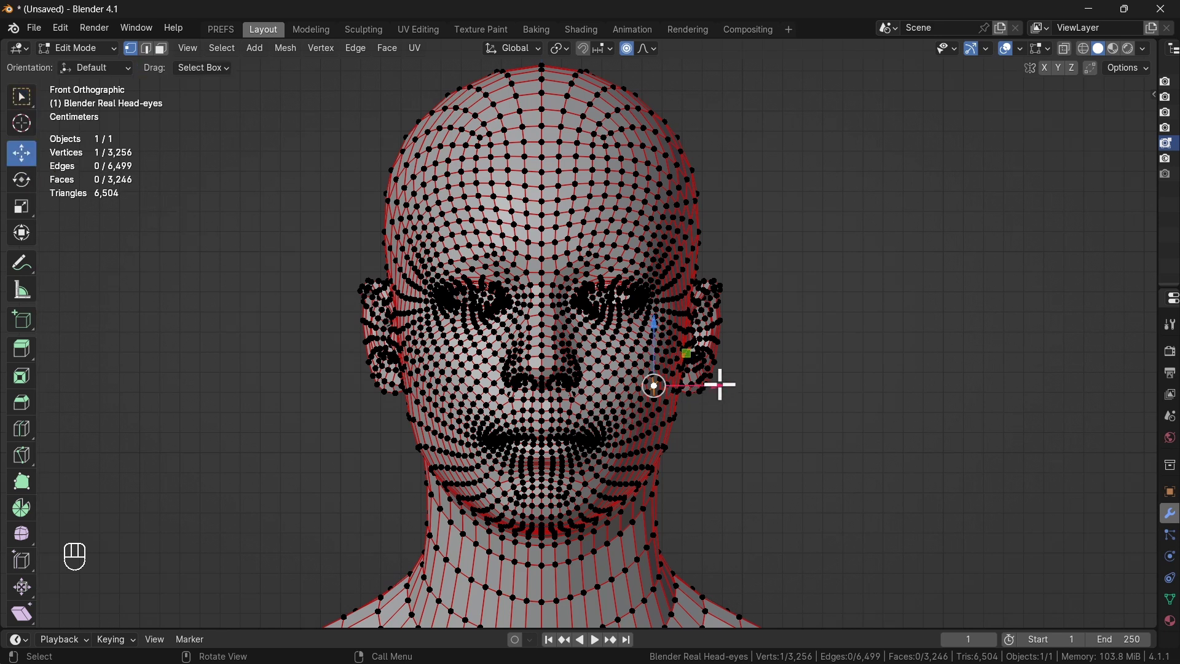
# Try moving the cheek vertex outward along X with a proportional size of 1 m and again with 0.52 m, undoing each move.
pyautogui.moveTo(721, 386); pyautogui.dragTo(736, 391)
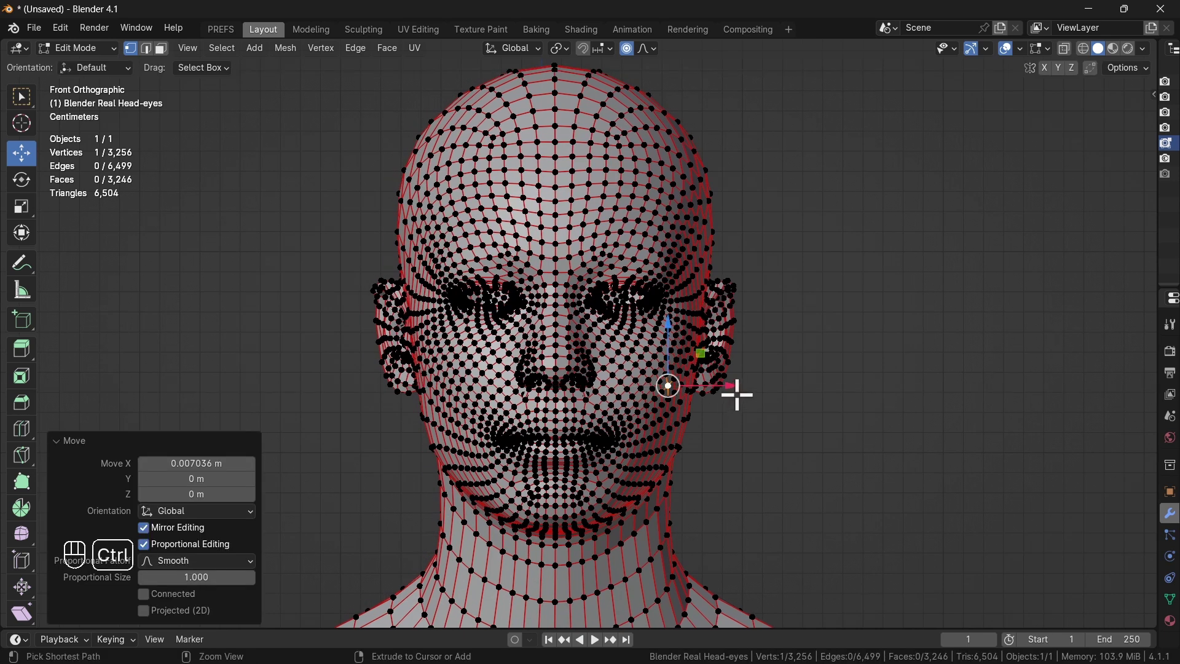
pyautogui.hotkey('ctrl', 'z')
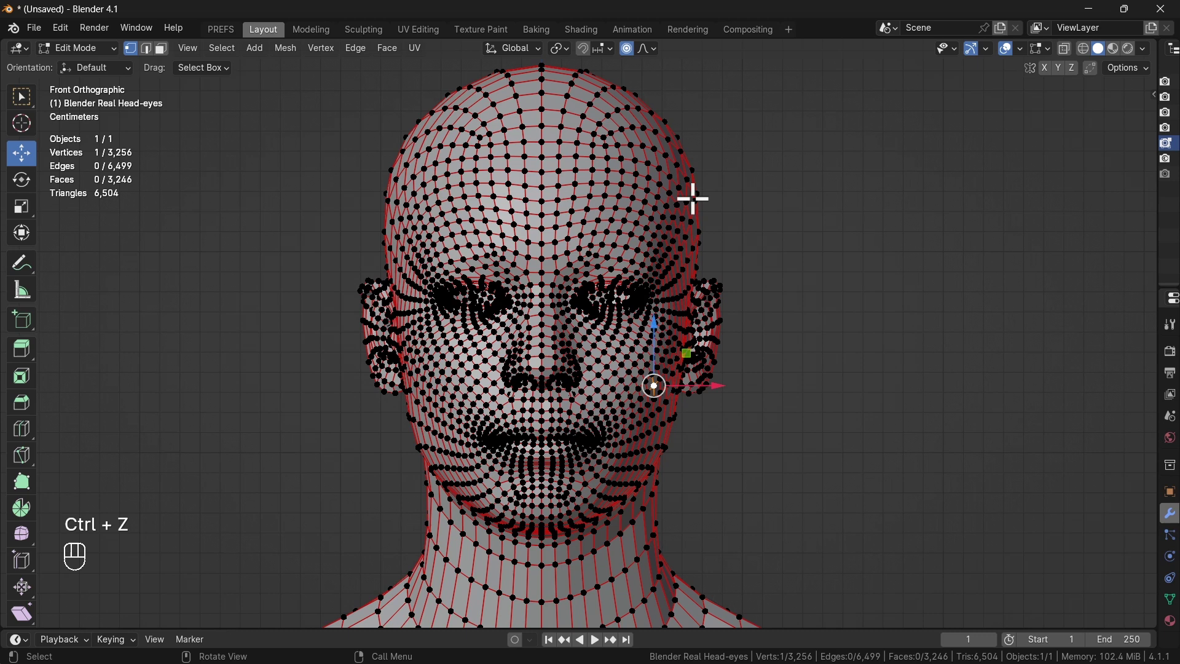
pyautogui.click(650, 50)
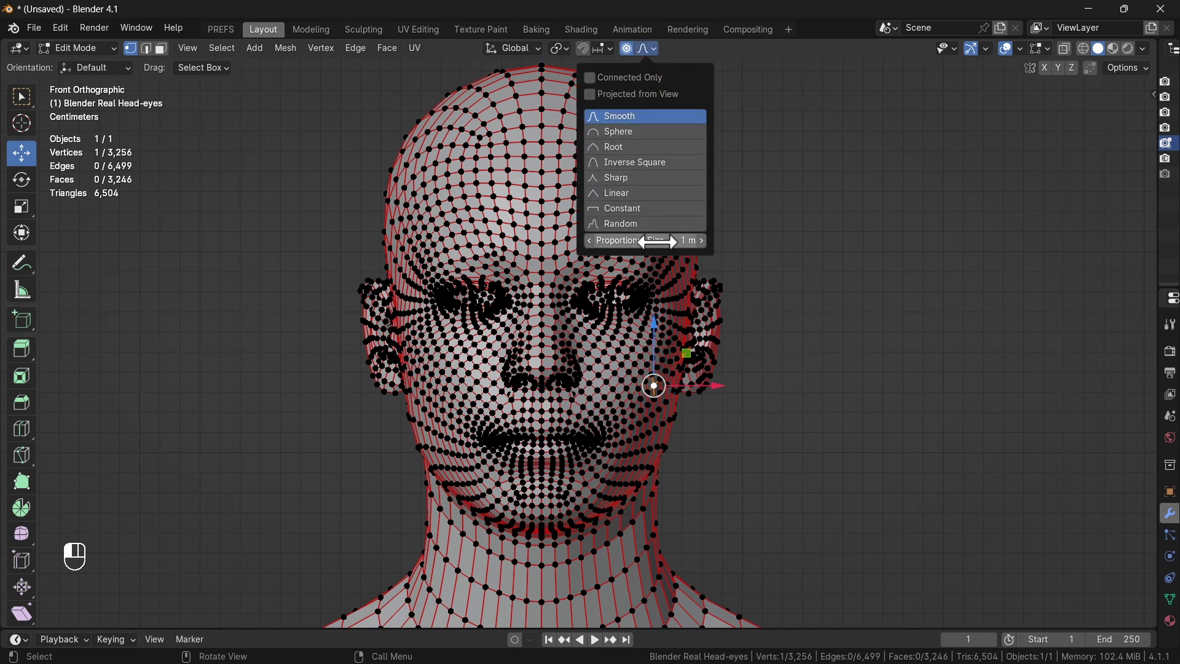
pyautogui.press('shift')
pyautogui.keyDown('shift'); pyautogui.moveTo(656, 240); pyautogui.dragTo(656, 241); pyautogui.keyUp('shift')
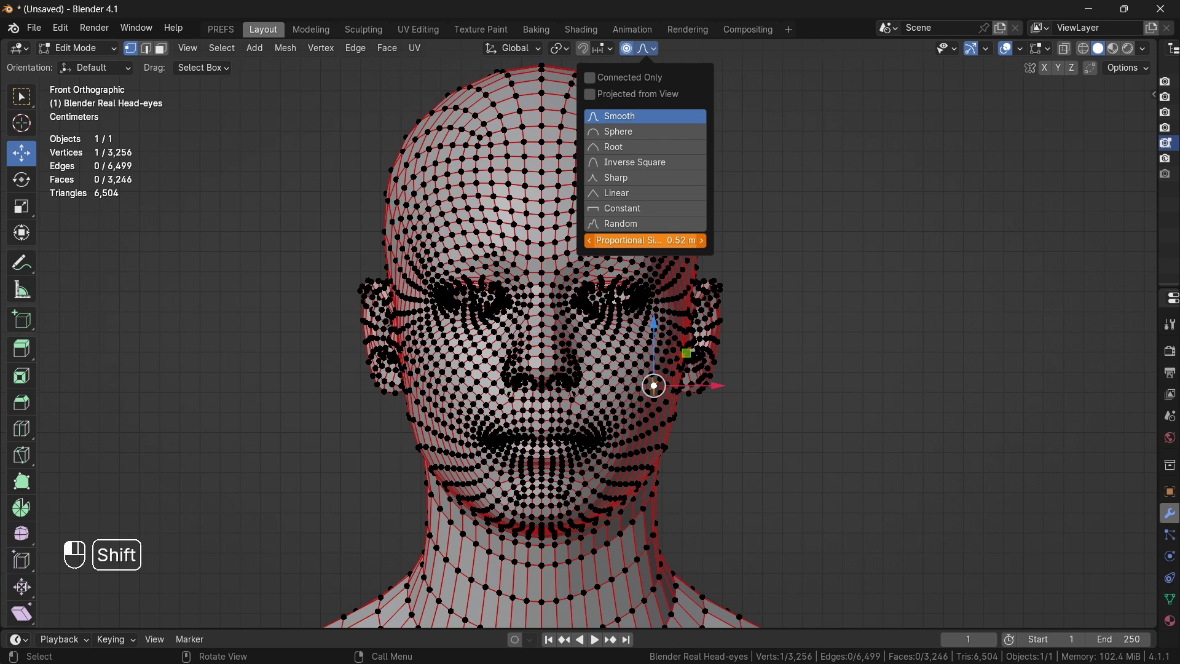
pyautogui.keyDown('shift'); pyautogui.moveTo(656, 241); pyautogui.dragTo(677, 268); pyautogui.keyUp('shift')
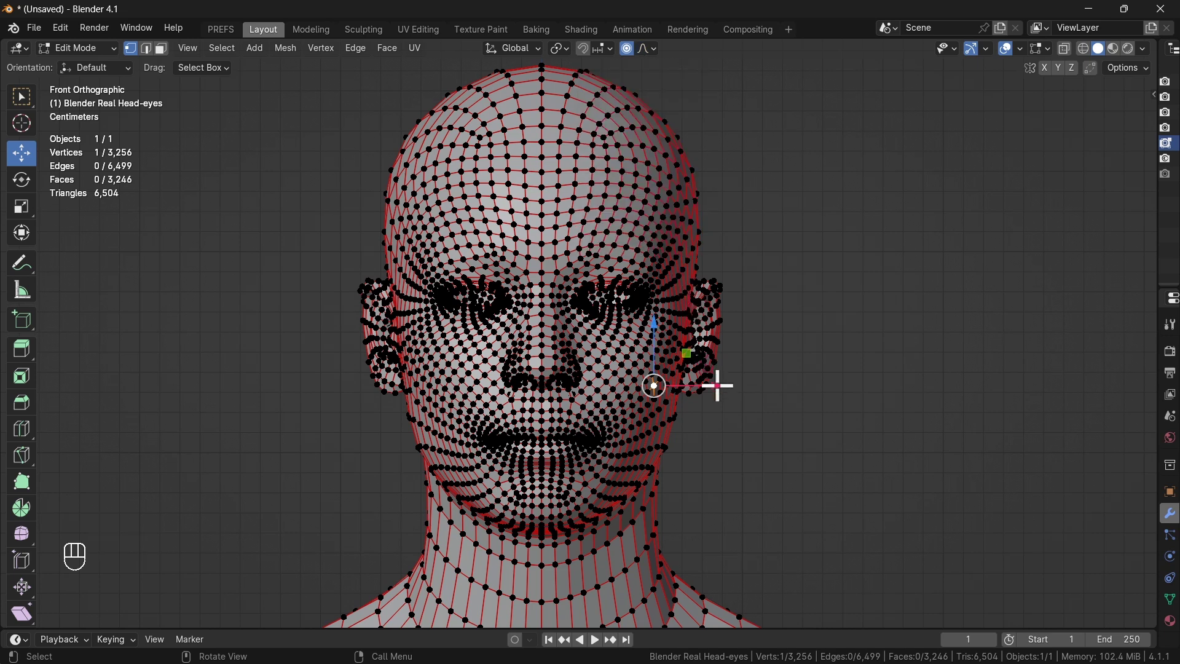
pyautogui.moveTo(717, 386); pyautogui.dragTo(723, 386)
pyautogui.hotkey('ctrl', 'z')
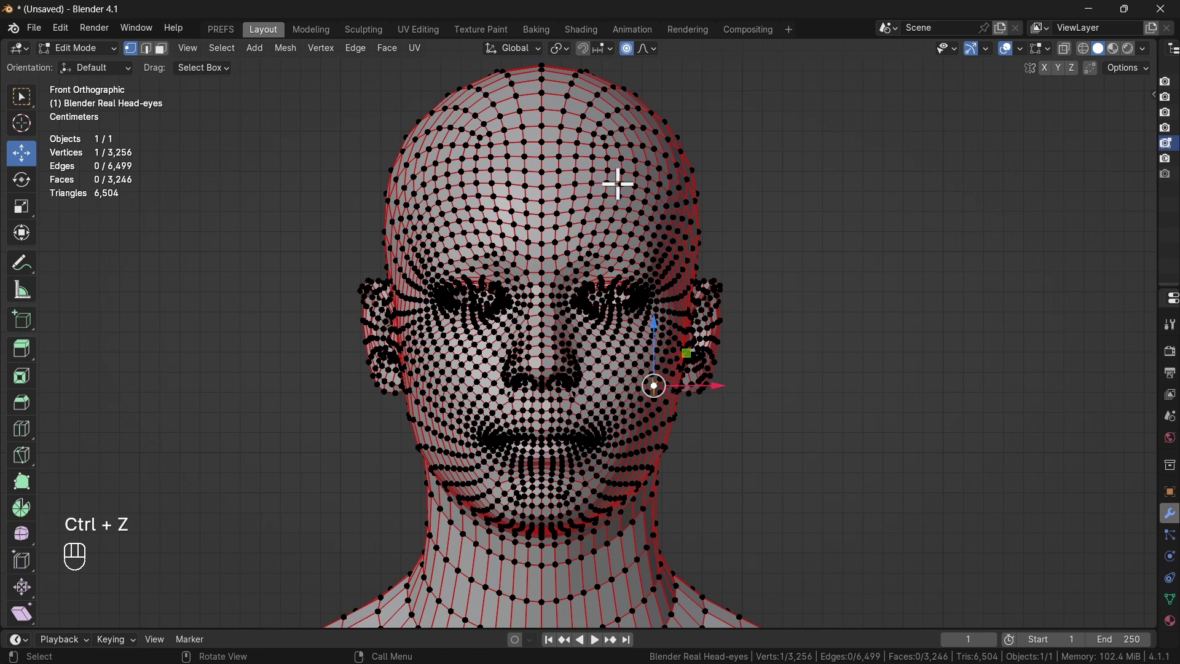
# Reduce the proportional editing size to about 0.078 m, test it on the cheek vertex, and shift the vertex about 0.0009 m inward along X.
pyautogui.click(654, 49)
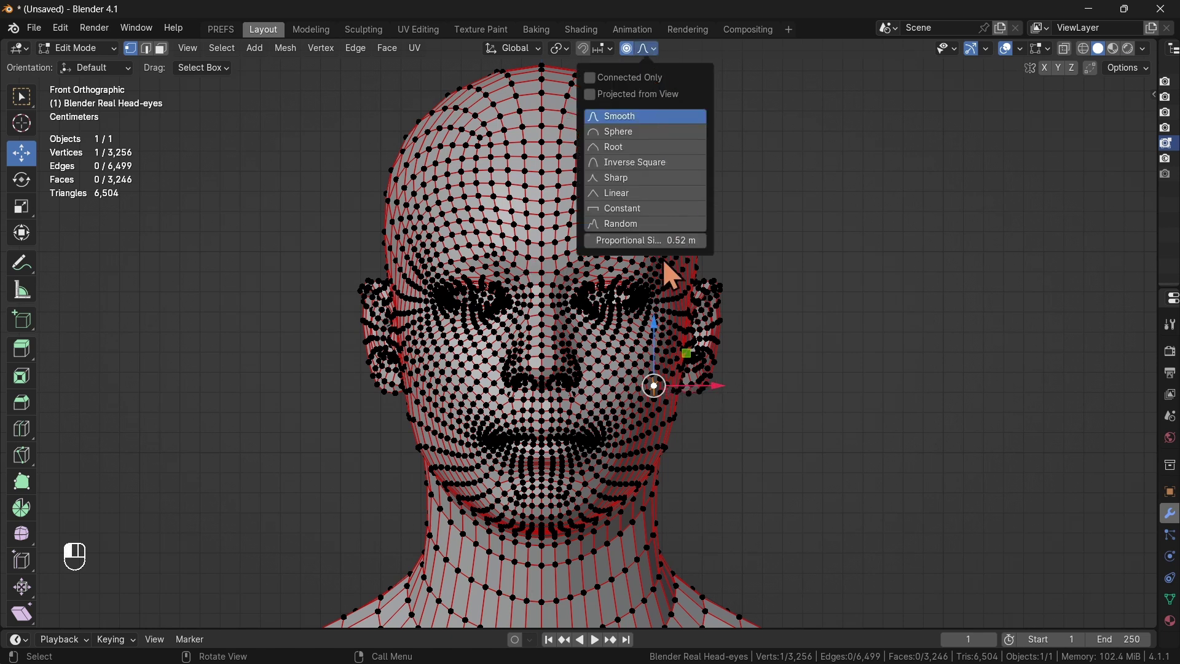
pyautogui.moveTo(646, 240); pyautogui.dragTo(639, 240)
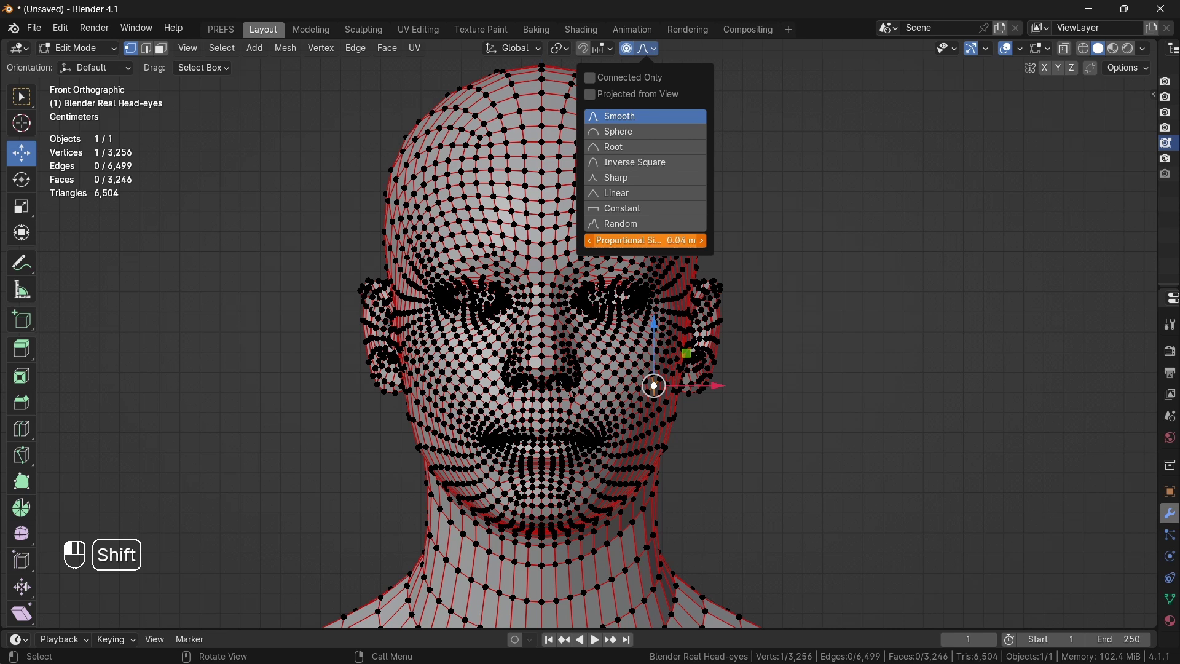
pyautogui.keyDown('shift'); pyautogui.moveTo(640, 240); pyautogui.dragTo(646, 240); pyautogui.keyUp('shift')
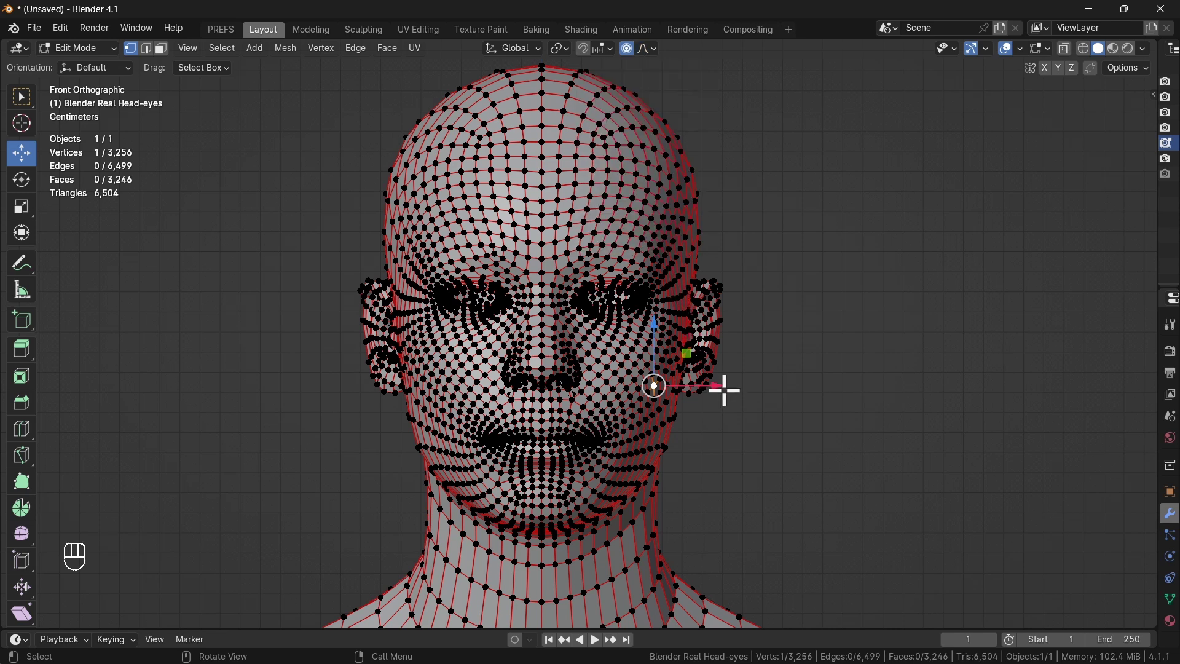
pyautogui.moveTo(721, 386); pyautogui.dragTo(722, 385)
pyautogui.hotkey('ctrl', 'z')
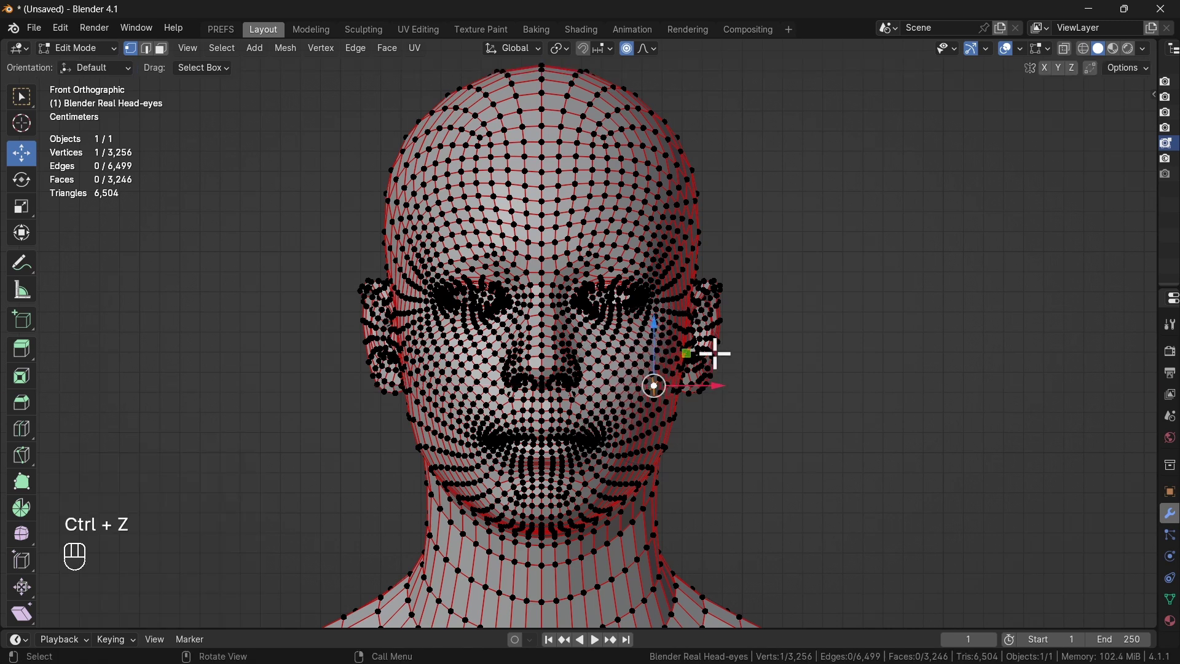
pyautogui.moveTo(716, 384); pyautogui.dragTo(715, 382)
pyautogui.scroll(-5, 719, 383)
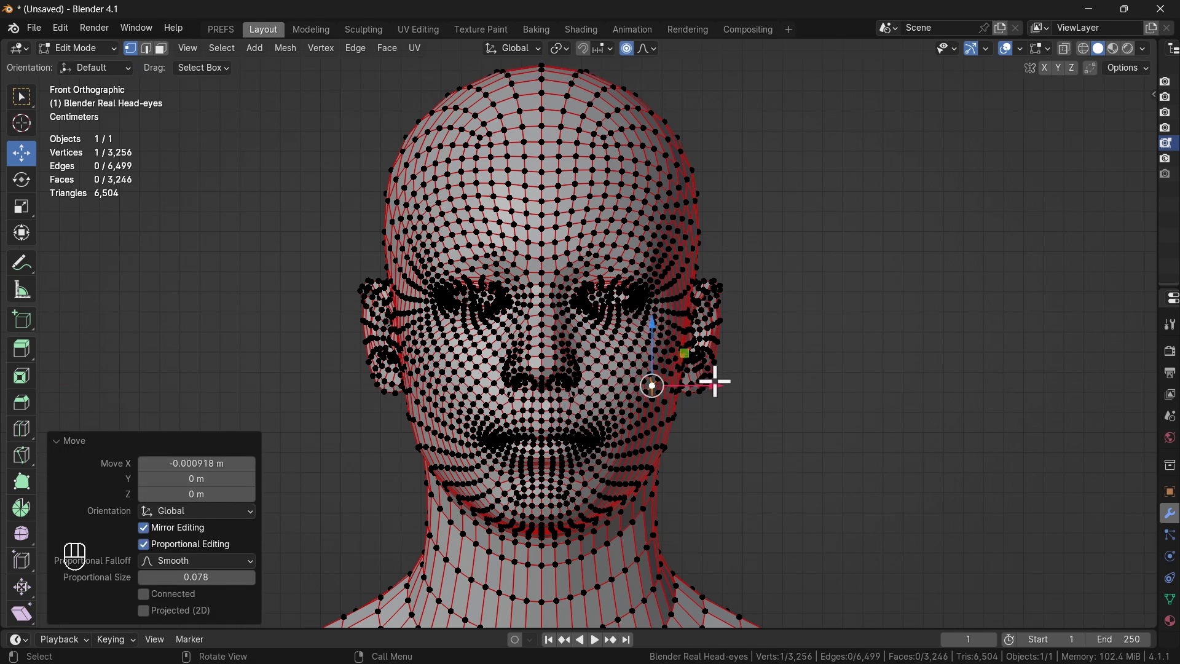
# Lower the cheek vertex slightly along Z, and try moving it about 0.008 m outward along X, undoing only the outward move.
pyautogui.moveTo(654, 338)
pyautogui.mouseDown()
pyautogui.moveTo(658, 354)
pyautogui.moveTo(648, 311)
pyautogui.moveTo(647, 335)
pyautogui.mouseUp()
pyautogui.moveTo(707, 388); pyautogui.dragTo(721, 388)
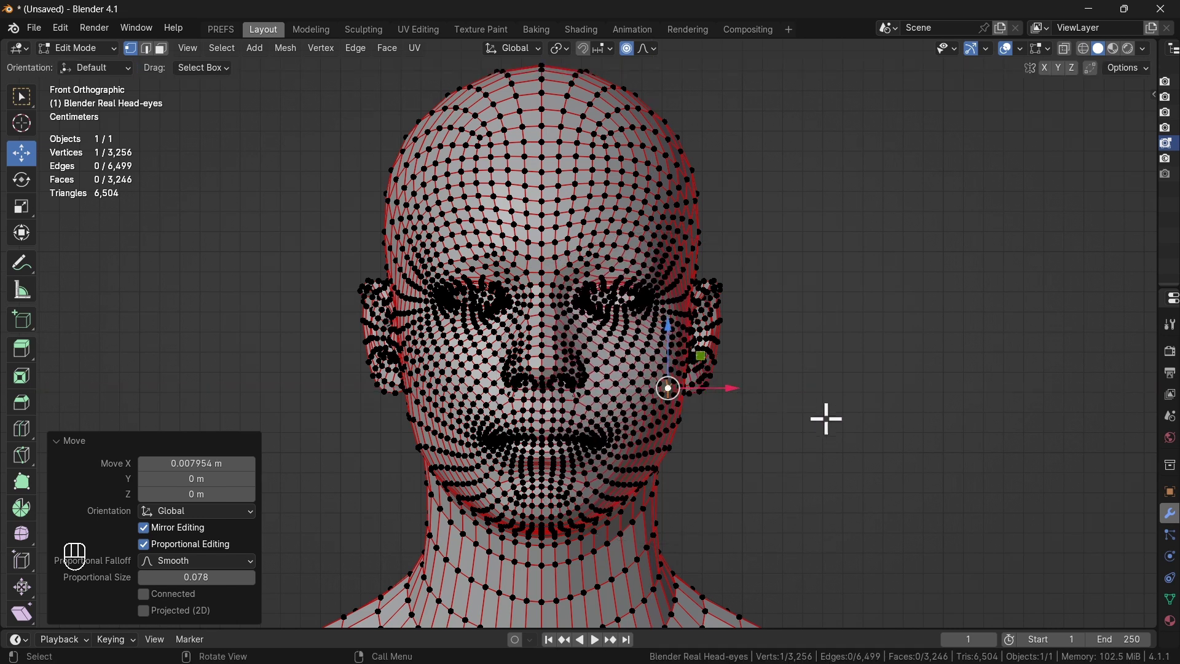
pyautogui.hotkey('ctrl', 'z')
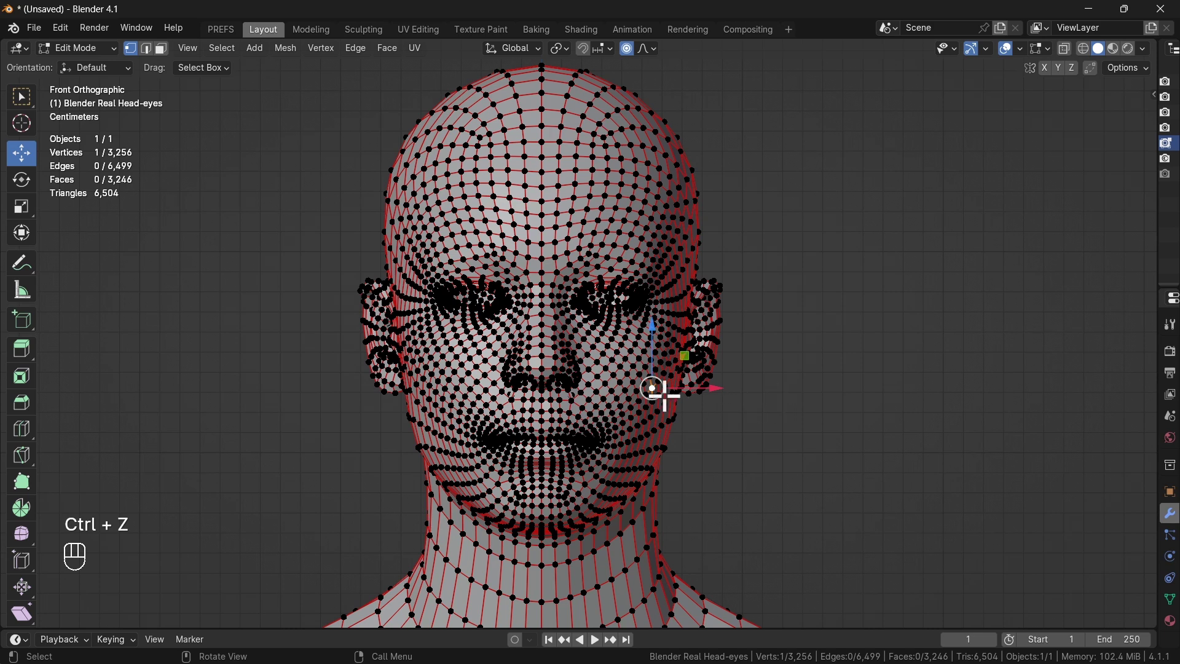
# Add the matching vertex on the opposite cheek to the selection, try moving both along Z, and undo the move.
pyautogui.scroll(3, 626, 388)
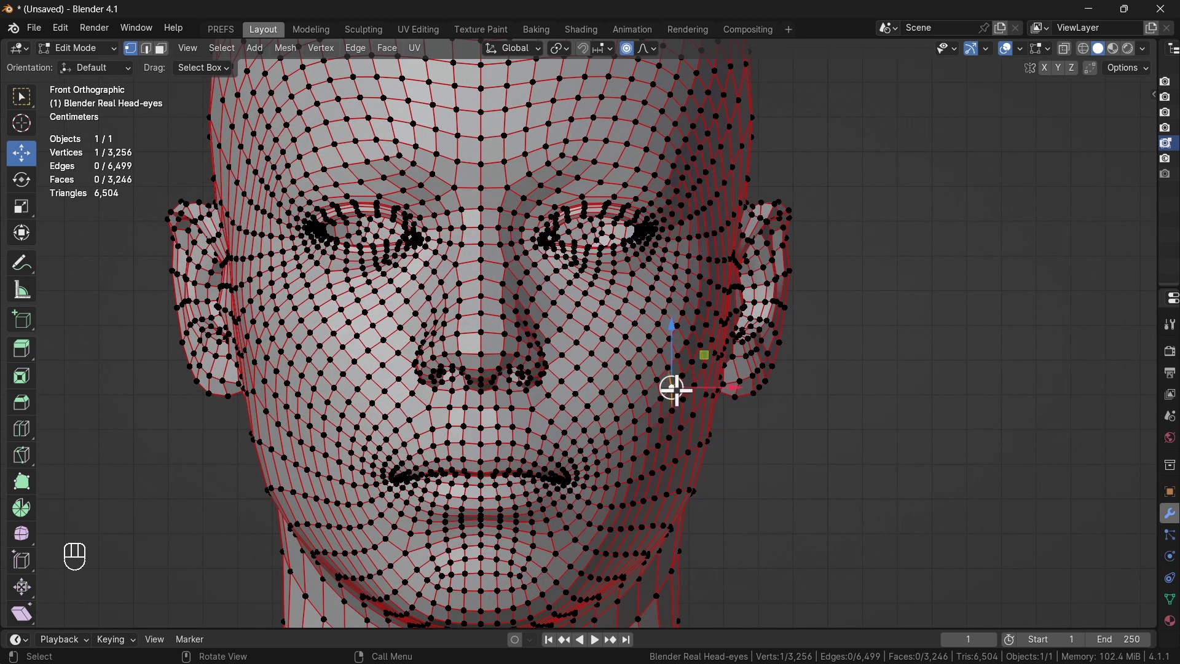
pyautogui.keyDown('shift'); pyautogui.click(314, 389); pyautogui.keyUp('shift')
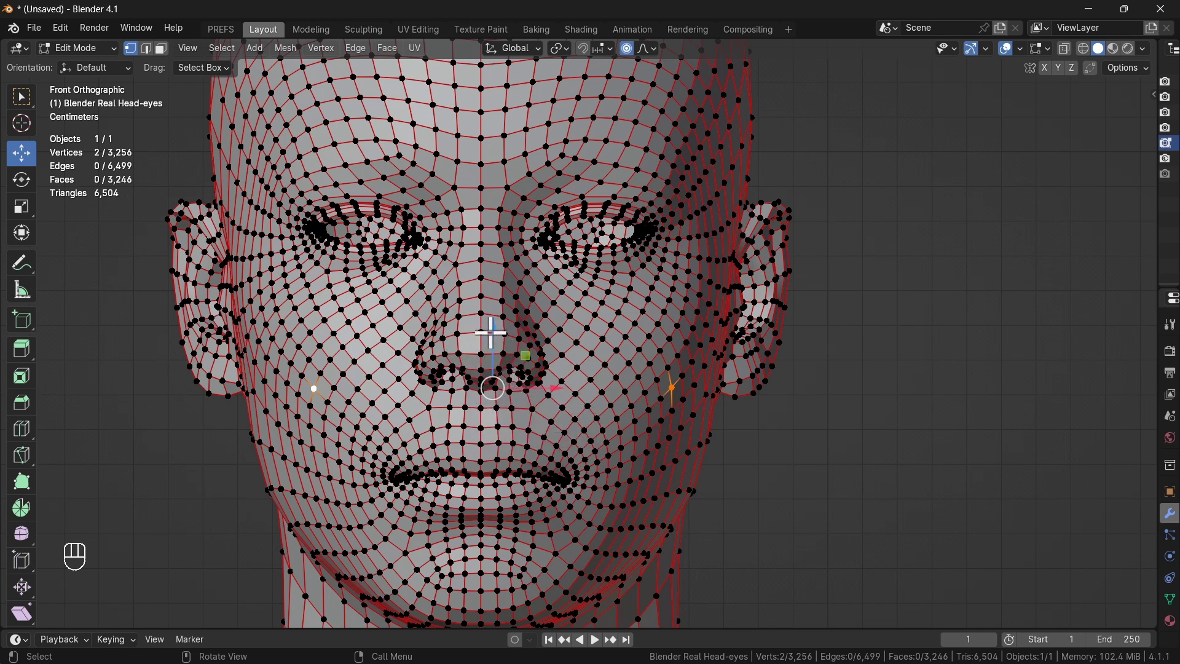
pyautogui.moveTo(491, 332)
pyautogui.mouseDown()
pyautogui.moveTo(487, 284)
pyautogui.moveTo(489, 331)
pyautogui.mouseUp()
pyautogui.hotkey('ctrl', 'z')
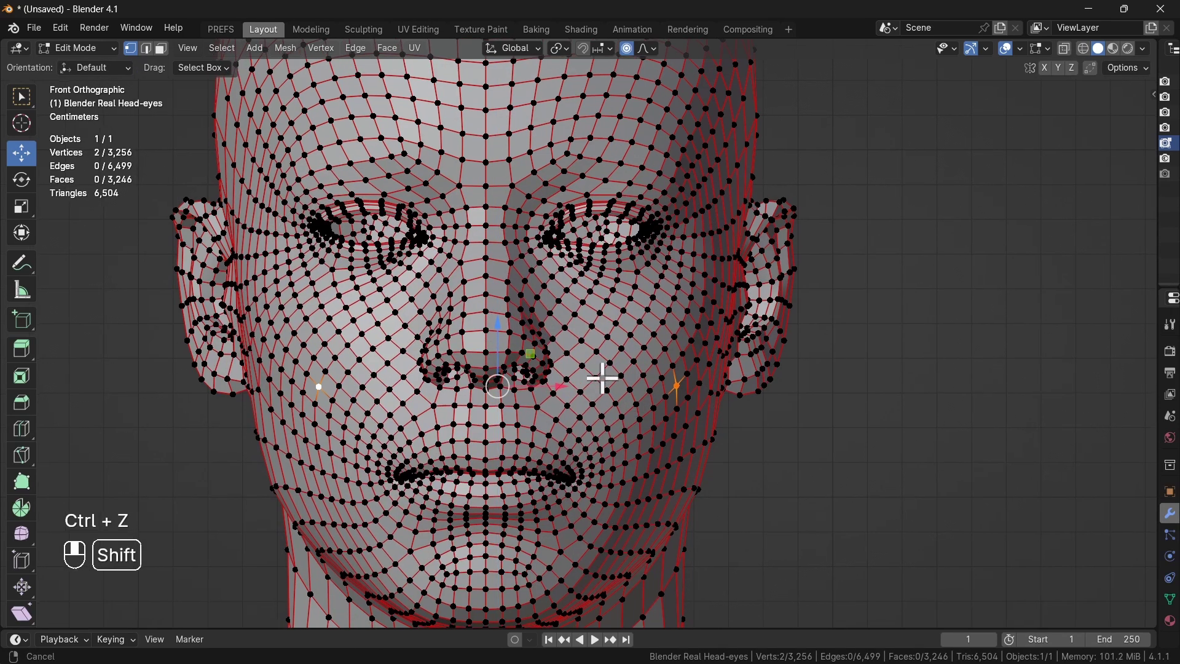
# Try widening the face by scaling the two cheek vertices along X by about 1.185, and cancel the scaling.
pyautogui.keyDown('shift'); pyautogui.moveTo(602, 378); pyautogui.dragTo(654, 319, button='middle'); pyautogui.keyUp('shift')
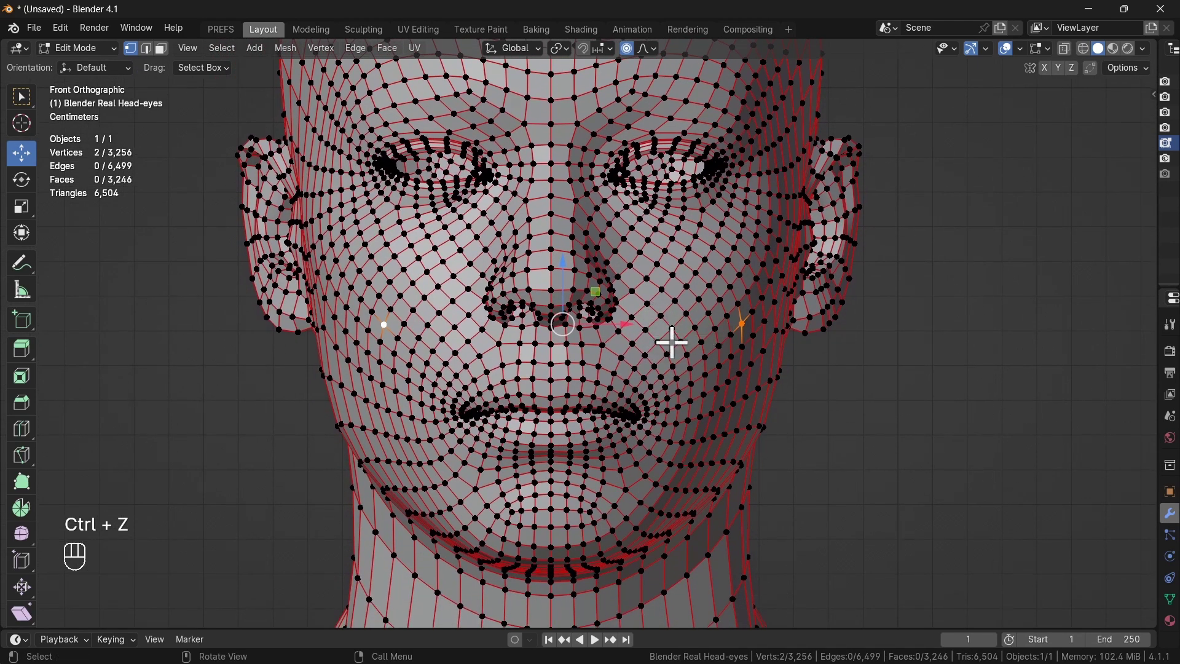
pyautogui.press('s')
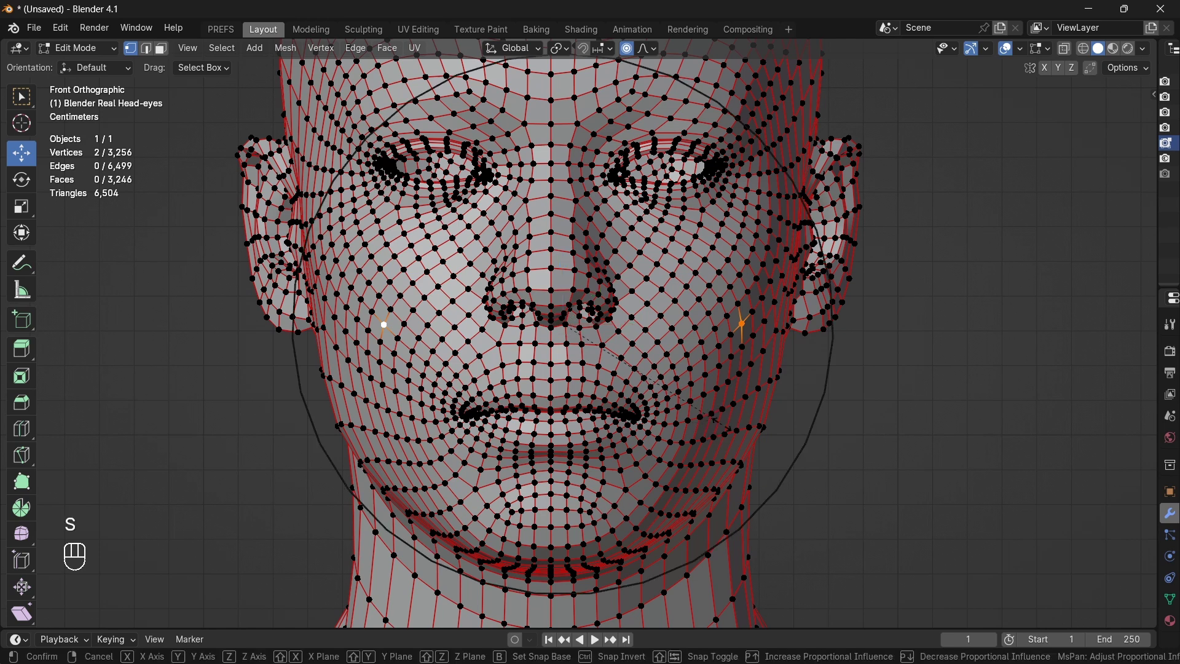
pyautogui.press('x')
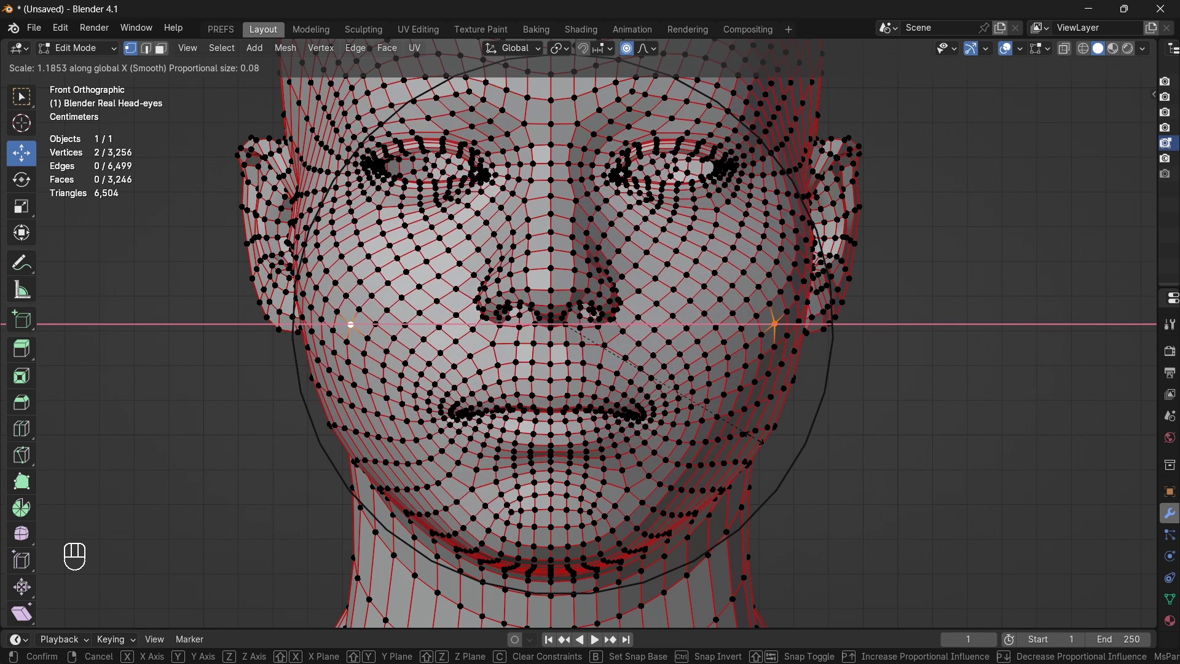
pyautogui.rightClick(759, 439)
# Try moving a jaw vertex beside the mouth about 0.005 m down and 0.0055 m outward, and undo both moves.
pyautogui.click(704, 465)
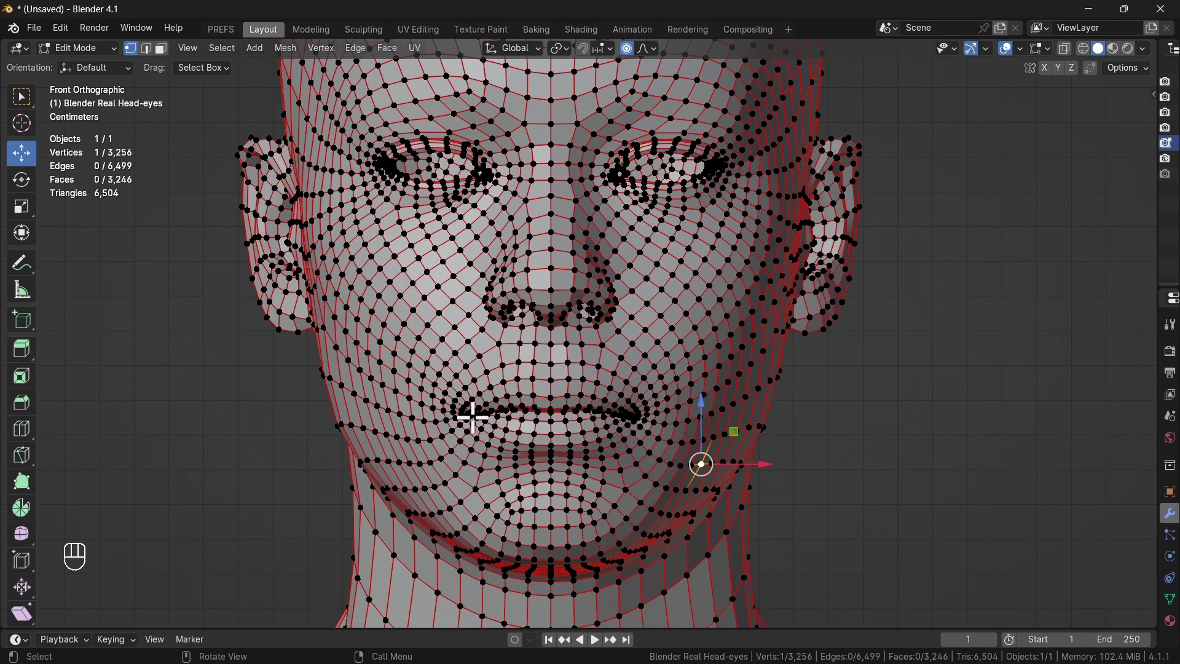
pyautogui.keyDown('shift'); pyautogui.moveTo(674, 448); pyautogui.dragTo(650, 330, button='middle'); pyautogui.keyUp('shift')
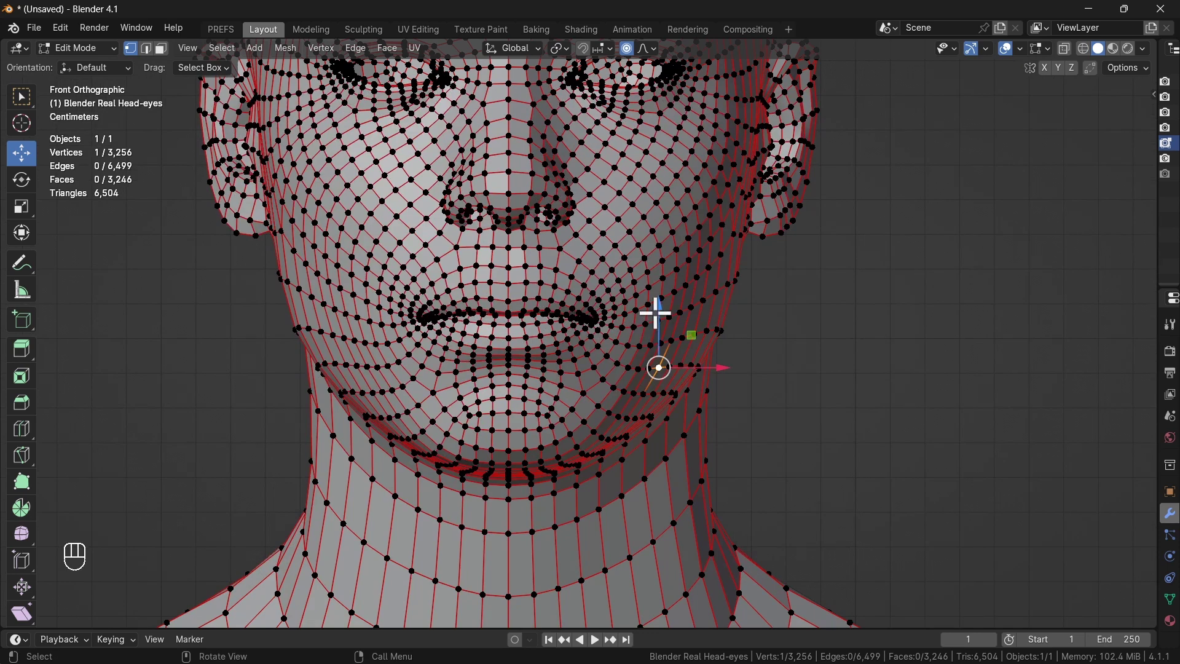
pyautogui.moveTo(660, 311); pyautogui.dragTo(672, 336)
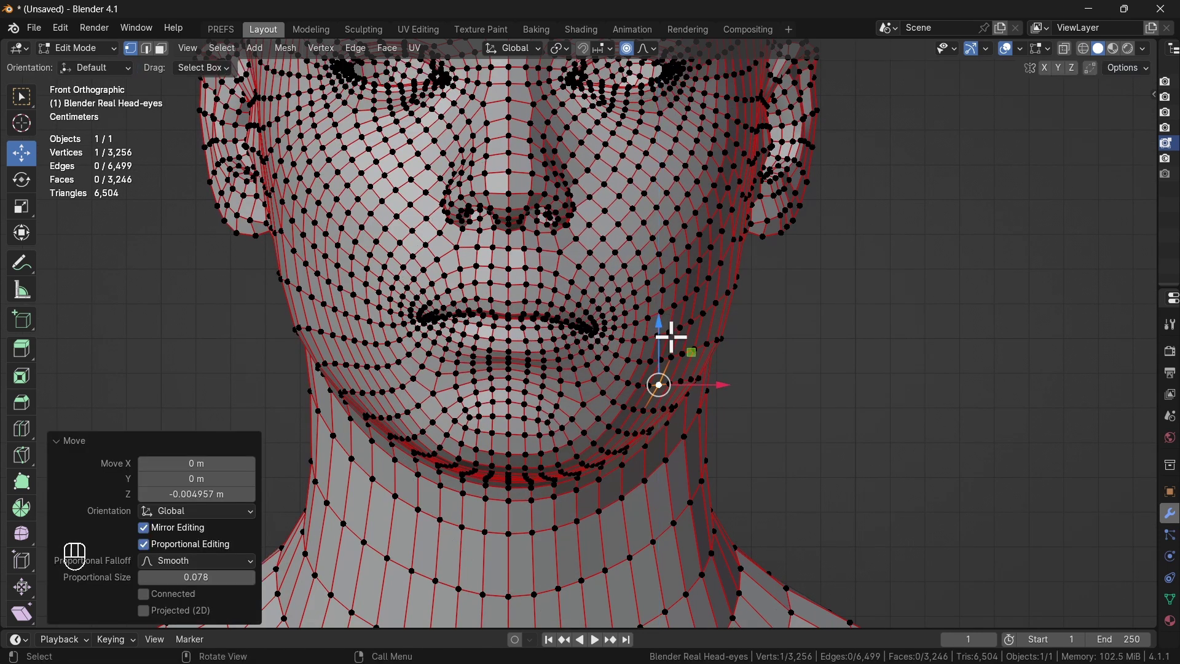
pyautogui.moveTo(717, 384); pyautogui.dragTo(740, 385)
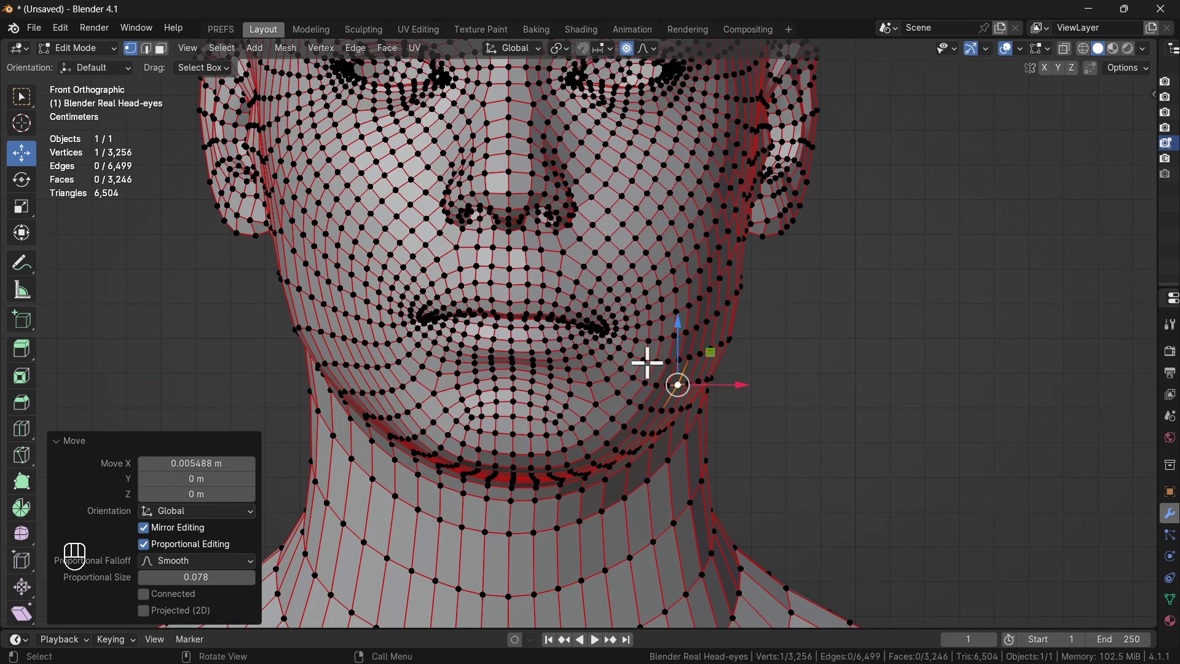
pyautogui.hotkey('ctrl', 'z')
pyautogui.hotkey('ctrl', 'z')
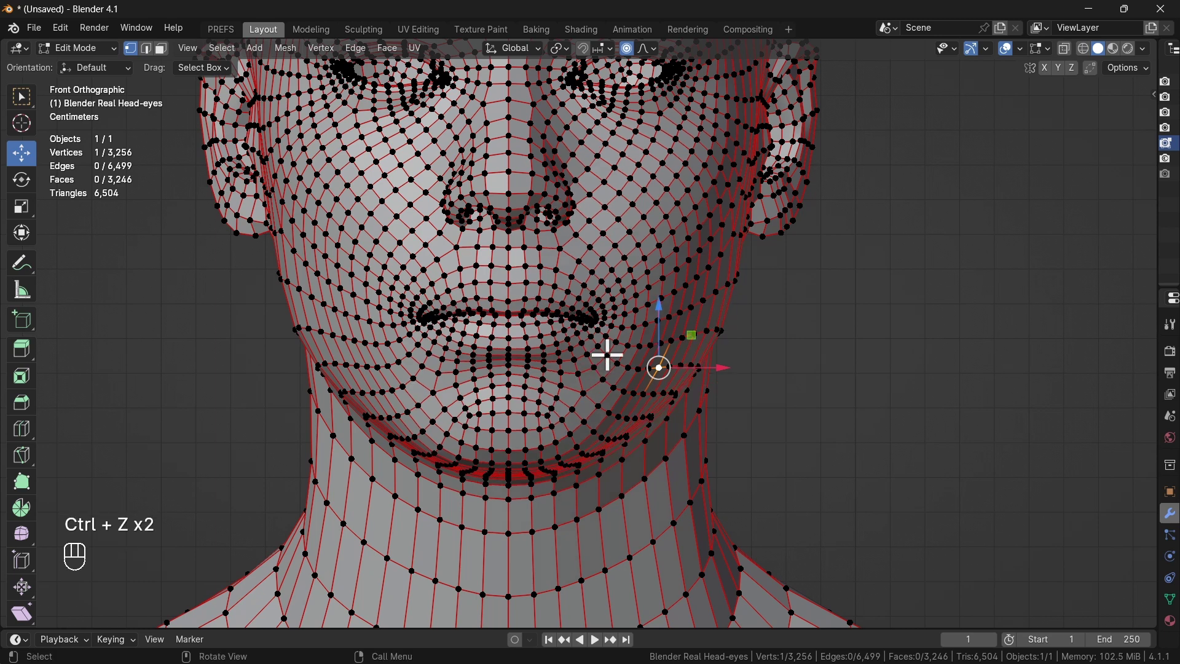
# Try raising the centre vertex between the eyebrows along Z, and undo the move.
pyautogui.keyDown('shift'); pyautogui.moveTo(606, 351); pyautogui.dragTo(609, 578, button='middle'); pyautogui.keyUp('shift')
pyautogui.click(501, 234)
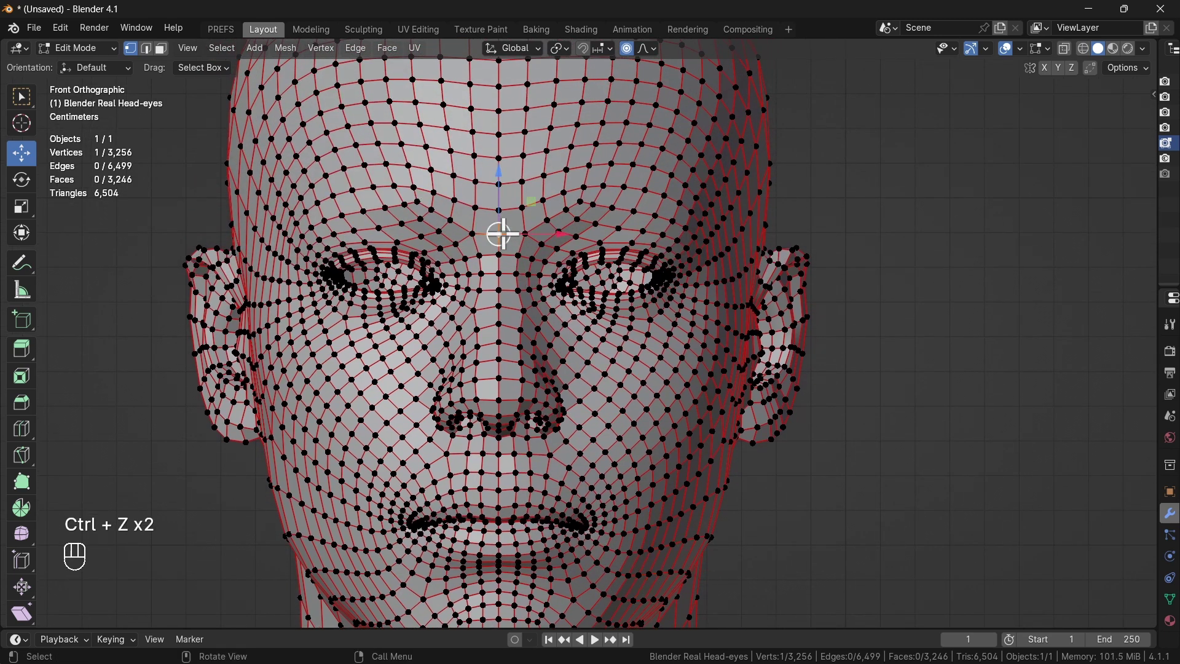
pyautogui.moveTo(500, 172); pyautogui.dragTo(498, 141)
pyautogui.hotkey('ctrl', 'z')
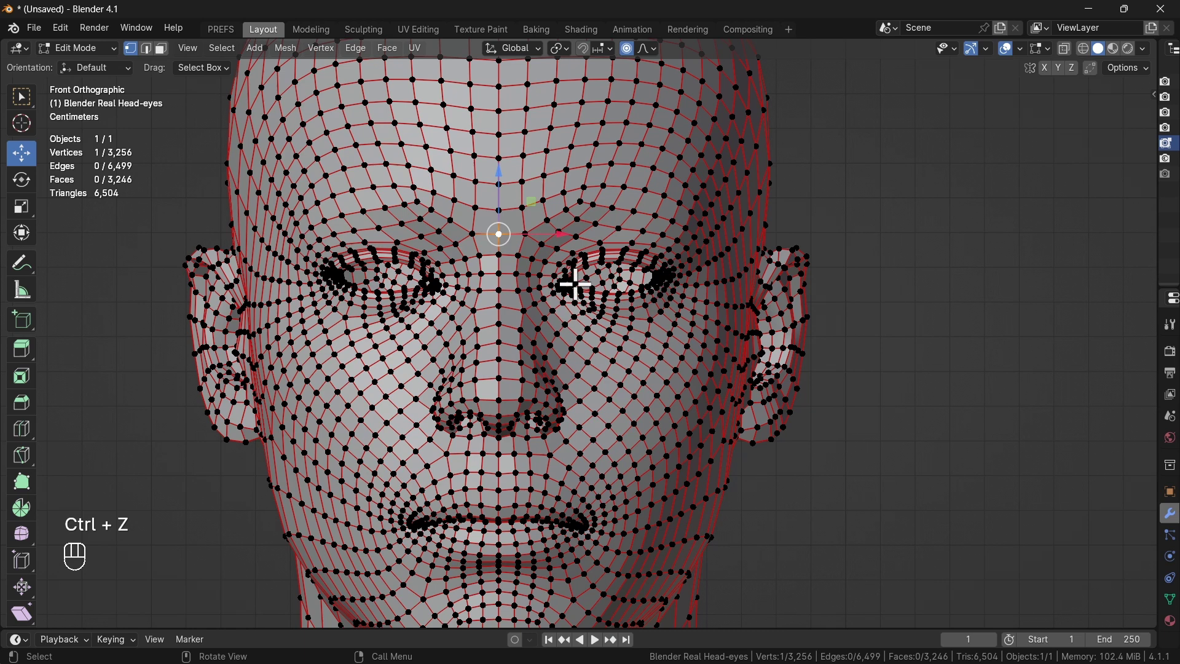
# Try moving a temple vertex beside the eye about 0.01 m outward along X, and undo the move.
pyautogui.click(713, 268)
pyautogui.moveTo(752, 263); pyautogui.dragTo(787, 263)
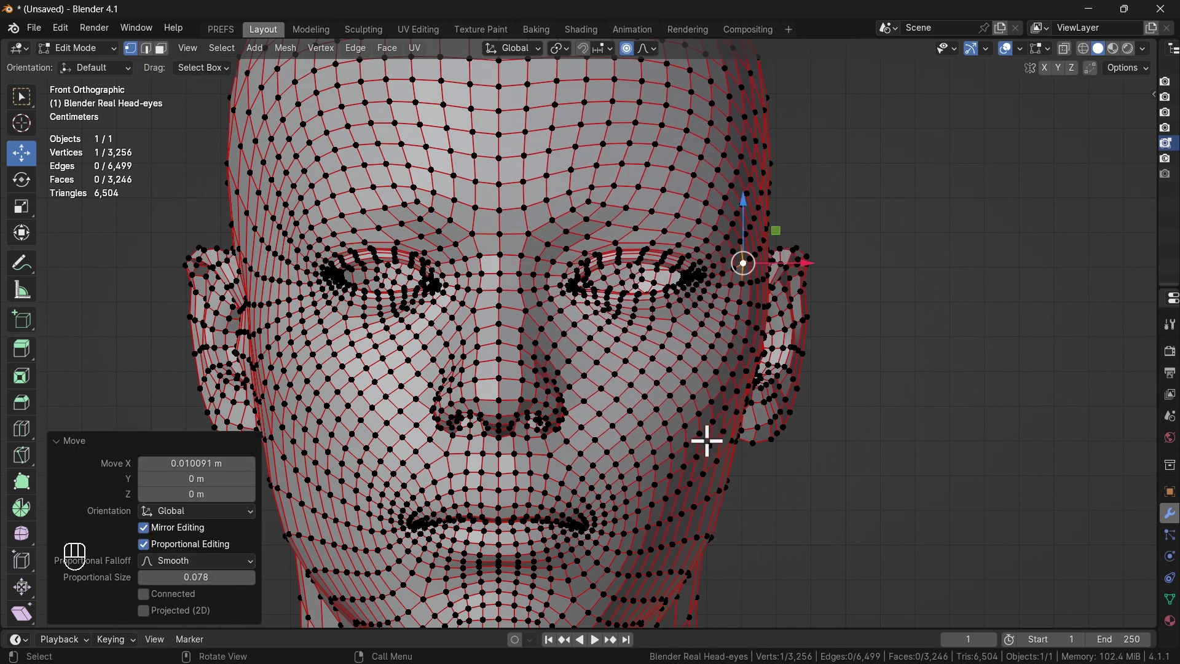
pyautogui.keyDown('shift'); pyautogui.moveTo(707, 440); pyautogui.dragTo(674, 360, button='middle'); pyautogui.keyUp('shift')
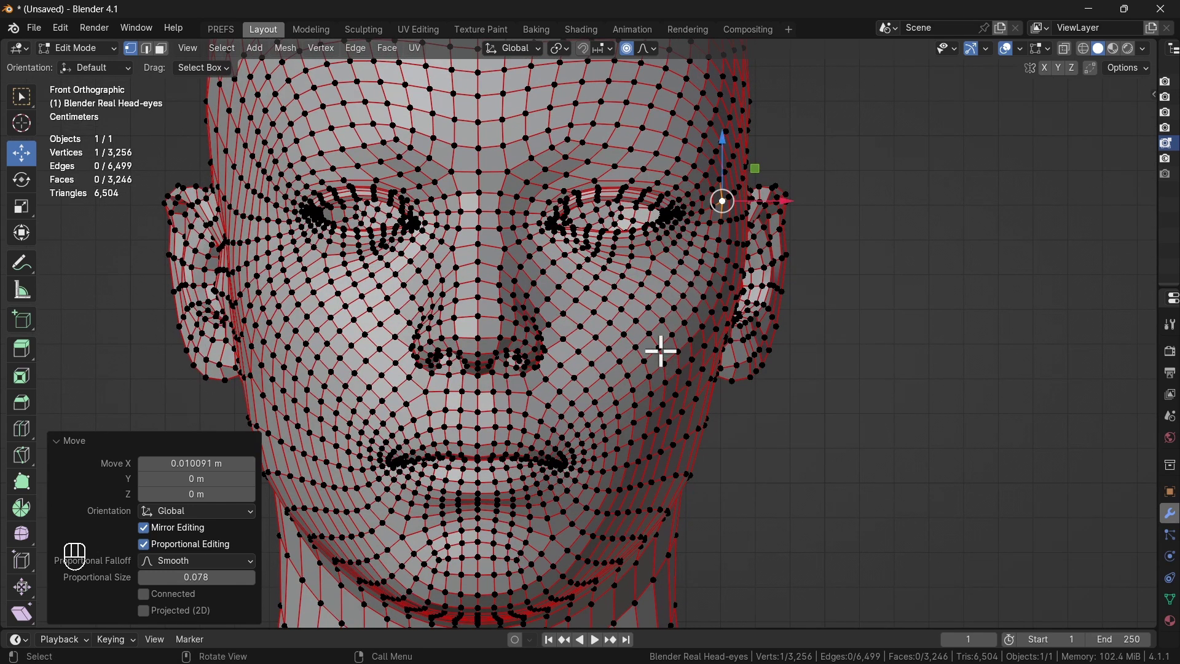
pyautogui.hotkey('ctrl', 'z')
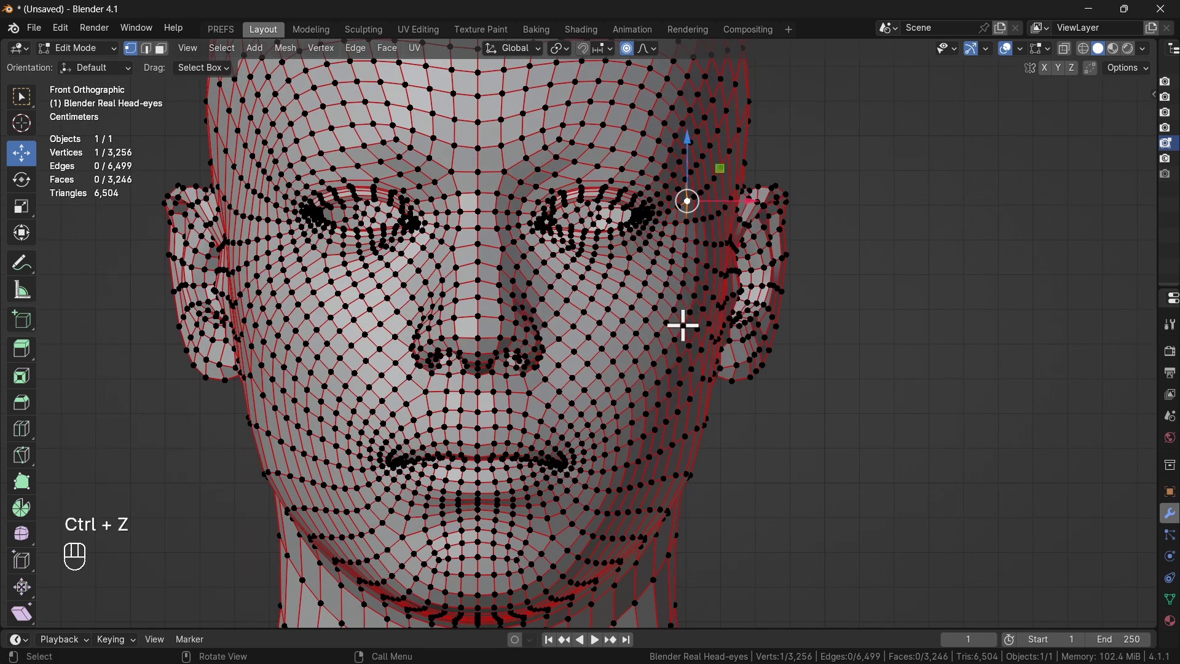
# Try pulling a lower cheek vertex beside the mouth and a jawline vertex outward along X, and undo the moves.
pyautogui.click(667, 455)
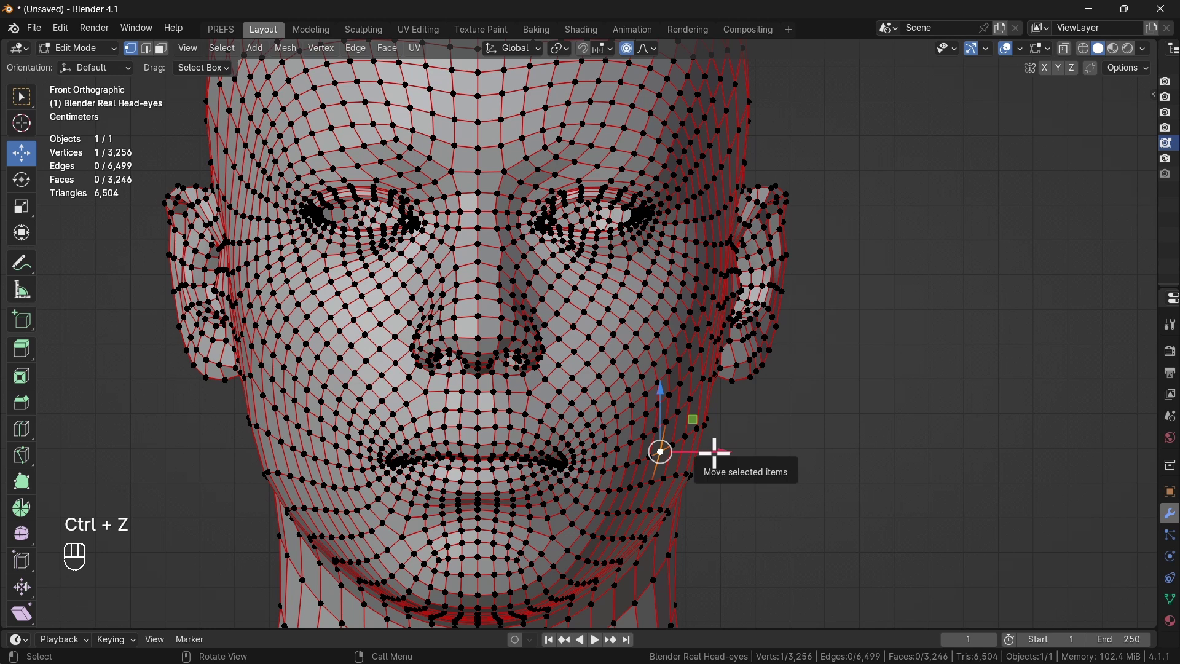
pyautogui.moveTo(711, 453); pyautogui.dragTo(731, 453)
pyautogui.keyDown('shift'); pyautogui.moveTo(672, 456); pyautogui.dragTo(672, 319, button='middle'); pyautogui.keyUp('shift')
pyautogui.click(624, 405)
pyautogui.moveTo(670, 403); pyautogui.dragTo(730, 413)
pyautogui.hotkey('ctrl', 'z')
pyautogui.hotkey('ctrl', 'z')
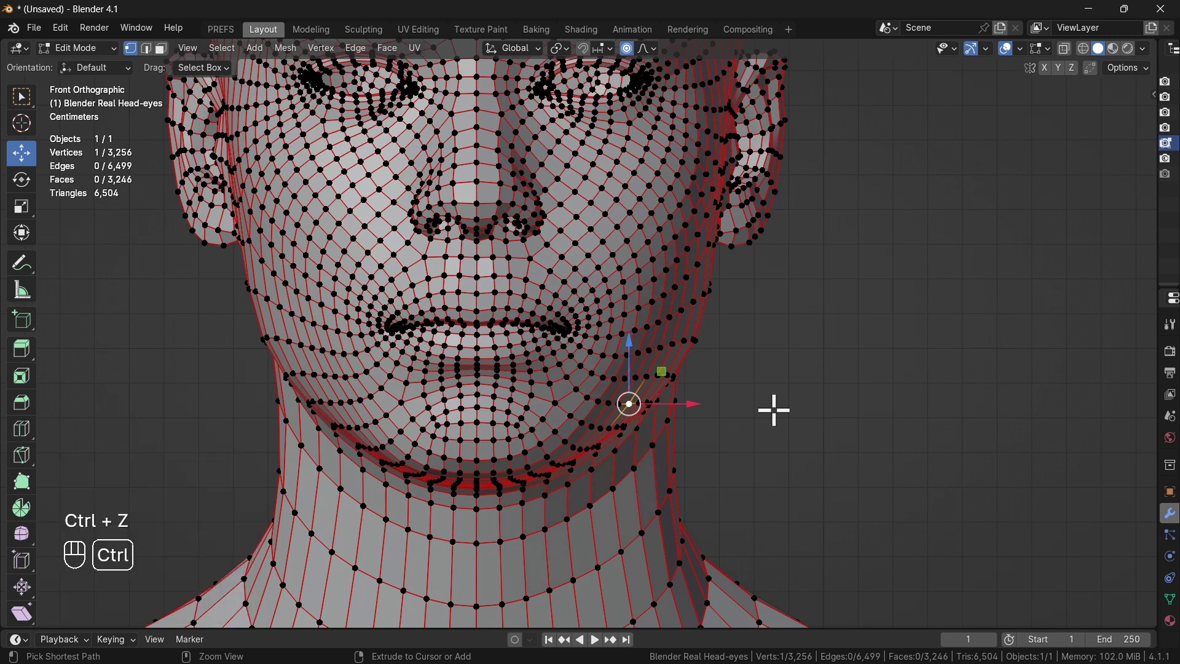
pyautogui.hotkey('ctrl', 'z')
# Try raising the ear's top vertex about 0.001 m and pulling its outer-edge vertex outward along X, and undo each move.
pyautogui.keyDown('shift'); pyautogui.moveTo(758, 353); pyautogui.dragTo(698, 243, button='middle'); pyautogui.keyUp('shift')
pyautogui.click(726, 217)
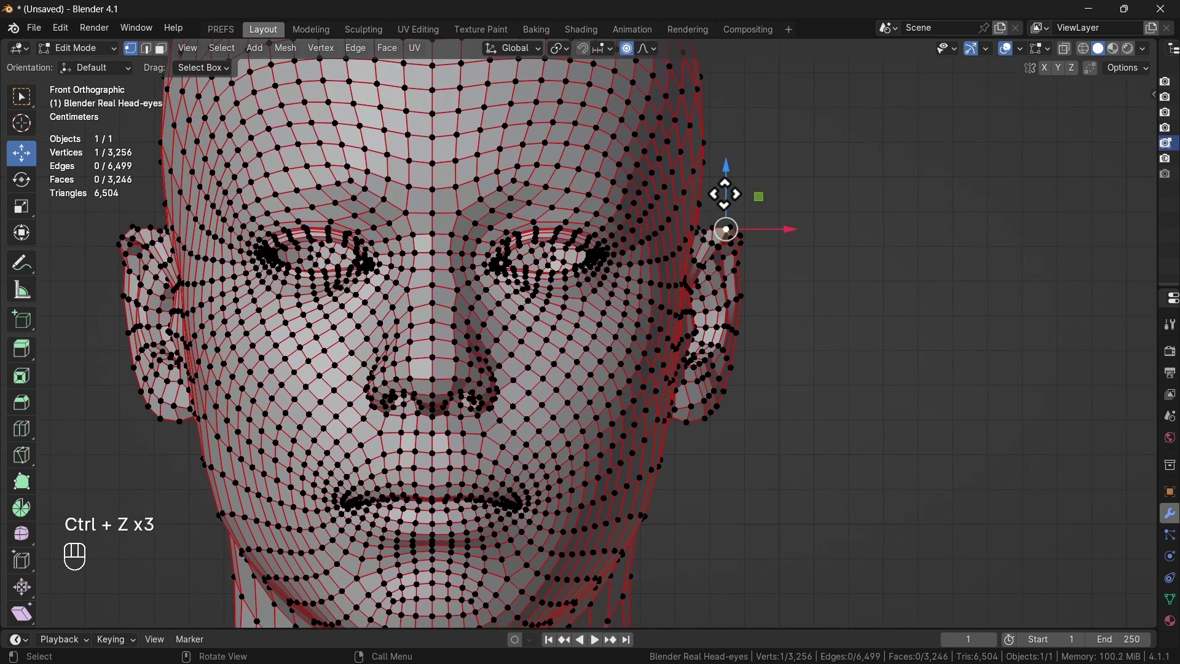
pyautogui.moveTo(724, 190)
pyautogui.mouseDown()
pyautogui.moveTo(728, 164)
pyautogui.moveTo(720, 219)
pyautogui.moveTo(720, 190)
pyautogui.mouseUp()
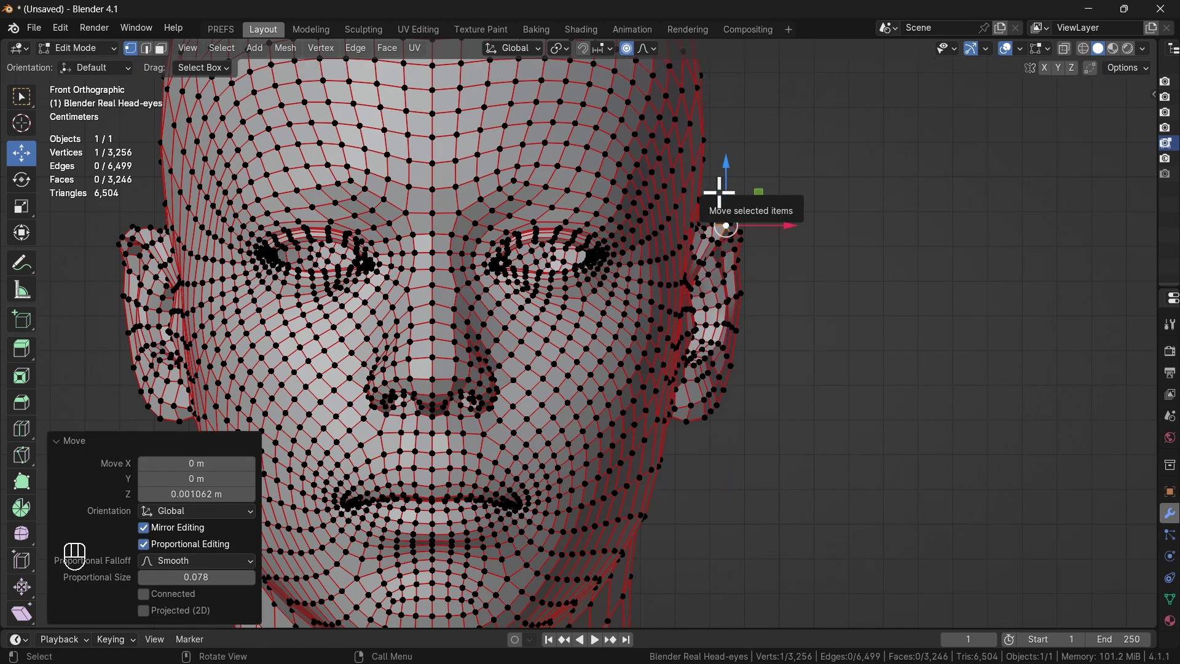
pyautogui.hotkey('ctrl', 'z')
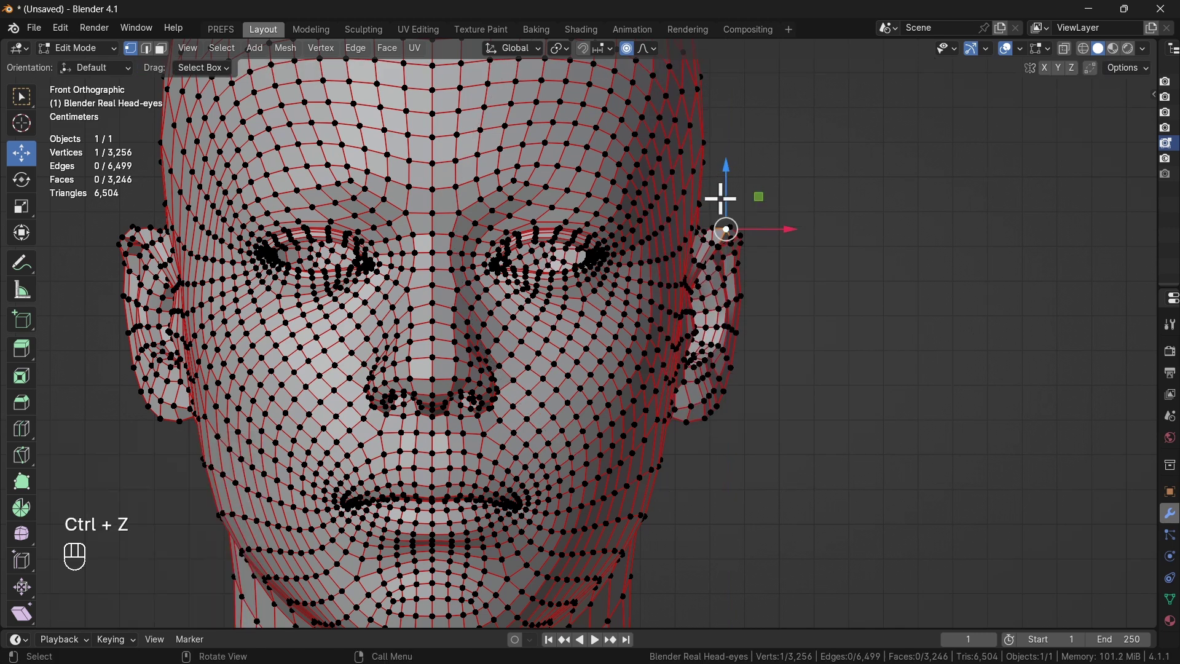
pyautogui.click(741, 294)
pyautogui.moveTo(782, 292); pyautogui.dragTo(847, 298)
pyautogui.hotkey('ctrl', 'z')
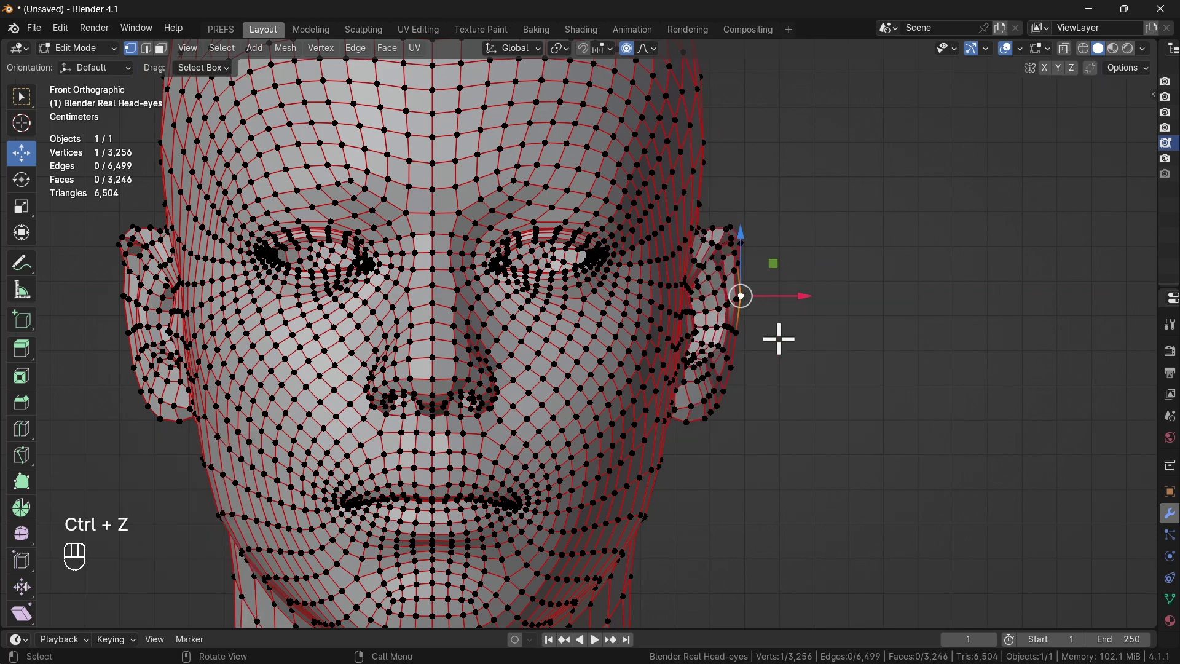
# From the right side view, try moving the nose tip vertex about 0.004 m down and forward along Y, and undo both moves.
pyautogui.press('KP_3')
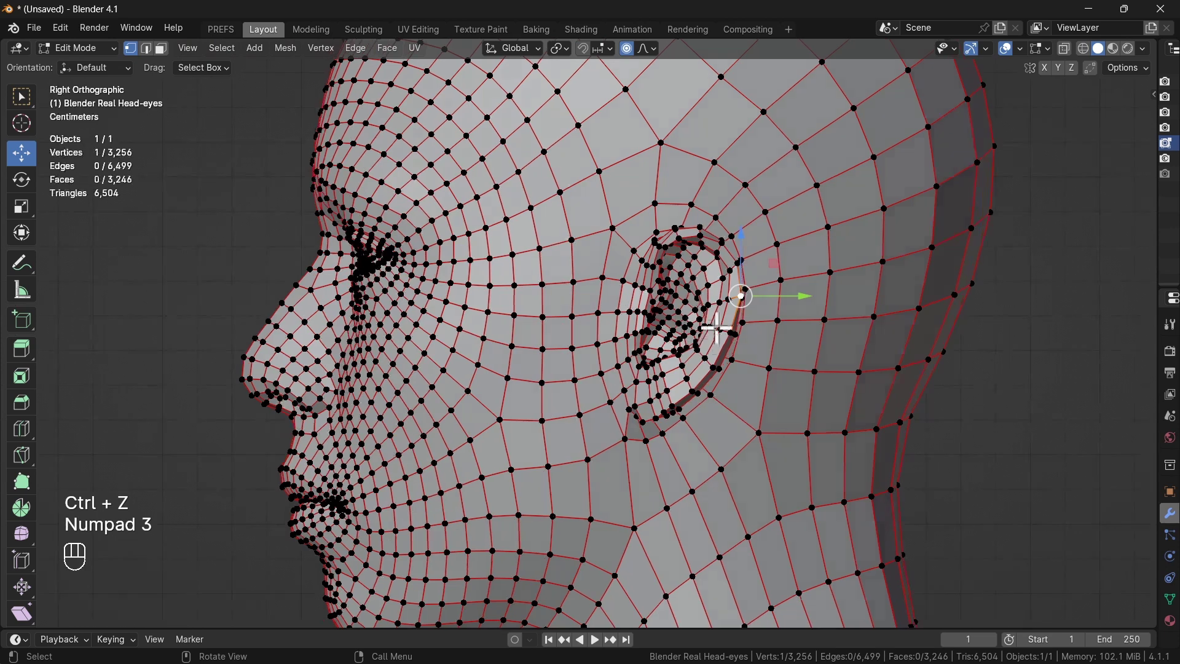
pyautogui.keyDown('shift'); pyautogui.moveTo(530, 345); pyautogui.dragTo(743, 305, button='middle'); pyautogui.keyUp('shift')
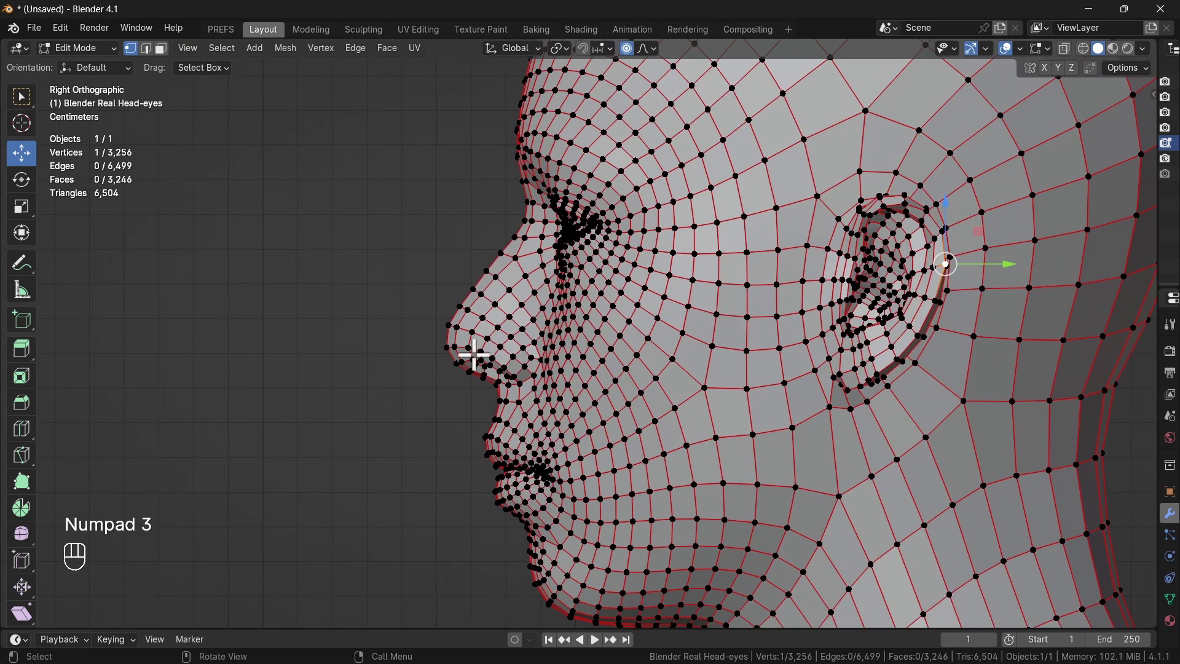
pyautogui.click(450, 346)
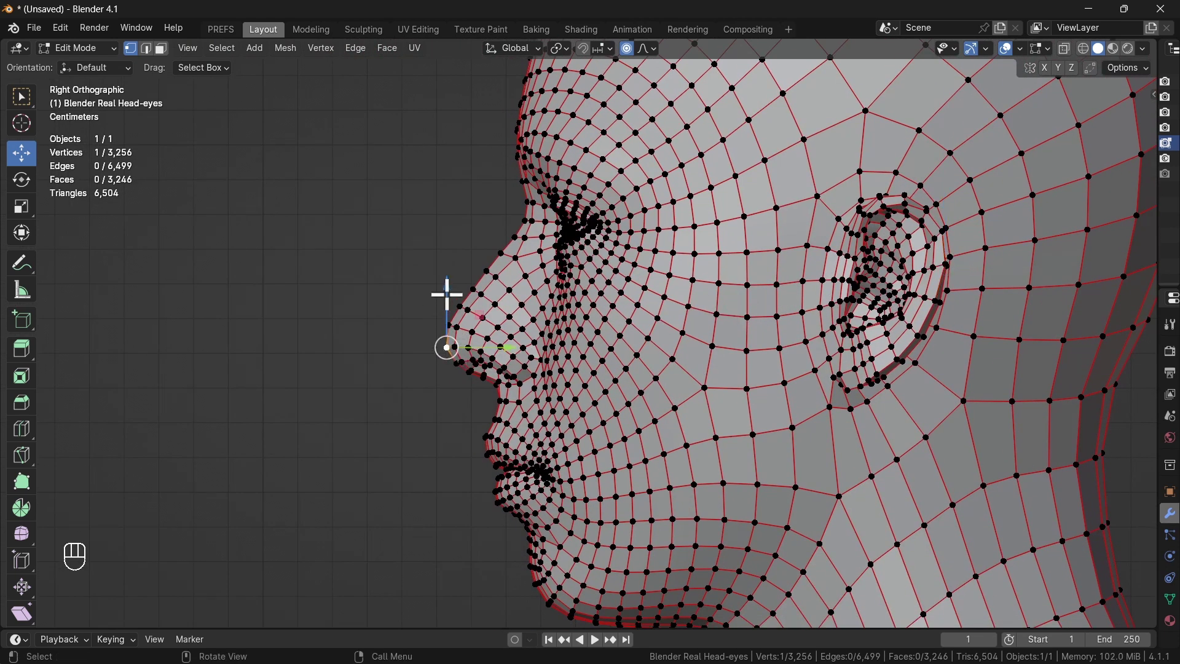
pyautogui.moveTo(448, 295); pyautogui.dragTo(472, 311)
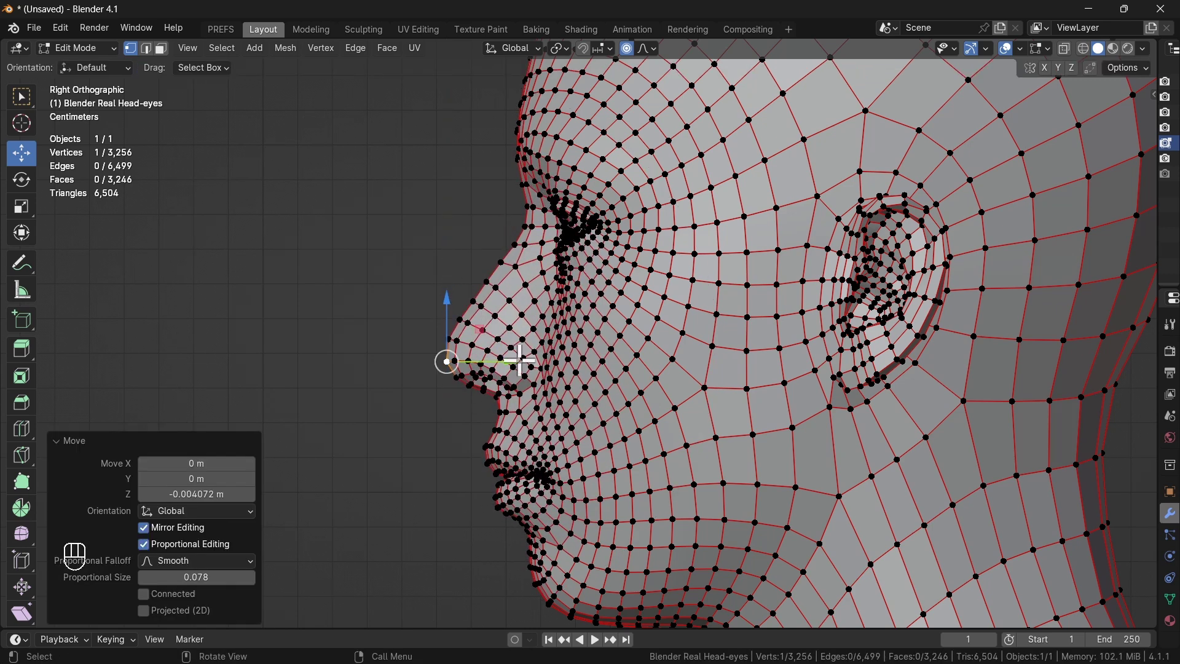
pyautogui.moveTo(508, 361); pyautogui.dragTo(490, 364)
pyautogui.hotkey('ctrl', 'z')
pyautogui.hotkey('ctrl', 'z')
pyautogui.hotkey('ctrl', 'z')
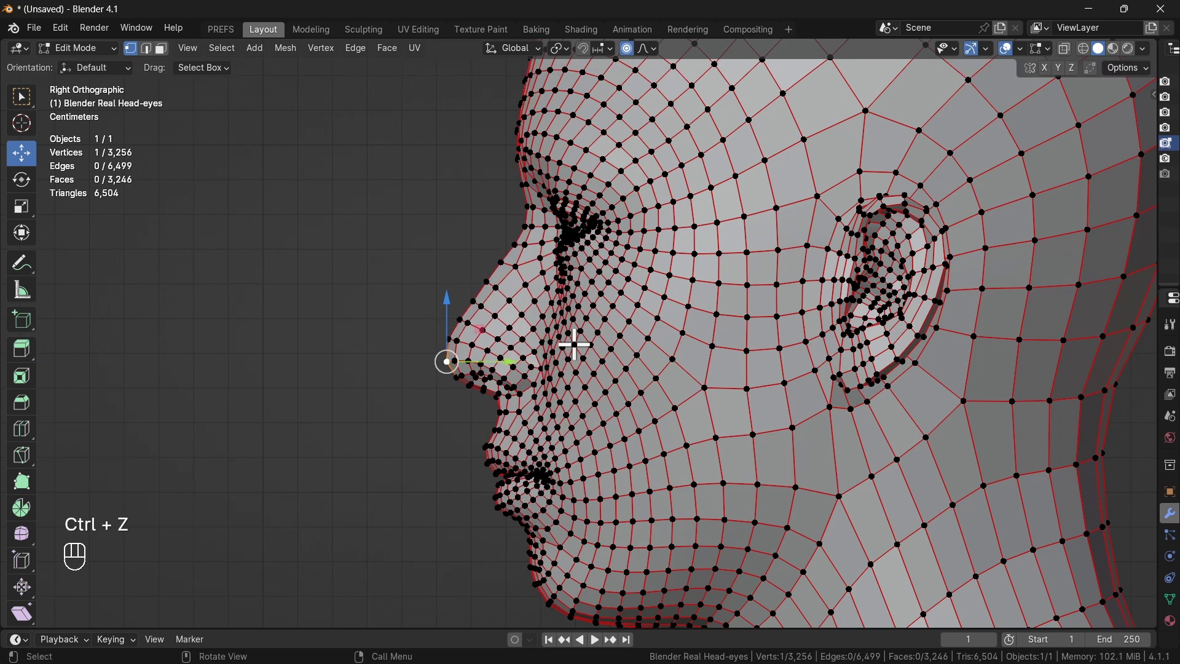
pyautogui.hotkey('ctrl', 'z')
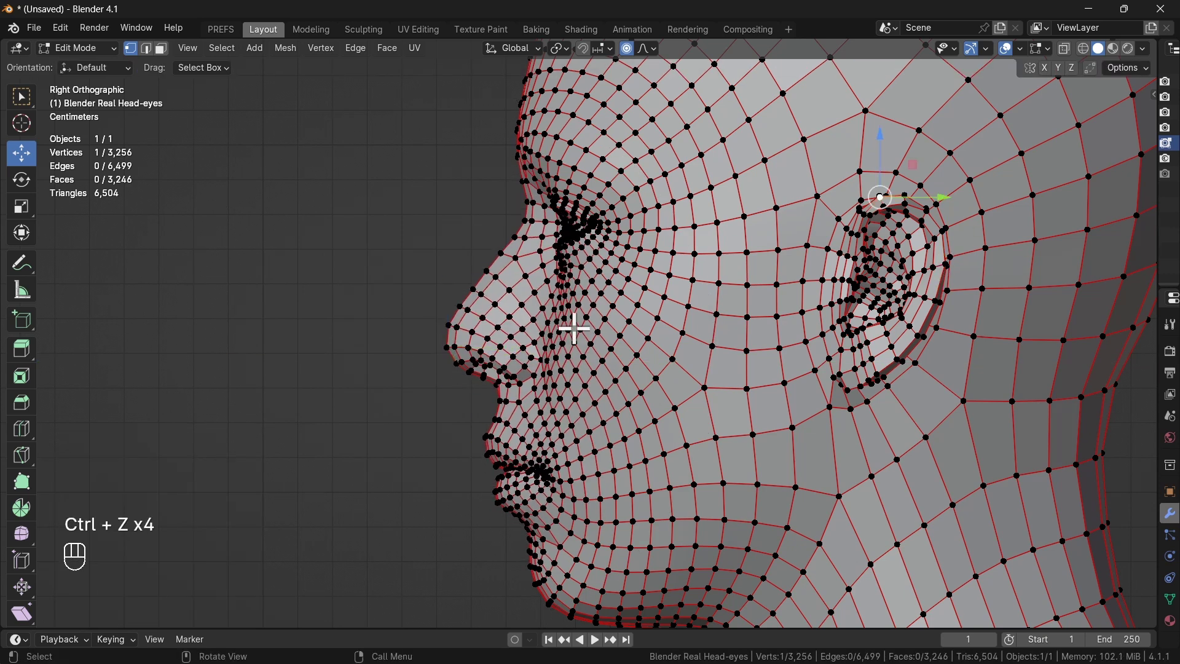
# Try moving a cheek vertex beside the nose freely by about 0.004 m with proportional editing from an angled view.
pyautogui.press('KP_1')
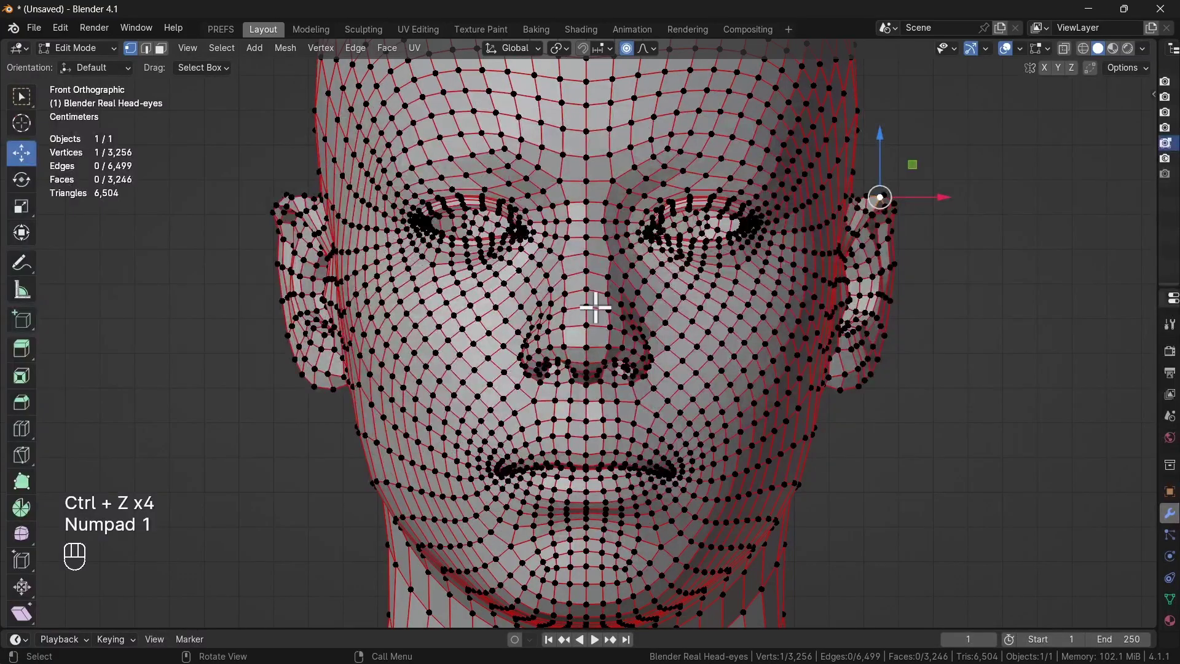
pyautogui.scroll(-3, 600, 306)
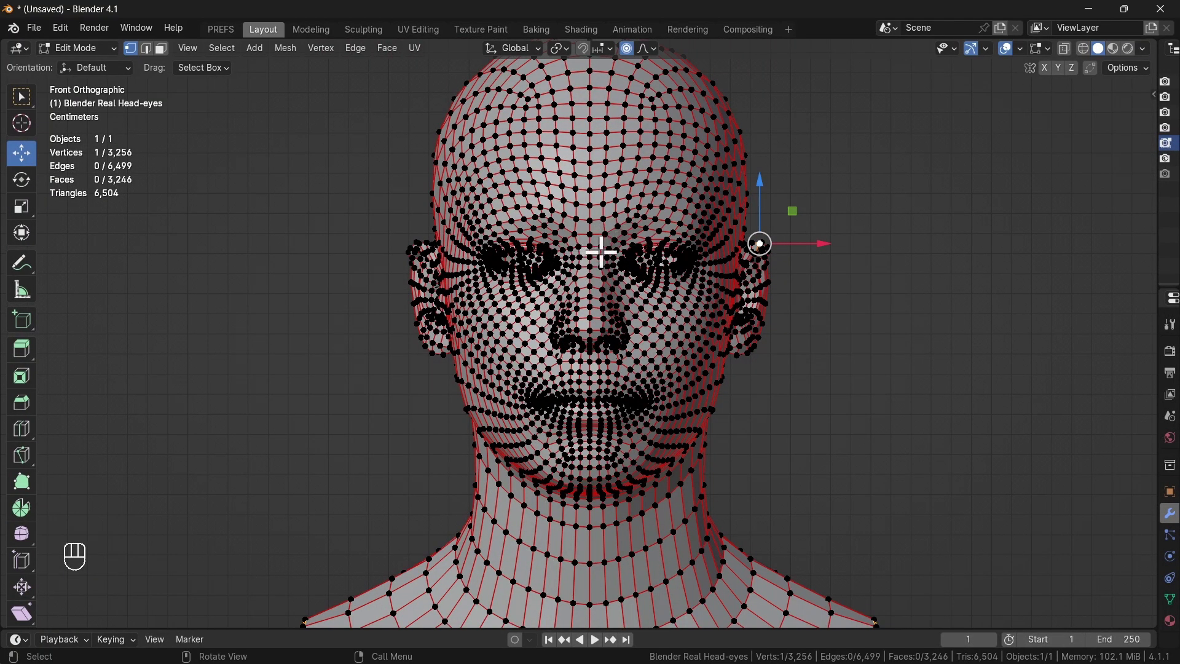
pyautogui.moveTo(601, 252); pyautogui.dragTo(573, 404, button='middle')
pyautogui.click(587, 395)
pyautogui.scroll(1, 585, 393)
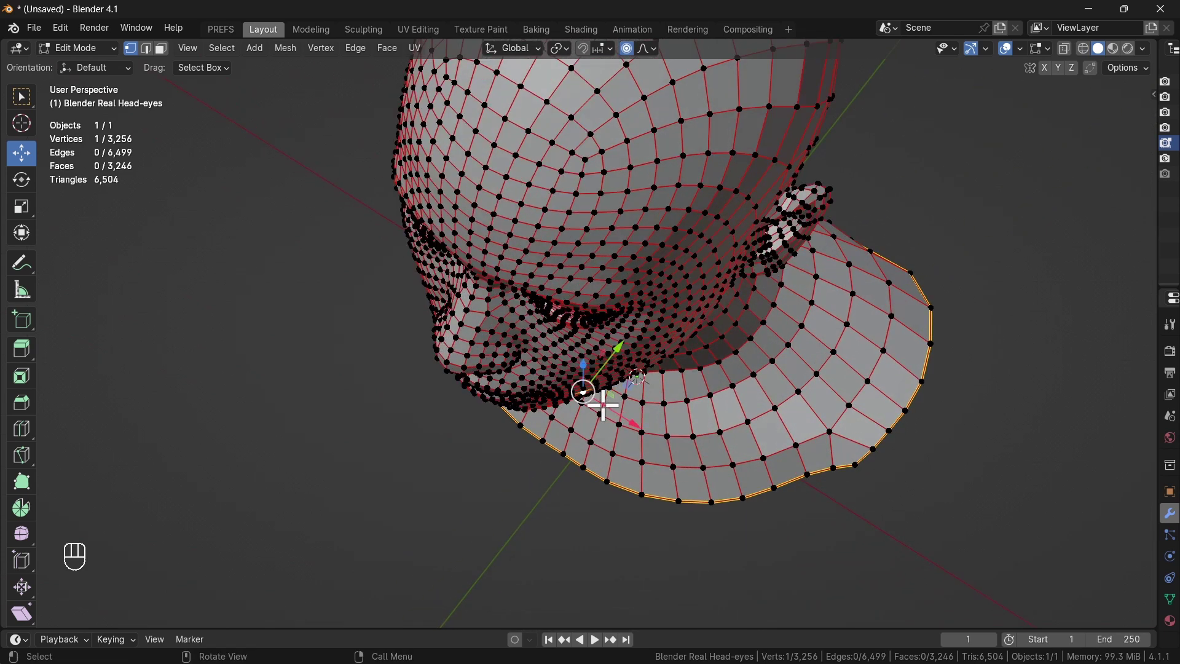
pyautogui.press('g')
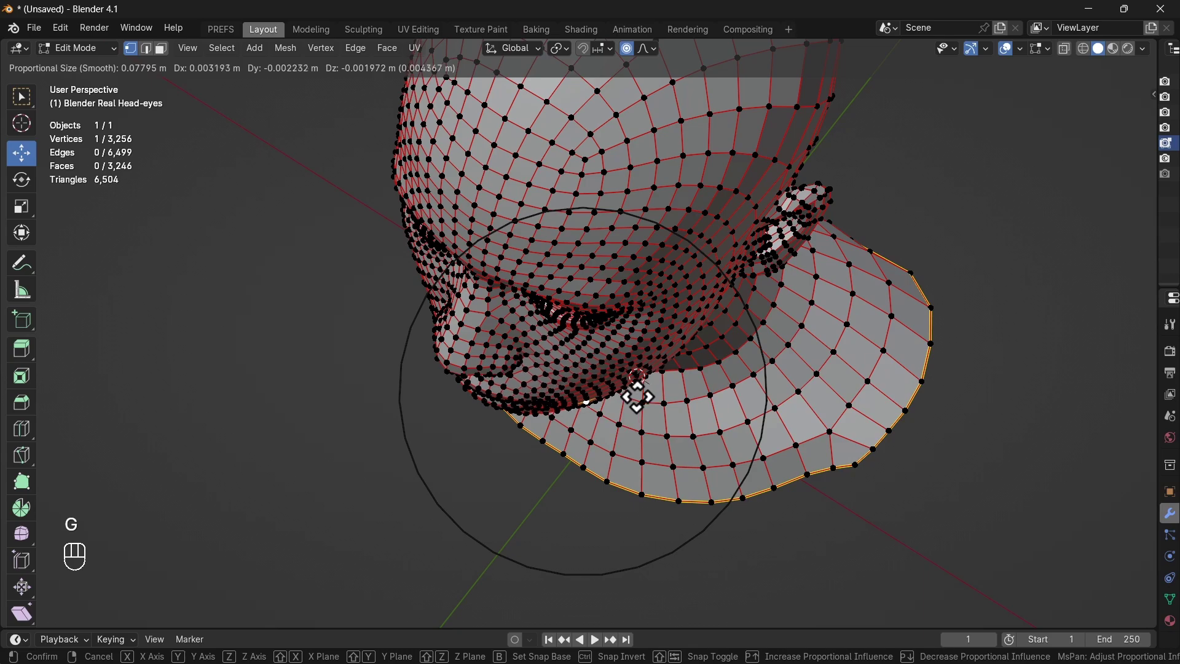
pyautogui.click(637, 395)
# Try shifting the cheek vertex beside the nose forward along Y with the proportional size reduced to about 0.017 m.
pyautogui.moveTo(624, 395); pyautogui.dragTo(546, 288, button='middle')
pyautogui.scroll(6, 551, 284)
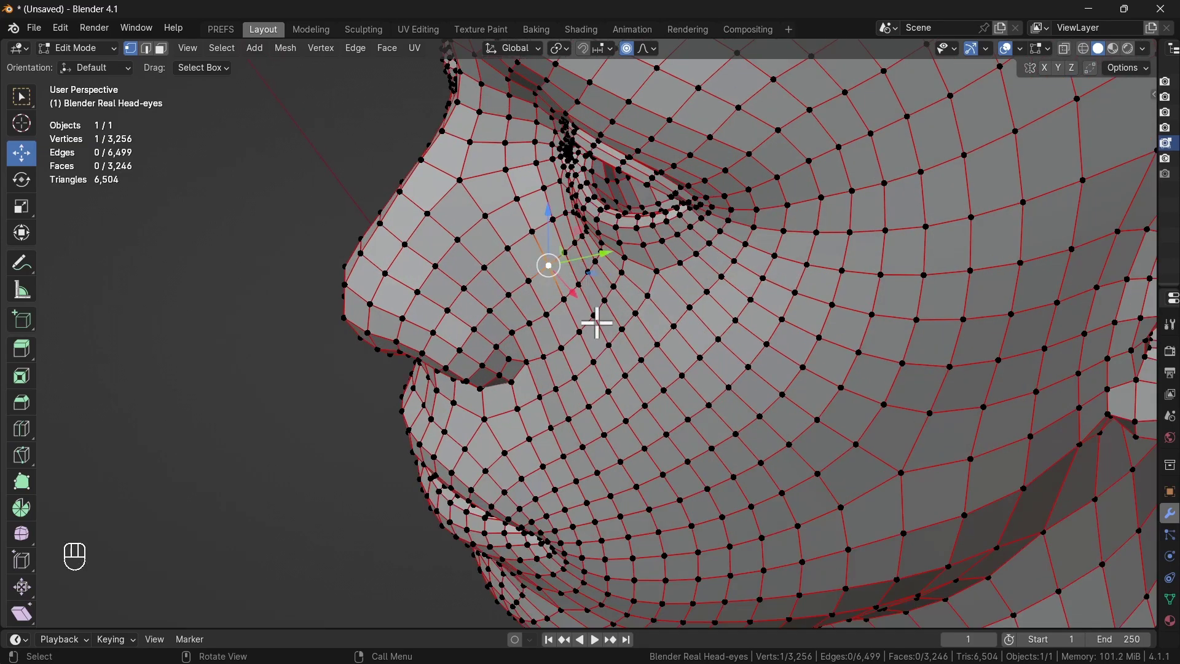
pyautogui.moveTo(597, 322); pyautogui.dragTo(452, 272, button='middle')
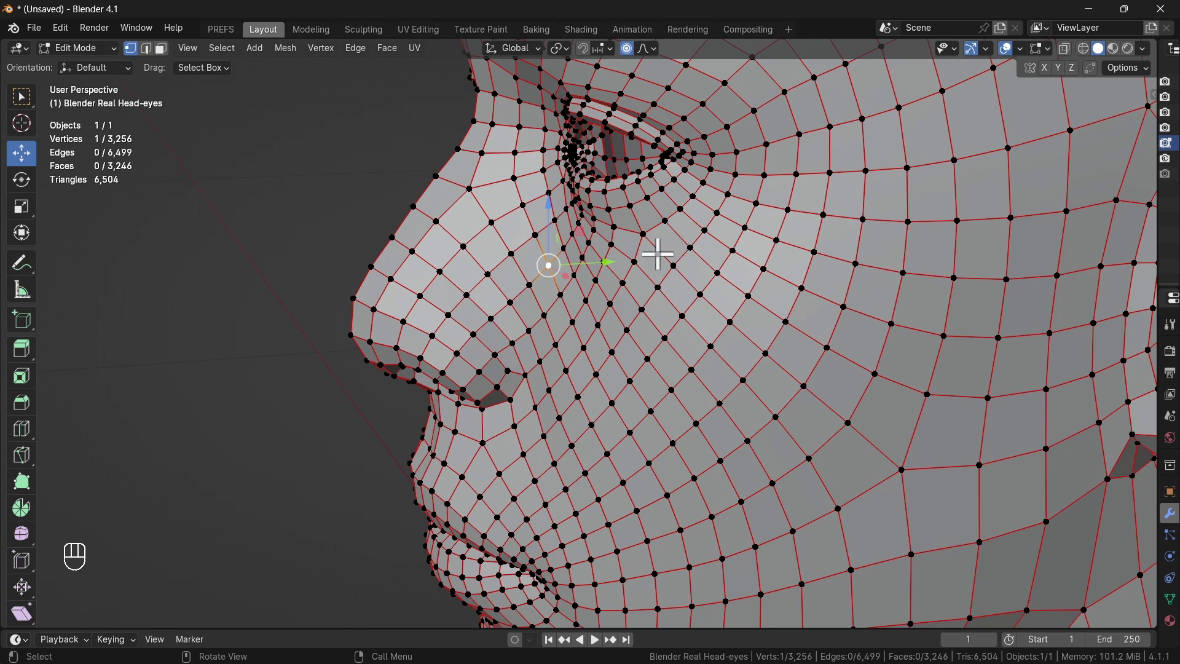
pyautogui.moveTo(605, 263); pyautogui.dragTo(599, 263)
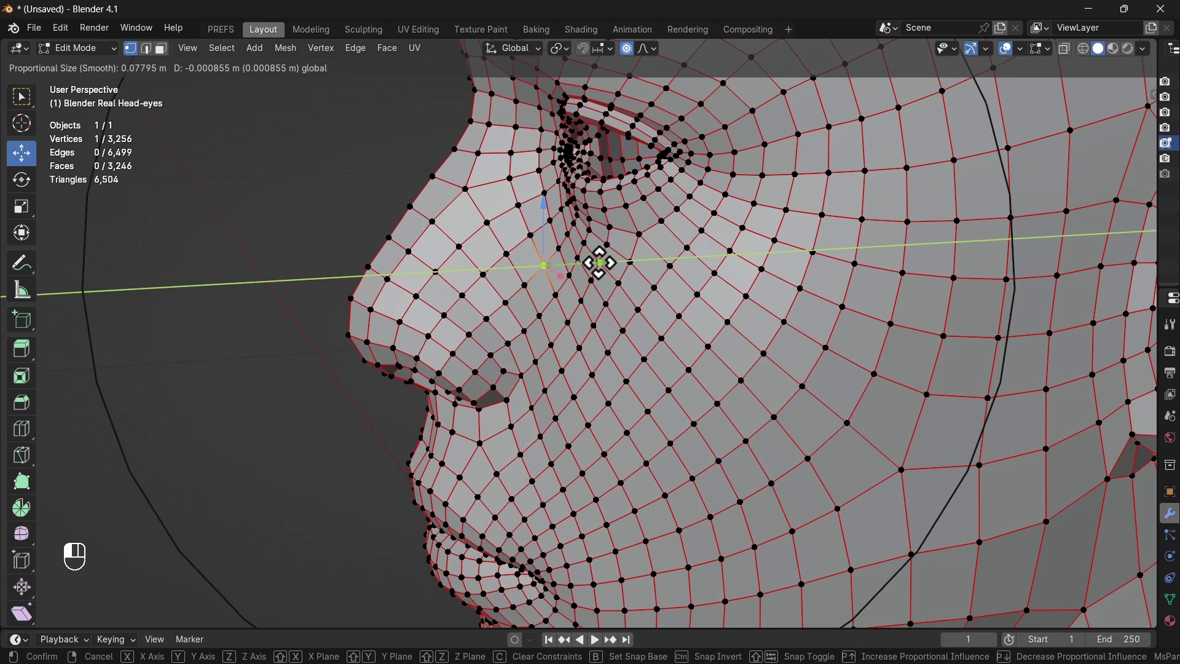
pyautogui.scroll(-15, 599, 263)
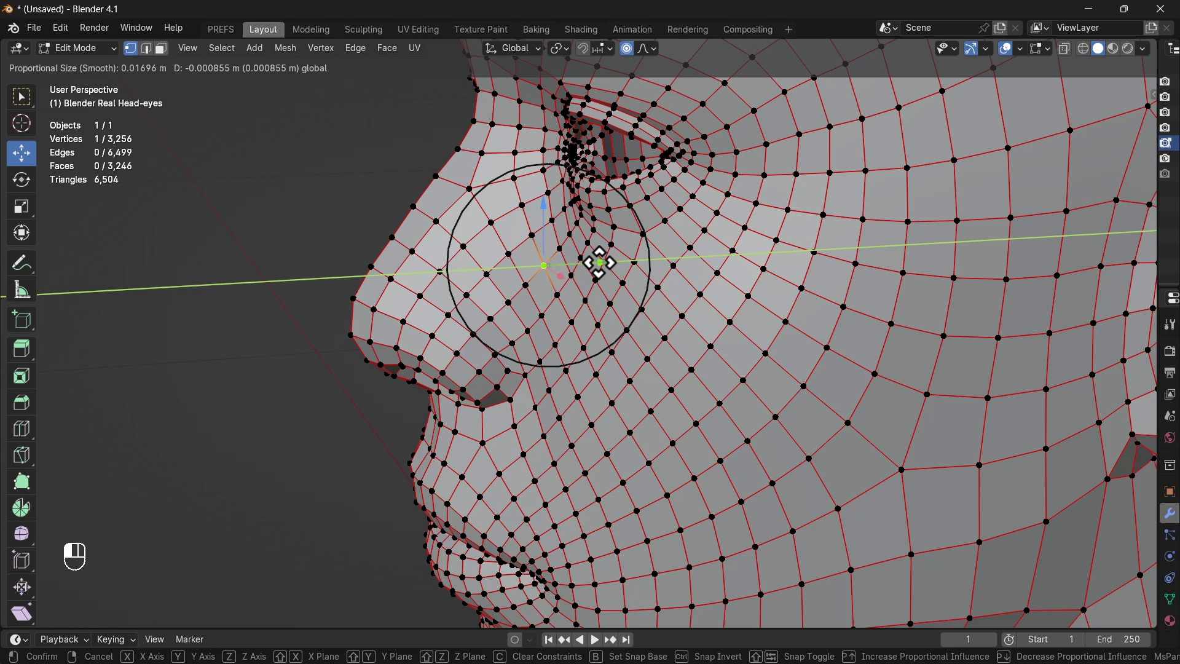
pyautogui.moveTo(592, 261); pyautogui.dragTo(587, 265)
# Try moving another cheek vertex below the eye with proportional editing.
pyautogui.click(601, 305)
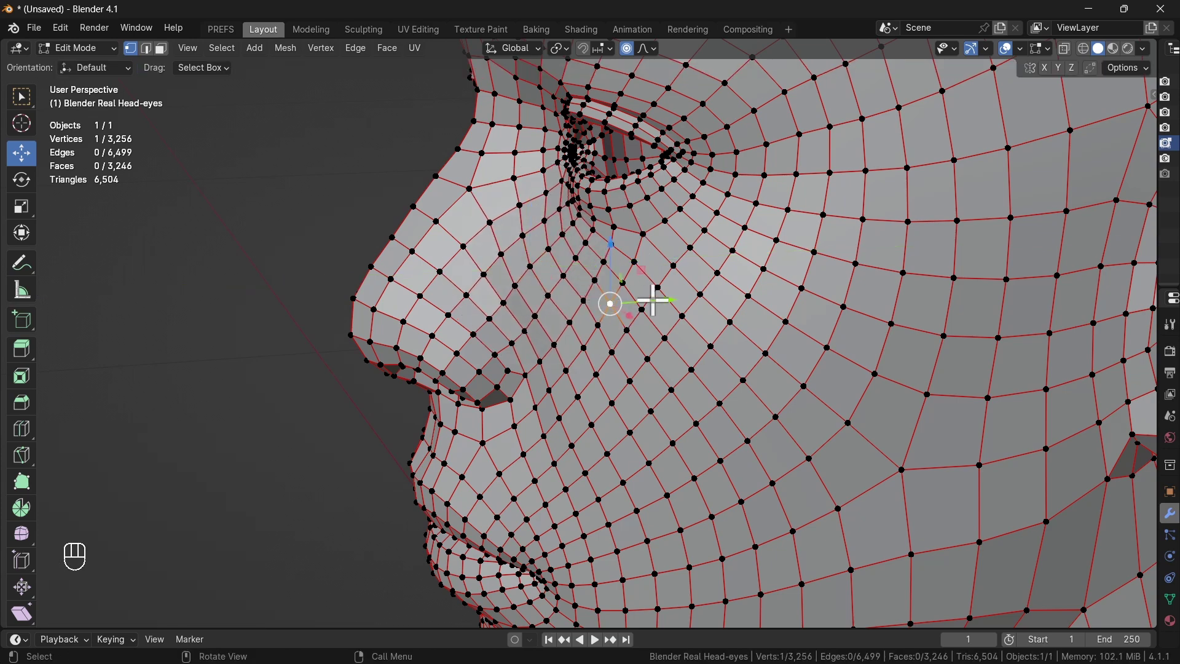
pyautogui.moveTo(611, 303); pyautogui.dragTo(625, 340)
pyautogui.click(574, 321)
pyautogui.moveTo(625, 340); pyautogui.dragTo(562, 263, button='middle')
# Undo all the trial proportional moves on the face.
pyautogui.hotkey('ctrl', 'z')
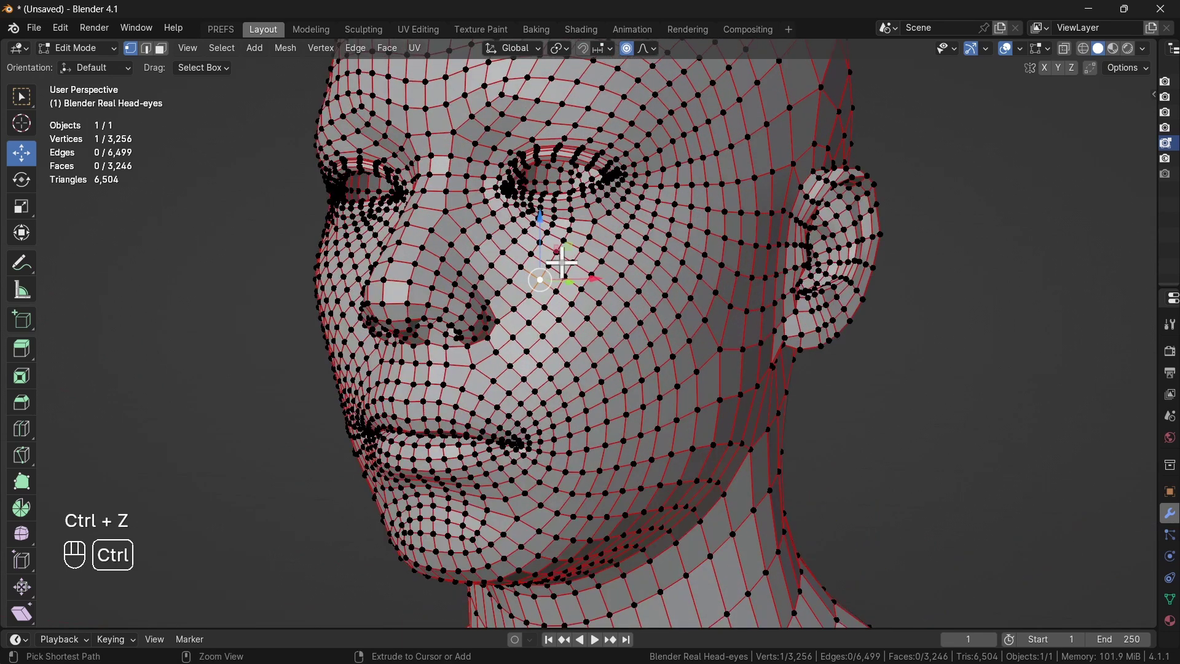
pyautogui.hotkey('ctrl', 'z')
pyautogui.hotkey('ctrl', 'z')
pyautogui.hotkey('ctrl', 'z')
pyautogui.hotkey('ctrl', 'z')
pyautogui.hotkey('ctrl', 'z')
pyautogui.hotkey('ctrl', 'z')
pyautogui.hotkey('ctrl', 'z')
pyautogui.hotkey('ctrl', 'z')
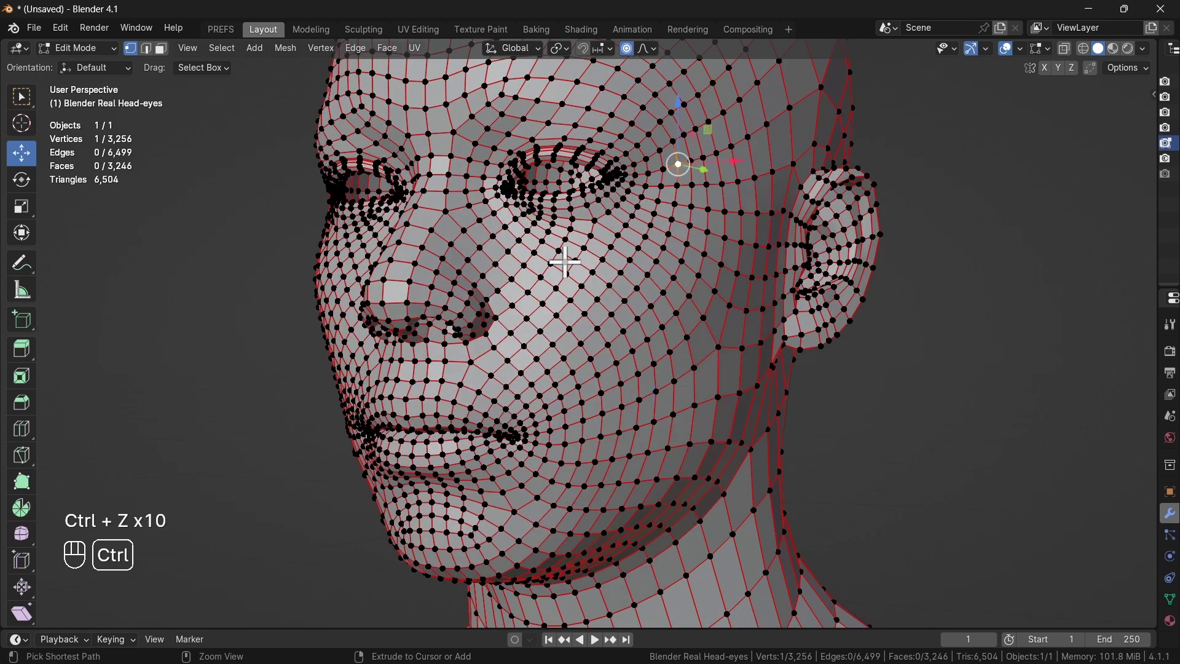
pyautogui.hotkey('ctrl', 'z')
pyautogui.hotkey('ctrl', 'z')
# Select the edge loop that crosses the middle of the earlobe and continues down the neck.
pyautogui.hotkey('alt', '/')
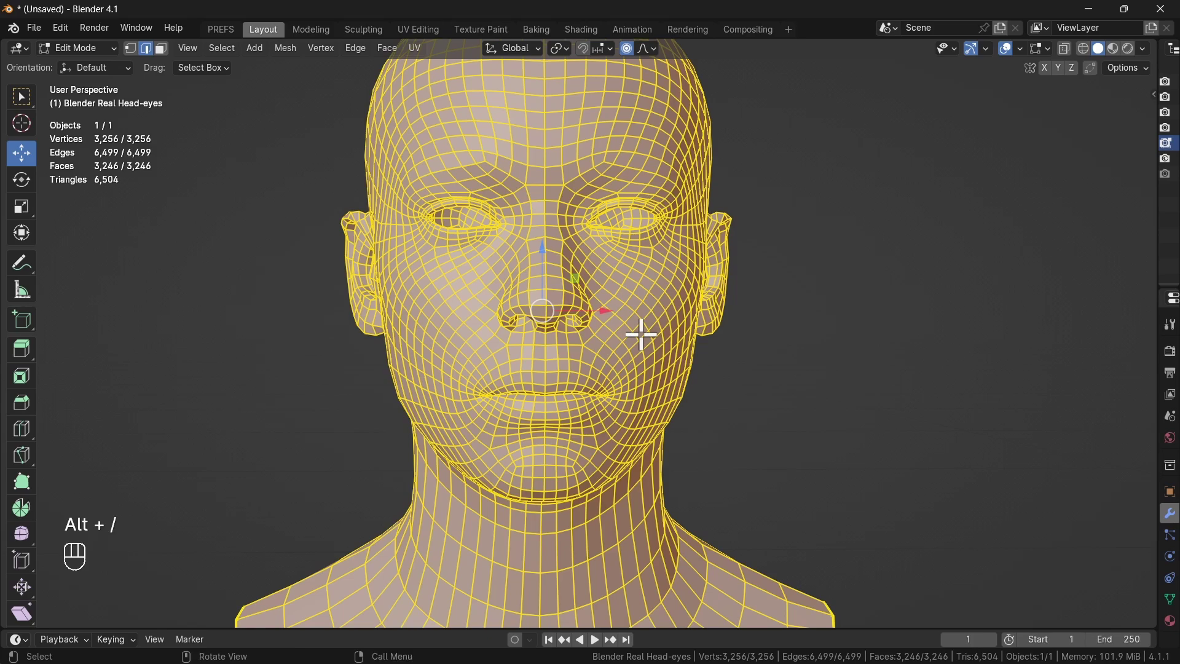
pyautogui.moveTo(640, 335); pyautogui.dragTo(566, 336, button='middle')
pyautogui.click(662, 320)
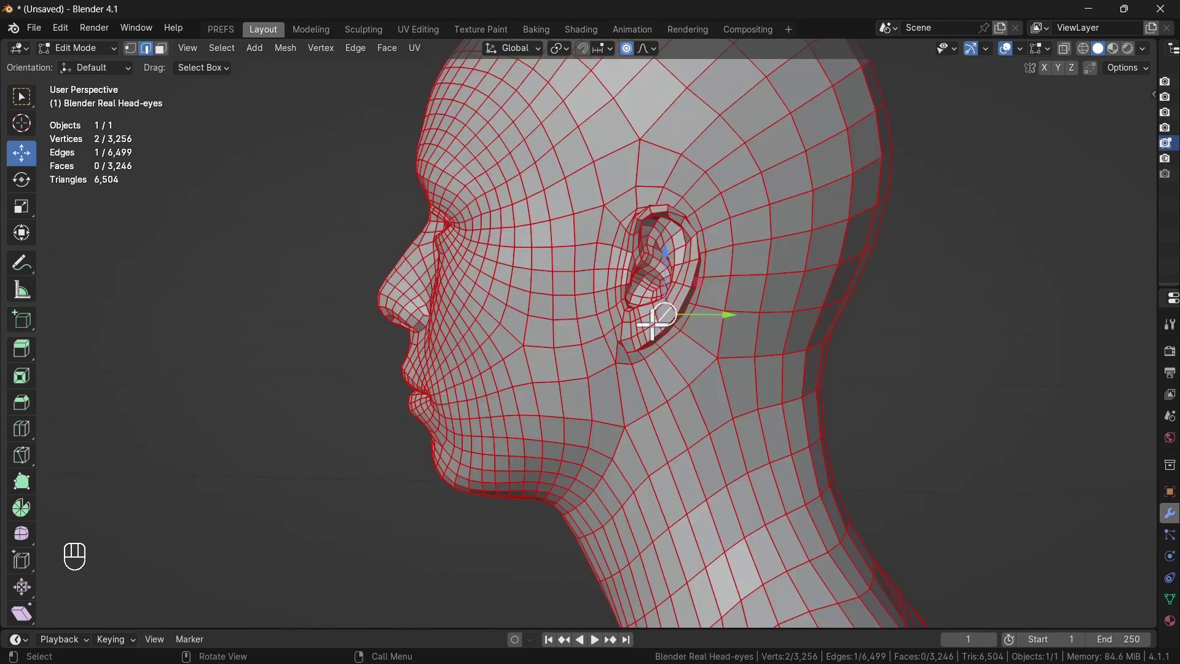
pyautogui.scroll(8, 653, 317)
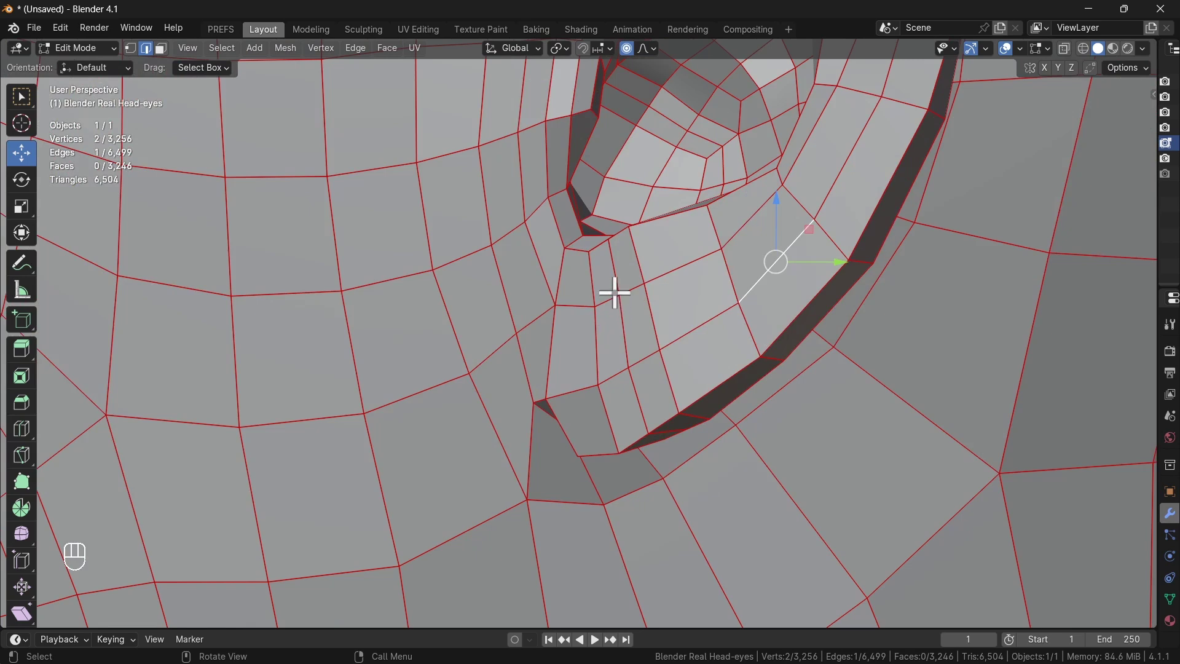
pyautogui.moveTo(615, 301); pyautogui.dragTo(650, 317, button='middle')
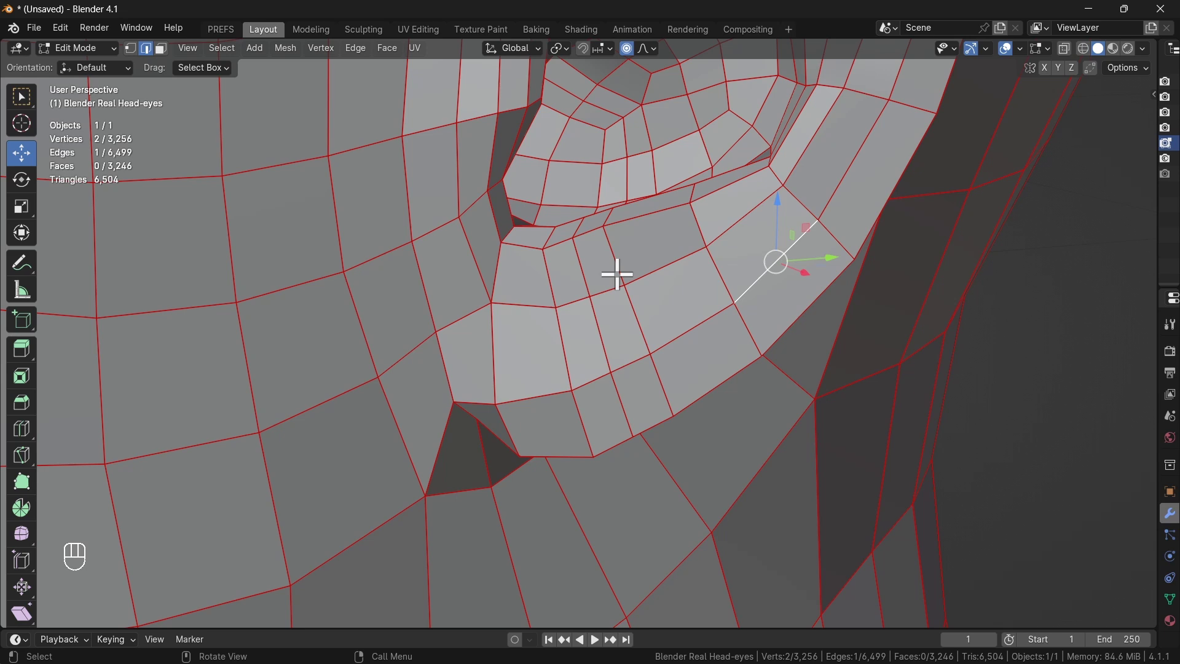
pyautogui.scroll(2, 618, 274)
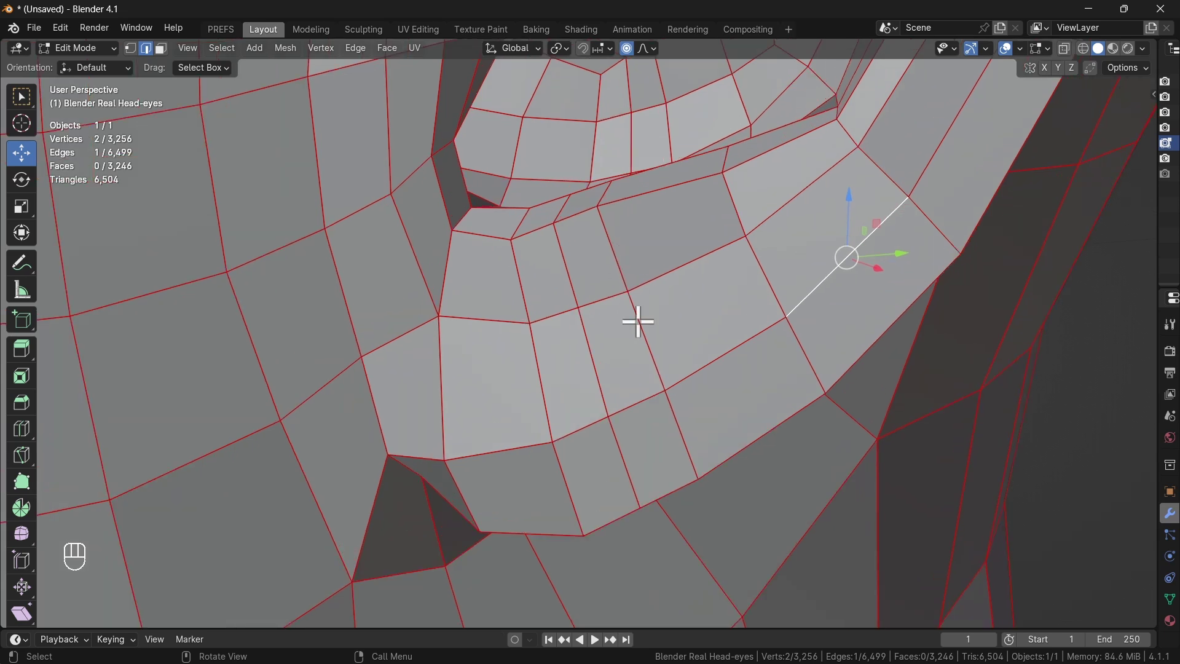
pyautogui.click(618, 268)
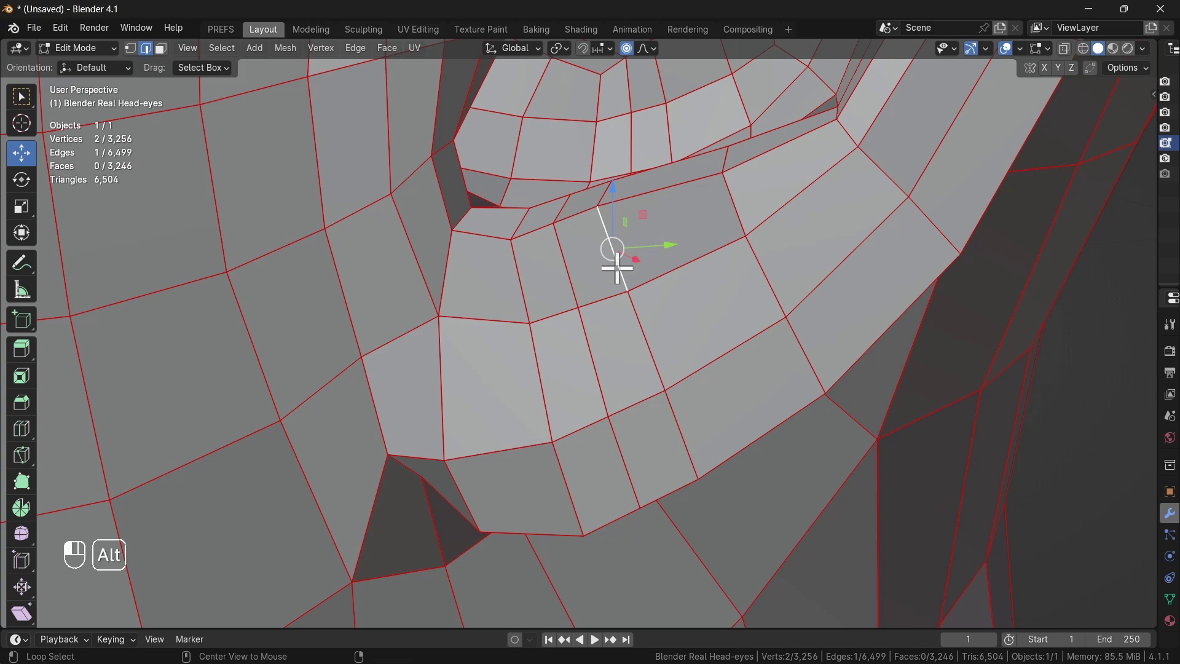
pyautogui.keyDown('alt'); pyautogui.click(617, 268); pyautogui.keyUp('alt')
pyautogui.scroll(-3, 661, 309)
pyautogui.moveTo(677, 324); pyautogui.dragTo(711, 361, button='middle')
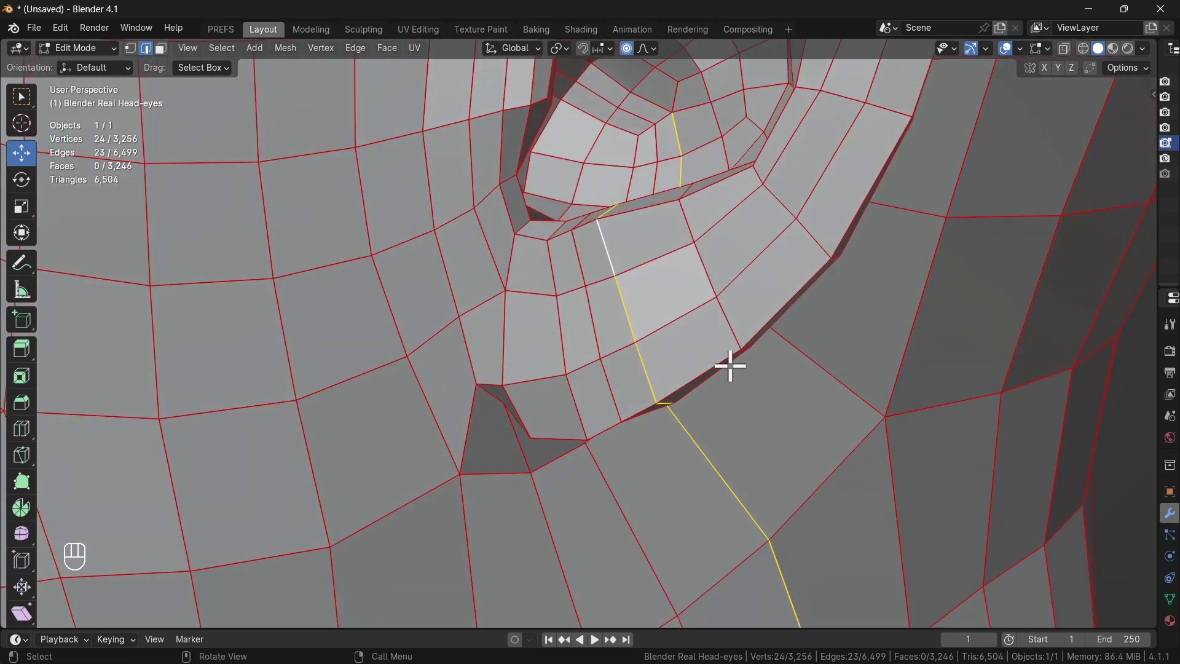
pyautogui.press('g')
pyautogui.press('g')
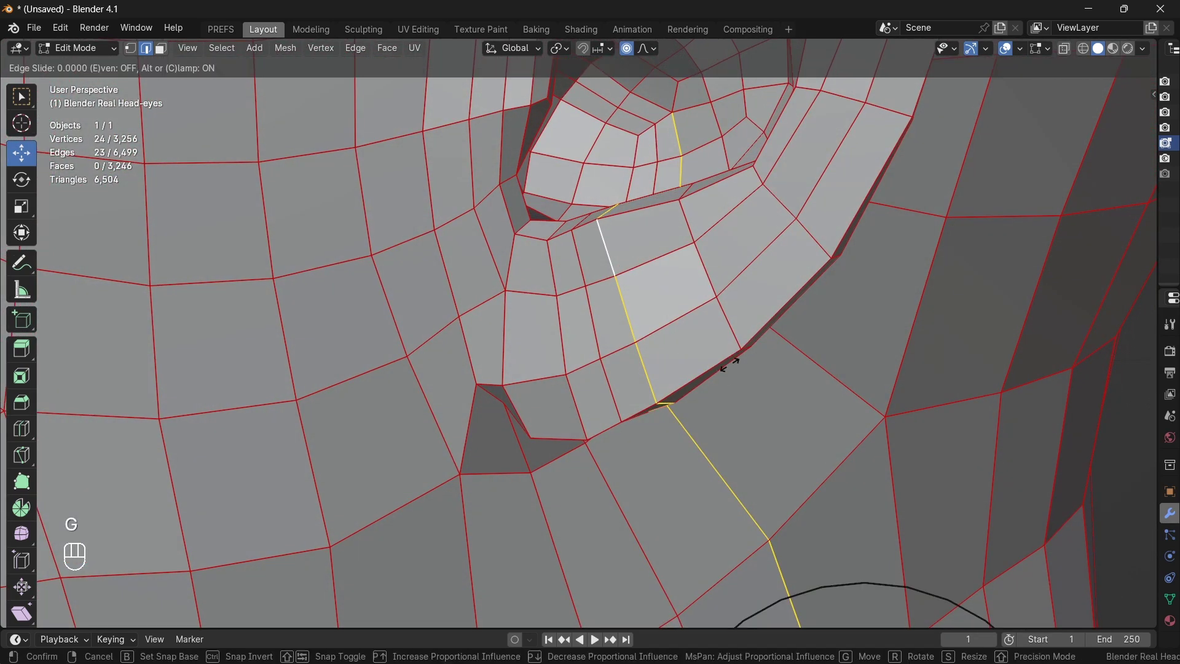
pyautogui.rightClick(730, 366)
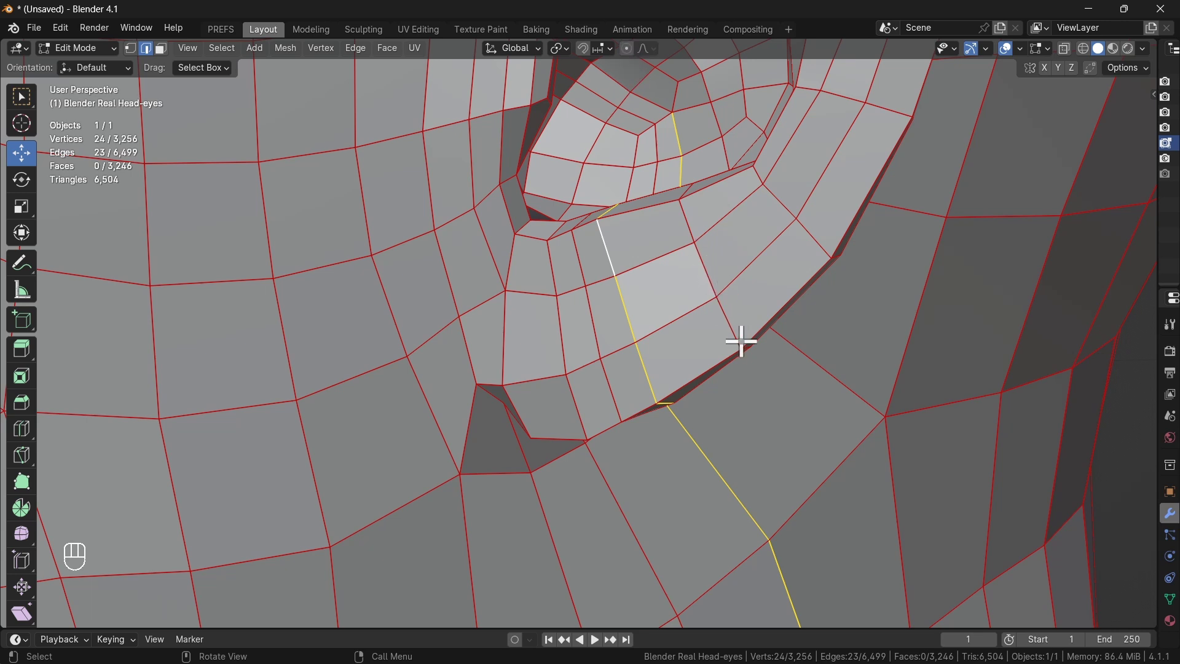
# With proportional editing off, edge-slide the earlobe loop toward the back of the ear by a factor of about 0.35.
pyautogui.press('g')
pyautogui.press('g')
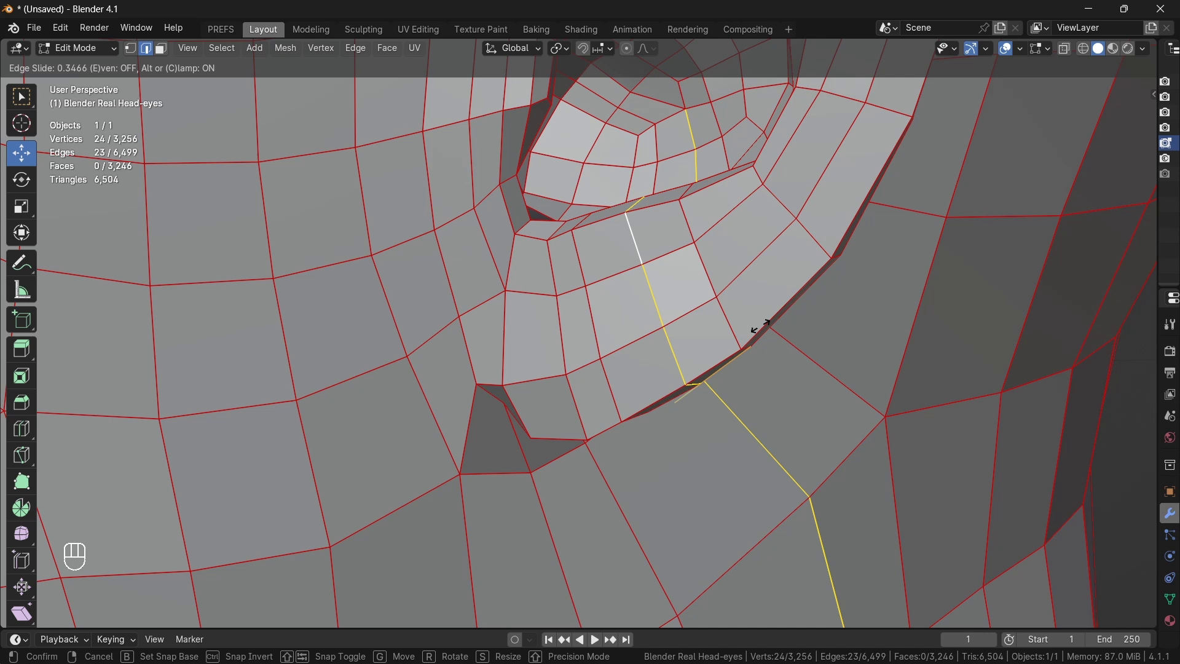
pyautogui.click(761, 327)
# Select the next edge loop toward the front of the earlobe and edge-slide it toward the back by a factor of about -0.25.
pyautogui.click(591, 323)
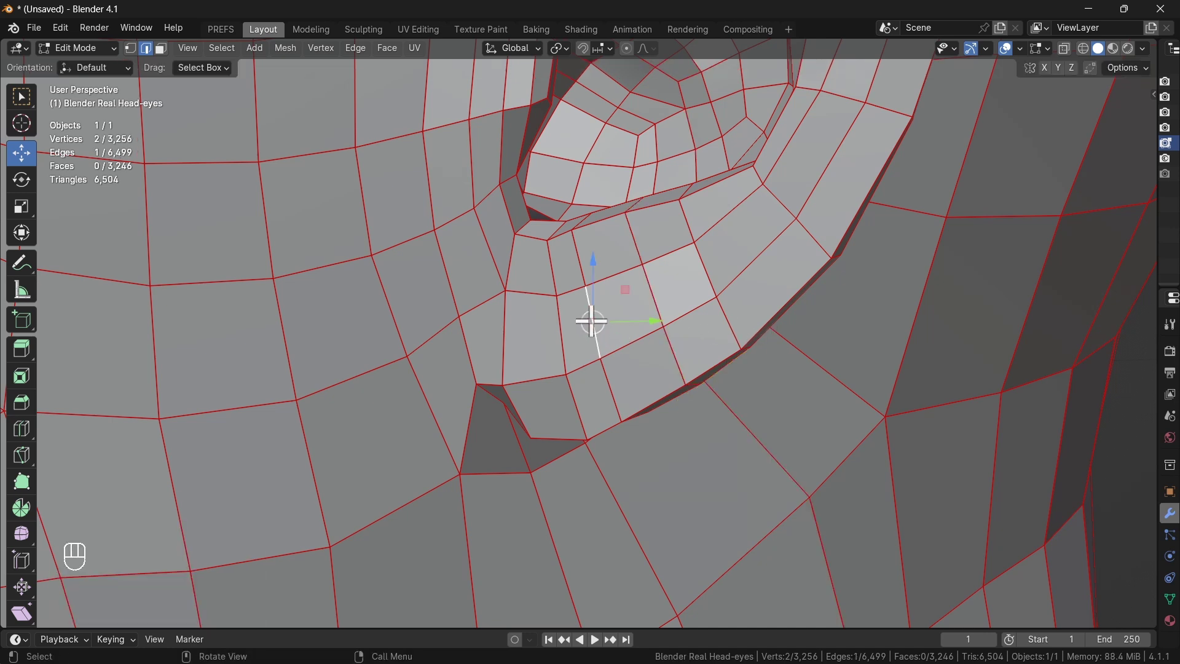
pyautogui.keyDown('alt'); pyautogui.click(591, 320); pyautogui.keyUp('alt')
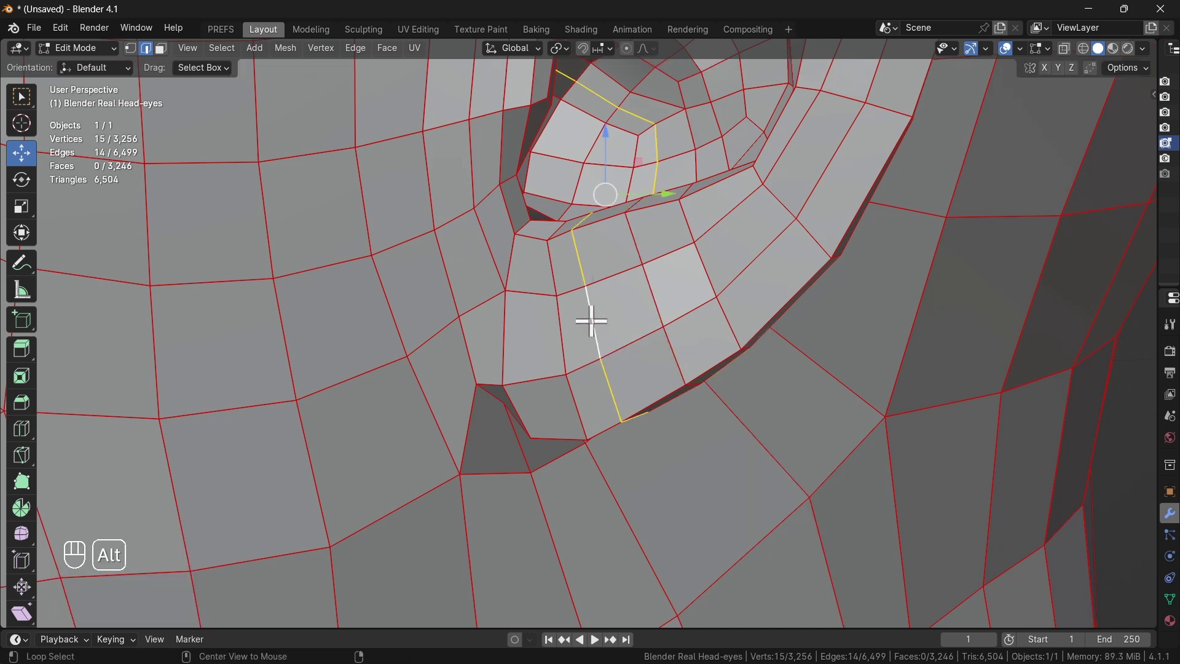
pyautogui.moveTo(650, 305); pyautogui.dragTo(627, 358, button='middle')
pyautogui.scroll(4, 645, 372)
pyautogui.moveTo(705, 364); pyautogui.dragTo(705, 365, button='middle')
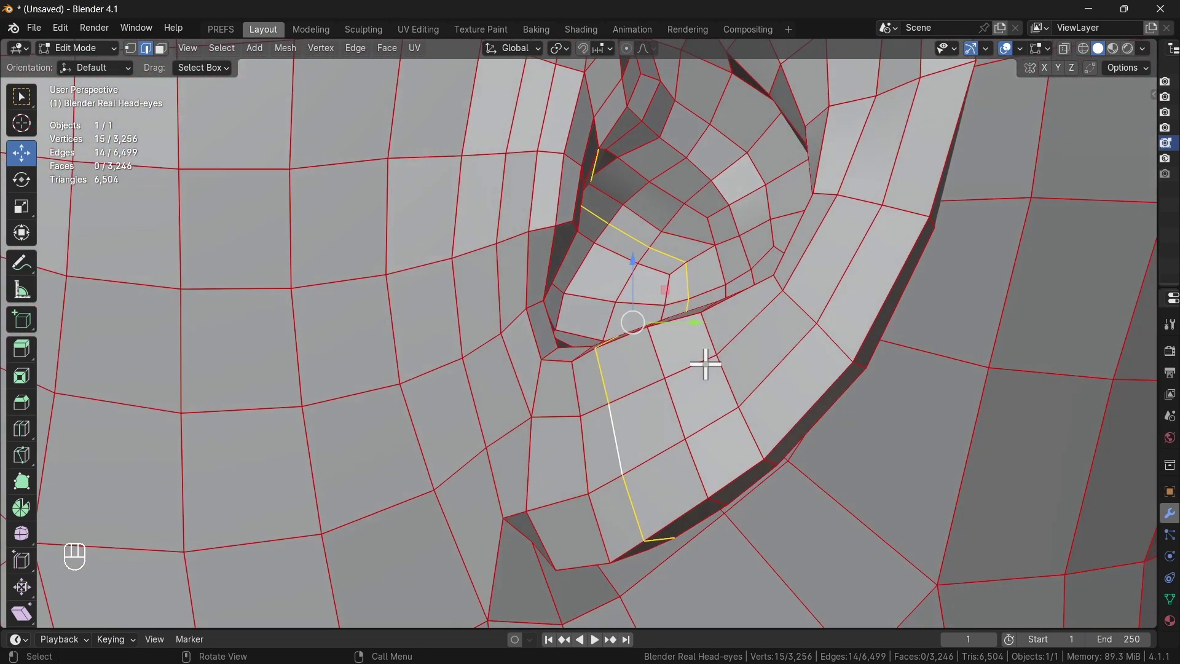
pyautogui.press('g')
pyautogui.press('g')
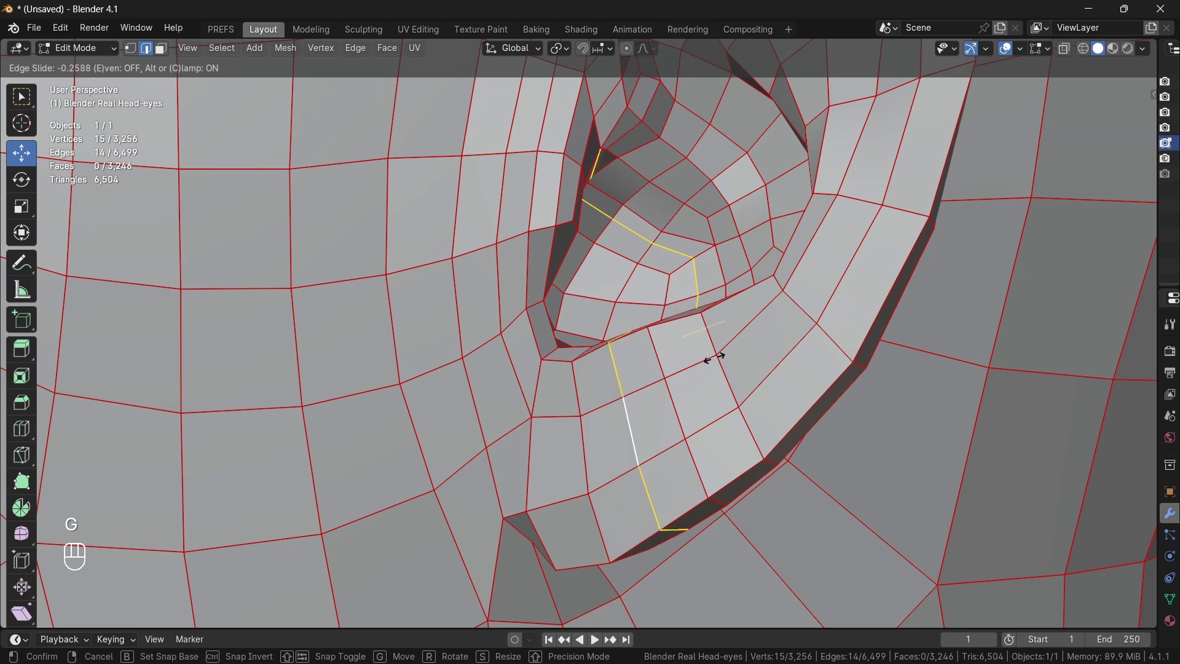
pyautogui.click(714, 359)
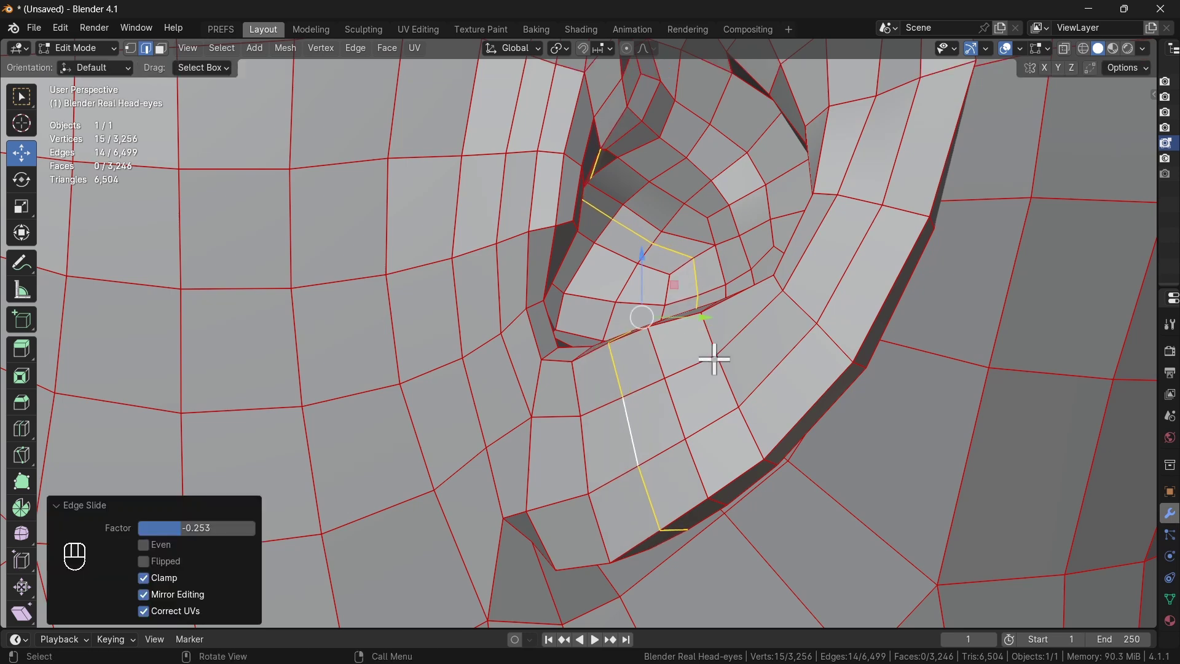
pyautogui.moveTo(675, 374); pyautogui.dragTo(731, 378, button='middle')
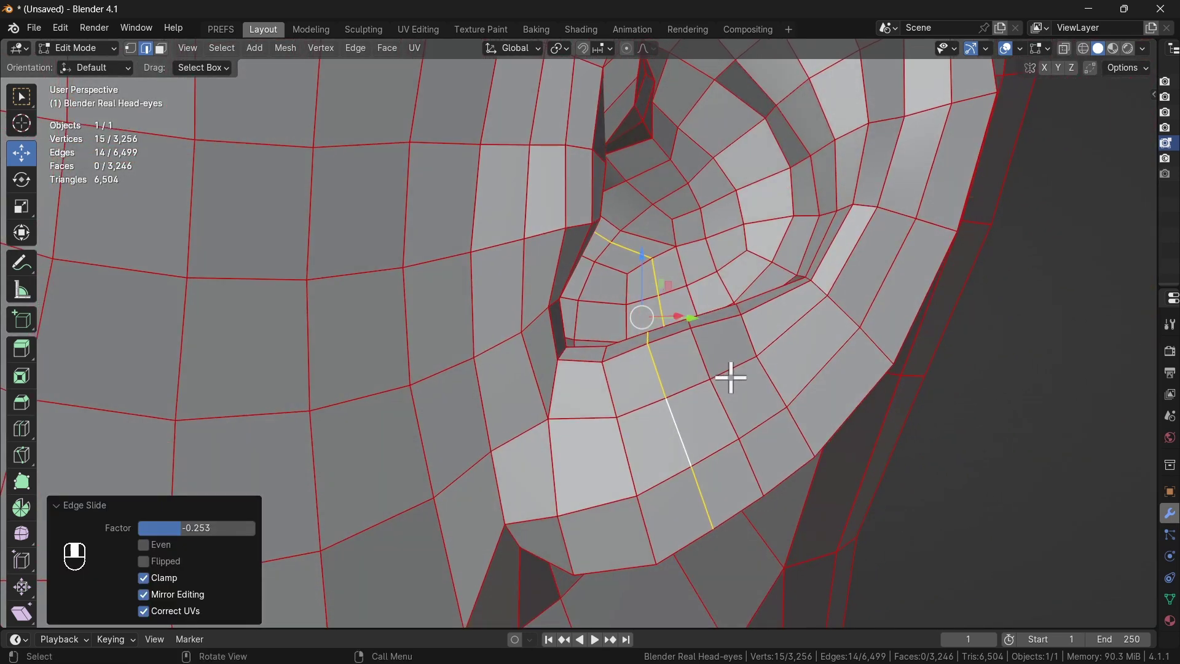
# Select the edge loop crossing the back of the earlobe and examine where it continues through the ear and onto the neck.
pyautogui.click(773, 371)
pyautogui.keyDown('alt'); pyautogui.click(773, 371); pyautogui.keyUp('alt')
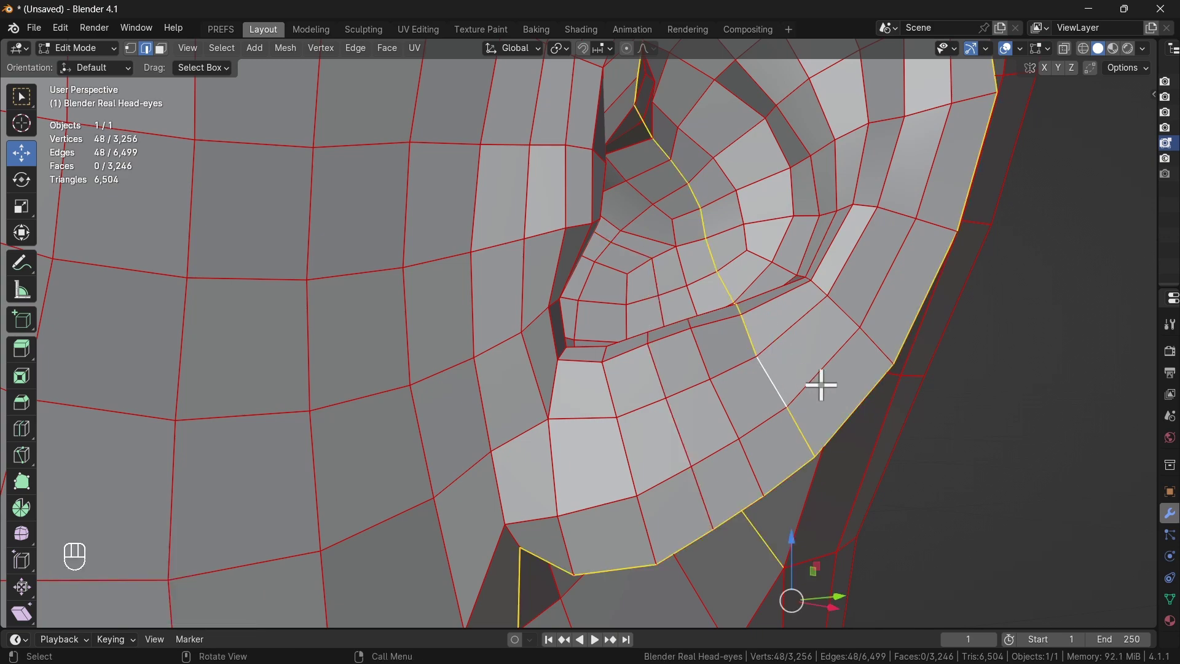
pyautogui.moveTo(811, 385); pyautogui.dragTo(745, 362, button='middle')
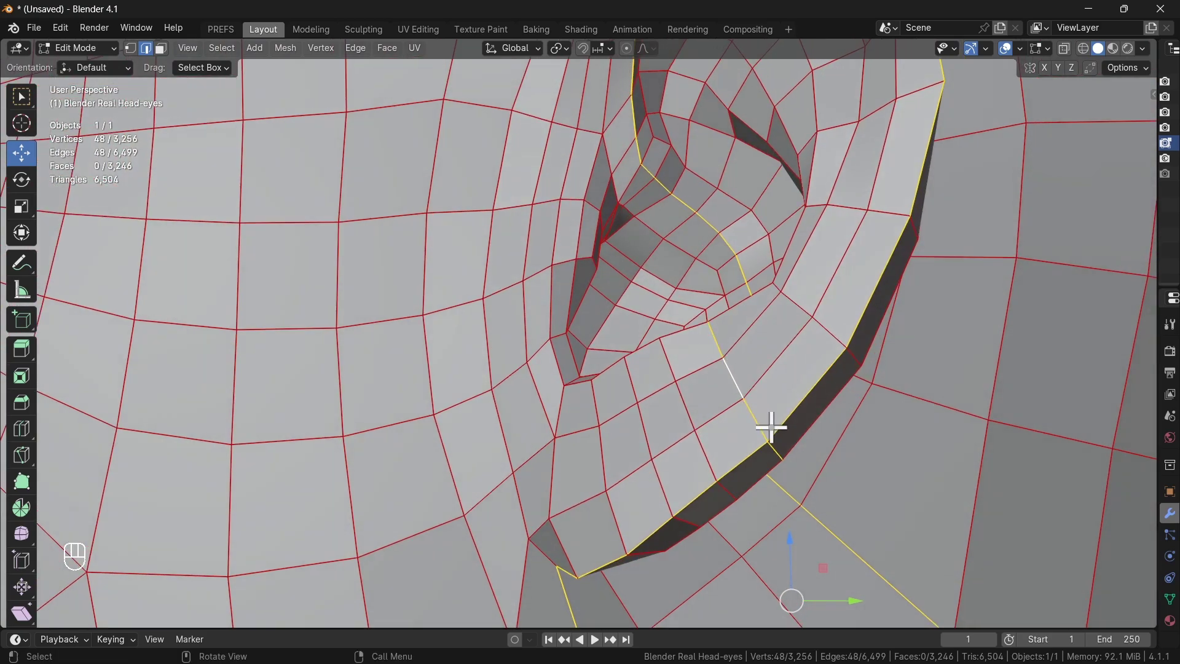
pyautogui.scroll(-3, 866, 270)
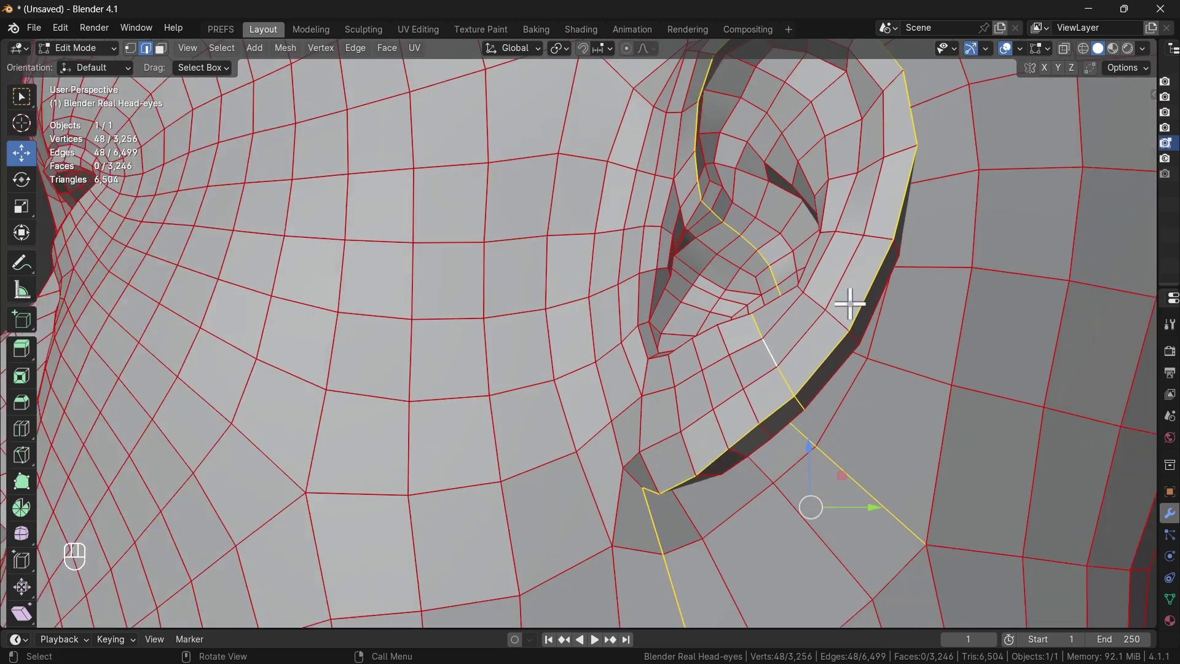
pyautogui.moveTo(807, 368); pyautogui.dragTo(733, 390, button='middle')
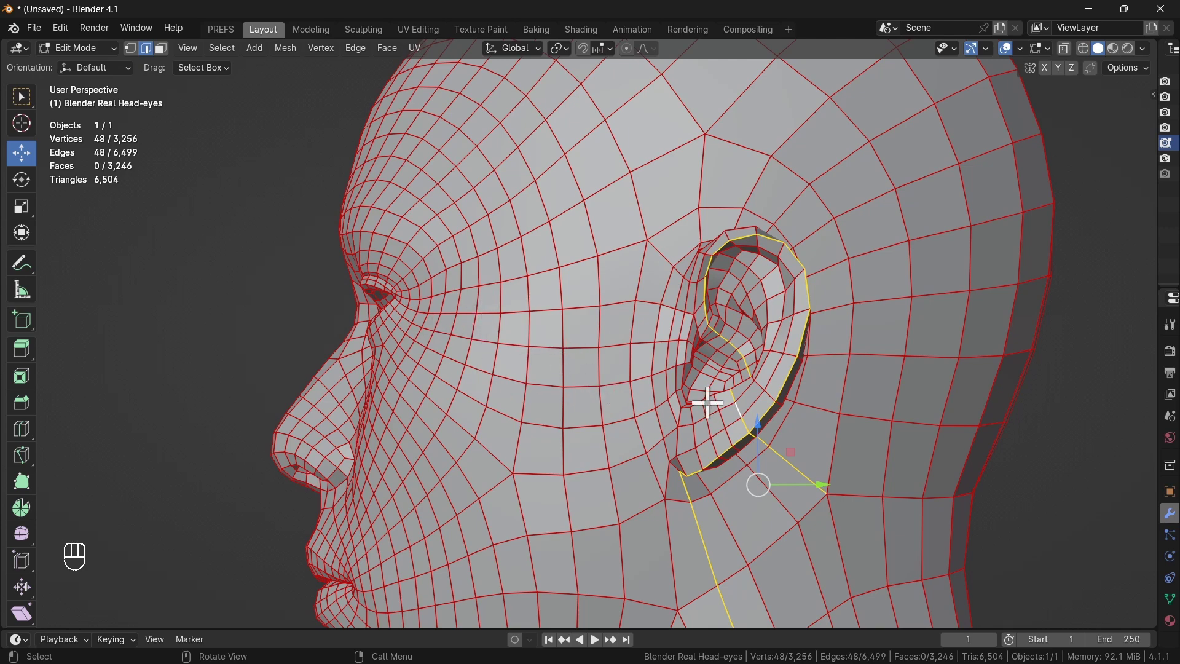
pyautogui.moveTo(709, 403); pyautogui.dragTo(665, 404, button='middle')
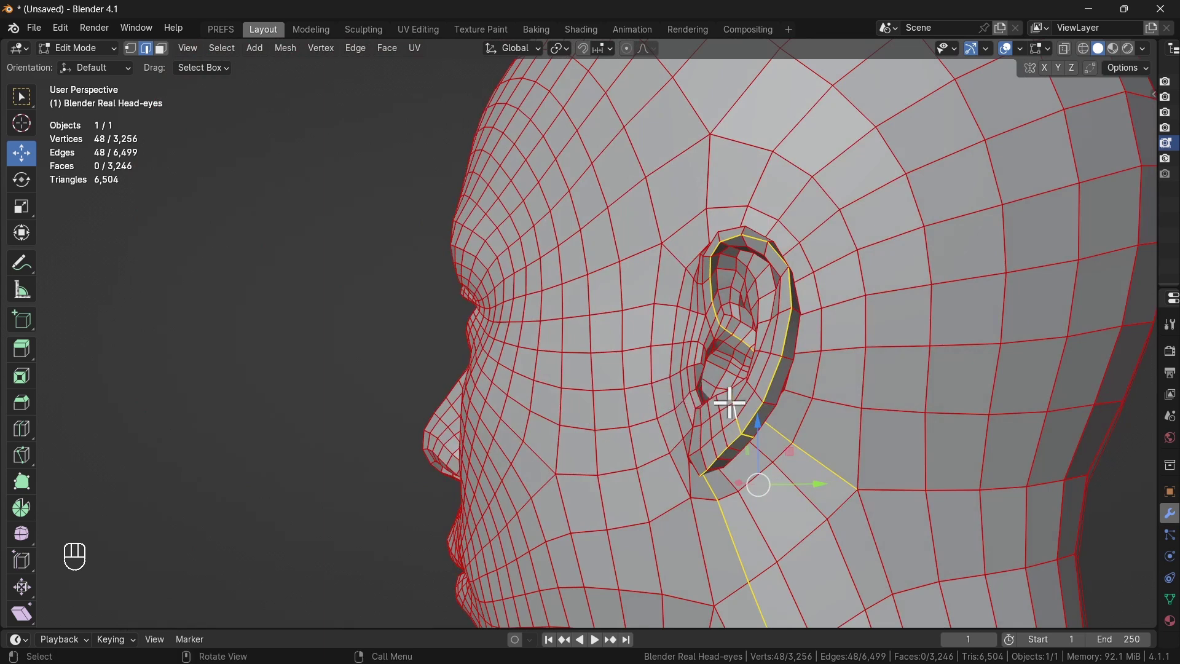
pyautogui.scroll(3, 733, 407)
pyautogui.scroll(4, 733, 409)
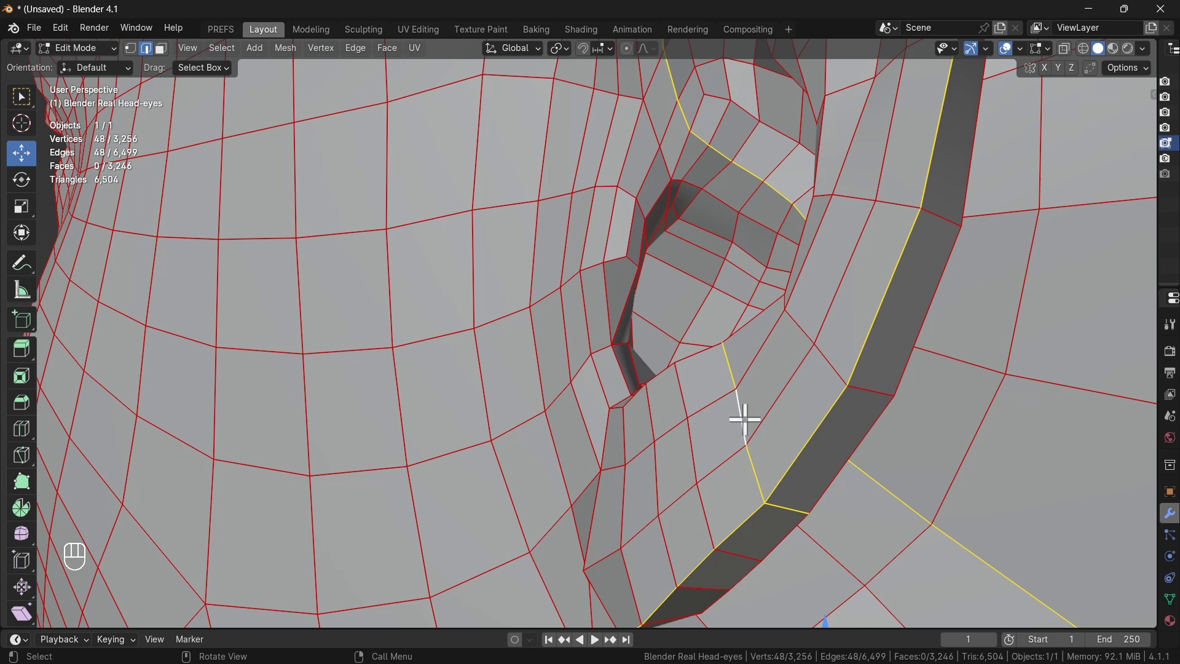
pyautogui.keyDown('shift'); pyautogui.moveTo(742, 413); pyautogui.dragTo(667, 356, button='middle'); pyautogui.keyUp('shift')
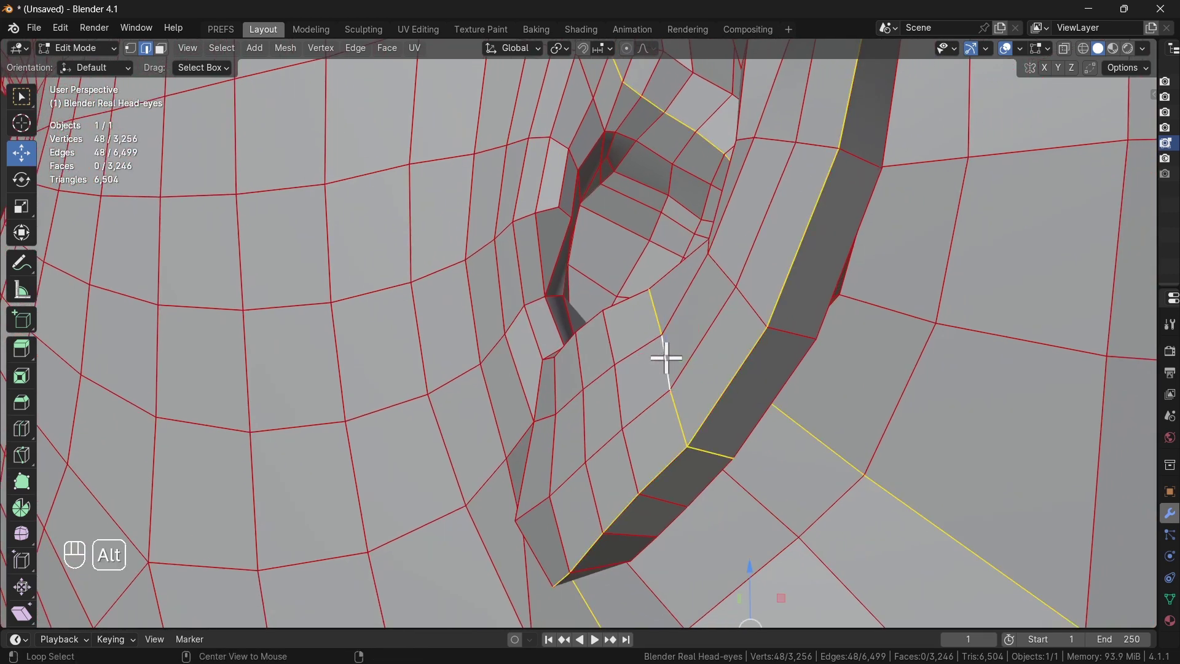
# Select only the short run of four edges across the back of the earlobe and edge-slide it by a factor of about 0.18.
pyautogui.click(680, 417)
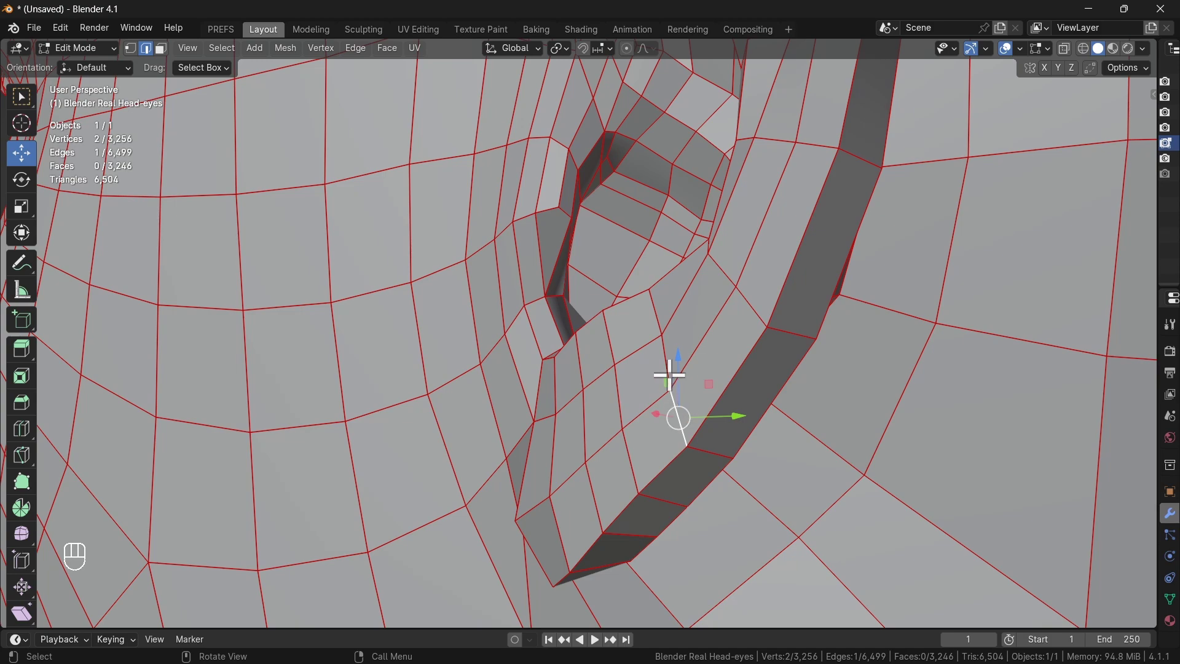
pyautogui.moveTo(670, 375); pyautogui.dragTo(729, 377, button='middle')
pyautogui.keyDown('ctrl'); pyautogui.click(609, 268); pyautogui.keyUp('ctrl')
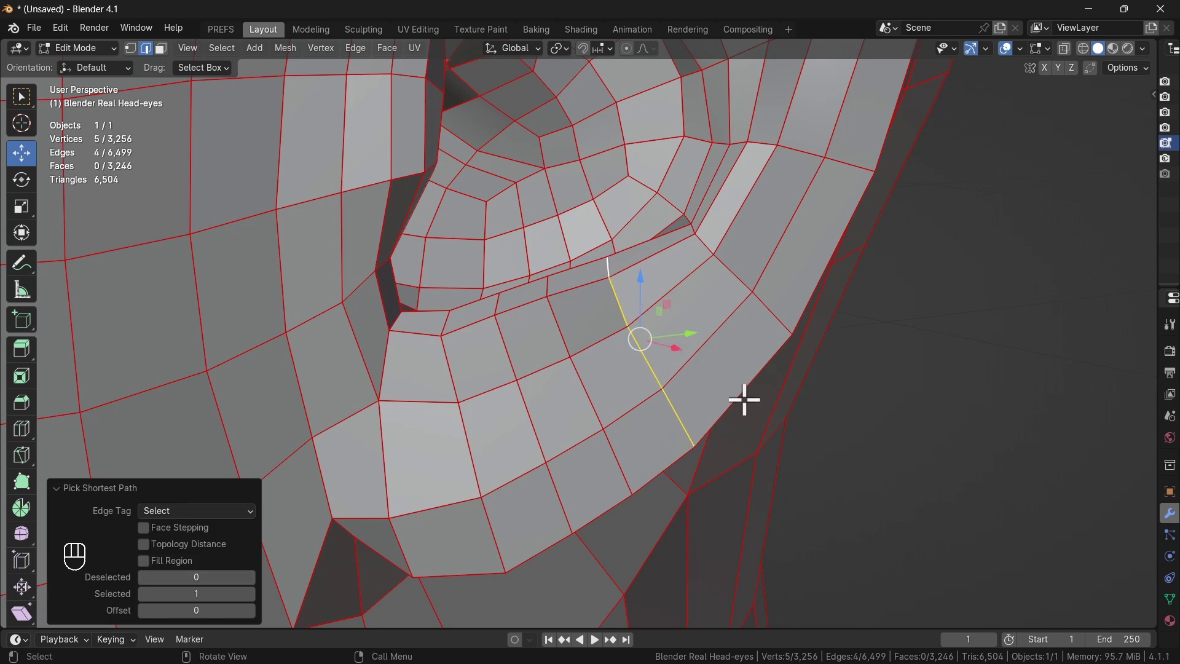
pyautogui.press('g')
pyautogui.press('g')
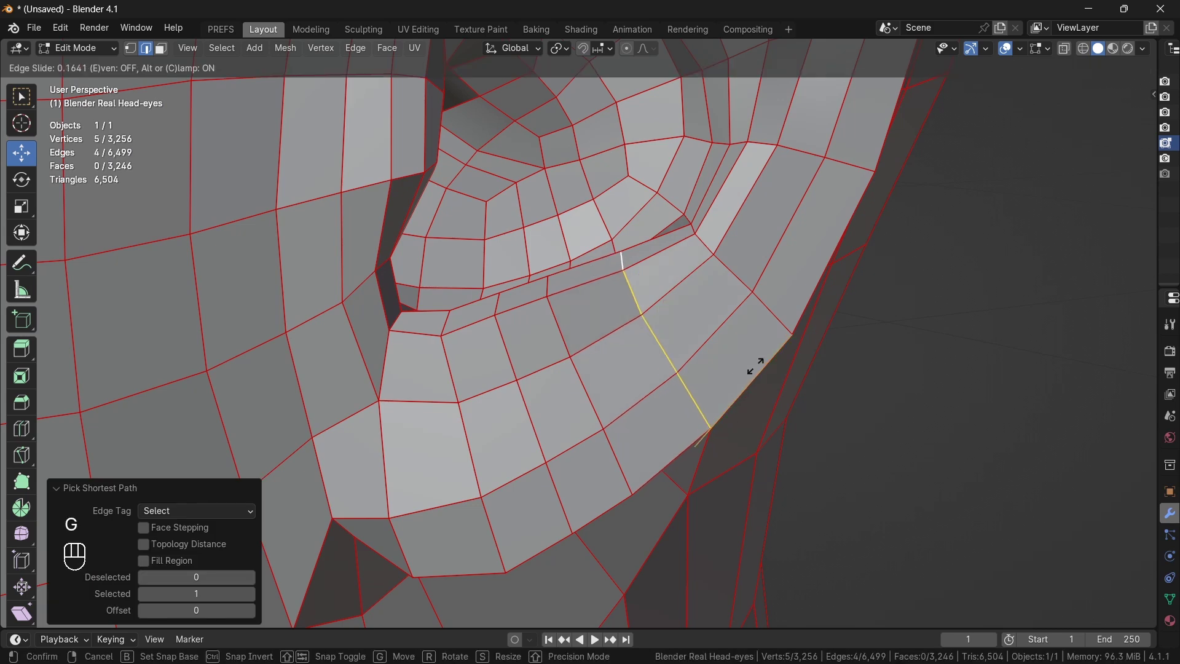
pyautogui.click(756, 365)
pyautogui.moveTo(697, 417); pyautogui.dragTo(773, 386, button='middle')
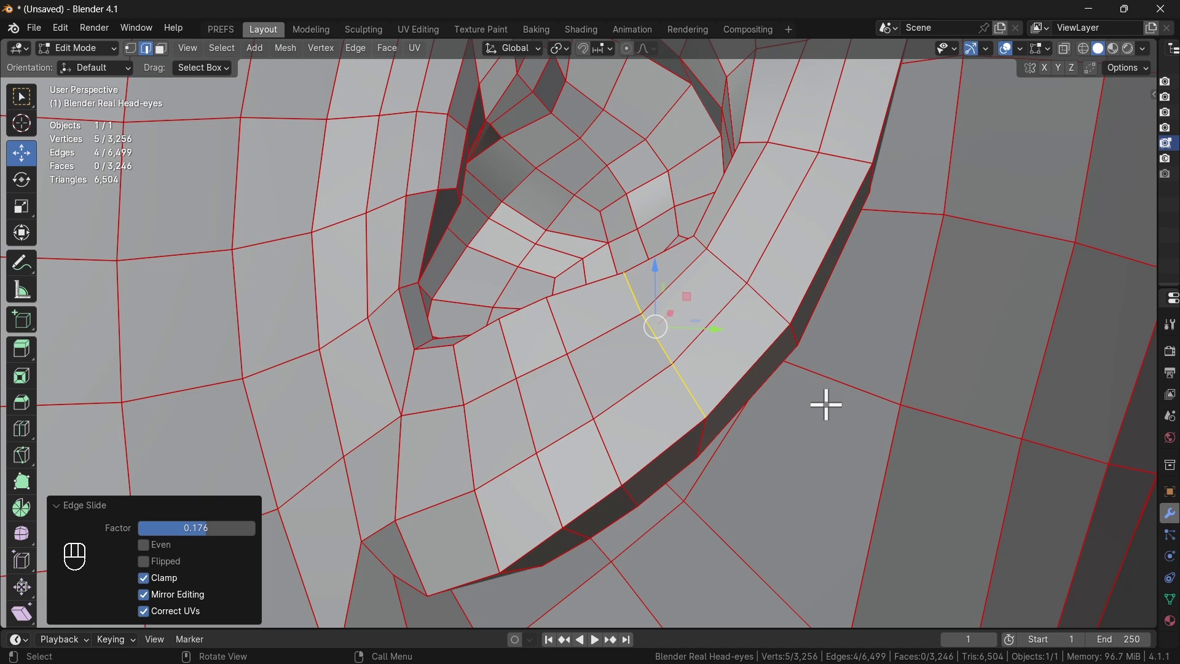
# Undo all the edge slides made on the earlobe loops.
pyautogui.hotkey('ctrl', 'z')
pyautogui.hotkey('ctrl', 'z')
pyautogui.hotkey('ctrl', 'z')
pyautogui.hotkey('ctrl', 'z')
pyautogui.hotkey('ctrl', 'z')
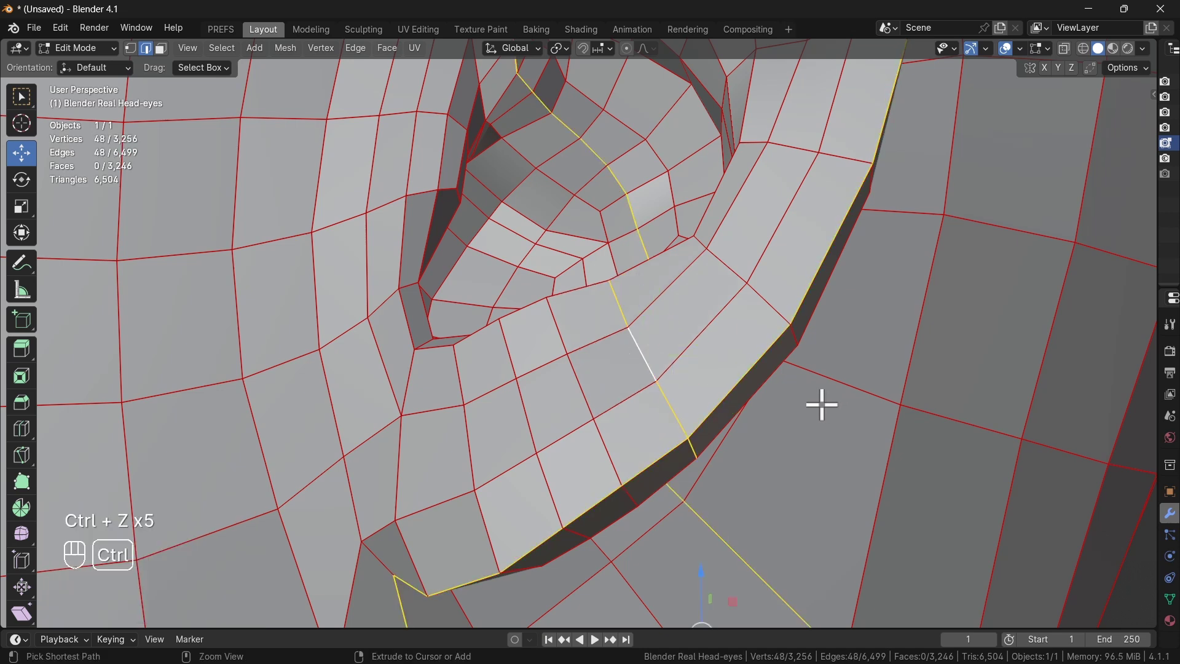
pyautogui.hotkey('ctrl', 'z')
pyautogui.hotkey('ctrl', 'z')
pyautogui.hotkey('ctrl', 'z')
pyautogui.hotkey('ctrl', 'z')
pyautogui.hotkey('ctrl', 'z')
pyautogui.hotkey('ctrl', 'z')
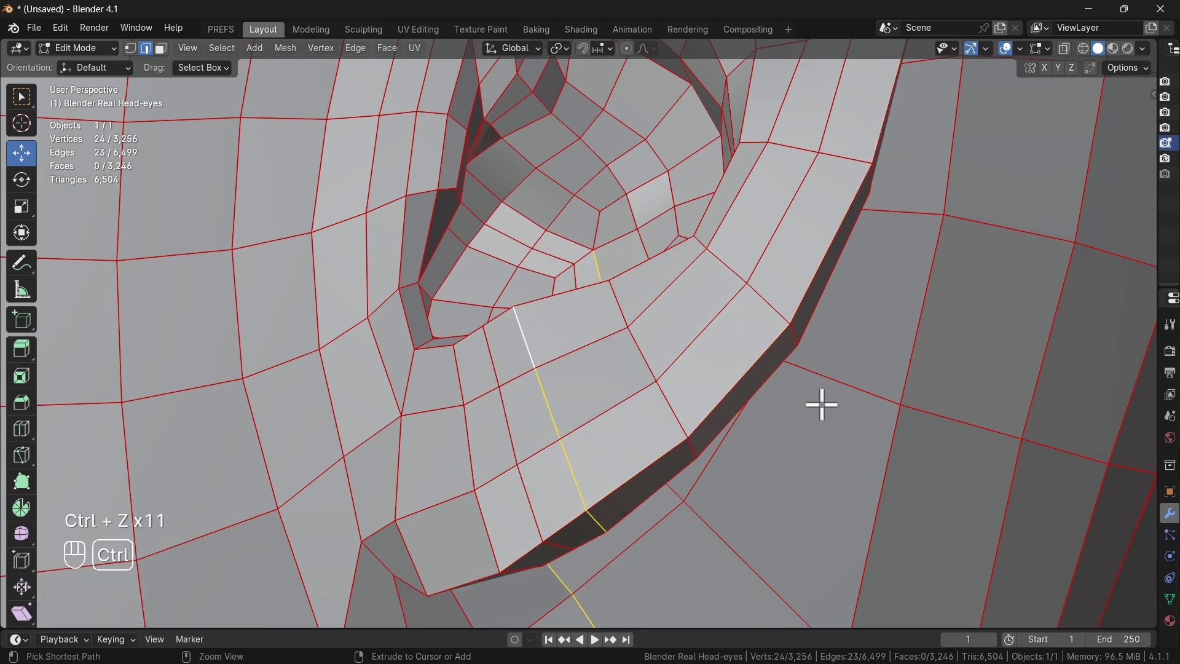
pyautogui.hotkey('ctrl', 'z')
pyautogui.hotkey('ctrl', 'z')
pyautogui.hotkey('ctrl', 'z')
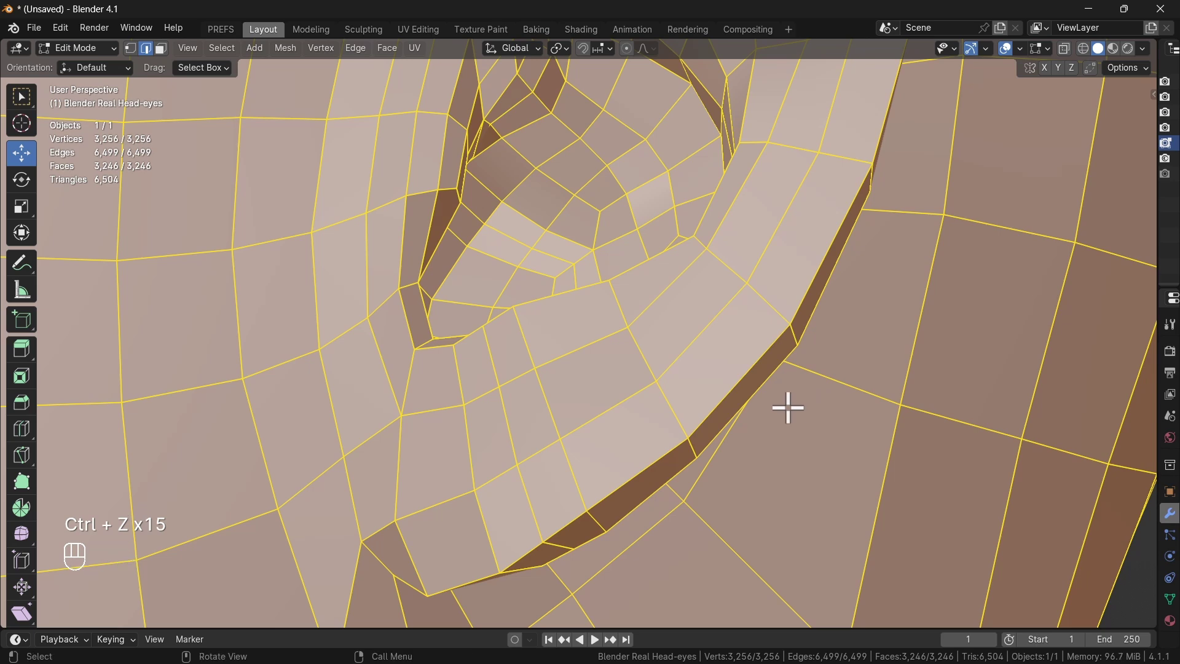
pyautogui.moveTo(634, 394); pyautogui.dragTo(658, 387, button='middle')
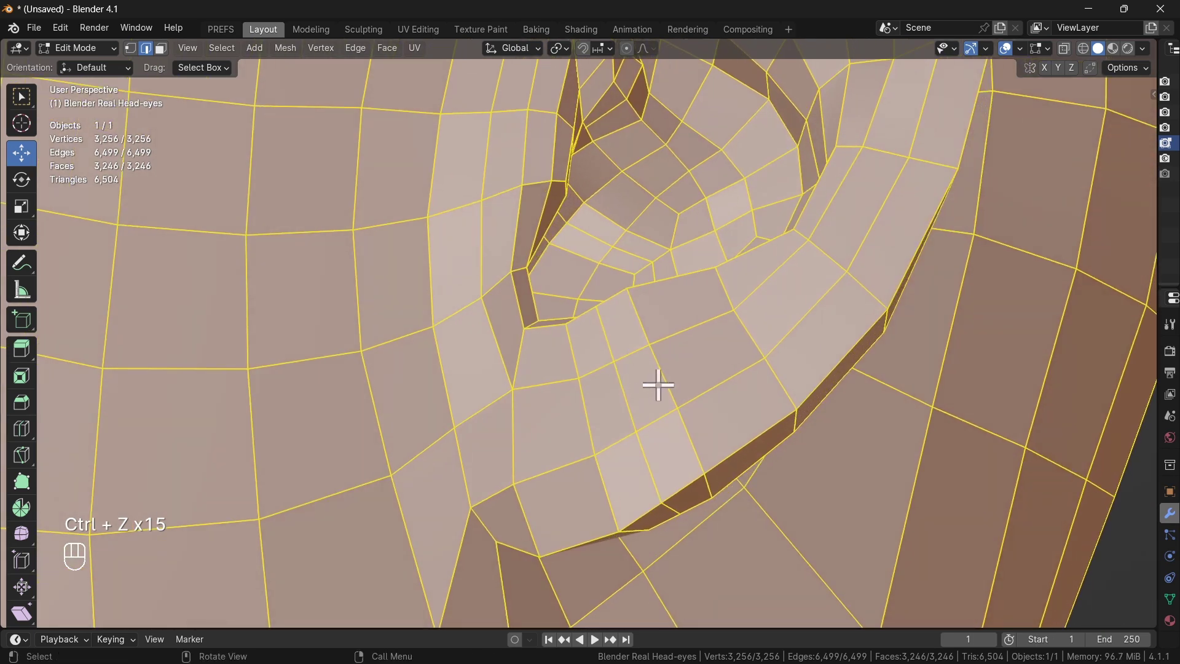
pyautogui.click(668, 373)
pyautogui.scroll(2, 668, 373)
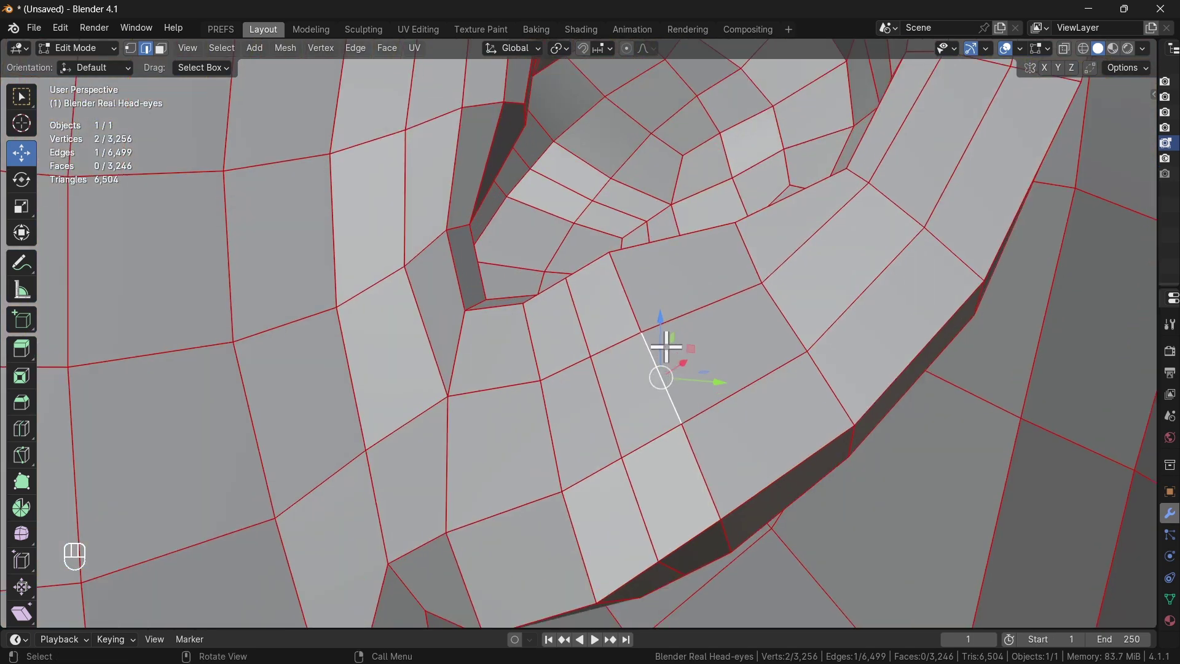
pyautogui.scroll(-2, 568, 384)
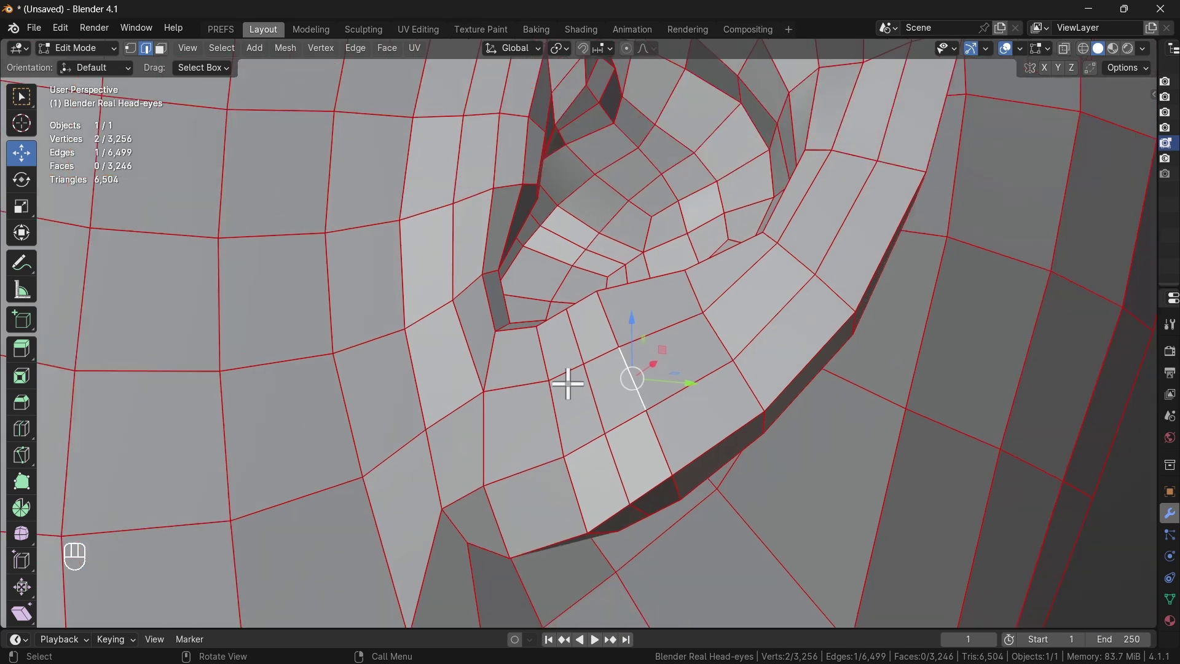
pyautogui.scroll(-5, 559, 388)
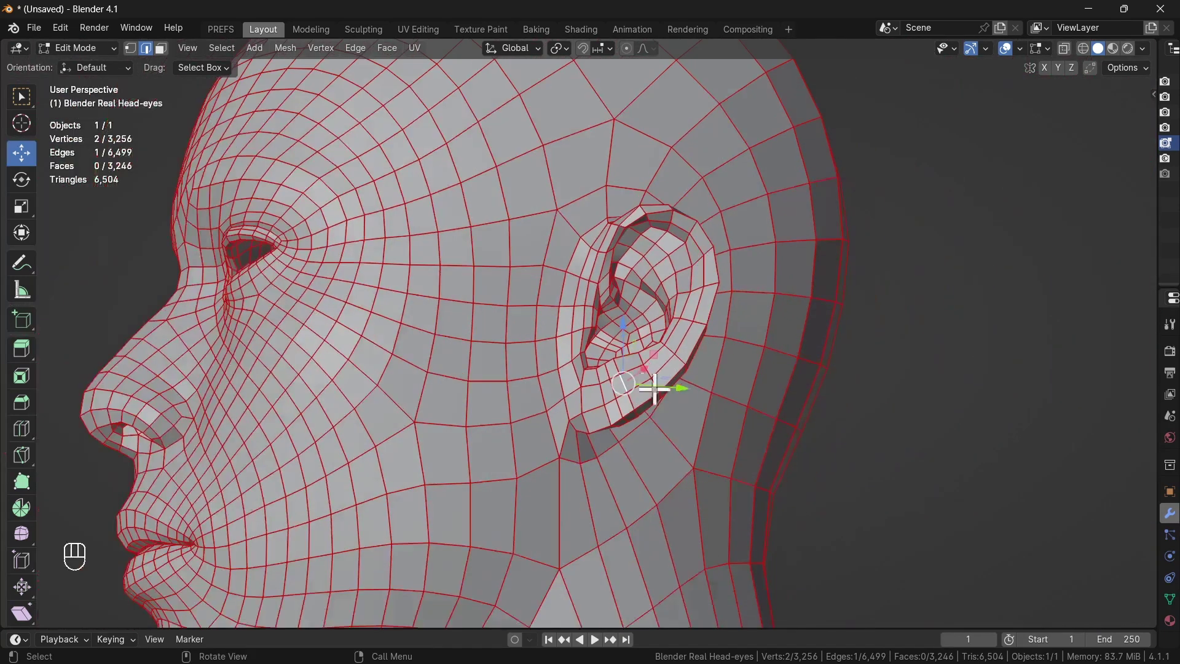
# Try edge-sliding the loop that circles the face between eye and ear toward the ear by a factor of about 0.1.
pyautogui.moveTo(653, 390); pyautogui.dragTo(497, 305, button='middle')
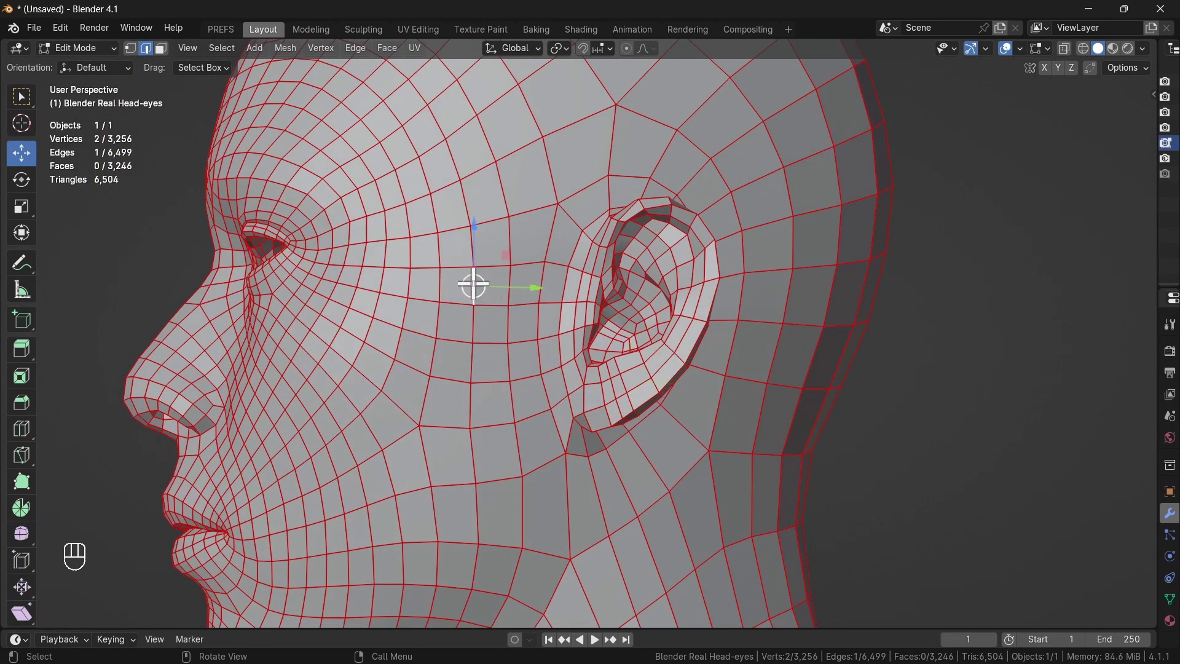
pyautogui.keyDown('alt'); pyautogui.click(473, 284); pyautogui.keyUp('alt')
pyautogui.press('g')
pyautogui.press('g')
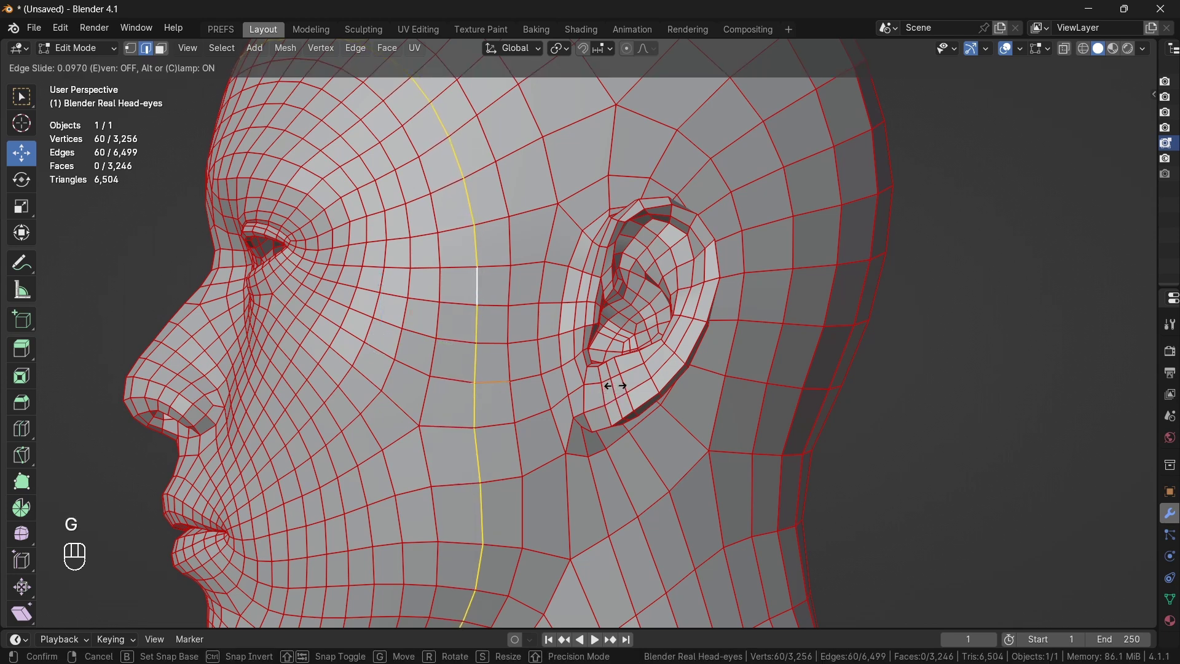
pyautogui.click(606, 396)
pyautogui.scroll(-2, 492, 352)
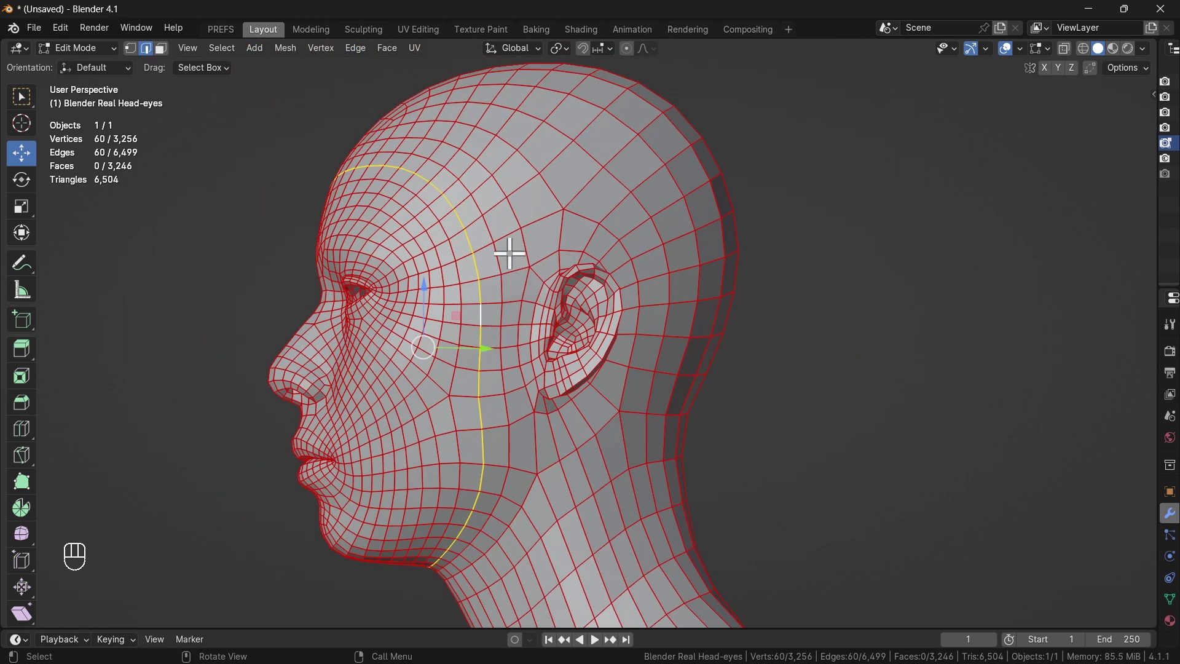
# Try edge-sliding the loop over the crown and down the neck toward the back of the head by a factor of about -0.56.
pyautogui.moveTo(510, 252); pyautogui.dragTo(584, 275, button='middle')
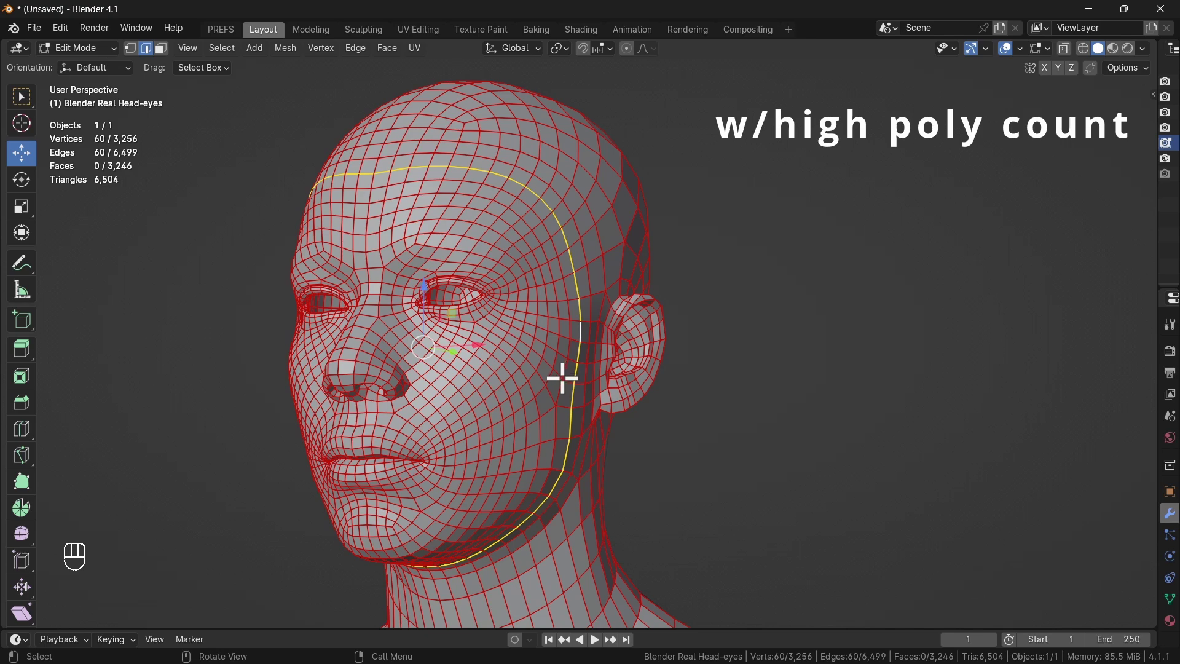
pyautogui.moveTo(562, 378); pyautogui.dragTo(527, 467, button='middle')
pyautogui.click(595, 160)
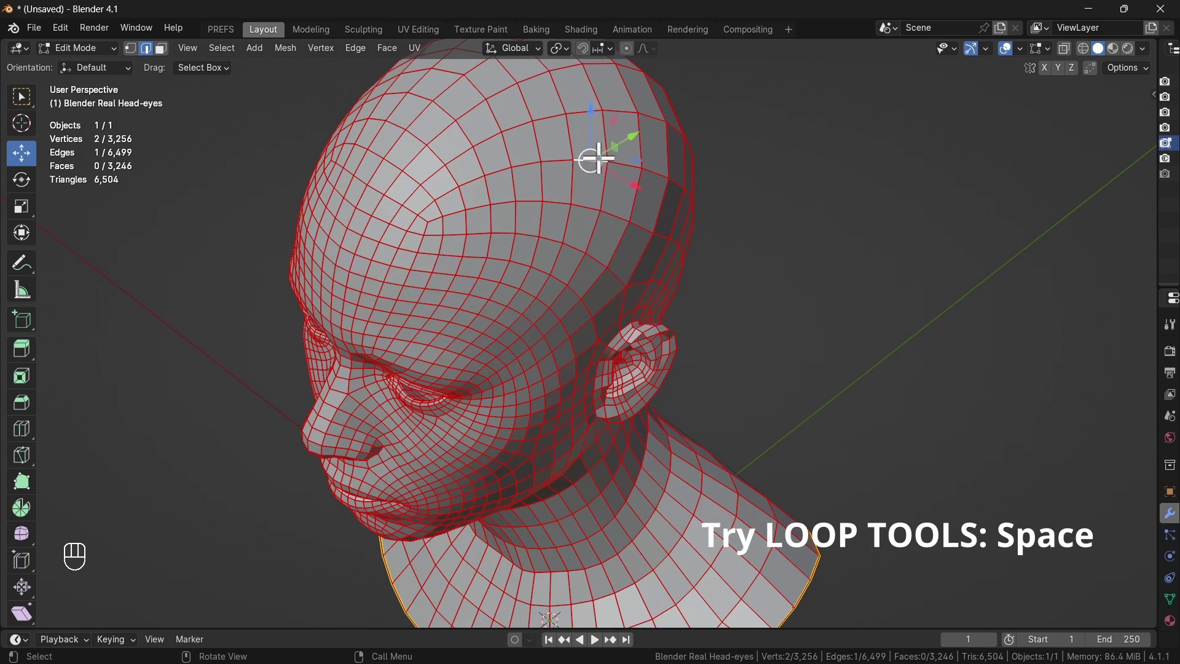
pyautogui.keyDown('alt'); pyautogui.click(595, 161); pyautogui.keyUp('alt')
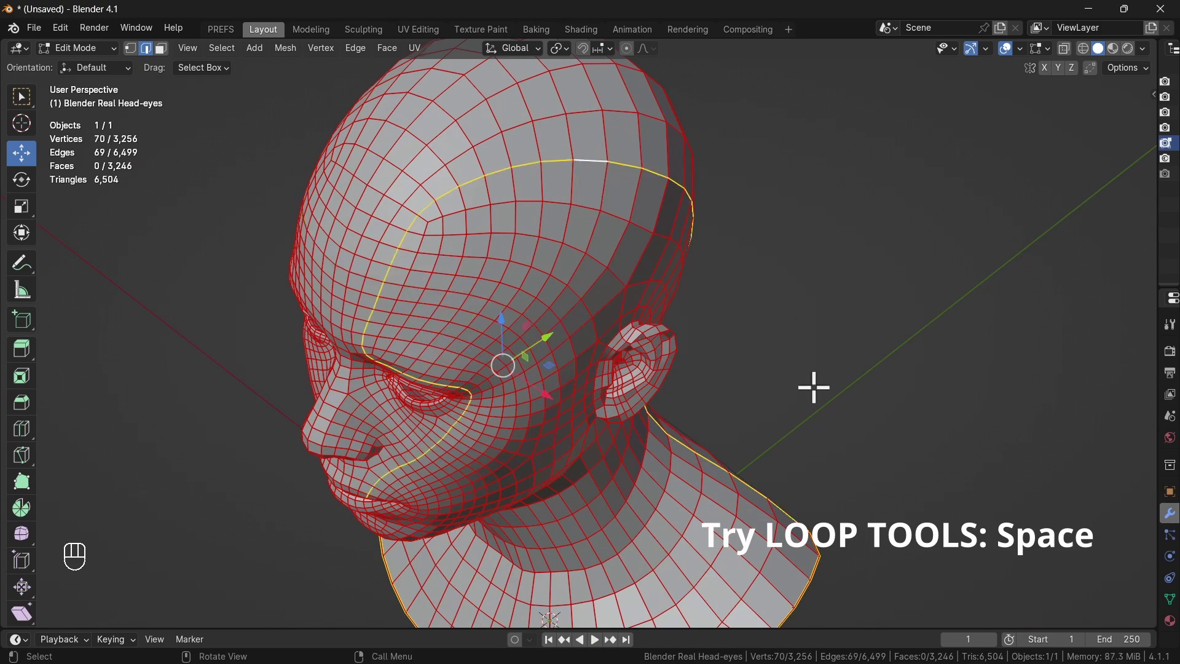
pyautogui.moveTo(814, 387); pyautogui.dragTo(620, 304, button='middle')
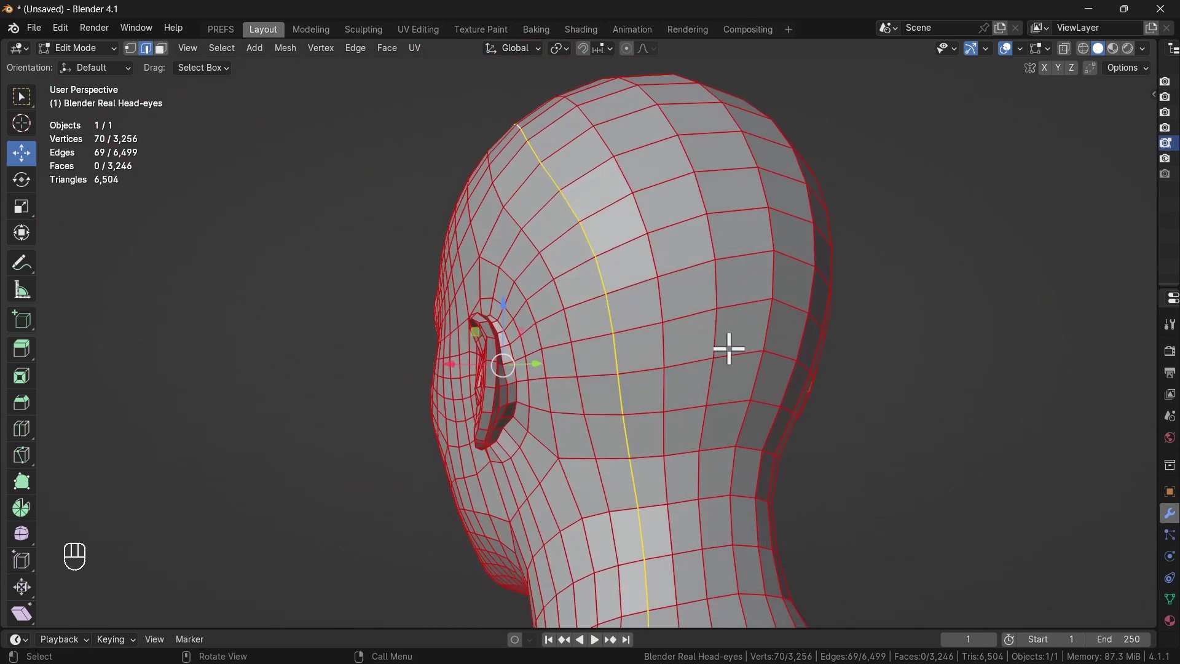
pyautogui.press('g')
pyautogui.press('g')
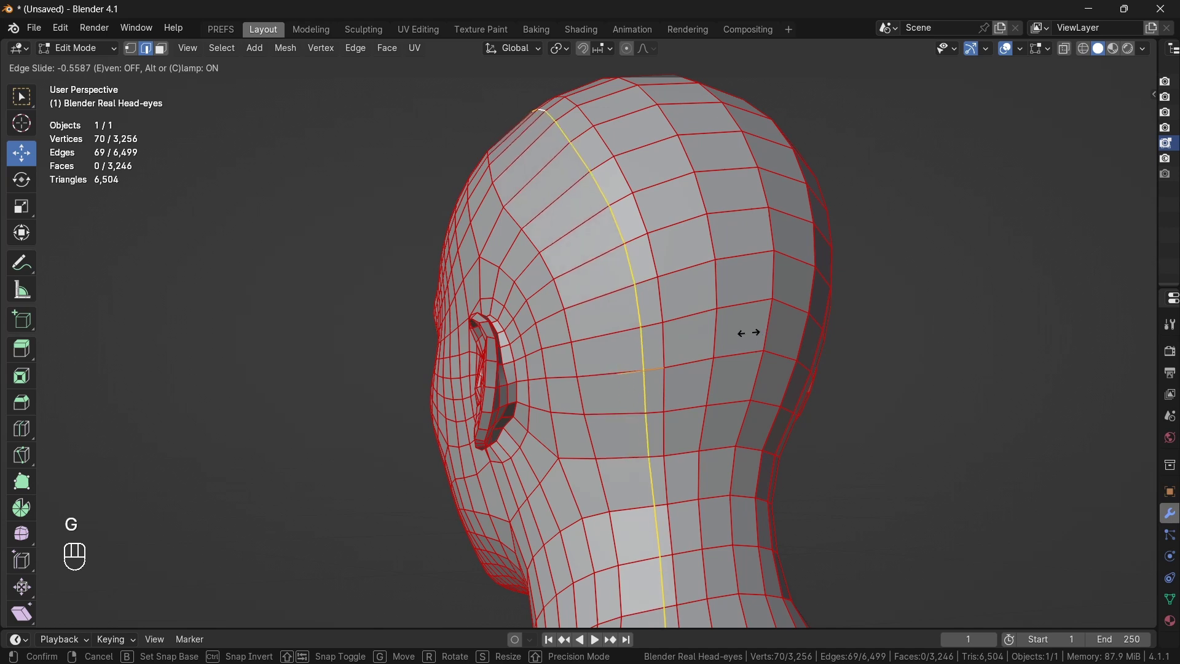
pyautogui.click(717, 337)
# Deselect the whole head mesh.
pyautogui.moveTo(637, 332)
pyautogui.mouseDown(button='middle')
pyautogui.moveTo(561, 332)
pyautogui.moveTo(669, 340)
pyautogui.moveTo(652, 344)
pyautogui.mouseUp(button='middle')
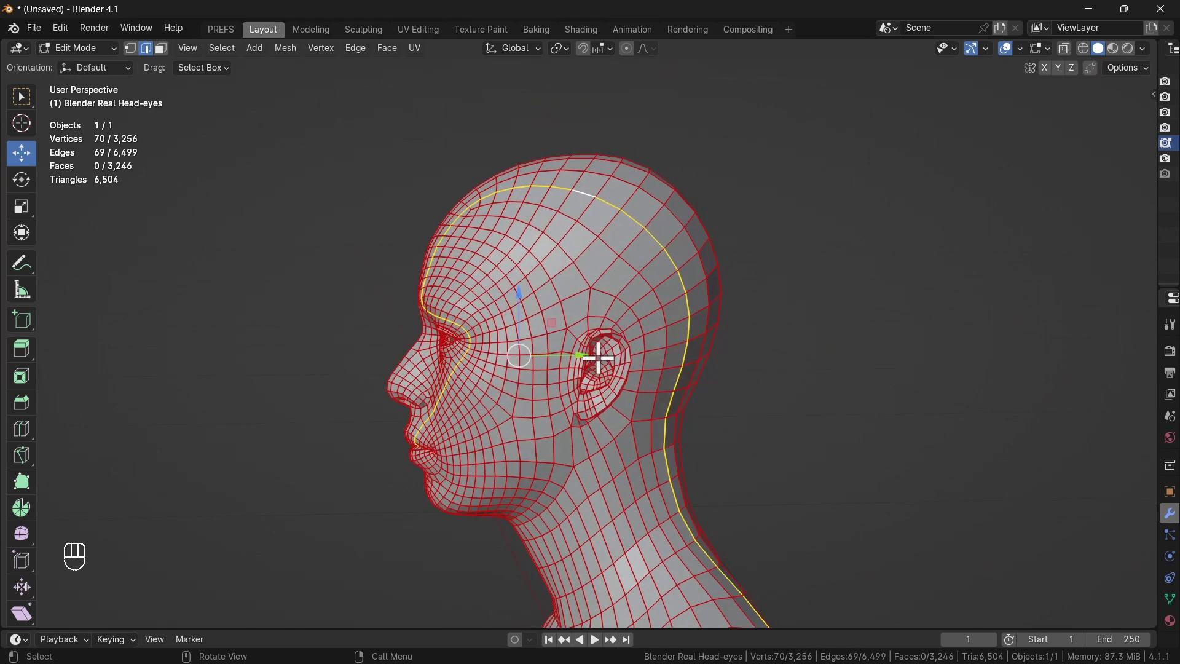
pyautogui.hotkey('alt', 'a')
pyautogui.scroll(5, 599, 356)
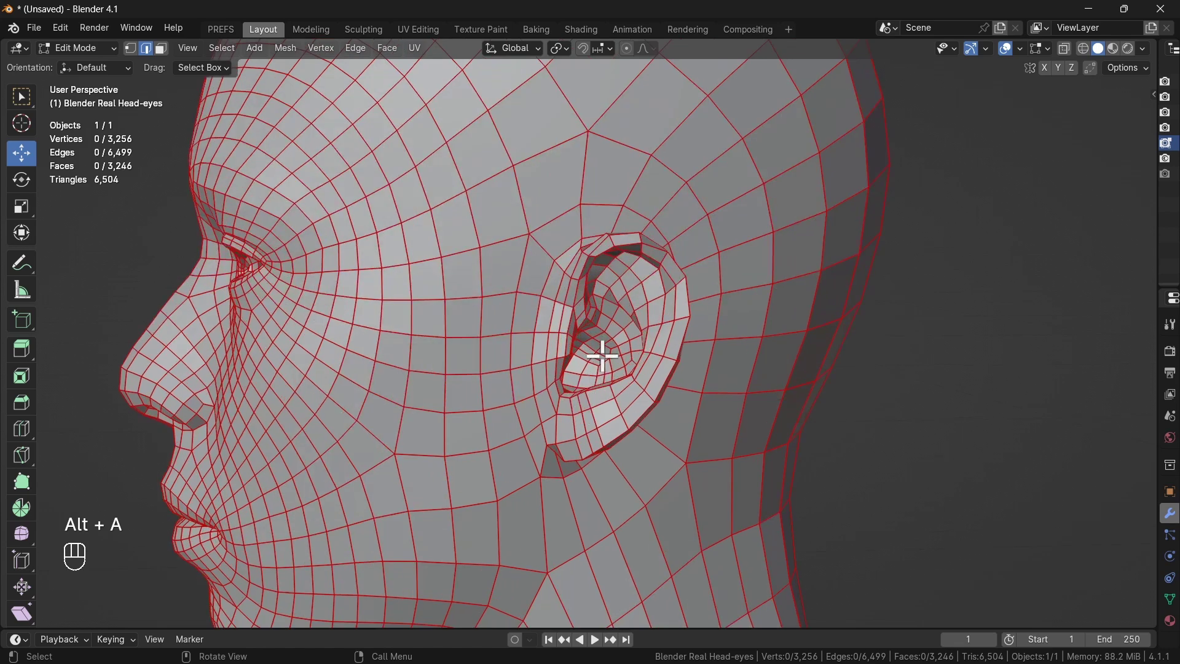
pyautogui.click(356, 49)
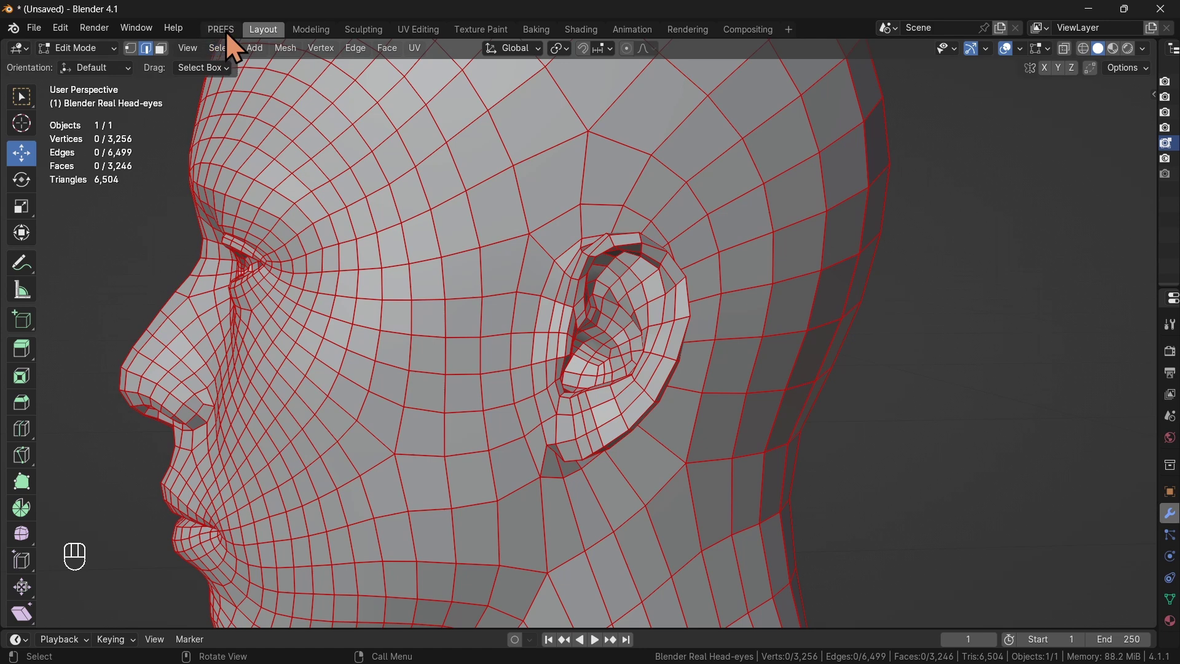
# Look up the EdgeFlow add-on in the preferences by filtering the add-ons for "edge", clear the filter and return to the Layout workspace.
pyautogui.click(221, 30)
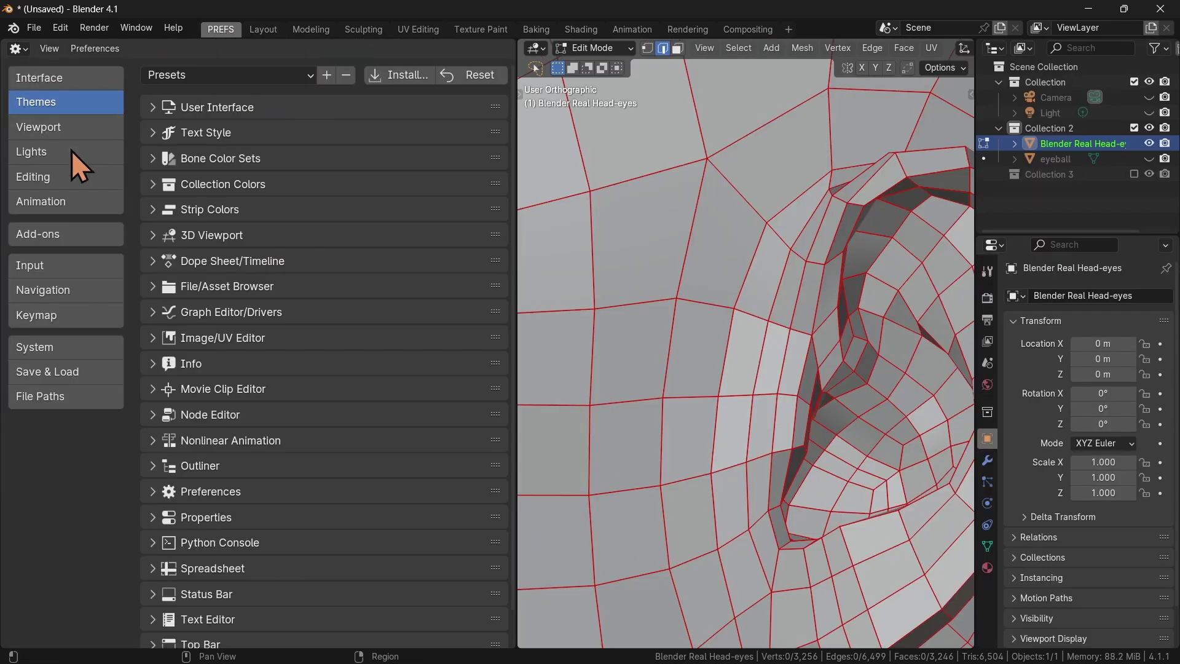
pyautogui.click(62, 236)
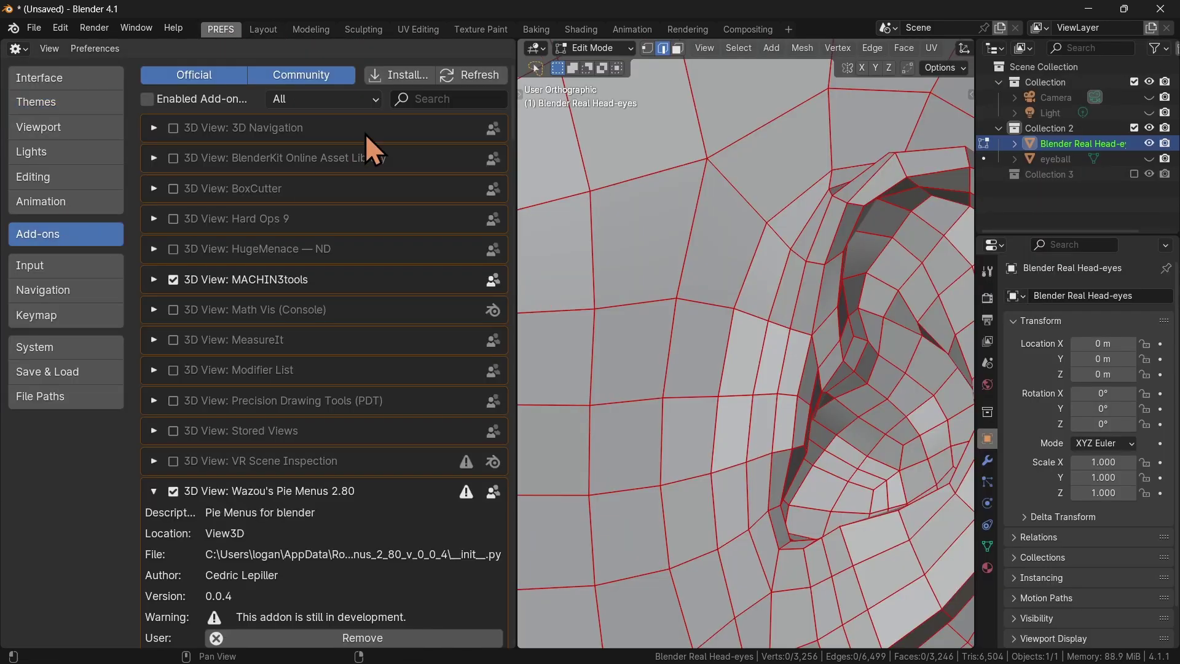
pyautogui.click(445, 98)
pyautogui.write('edge')
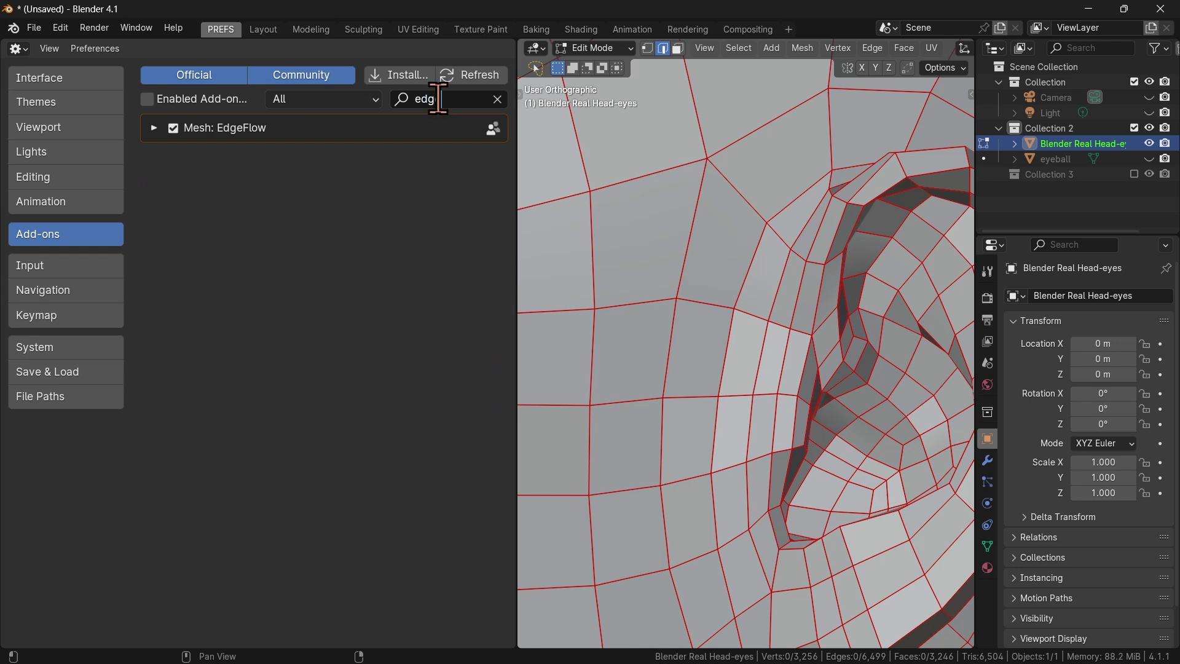
pyautogui.press('Return')
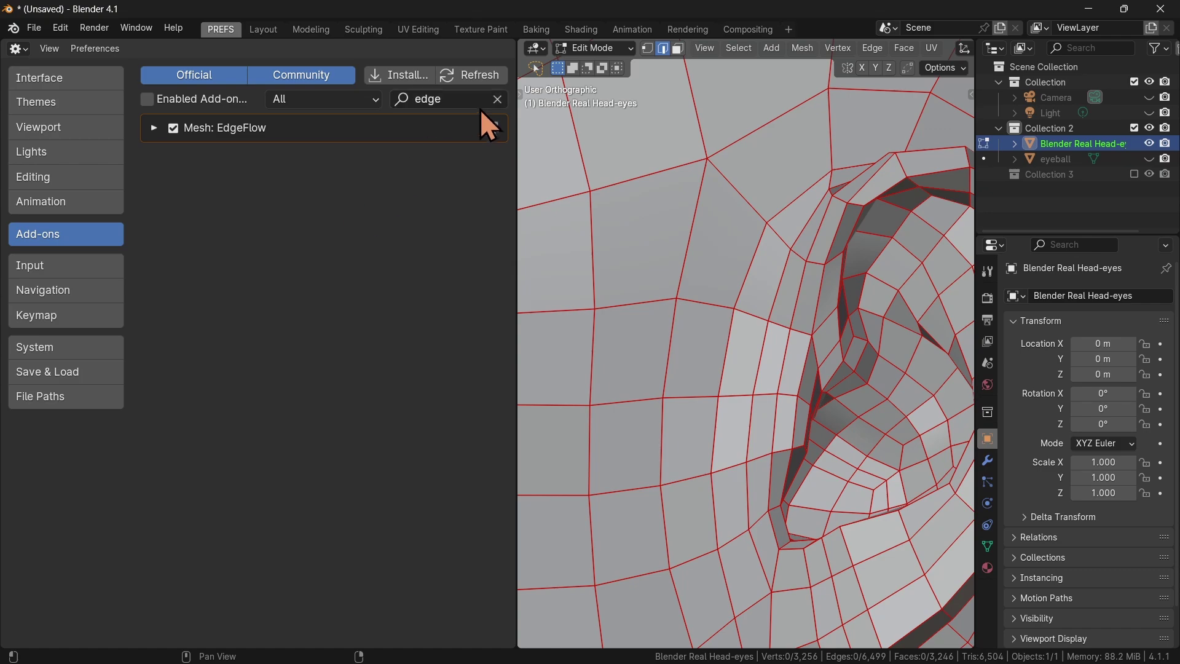
pyautogui.click(498, 99)
pyautogui.click(263, 30)
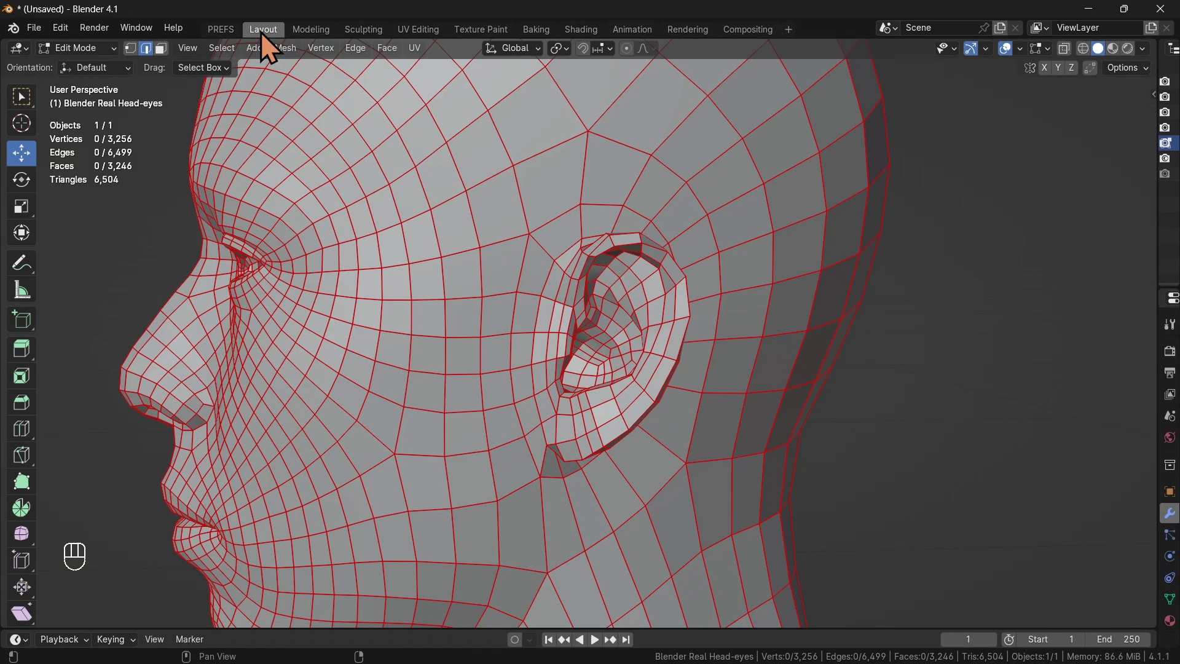
# Select the edge loop that runs down across the middle of the earlobe and apply Set Flow to it.
pyautogui.moveTo(580, 277); pyautogui.dragTo(574, 304, button='middle')
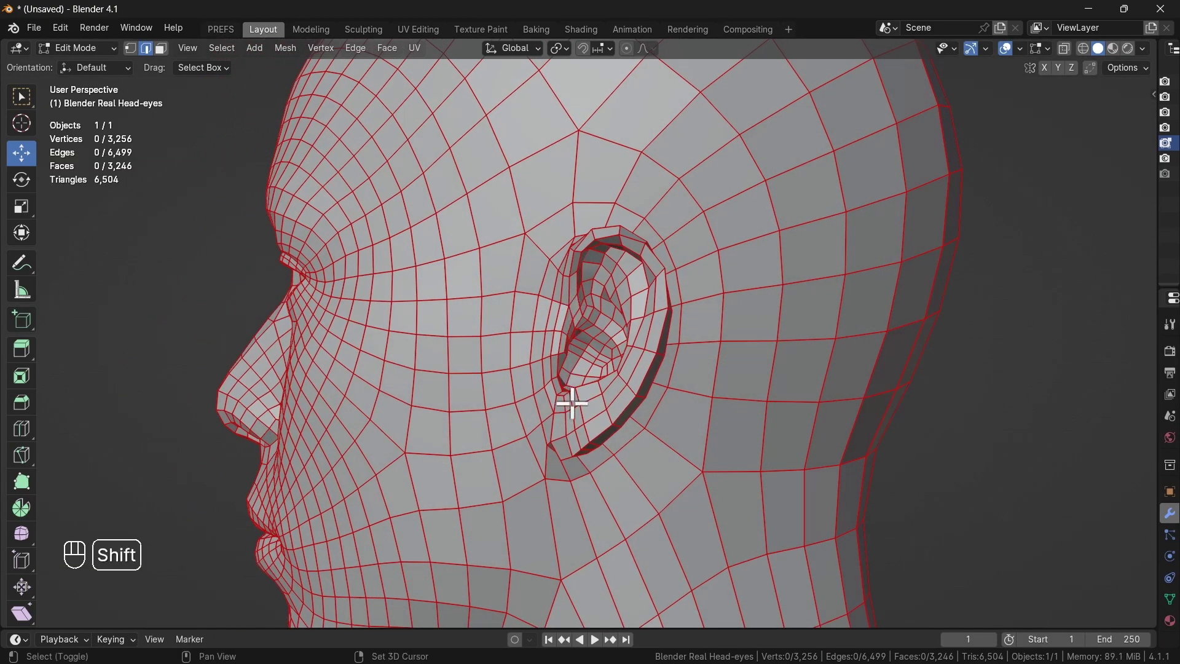
pyautogui.keyDown('shift'); pyautogui.moveTo(572, 403); pyautogui.dragTo(632, 321, button='middle'); pyautogui.keyUp('shift')
pyautogui.scroll(5, 639, 332)
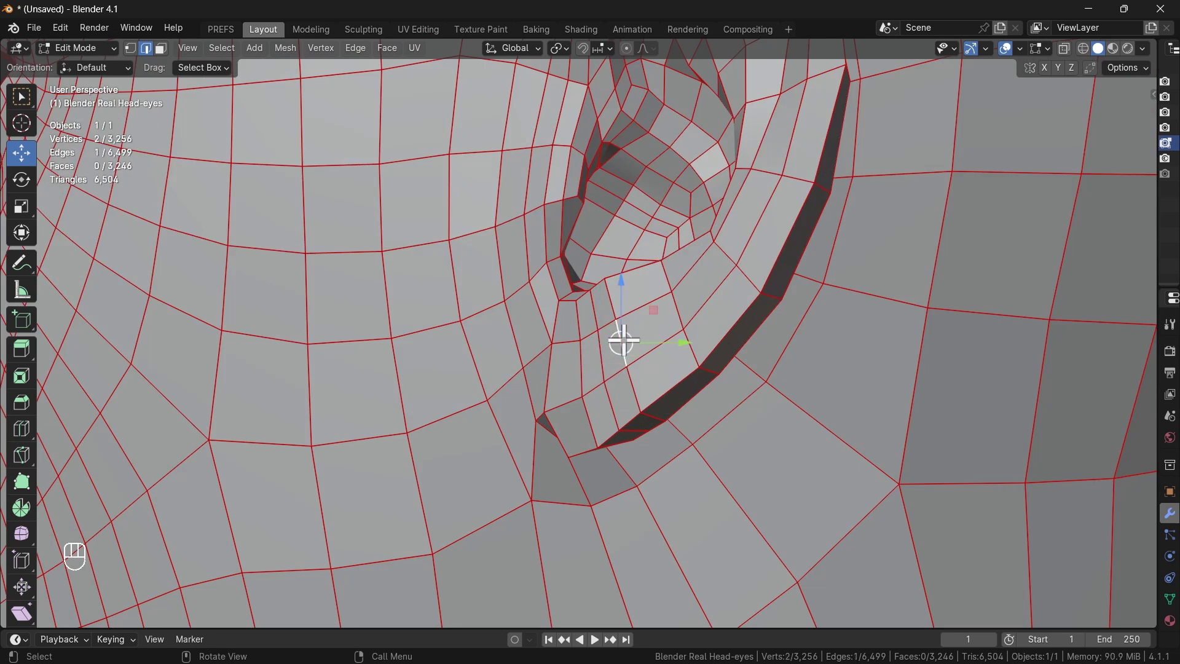
pyautogui.keyDown('alt'); pyautogui.click(621, 338); pyautogui.keyUp('alt')
pyautogui.moveTo(668, 327); pyautogui.dragTo(743, 329, button='middle')
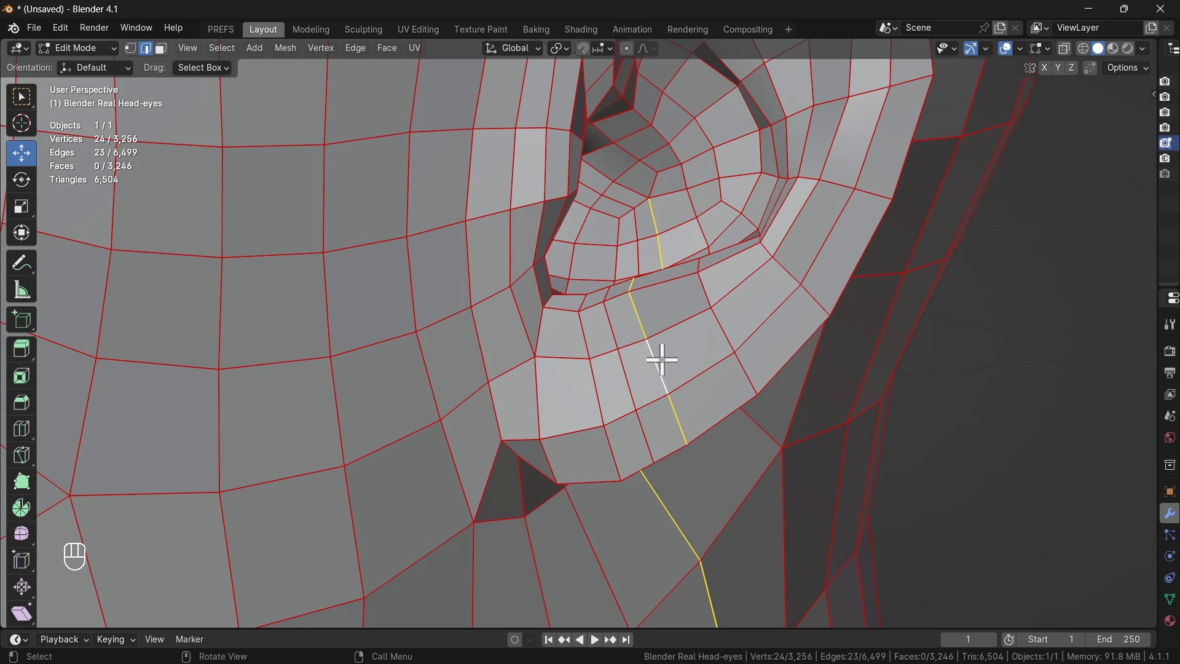
pyautogui.press('q')
pyautogui.click(356, 52)
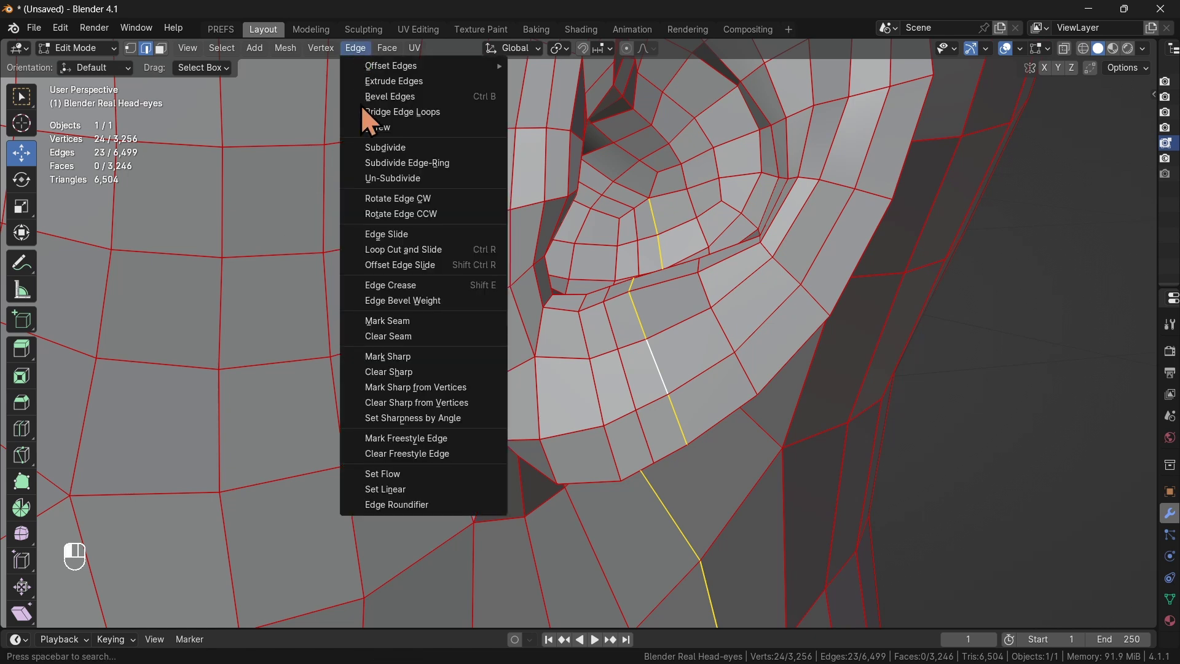
pyautogui.click(442, 474)
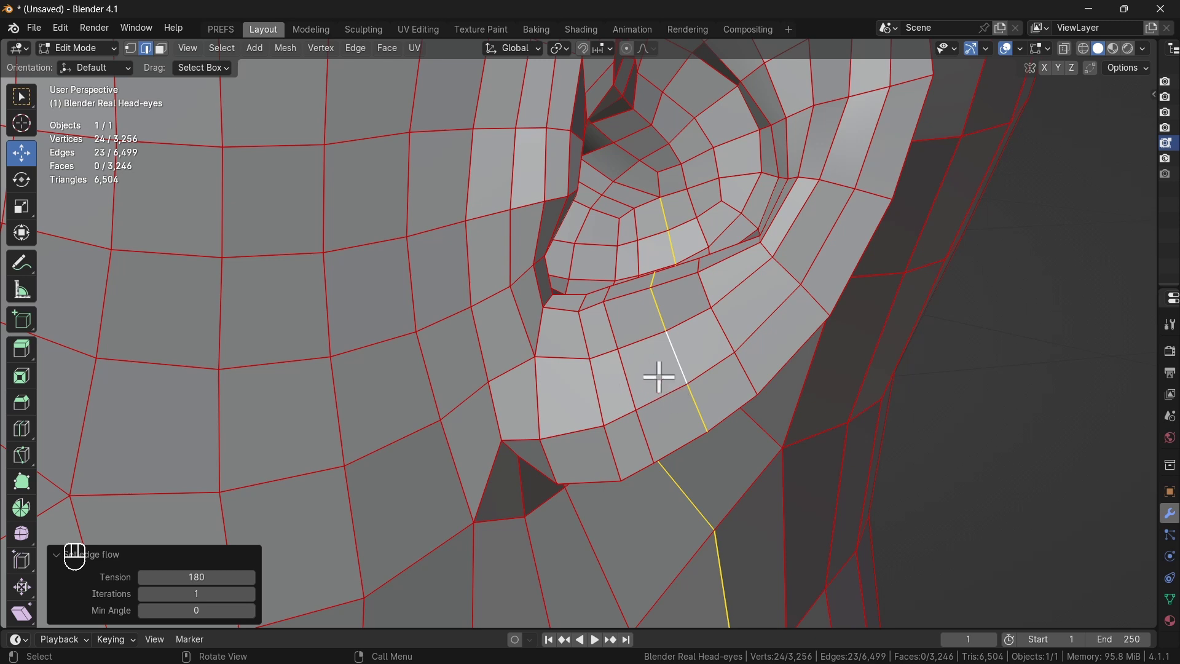
# Try repeating the last operation on the neighbouring earlobe edge loop, one row closer to the face.
pyautogui.click(626, 363)
pyautogui.keyDown('alt'); pyautogui.click(624, 359); pyautogui.keyUp('alt')
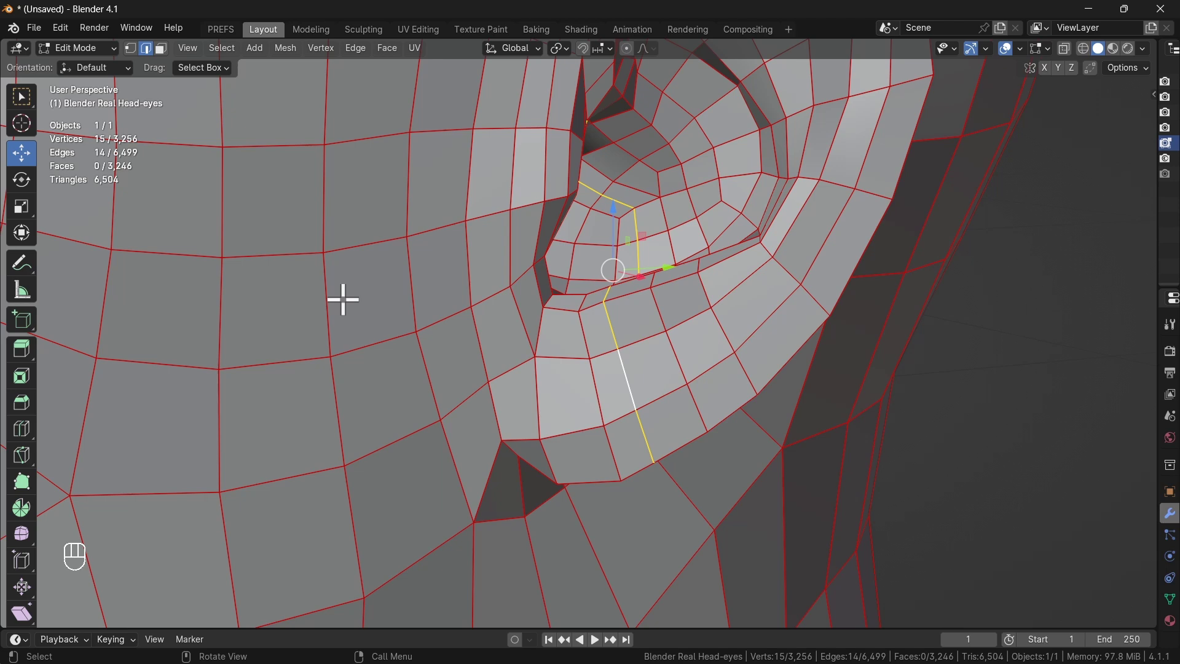
pyautogui.hotkey('shift', 'r')
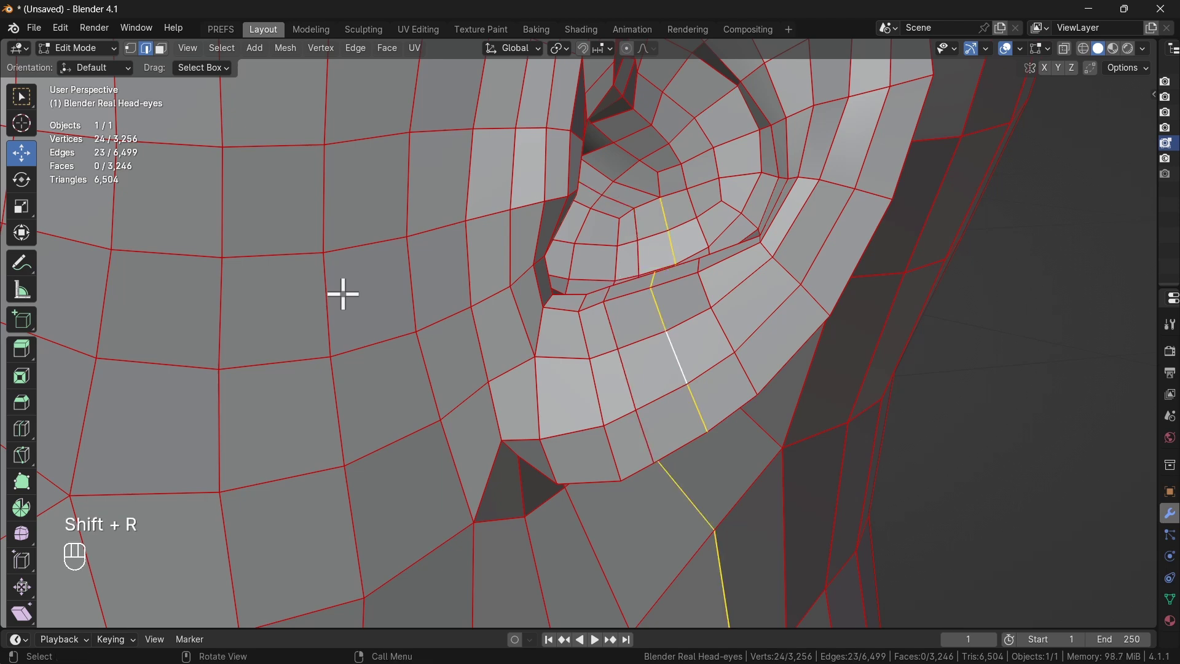
pyautogui.moveTo(554, 350)
pyautogui.mouseDown(button='middle')
pyautogui.moveTo(508, 308)
pyautogui.moveTo(536, 302)
pyautogui.moveTo(548, 271)
pyautogui.moveTo(529, 290)
pyautogui.moveTo(353, 313)
pyautogui.moveTo(493, 321)
pyautogui.moveTo(527, 308)
pyautogui.moveTo(544, 350)
pyautogui.mouseUp(button='middle')
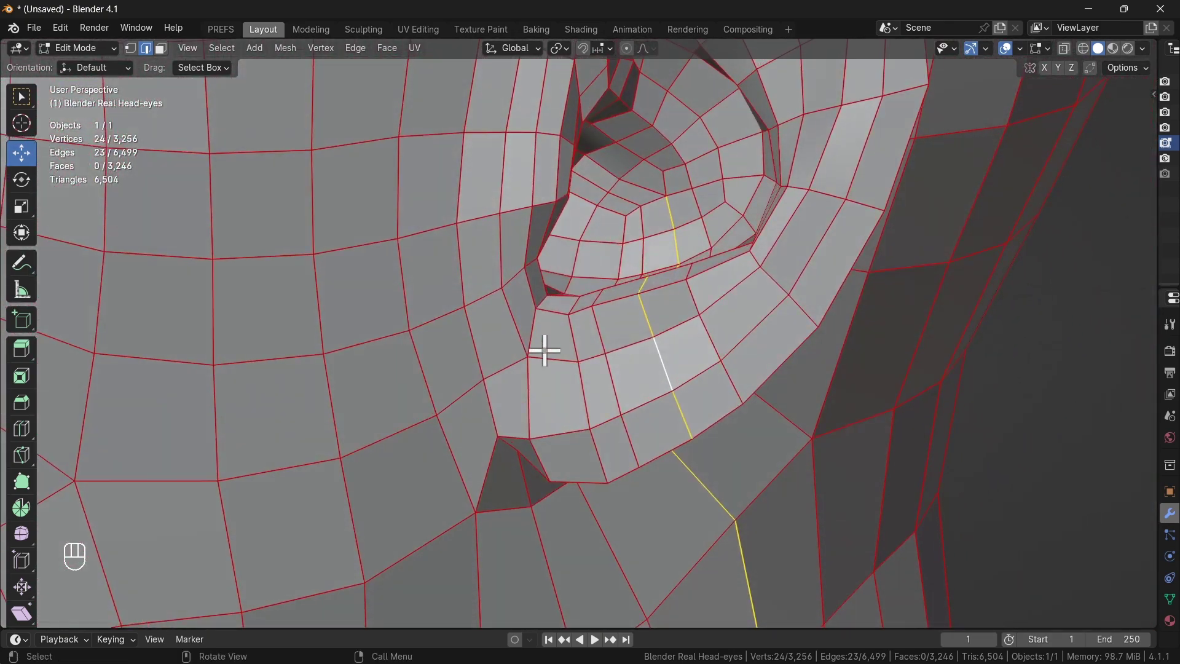
pyautogui.click(601, 326)
pyautogui.keyDown('alt'); pyautogui.click(600, 324); pyautogui.keyUp('alt')
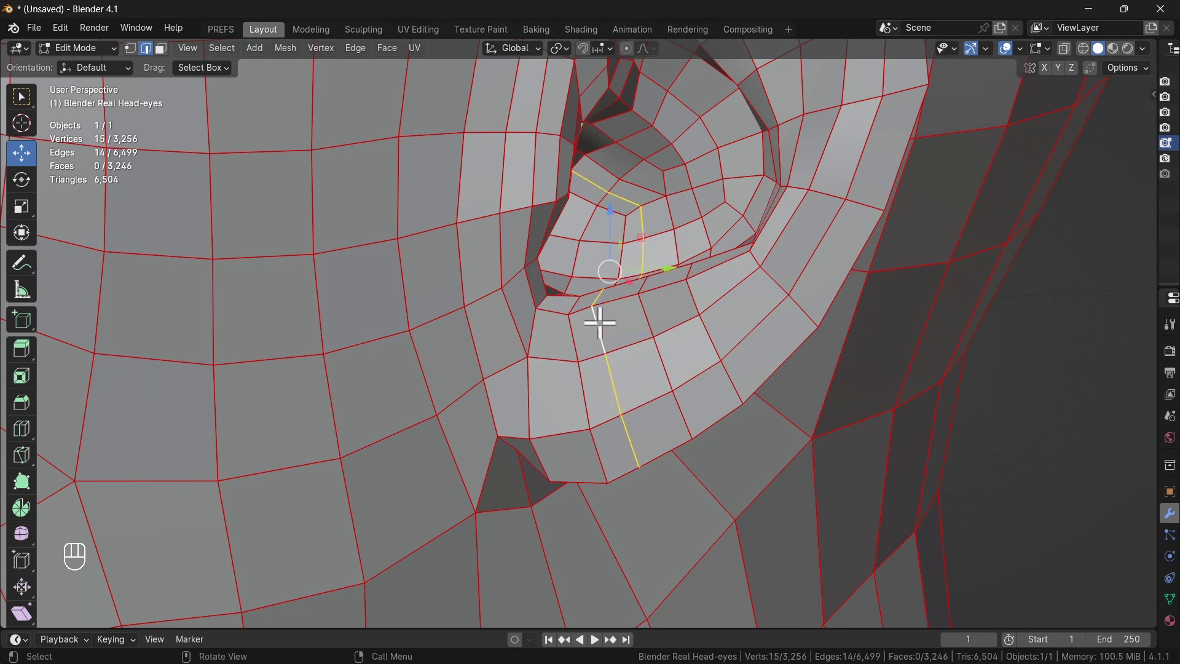
pyautogui.hotkey('shift', 'r')
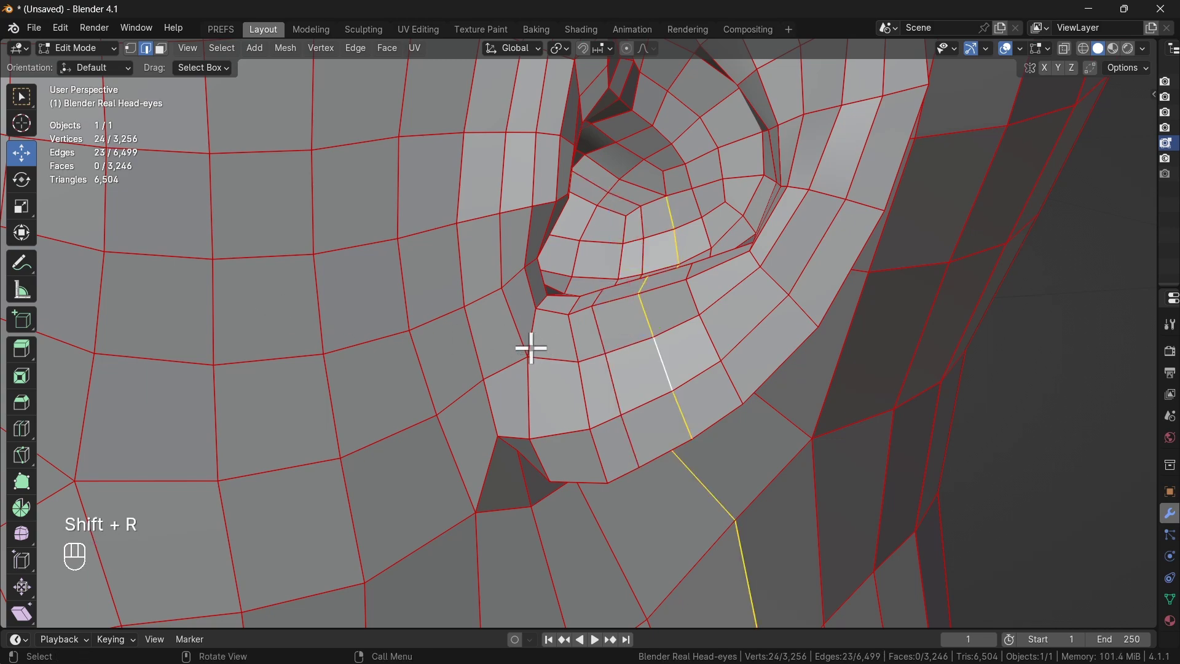
# Select the neighbouring earlobe edge loop, one row closer to the face, and apply Set Flow to it.
pyautogui.moveTo(531, 348); pyautogui.dragTo(546, 325, button='middle')
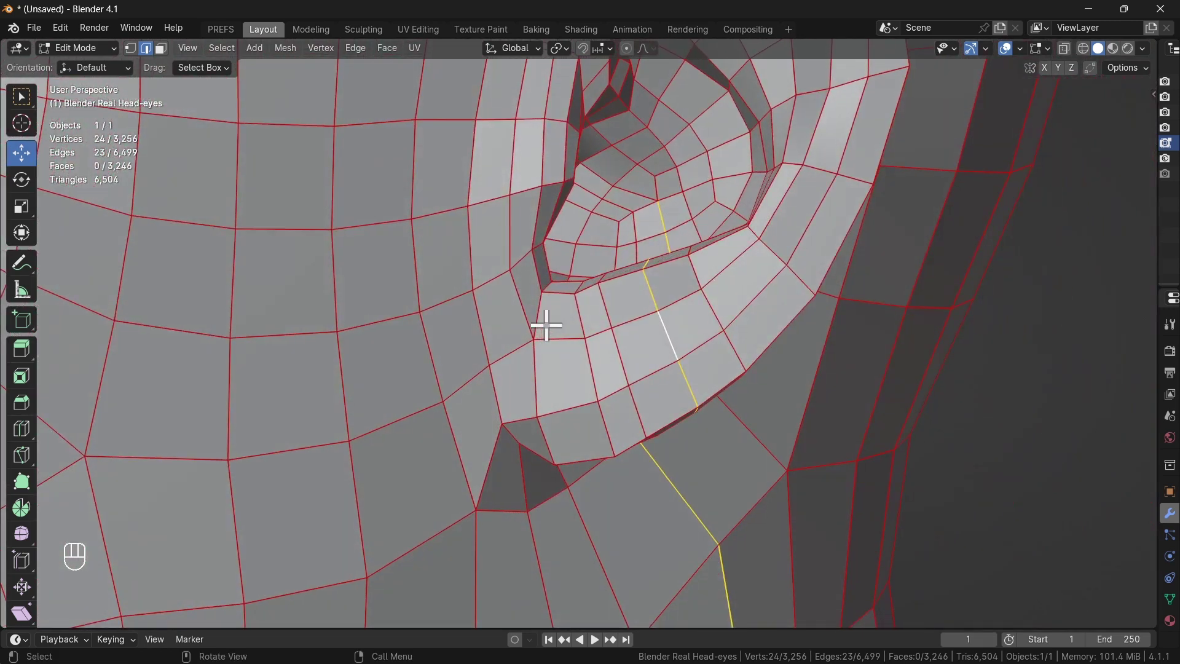
pyautogui.click(608, 314)
pyautogui.keyDown('alt'); pyautogui.click(607, 309); pyautogui.keyUp('alt')
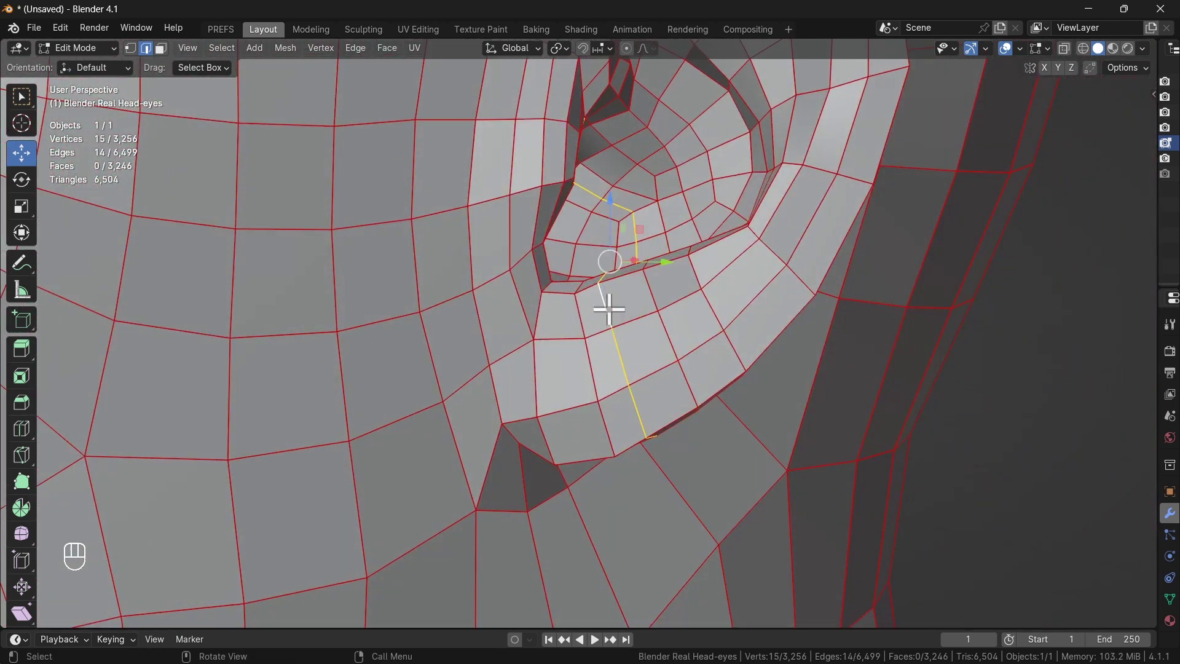
pyautogui.click(358, 55)
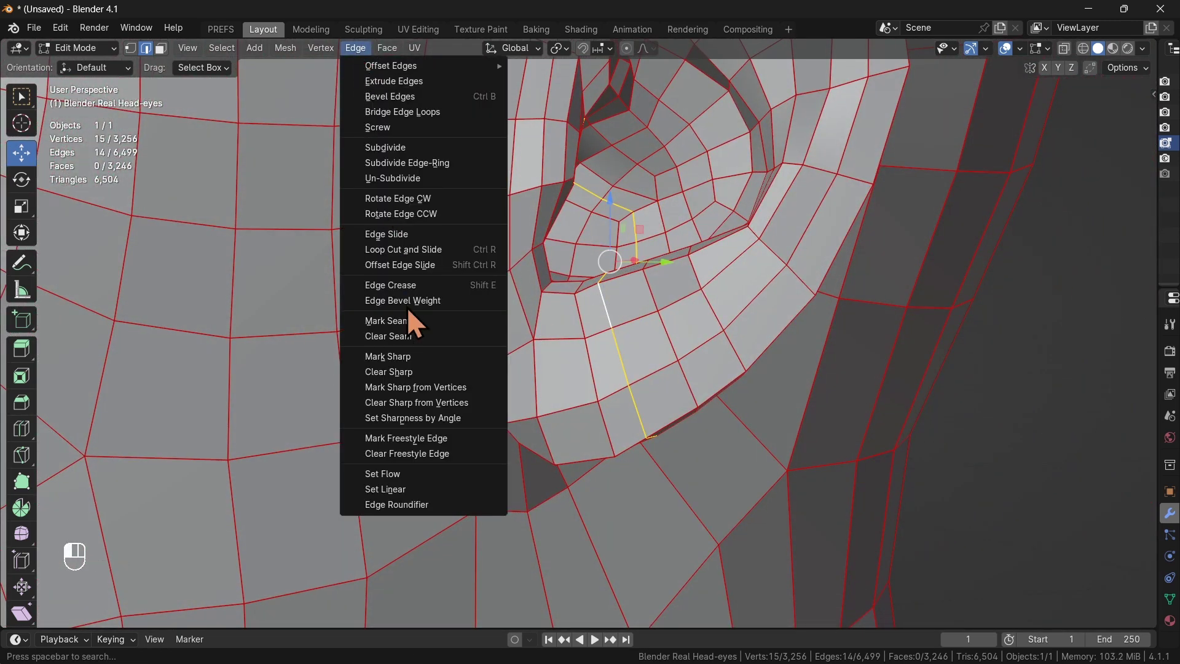
pyautogui.click(409, 474)
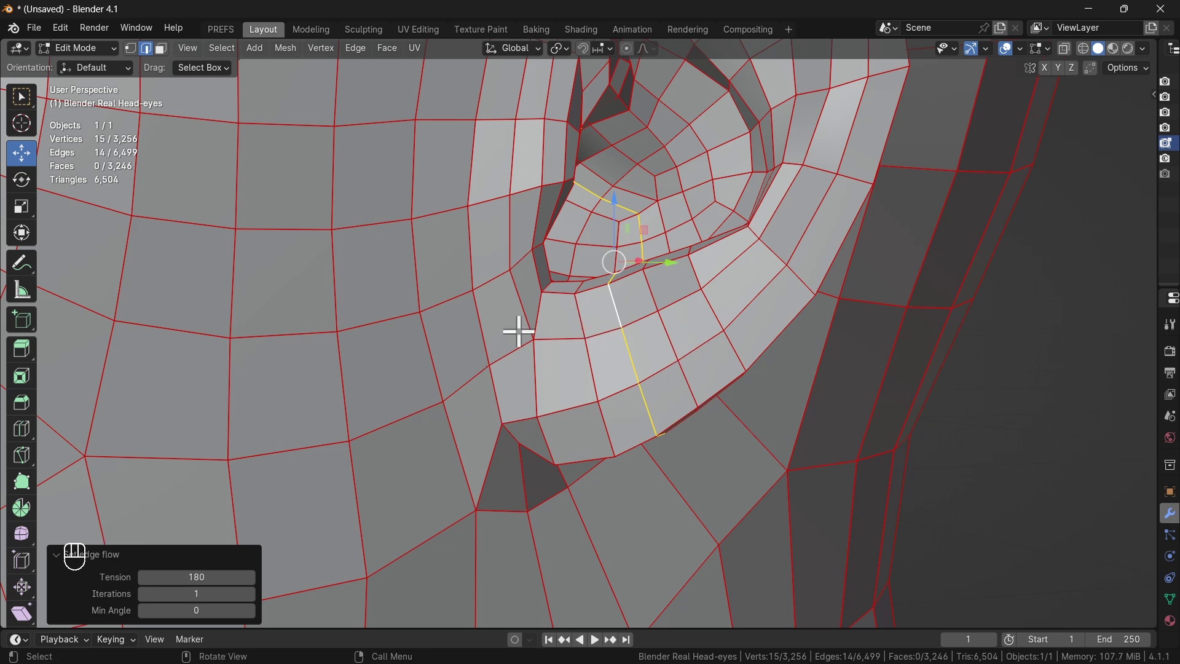
# Try Set Flow on the edge loop that follows the inside of the ear's outer rim down to the earlobe.
pyautogui.moveTo(648, 321); pyautogui.dragTo(674, 301, button='middle')
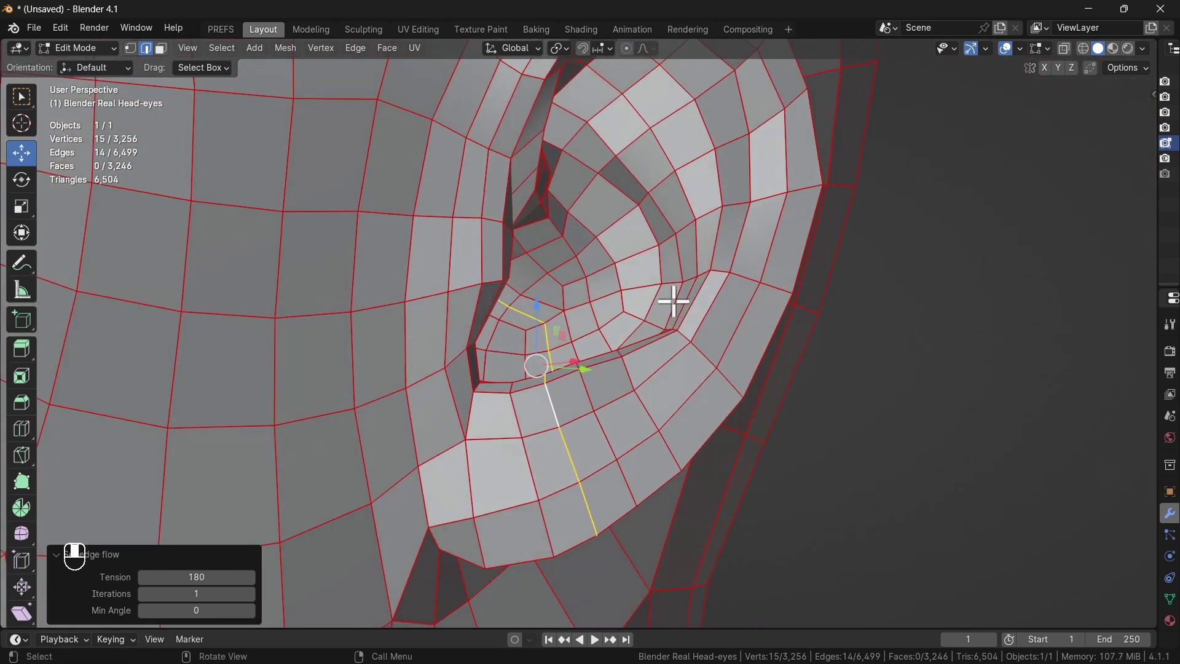
pyautogui.hotkey('alt', 'a')
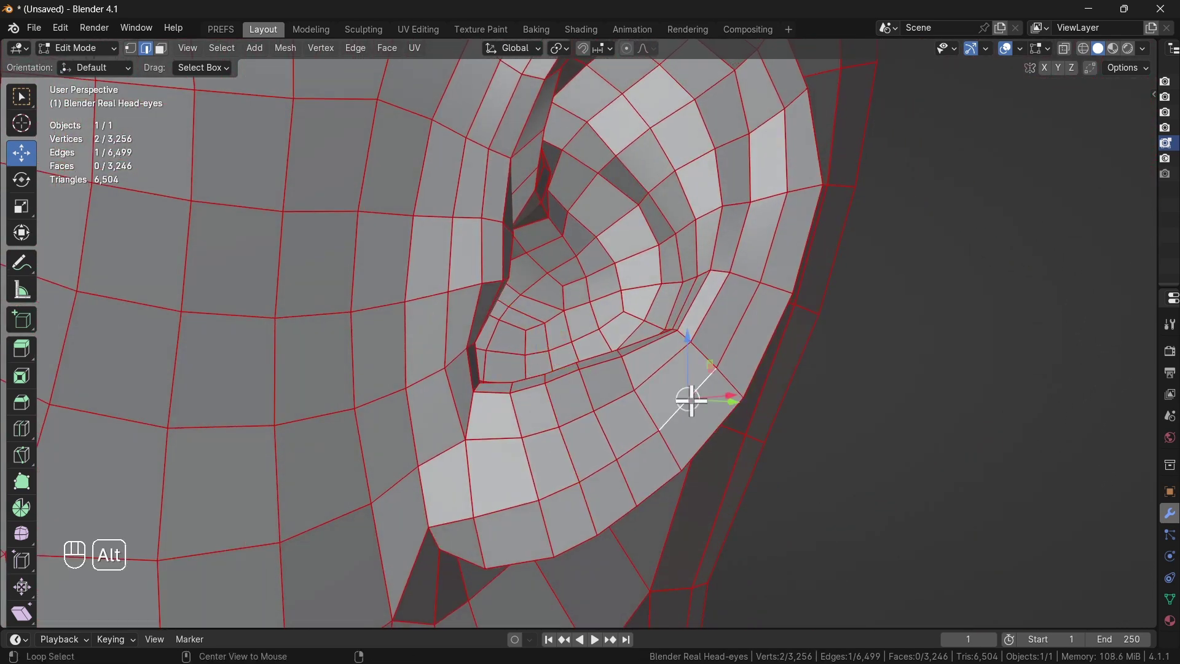
pyautogui.keyDown('alt'); pyautogui.click(713, 381); pyautogui.keyUp('alt')
pyautogui.press('KP_Decimal')
pyautogui.scroll(-5, 706, 360)
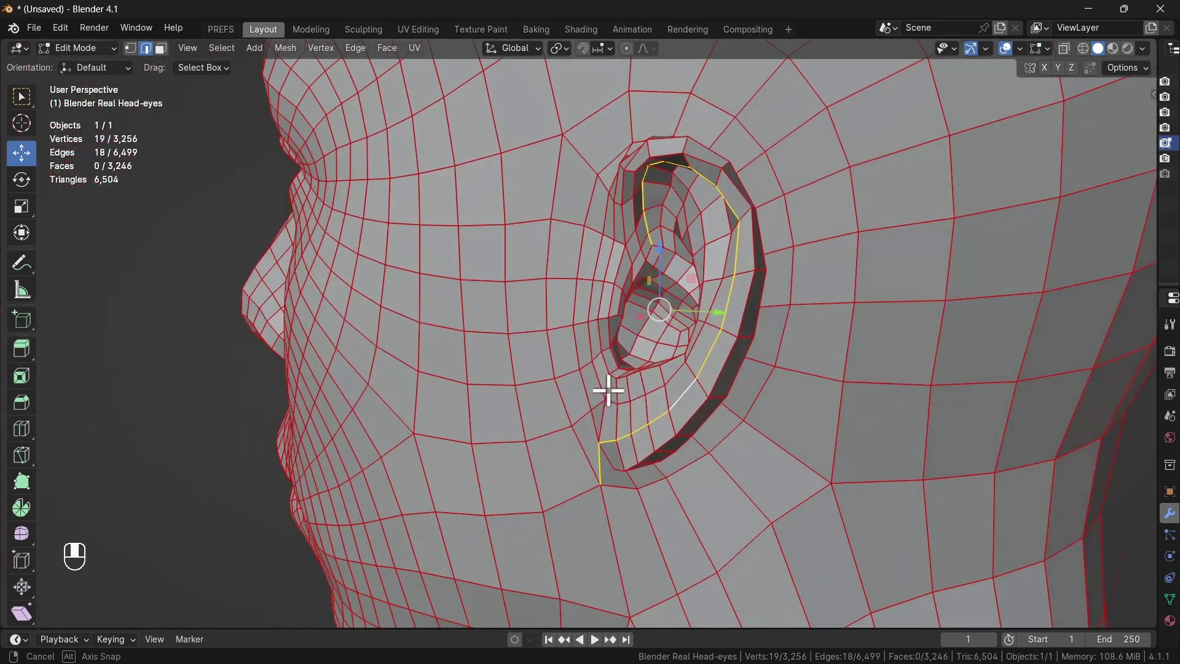
pyautogui.moveTo(606, 390); pyautogui.dragTo(665, 345, button='middle')
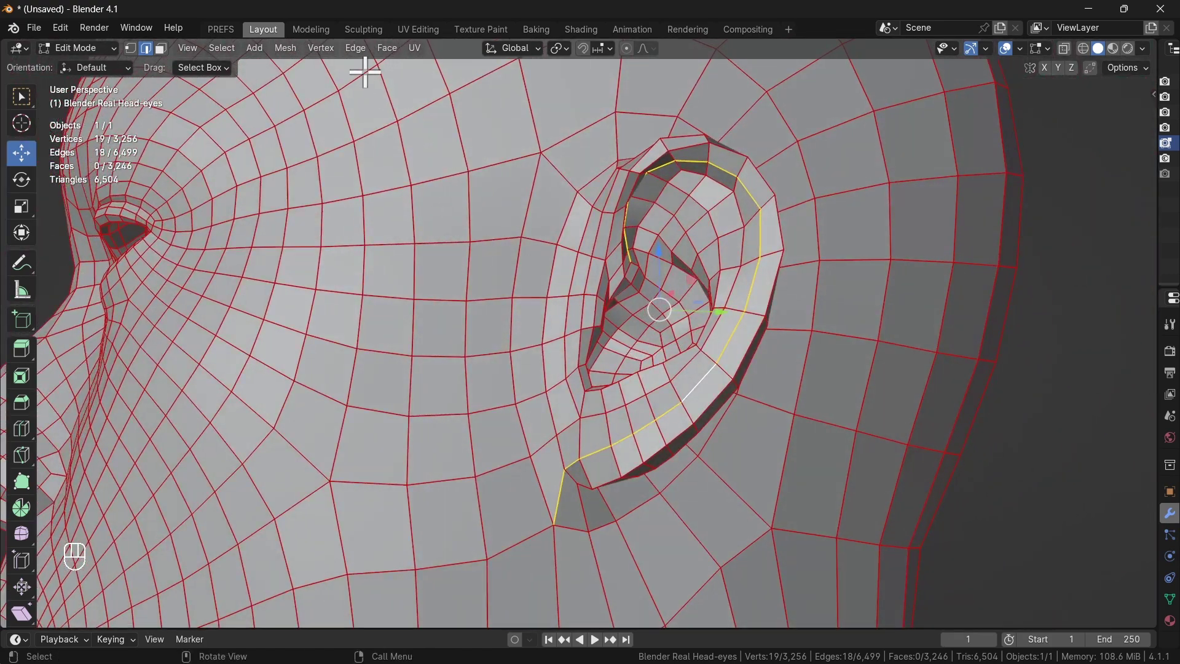
pyautogui.click(356, 49)
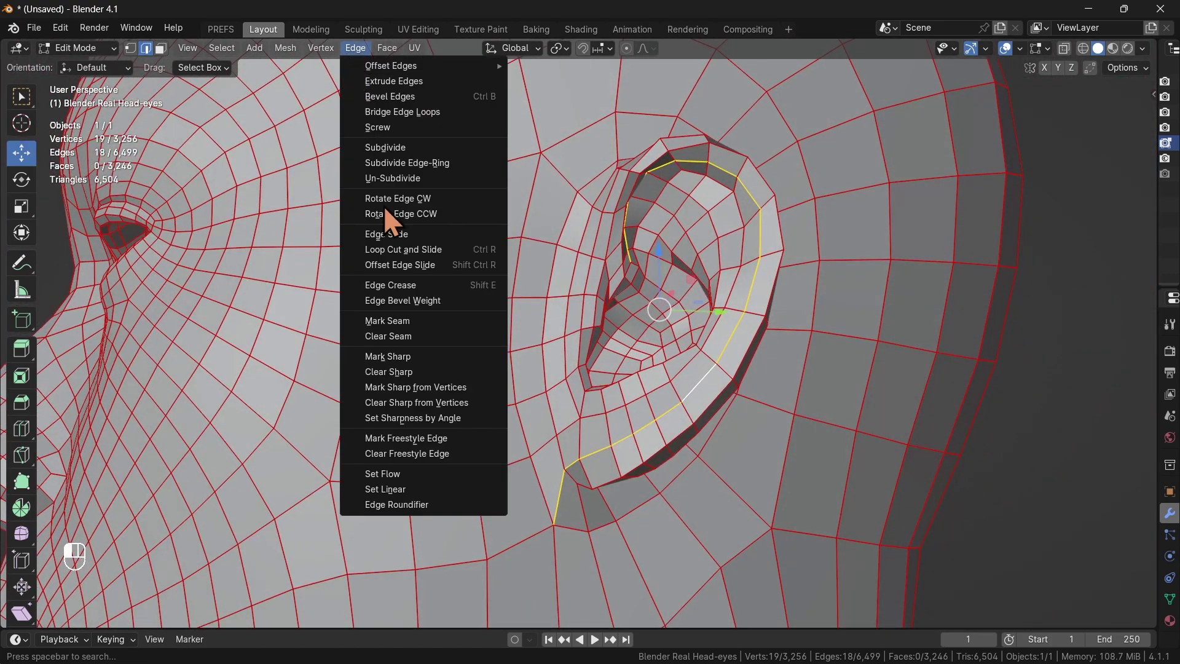
pyautogui.click(422, 489)
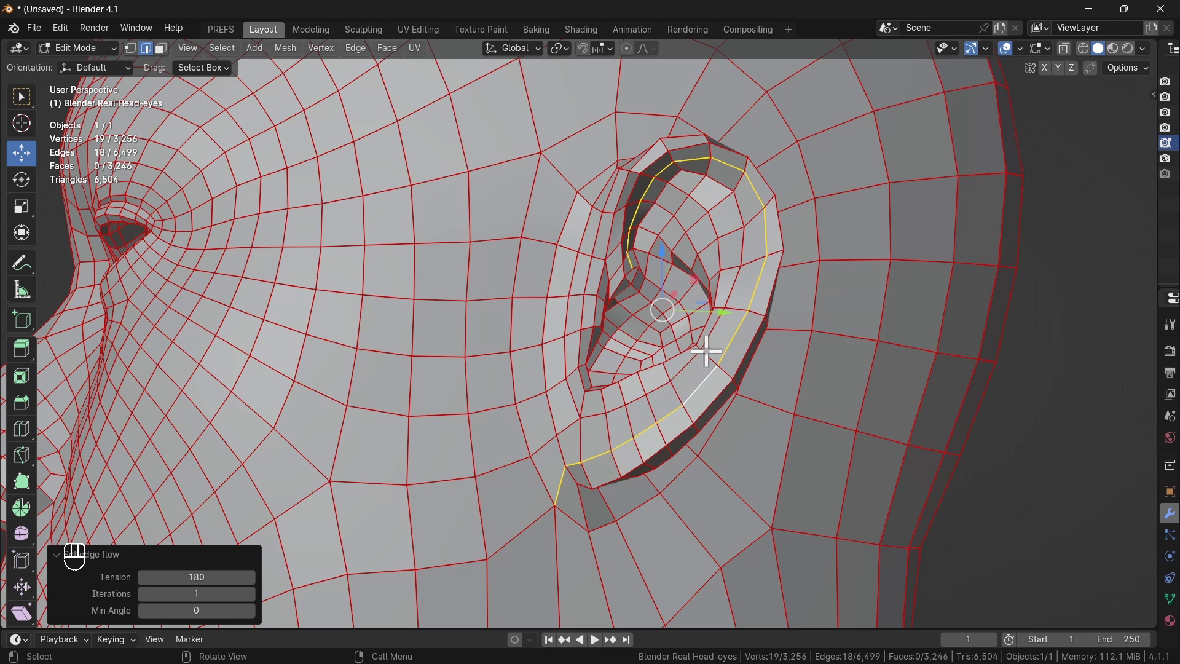
pyautogui.moveTo(730, 360)
pyautogui.mouseDown(button='middle')
pyautogui.moveTo(717, 342)
pyautogui.moveTo(711, 371)
pyautogui.moveTo(730, 357)
pyautogui.mouseUp(button='middle')
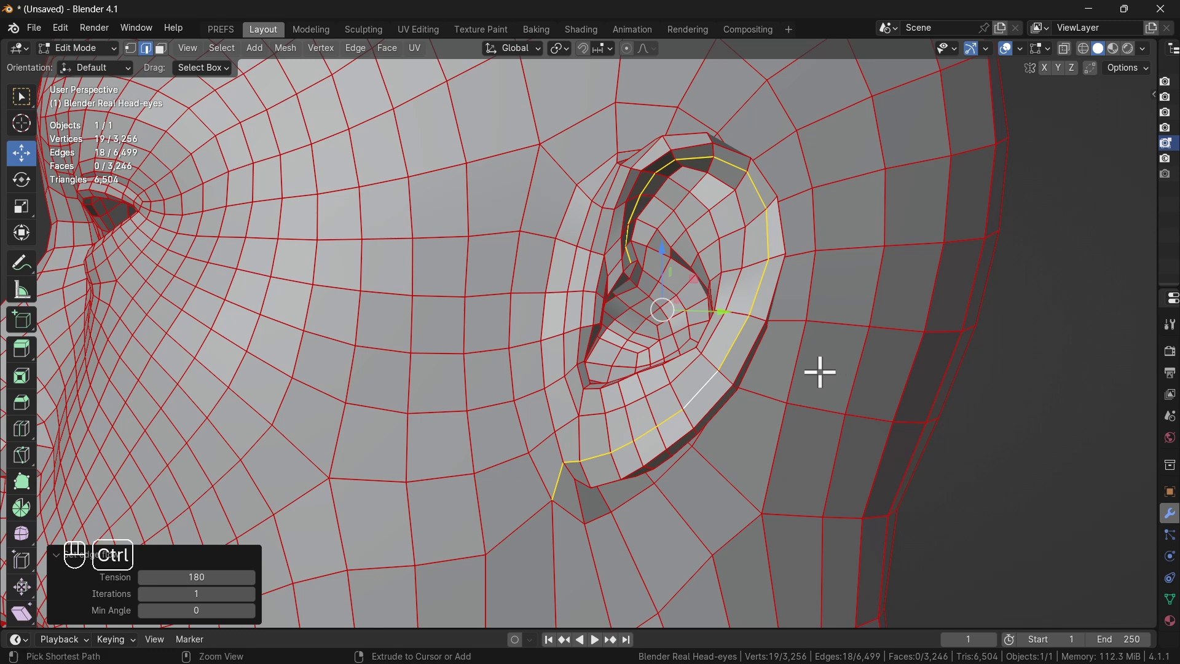
# Compare the ear with and without the rim loop's Set Flow, leave it undone and deselect the whole head mesh.
pyautogui.hotkey('ctrl', 'z')
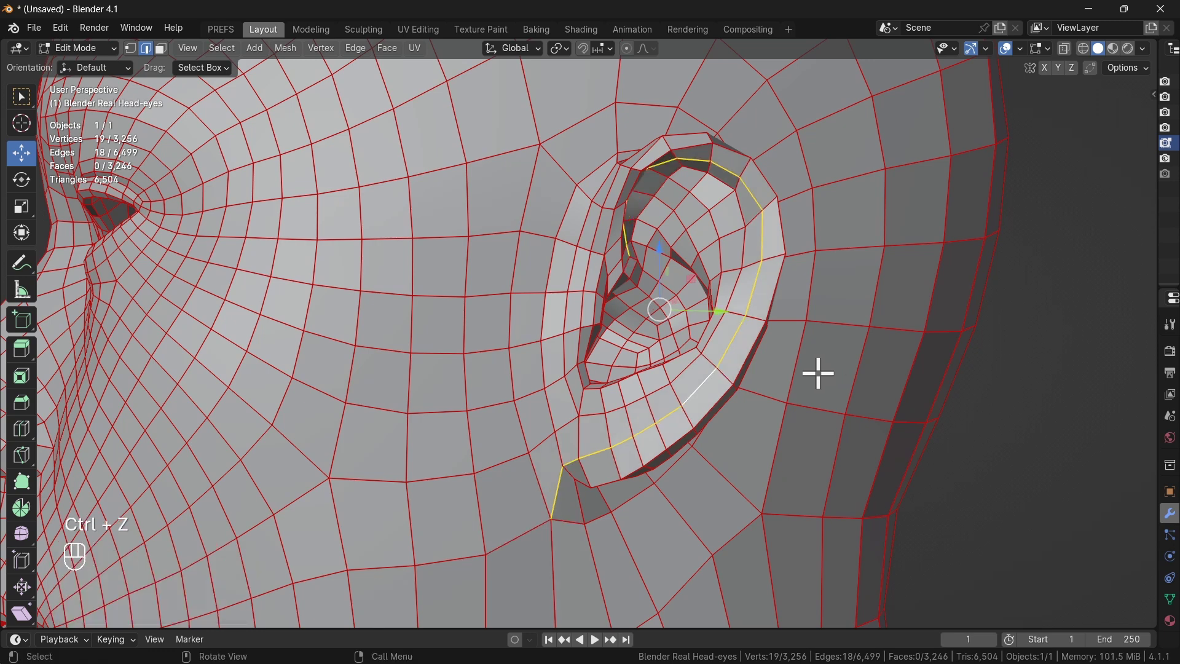
pyautogui.hotkey('ctrl', 'shift', 'z')
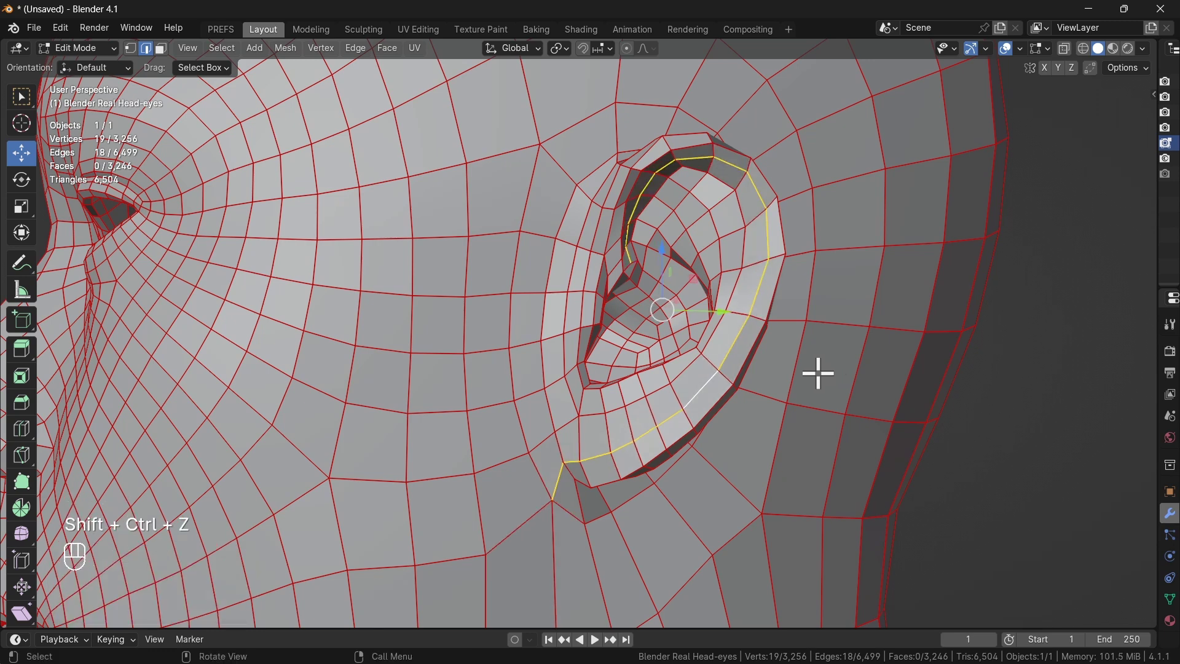
pyautogui.hotkey('ctrl', 'z')
pyautogui.moveTo(781, 371); pyautogui.dragTo(657, 390, button='middle')
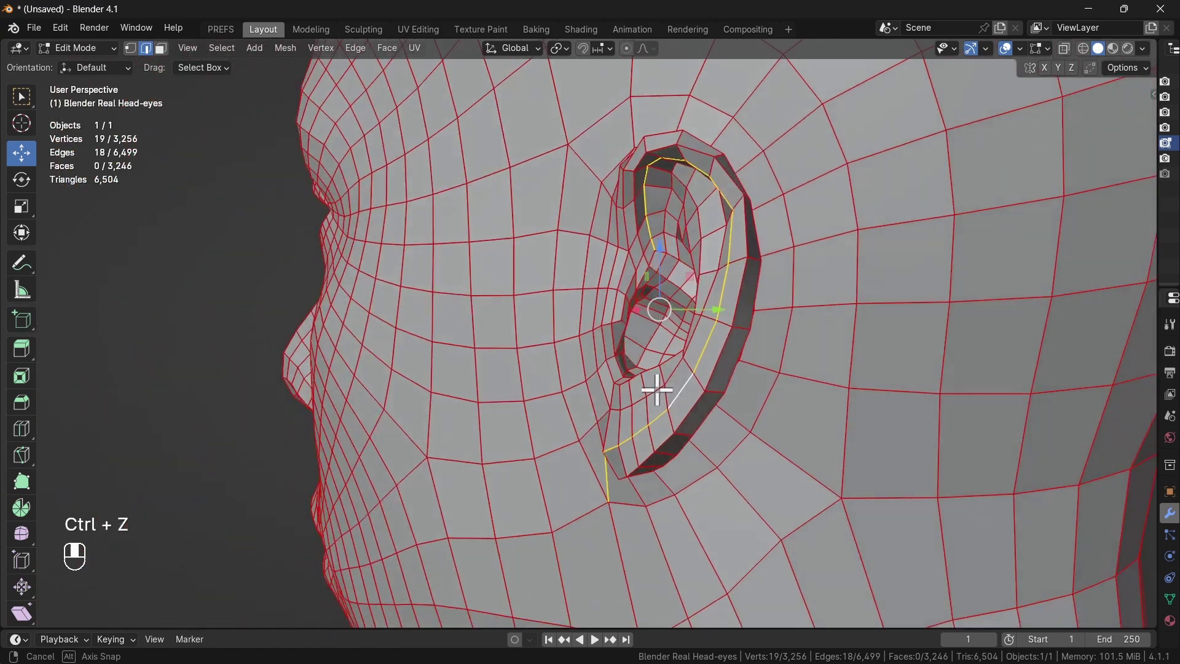
pyautogui.scroll(-4, 691, 382)
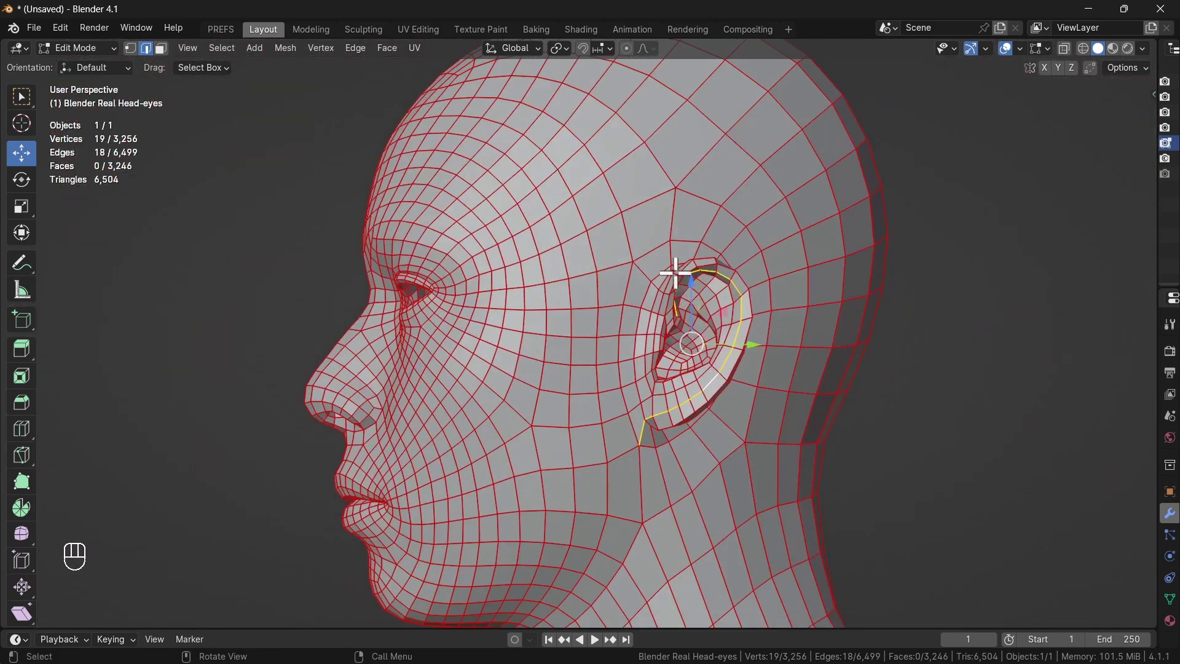
pyautogui.keyDown('shift'); pyautogui.moveTo(676, 272); pyautogui.dragTo(706, 382, button='middle'); pyautogui.keyUp('shift')
pyautogui.hotkey('alt', 'a')
pyautogui.scroll(-2, 633, 389)
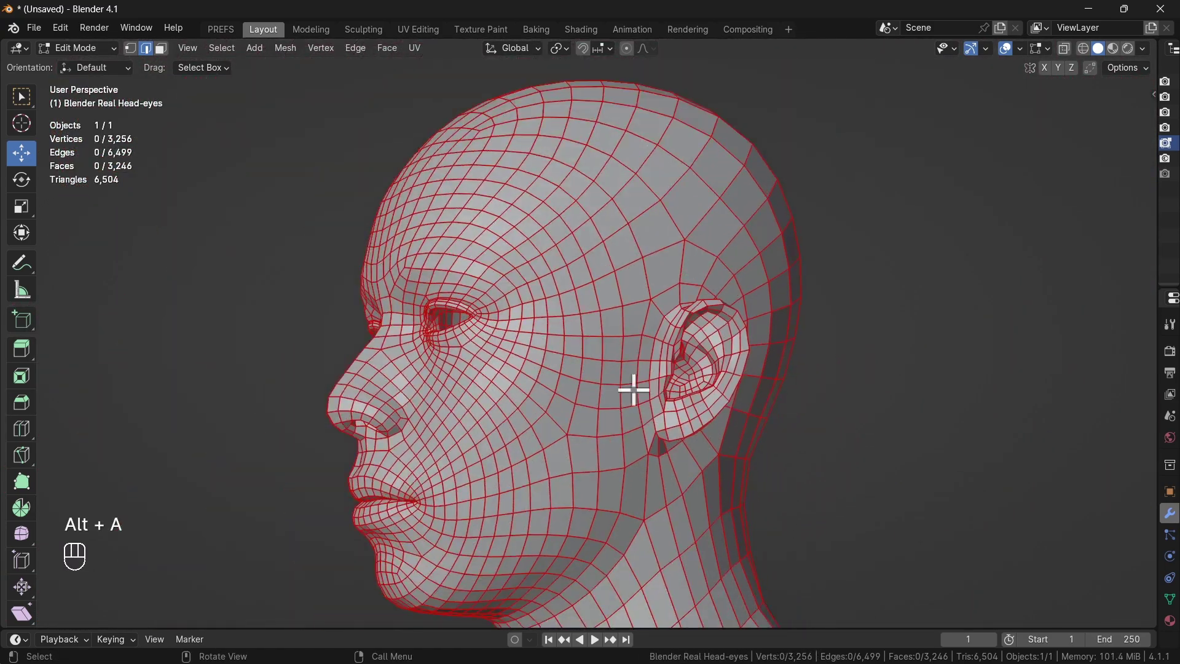
pyautogui.moveTo(572, 369)
pyautogui.mouseDown(button='middle')
pyautogui.moveTo(666, 377)
pyautogui.moveTo(666, 403)
pyautogui.moveTo(564, 371)
pyautogui.mouseUp(button='middle')
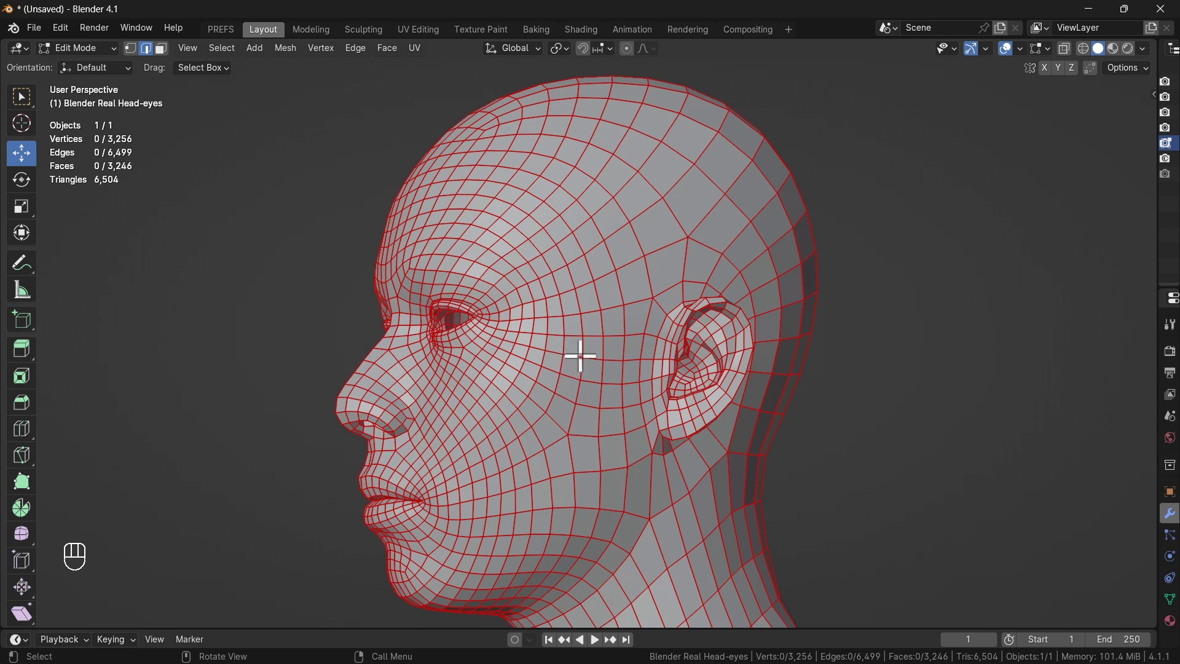
# Switch the head mesh from Edit Mode to Sculpt Mode and view it from the side.
pyautogui.press('Tab')
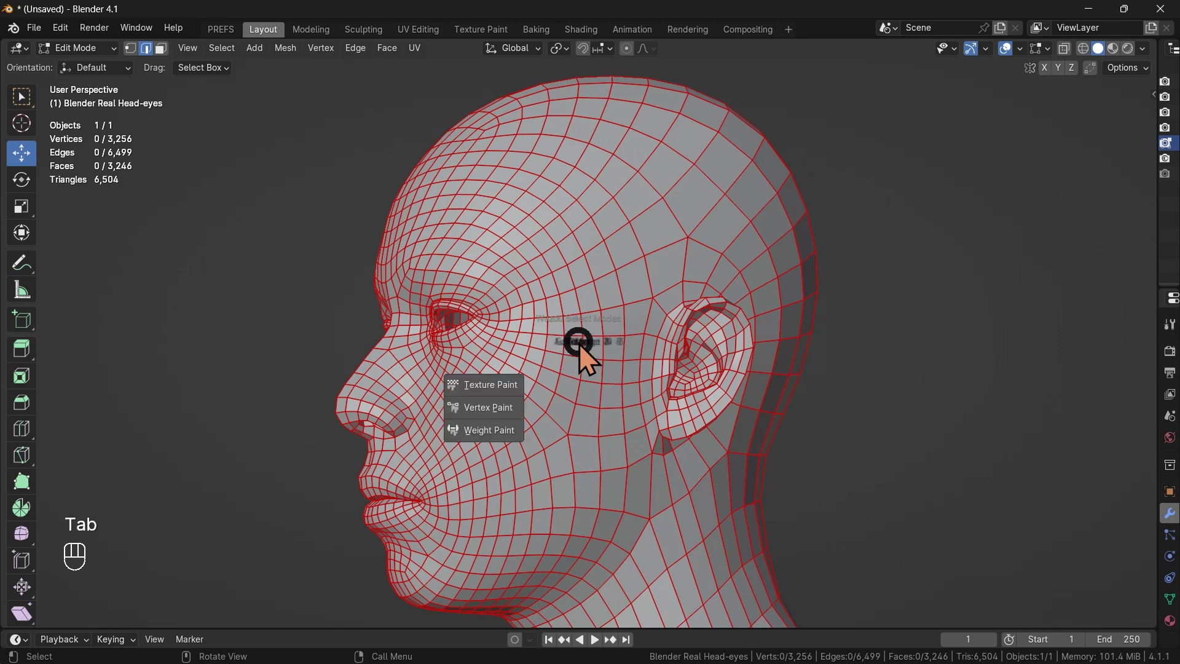
pyautogui.click(669, 286)
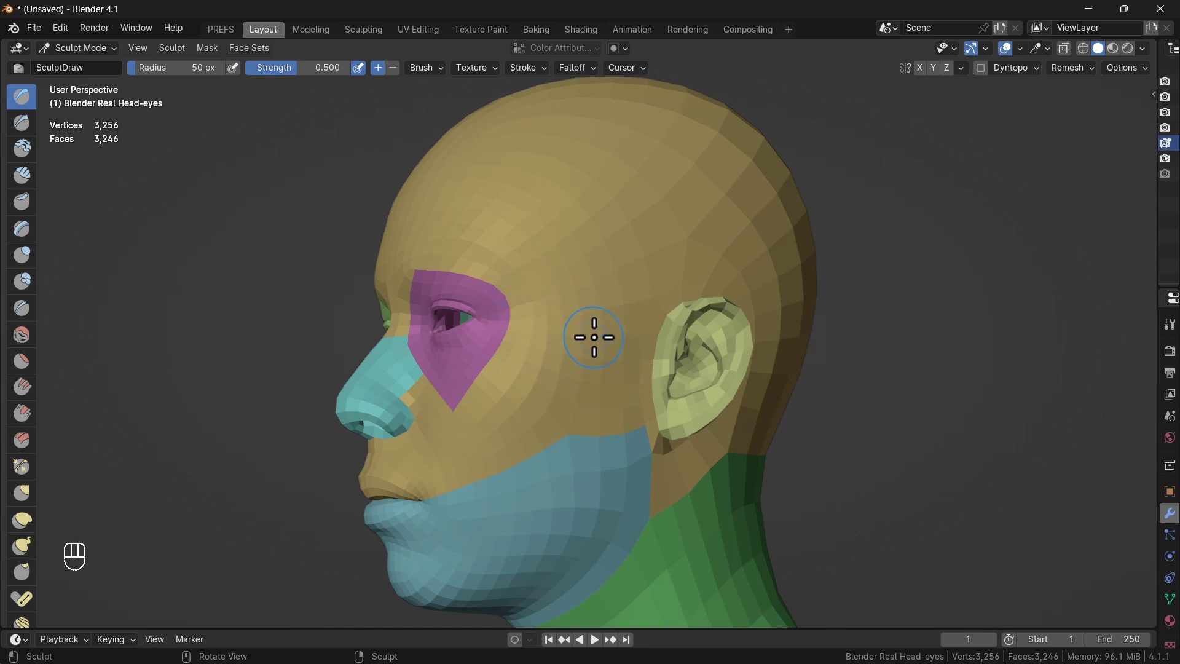
pyautogui.moveTo(594, 337); pyautogui.dragTo(544, 353, button='middle')
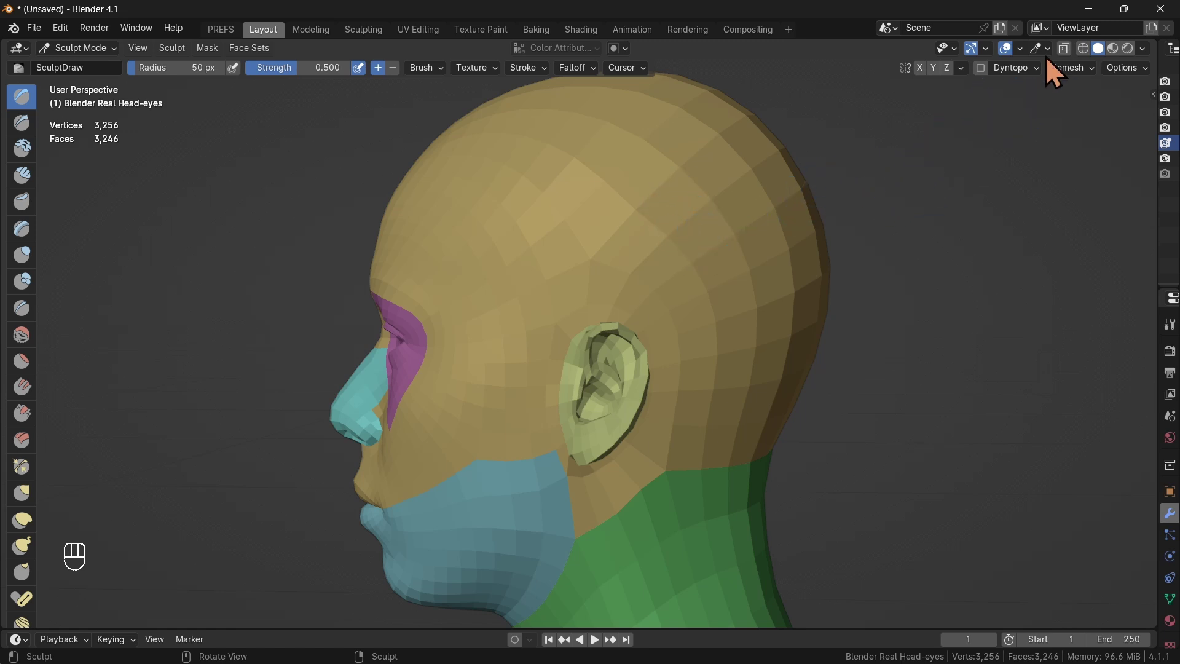
# Turn on the Wireframe overlay for the viewport and choose the Slide Relax sculpt brush.
pyautogui.click(1020, 49)
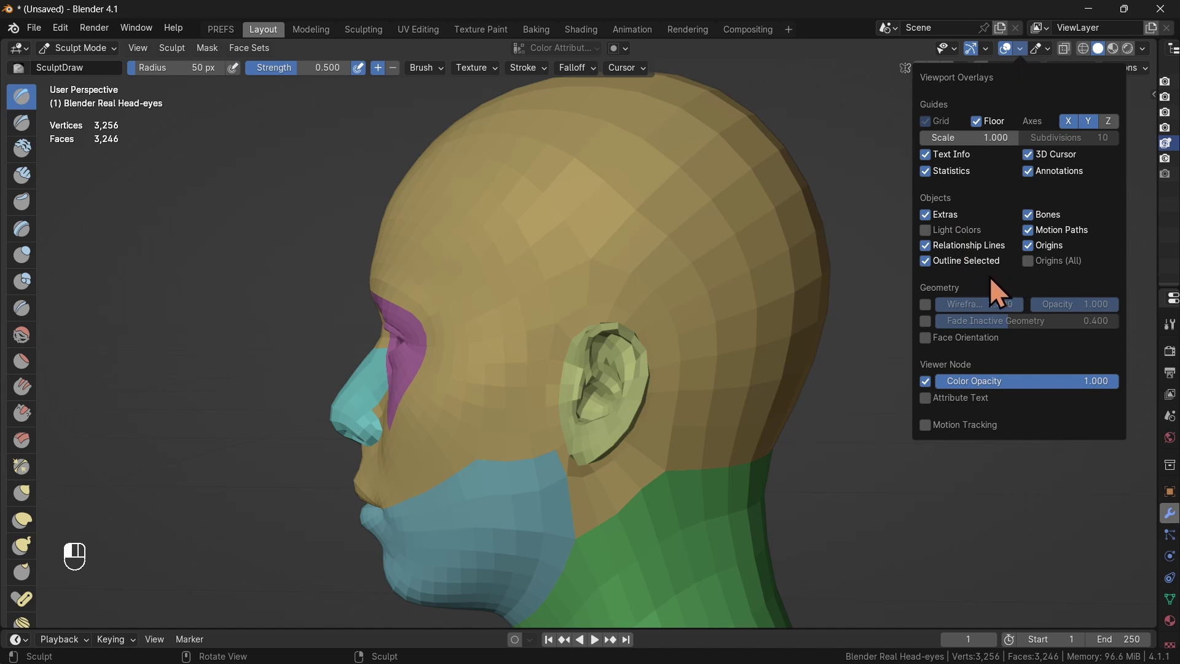
pyautogui.click(926, 304)
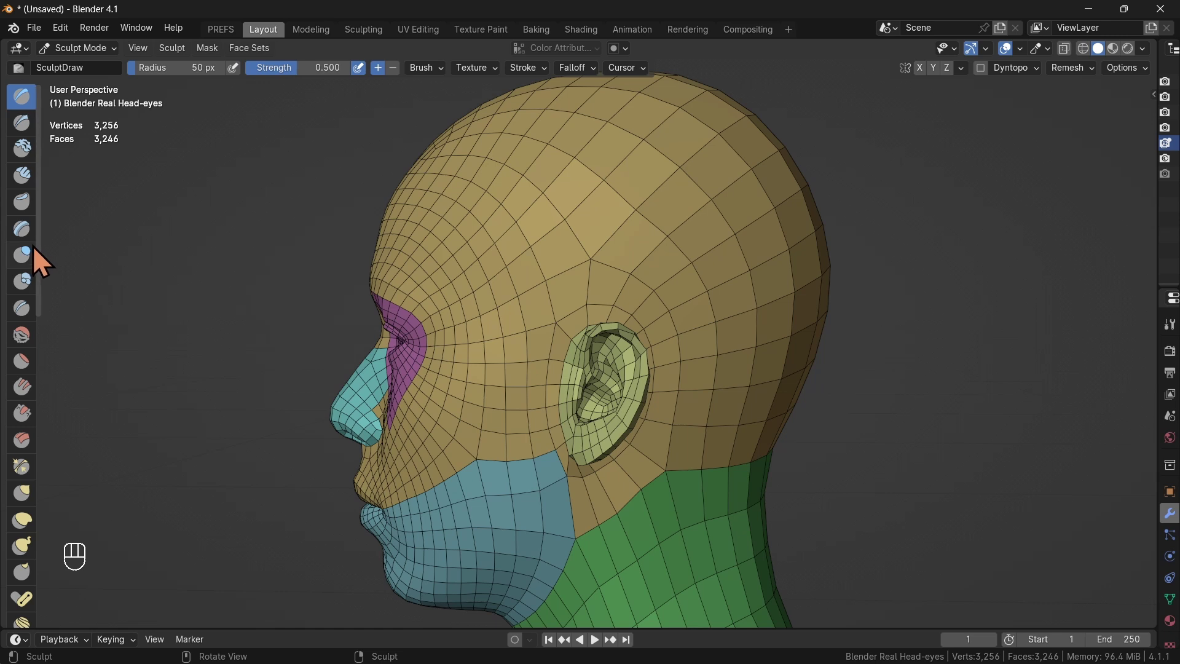
pyautogui.moveTo(37, 239); pyautogui.dragTo(152, 250)
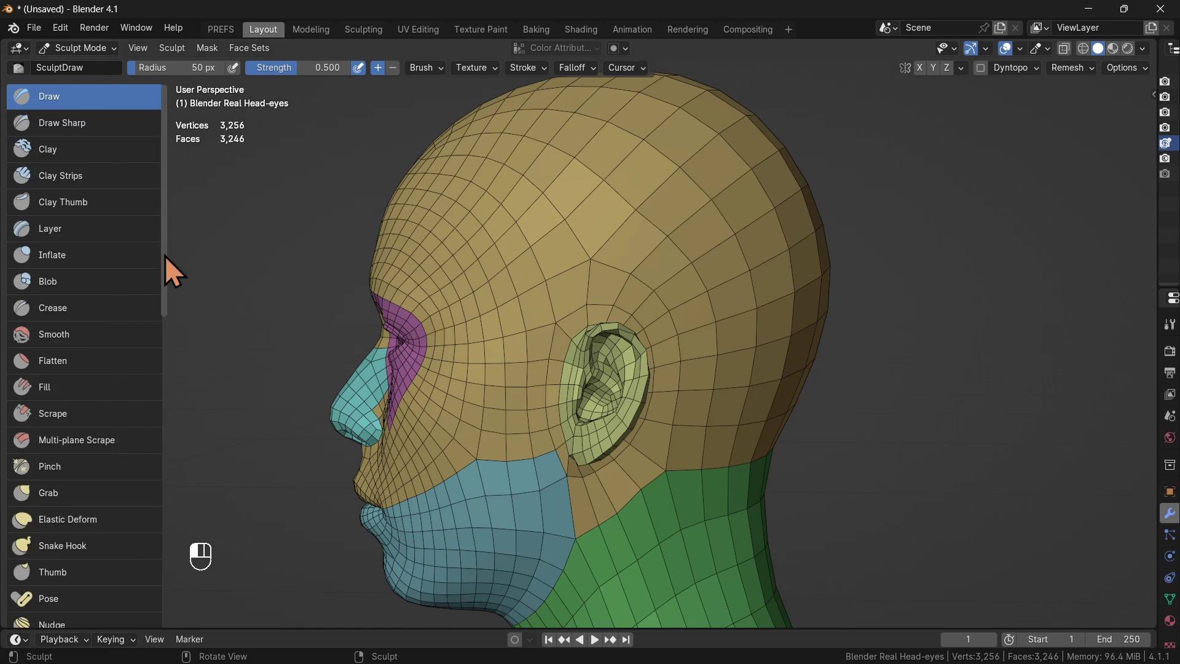
pyautogui.scroll(-7, 117, 323)
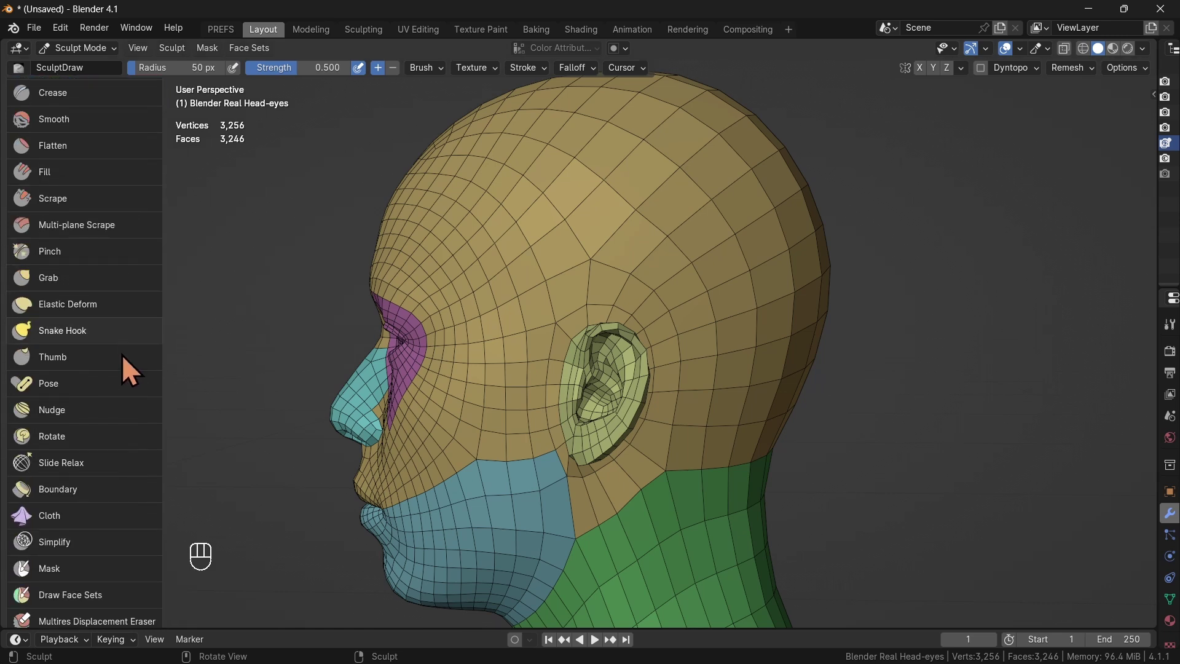
pyautogui.click(86, 464)
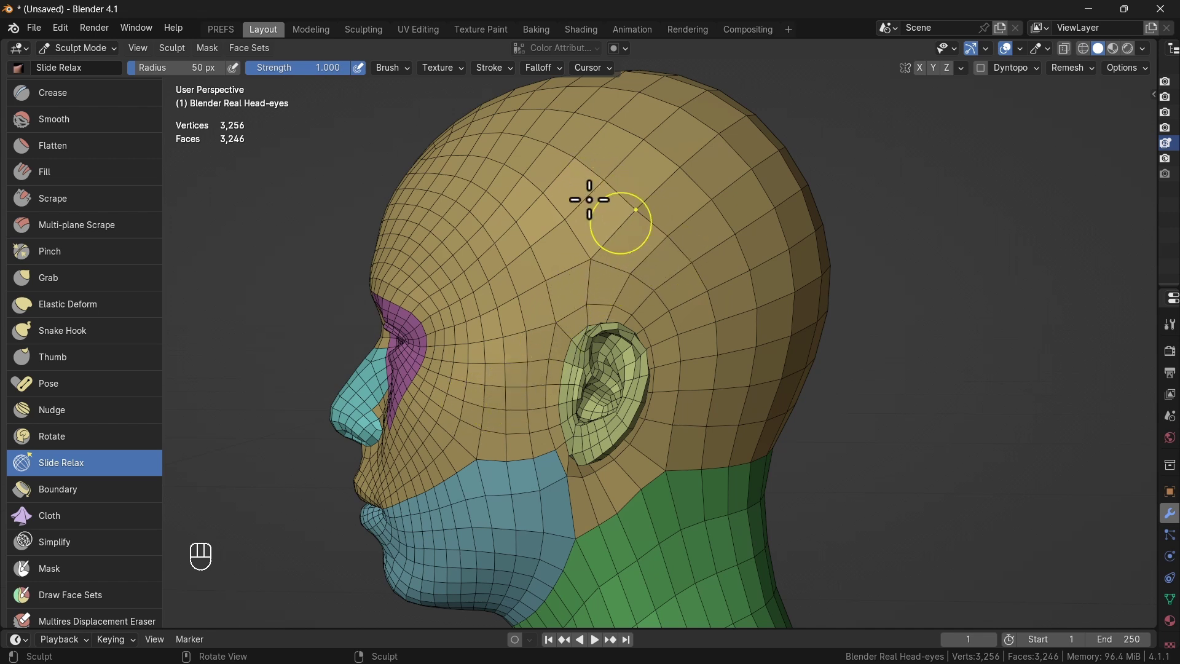
# Relax the head's topology at the temple and in front of the ear with the Slide Relax brush.
pyautogui.moveTo(508, 258)
pyautogui.mouseDown(button='middle')
pyautogui.moveTo(519, 275)
pyautogui.moveTo(564, 266)
pyautogui.mouseUp(button='middle')
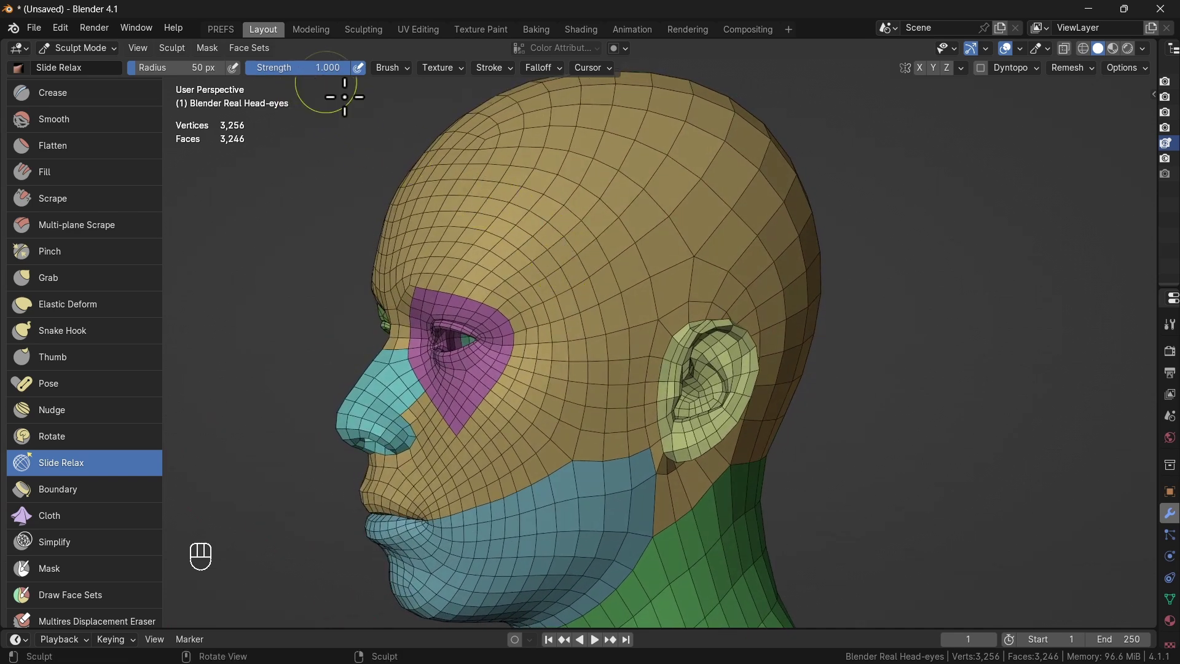
pyautogui.scroll(1, 606, 321)
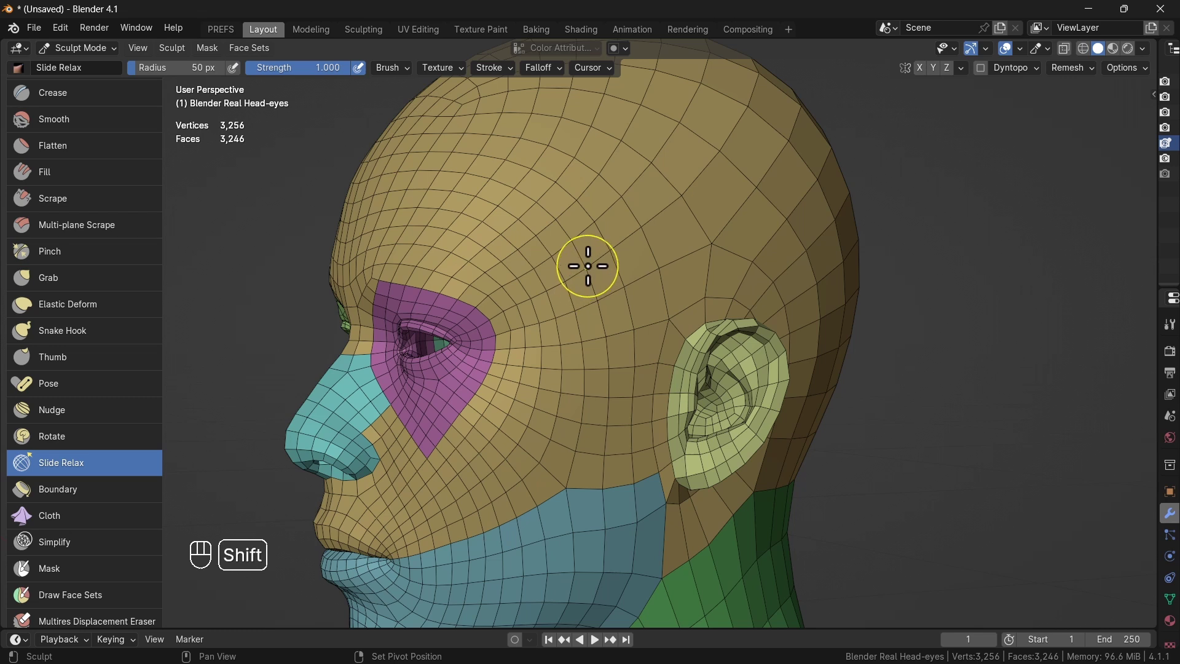
pyautogui.moveTo(590, 271)
pyautogui.keyDown('shift'); pyautogui.mouseDown(button='middle')
pyautogui.moveTo(607, 293)
pyautogui.moveTo(582, 279)
pyautogui.moveTo(699, 243)
pyautogui.moveTo(595, 166)
pyautogui.moveTo(632, 163)
pyautogui.moveTo(585, 137)
pyautogui.moveTo(462, 144)
pyautogui.moveTo(474, 126)
pyautogui.moveTo(679, 261)
pyautogui.moveTo(644, 457)
pyautogui.moveTo(627, 295)
pyautogui.moveTo(603, 345)
pyautogui.moveTo(477, 356)
pyautogui.moveTo(619, 330)
pyautogui.moveTo(514, 342)
pyautogui.moveTo(564, 318)
pyautogui.mouseUp(button='middle'); pyautogui.keyUp('shift')
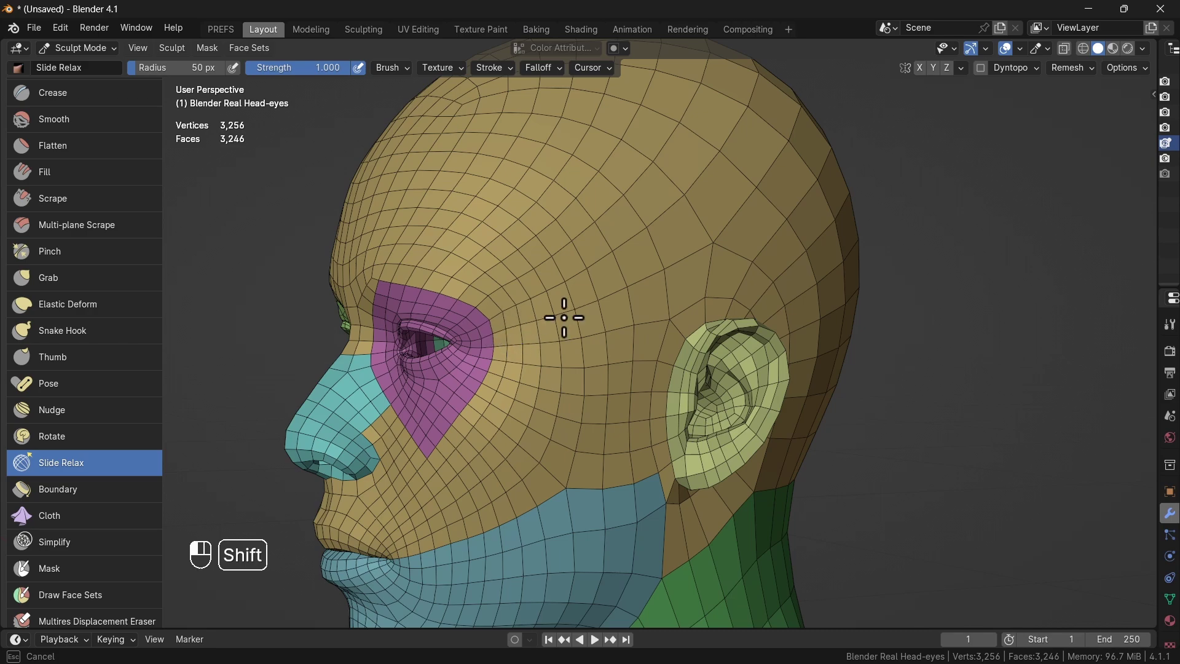
pyautogui.keyDown('shift'); pyautogui.moveTo(564, 317); pyautogui.dragTo(564, 317); pyautogui.keyUp('shift')
pyautogui.scroll(2, 564, 318)
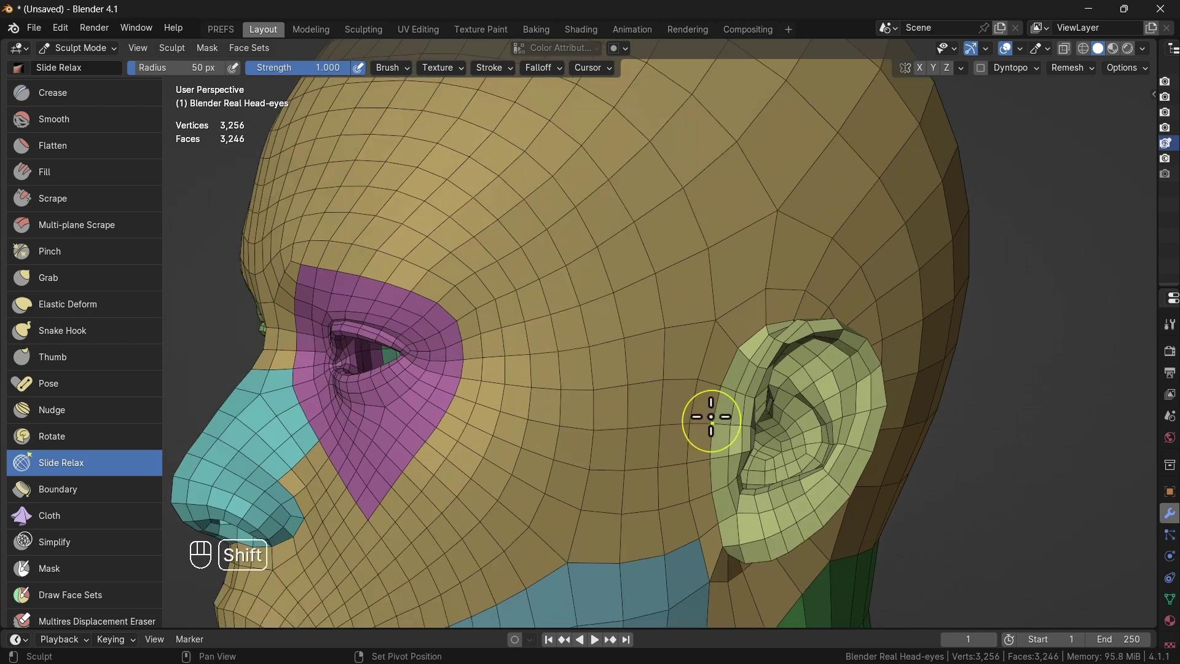
pyautogui.keyDown('shift'); pyautogui.moveTo(707, 422); pyautogui.dragTo(693, 340, button='middle'); pyautogui.keyUp('shift')
# Relax the topology below the eye and across the cheek to even out the quads.
pyautogui.scroll(2, 598, 343)
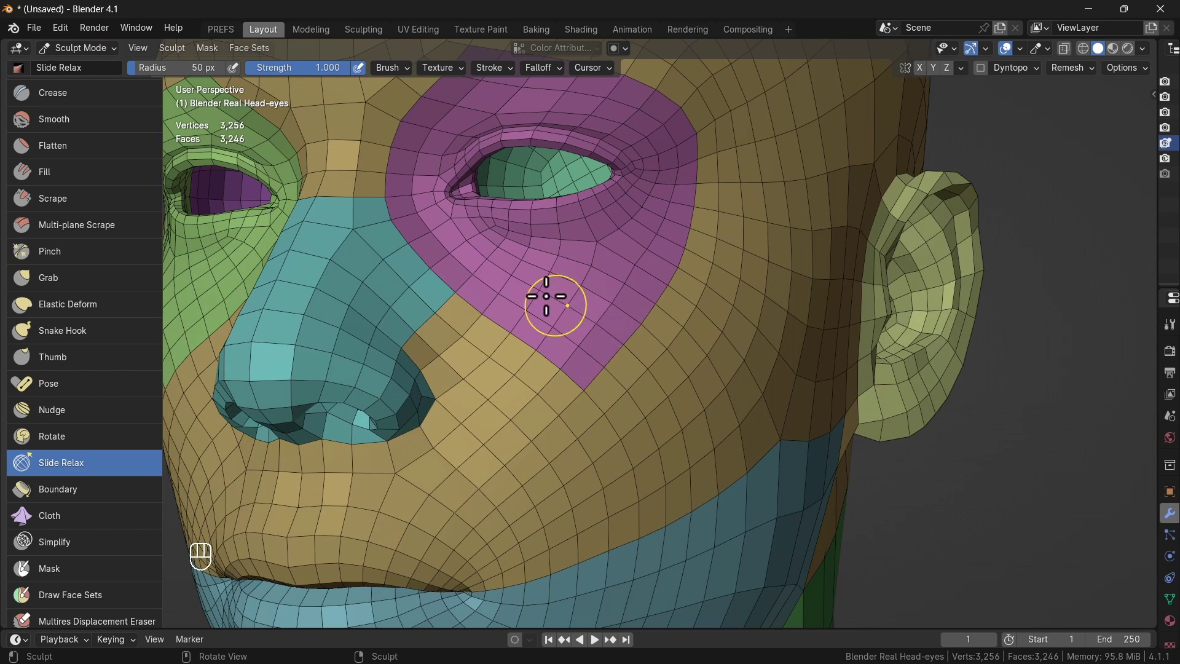
pyautogui.moveTo(548, 298)
pyautogui.keyDown('shift'); pyautogui.mouseDown()
pyautogui.moveTo(654, 366)
pyautogui.moveTo(640, 387)
pyautogui.moveTo(693, 463)
pyautogui.moveTo(540, 322)
pyautogui.moveTo(466, 292)
pyautogui.moveTo(477, 321)
pyautogui.moveTo(584, 430)
pyautogui.moveTo(435, 325)
pyautogui.moveTo(562, 469)
pyautogui.moveTo(487, 343)
pyautogui.moveTo(517, 374)
pyautogui.moveTo(477, 422)
pyautogui.moveTo(377, 493)
pyautogui.moveTo(516, 379)
pyautogui.moveTo(580, 263)
pyautogui.moveTo(495, 456)
pyautogui.moveTo(609, 350)
pyautogui.moveTo(499, 470)
pyautogui.moveTo(592, 459)
pyautogui.moveTo(676, 321)
pyautogui.moveTo(522, 469)
pyautogui.moveTo(674, 422)
pyautogui.mouseUp(); pyautogui.keyUp('shift')
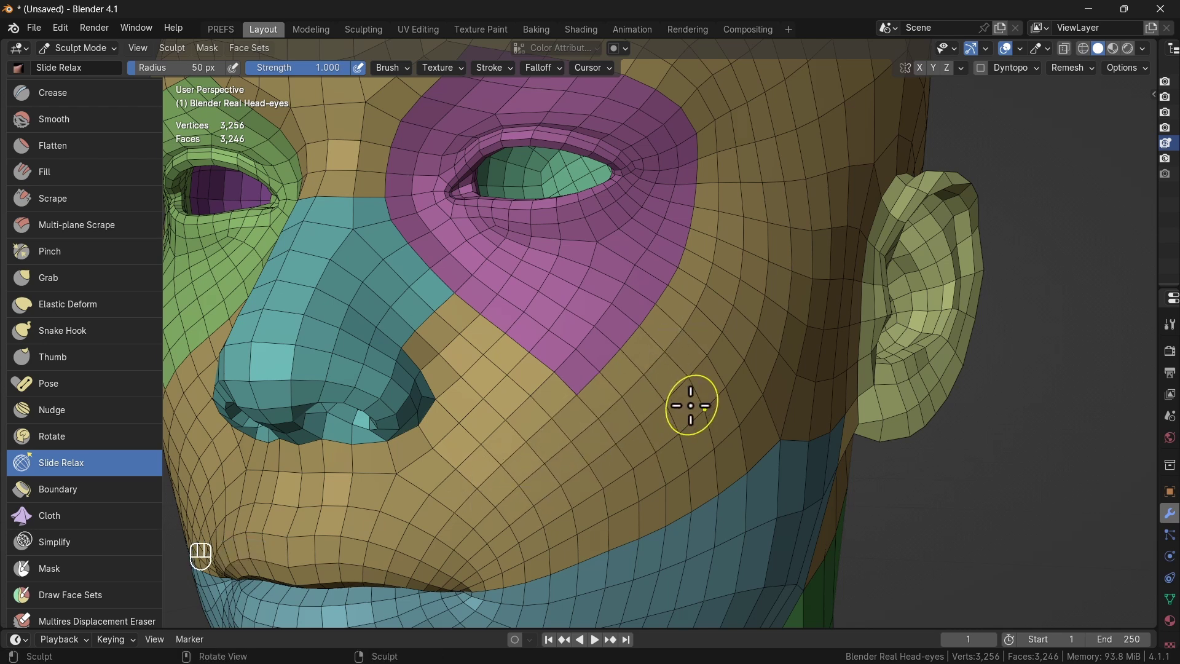
pyautogui.moveTo(690, 403); pyautogui.dragTo(761, 420, button='middle')
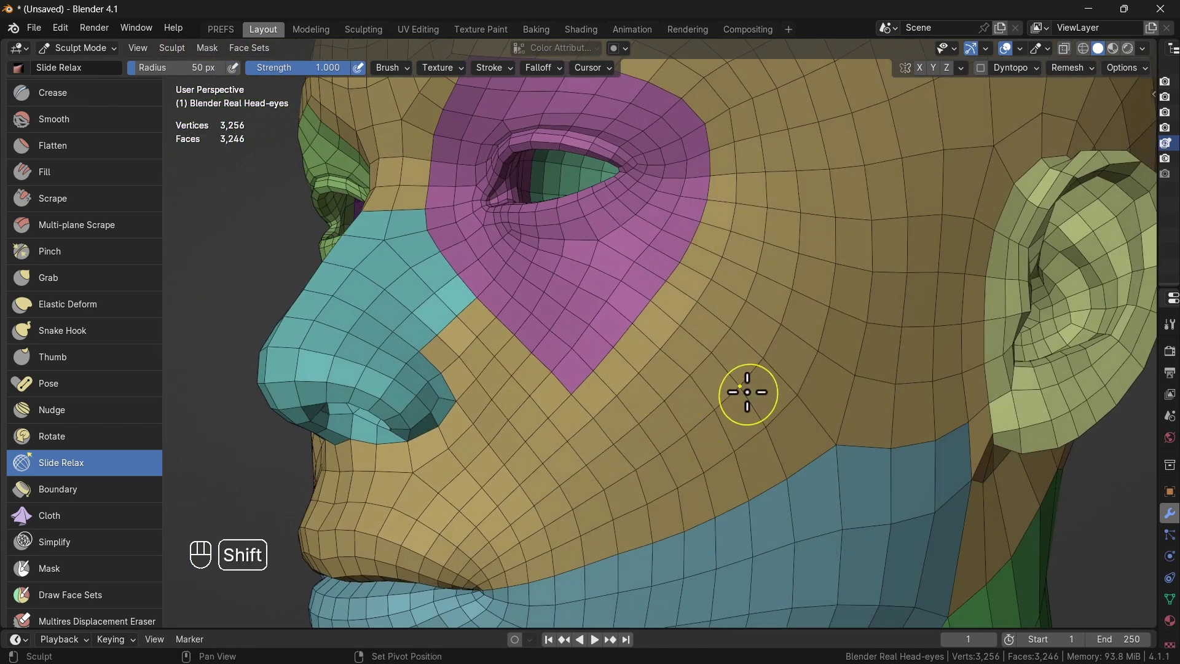
pyautogui.keyDown('shift'); pyautogui.moveTo(749, 397); pyautogui.dragTo(633, 294); pyautogui.keyUp('shift')
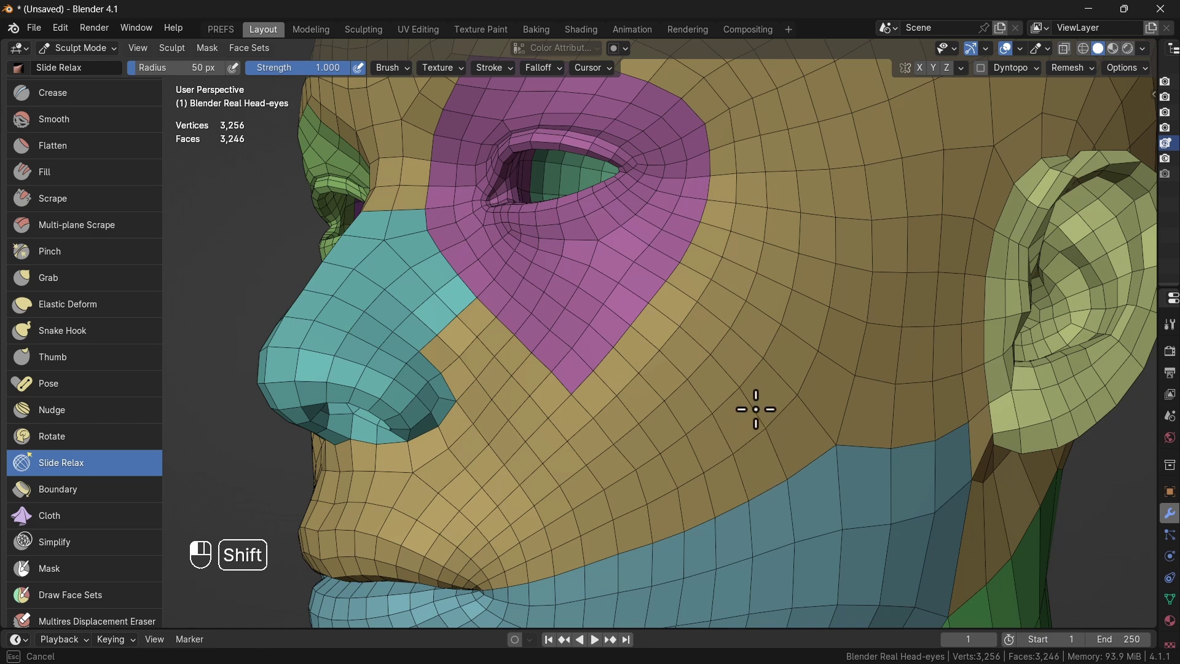
pyautogui.keyDown('shift'); pyautogui.moveTo(756, 409); pyautogui.dragTo(780, 495); pyautogui.keyUp('shift')
# Relax the topology along the jaw, from below the earlobe forward to the corner of the mouth.
pyautogui.scroll(5, 703, 408)
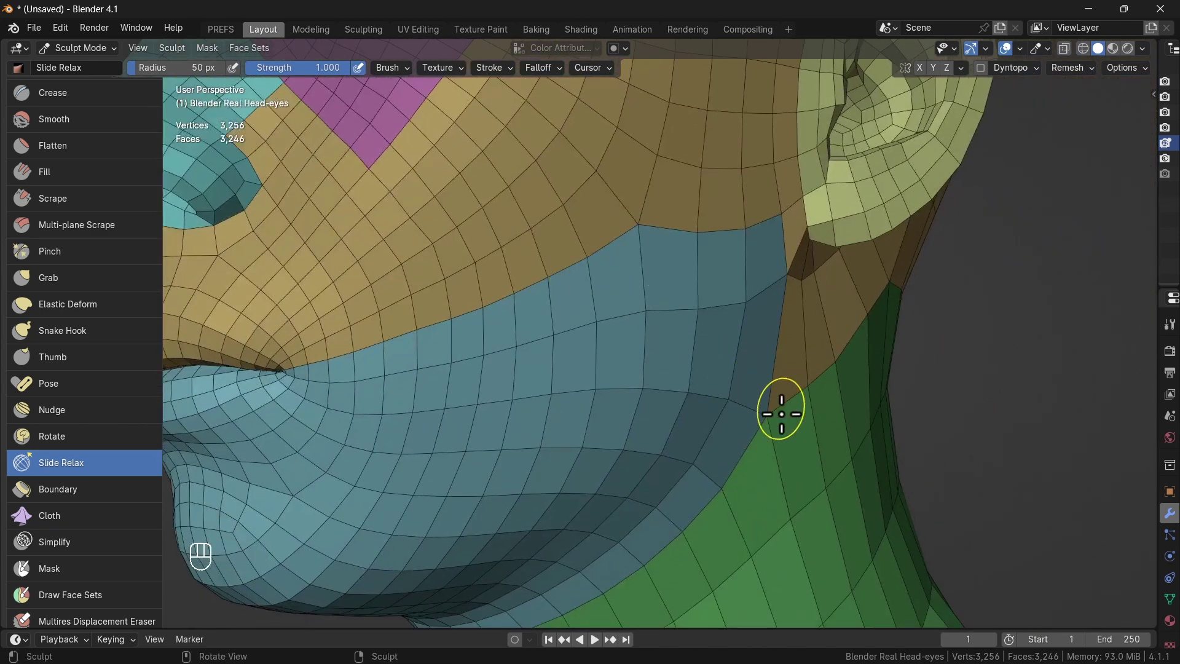
pyautogui.keyDown('shift'); pyautogui.moveTo(782, 413); pyautogui.dragTo(747, 410); pyautogui.keyUp('shift')
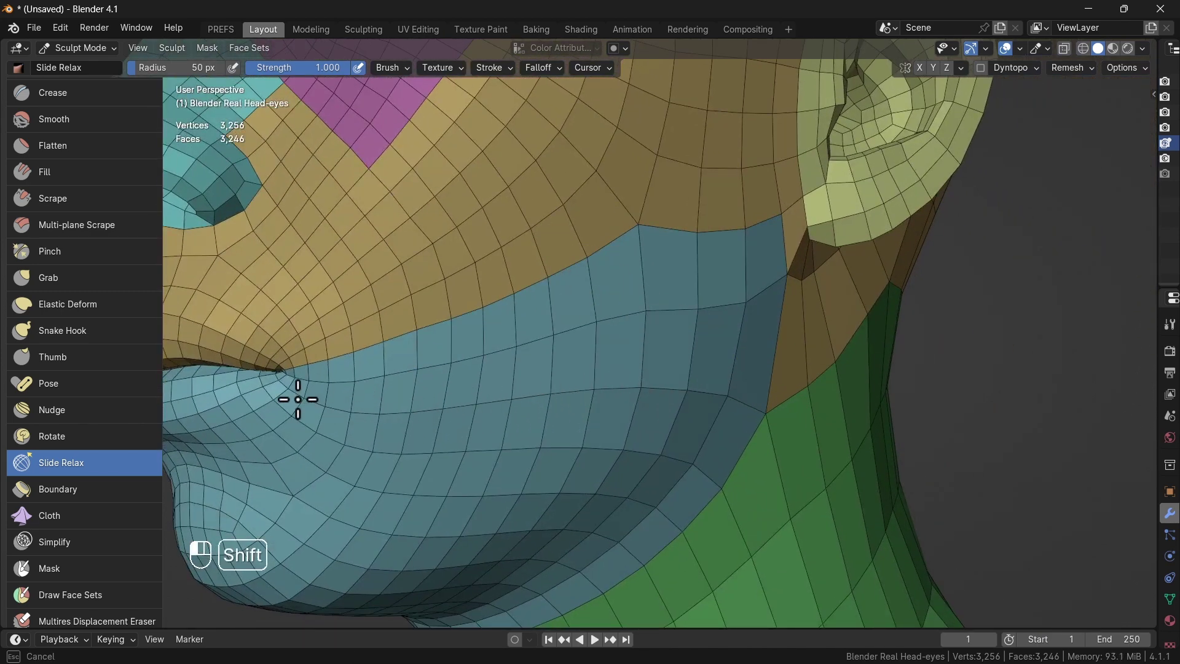
pyautogui.keyDown('shift'); pyautogui.moveTo(651, 408); pyautogui.dragTo(756, 400); pyautogui.keyUp('shift')
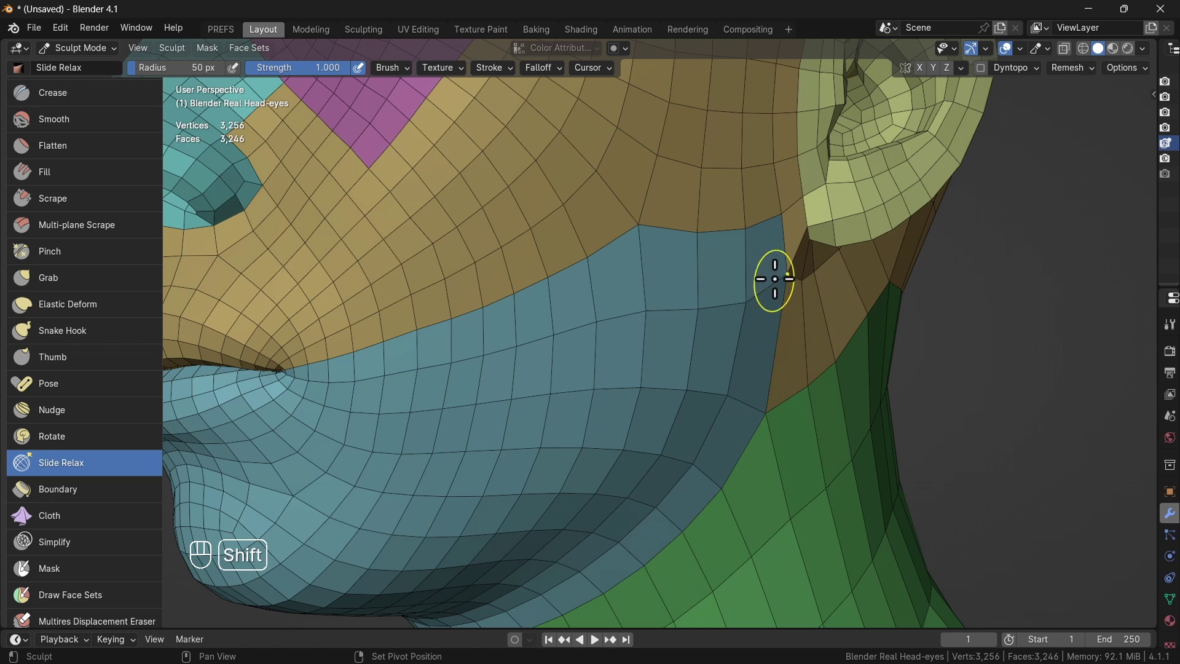
pyautogui.keyDown('shift'); pyautogui.moveTo(776, 279); pyautogui.dragTo(677, 301); pyautogui.keyUp('shift')
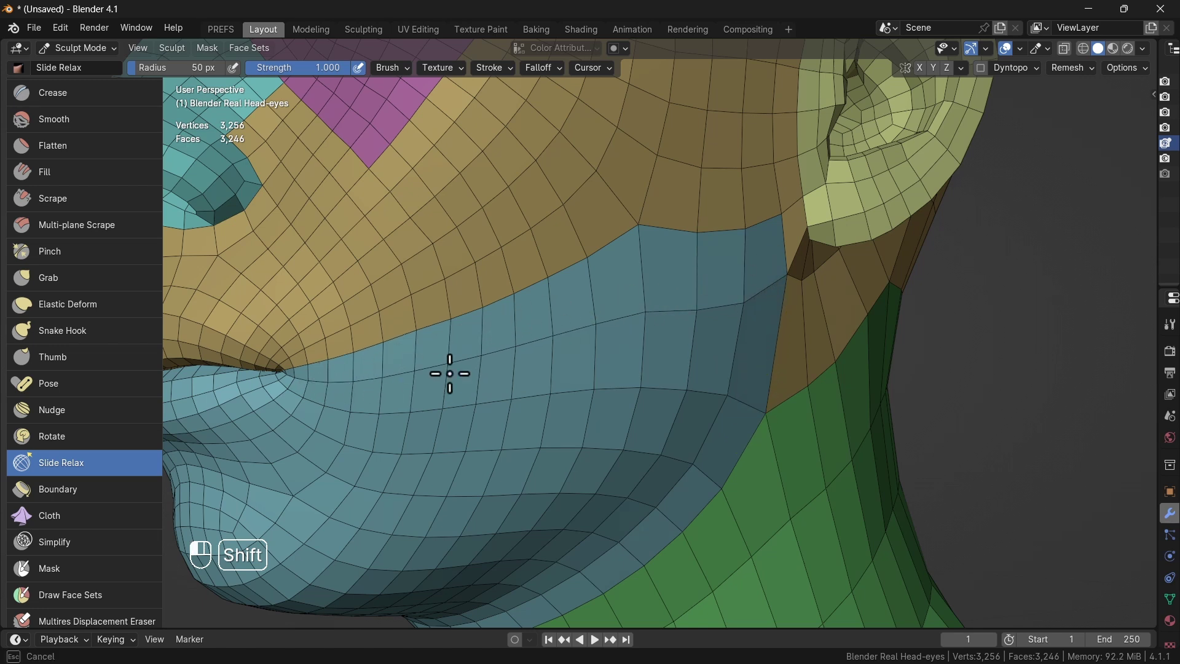
pyautogui.keyDown('shift'); pyautogui.moveTo(450, 373); pyautogui.dragTo(389, 345); pyautogui.keyUp('shift')
pyautogui.keyDown('shift'); pyautogui.moveTo(296, 356); pyautogui.dragTo(350, 338); pyautogui.keyUp('shift')
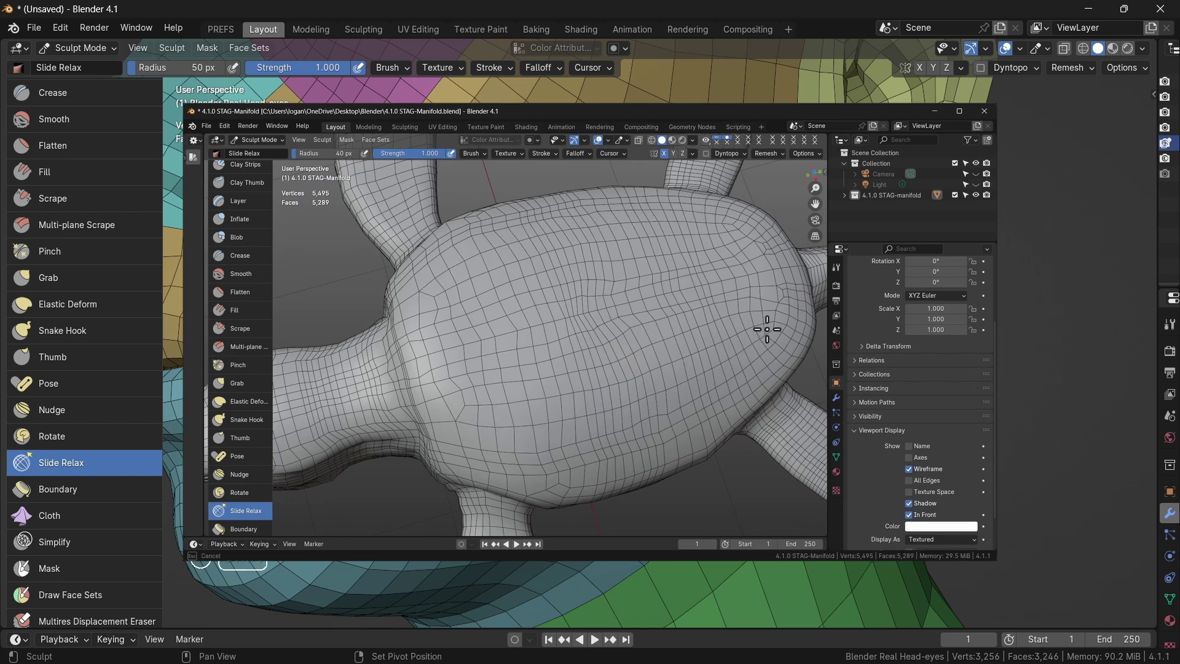
pyautogui.moveTo(491, 338); pyautogui.dragTo(368, 338, button='middle')
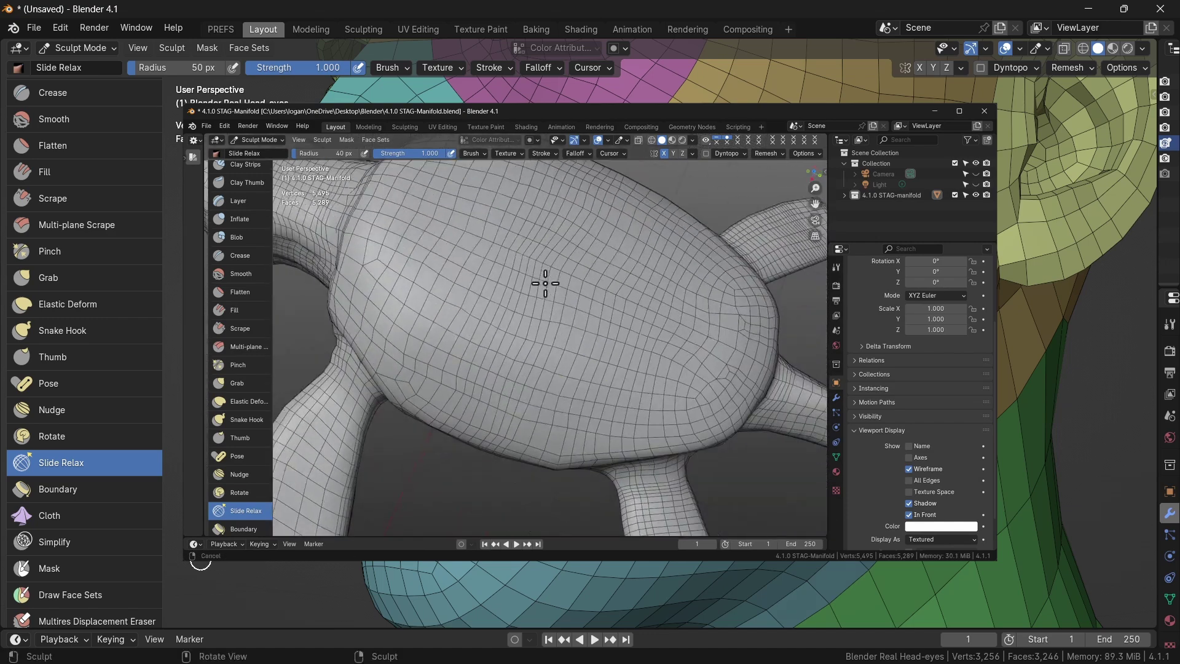
pyautogui.moveTo(201, 562); pyautogui.dragTo(200, 563, button='middle')
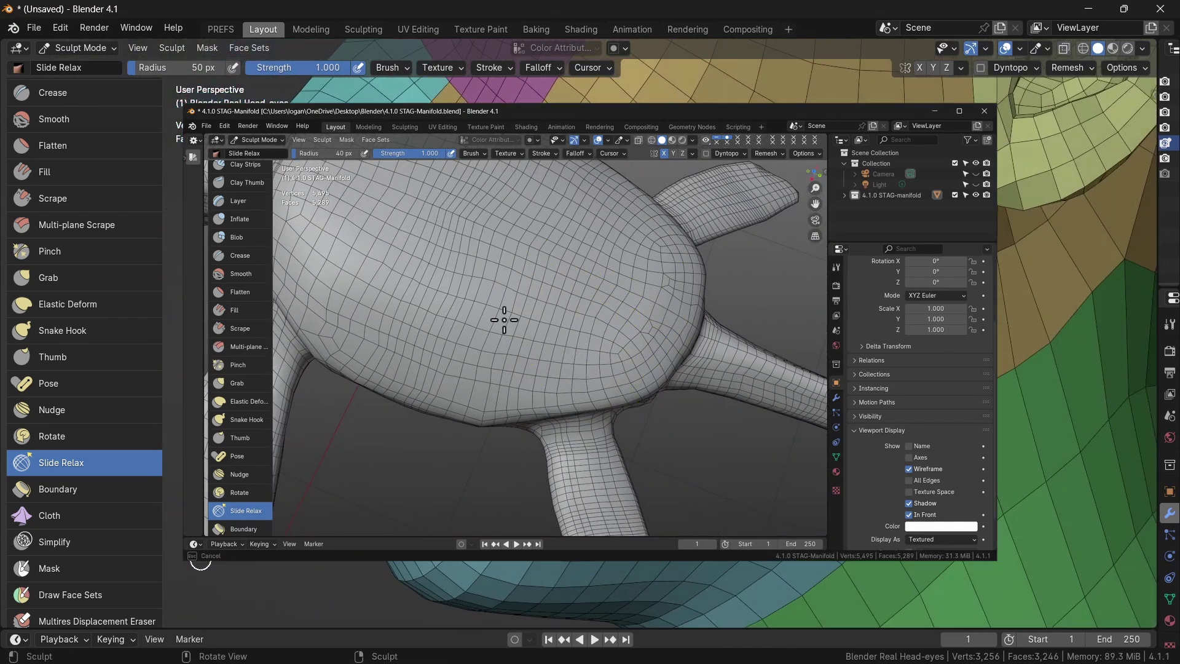
pyautogui.moveTo(487, 288); pyautogui.dragTo(438, 365, button='middle')
pyautogui.moveTo(534, 418)
pyautogui.mouseDown(button='middle')
pyautogui.moveTo(564, 495)
pyautogui.moveTo(572, 430)
pyautogui.moveTo(485, 391)
pyautogui.moveTo(536, 332)
pyautogui.moveTo(520, 285)
pyautogui.moveTo(548, 311)
pyautogui.moveTo(546, 327)
pyautogui.moveTo(461, 343)
pyautogui.moveTo(517, 386)
pyautogui.moveTo(559, 351)
pyautogui.moveTo(740, 363)
pyautogui.mouseUp(button='middle')
pyautogui.moveTo(688, 458)
pyautogui.mouseDown(button='middle')
pyautogui.moveTo(600, 443)
pyautogui.moveTo(540, 316)
pyautogui.moveTo(501, 316)
pyautogui.mouseUp(button='middle')
pyautogui.moveTo(484, 360)
pyautogui.mouseDown(button='middle')
pyautogui.moveTo(464, 394)
pyautogui.moveTo(356, 346)
pyautogui.mouseUp(button='middle')
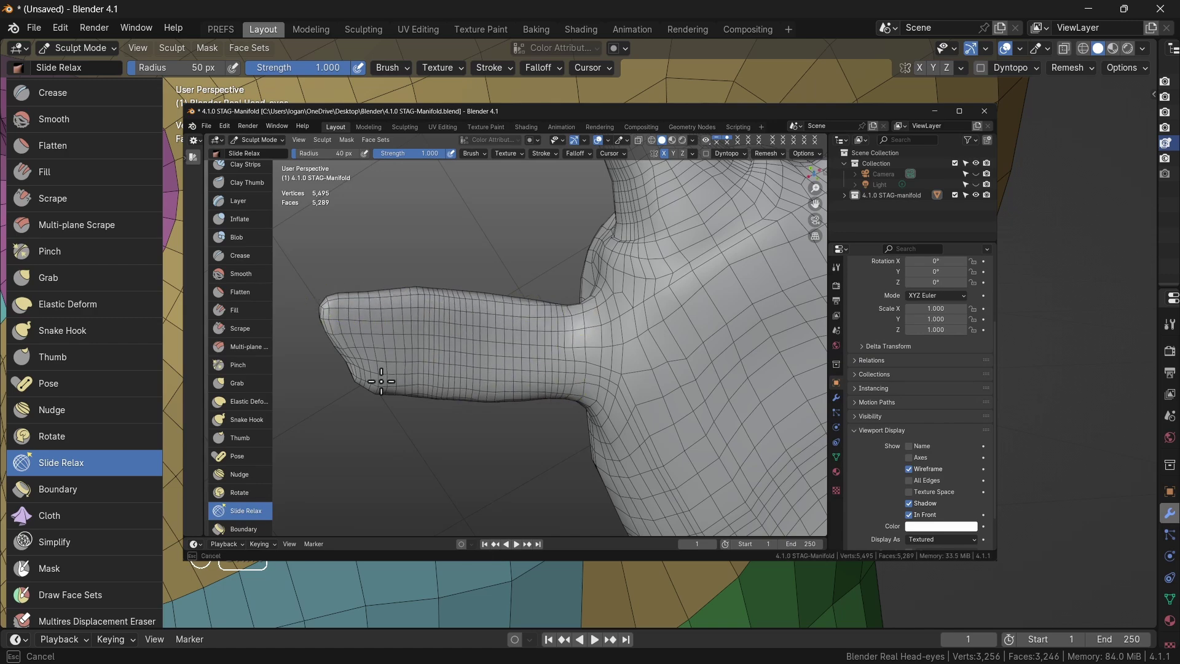
pyautogui.moveTo(611, 316); pyautogui.dragTo(463, 413, button='middle')
pyautogui.moveTo(528, 390); pyautogui.dragTo(581, 389, button='middle')
pyautogui.press('KP_3')
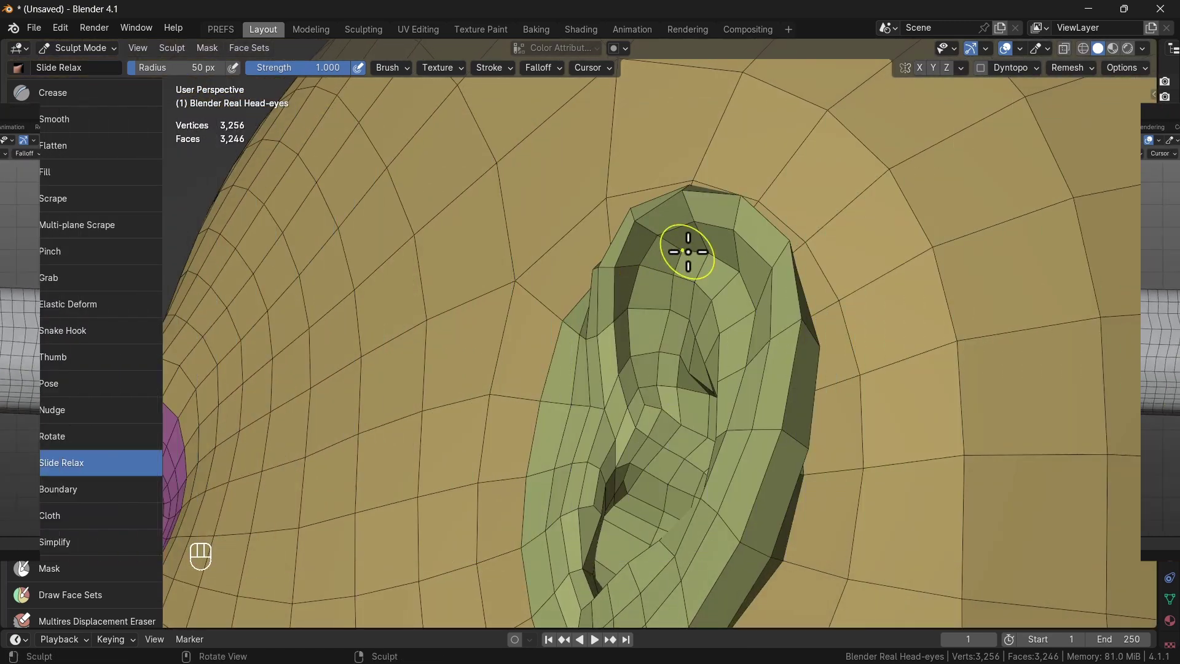
# Relax the uneven faces along the back of the ear, where it meets the head.
pyautogui.moveTo(690, 246); pyautogui.dragTo(555, 319, button='middle')
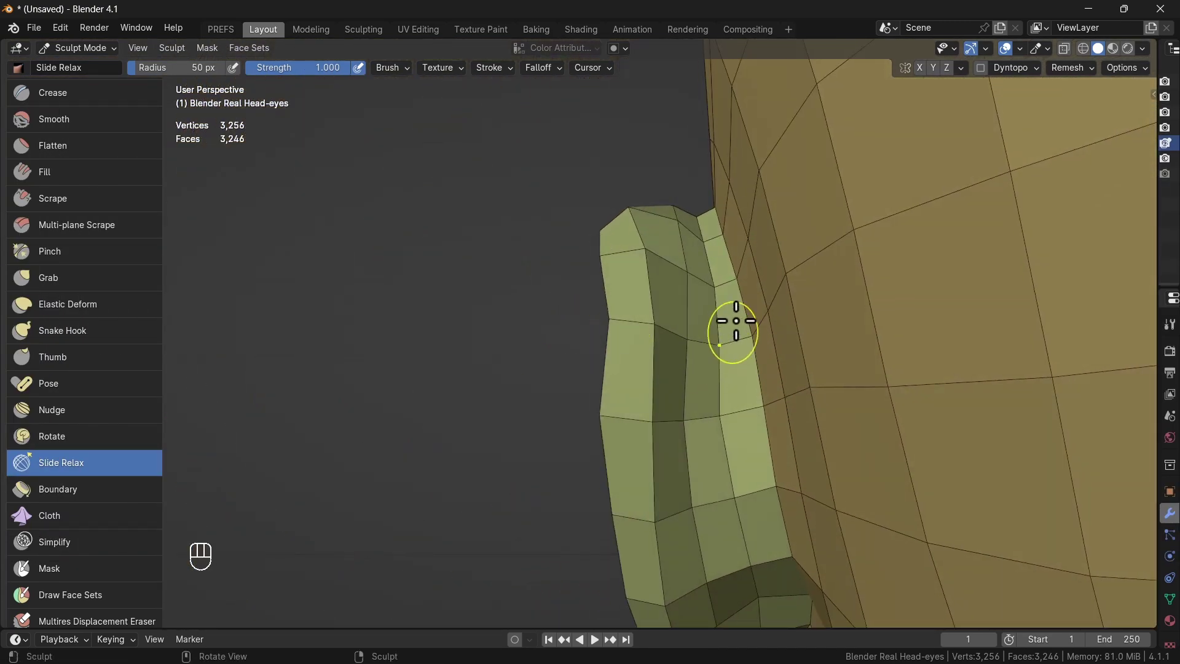
pyautogui.keyDown('shift'); pyautogui.moveTo(736, 320); pyautogui.dragTo(725, 354); pyautogui.keyUp('shift')
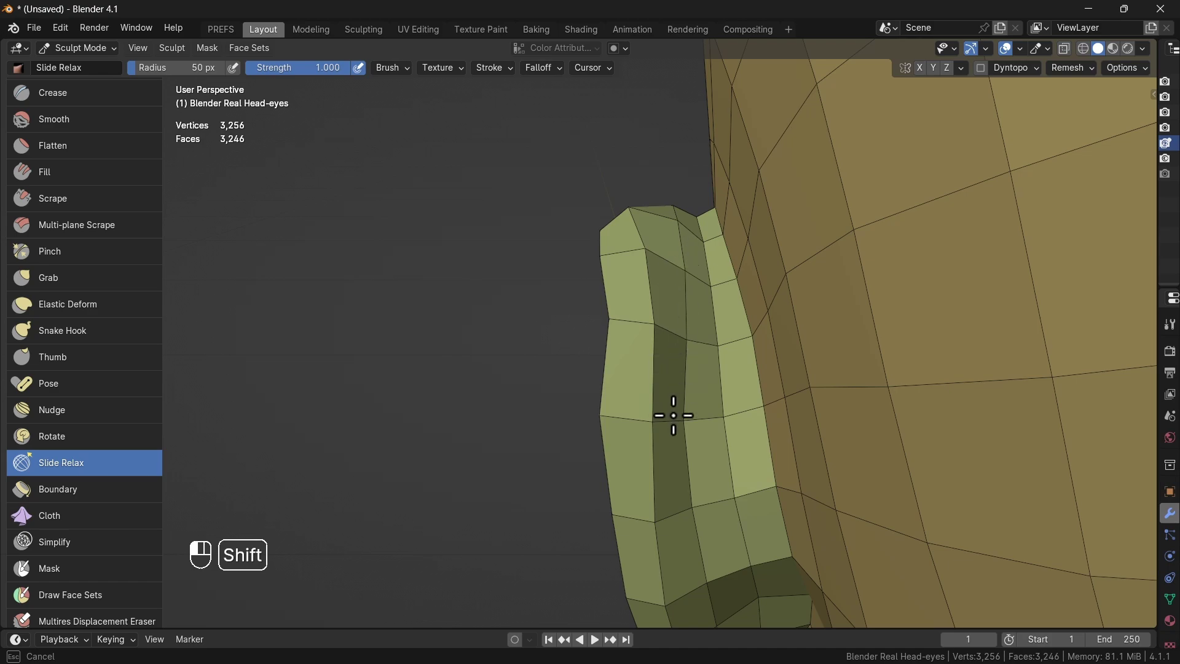
pyautogui.keyDown('shift'); pyautogui.moveTo(659, 470); pyautogui.dragTo(693, 409); pyautogui.keyUp('shift')
# Enlarge the Slide Relax brush radius to 236 px and relax the topology across the forehead and upper head.
pyautogui.moveTo(693, 408)
pyautogui.mouseDown(button='middle')
pyautogui.moveTo(804, 396)
pyautogui.moveTo(864, 371)
pyautogui.moveTo(824, 346)
pyautogui.mouseUp(button='middle')
pyautogui.scroll(-3, 824, 346)
pyautogui.scroll(-2, 824, 346)
pyautogui.moveTo(753, 338); pyautogui.dragTo(852, 373, button='middle')
pyautogui.keyDown('shift'); pyautogui.moveTo(670, 289); pyautogui.dragTo(574, 292, button='middle'); pyautogui.keyUp('shift')
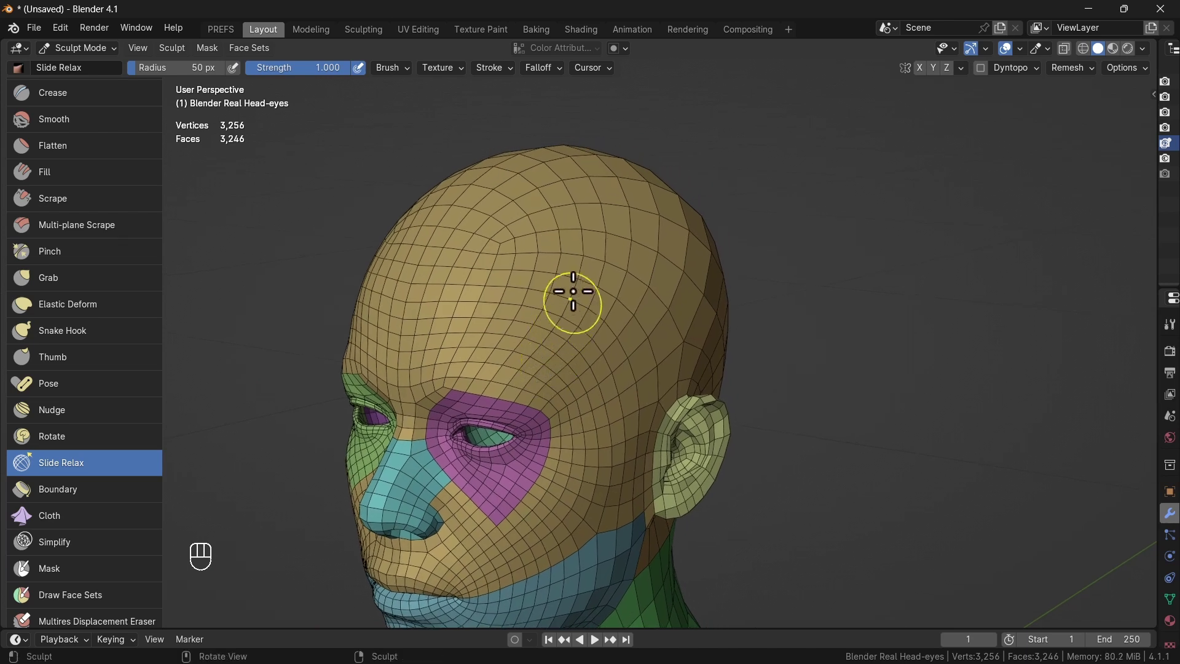
pyautogui.moveTo(161, 74); pyautogui.dragTo(203, 74)
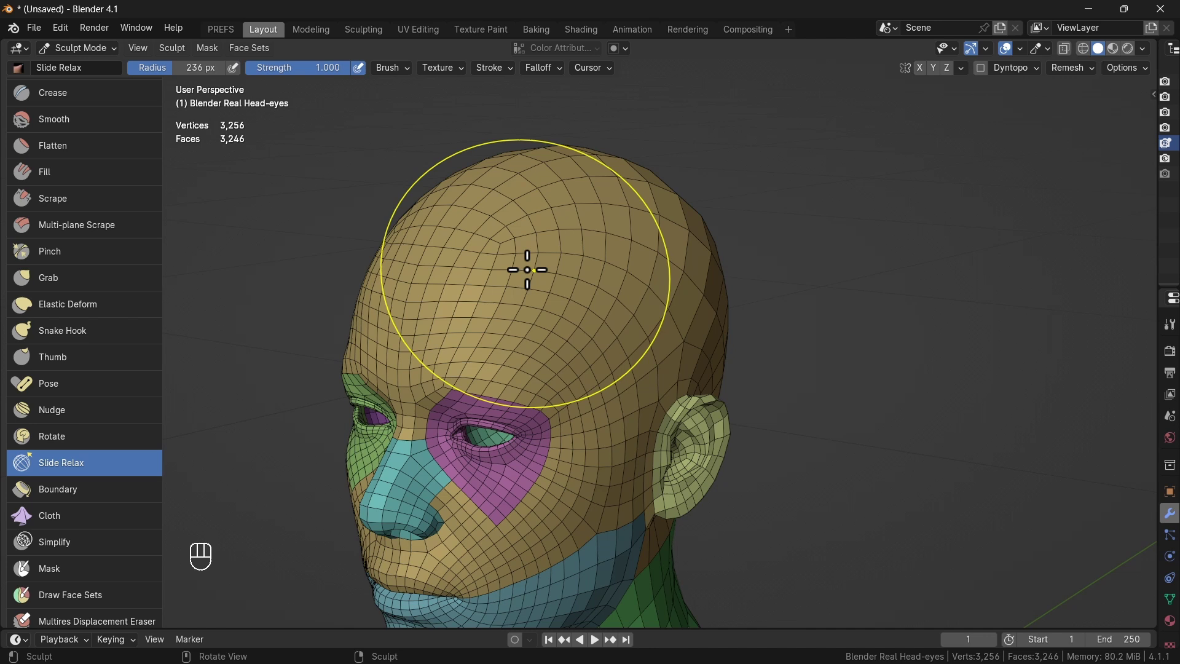
pyautogui.keyDown('shift'); pyautogui.moveTo(541, 271); pyautogui.dragTo(608, 251, button='middle'); pyautogui.keyUp('shift')
pyautogui.moveTo(568, 290)
pyautogui.keyDown('shift'); pyautogui.mouseDown(button='middle')
pyautogui.moveTo(580, 246)
pyautogui.moveTo(620, 290)
pyautogui.moveTo(534, 263)
pyautogui.moveTo(612, 262)
pyautogui.mouseUp(button='middle'); pyautogui.keyUp('shift')
pyautogui.moveTo(479, 282)
pyautogui.keyDown('shift'); pyautogui.mouseDown(button='middle')
pyautogui.moveTo(461, 303)
pyautogui.moveTo(518, 281)
pyautogui.moveTo(462, 309)
pyautogui.moveTo(448, 348)
pyautogui.moveTo(456, 332)
pyautogui.moveTo(490, 330)
pyautogui.moveTo(555, 383)
pyautogui.mouseUp(button='middle'); pyautogui.keyUp('shift')
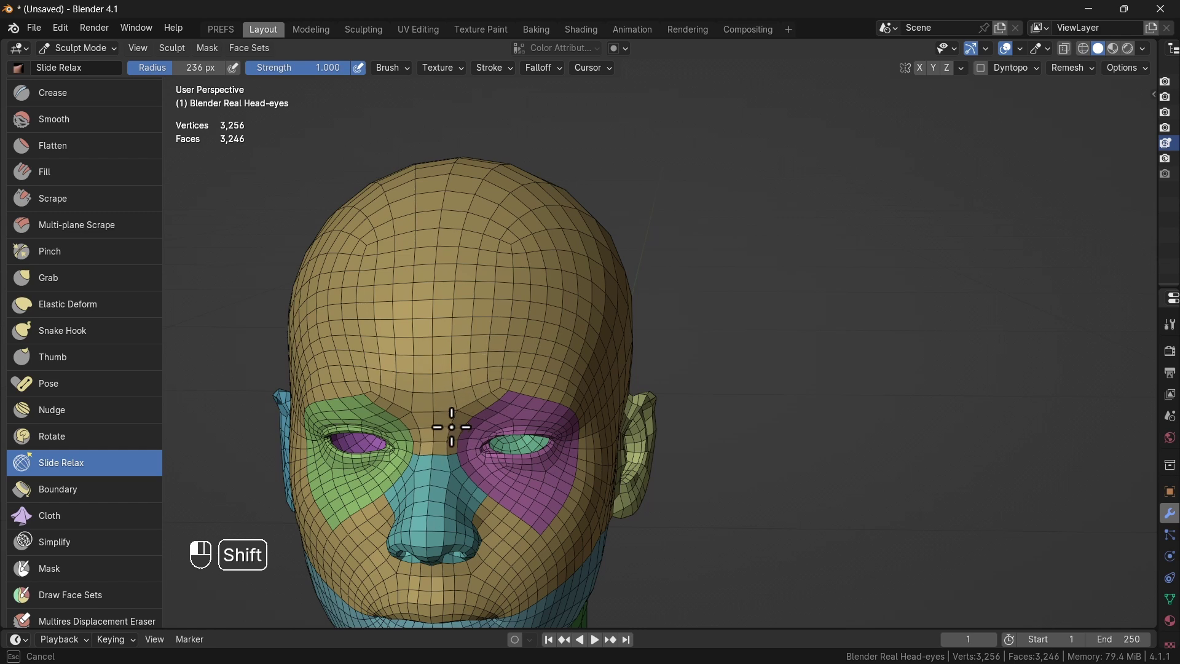
# Relax the front of the face with the large brush, covering the brow, nose, cheeks and upper lip.
pyautogui.keyDown('shift'); pyautogui.moveTo(452, 427); pyautogui.dragTo(521, 456, button='middle'); pyautogui.keyUp('shift')
pyautogui.keyDown('shift'); pyautogui.moveTo(460, 423); pyautogui.dragTo(615, 343, button='middle'); pyautogui.keyUp('shift')
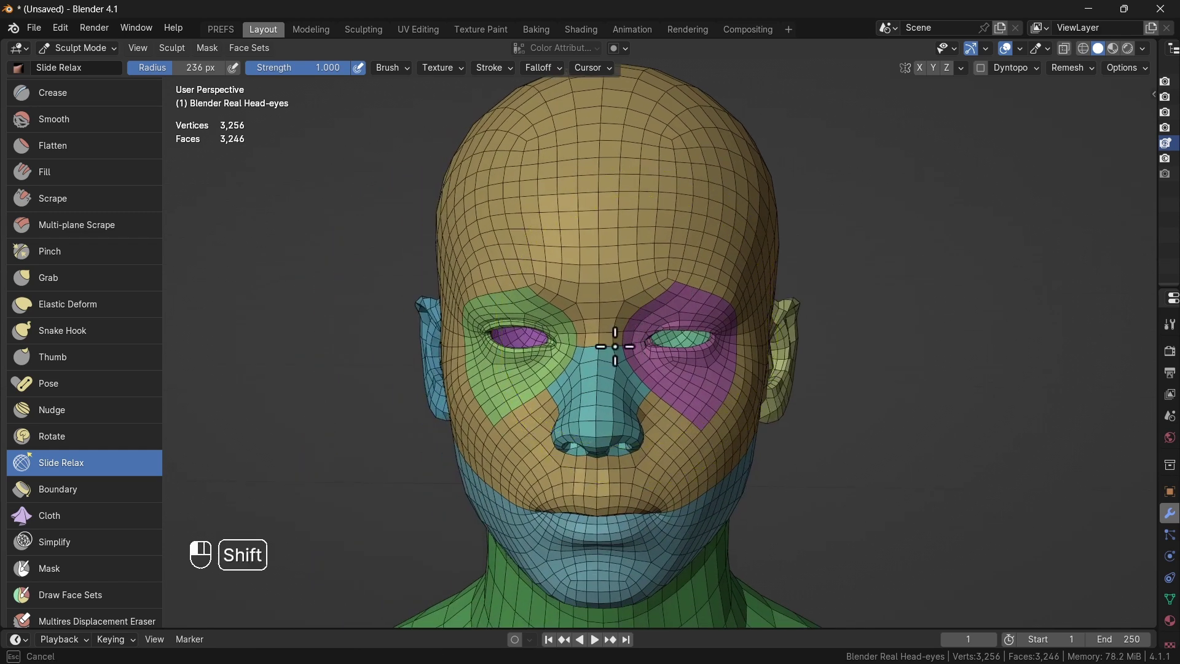
pyautogui.keyDown('shift'); pyautogui.moveTo(621, 473); pyautogui.dragTo(619, 522, button='middle'); pyautogui.keyUp('shift')
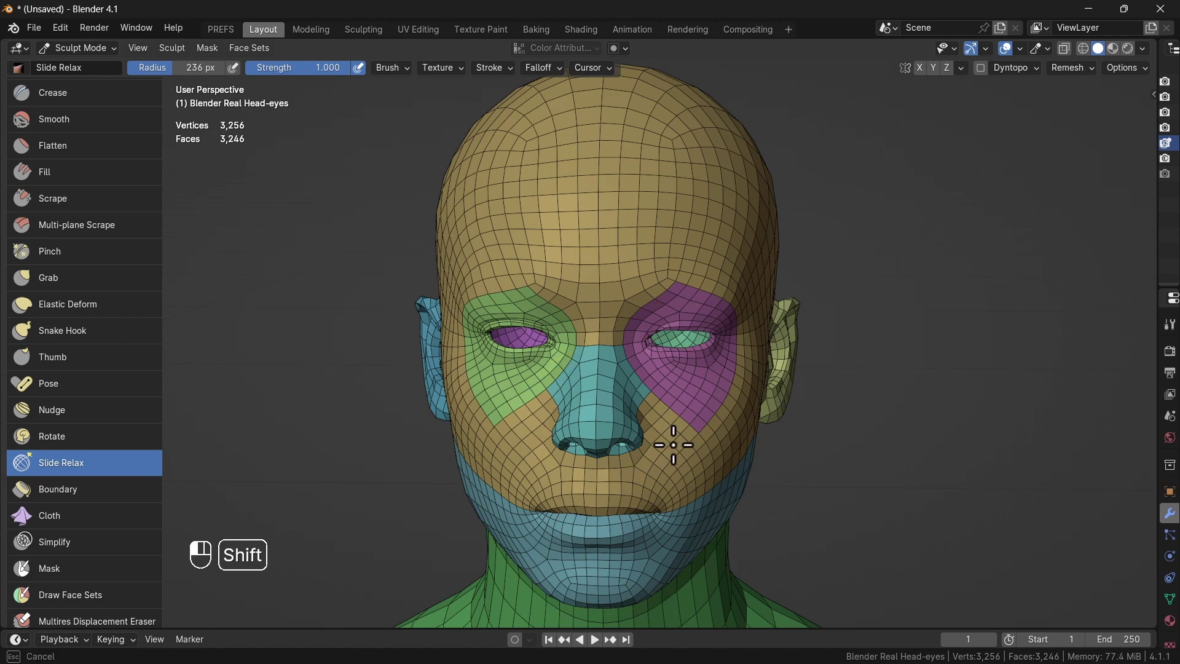
pyautogui.keyDown('shift'); pyautogui.moveTo(624, 246); pyautogui.dragTo(572, 333, button='middle'); pyautogui.keyUp('shift')
pyautogui.moveTo(612, 390)
pyautogui.keyDown('shift'); pyautogui.mouseDown(button='middle')
pyautogui.moveTo(603, 356)
pyautogui.moveTo(584, 345)
pyautogui.moveTo(670, 304)
pyautogui.moveTo(698, 308)
pyautogui.moveTo(692, 316)
pyautogui.mouseUp(button='middle'); pyautogui.keyUp('shift')
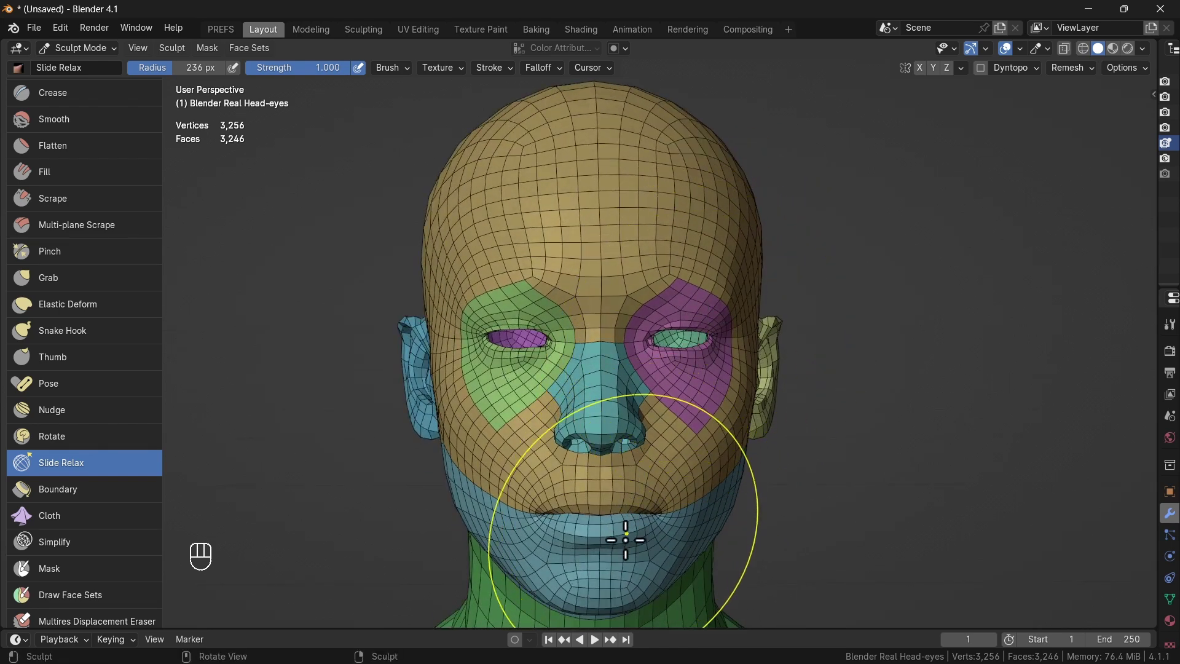
# Relax the topology around the mouth and over the chin, working toward the jaw.
pyautogui.keyDown('shift'); pyautogui.moveTo(630, 535); pyautogui.dragTo(590, 437, button='middle'); pyautogui.keyUp('shift')
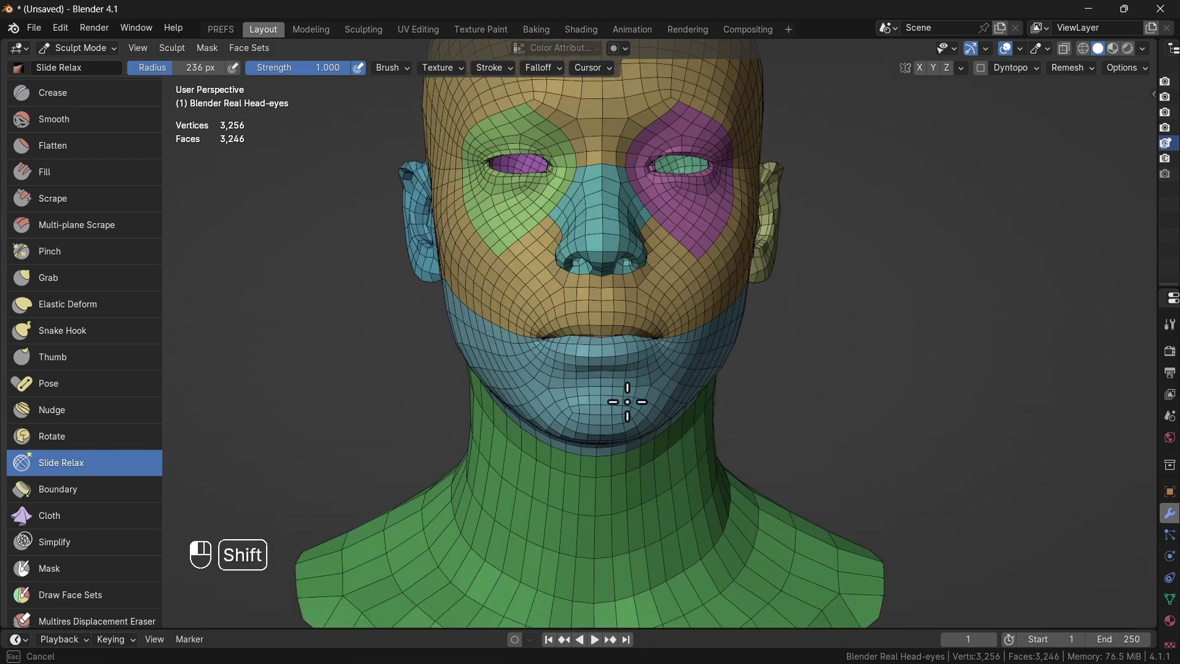
pyautogui.scroll(3, 651, 406)
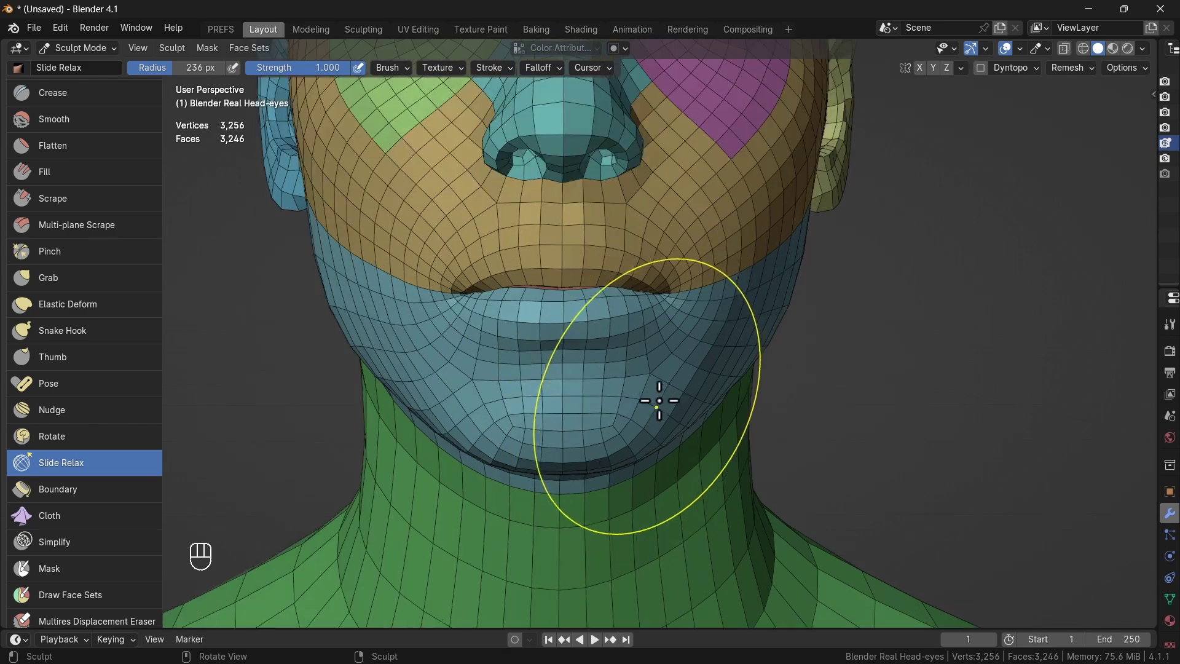
pyautogui.moveTo(663, 358)
pyautogui.keyDown('shift'); pyautogui.mouseDown()
pyautogui.moveTo(644, 312)
pyautogui.moveTo(494, 288)
pyautogui.moveTo(629, 282)
pyautogui.moveTo(527, 286)
pyautogui.moveTo(635, 289)
pyautogui.moveTo(534, 289)
pyautogui.mouseUp(); pyautogui.keyUp('shift')
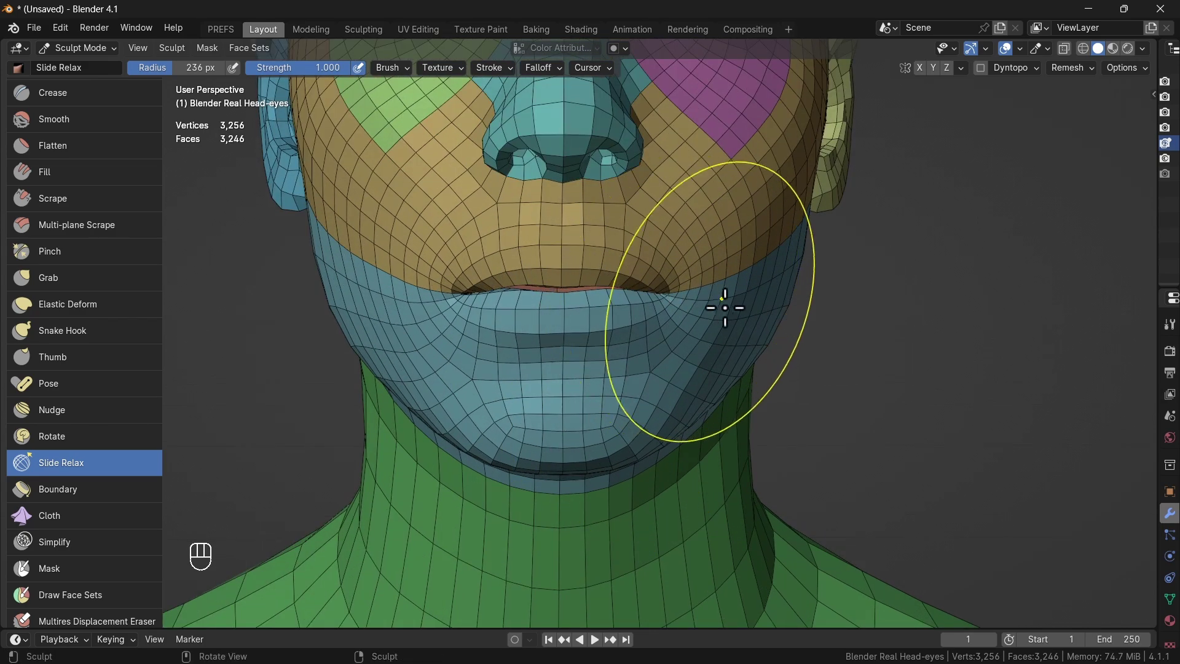
pyautogui.moveTo(725, 308)
pyautogui.mouseDown(button='middle')
pyautogui.moveTo(677, 335)
pyautogui.moveTo(626, 324)
pyautogui.moveTo(615, 309)
pyautogui.mouseUp(button='middle')
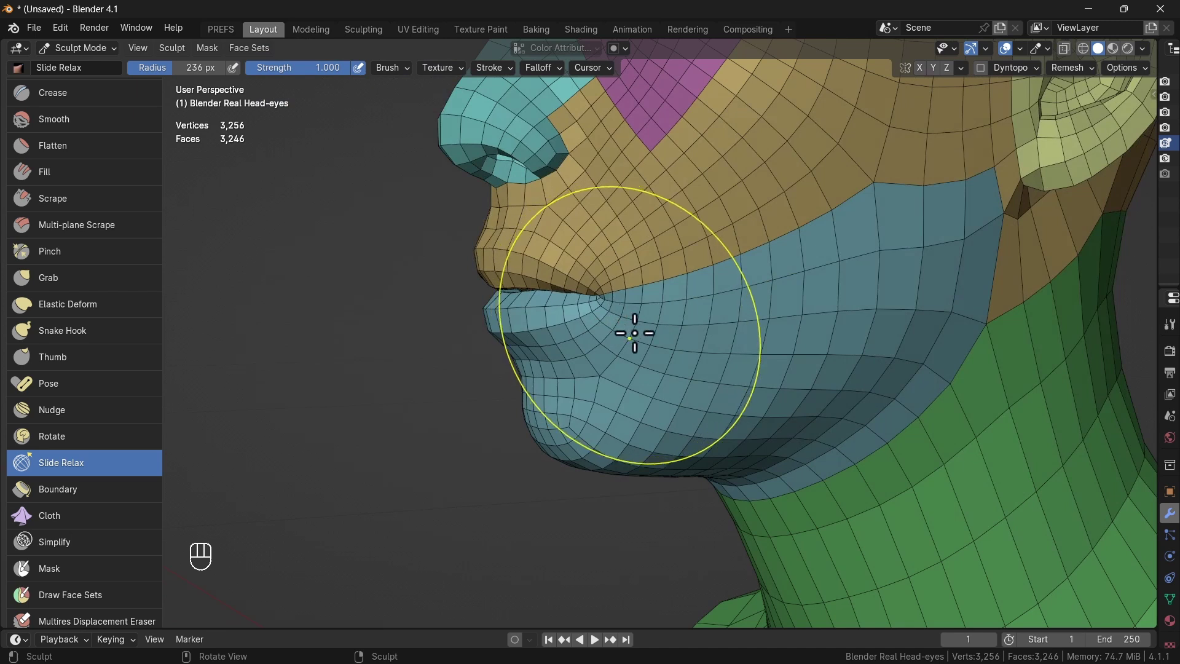
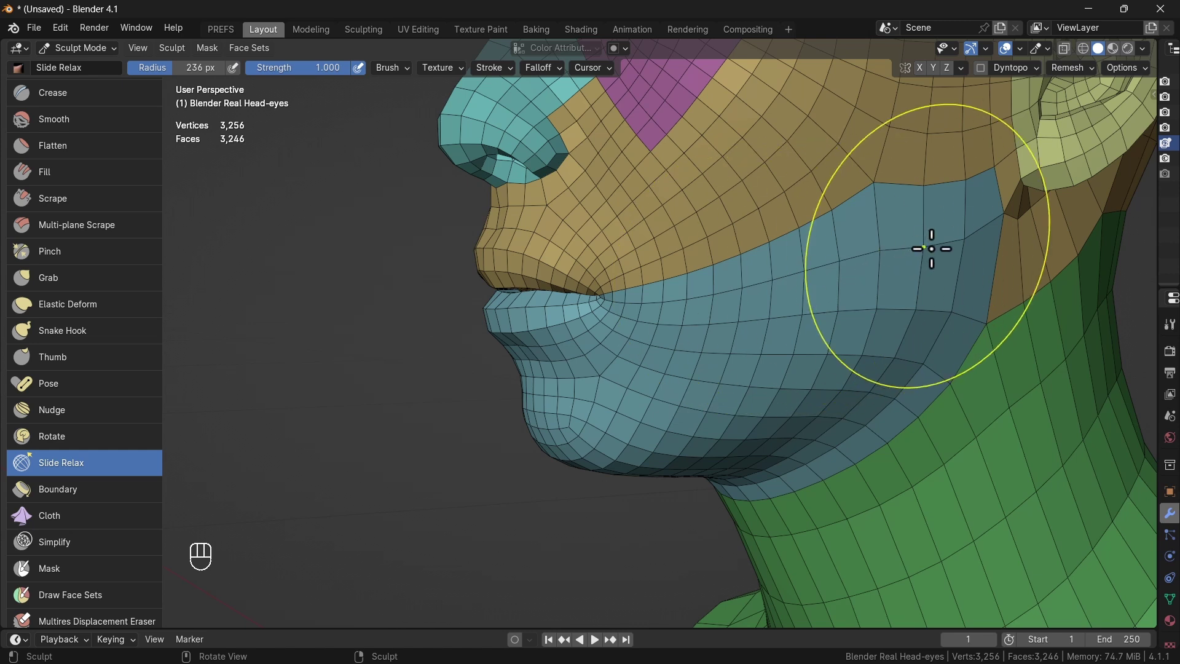
# Relax the stretched faces from below the ear across the lower cheek toward the mouth corner.
pyautogui.keyDown('shift'); pyautogui.moveTo(937, 248); pyautogui.dragTo(663, 310); pyautogui.keyUp('shift')
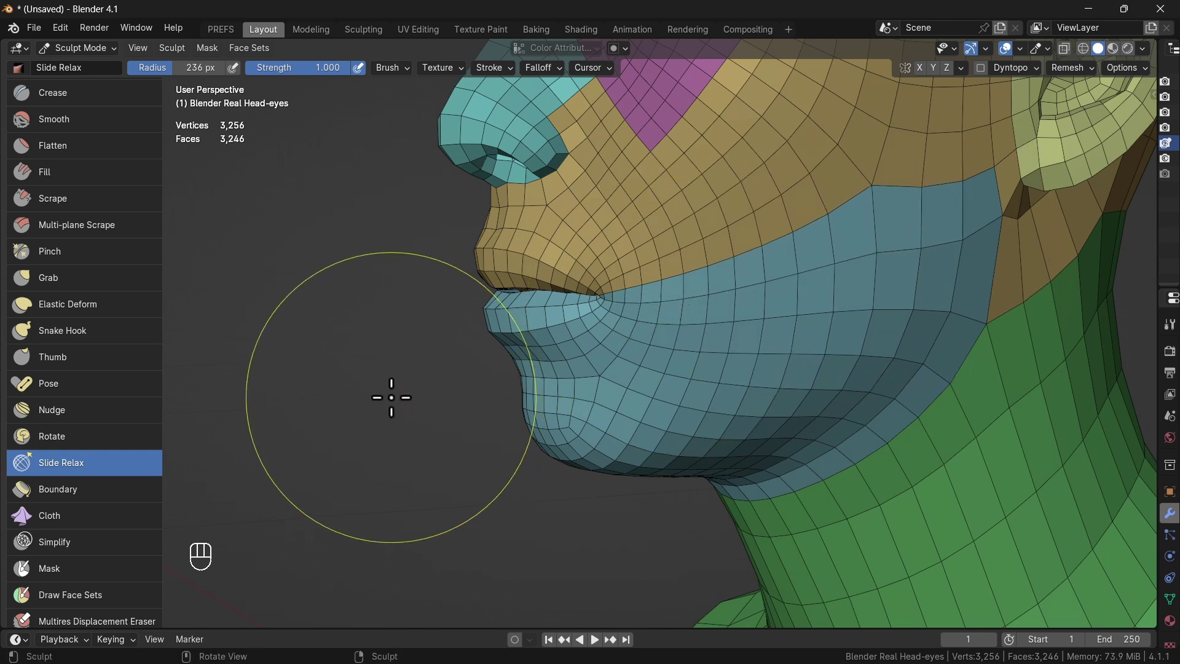
# Try smoothing the cheek and jaw area with the Smooth brush, and undo the stroke.
pyautogui.click(113, 120)
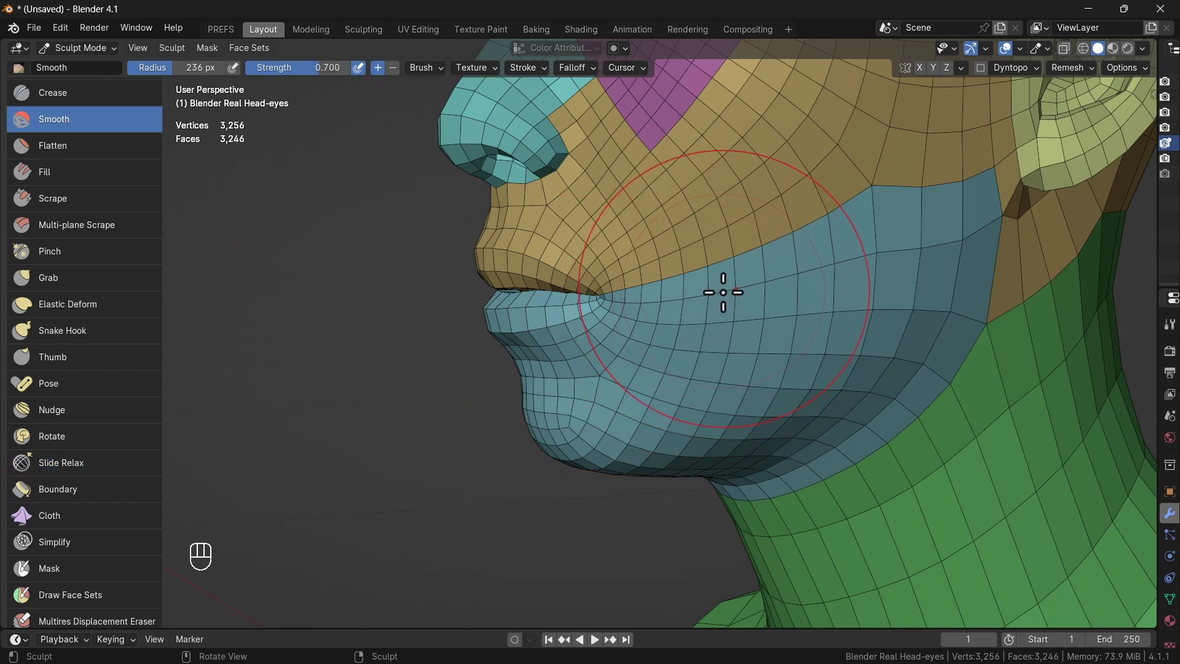
pyautogui.moveTo(735, 284)
pyautogui.mouseDown()
pyautogui.moveTo(866, 230)
pyautogui.moveTo(645, 320)
pyautogui.moveTo(848, 279)
pyautogui.moveTo(842, 286)
pyautogui.mouseUp()
pyautogui.moveTo(690, 338)
pyautogui.mouseDown(button='middle')
pyautogui.moveTo(811, 320)
pyautogui.moveTo(777, 338)
pyautogui.mouseUp(button='middle')
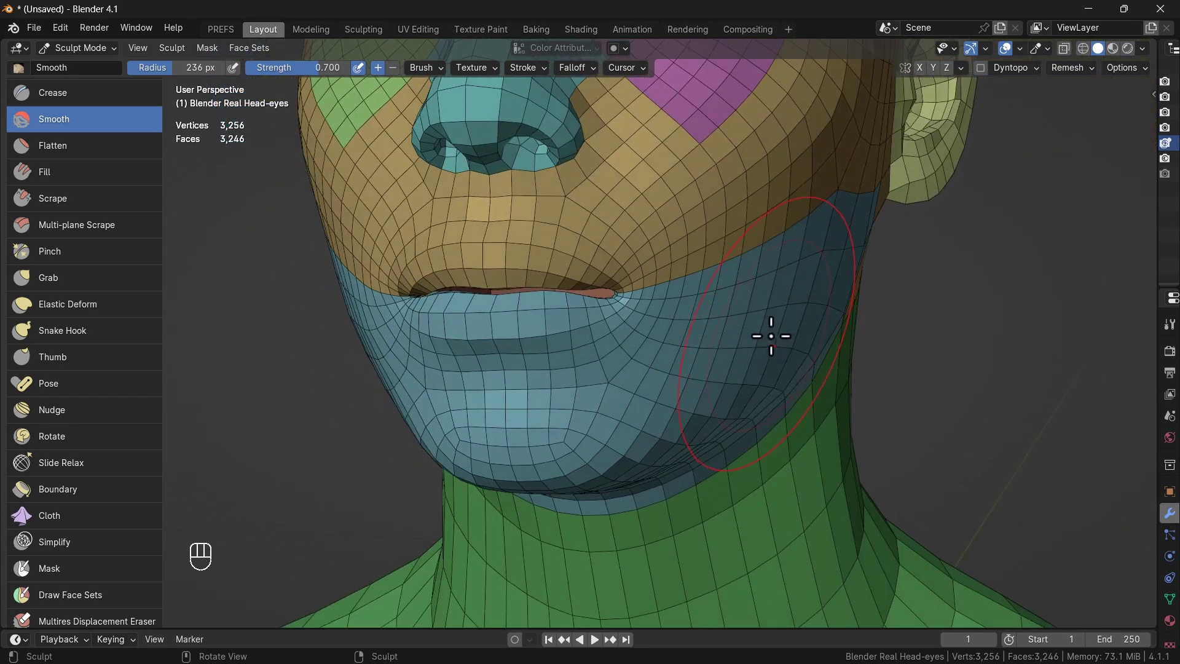
pyautogui.hotkey('ctrl', 'z')
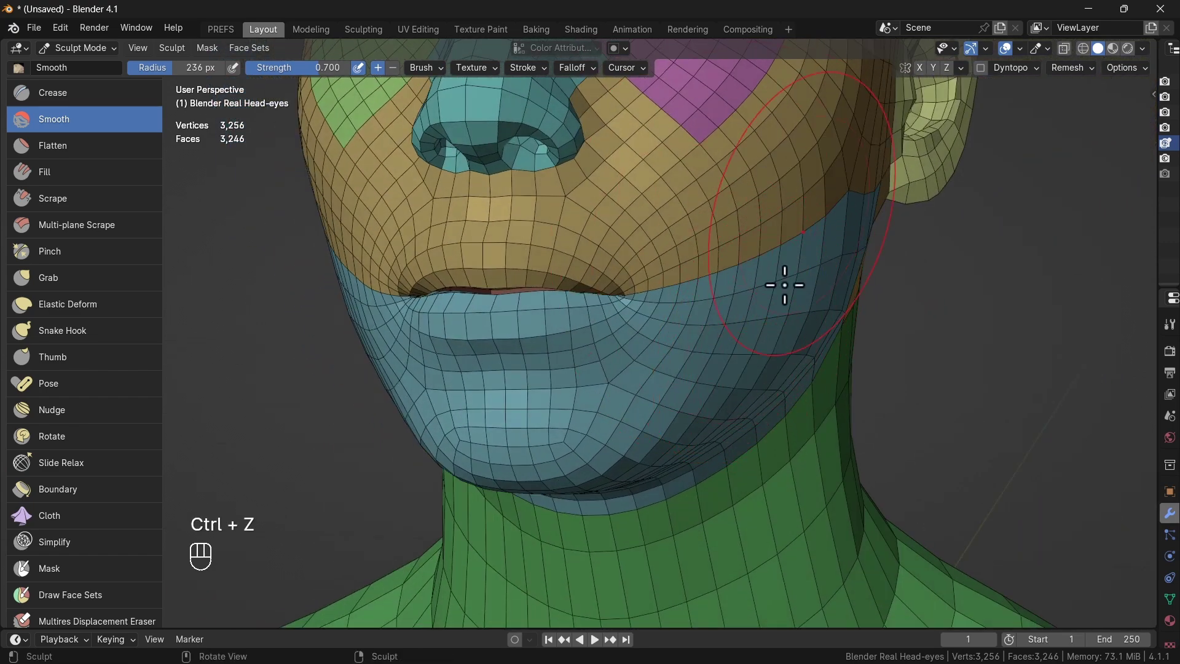
# Return to the Slide Relax brush, reduce its radius to 118 px, and relax the jaw, chin, mouth corner and cheek.
pyautogui.click(119, 471)
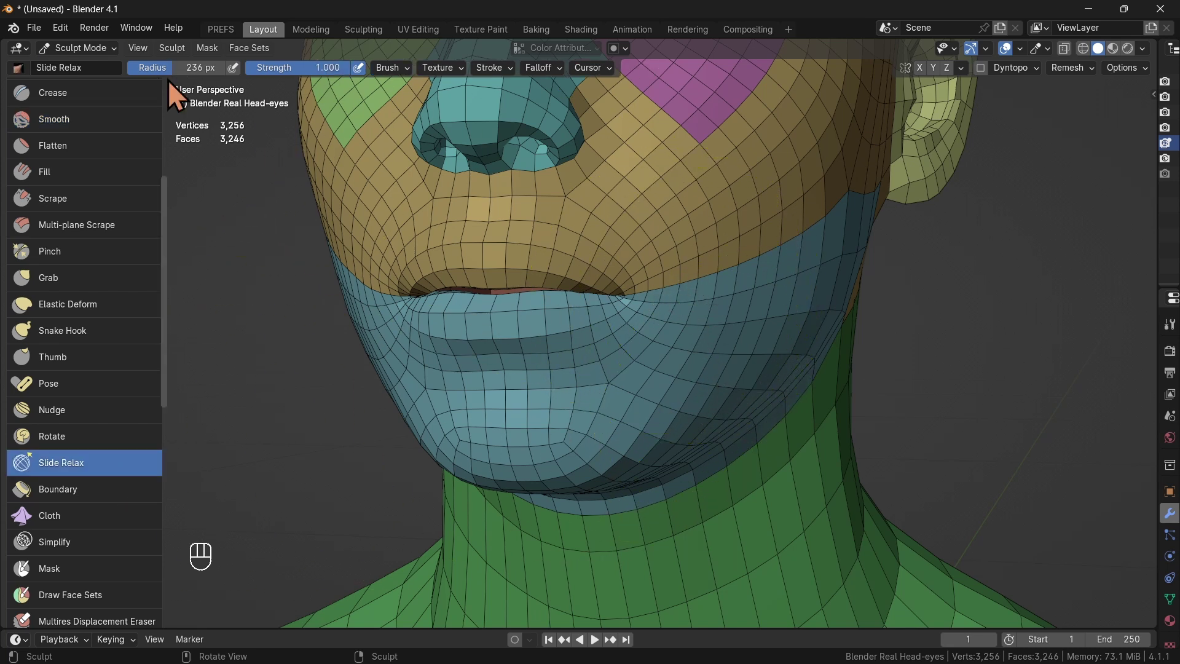
pyautogui.moveTo(171, 77); pyautogui.dragTo(92, 67)
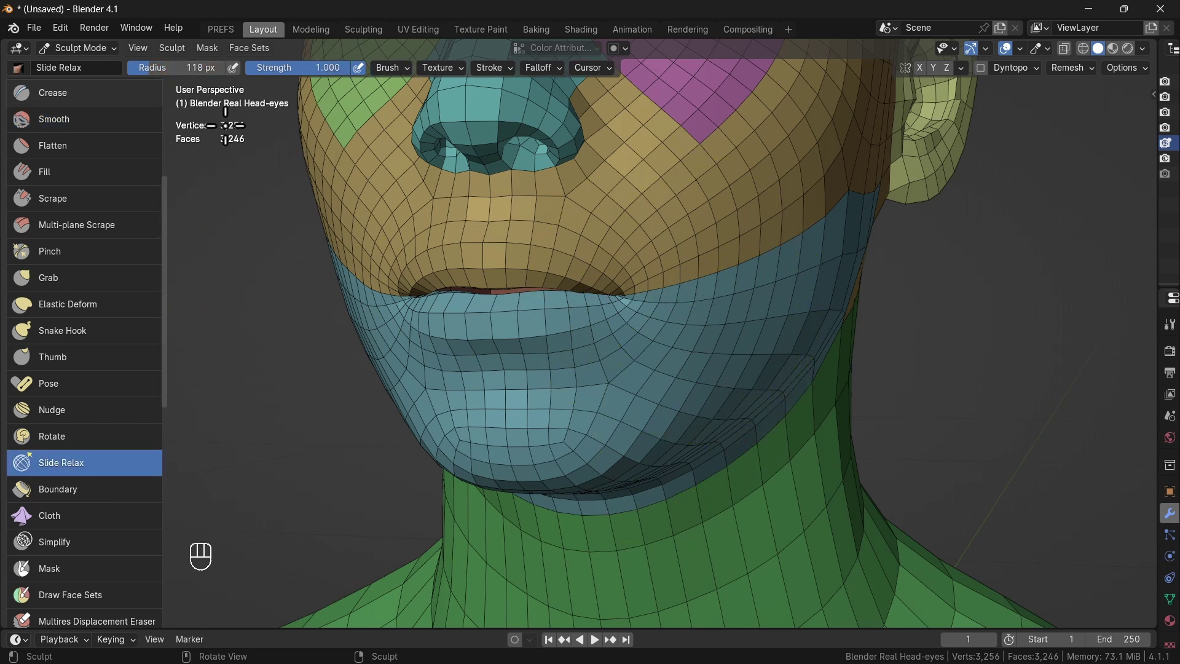
pyautogui.moveTo(658, 401)
pyautogui.mouseDown()
pyautogui.moveTo(685, 367)
pyautogui.moveTo(640, 397)
pyautogui.moveTo(649, 403)
pyautogui.mouseUp()
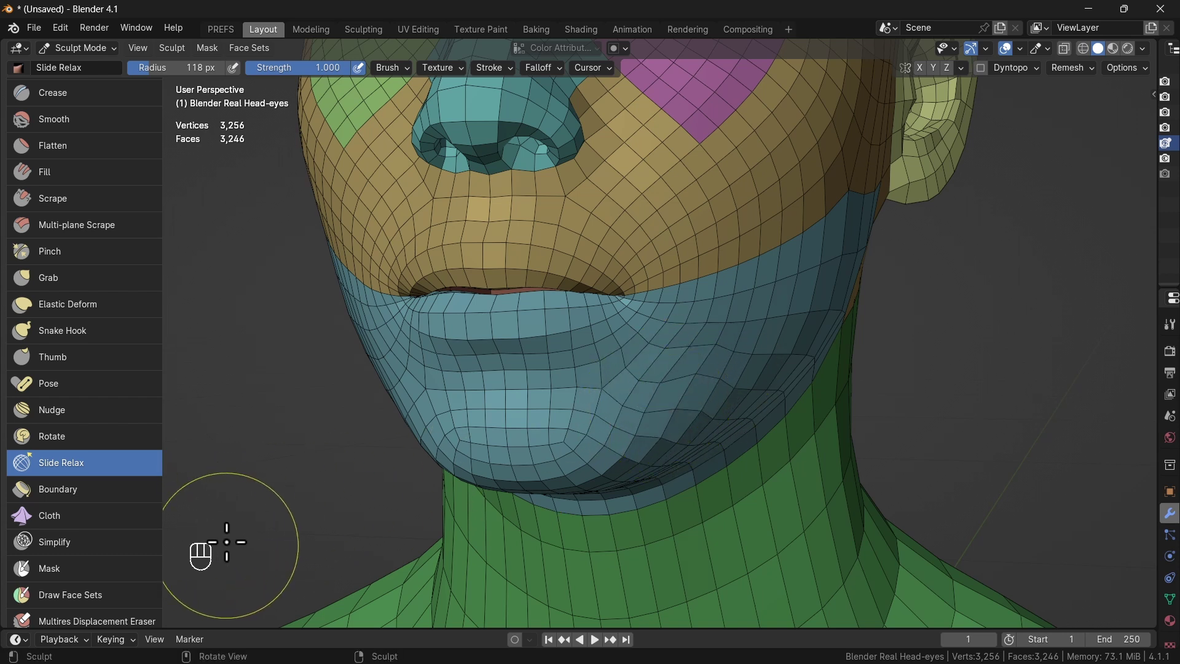
pyautogui.hotkey('ctrl', 'z')
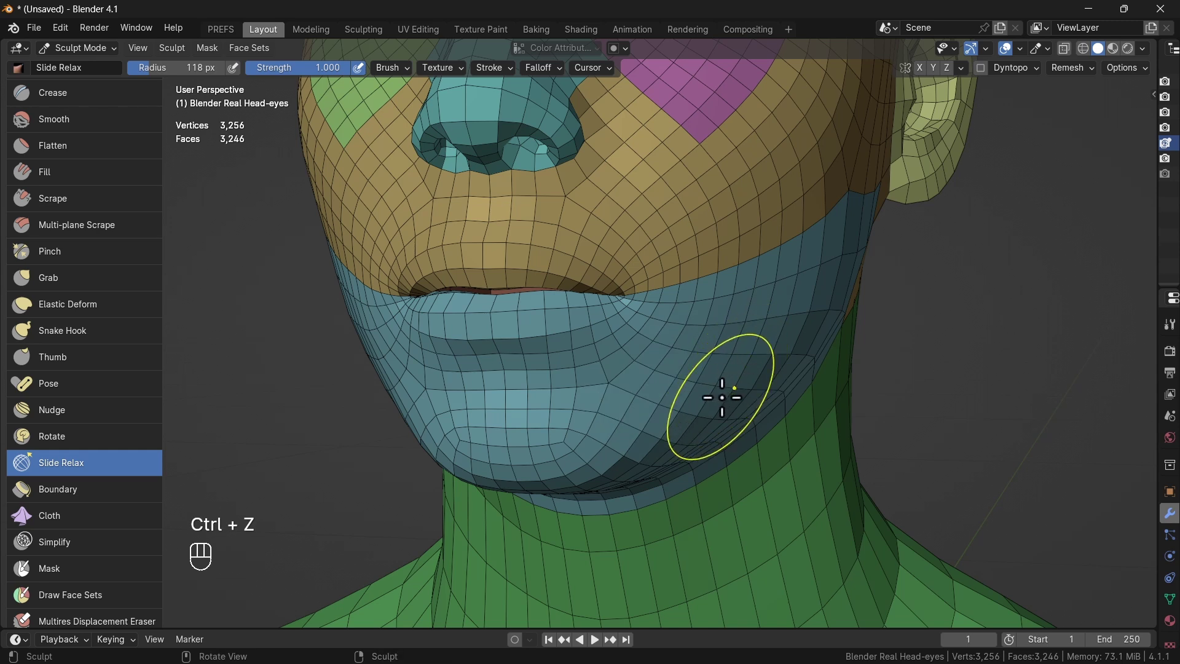
pyautogui.moveTo(720, 396)
pyautogui.keyDown('shift'); pyautogui.mouseDown()
pyautogui.moveTo(650, 417)
pyautogui.moveTo(720, 363)
pyautogui.mouseUp(); pyautogui.keyUp('shift')
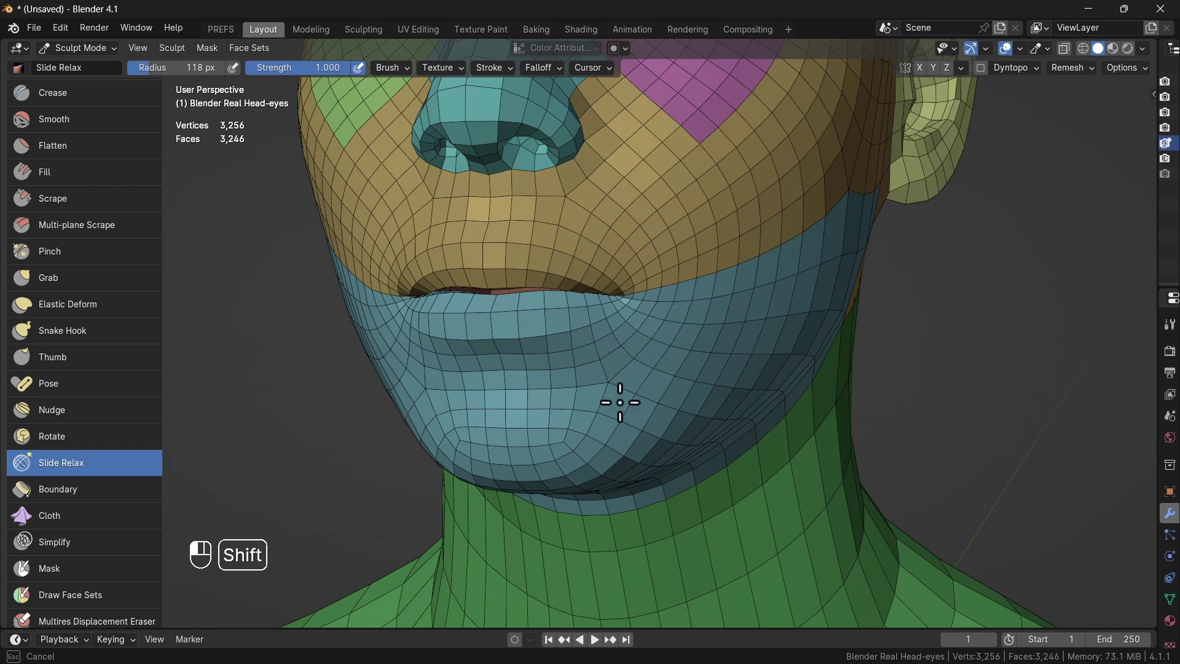
pyautogui.keyDown('shift'); pyautogui.moveTo(571, 358); pyautogui.dragTo(570, 343); pyautogui.keyUp('shift')
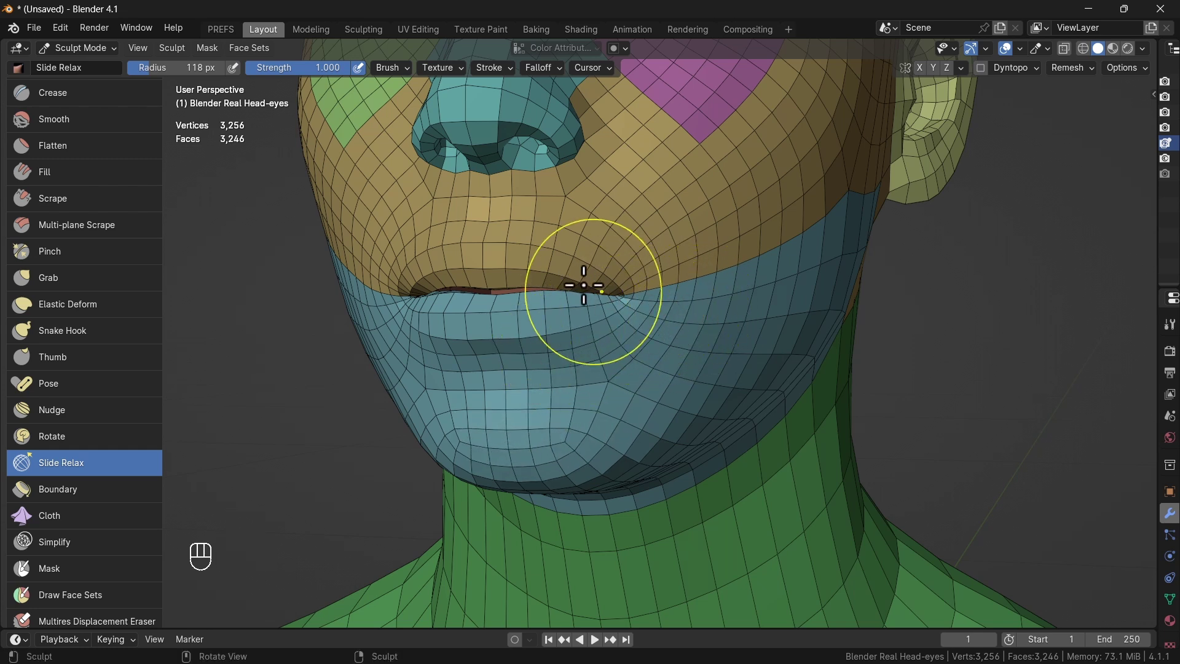
pyautogui.keyDown('shift'); pyautogui.moveTo(585, 284); pyautogui.dragTo(722, 211); pyautogui.keyUp('shift')
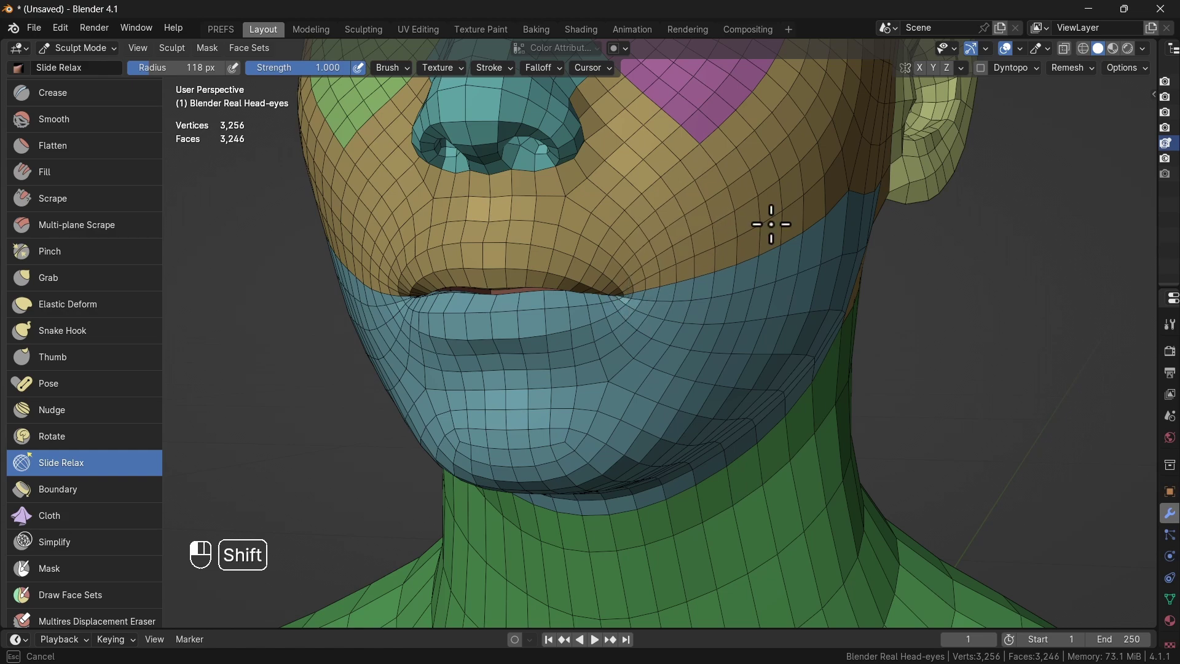
pyautogui.keyDown('shift'); pyautogui.moveTo(633, 324); pyautogui.dragTo(633, 324); pyautogui.keyUp('shift')
# Relax the large quads on the side and upper part of the skull above the ear.
pyautogui.scroll(-6, 666, 321)
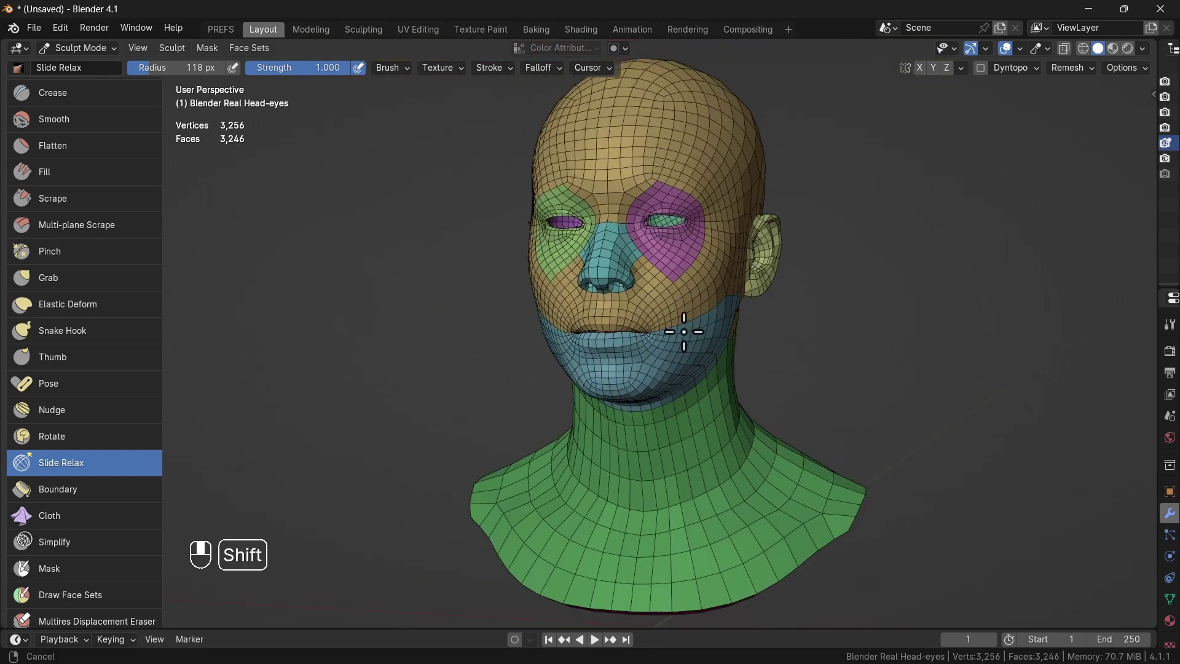
pyautogui.moveTo(662, 423)
pyautogui.mouseDown(button='middle')
pyautogui.moveTo(658, 364)
pyautogui.moveTo(679, 369)
pyautogui.moveTo(527, 392)
pyautogui.moveTo(482, 381)
pyautogui.moveTo(519, 369)
pyautogui.moveTo(498, 430)
pyautogui.moveTo(513, 434)
pyautogui.mouseUp(button='middle')
pyautogui.keyDown('shift'); pyautogui.moveTo(764, 271); pyautogui.dragTo(846, 337); pyautogui.keyUp('shift')
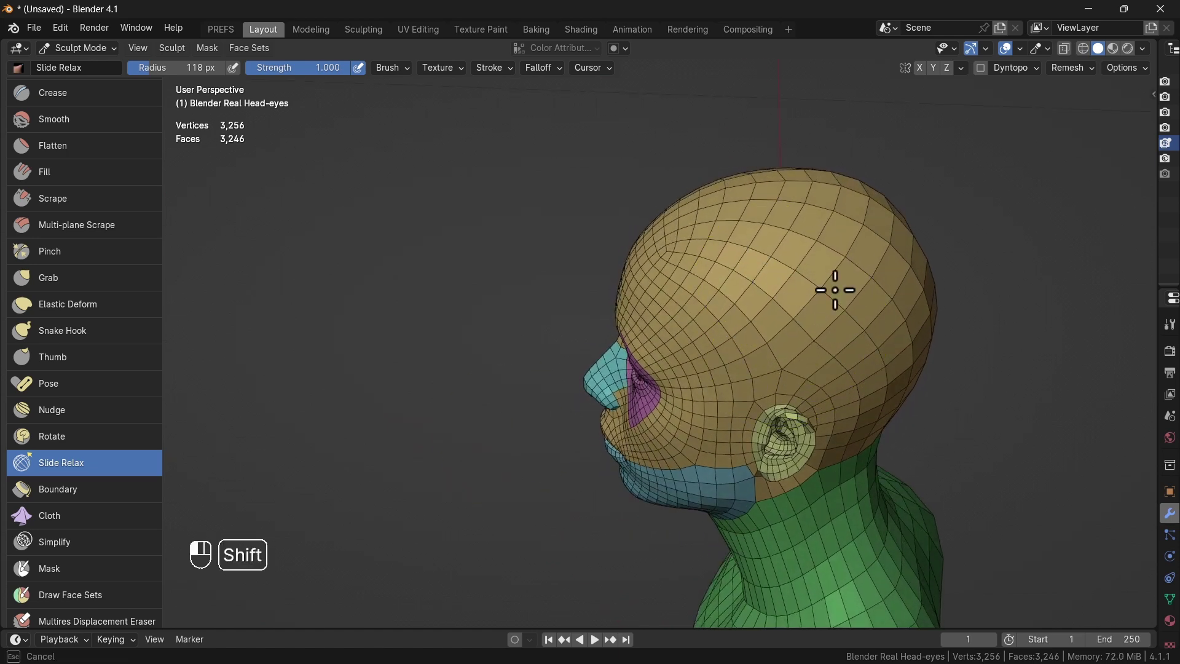
pyautogui.keyDown('shift'); pyautogui.moveTo(769, 215); pyautogui.dragTo(882, 223); pyautogui.keyUp('shift')
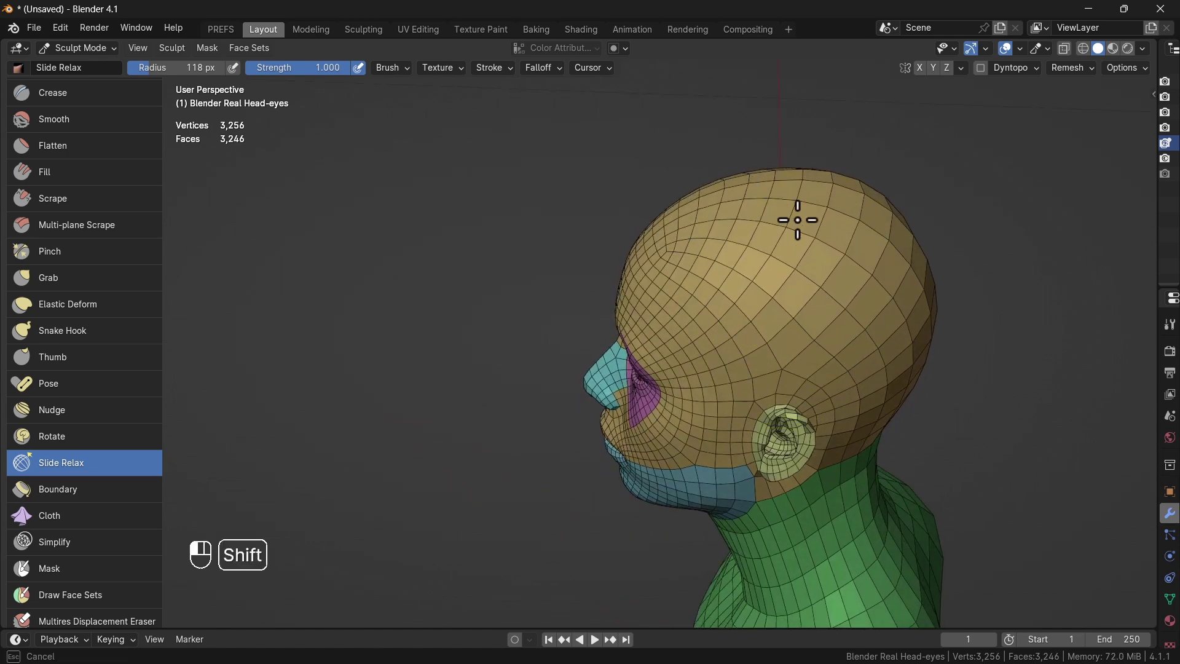
pyautogui.keyDown('shift'); pyautogui.moveTo(798, 220); pyautogui.dragTo(843, 216); pyautogui.keyUp('shift')
# Relax the topology over the crown and down the opposite side of the skull.
pyautogui.moveTo(843, 216)
pyautogui.mouseDown(button='middle')
pyautogui.moveTo(796, 385)
pyautogui.moveTo(818, 349)
pyautogui.mouseUp(button='middle')
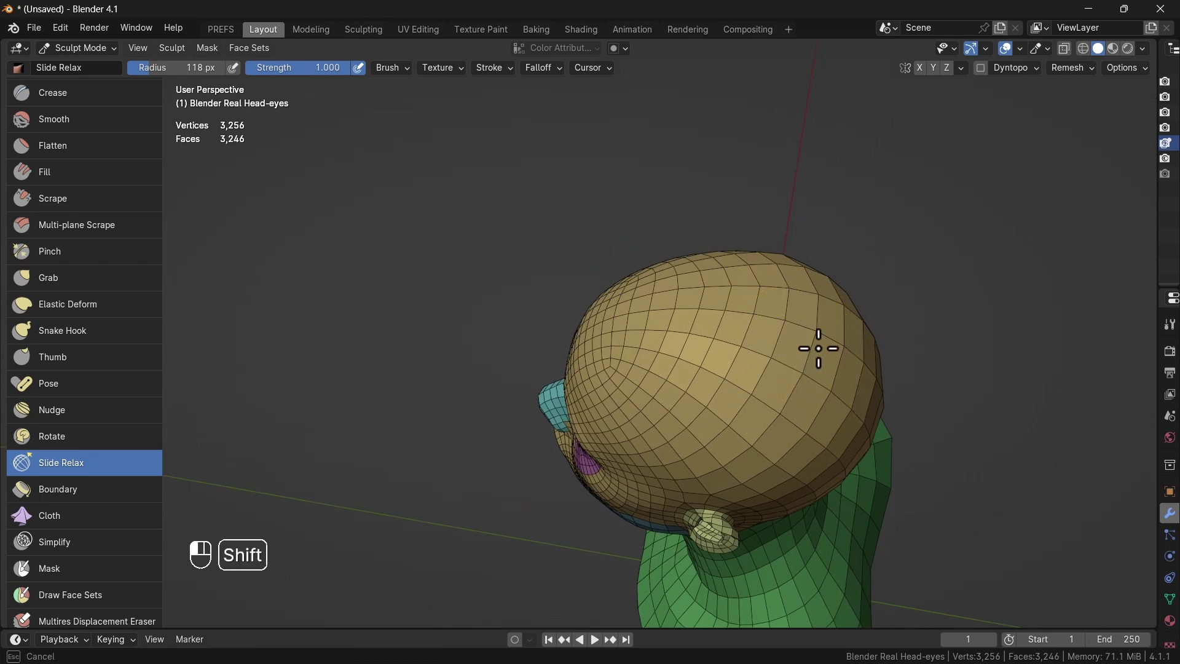
pyautogui.moveTo(761, 313); pyautogui.dragTo(867, 340, button='middle')
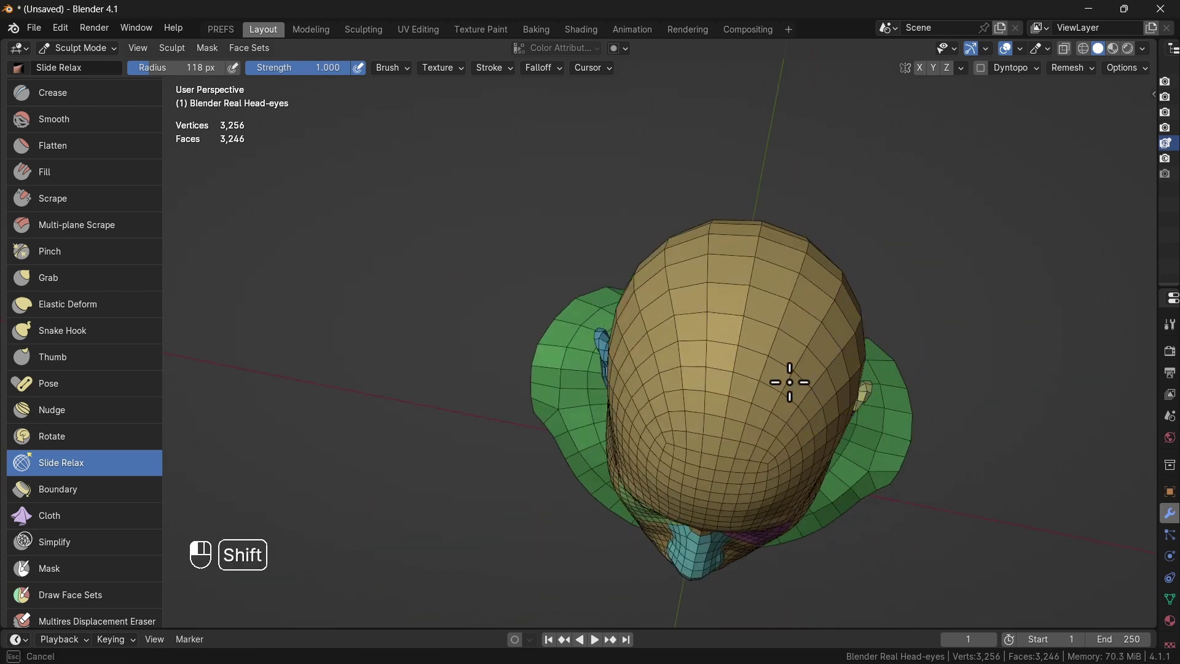
pyautogui.keyDown('shift'); pyautogui.moveTo(790, 383); pyautogui.dragTo(776, 294); pyautogui.keyUp('shift')
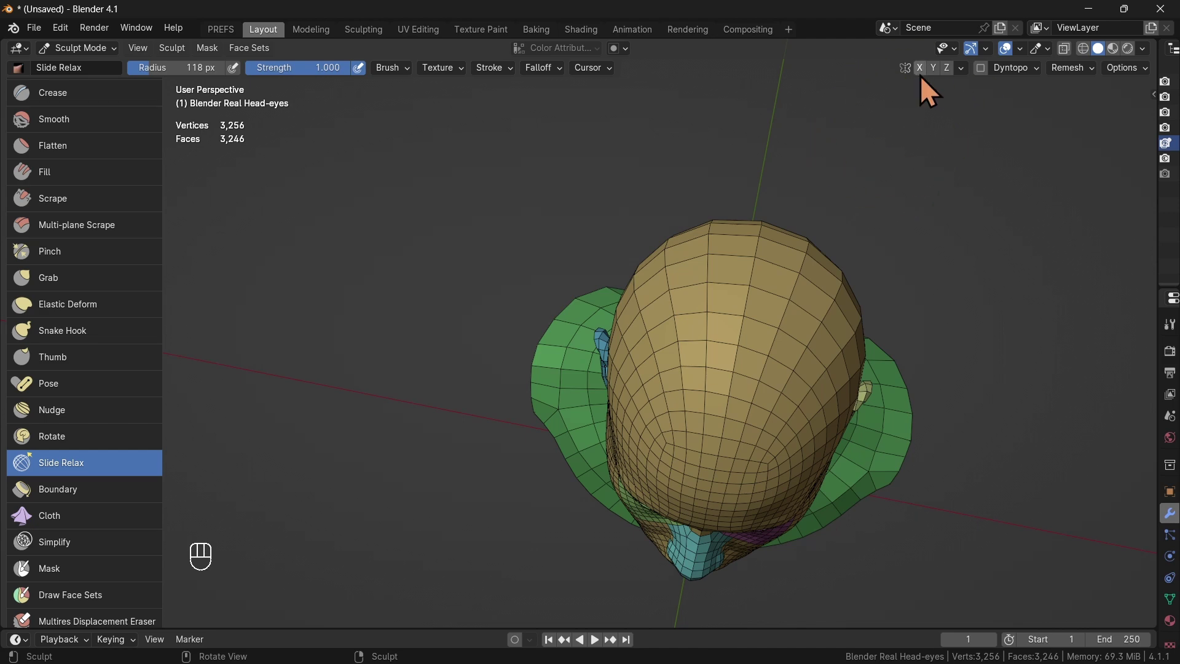
pyautogui.keyDown('shift'); pyautogui.moveTo(753, 335); pyautogui.dragTo(733, 379); pyautogui.keyUp('shift')
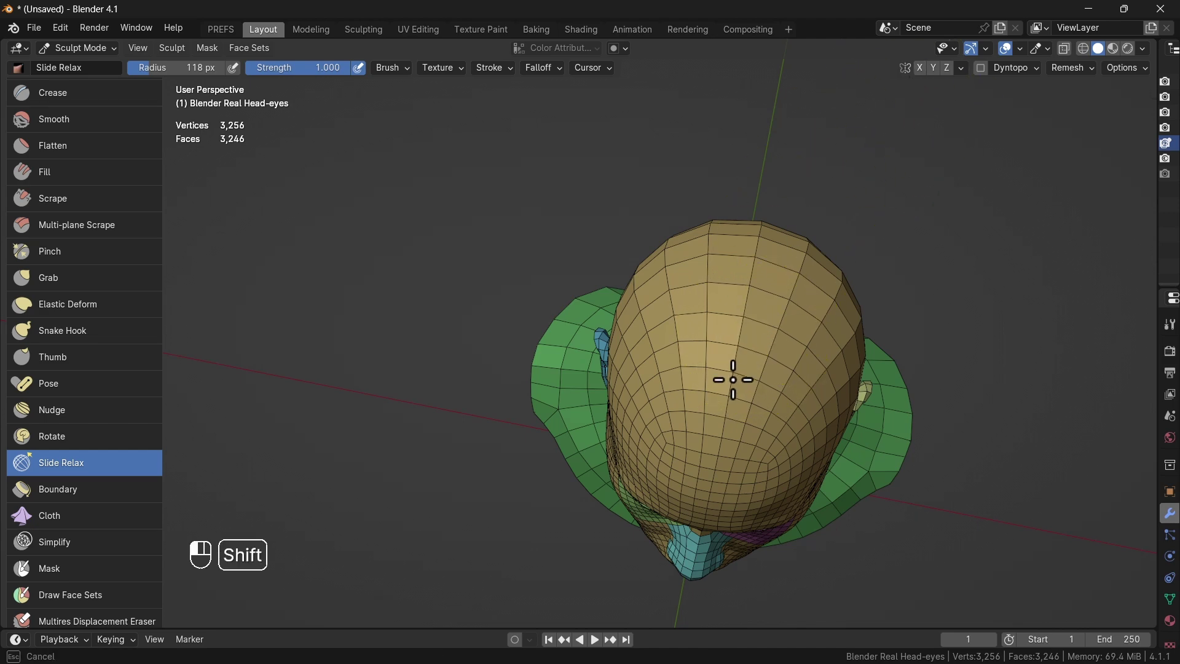
pyautogui.moveTo(723, 310)
pyautogui.mouseDown(button='middle')
pyautogui.moveTo(743, 338)
pyautogui.moveTo(930, 298)
pyautogui.mouseUp(button='middle')
pyautogui.keyDown('shift'); pyautogui.moveTo(711, 385); pyautogui.dragTo(600, 426); pyautogui.keyUp('shift')
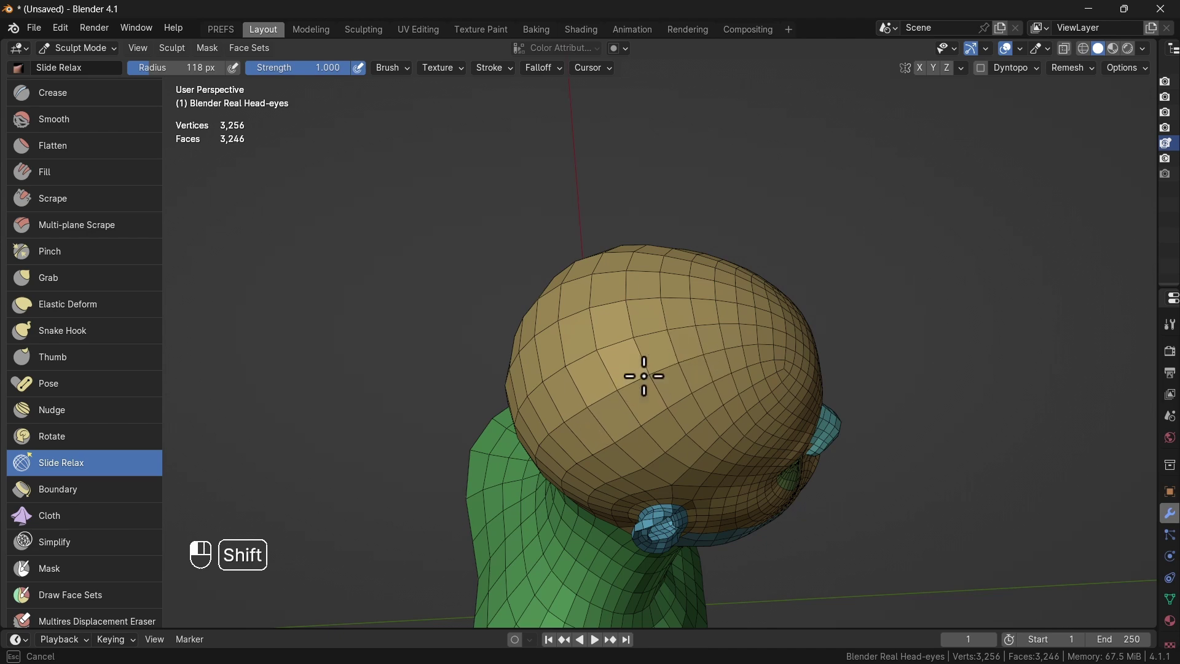
# Enable X-axis symmetry and relax the crown and upper forehead evenly on both sides.
pyautogui.moveTo(691, 369)
pyautogui.mouseDown(button='middle')
pyautogui.moveTo(680, 401)
pyautogui.moveTo(632, 408)
pyautogui.moveTo(767, 214)
pyautogui.mouseUp(button='middle')
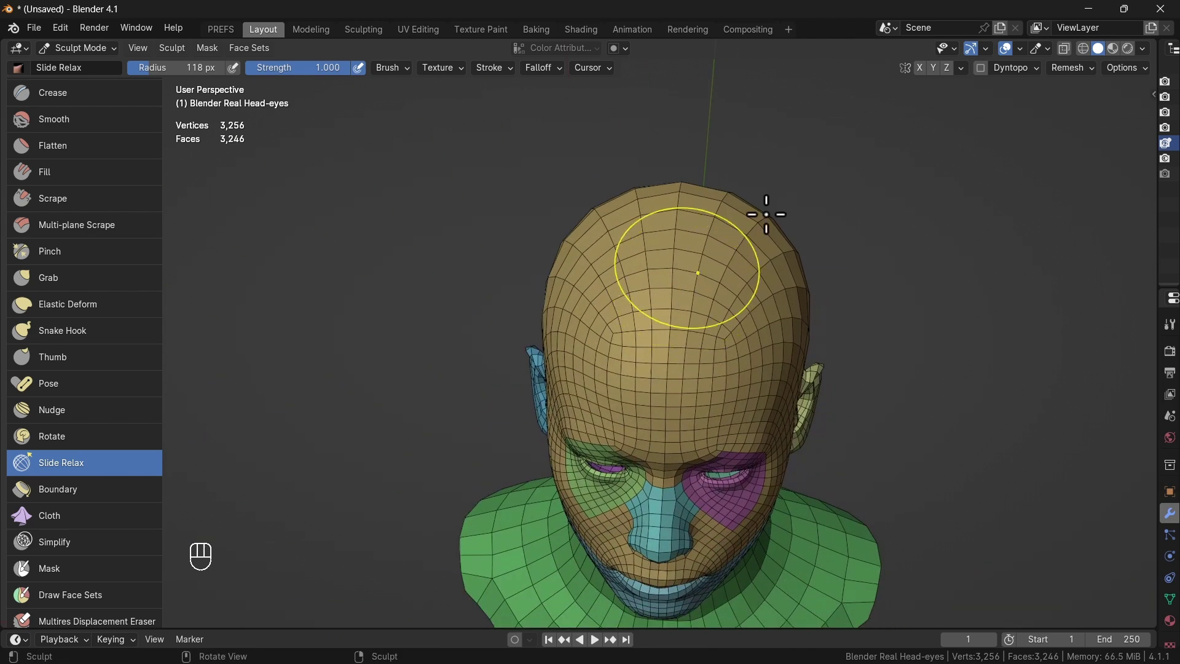
pyautogui.click(922, 70)
pyautogui.moveTo(745, 338); pyautogui.dragTo(699, 361, button='middle')
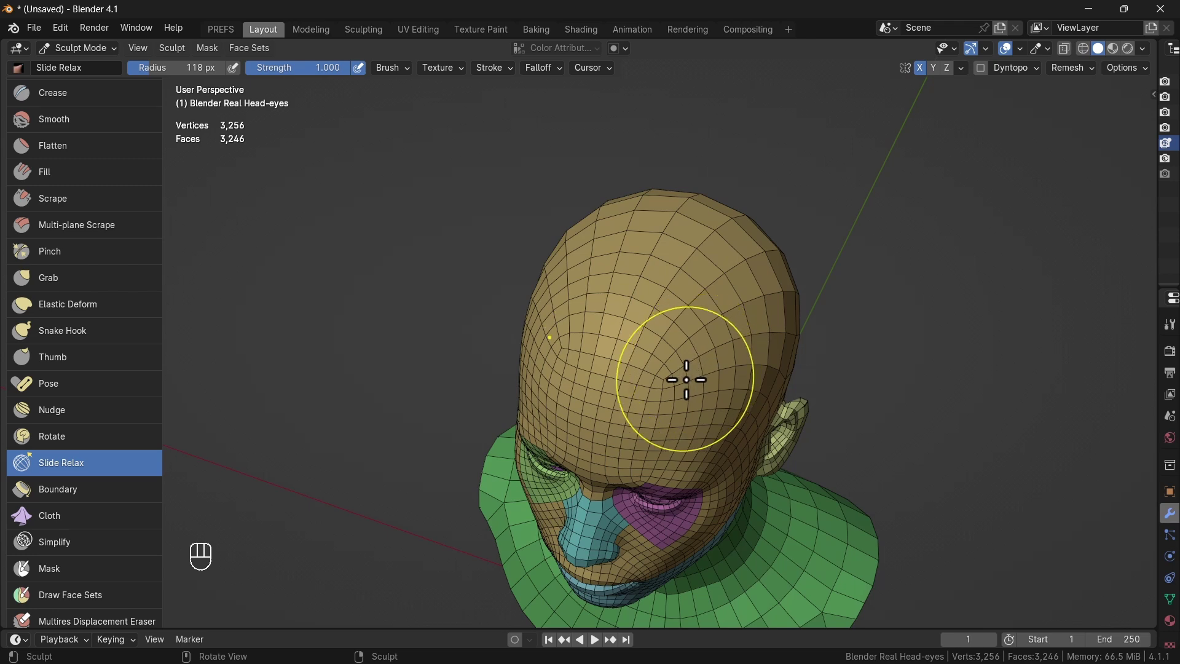
pyautogui.keyDown('shift'); pyautogui.moveTo(681, 381); pyautogui.dragTo(759, 307); pyautogui.keyUp('shift')
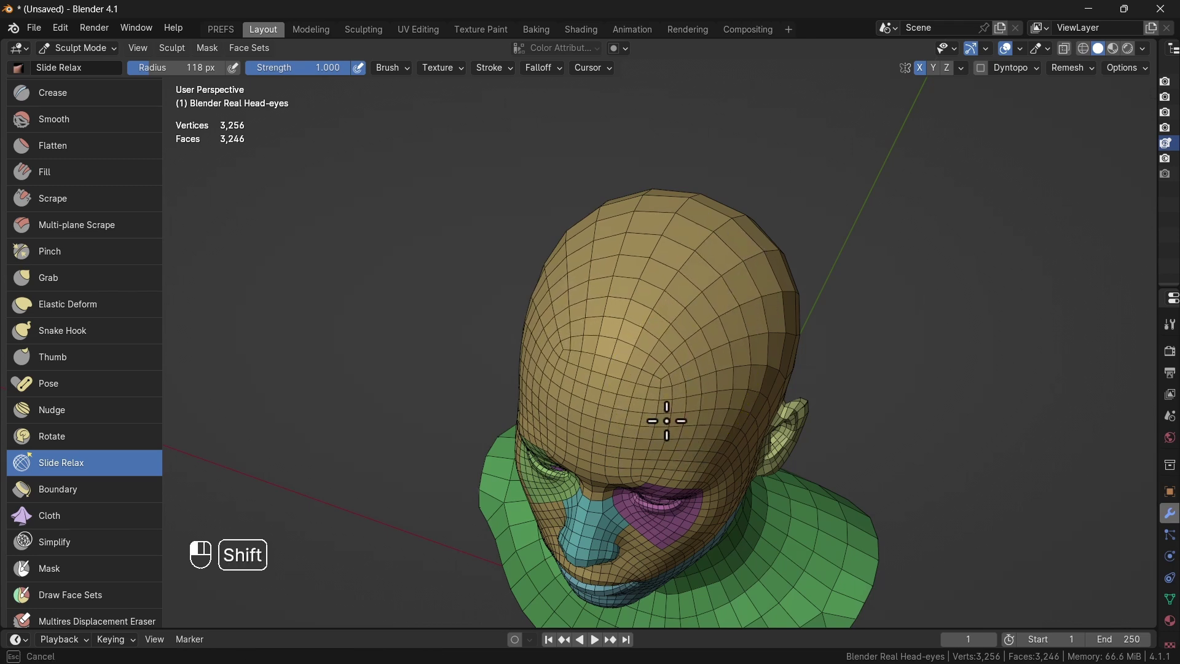
pyautogui.moveTo(667, 421)
pyautogui.mouseDown(button='middle')
pyautogui.moveTo(685, 285)
pyautogui.moveTo(750, 508)
pyautogui.moveTo(767, 356)
pyautogui.moveTo(789, 328)
pyautogui.moveTo(912, 326)
pyautogui.moveTo(751, 361)
pyautogui.moveTo(750, 298)
pyautogui.moveTo(706, 376)
pyautogui.moveTo(873, 344)
pyautogui.mouseUp(button='middle')
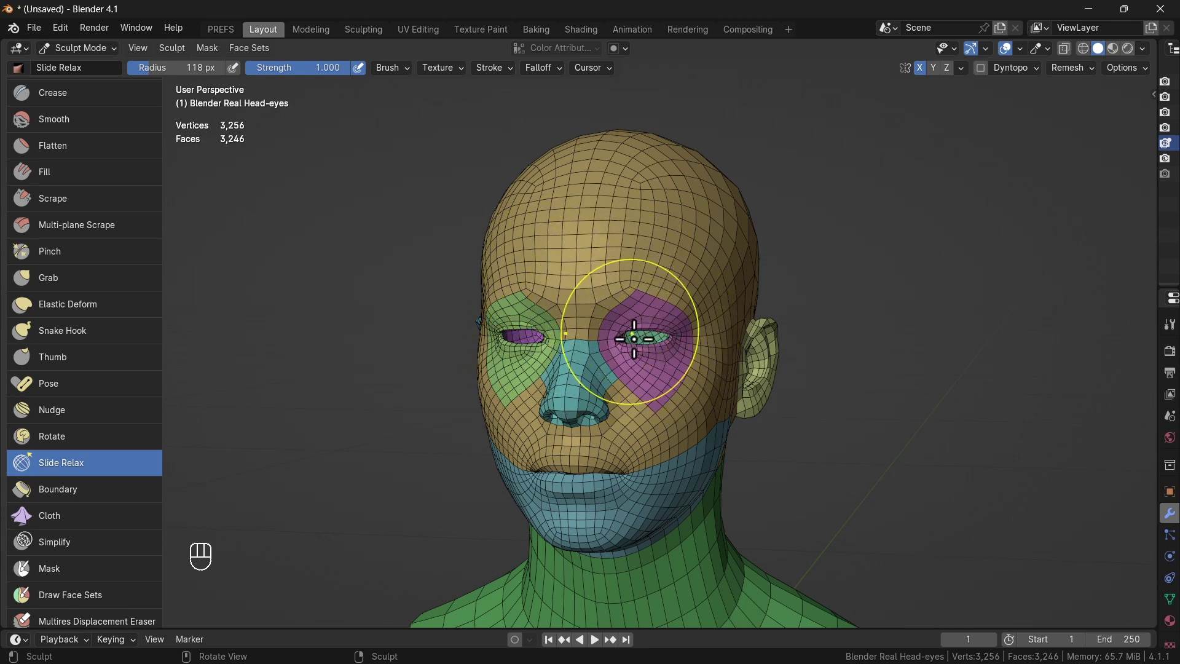
# Switch the head to Object Mode and turn off the wireframe overlay.
pyautogui.press('Tab')
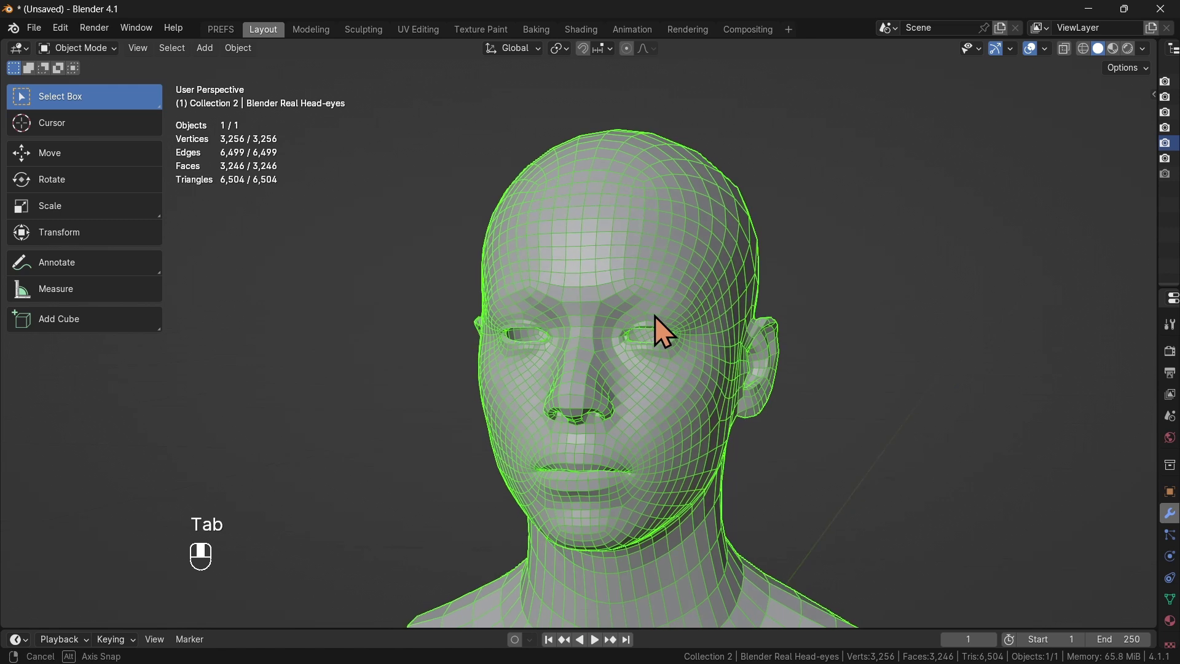
pyautogui.click(1046, 49)
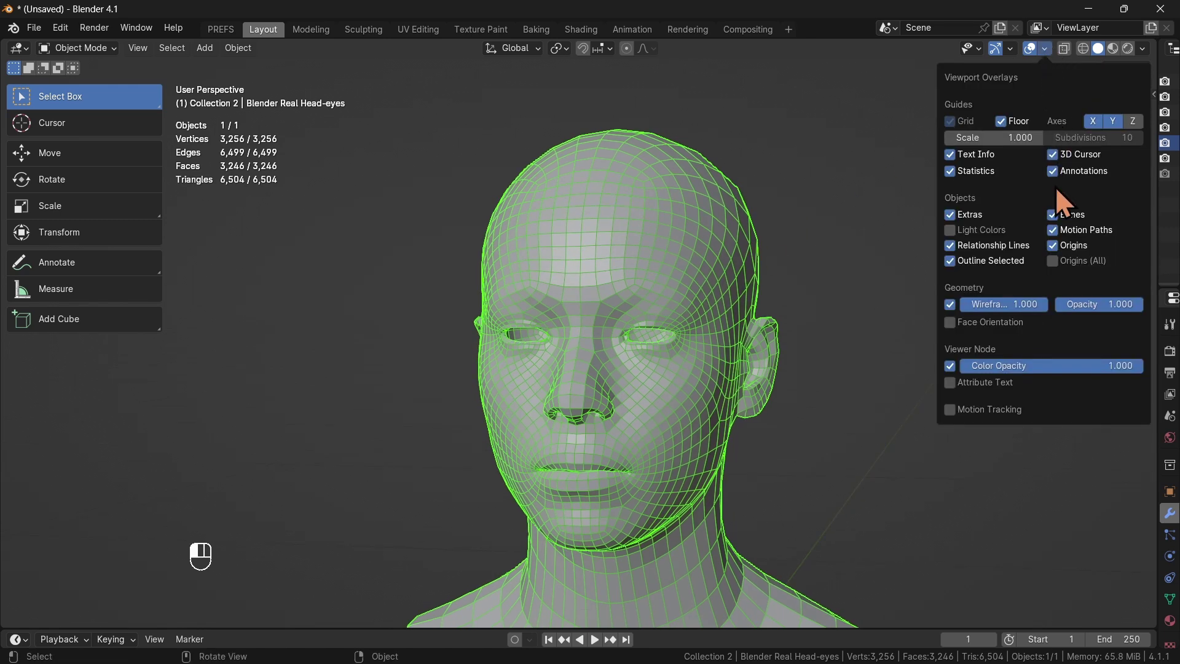
pyautogui.click(950, 305)
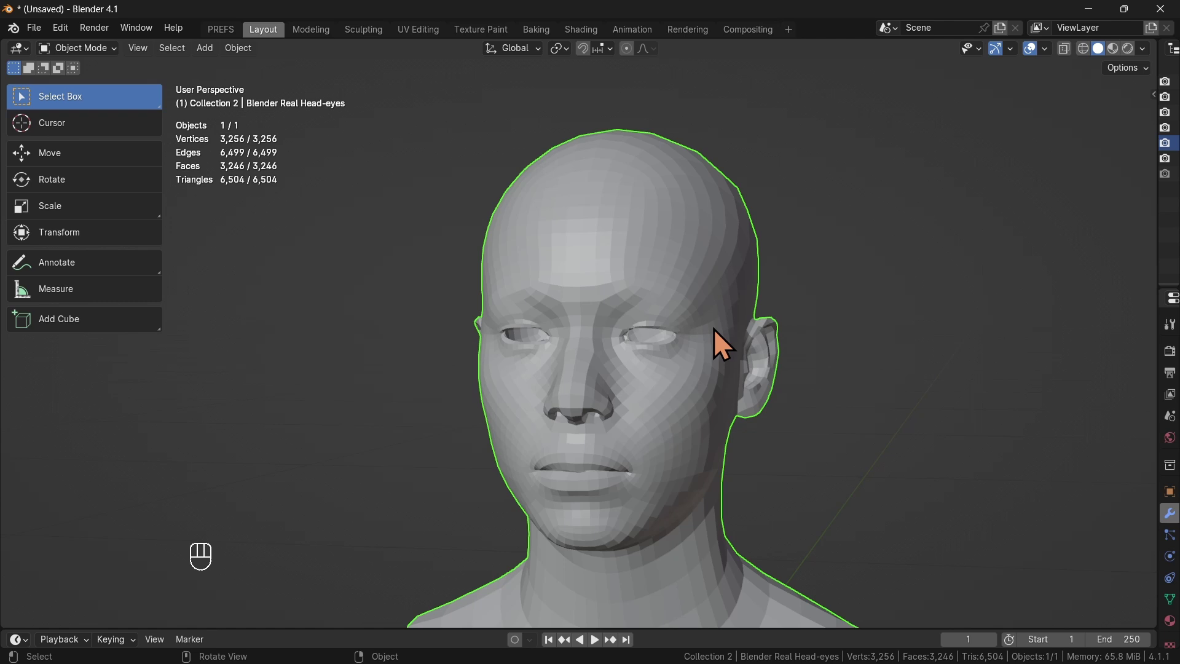
pyautogui.keyDown('alt'); pyautogui.moveTo(697, 327); pyautogui.dragTo(745, 323, button='middle'); pyautogui.keyUp('alt')
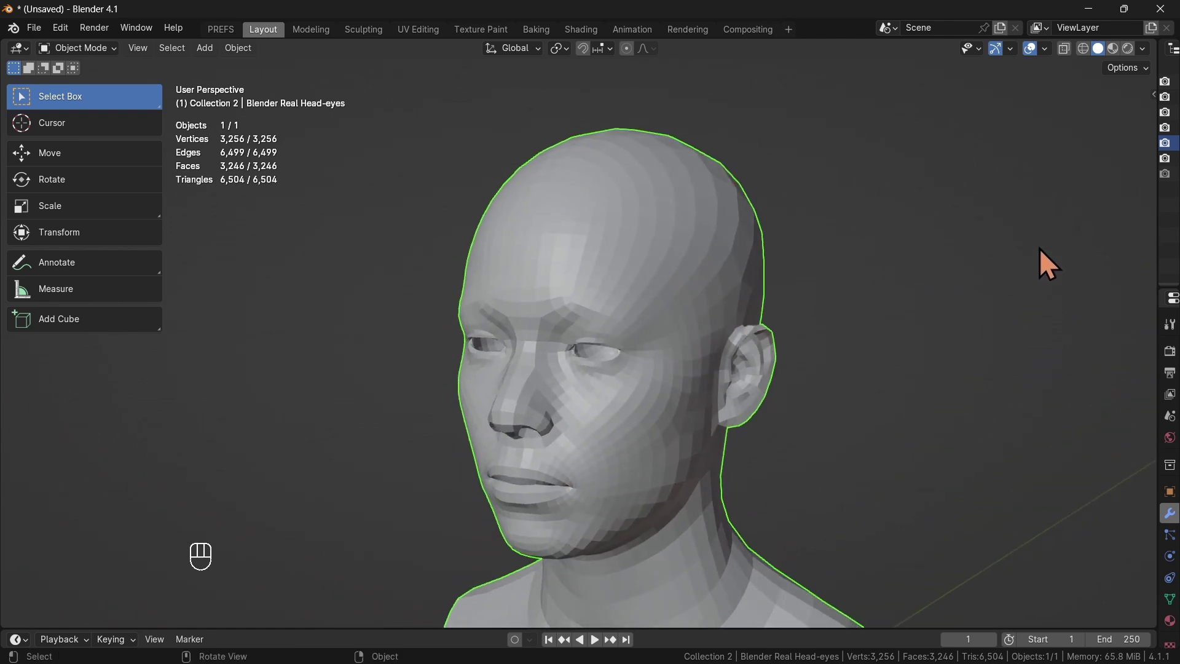
# Widen the Outliner and Properties area and delete the Blender Real Head-eyes object.
pyautogui.moveTo(1155, 211); pyautogui.dragTo(823, 237)
pyautogui.moveTo(486, 368); pyautogui.dragTo(417, 380, button='middle')
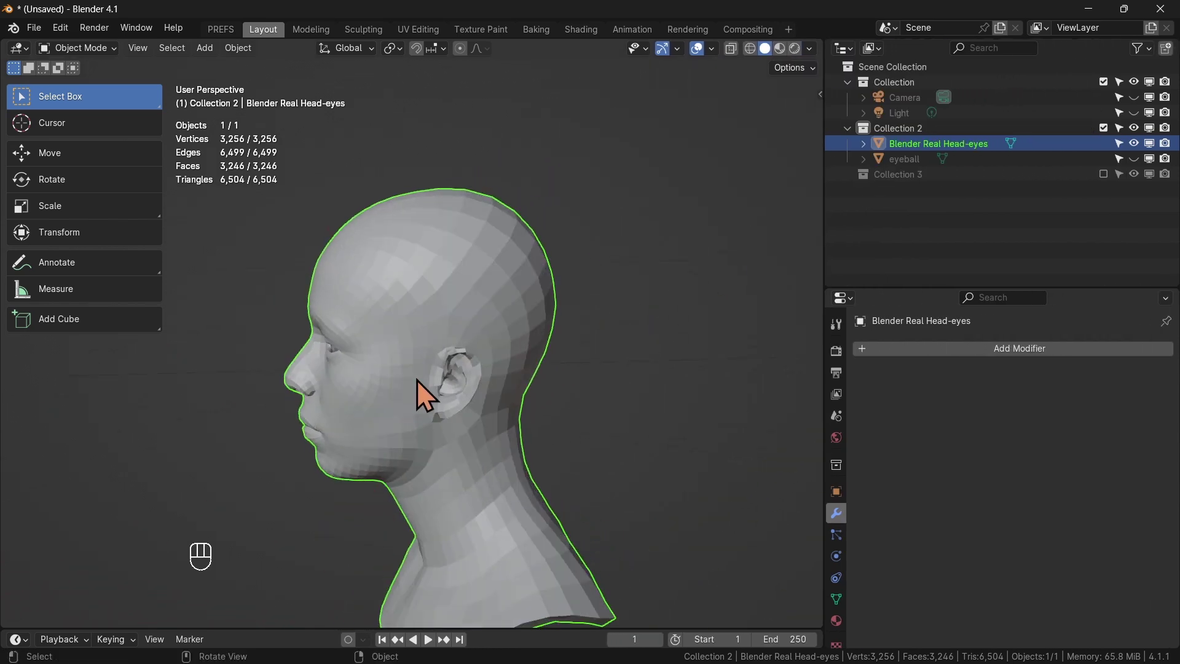
pyautogui.scroll(5, 430, 390)
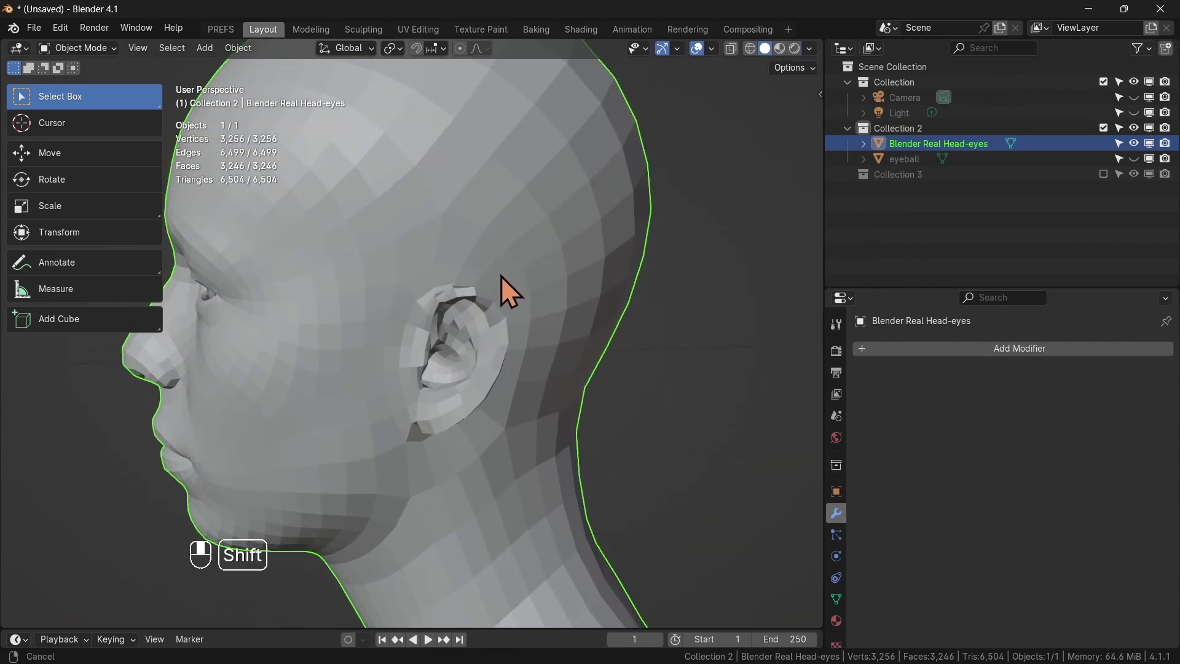
pyautogui.keyDown('shift'); pyautogui.moveTo(501, 275); pyautogui.dragTo(587, 340, button='middle'); pyautogui.keyUp('shift')
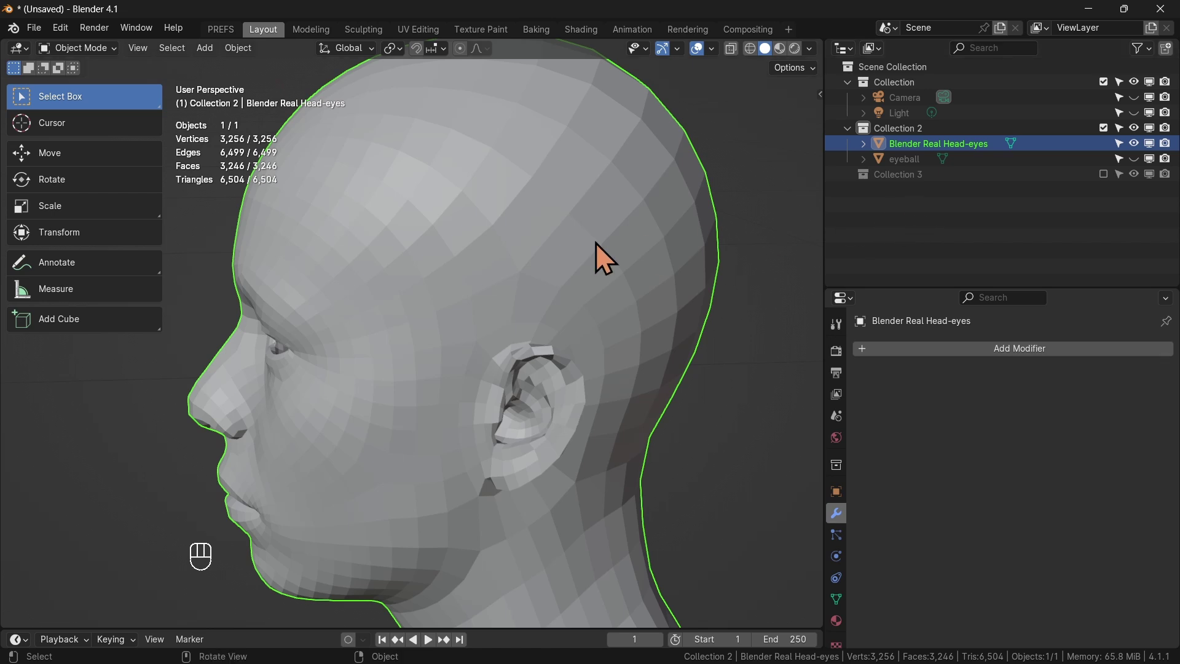
pyautogui.press('x')
pyautogui.click(534, 236)
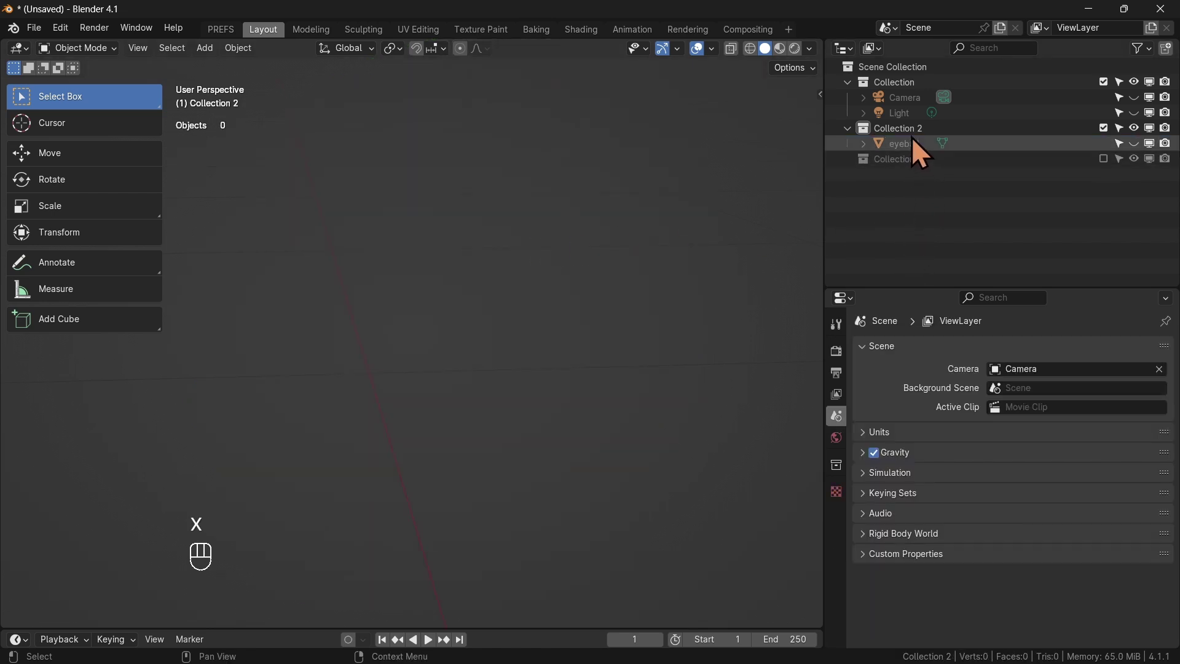
# Include Collection 3 in the view layer and select its Blender Real Head-no eyes object.
pyautogui.click(1103, 158)
pyautogui.moveTo(425, 327); pyautogui.dragTo(591, 290, button='middle')
pyautogui.click(593, 289)
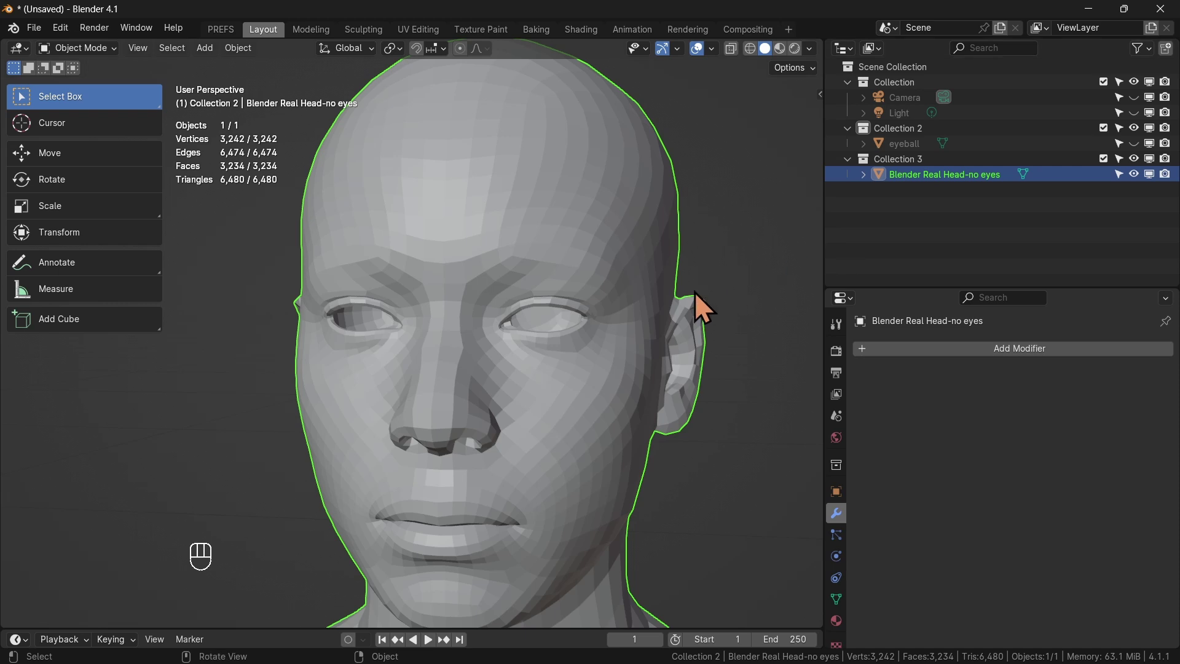
# Narrow the viewport's tool shelf to a single column of icons without labels.
pyautogui.moveTo(625, 274)
pyautogui.mouseDown(button='middle')
pyautogui.moveTo(622, 259)
pyautogui.moveTo(603, 267)
pyautogui.moveTo(655, 258)
pyautogui.moveTo(640, 261)
pyautogui.mouseUp(button='middle')
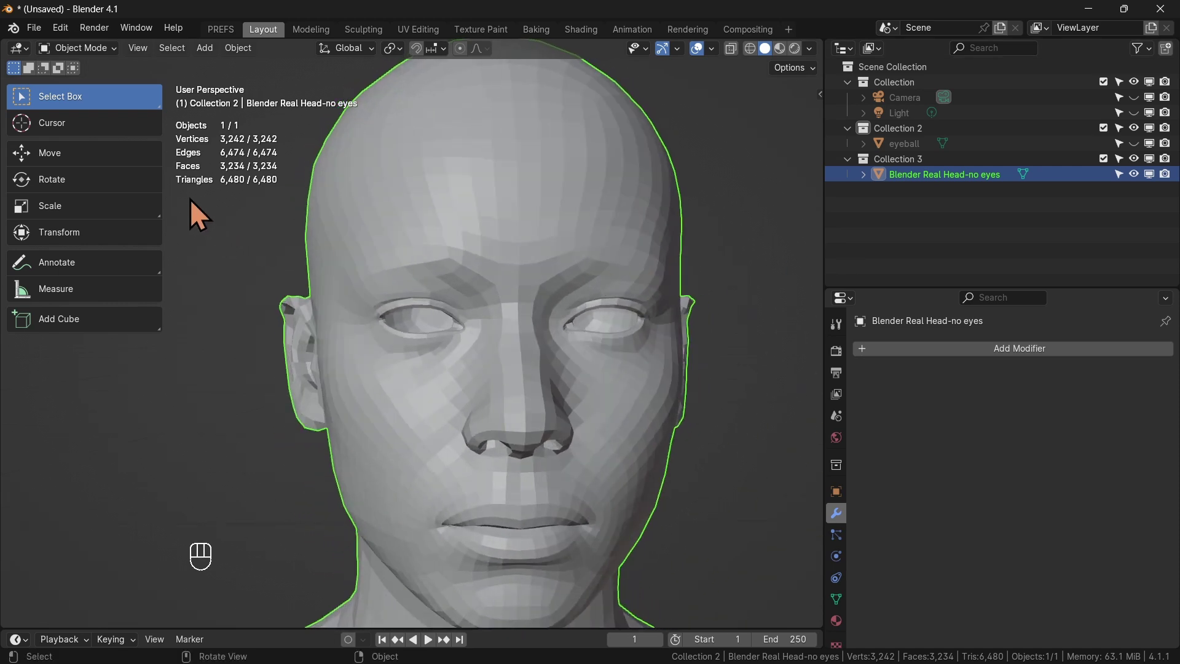
pyautogui.moveTo(162, 183); pyautogui.dragTo(24, 184)
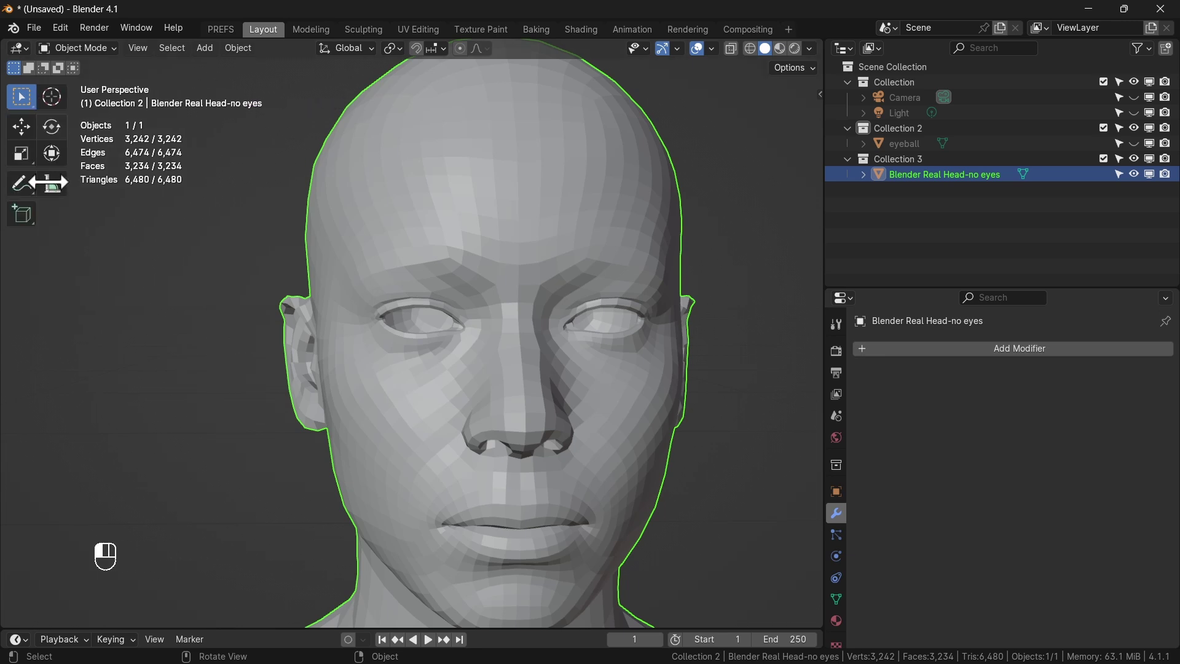
pyautogui.moveTo(618, 297); pyautogui.dragTo(599, 301, button='middle')
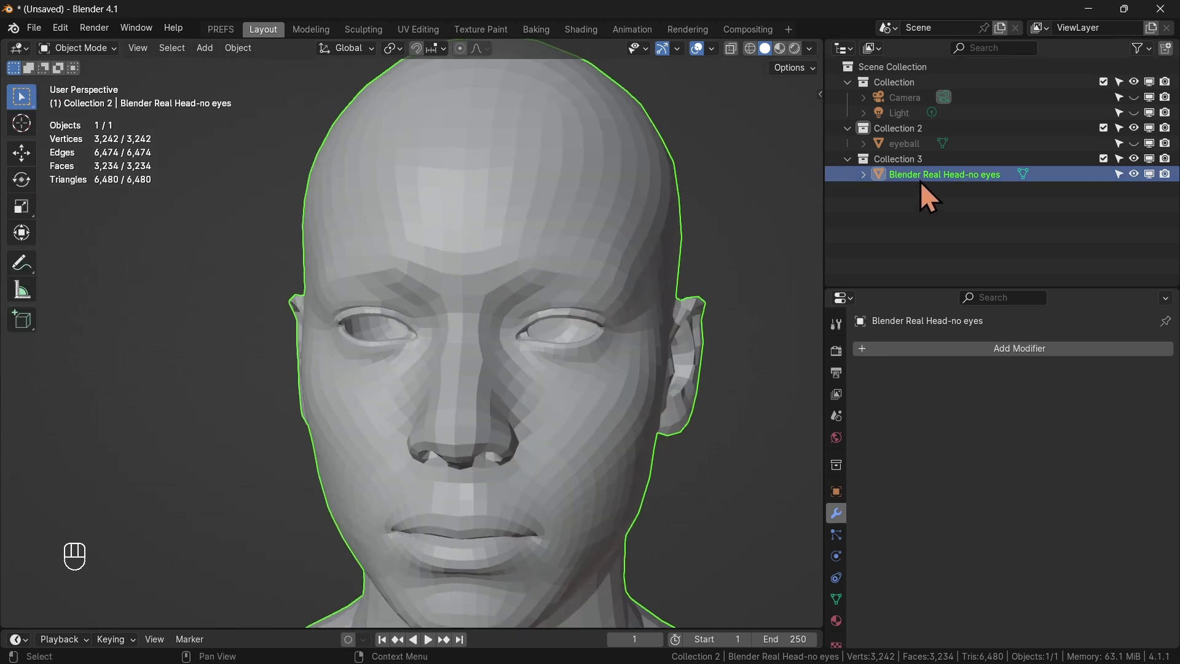
# Duplicate the Blender Real Head-no eyes object, keeping the copy in the original's position.
pyautogui.click(899, 129)
pyautogui.rightClick(898, 130)
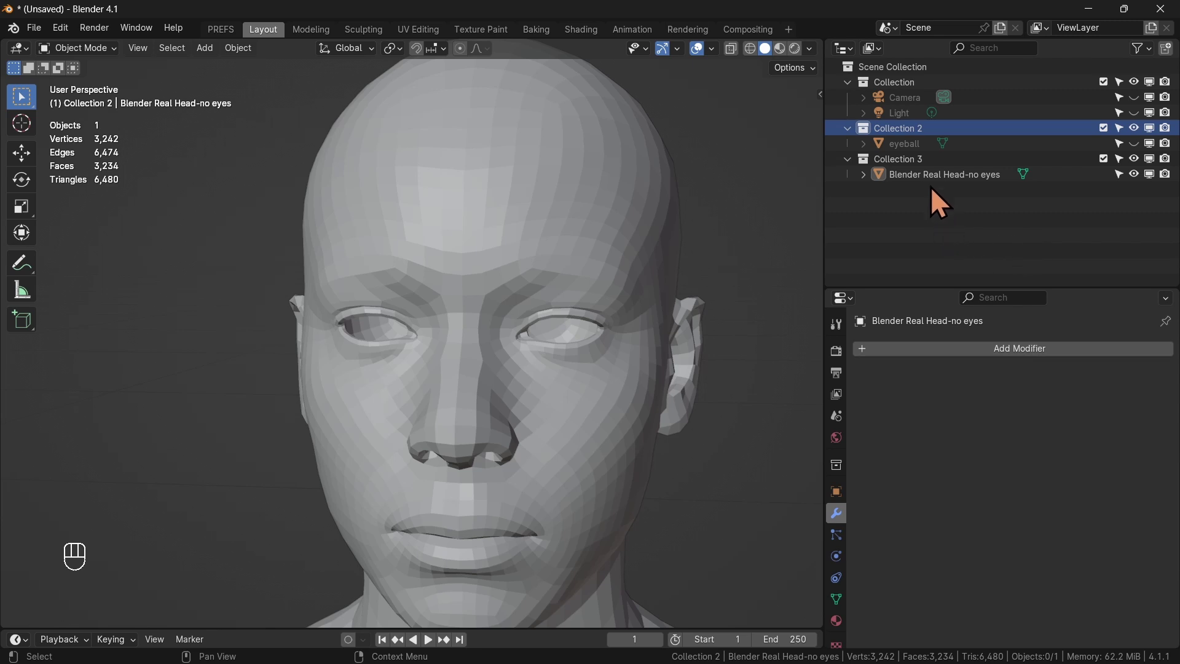
pyautogui.click(920, 175)
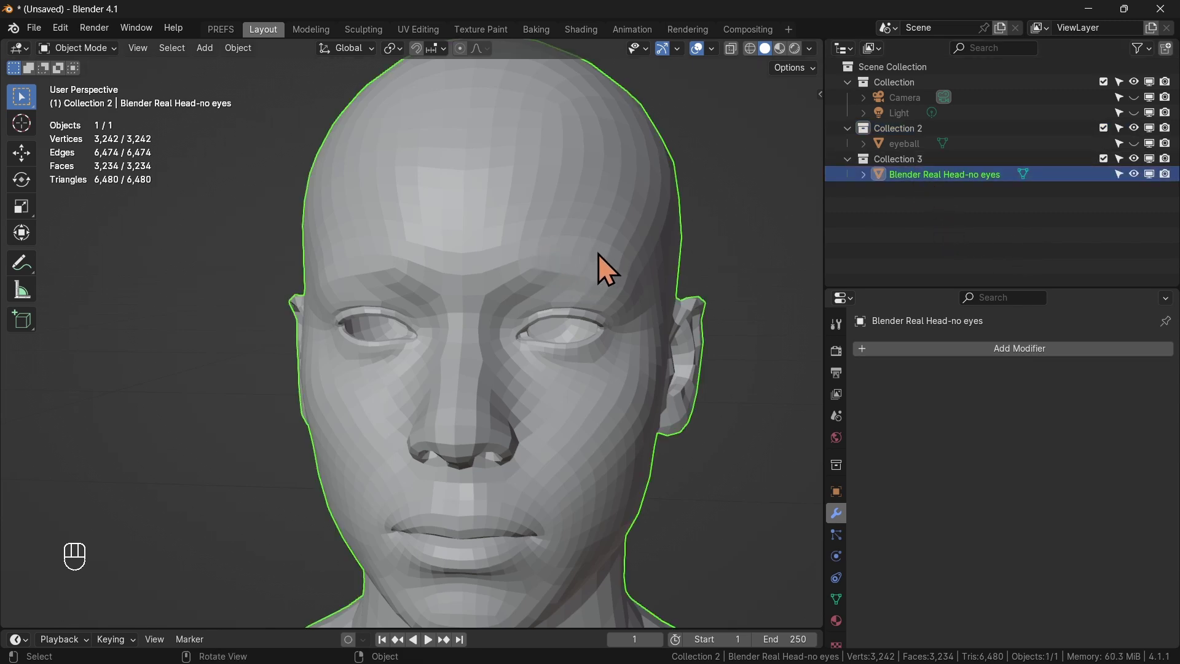
pyautogui.hotkey('shift', 'd')
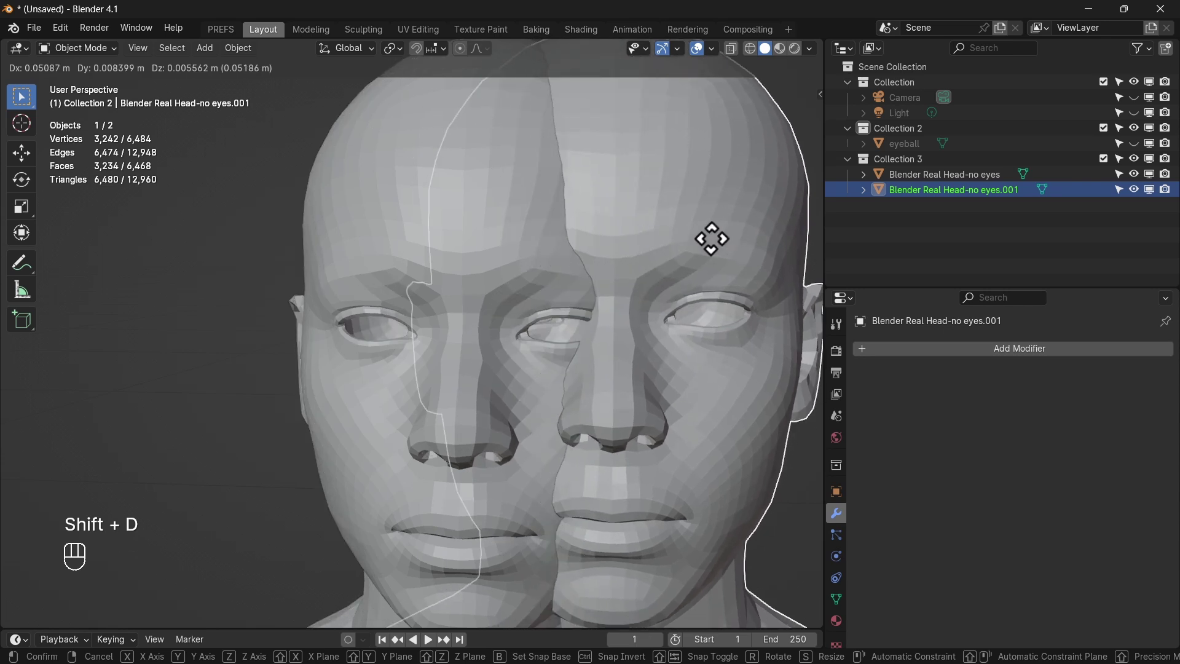
pyautogui.rightClick(712, 239)
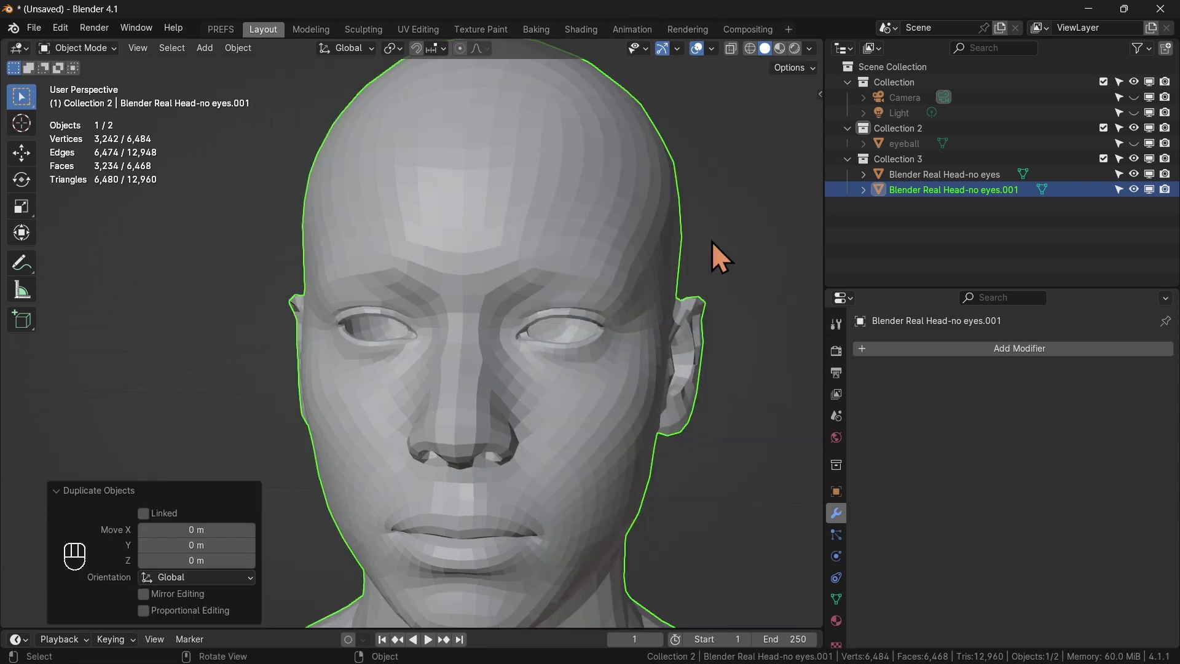
# Rename the duplicated head to Blender Real Head-no eyes001.
pyautogui.doubleClick(990, 190)
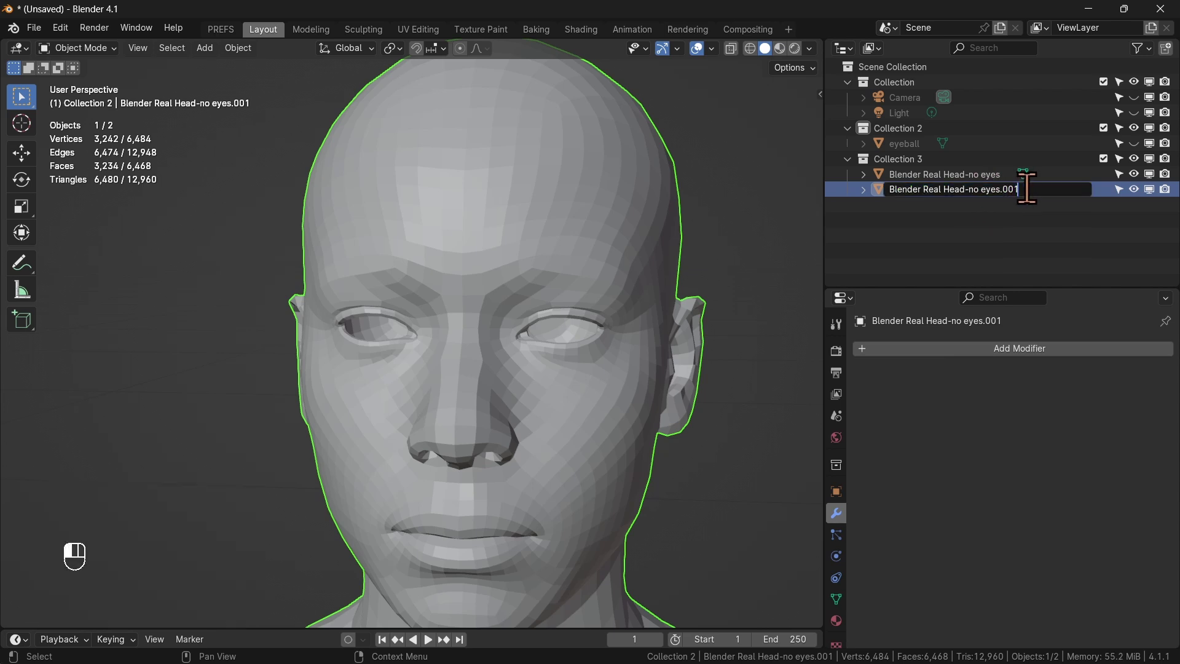
pyautogui.press('BackSpace')
pyautogui.press('BackSpace')
pyautogui.press('BackSpace')
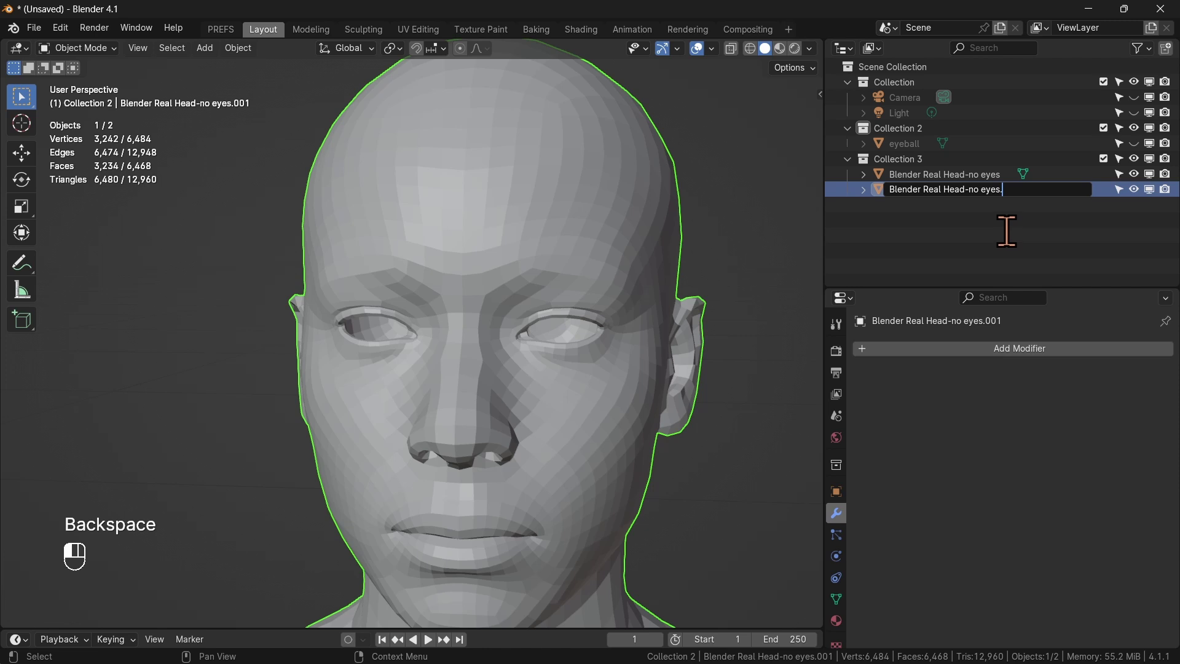
pyautogui.press('BackSpace')
pyautogui.write('0')
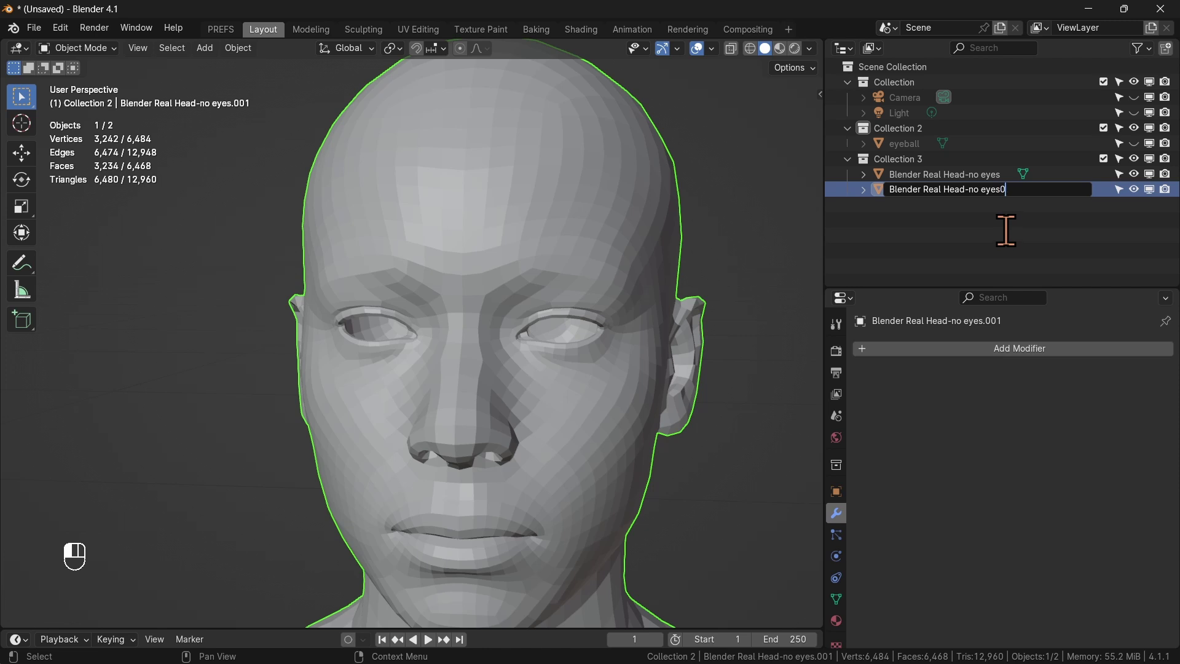
pyautogui.write('01')
pyautogui.press('Return')
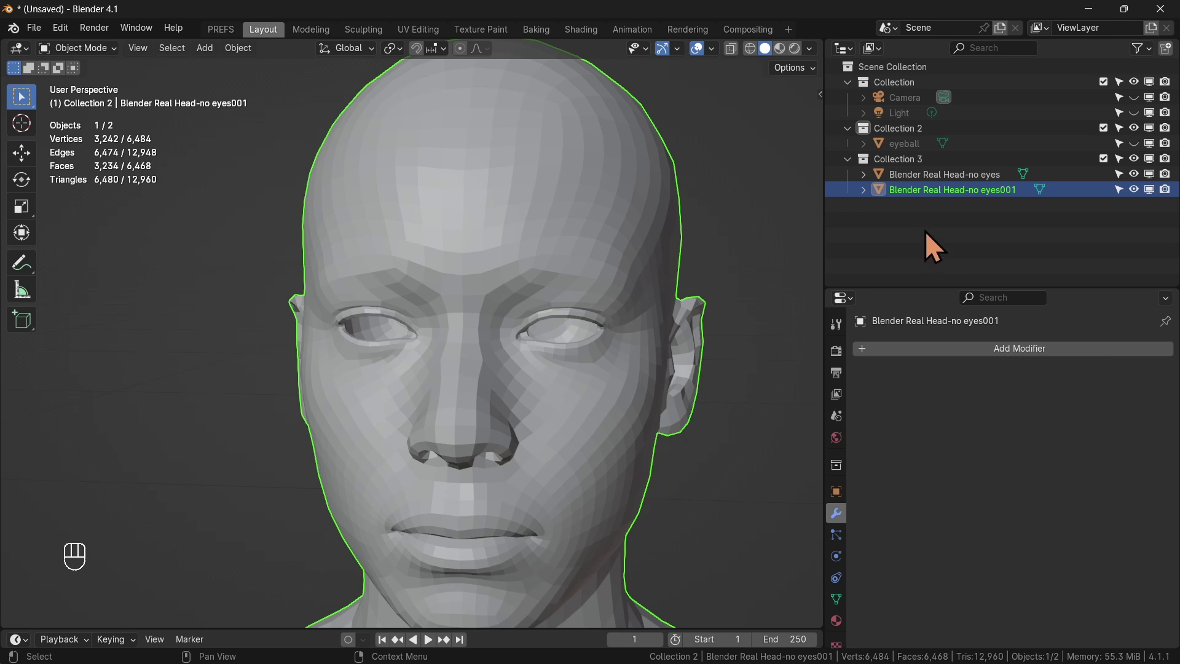
# Make Blender Real Head-no eyes001 unselectable and select the original Blender Real Head-no eyes object.
pyautogui.click(1119, 190)
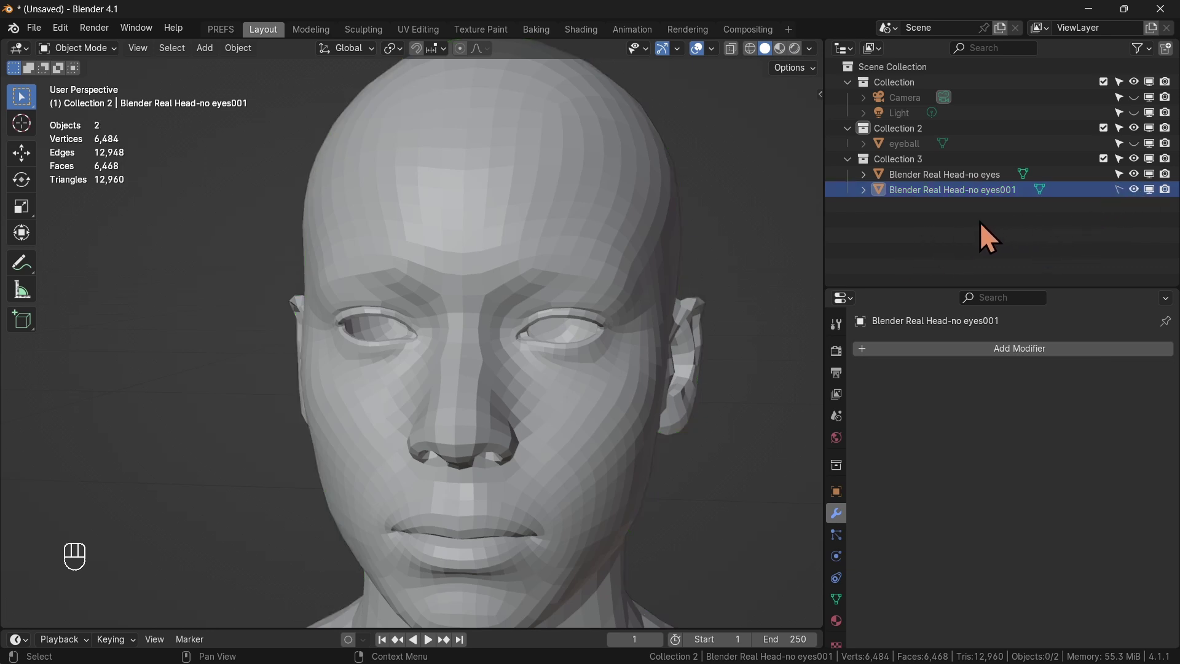
pyautogui.click(921, 176)
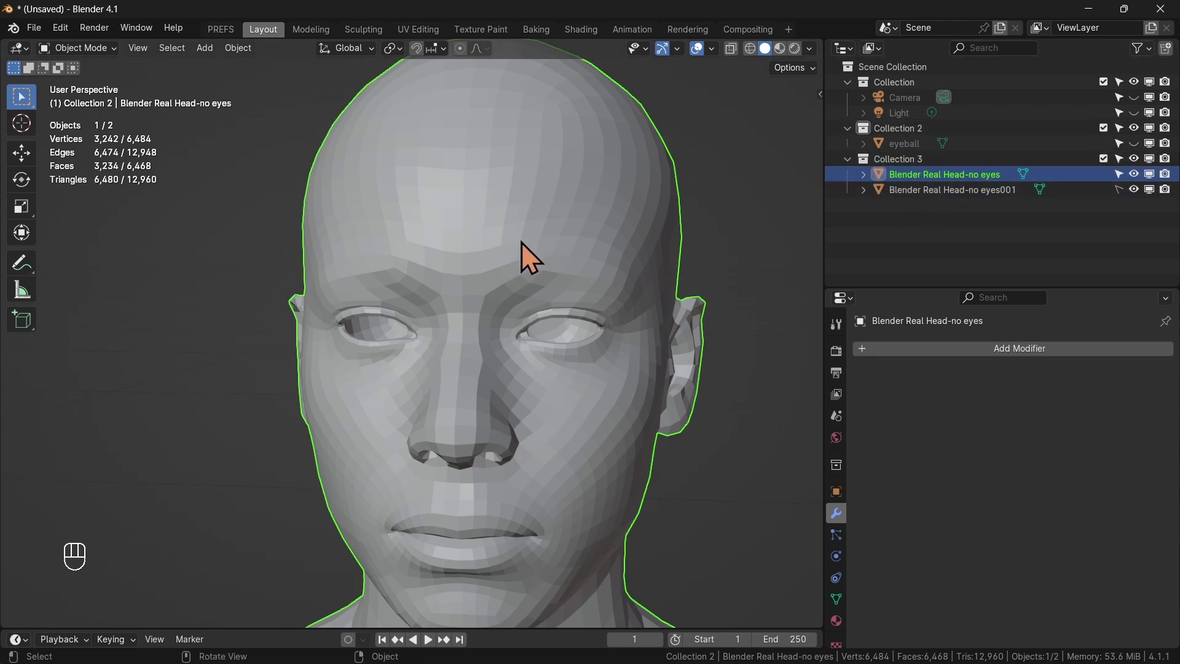
pyautogui.scroll(-2, 532, 216)
pyautogui.moveTo(599, 283)
pyautogui.mouseDown(button='middle')
pyautogui.moveTo(562, 316)
pyautogui.moveTo(596, 290)
pyautogui.mouseUp(button='middle')
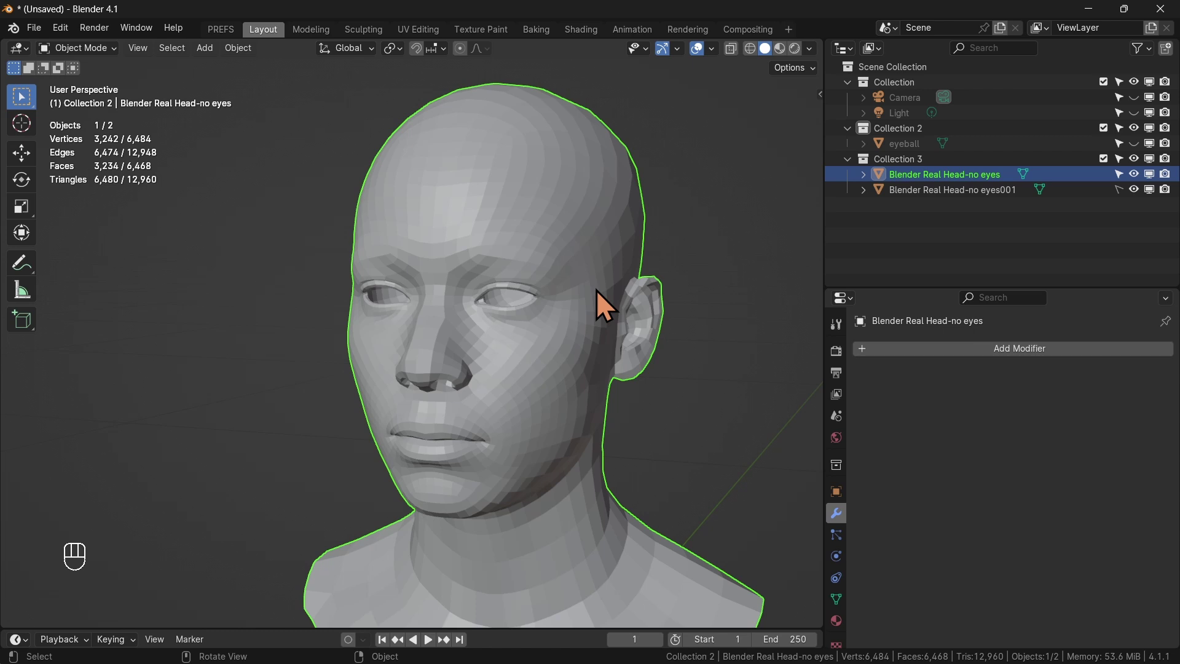
pyautogui.scroll(-2, 563, 295)
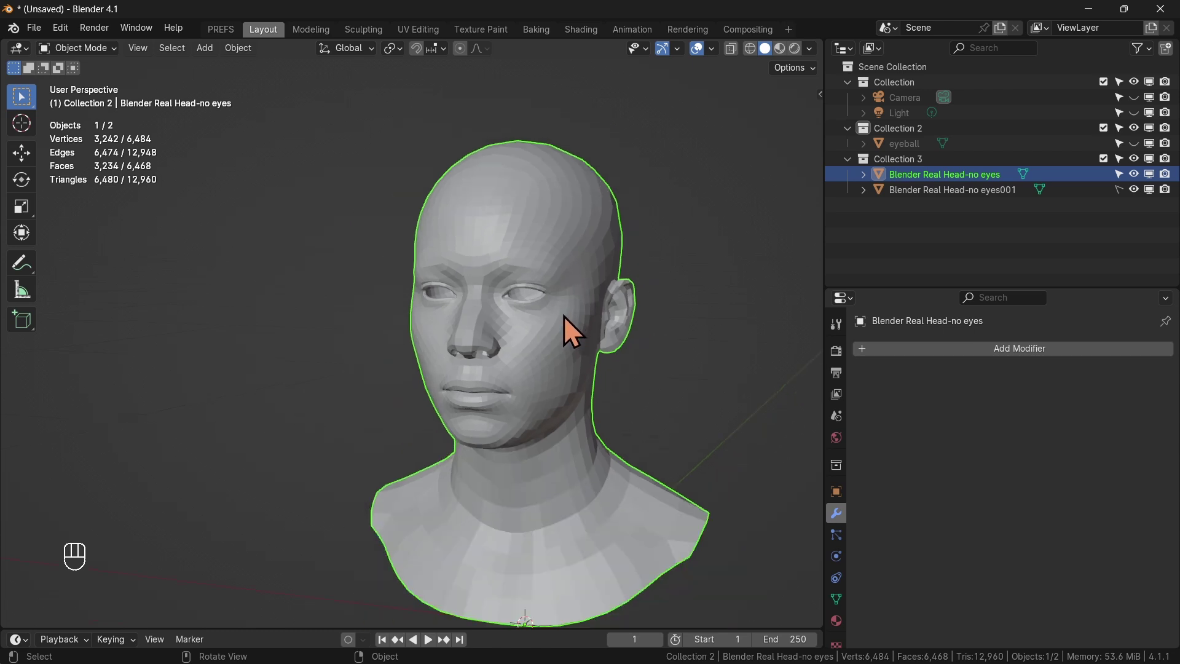
pyautogui.keyDown('shift'); pyautogui.moveTo(563, 316); pyautogui.dragTo(523, 313, button='middle'); pyautogui.keyUp('shift')
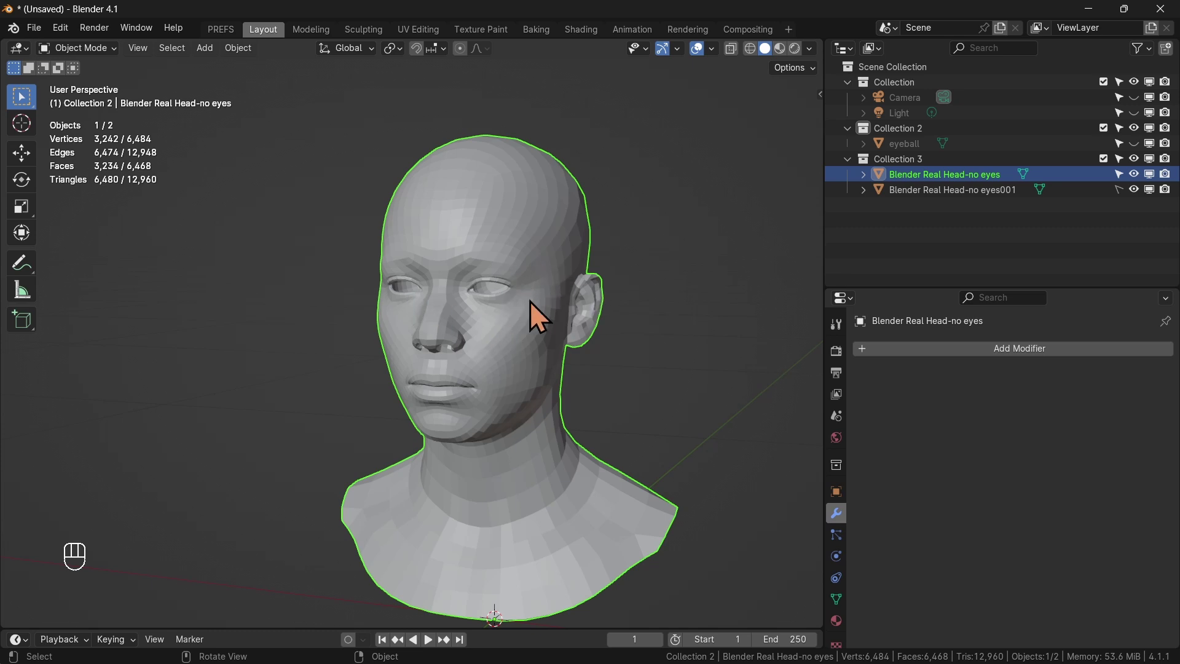
pyautogui.moveTo(530, 301)
pyautogui.mouseDown(button='middle')
pyautogui.moveTo(559, 297)
pyautogui.moveTo(547, 301)
pyautogui.mouseUp(button='middle')
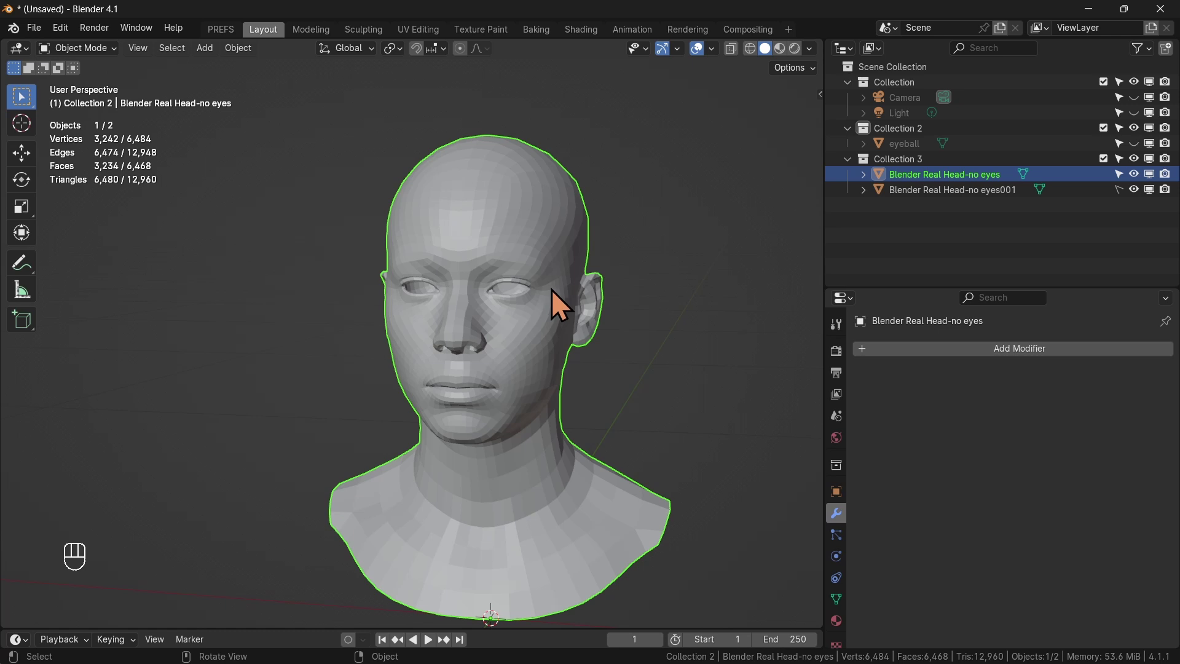
pyautogui.doubleClick(573, 16)
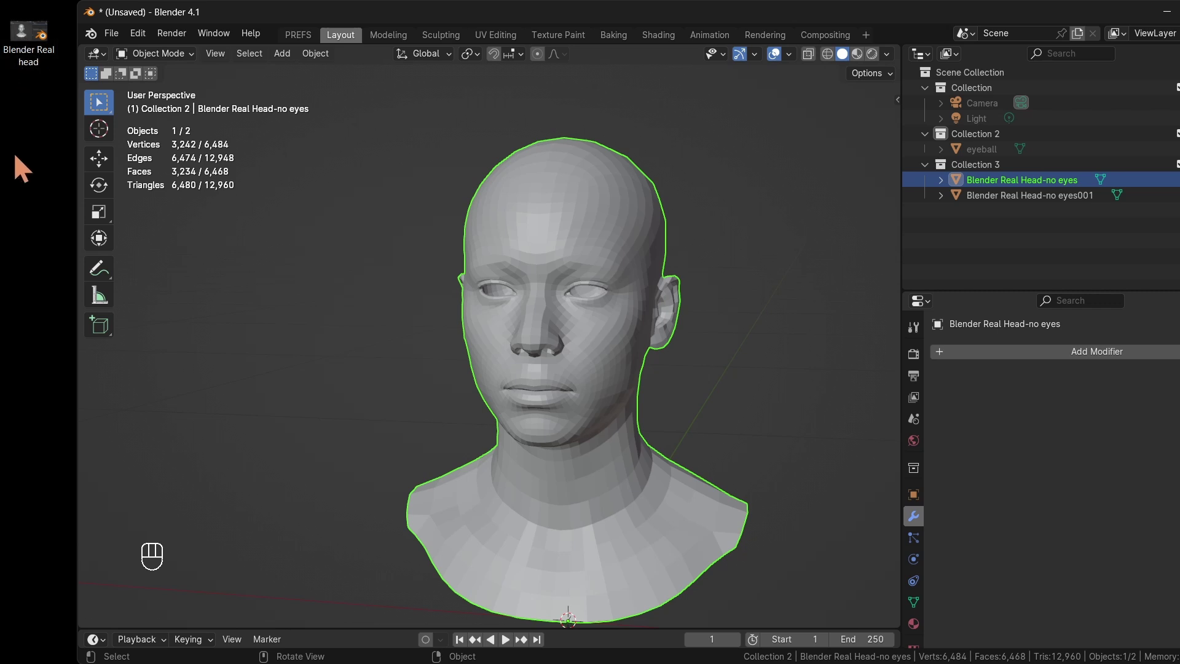
pyautogui.doubleClick(1090, 13)
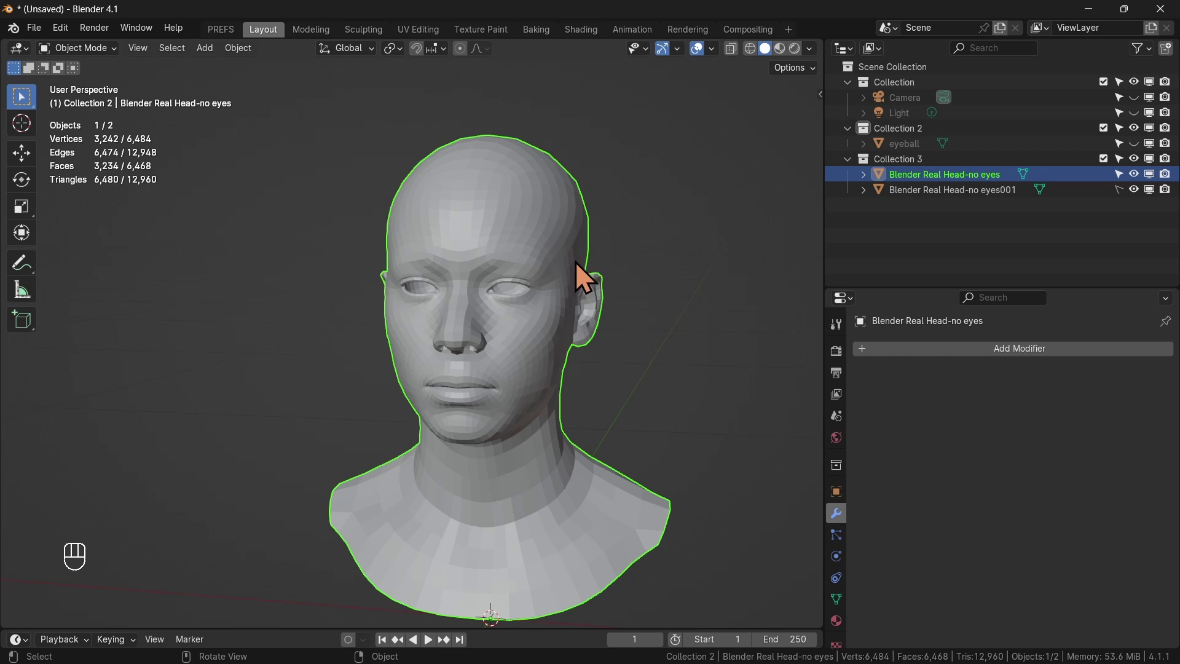
# Unhide the Camera object and clear its location so it sits at the world origin.
pyautogui.press('KP_0')
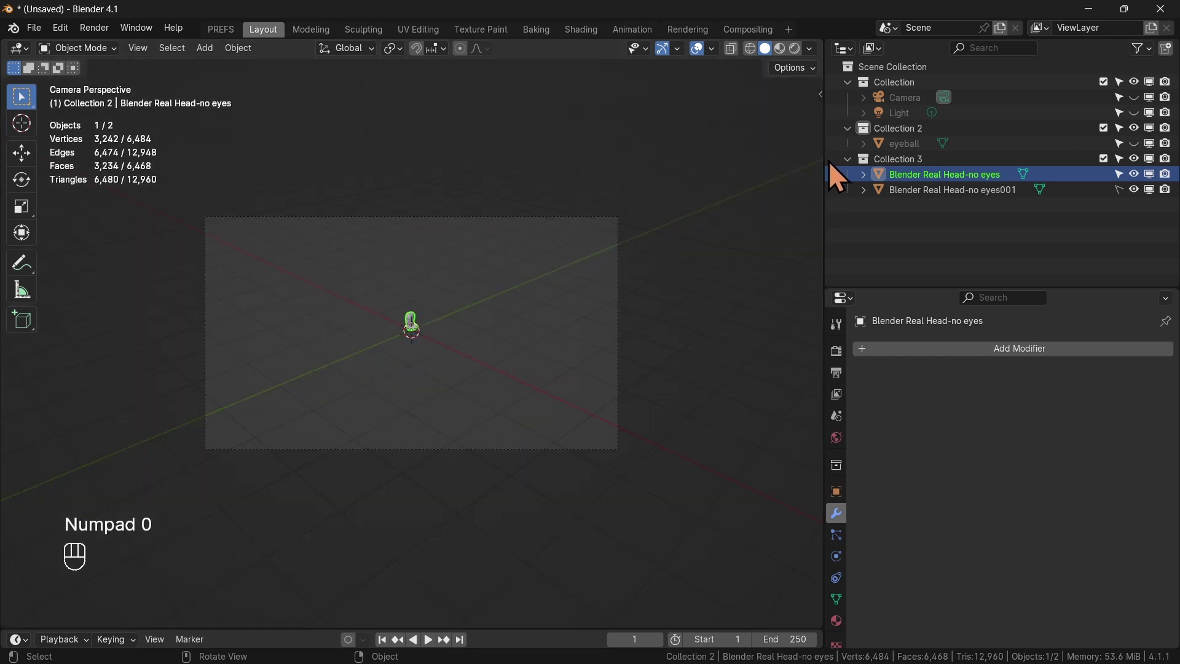
pyautogui.click(1135, 97)
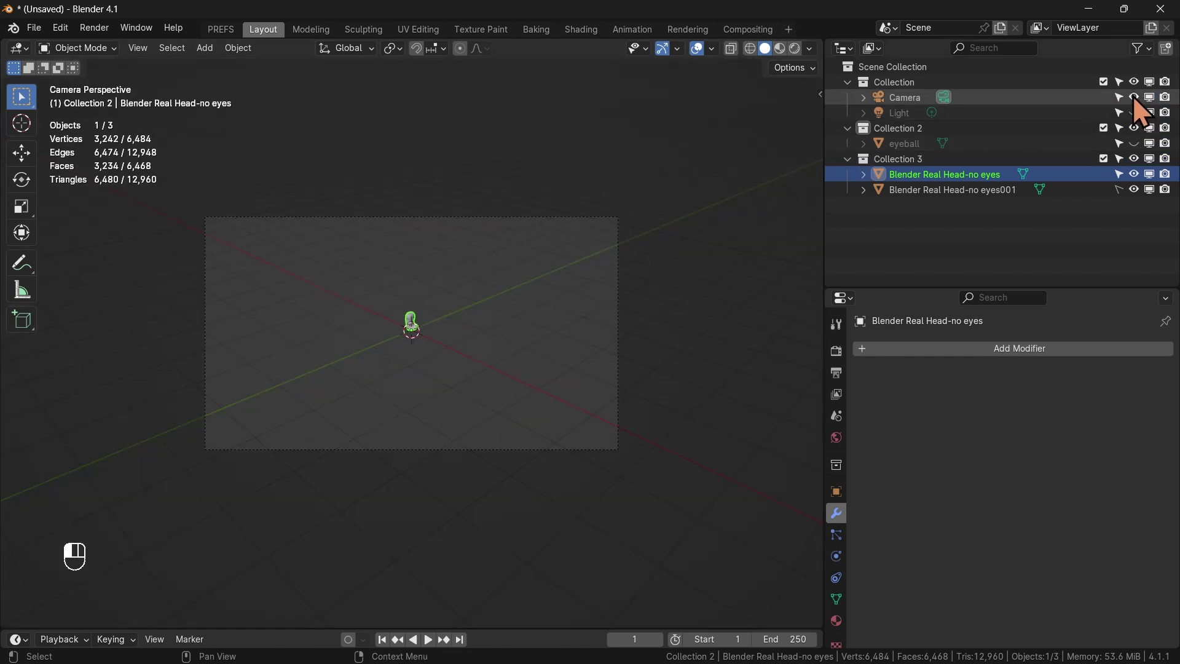
pyautogui.click(906, 98)
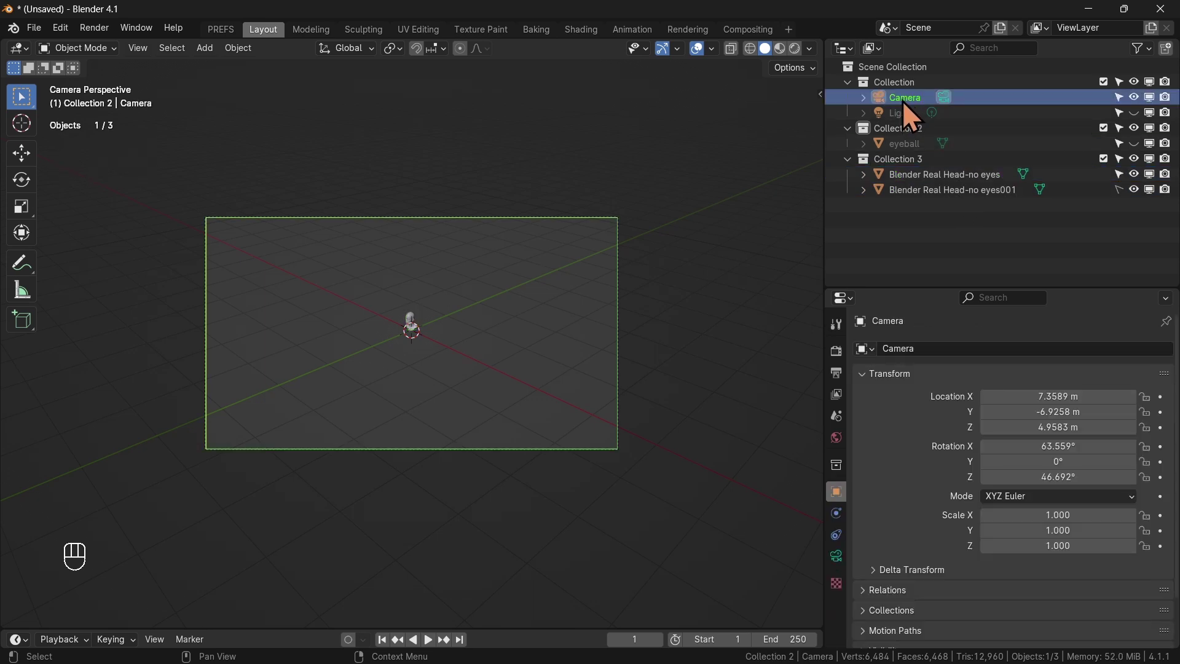
pyautogui.moveTo(475, 301); pyautogui.dragTo(426, 331, button='middle')
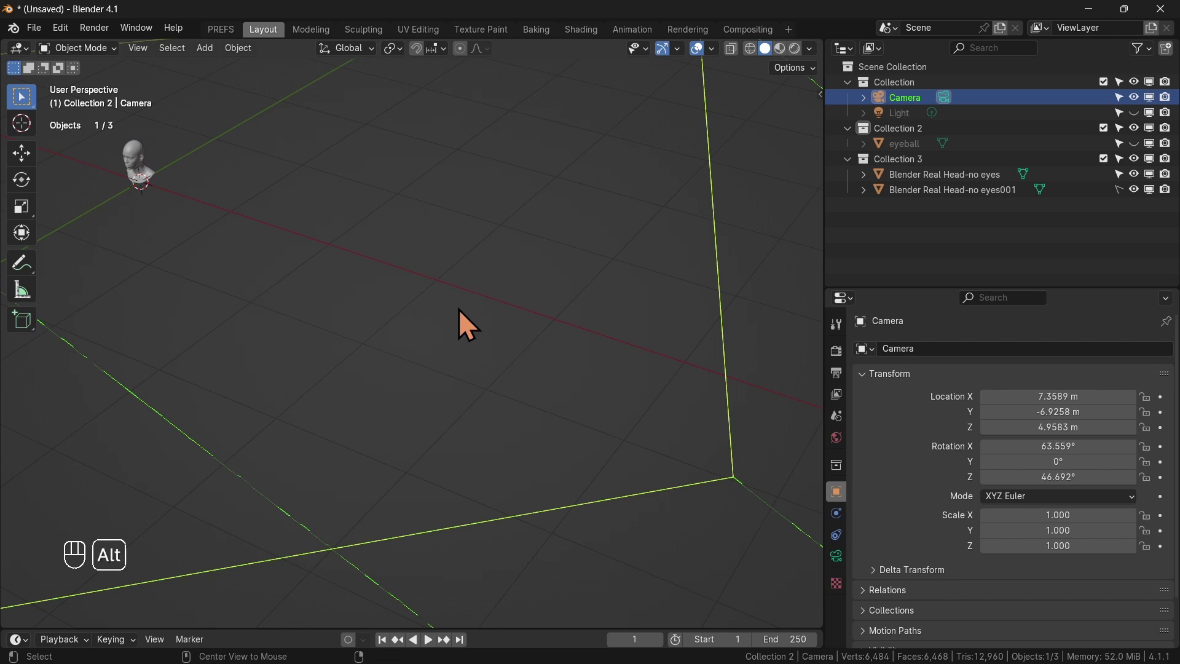
pyautogui.hotkey('alt', 'g')
pyautogui.keyDown('shift'); pyautogui.moveTo(246, 281); pyautogui.dragTo(577, 363, button='middle'); pyautogui.keyUp('shift')
pyautogui.keyDown('shift'); pyautogui.moveTo(174, 300); pyautogui.dragTo(522, 397, button='middle'); pyautogui.keyUp('shift')
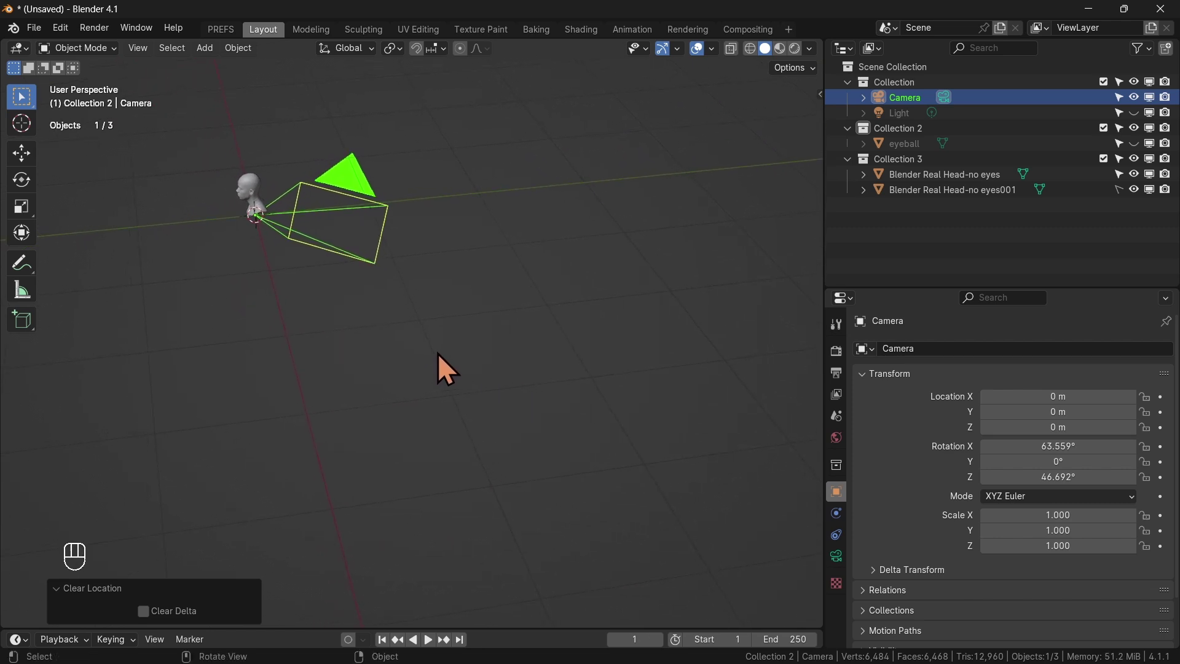
pyautogui.press('shift')
pyautogui.press('shift')
pyautogui.press('shift')
pyautogui.press('shift')
pyautogui.press('shift')
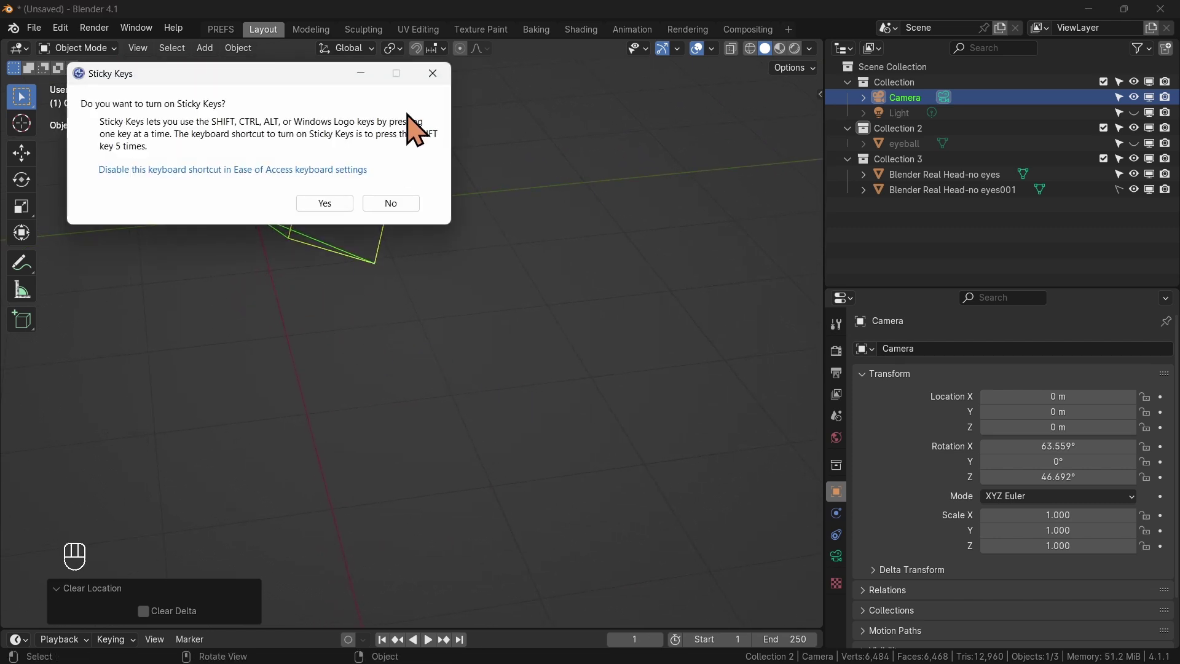
pyautogui.click(434, 74)
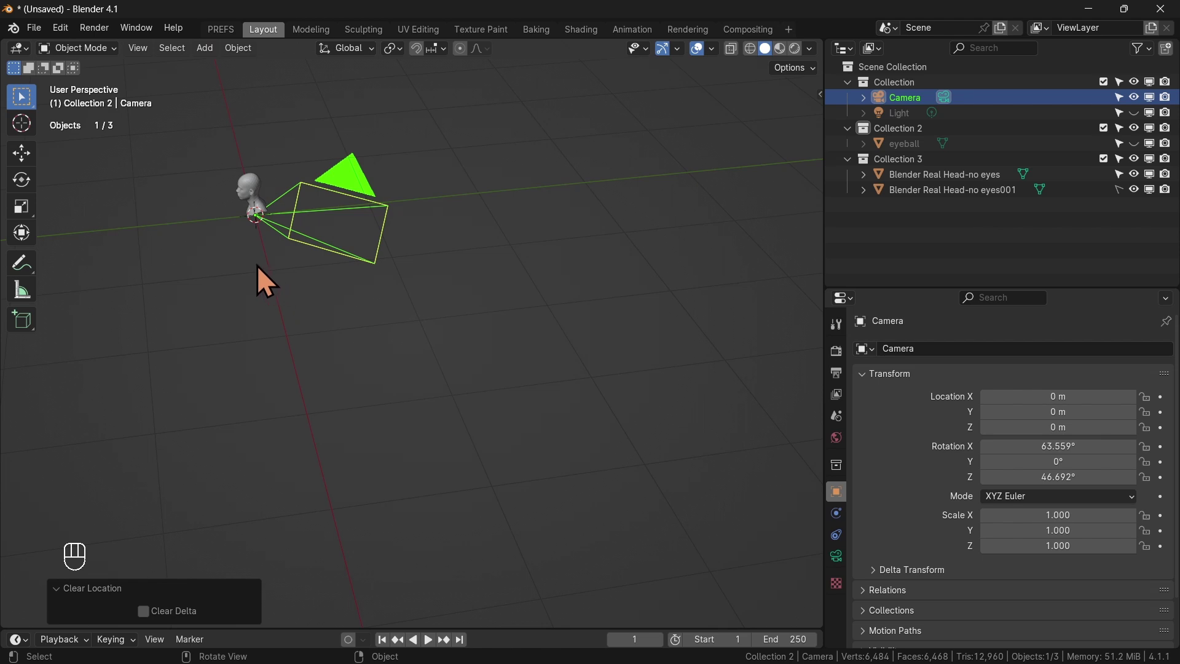
# Reselect the Camera beside the head and clear its rotation on all axes.
pyautogui.moveTo(234, 260)
pyautogui.keyDown('shift'); pyautogui.mouseDown(button='middle')
pyautogui.moveTo(393, 346)
pyautogui.moveTo(706, 566)
pyautogui.moveTo(645, 528)
pyautogui.mouseUp(button='middle'); pyautogui.keyUp('shift')
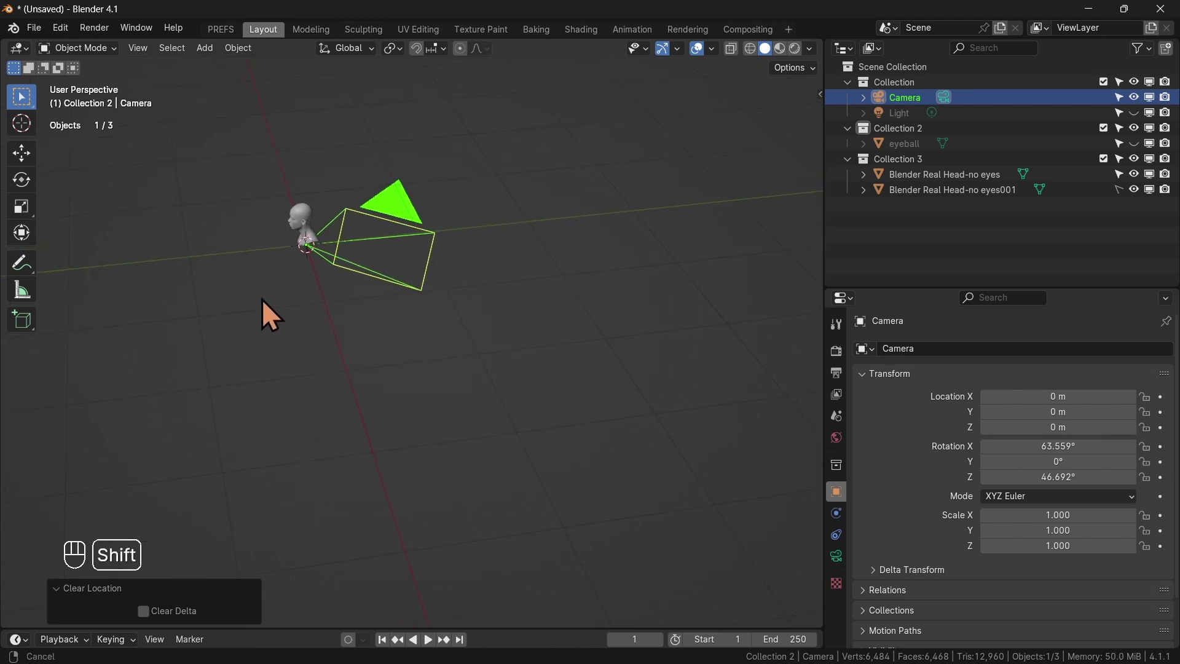
pyautogui.moveTo(264, 311)
pyautogui.keyDown('shift'); pyautogui.mouseDown(button='middle')
pyautogui.moveTo(523, 438)
pyautogui.moveTo(666, 533)
pyautogui.mouseUp(button='middle'); pyautogui.keyUp('shift')
pyautogui.moveTo(363, 242)
pyautogui.keyDown('shift'); pyautogui.mouseDown(button='middle')
pyautogui.moveTo(413, 305)
pyautogui.moveTo(473, 345)
pyautogui.mouseUp(button='middle'); pyautogui.keyUp('shift')
pyautogui.click(361, 255)
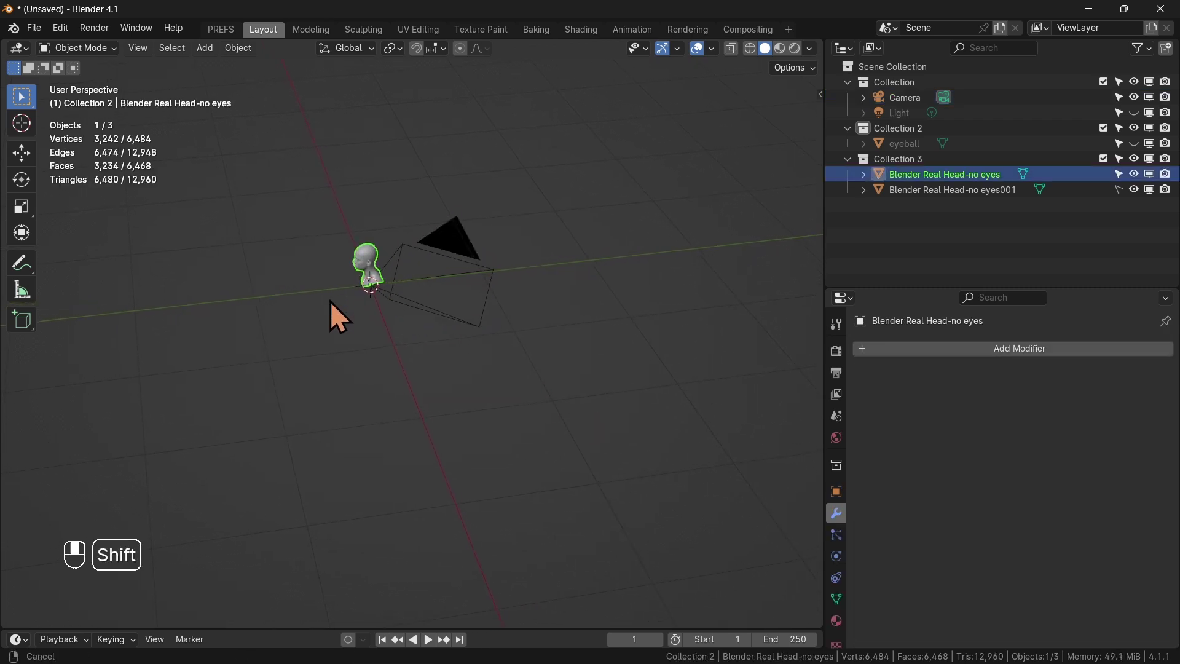
pyautogui.keyDown('shift'); pyautogui.moveTo(338, 316); pyautogui.dragTo(493, 363, button='middle'); pyautogui.keyUp('shift')
pyautogui.click(475, 300)
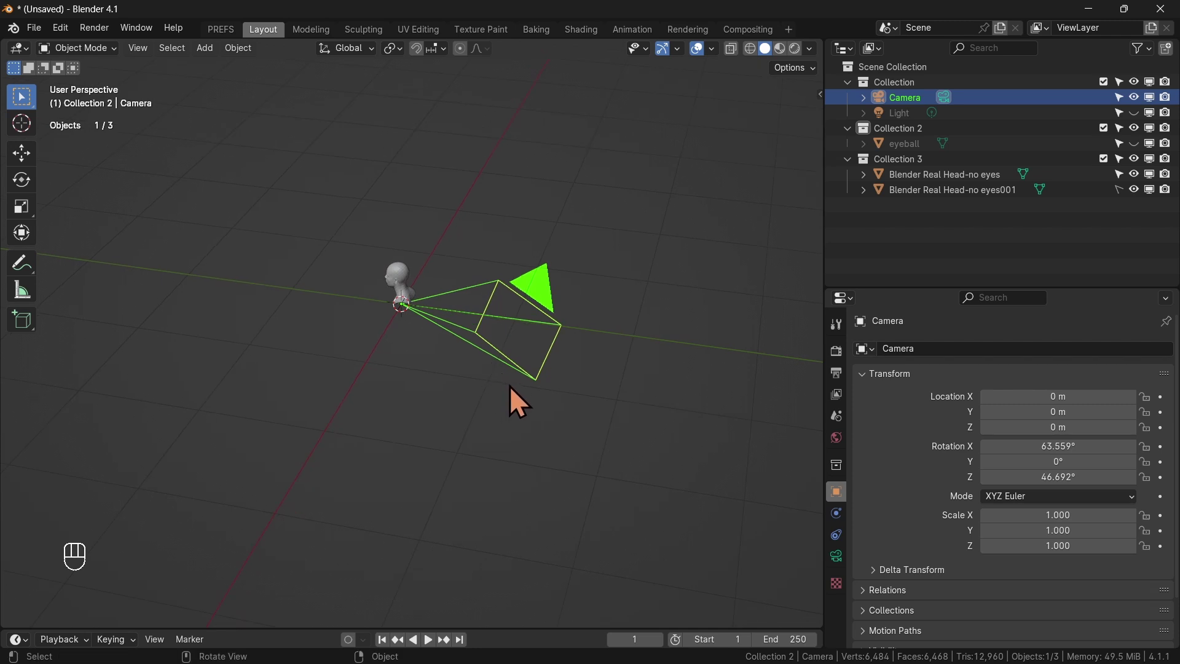
pyautogui.hotkey('alt', 'r')
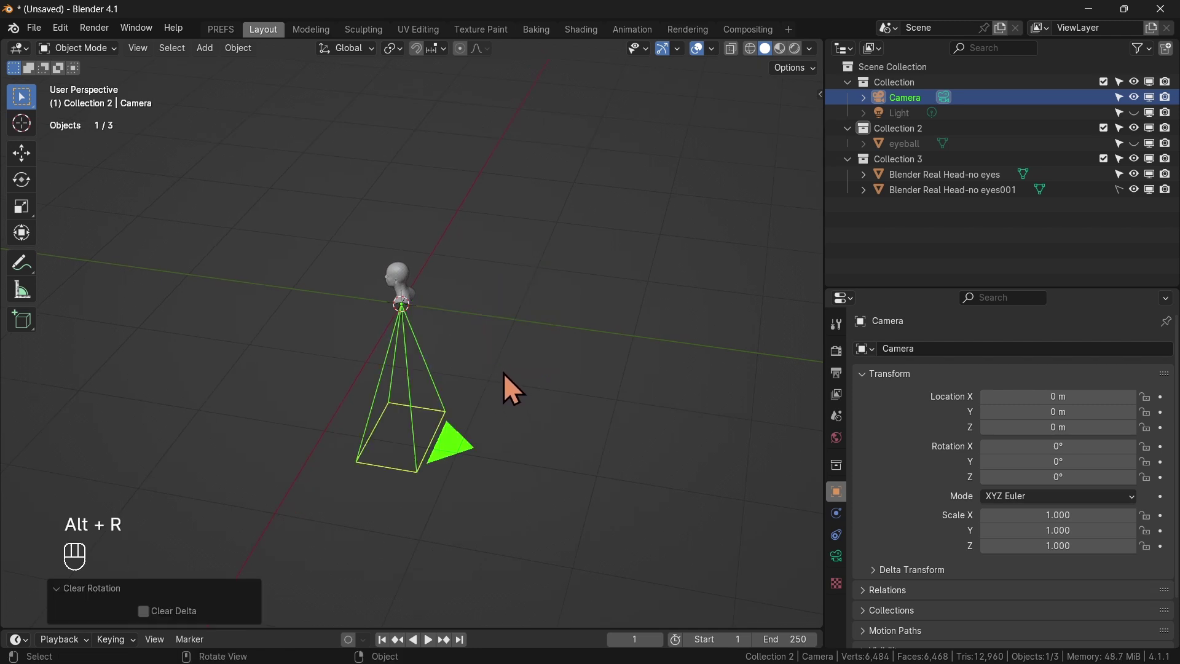
# Rotate the Camera in the right orthographic view to an X rotation of 90°.
pyautogui.press('KP_3')
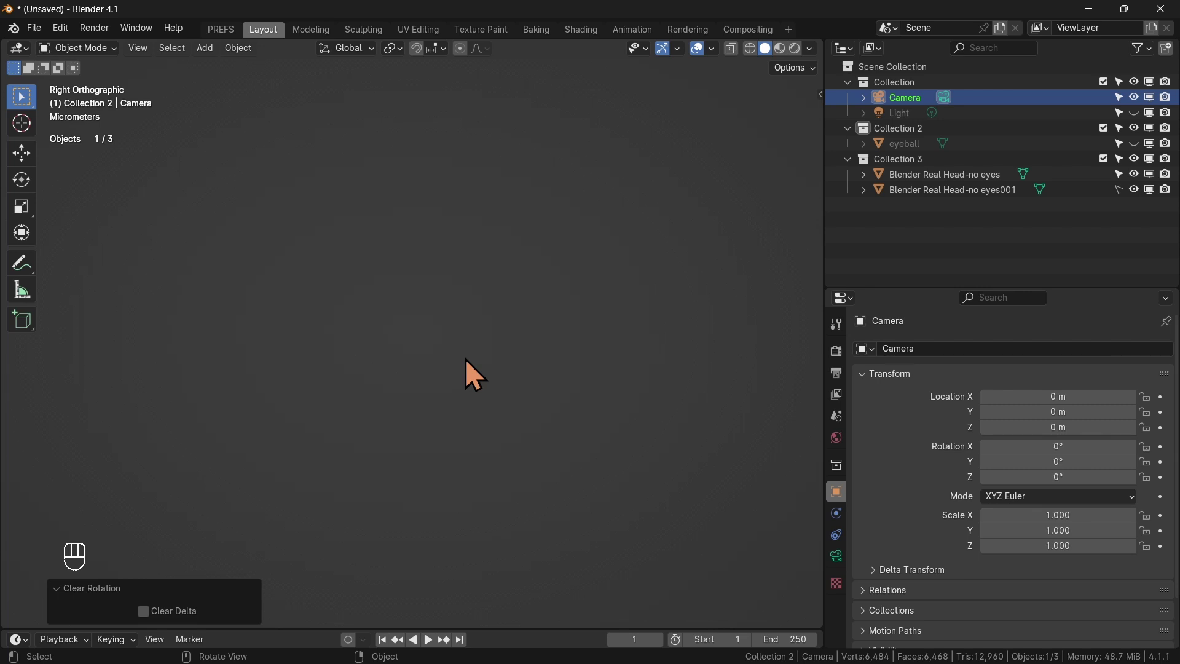
pyautogui.press('KP_Decimal')
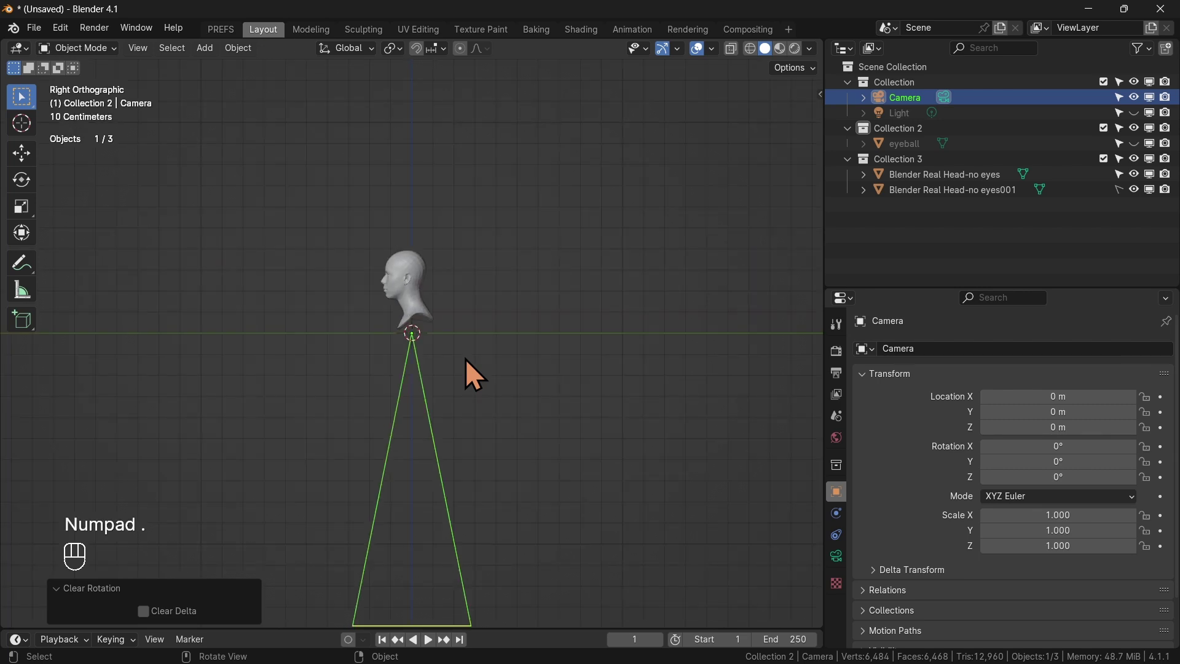
pyautogui.moveTo(508, 358); pyautogui.dragTo(460, 385, button='middle')
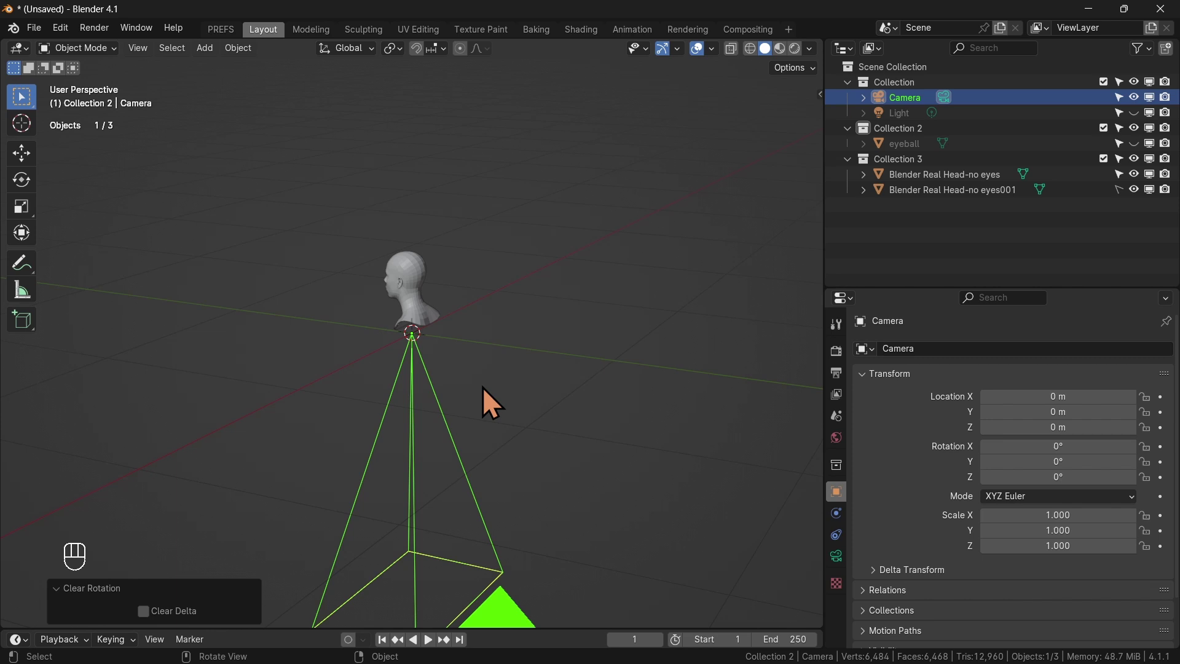
pyautogui.press('KP_3')
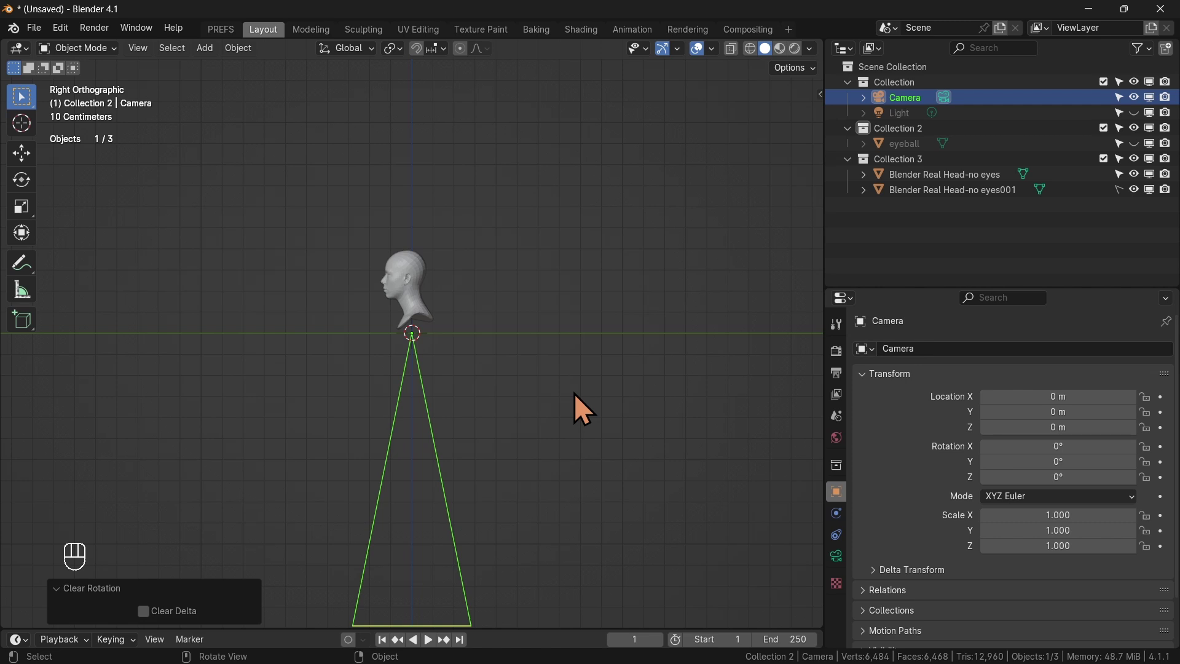
pyautogui.press('r')
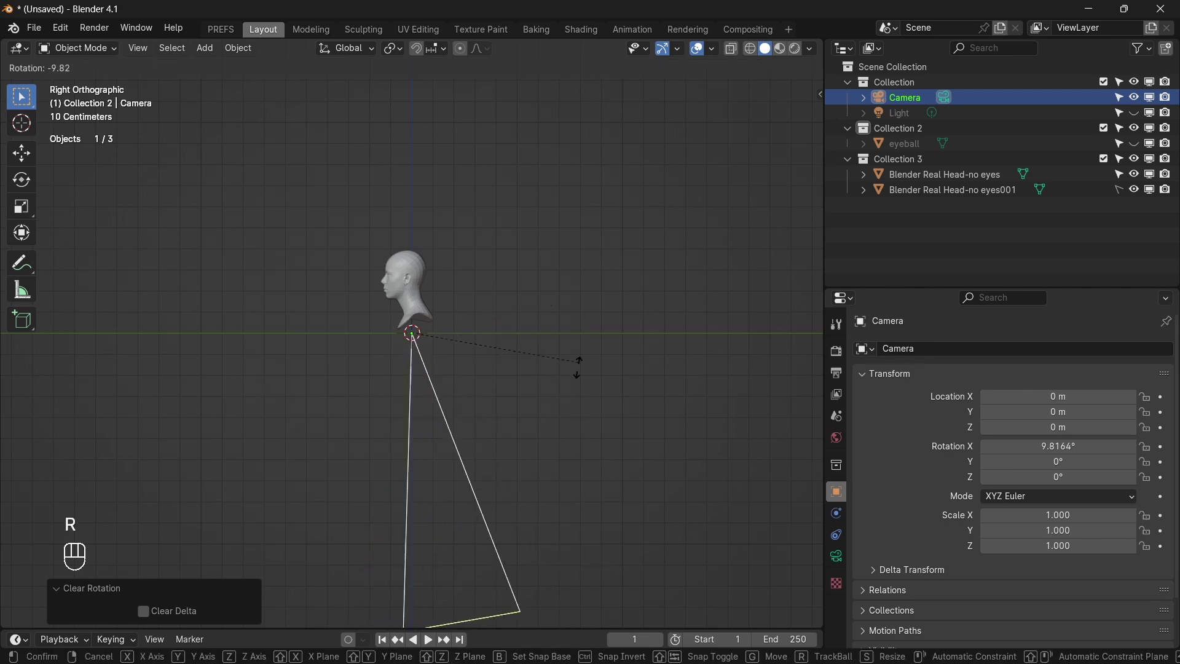
pyautogui.press('ctrl')
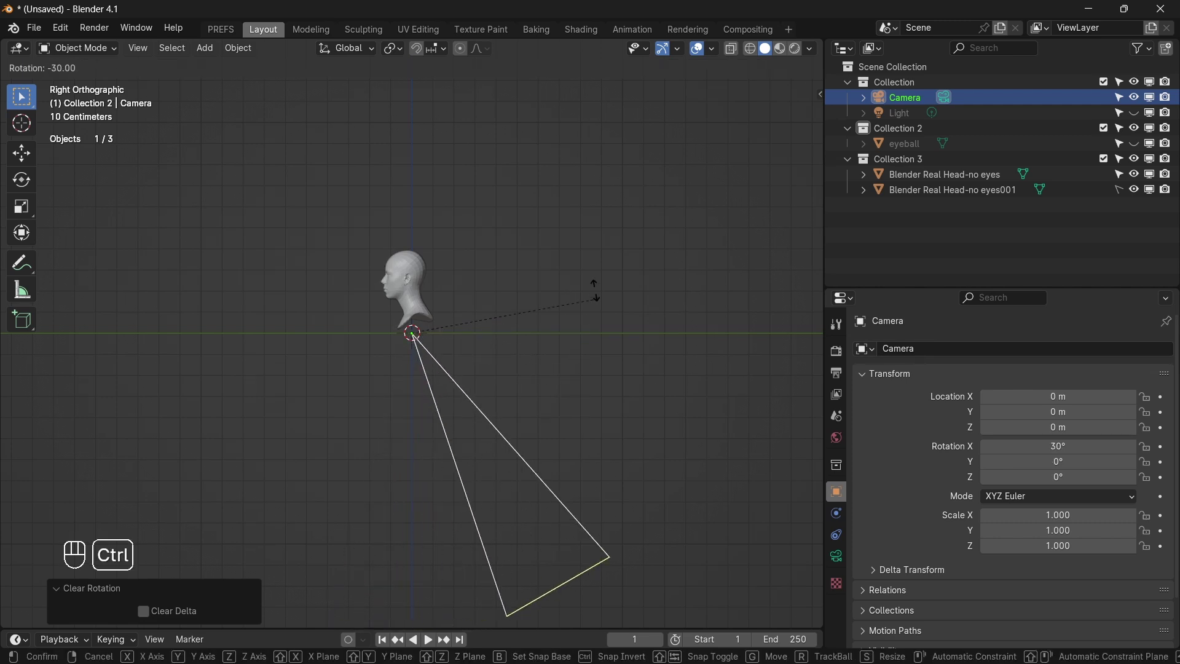
pyautogui.keyDown('ctrl'); pyautogui.click(488, 123); pyautogui.keyUp('ctrl')
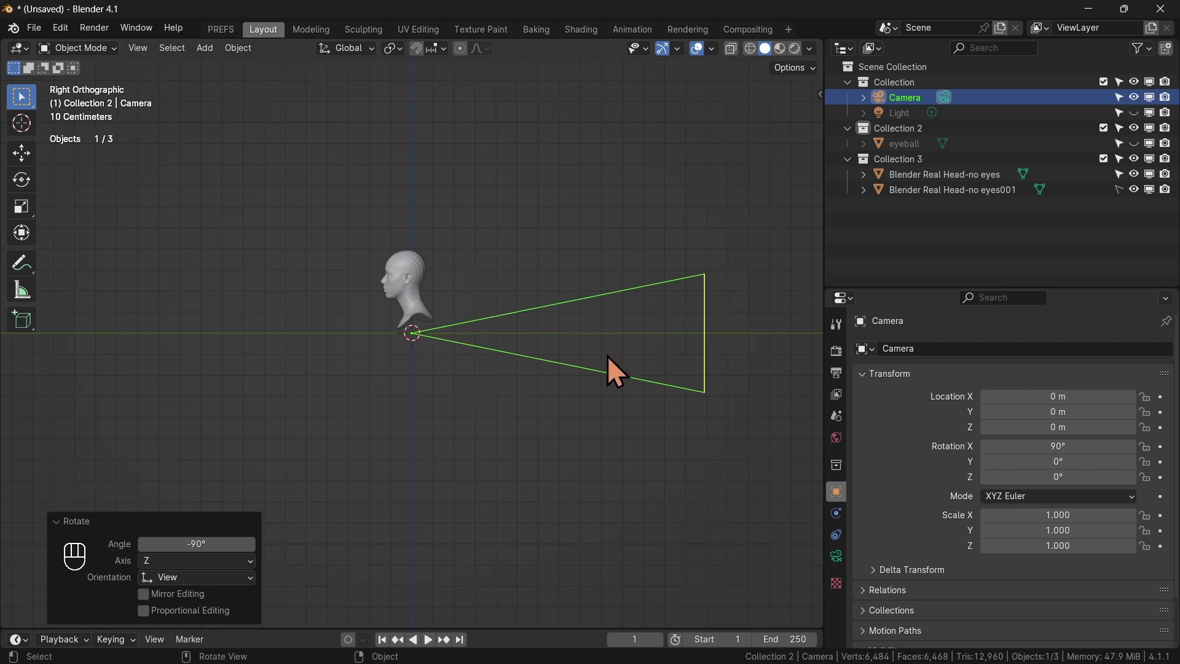
# Move the Camera along the Y axis to about -2.11 m so it stands in front of the face.
pyautogui.press('g')
pyautogui.press('y')
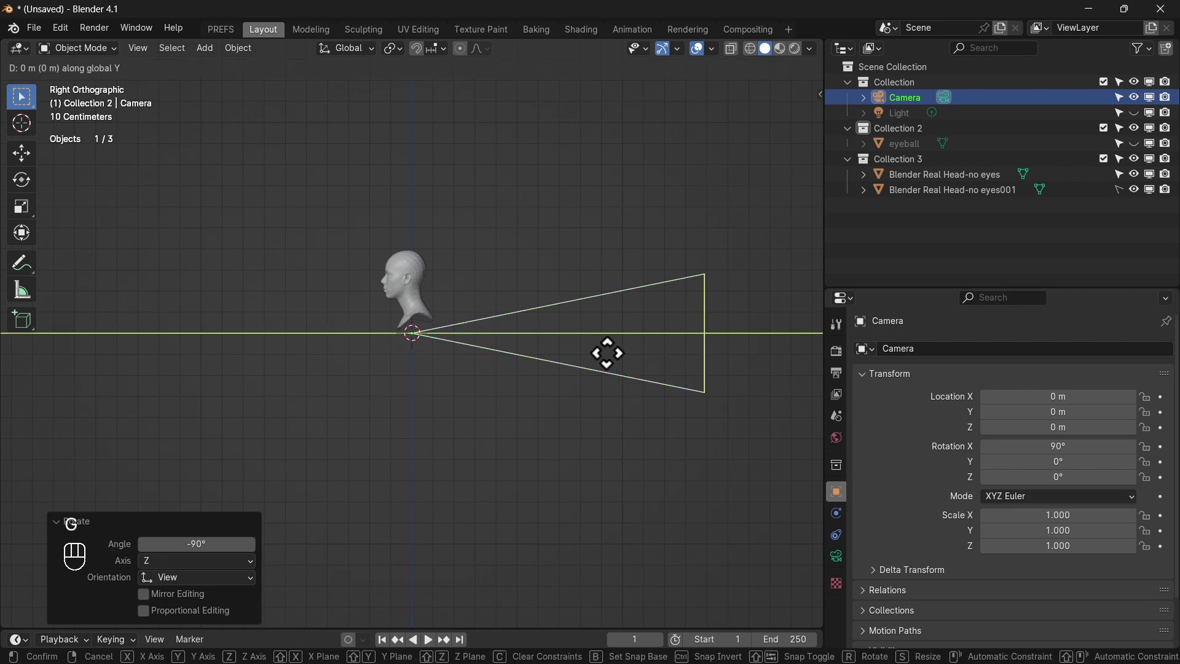
pyautogui.click(161, 326)
pyautogui.keyDown('shift'); pyautogui.moveTo(341, 353); pyautogui.dragTo(575, 392, button='middle'); pyautogui.keyUp('shift')
# Raise the Camera along Z to about 0.207 m with the Move tool and look through the camera.
pyautogui.click(19, 153)
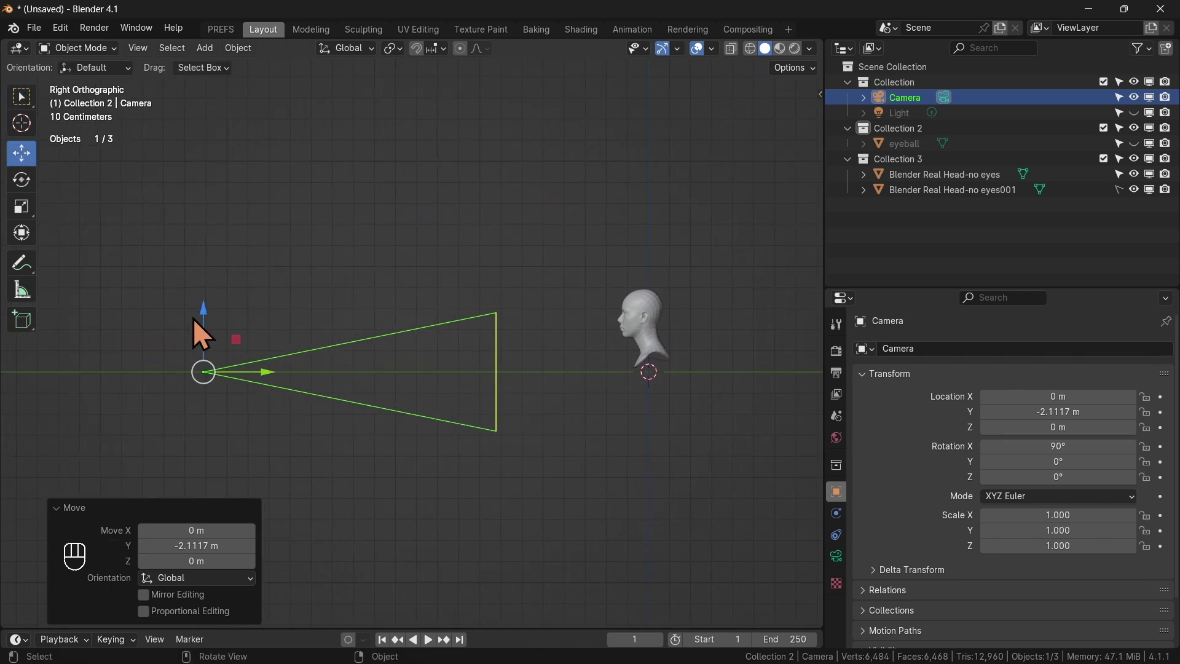
pyautogui.moveTo(202, 313)
pyautogui.mouseDown()
pyautogui.moveTo(203, 283)
pyautogui.moveTo(208, 303)
pyautogui.mouseUp()
pyautogui.moveTo(208, 280); pyautogui.dragTo(216, 264)
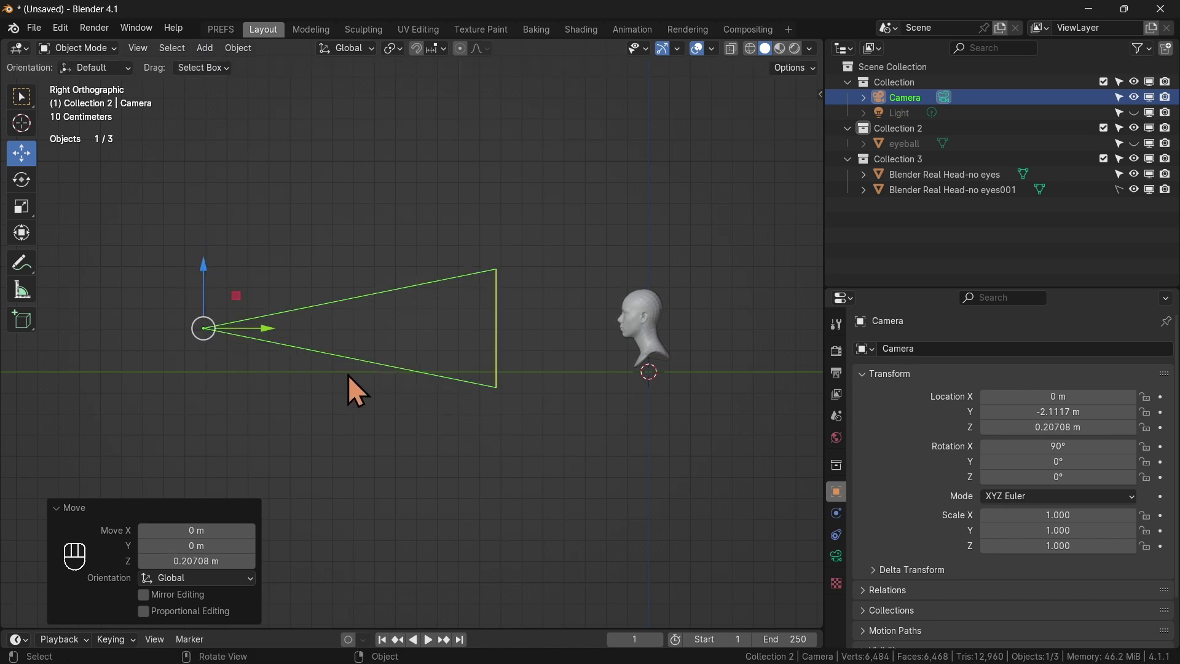
pyautogui.press('KP_0')
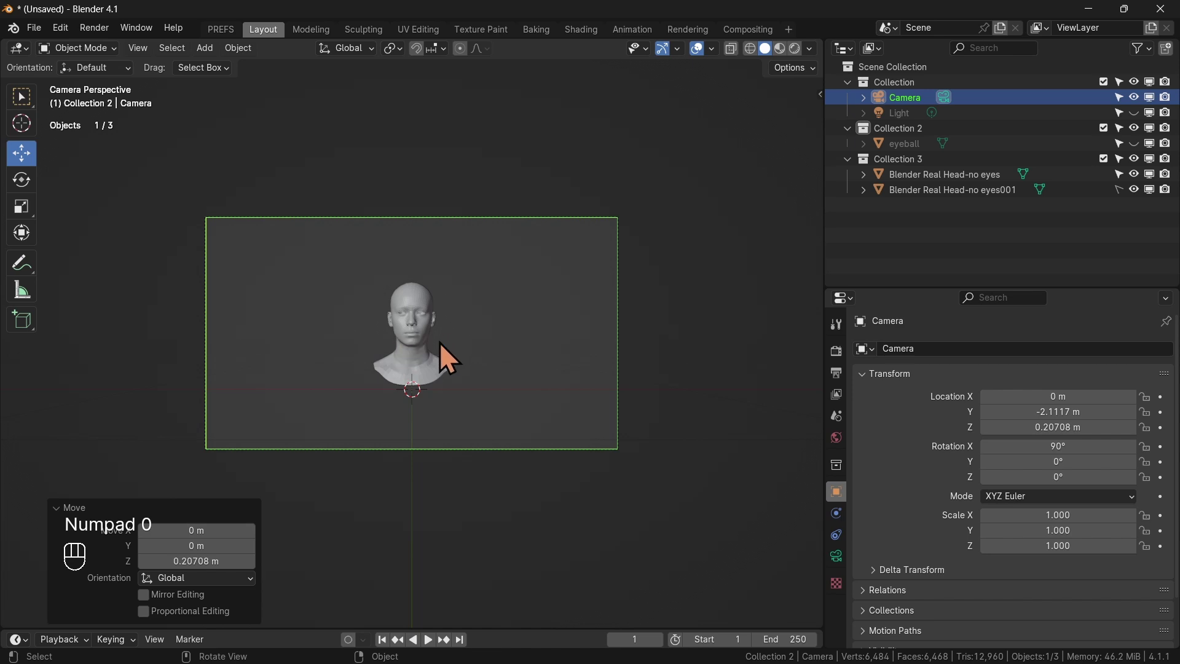
pyautogui.scroll(3, 403, 345)
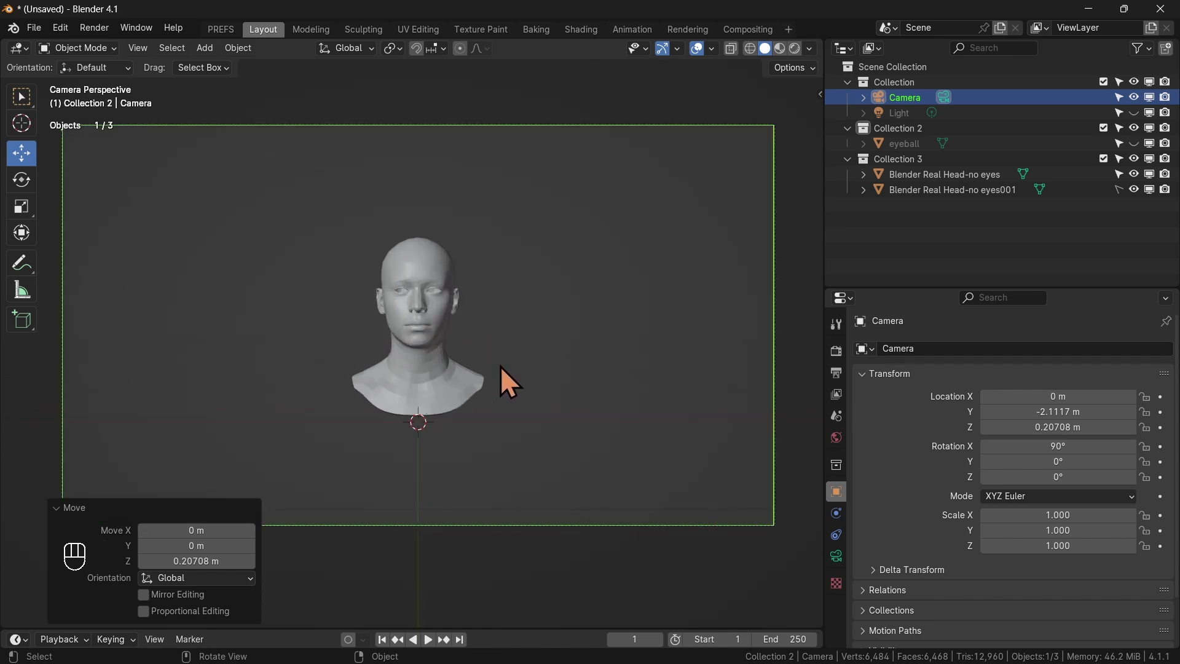
# Set the Camera's lens focal length to 109 mm so the head and shoulders fill the frame height.
pyautogui.click(56, 508)
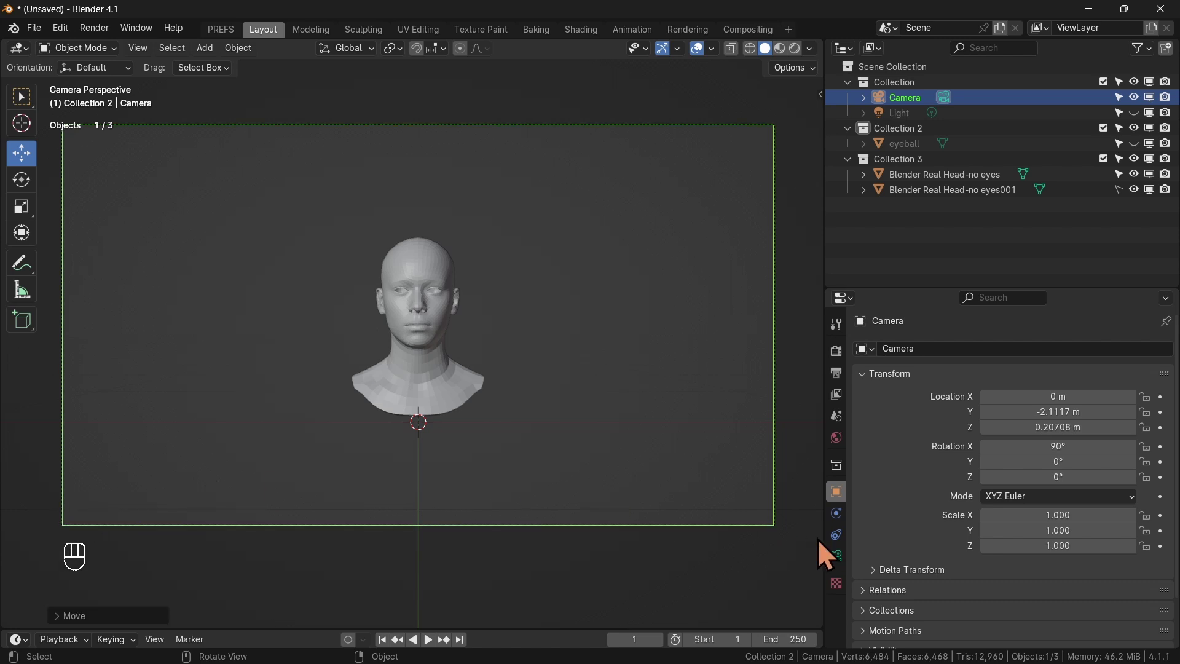
pyautogui.click(941, 285)
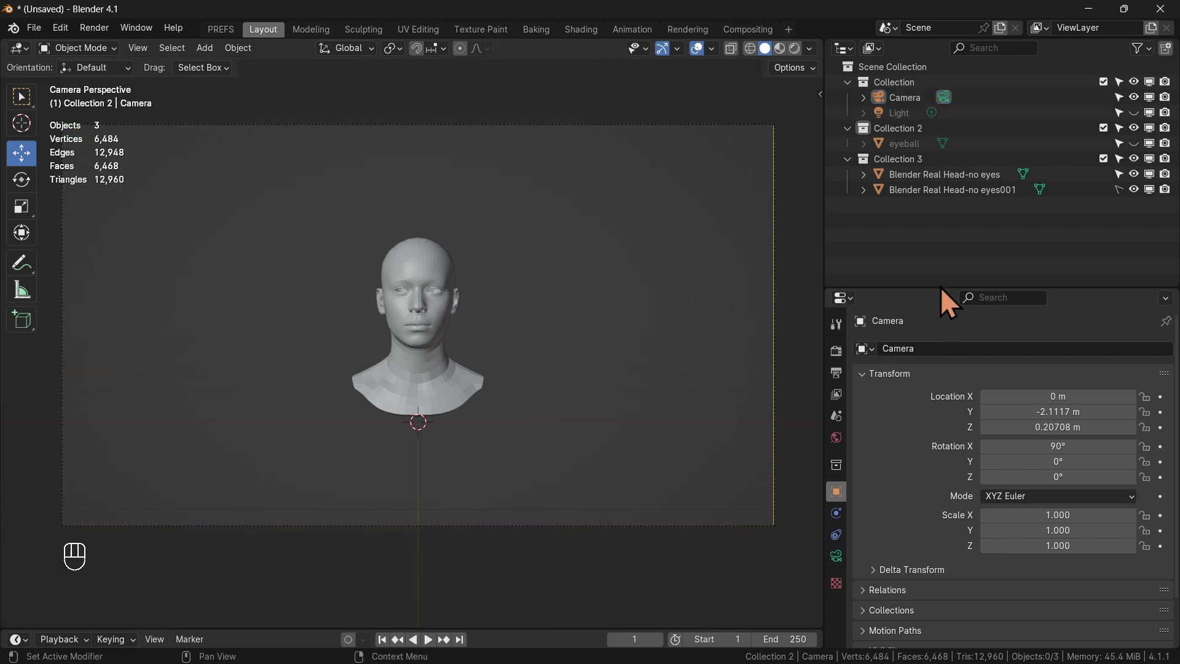
pyautogui.moveTo(941, 289); pyautogui.dragTo(951, 123)
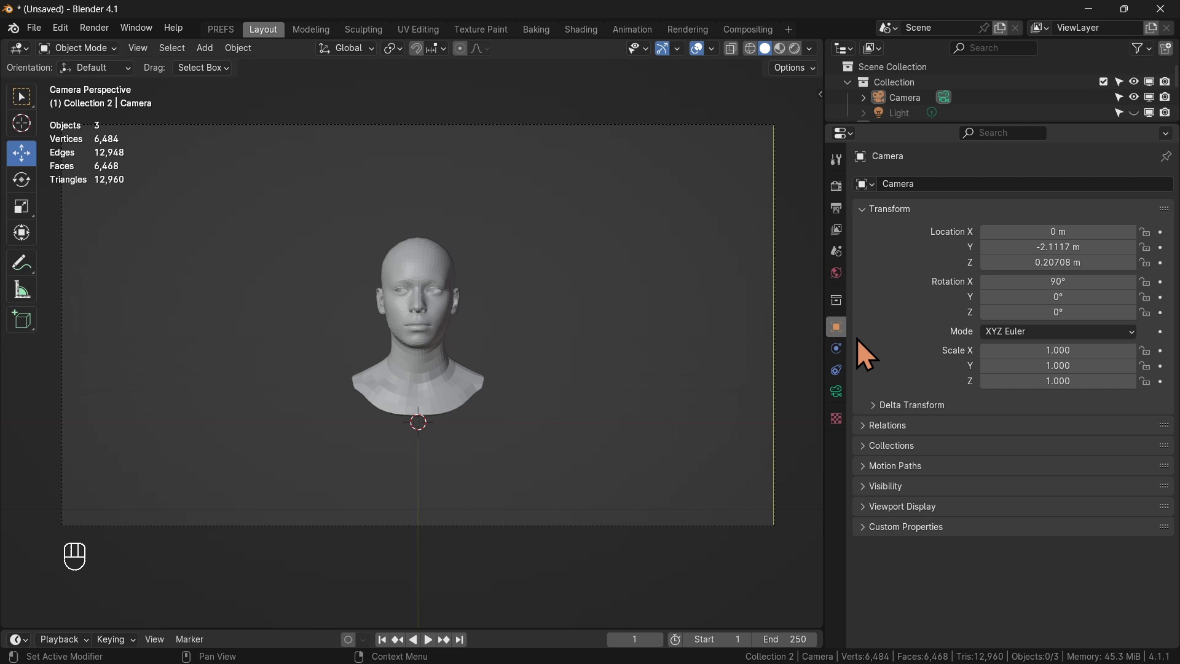
pyautogui.click(837, 392)
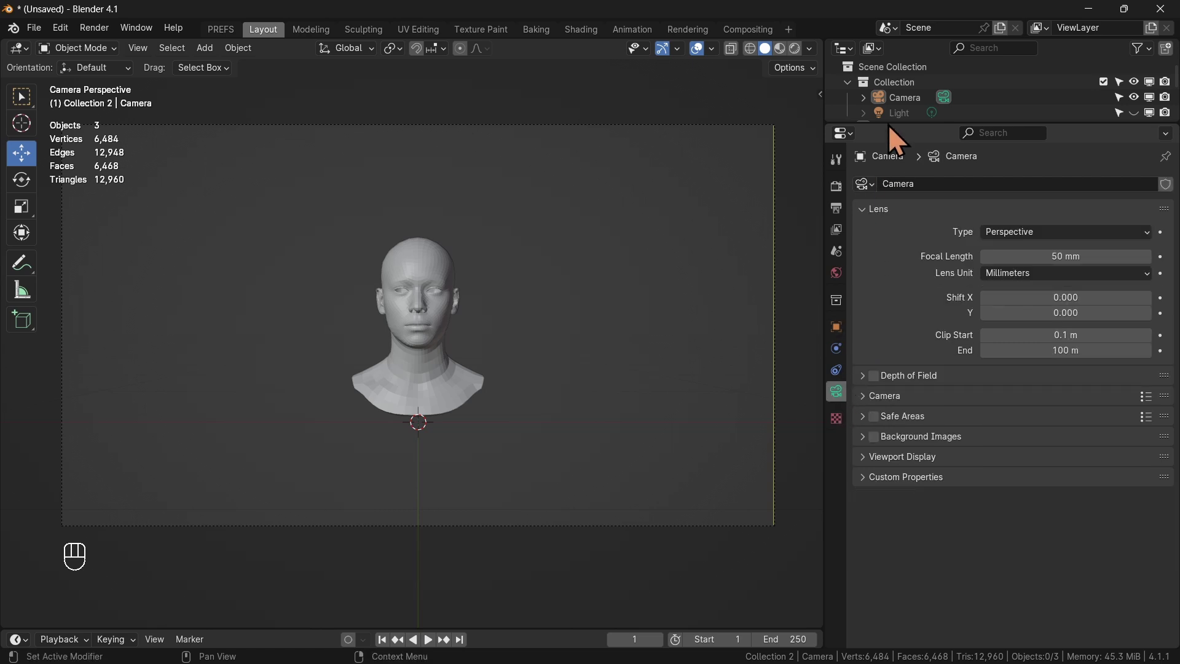
pyautogui.click(905, 99)
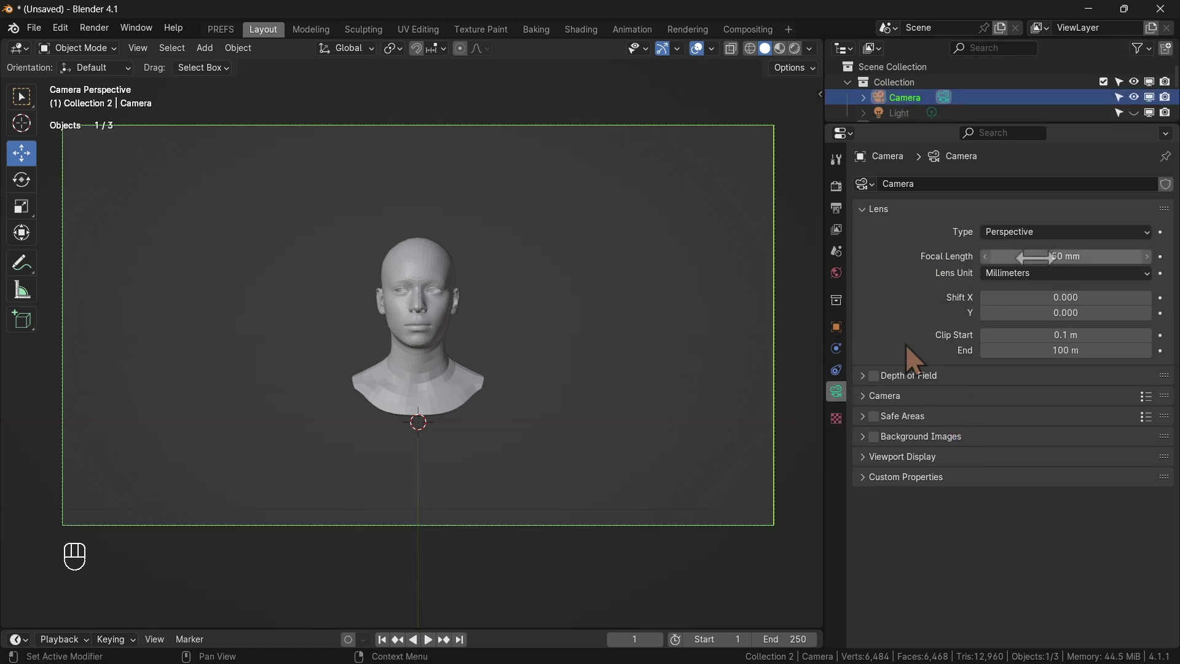
pyautogui.moveTo(1041, 255); pyautogui.dragTo(1134, 256)
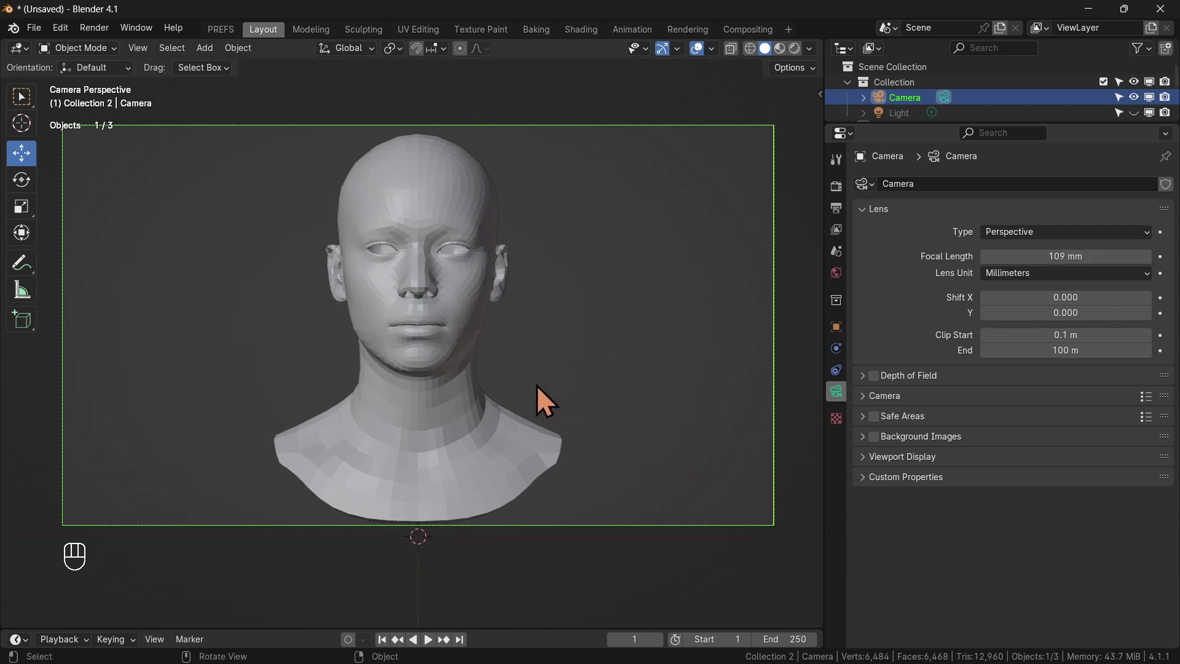
# Move the Camera sideways along the X axis so the head sits in the right half of the camera frame.
pyautogui.press('g')
pyautogui.press('x')
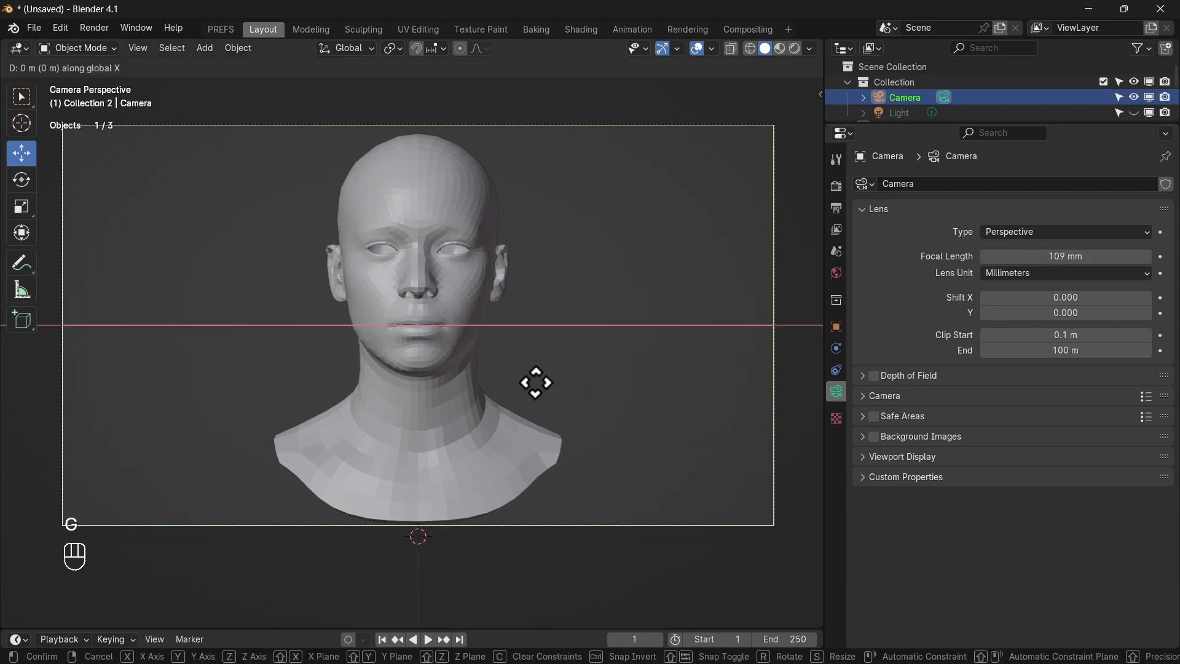
pyautogui.click(492, 388)
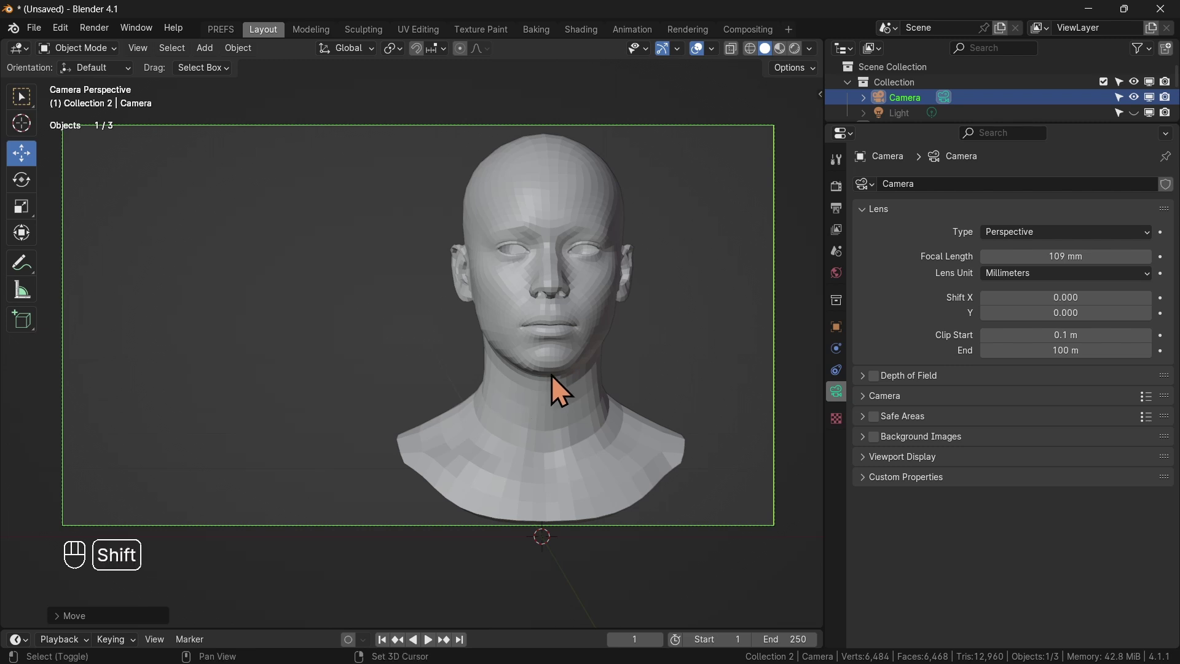
pyautogui.moveTo(552, 387)
pyautogui.keyDown('shift'); pyautogui.mouseDown(button='middle')
pyautogui.moveTo(561, 430)
pyautogui.moveTo(563, 378)
pyautogui.mouseUp(button='middle'); pyautogui.keyUp('shift')
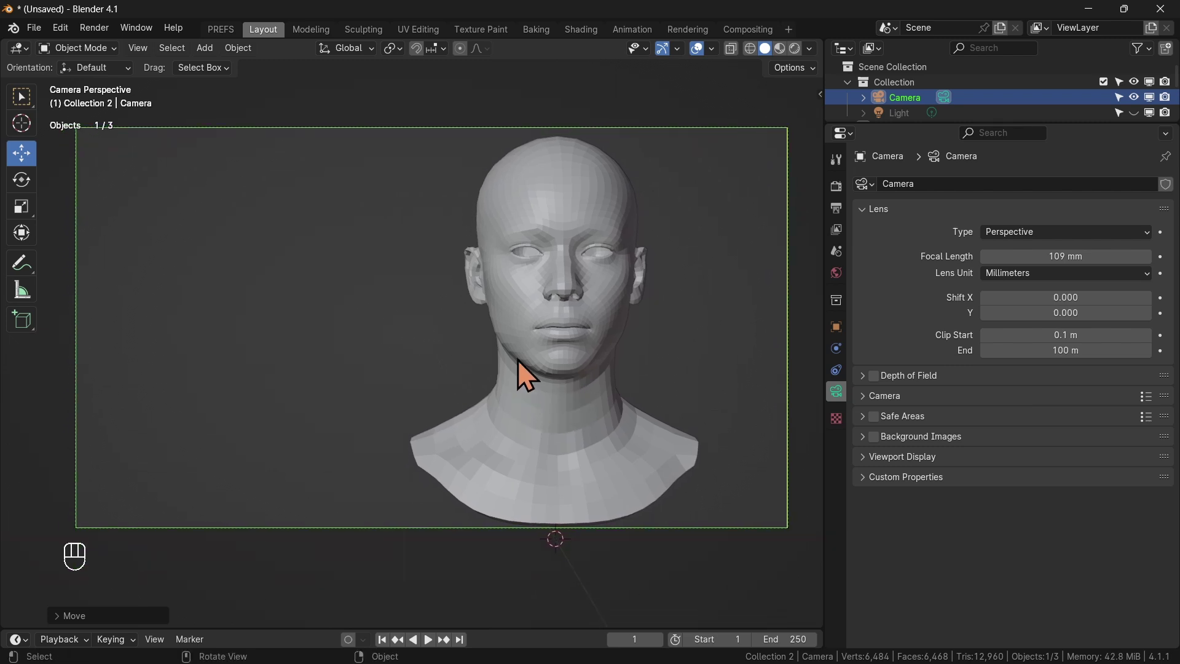
# Select the Blender Real Head-no eyes object and save the scene to the Desktop as Real Blender Head.
pyautogui.click(565, 344)
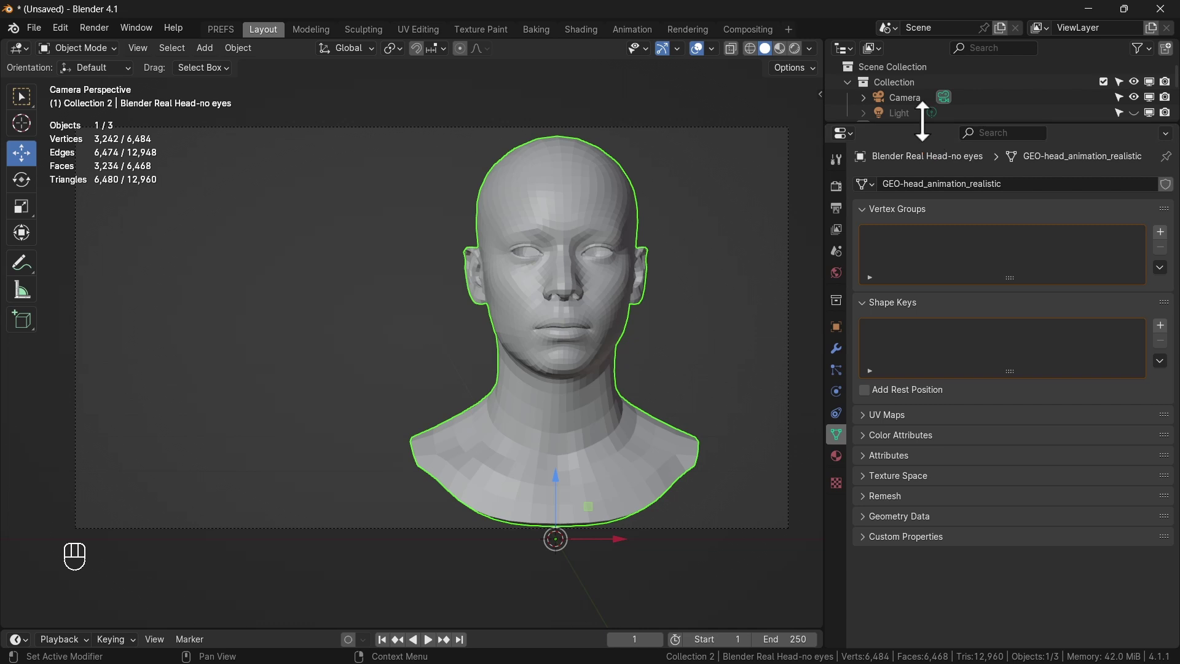
pyautogui.moveTo(926, 125); pyautogui.dragTo(930, 268)
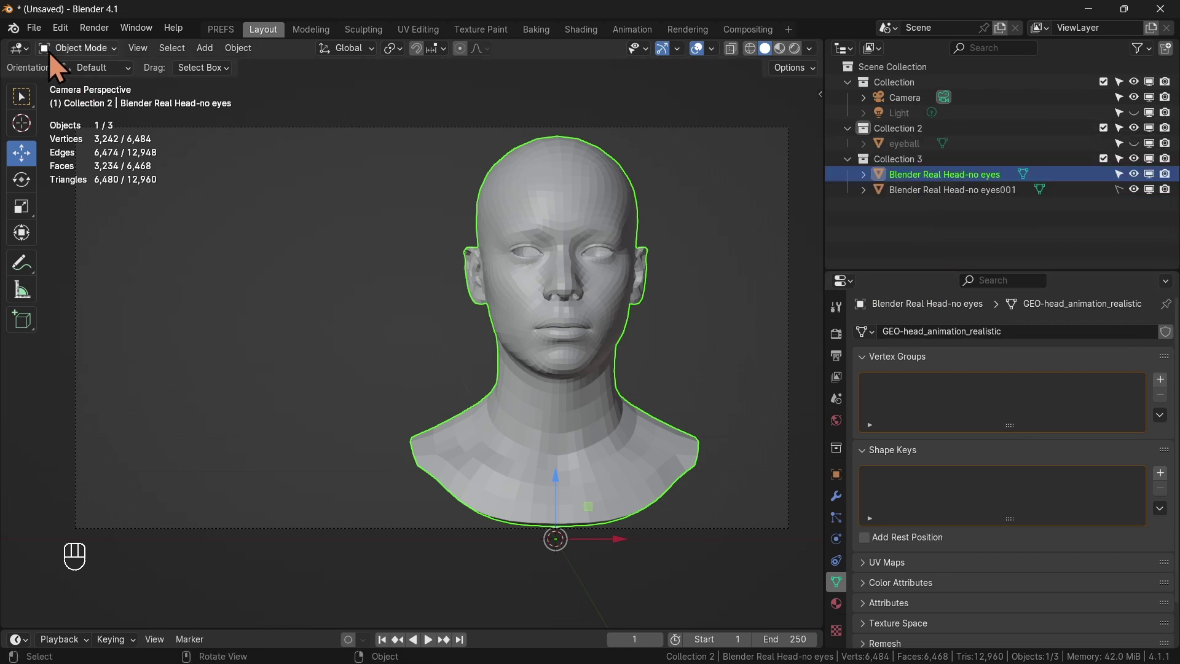
pyautogui.click(39, 31)
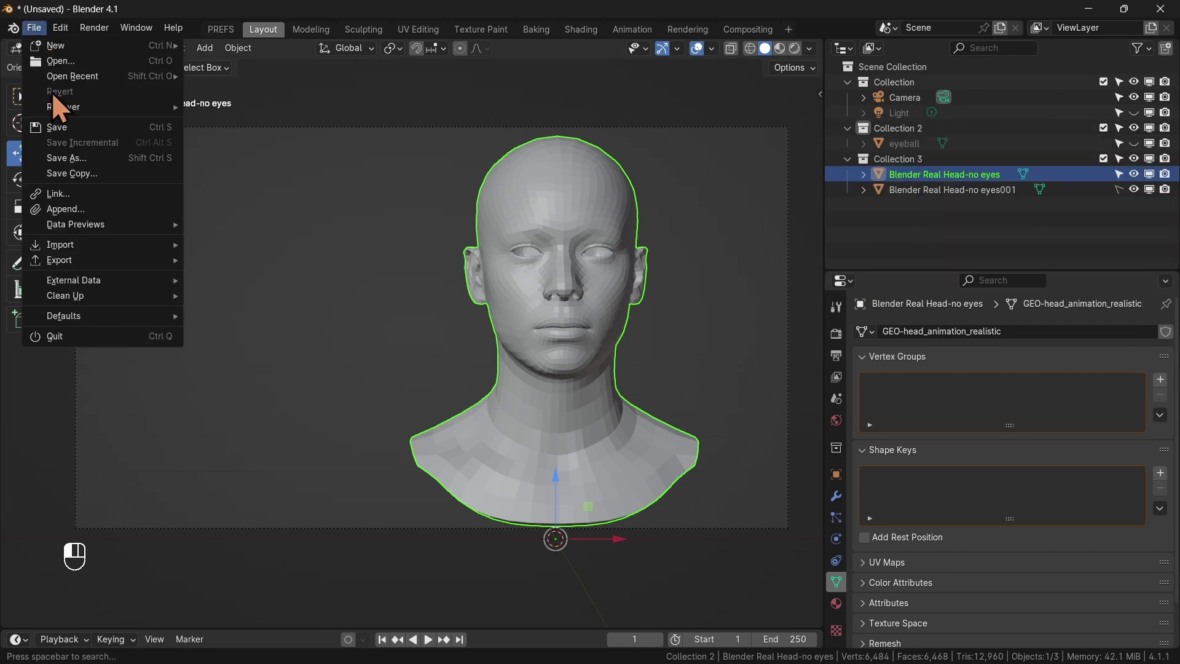
pyautogui.click(110, 159)
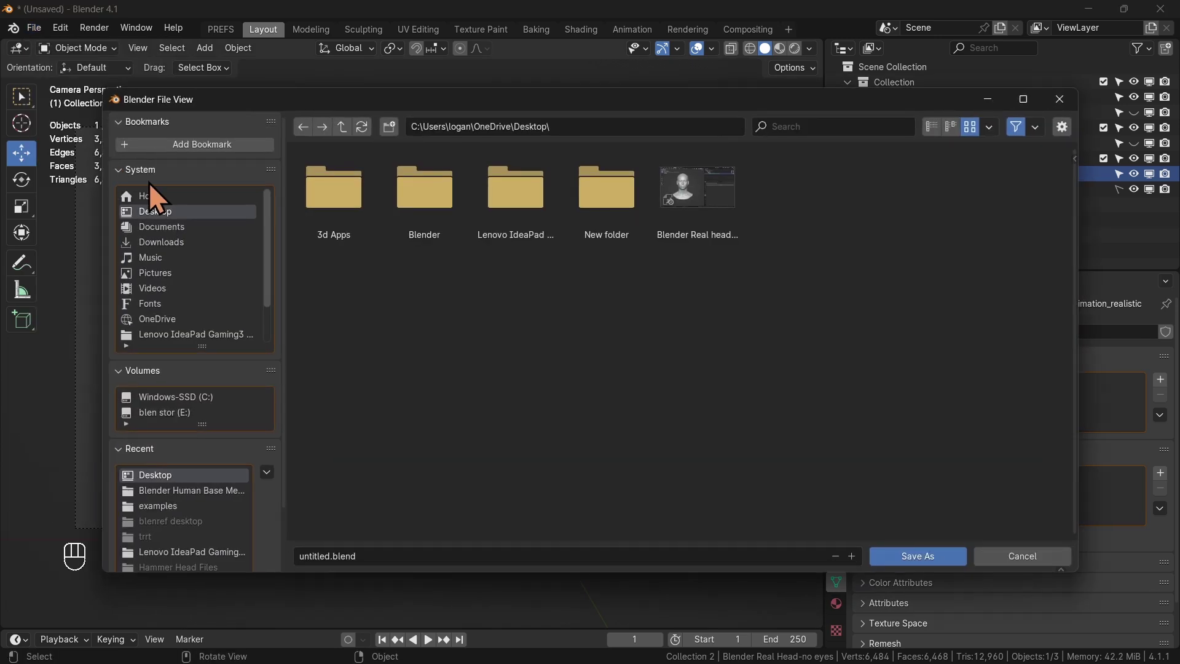
pyautogui.click(350, 556)
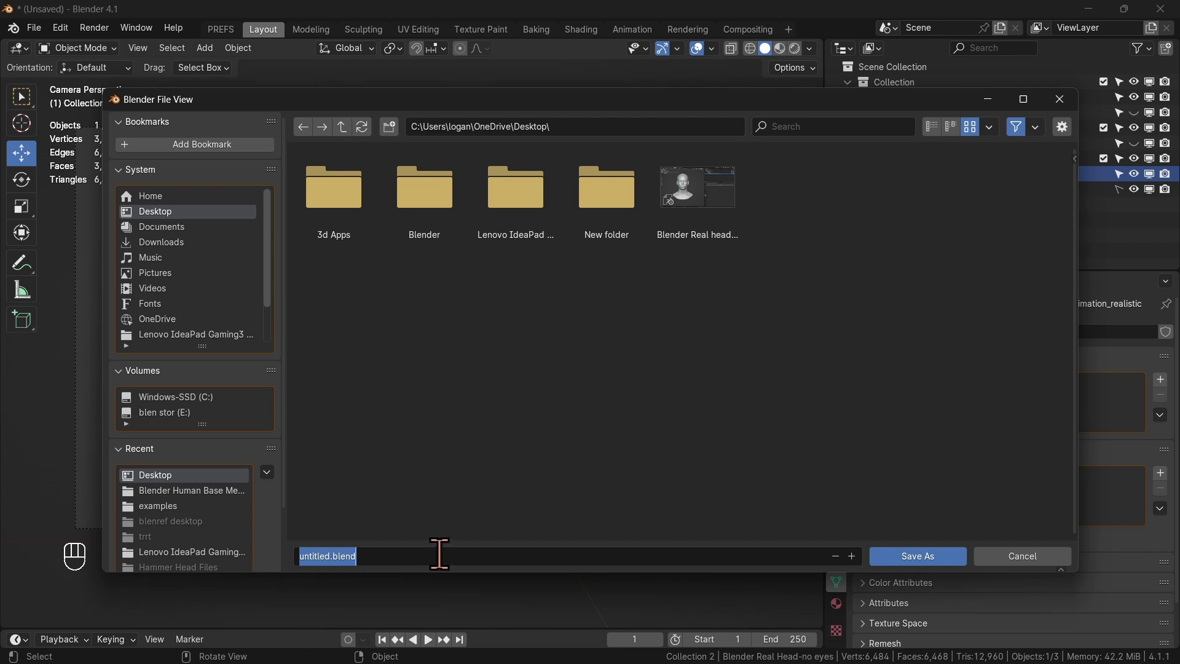
pyautogui.write('R')
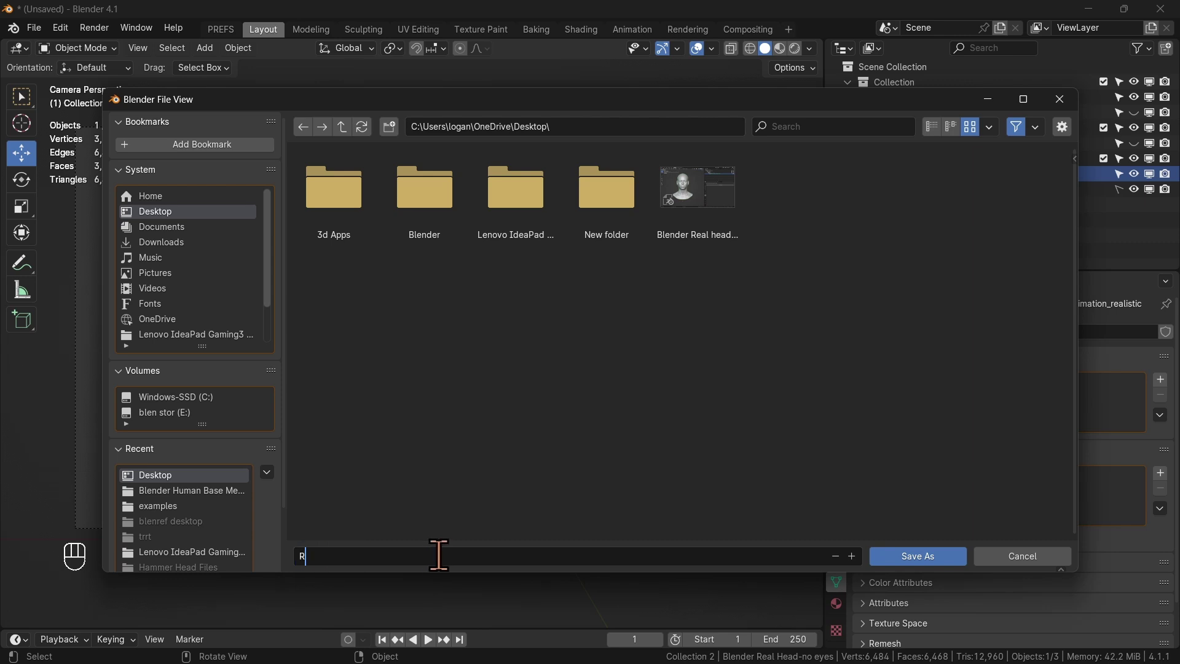
pyautogui.write('eal Blender Head')
pyautogui.click(655, 489)
pyautogui.click(887, 561)
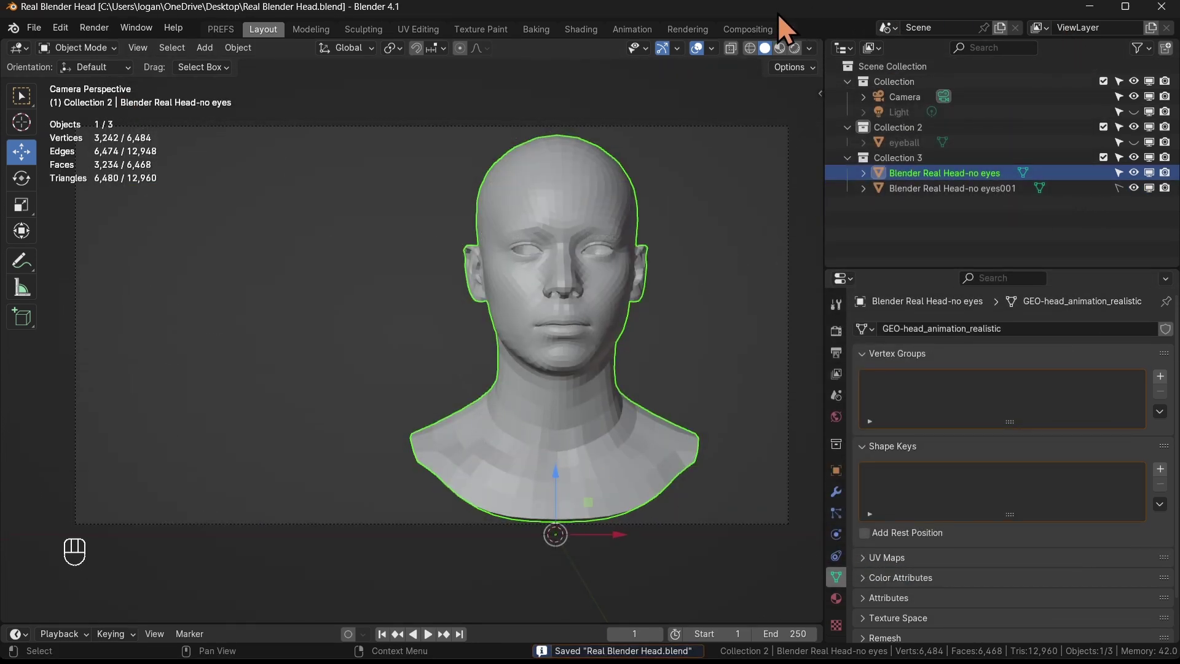
# Move the Blender window aside to reveal the desktop and select the saved Real Blender Head file.
pyautogui.moveTo(777, 13); pyautogui.dragTo(873, 26)
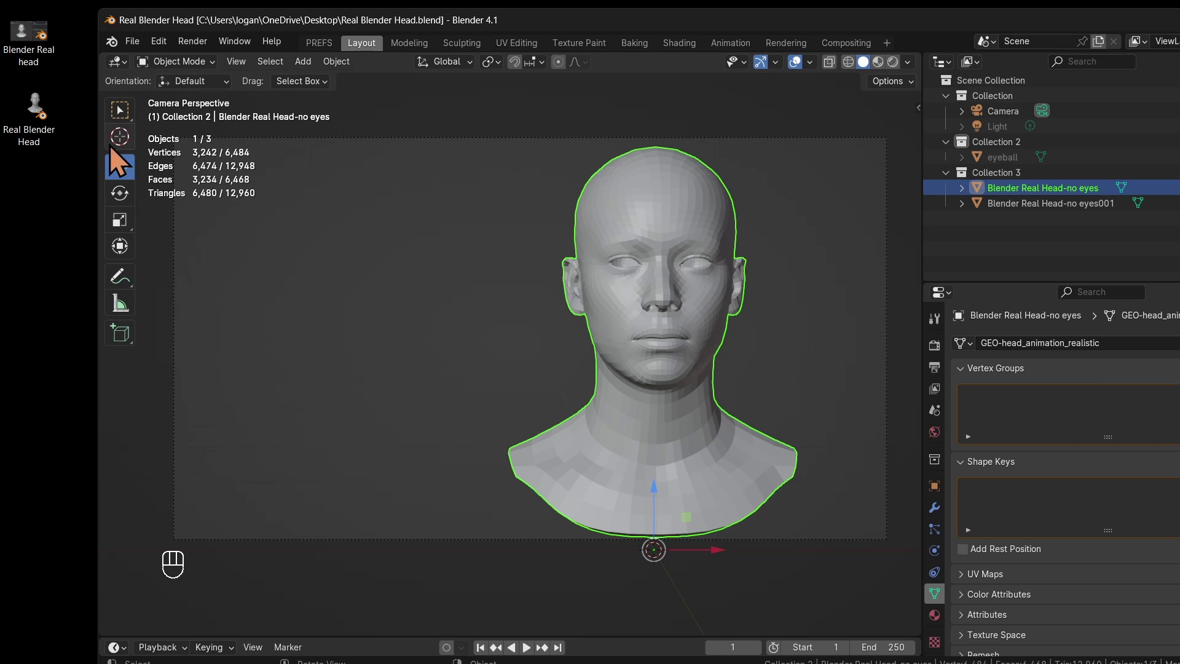
pyautogui.click(44, 104)
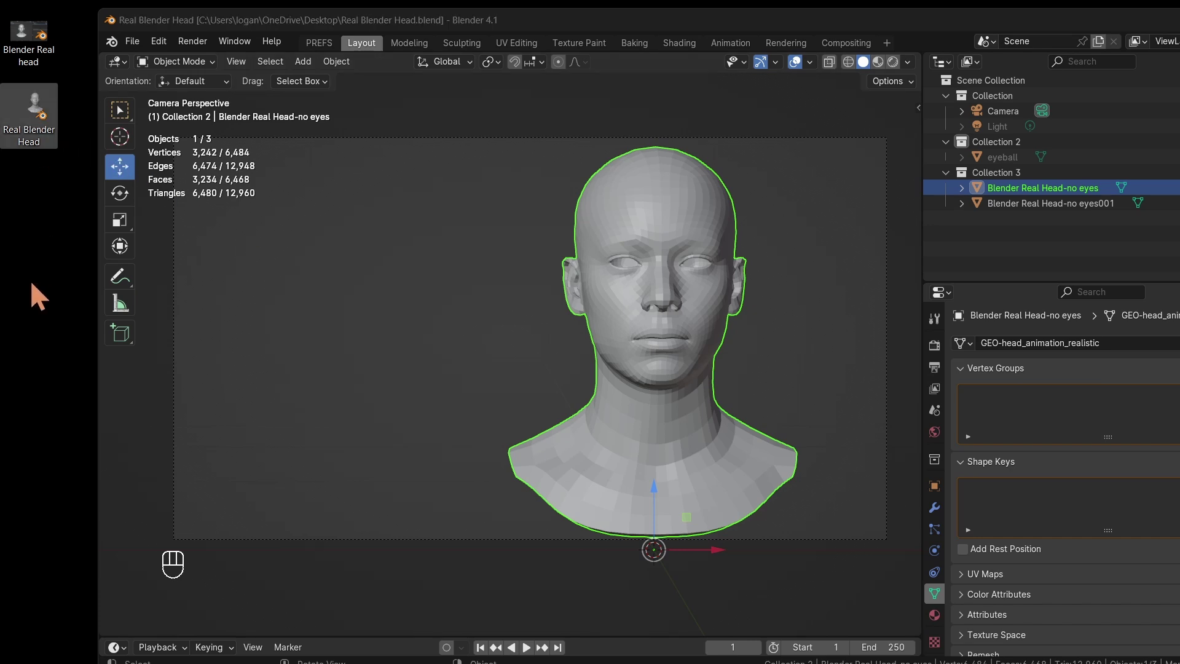